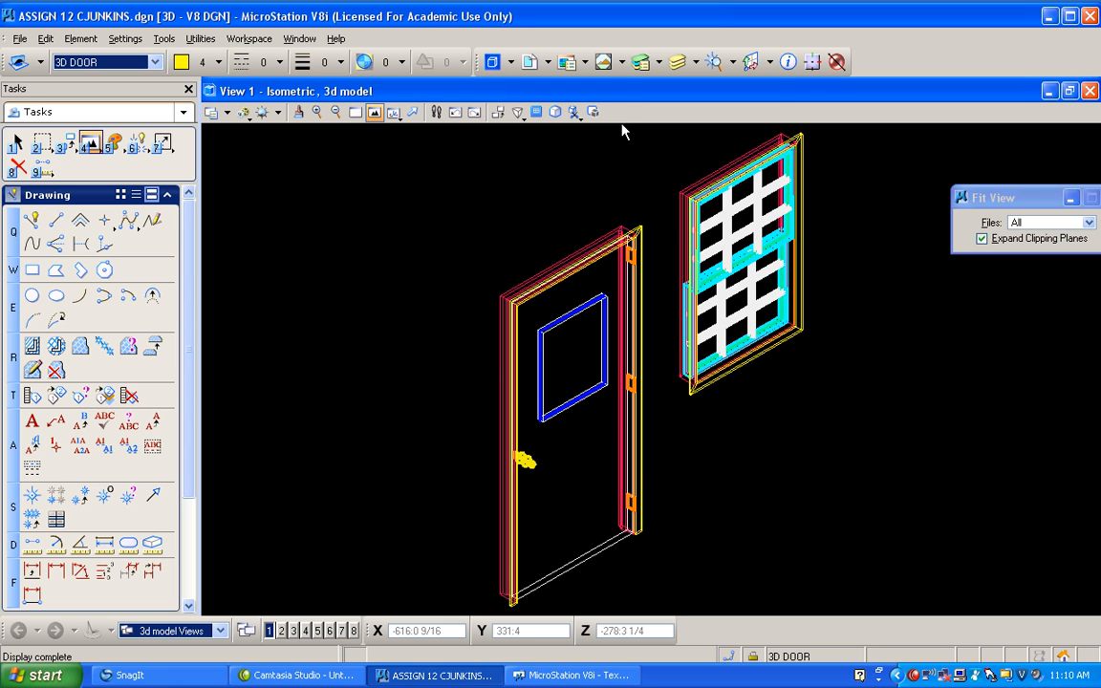
- Create a new level named 3D BUILDING SHAPE in the Level Manager
{"action": "left_click", "coordinate": [641, 62]}
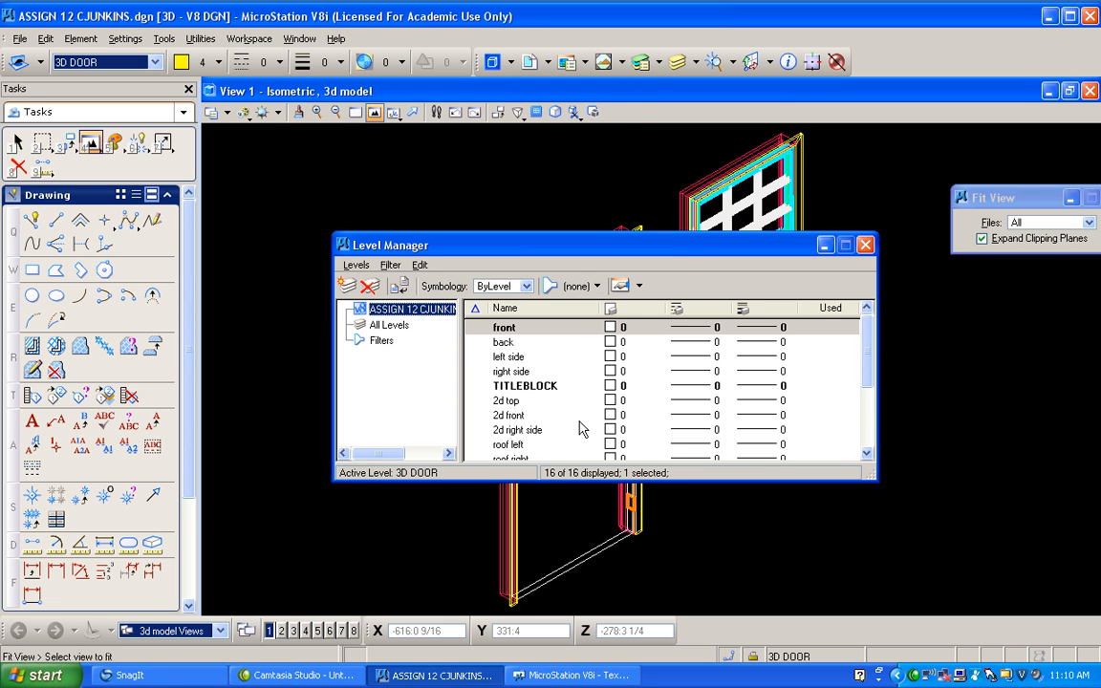
{"action": "scroll", "coordinate": [577, 427], "scroll_direction": "down", "scroll_amount": 3}
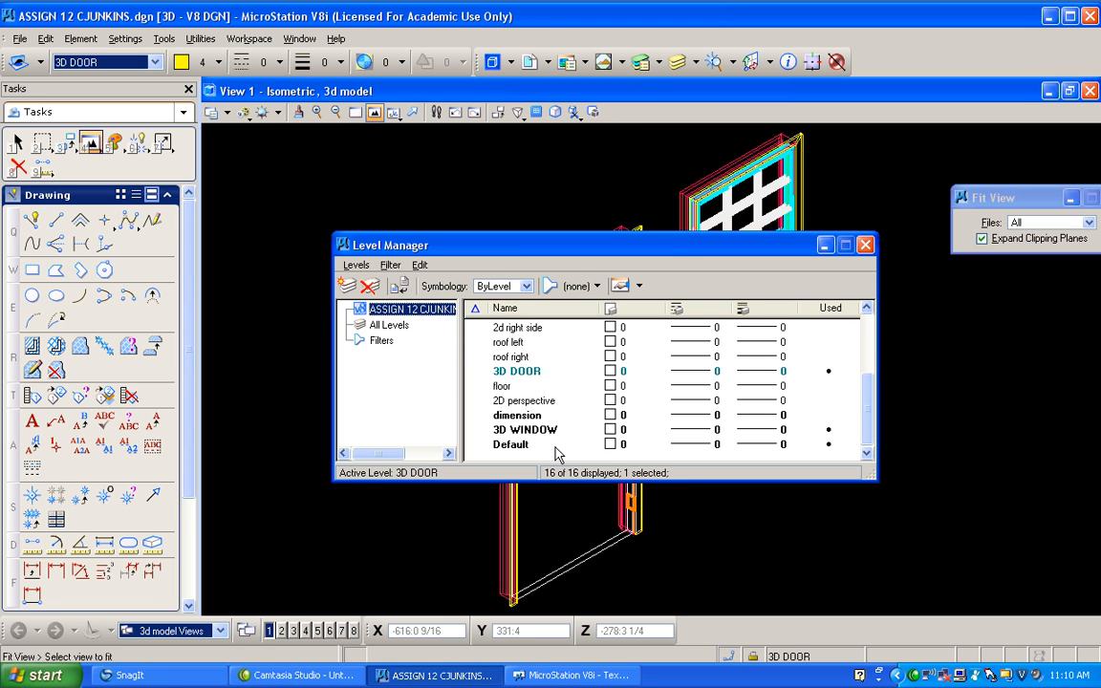
{"action": "right_click", "coordinate": [543, 445]}
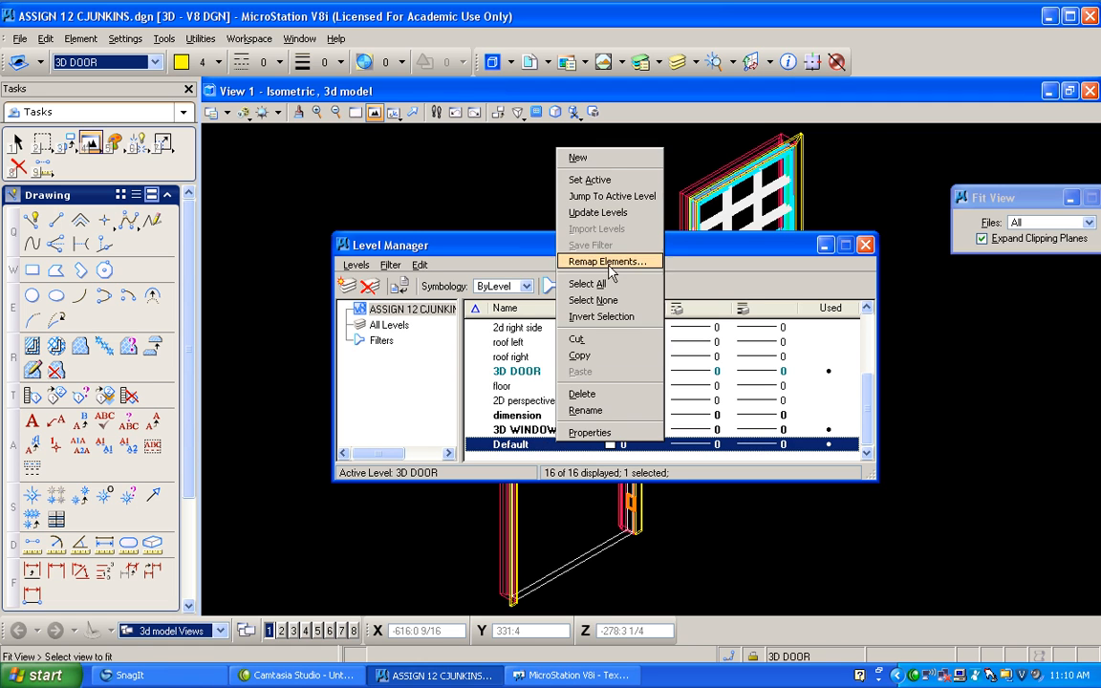
{"action": "left_click", "coordinate": [617, 170]}
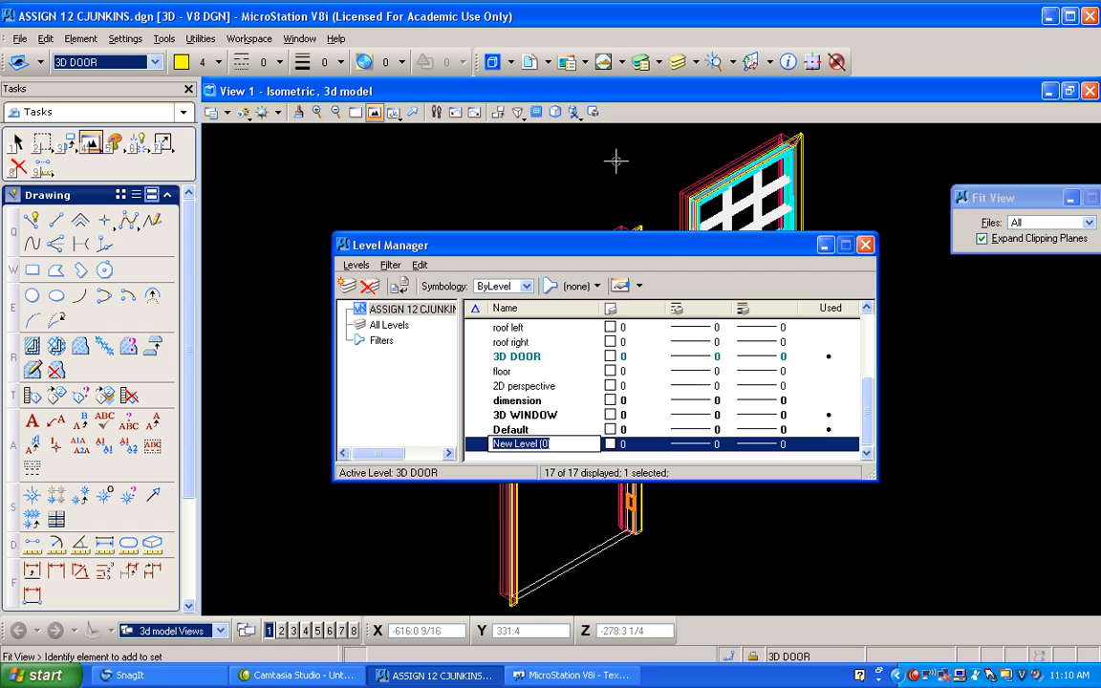
{"action": "type", "text": "f"}
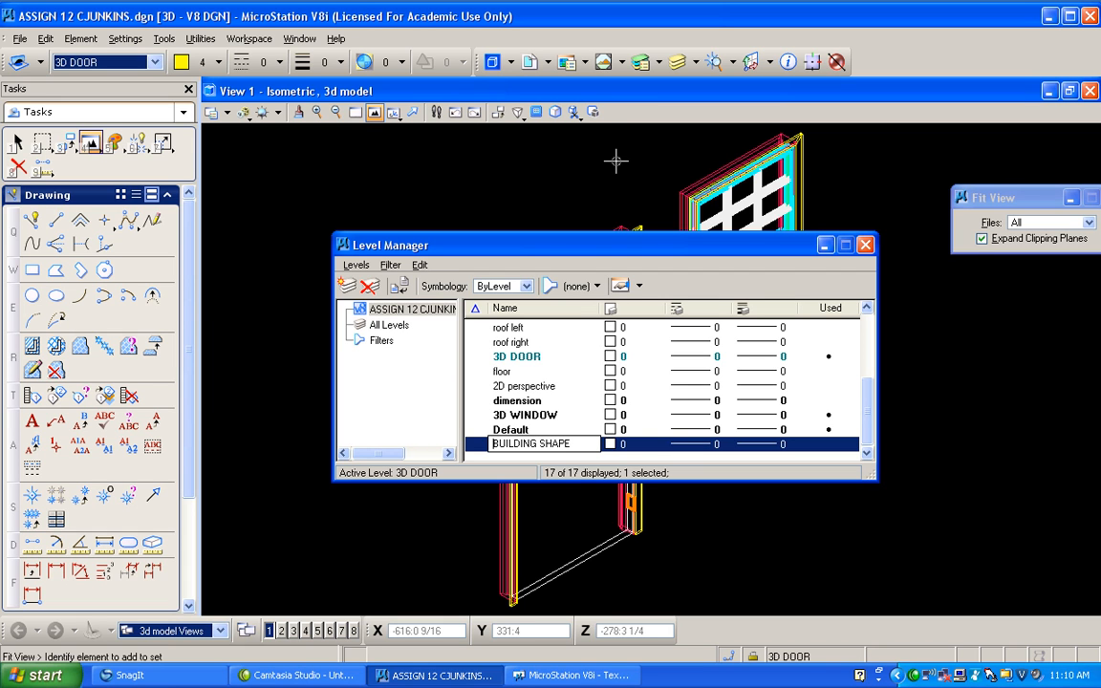
{"action": "type", "text": "3D"}
{"action": "key", "text": "Return"}
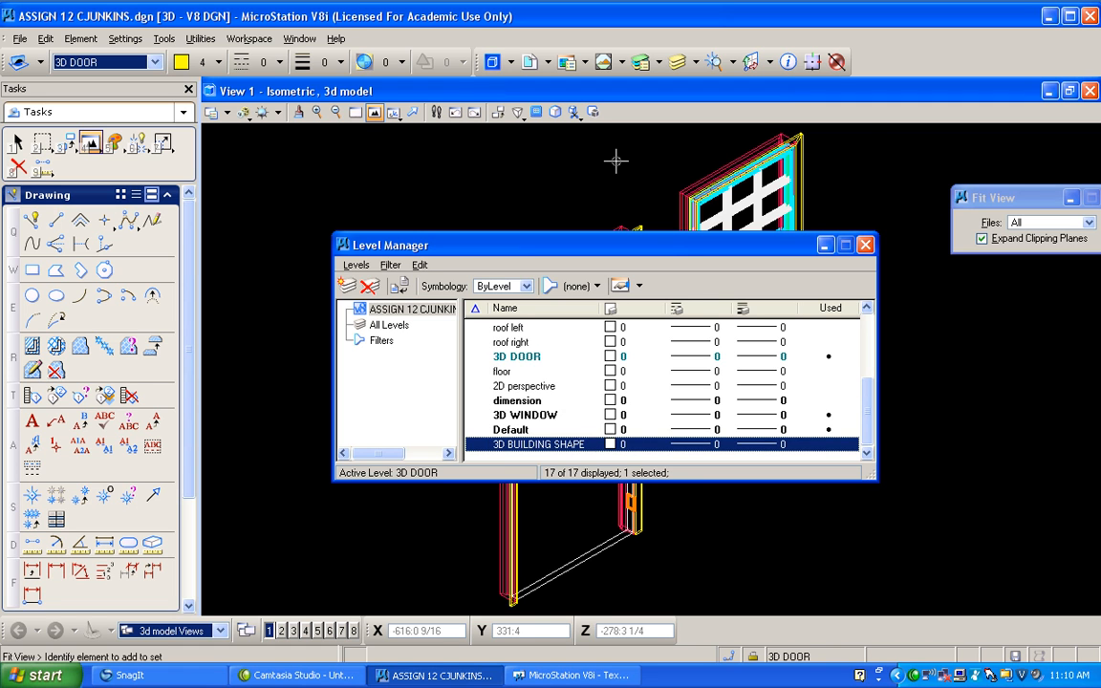
- Add another new level named 3D FRAMING
{"action": "right_click", "coordinate": [568, 448]}
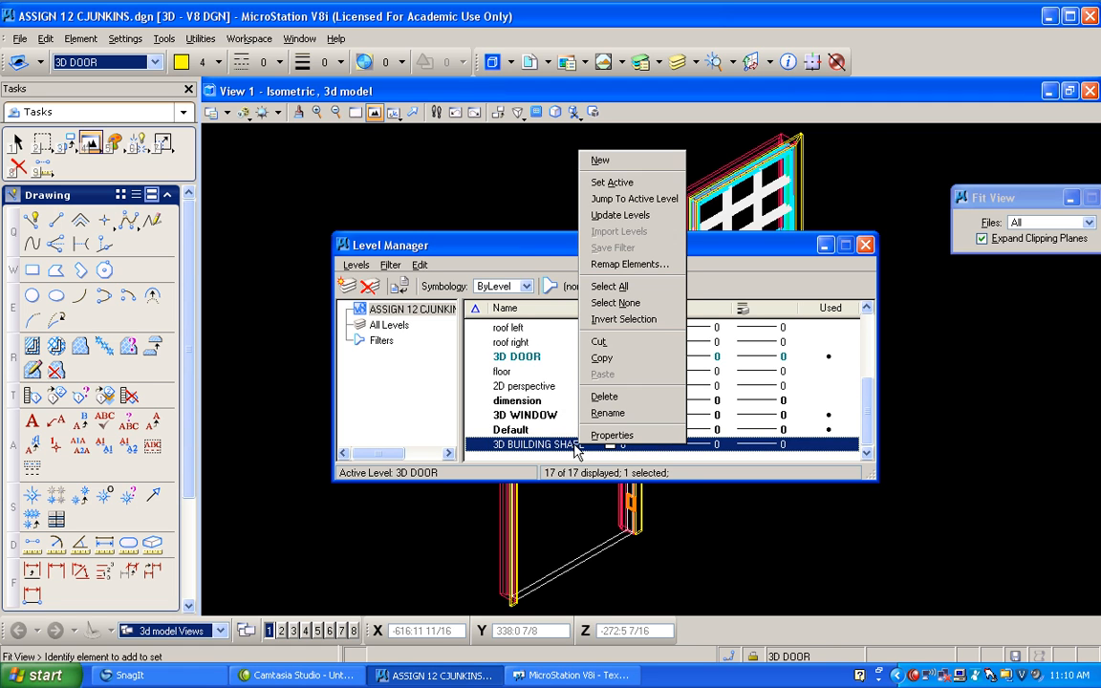
{"action": "left_click", "coordinate": [602, 158]}
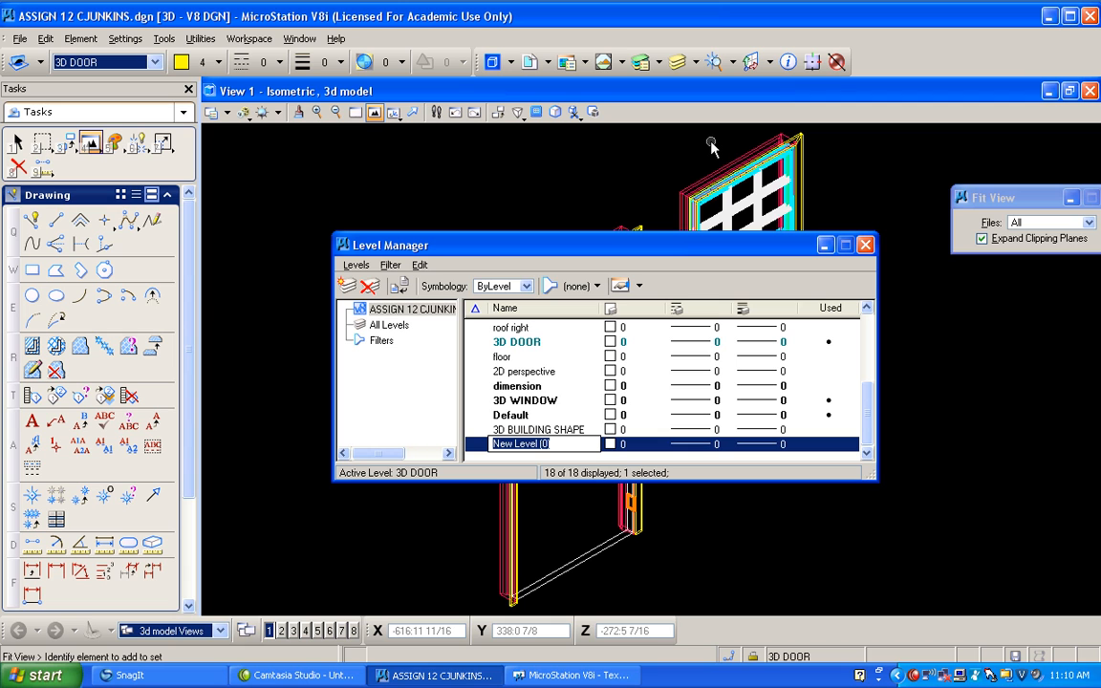
{"action": "type", "text": "3D "}
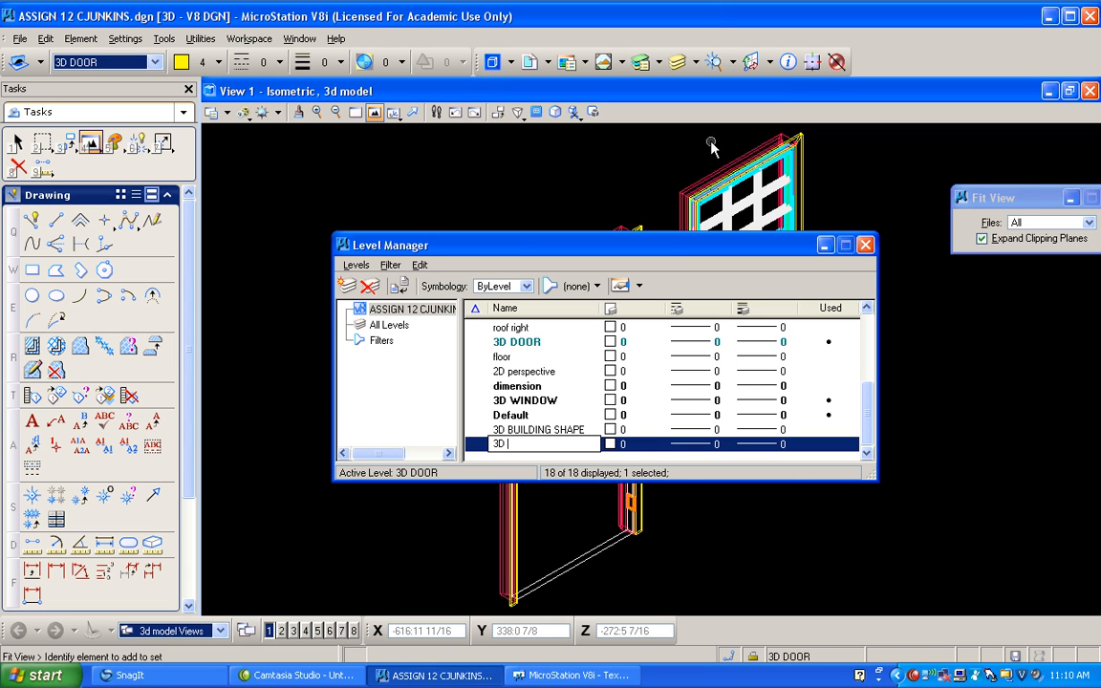
{"action": "type", "text": "FRAMING"}
{"action": "key", "text": "Return"}
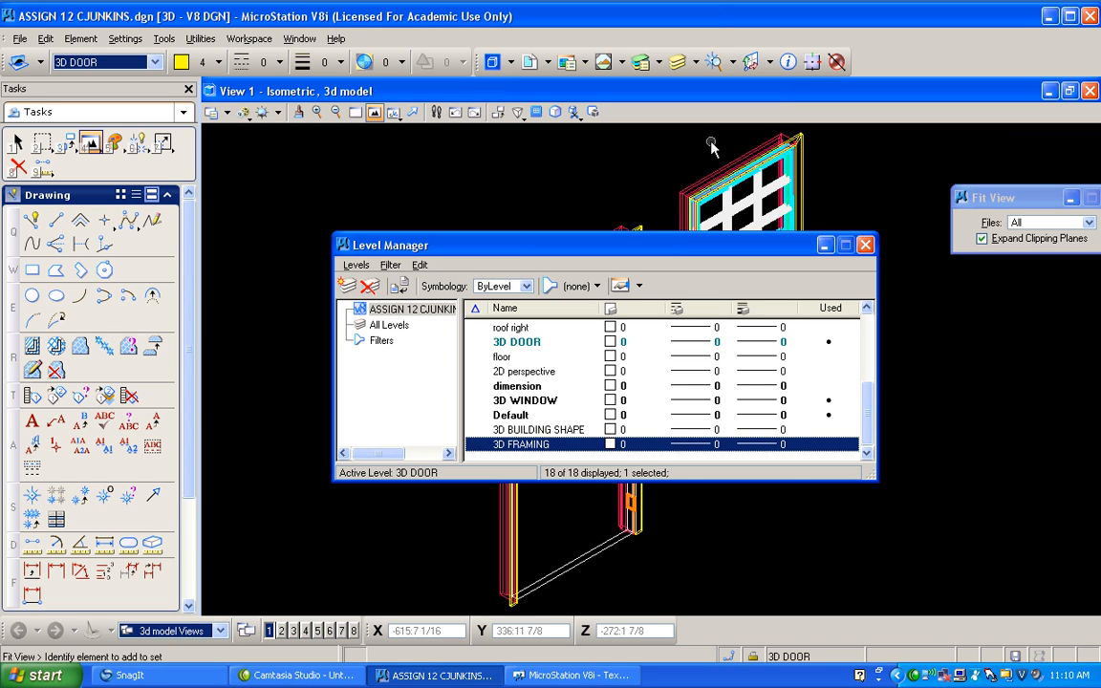
- Add a third new level named 3D SHEATHING
{"action": "right_click", "coordinate": [568, 447]}
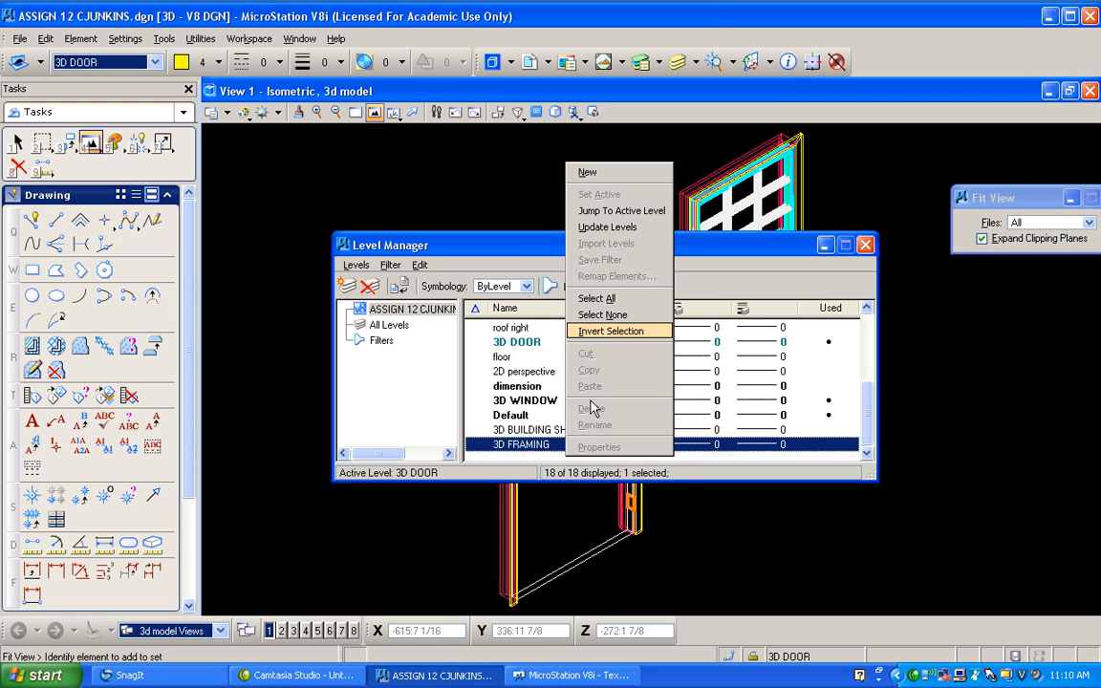
{"action": "left_click", "coordinate": [619, 176]}
{"action": "type", "text": "3D SHEATHING"}
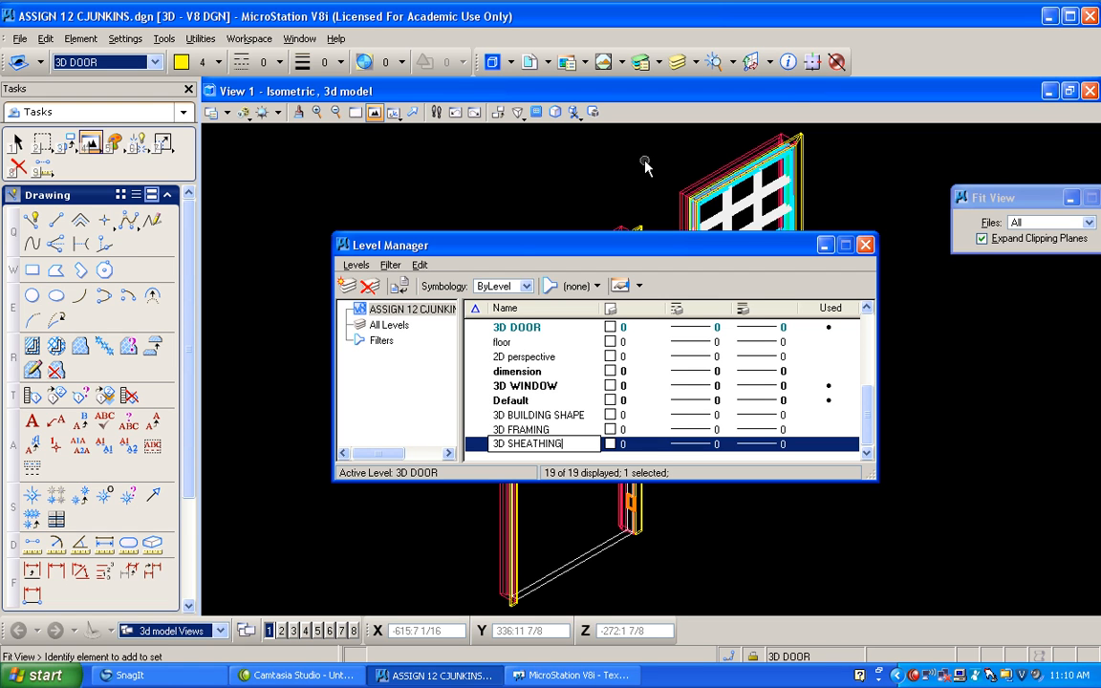
{"action": "key", "text": "Return"}
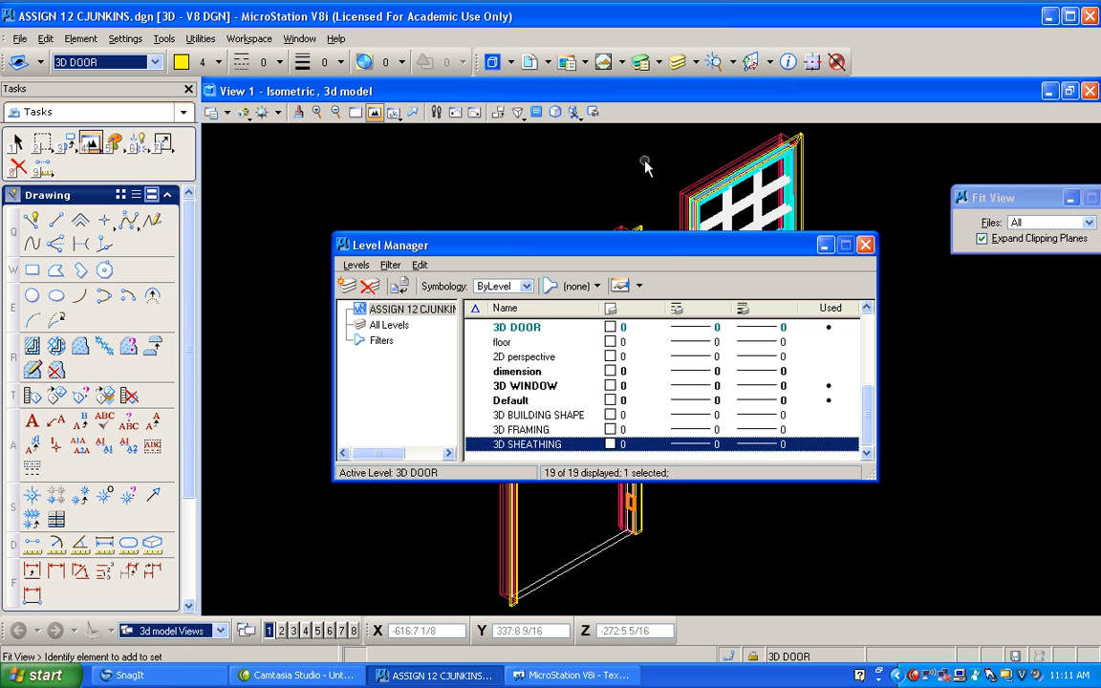
- Make 3D BUILDING SHAPE the active level and close the Level Manager
{"action": "double_click", "coordinate": [563, 417]}
{"action": "left_click", "coordinate": [865, 245]}
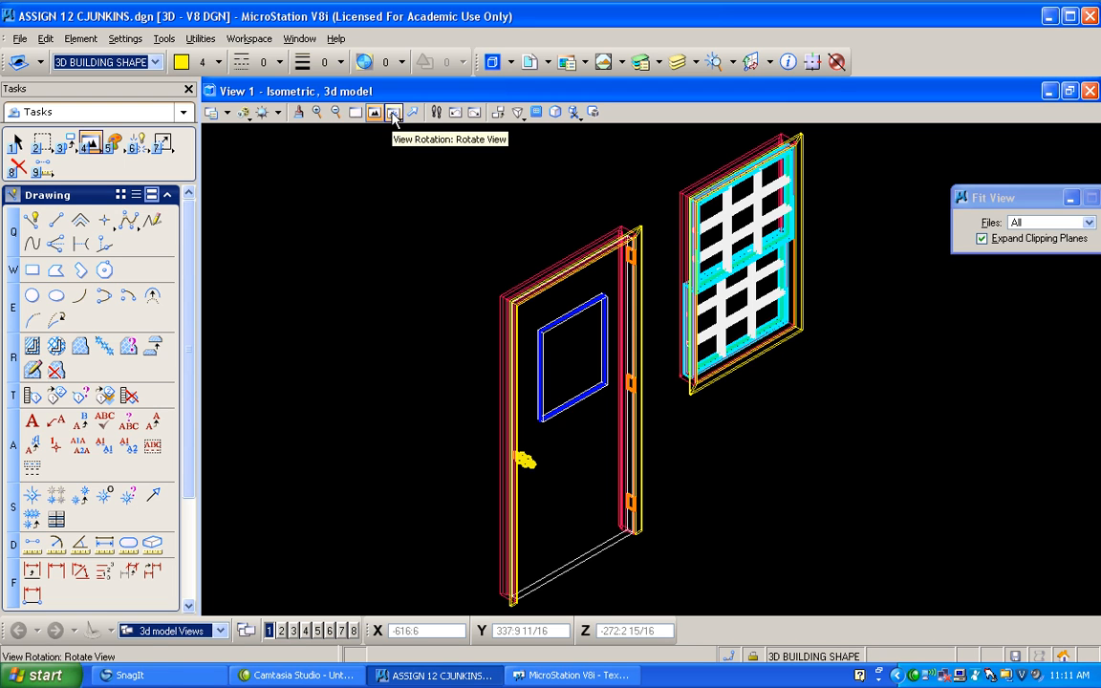
{"action": "left_click", "coordinate": [517, 112]}
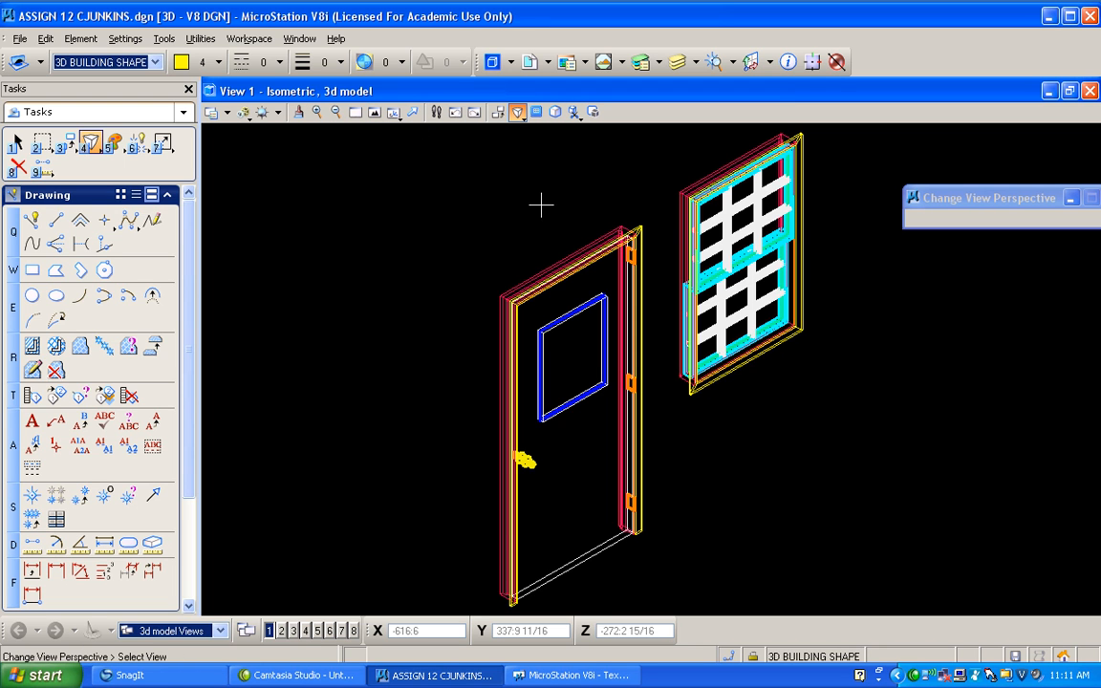
{"action": "left_click", "coordinate": [499, 240]}
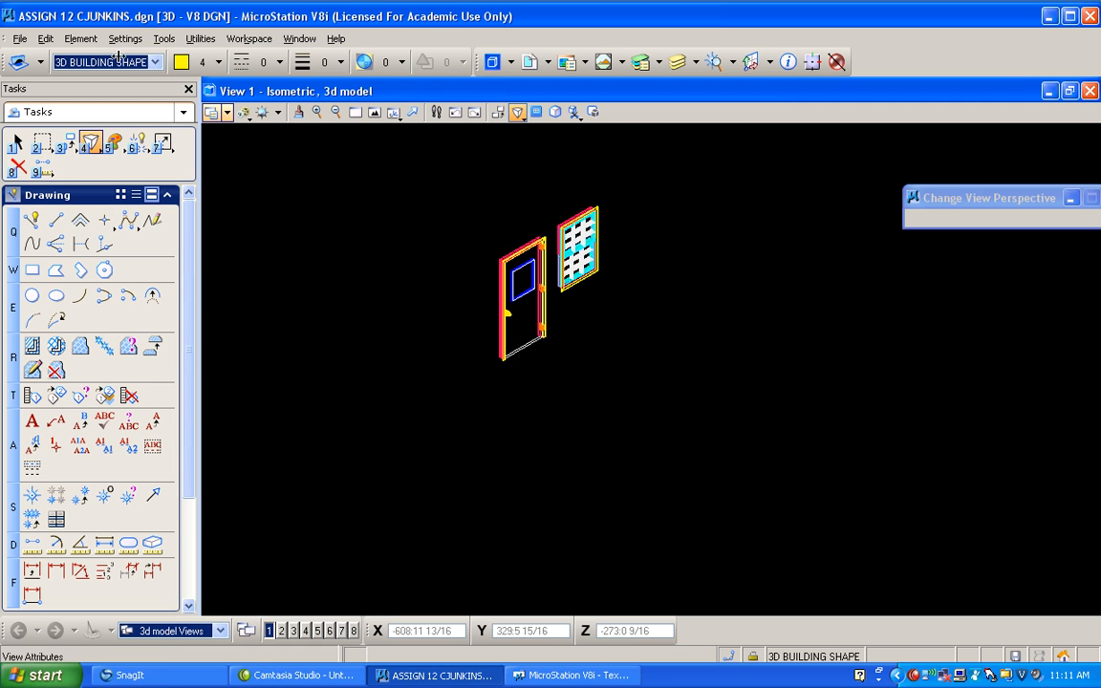
- Set the active color to 0 and the active line weight to 2
{"action": "left_click", "coordinate": [196, 61]}
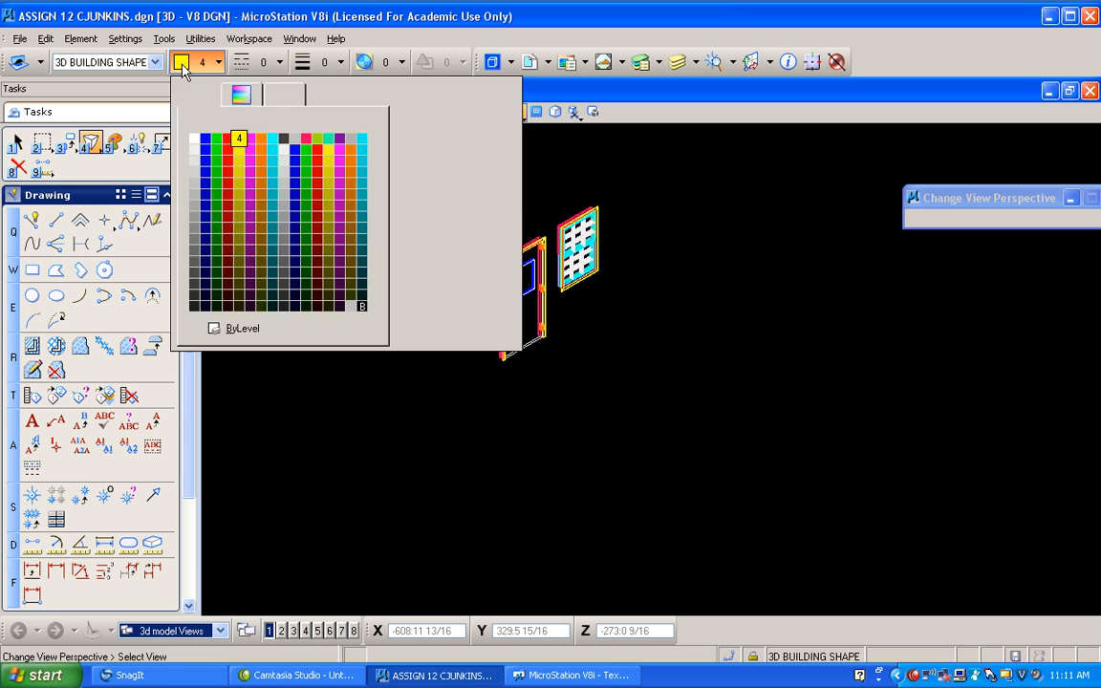
{"action": "left_click", "coordinate": [196, 61]}
{"action": "left_click", "coordinate": [196, 61]}
{"action": "left_click", "coordinate": [199, 144]}
{"action": "left_click", "coordinate": [315, 61]}
{"action": "left_click", "coordinate": [326, 137]}
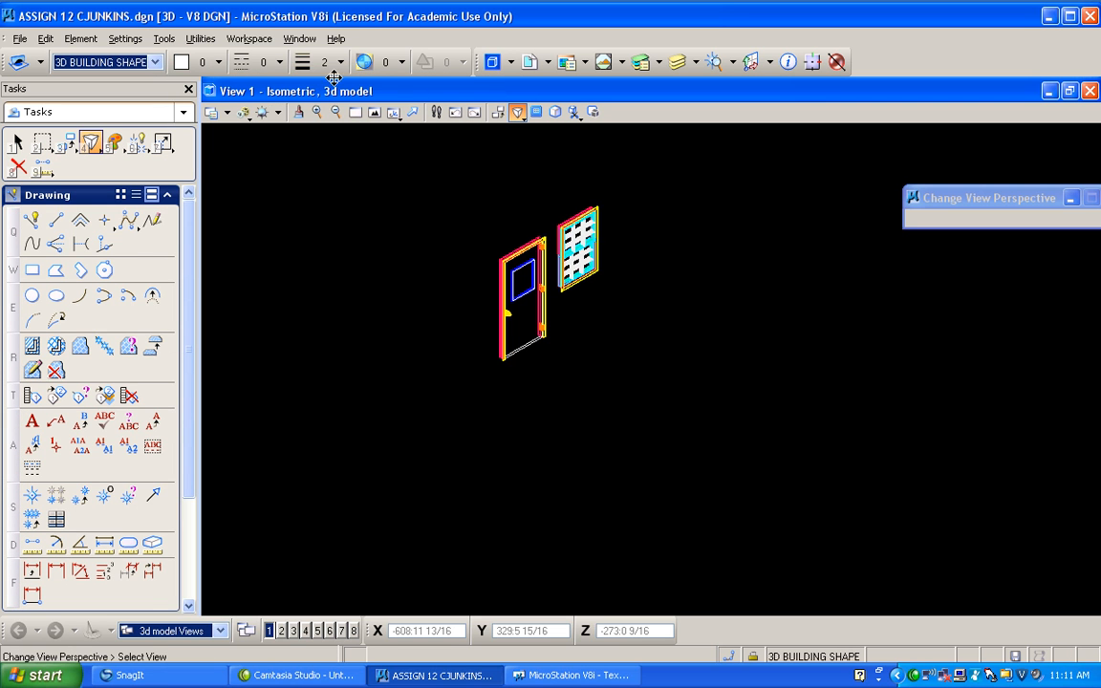
- Place an orthogonal slab solid beside the door and window, with its base in the top plane, 8:0 long, 12:0 wide and 12:0 high
{"action": "scroll", "coordinate": [743, 320], "scroll_direction": "up", "scroll_amount": 2}
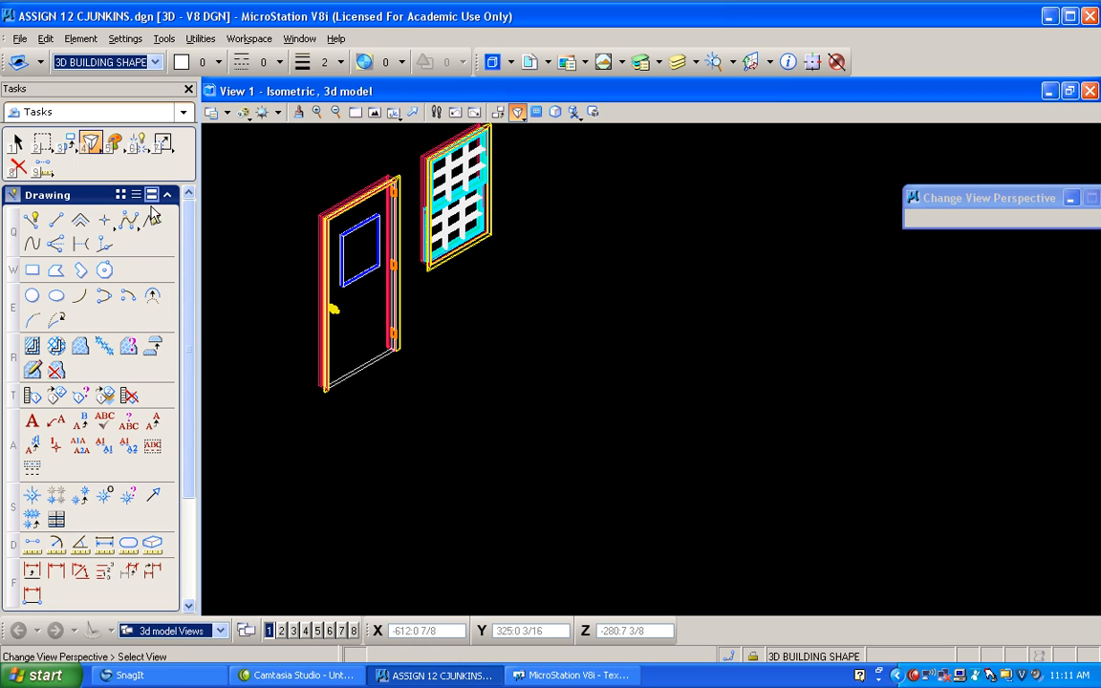
{"action": "left_click", "coordinate": [167, 195]}
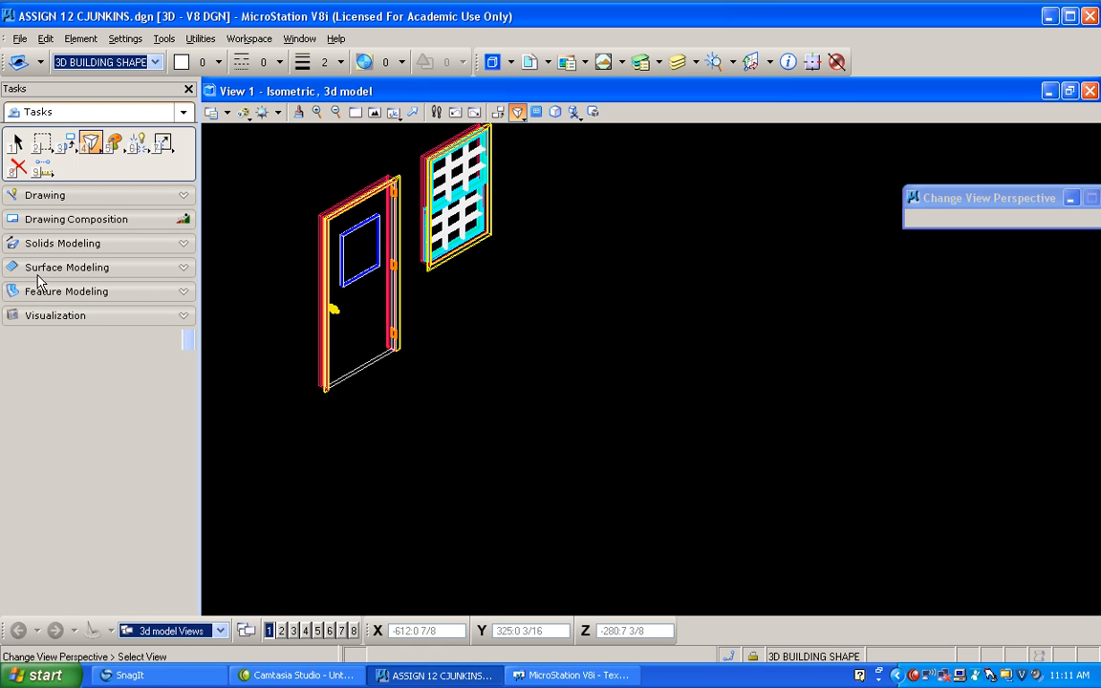
{"action": "left_click", "coordinate": [36, 242]}
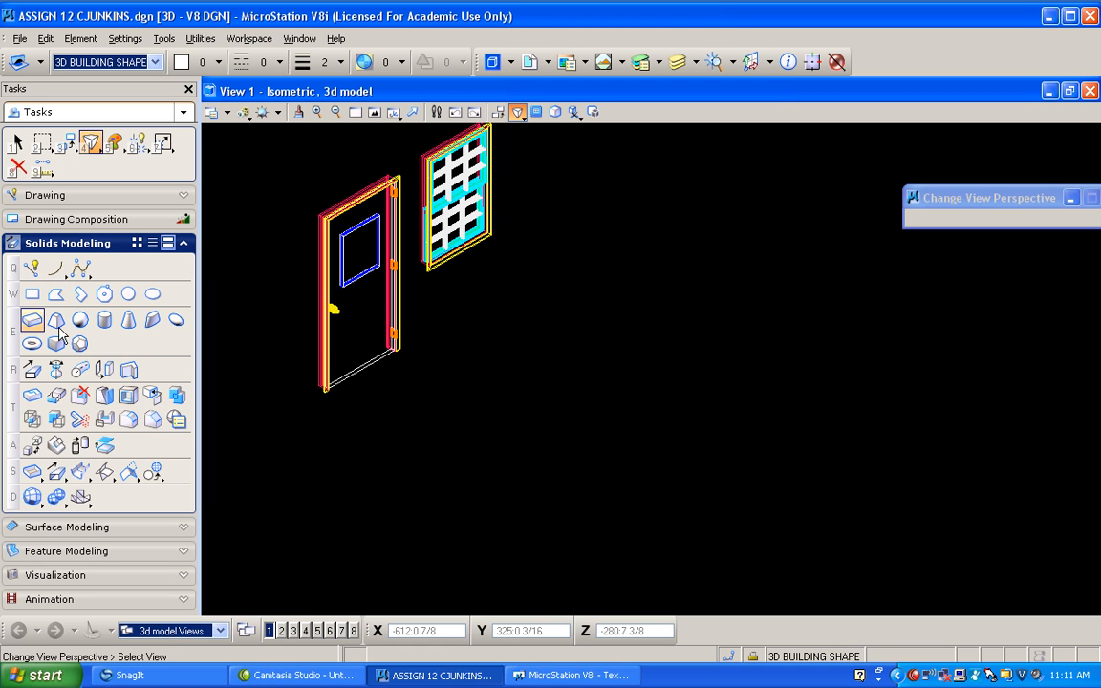
{"action": "left_click", "coordinate": [32, 321]}
{"action": "left_click", "coordinate": [746, 472]}
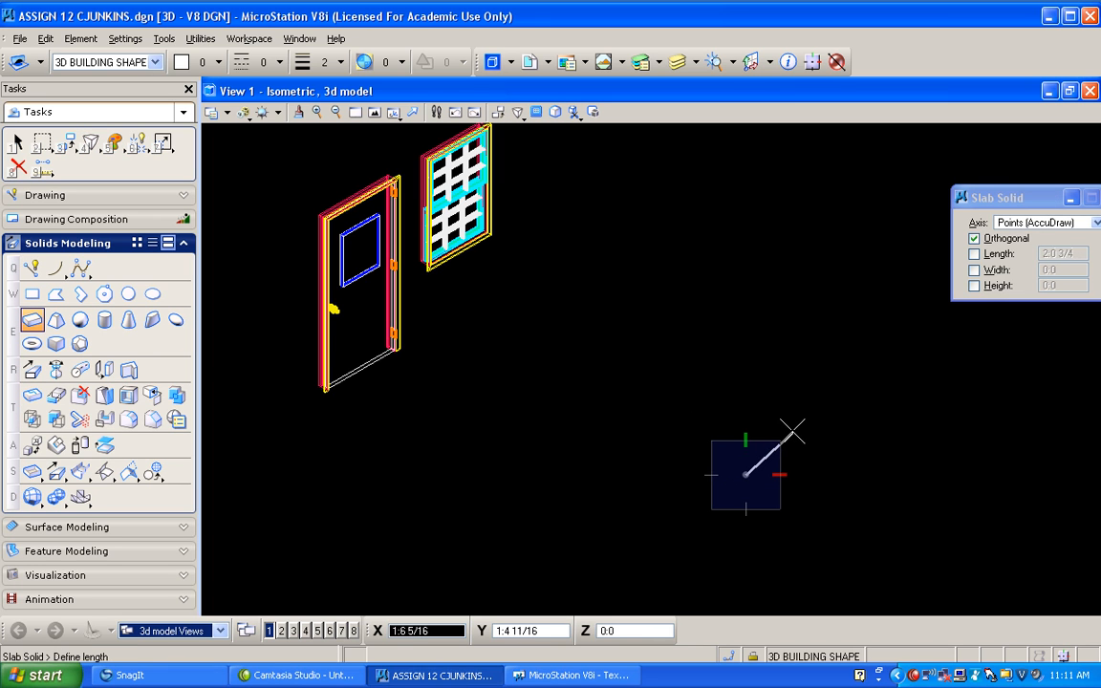
{"action": "key", "text": "t"}
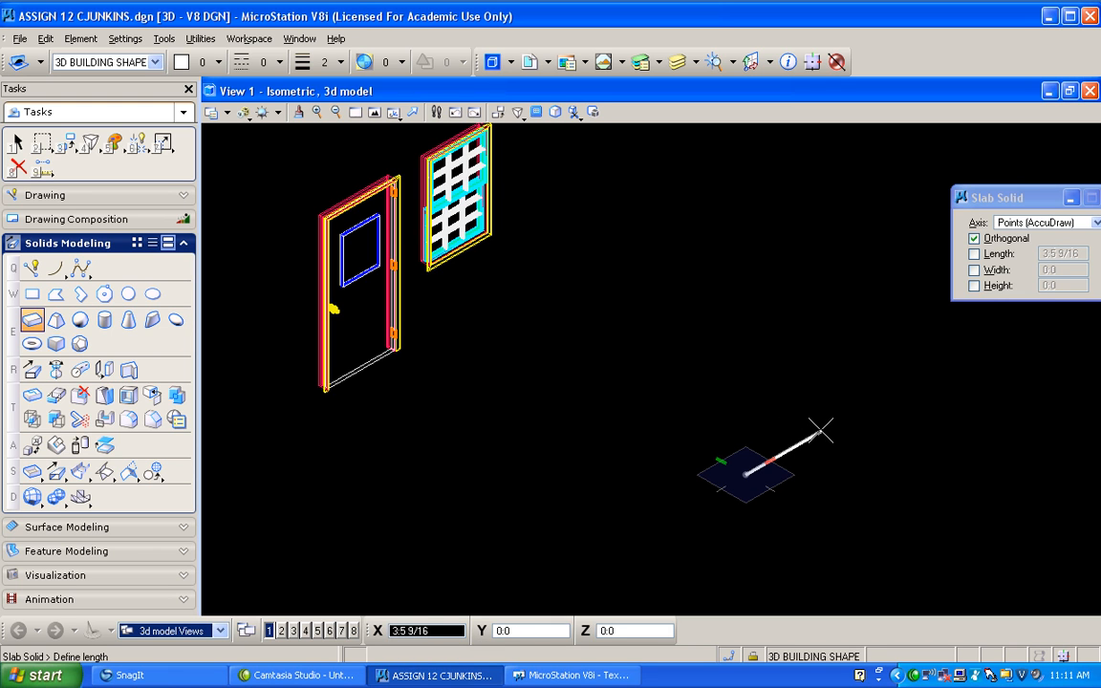
{"action": "type", "text": "8"}
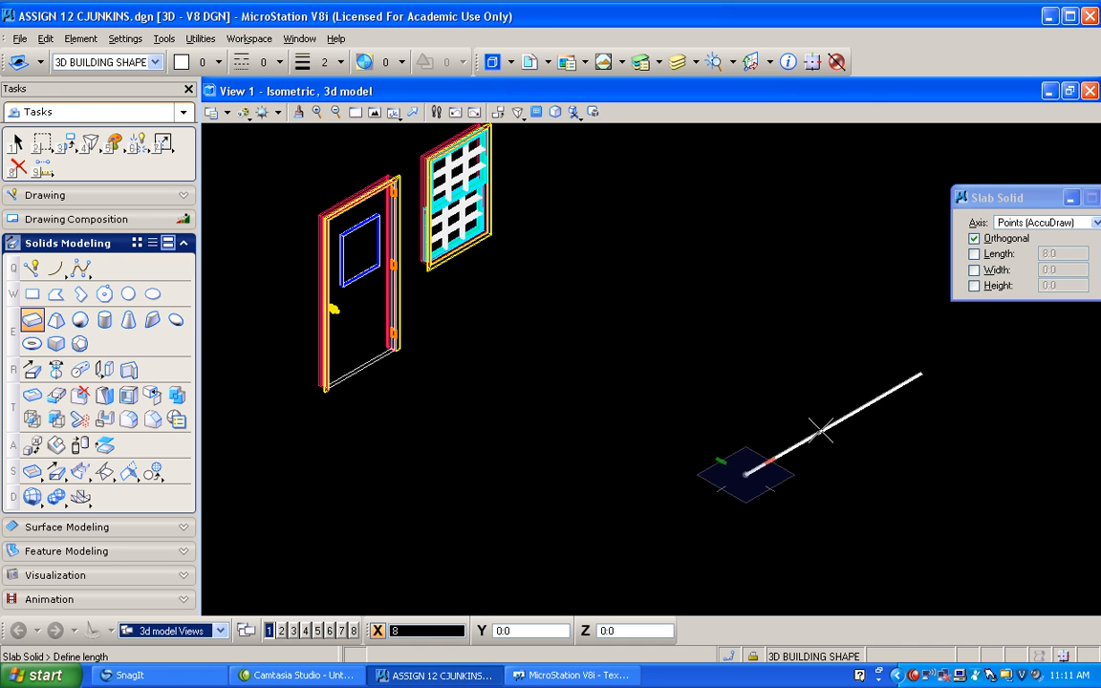
{"action": "left_click", "coordinate": [821, 429]}
{"action": "type", "text": "12"}
{"action": "left_click", "coordinate": [564, 355]}
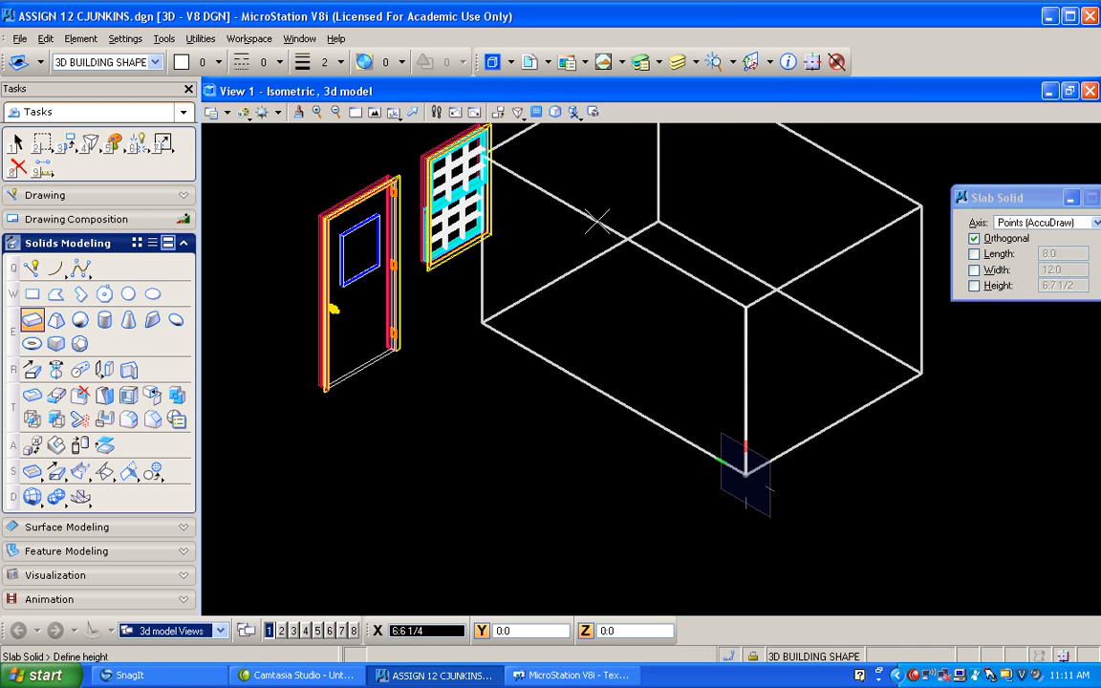
{"action": "type", "text": "12"}
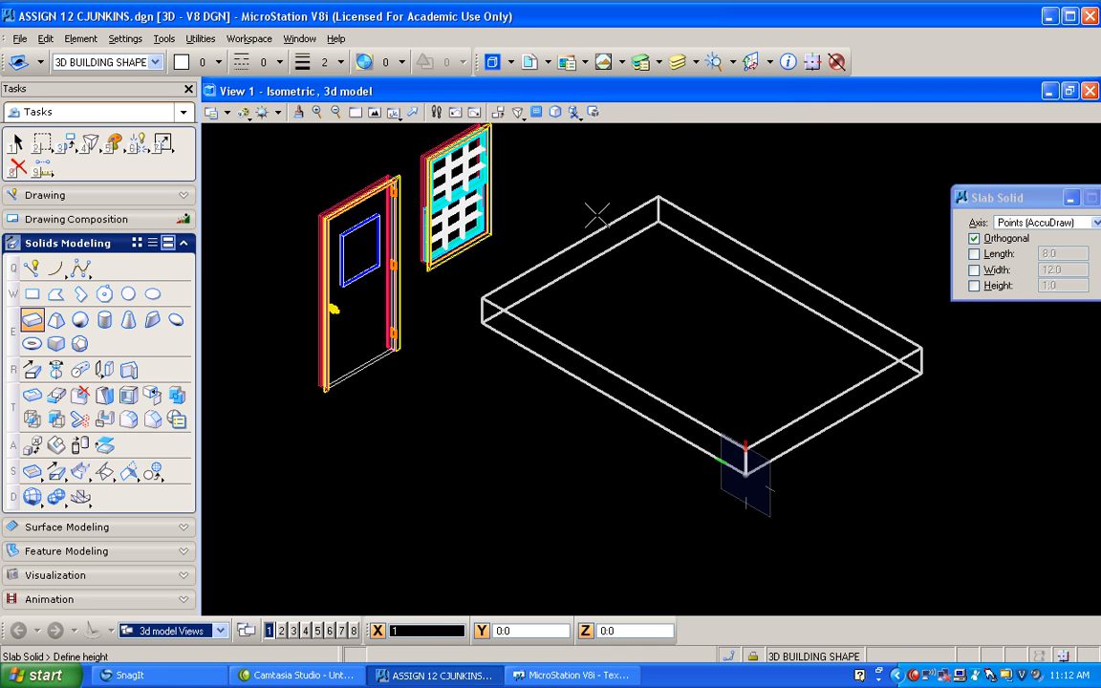
{"action": "left_click", "coordinate": [596, 217]}
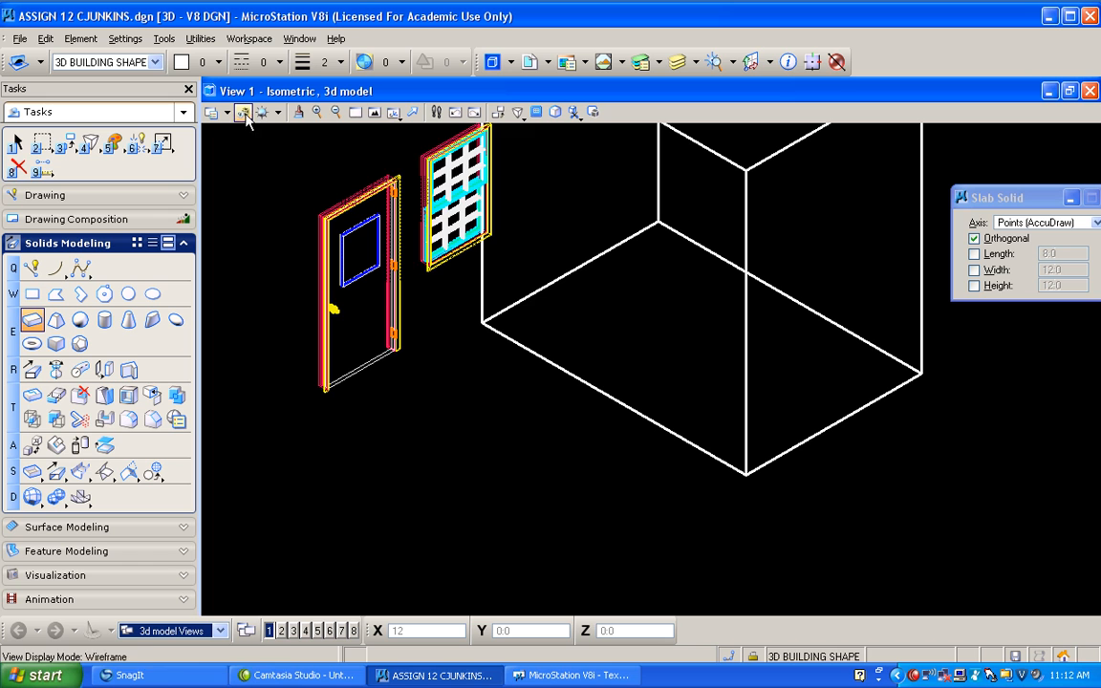
- Switch to the Right view and move the slab solid horizontally clear of the door and window
{"action": "left_click", "coordinate": [393, 111]}
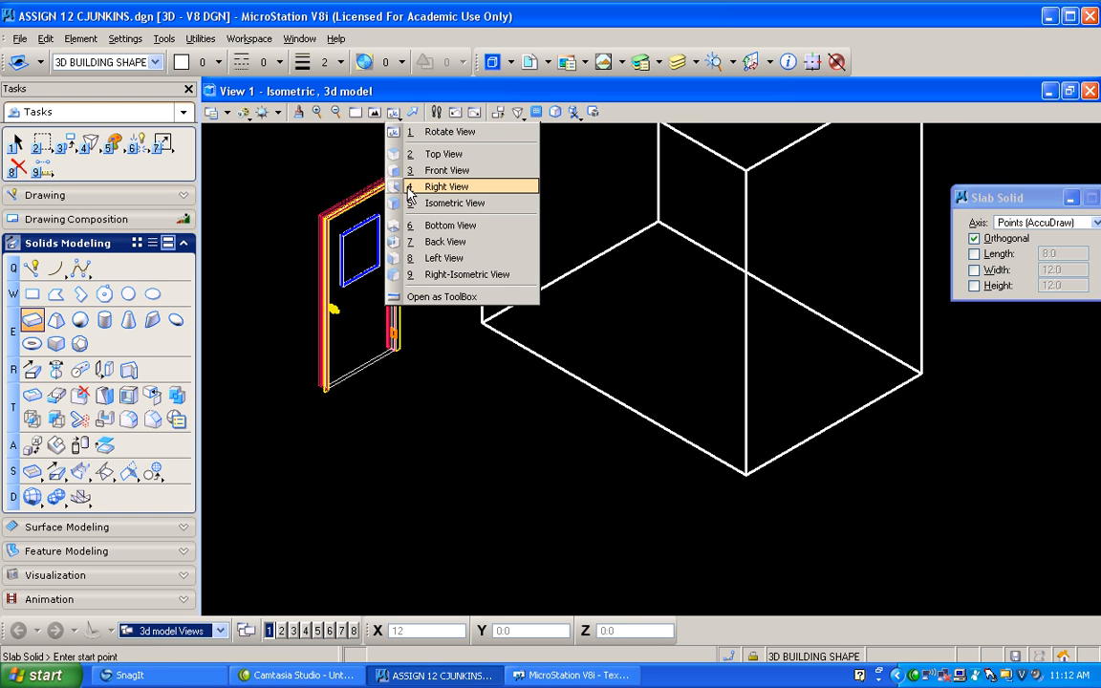
{"action": "left_click", "coordinate": [447, 187]}
{"action": "scroll", "coordinate": [435, 258], "scroll_direction": "down", "scroll_amount": 5}
{"action": "scroll", "coordinate": [478, 290], "scroll_direction": "up", "scroll_amount": 4}
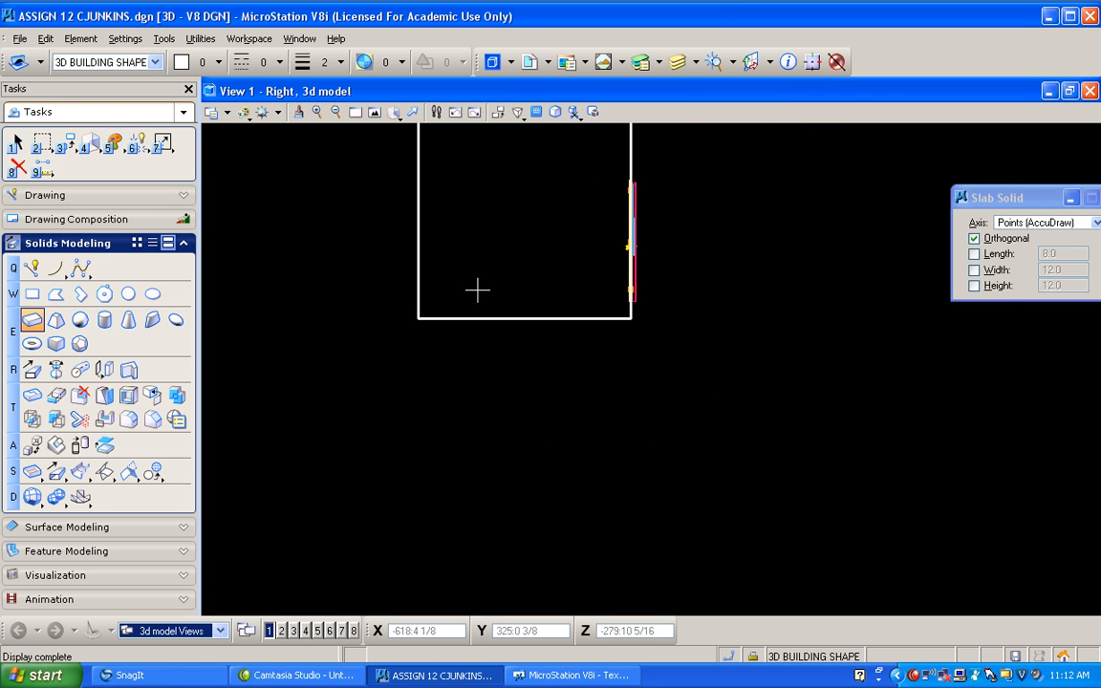
{"action": "left_click_drag", "start_coordinate": [67, 144], "coordinate": [88, 181]}
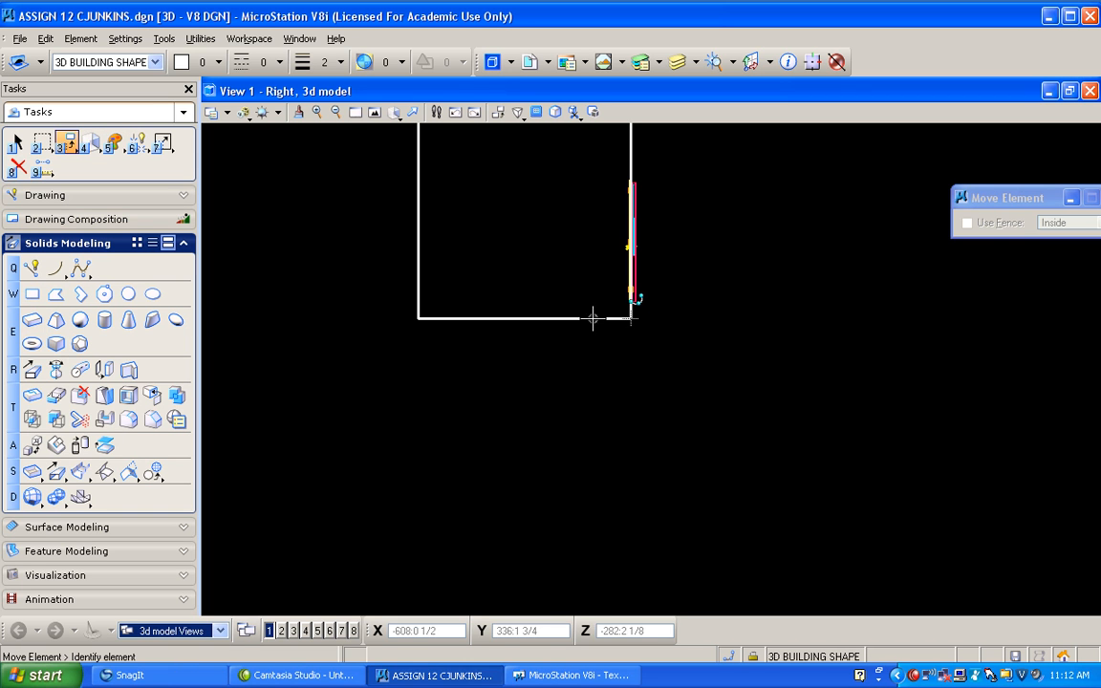
{"action": "left_click", "coordinate": [593, 318]}
{"action": "left_click", "coordinate": [533, 315]}
{"action": "left_click_drag", "start_coordinate": [593, 470], "coordinate": [591, 408], "text": "shift"}
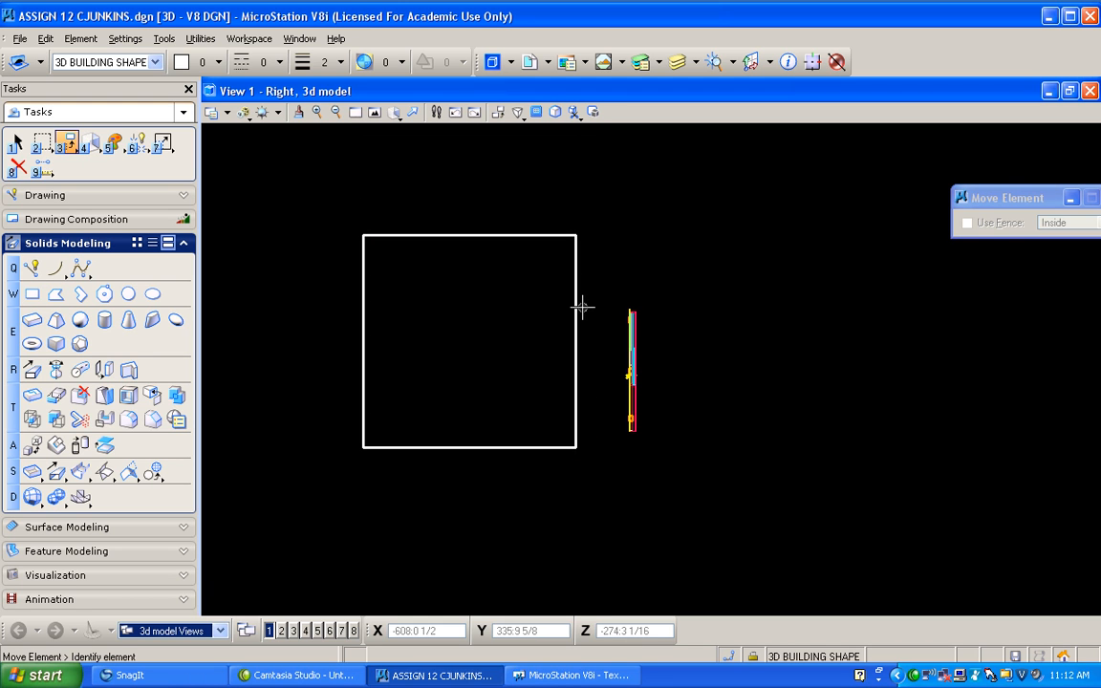
- Start the SmartLine tool and turn on the ACS Plane Snap lock
{"action": "left_click", "coordinate": [32, 269]}
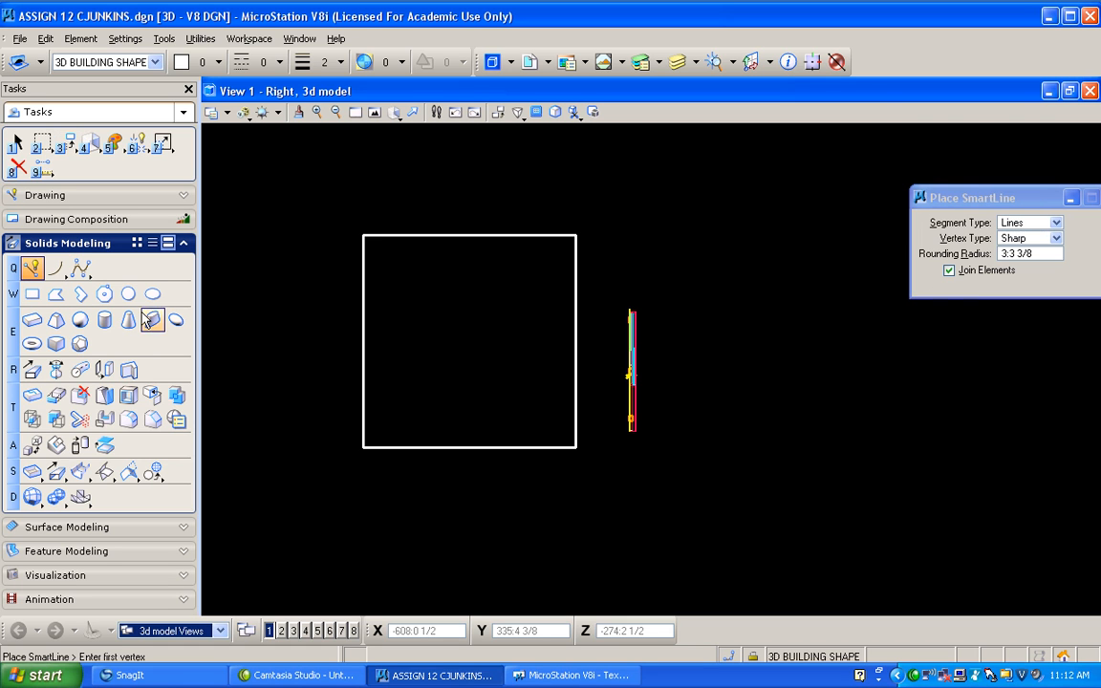
{"action": "left_click", "coordinate": [755, 658]}
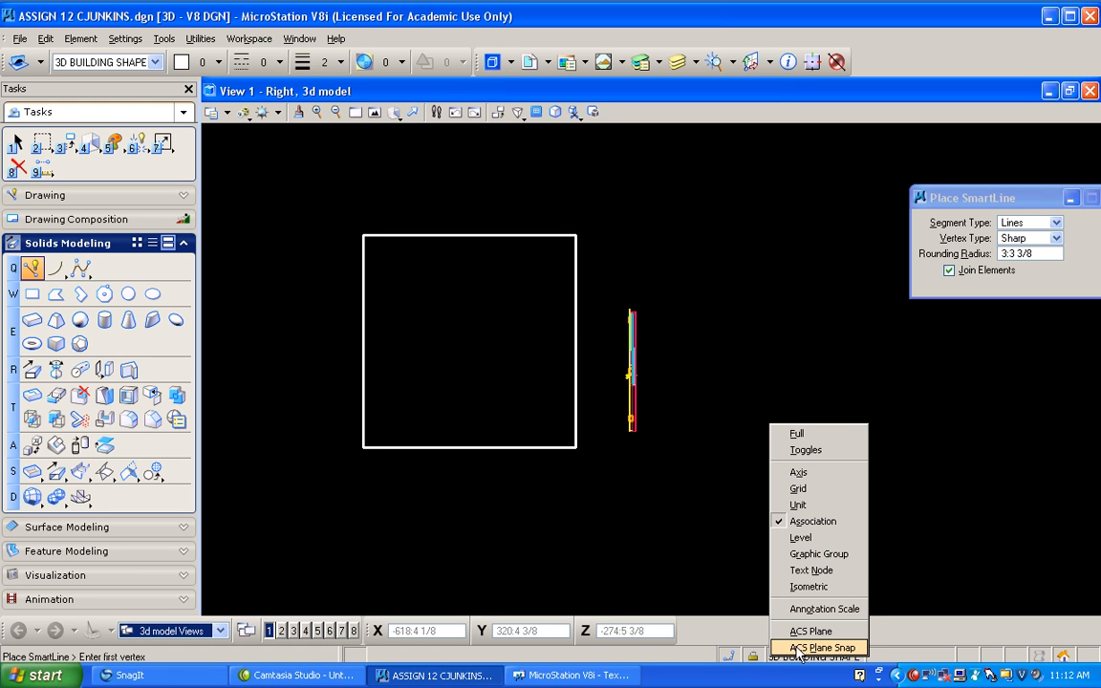
{"action": "left_click", "coordinate": [801, 650]}
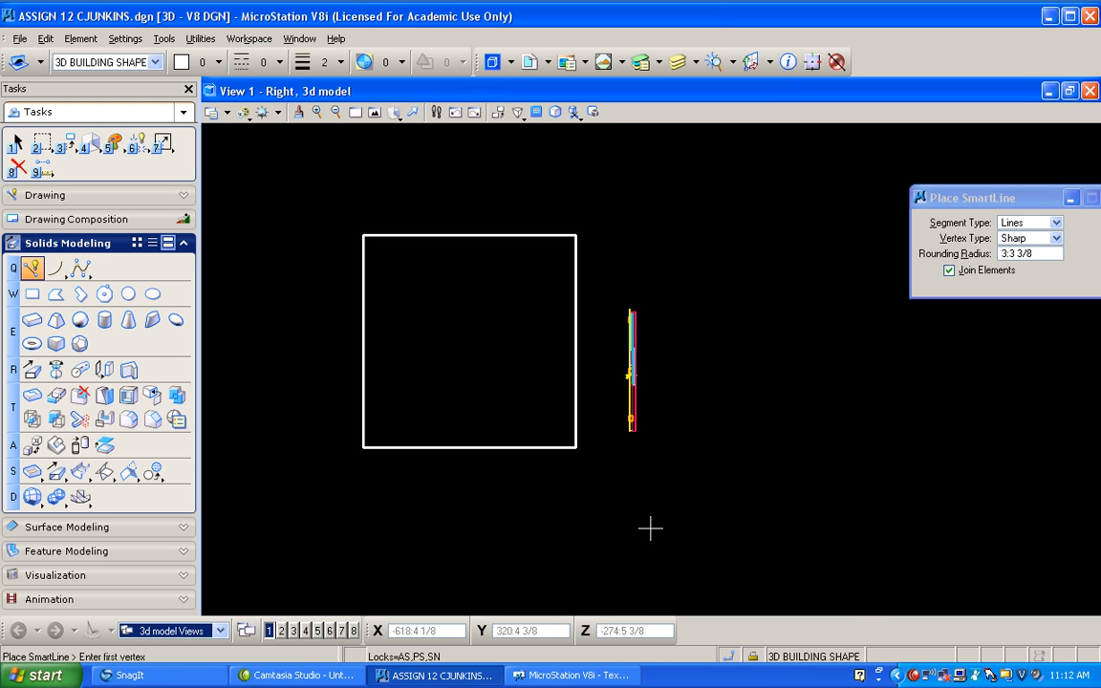
{"action": "left_click", "coordinate": [359, 231]}
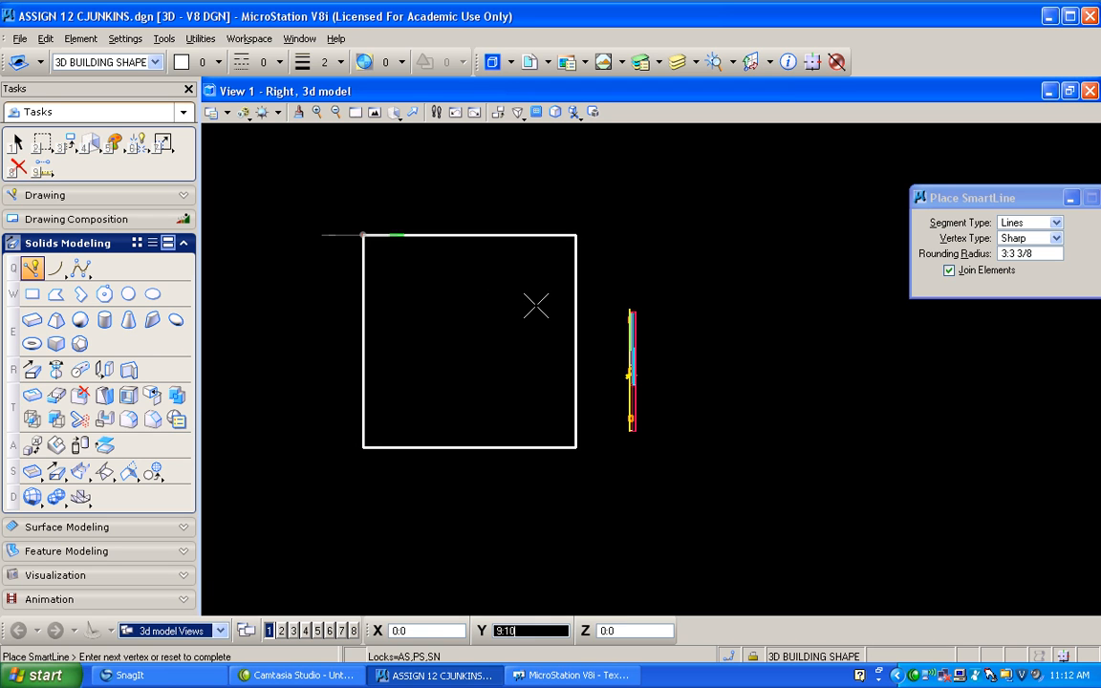
{"action": "key", "text": "f"}
{"action": "key", "text": "s"}
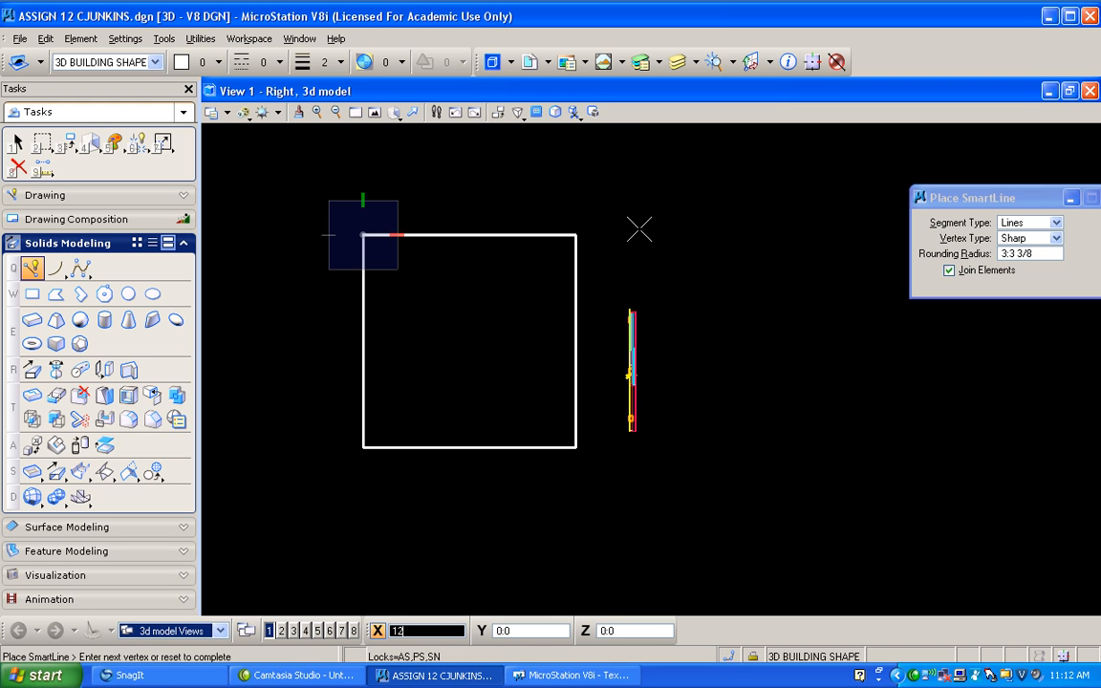
{"action": "right_click", "coordinate": [639, 289]}
{"action": "left_click", "coordinate": [395, 111]}
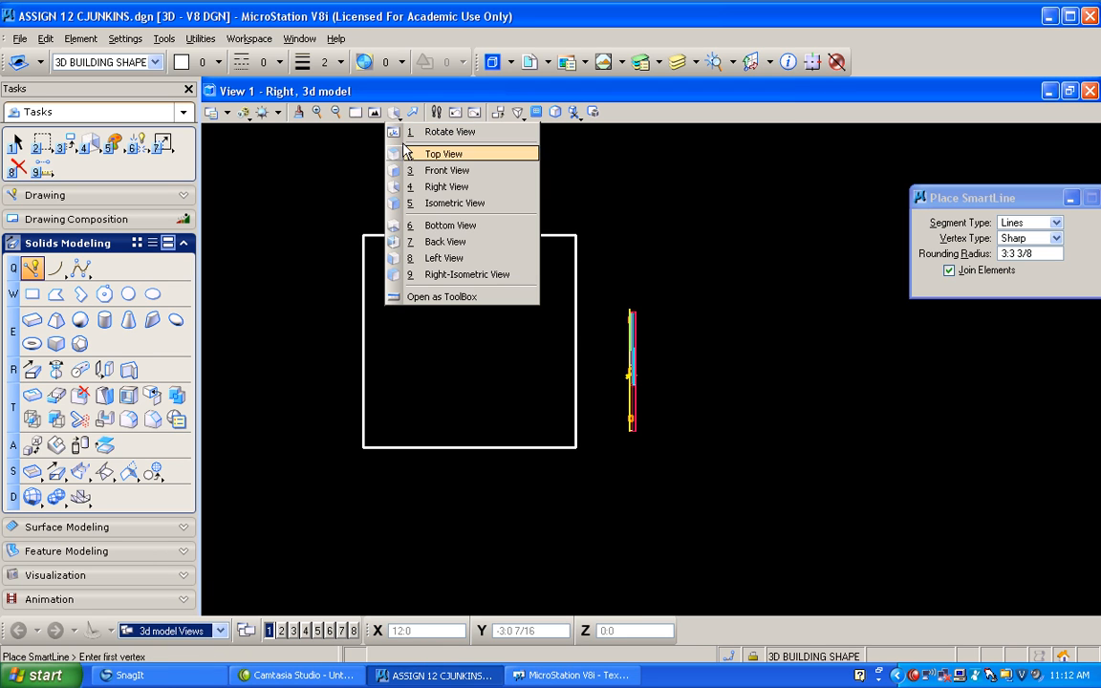
{"action": "left_click", "coordinate": [416, 193]}
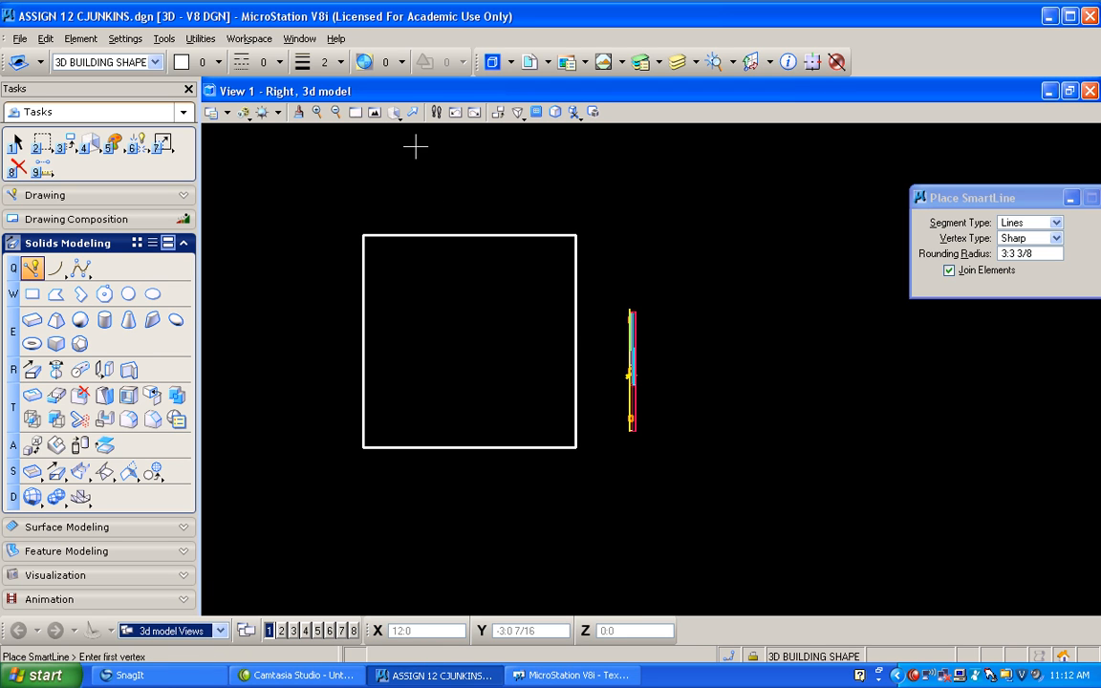
{"action": "left_click", "coordinate": [395, 112]}
{"action": "left_click", "coordinate": [408, 203]}
{"action": "left_click", "coordinate": [412, 210]}
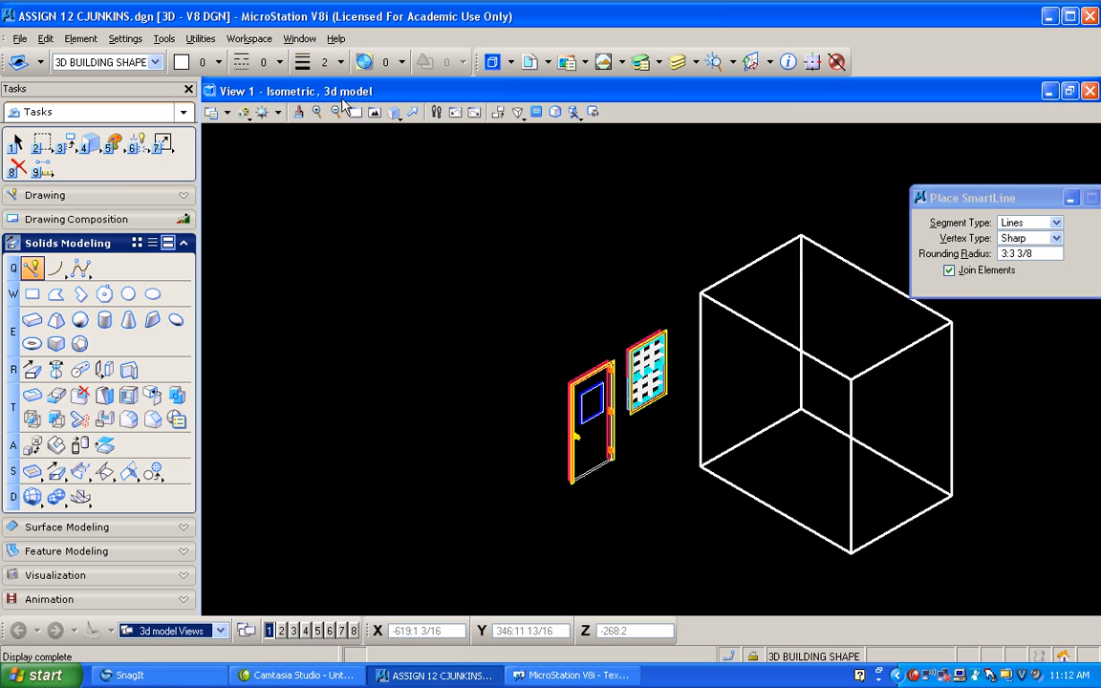
- Switch to the Front view and move the slab solid horizontally about 3:0 away from the door and window
{"action": "left_click", "coordinate": [394, 112]}
{"action": "left_click", "coordinate": [445, 171]}
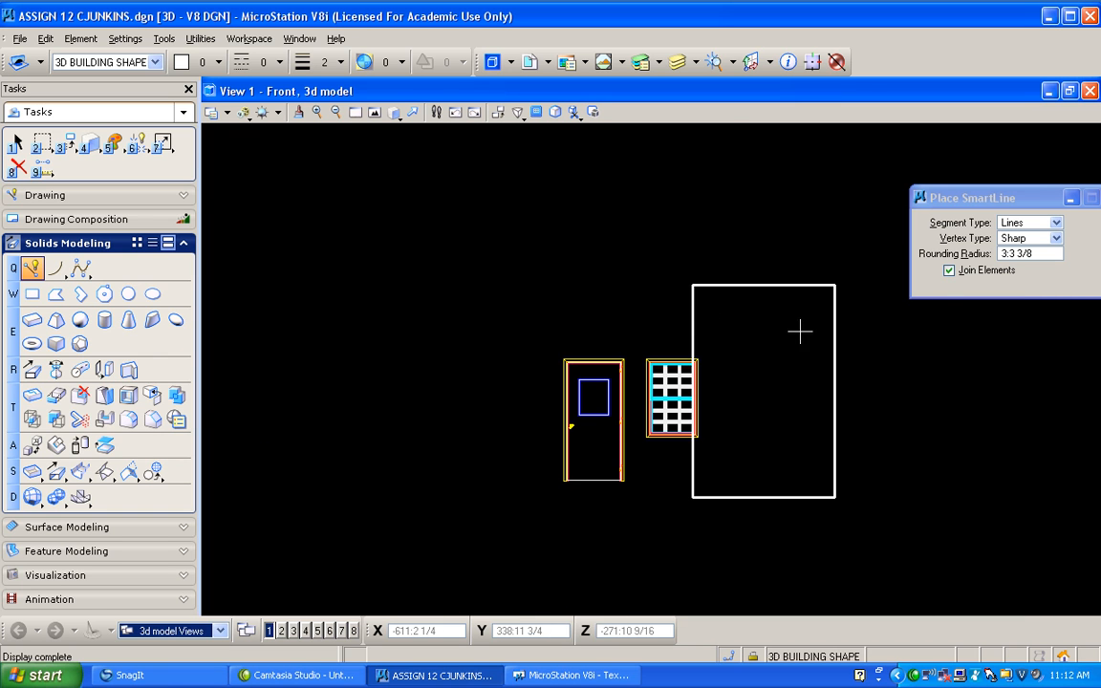
{"action": "left_click", "coordinate": [69, 142]}
{"action": "left_click", "coordinate": [91, 176]}
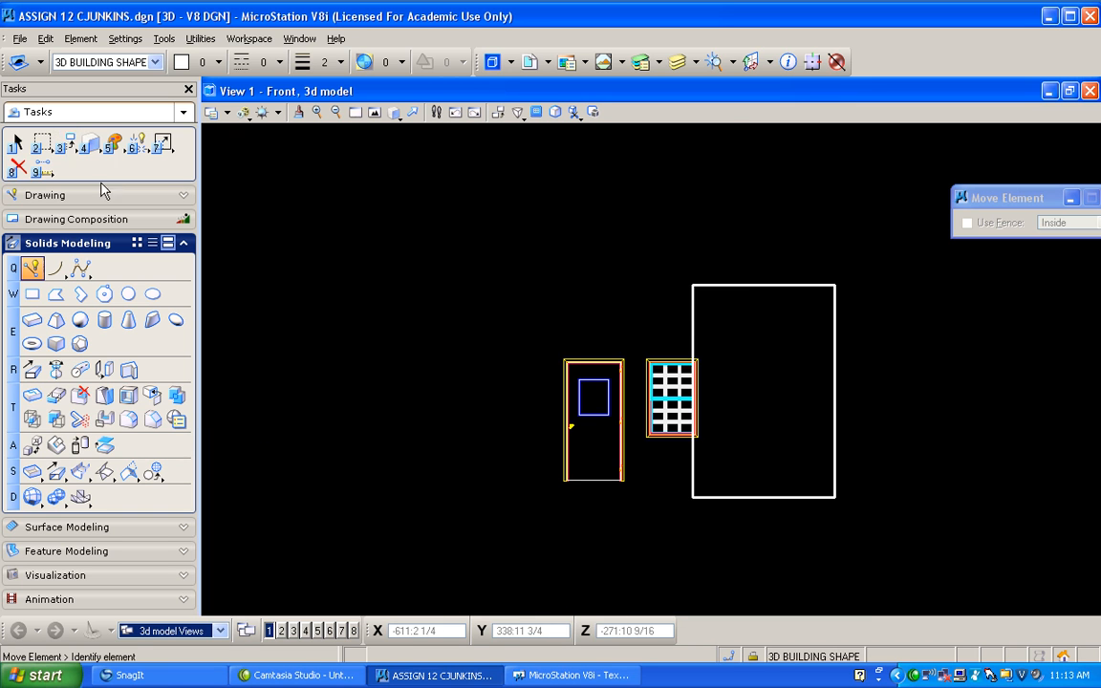
{"action": "left_click", "coordinate": [694, 284]}
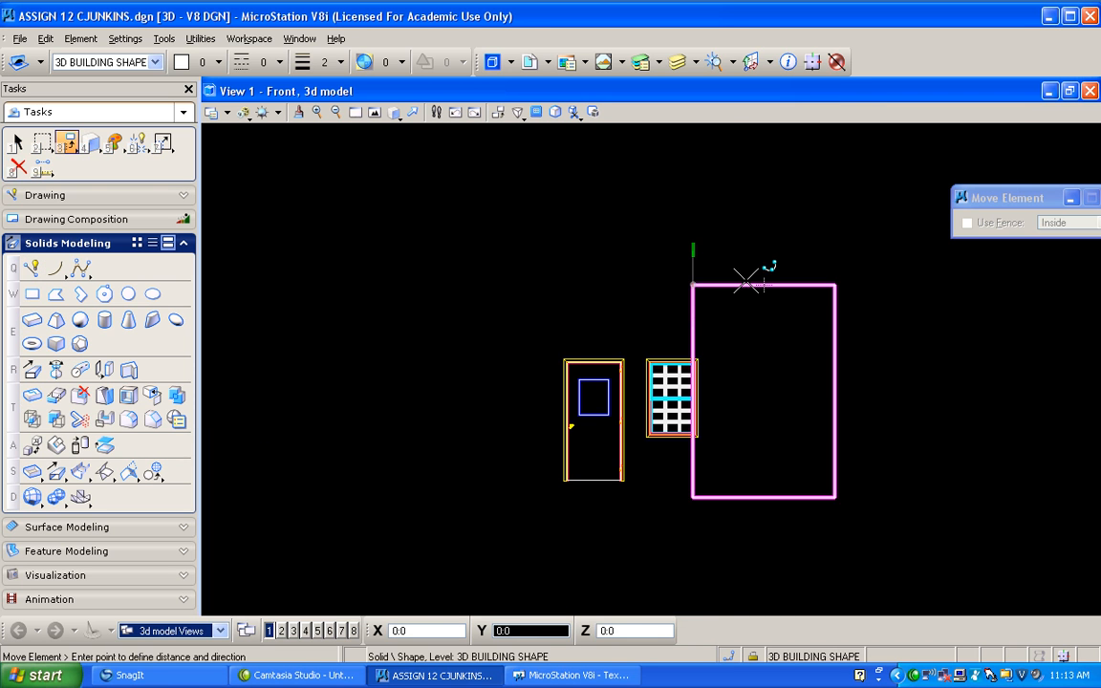
{"action": "left_click", "coordinate": [748, 268]}
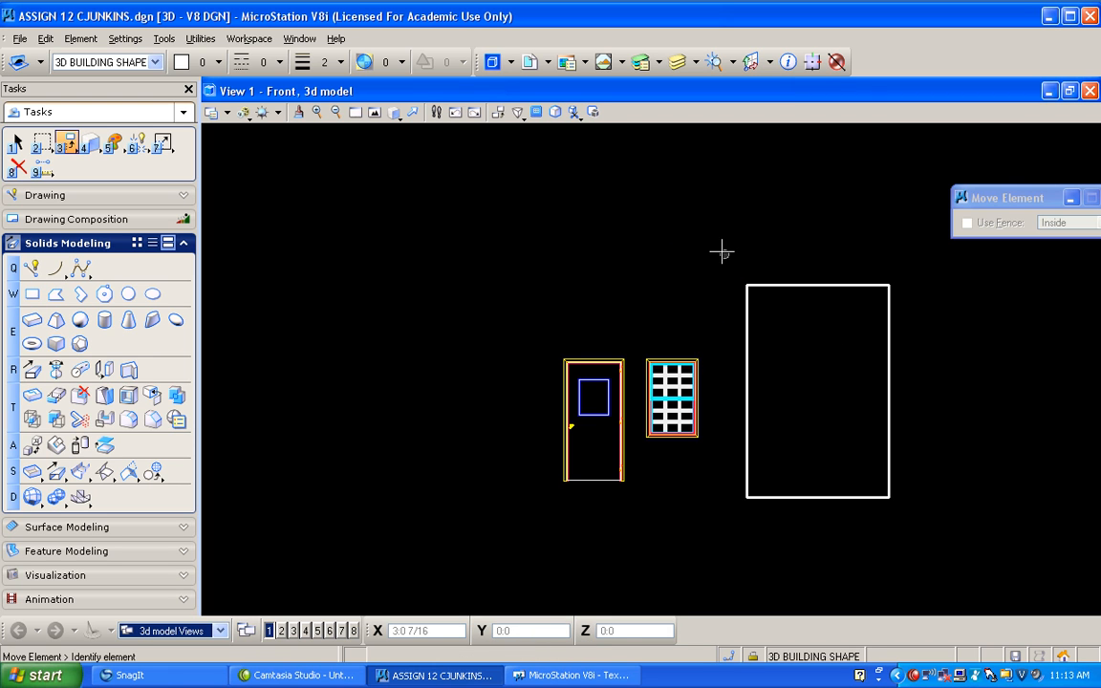
- Draw a closed four-sided SmartLine profile from the slab's upper-left corner, sloping 12:0 across and 6:0 down, and looping back above the slab
{"action": "left_click", "coordinate": [32, 268]}
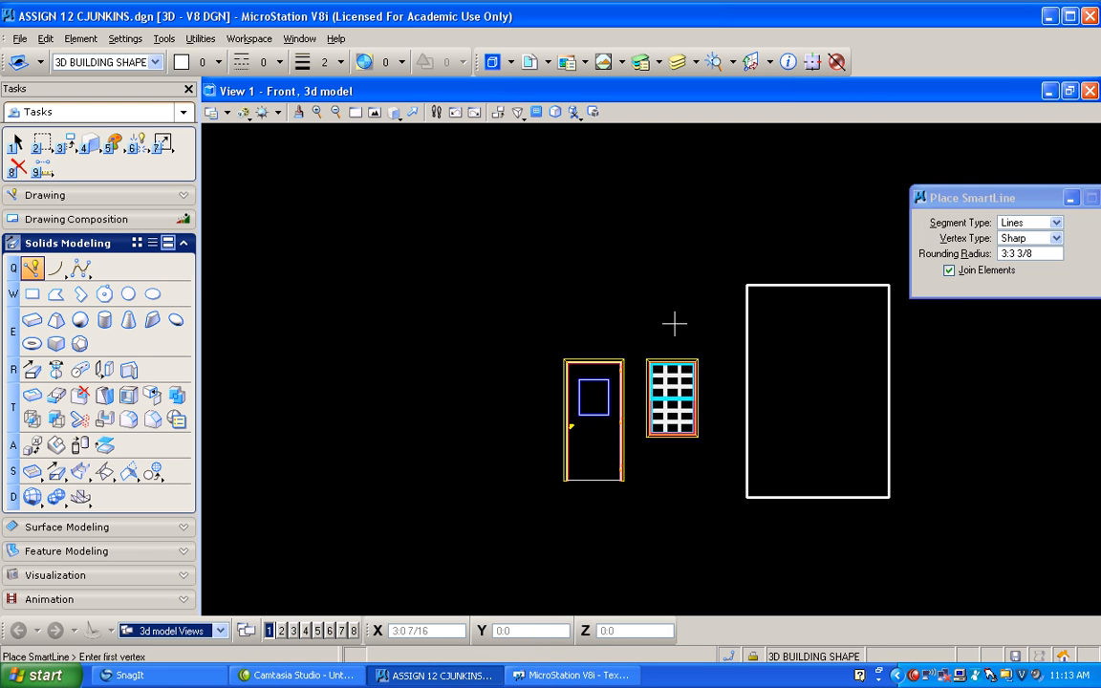
{"action": "left_click", "coordinate": [747, 286]}
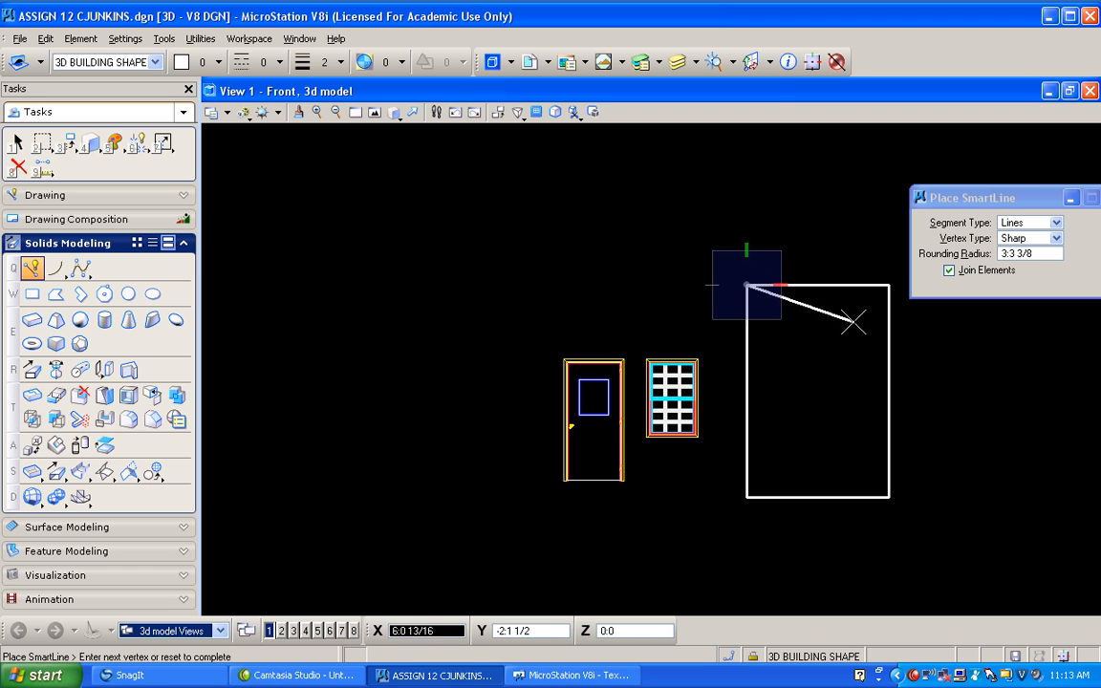
{"action": "type", "text": "12:0"}
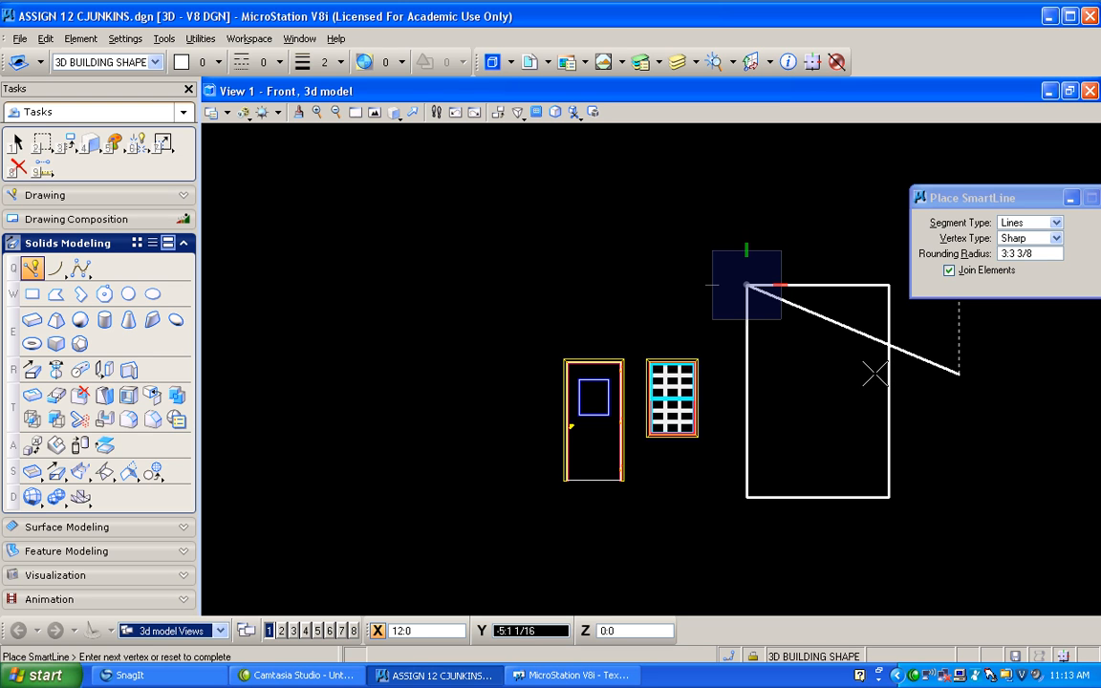
{"action": "type", "text": "8"}
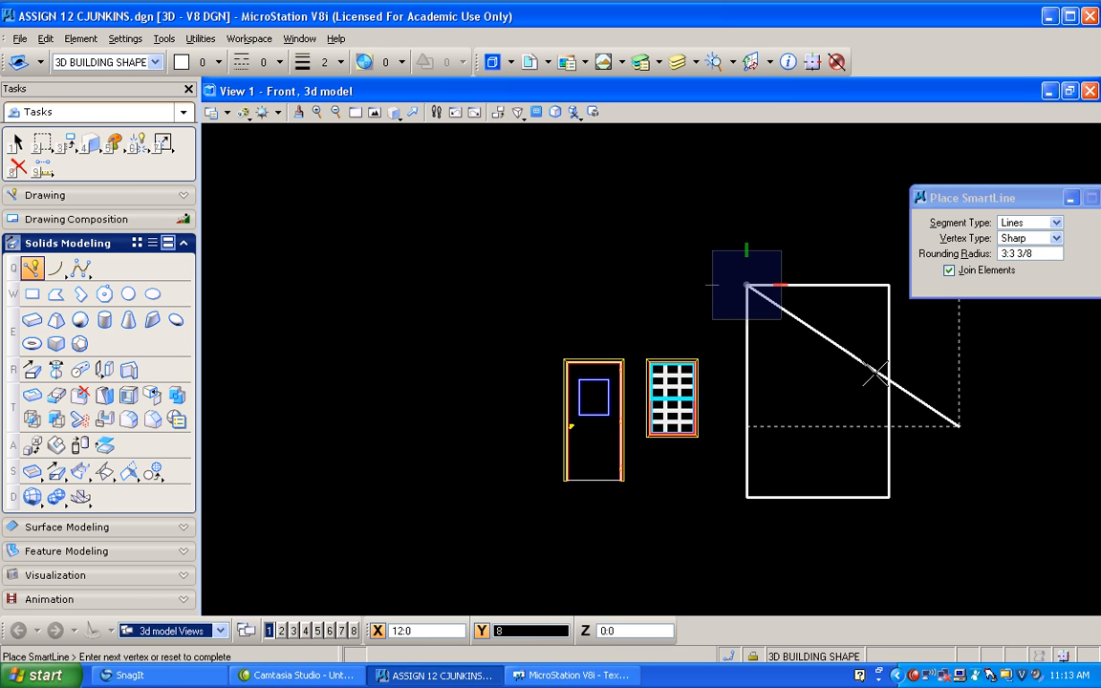
{"action": "key", "text": "BackSpace"}
{"action": "type", "text": "6"}
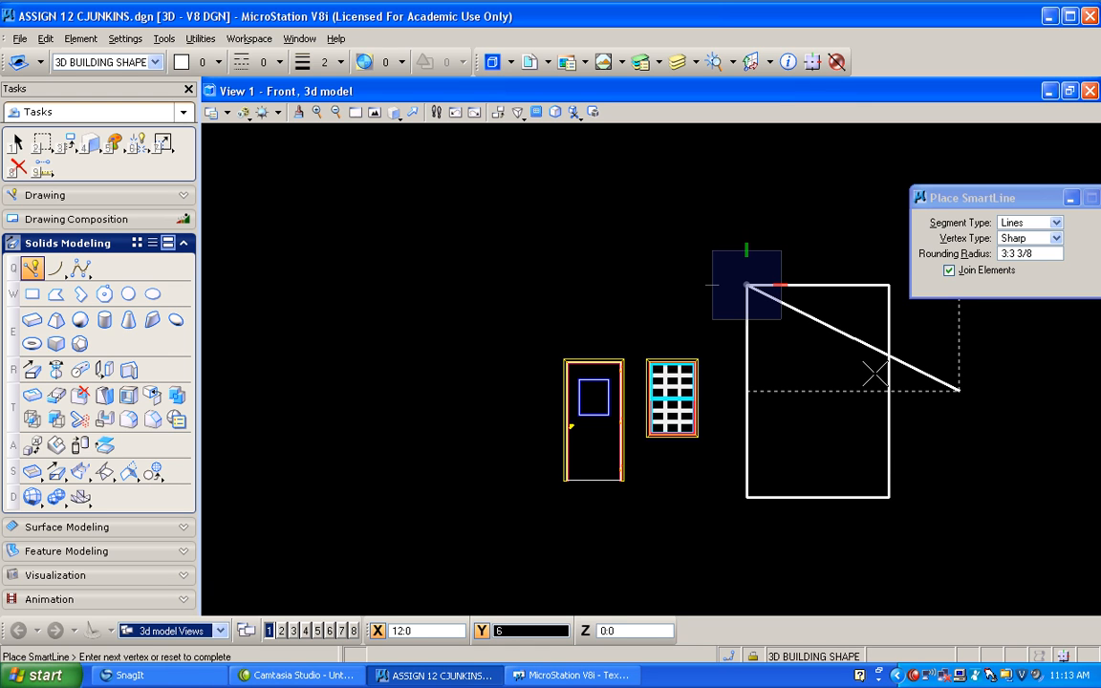
{"action": "left_click", "coordinate": [874, 375]}
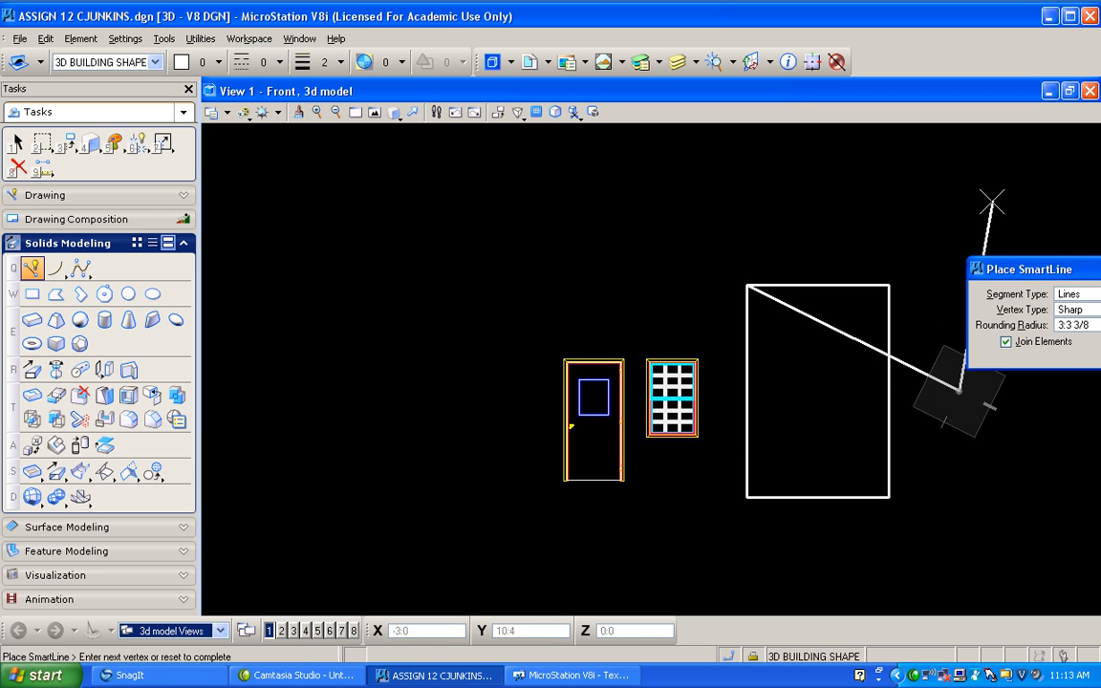
{"action": "left_click", "coordinate": [991, 171]}
{"action": "left_click", "coordinate": [698, 188]}
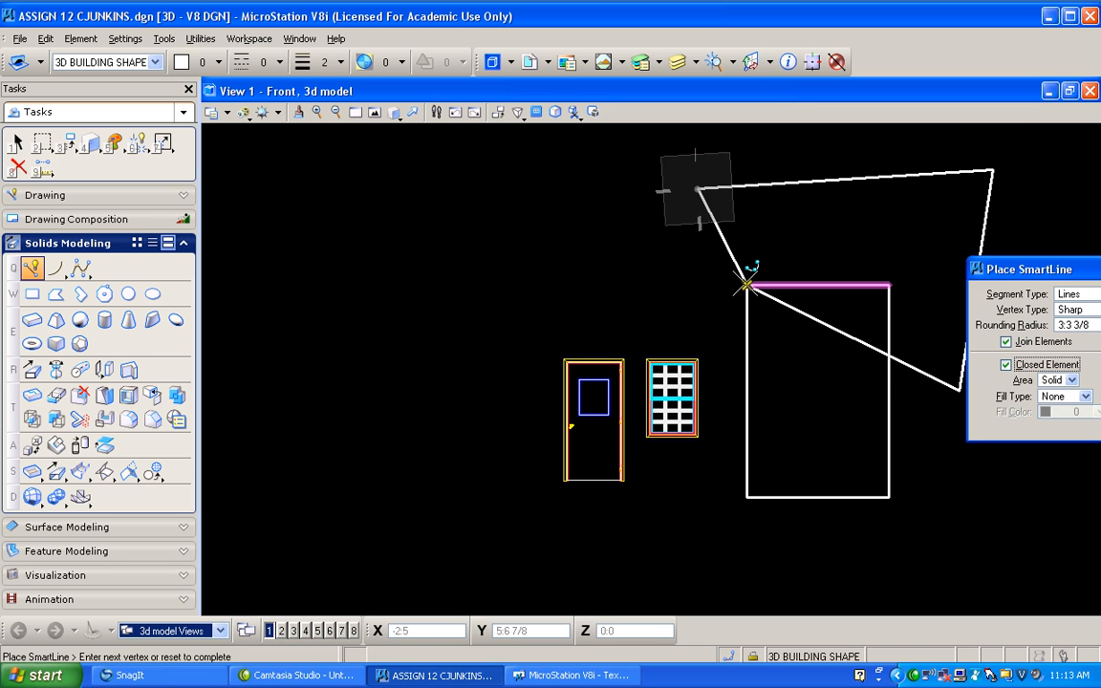
{"action": "left_click", "coordinate": [747, 285]}
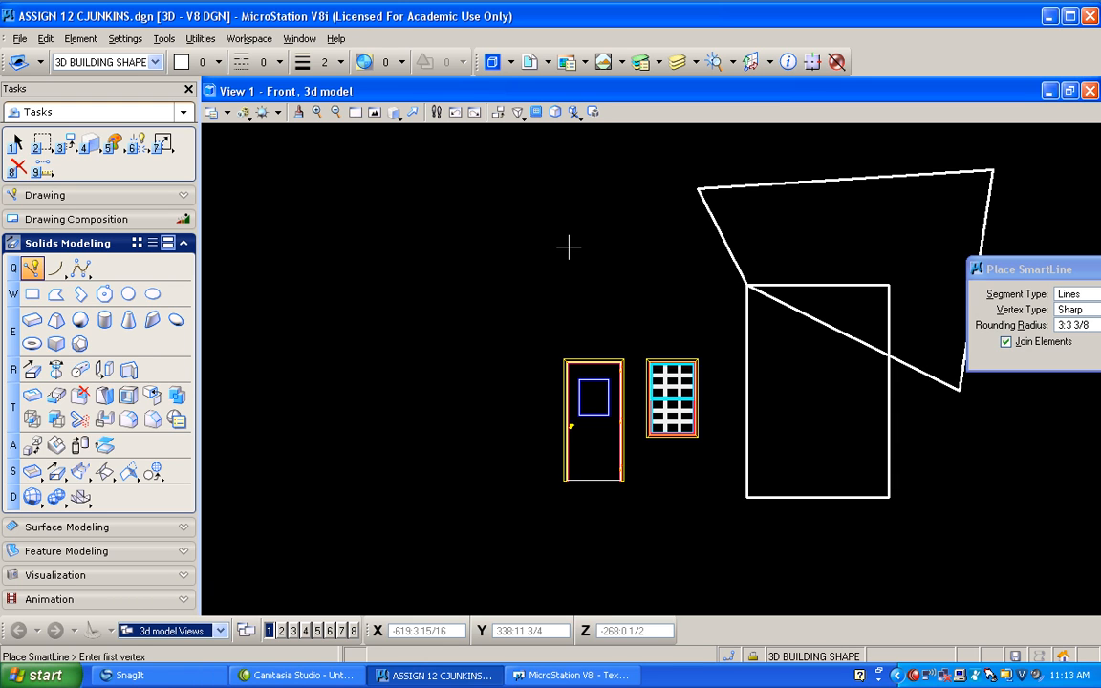
- Cut the sloped roof into the slab solid with Cut Solids by Curves, using the closed profile in both directions
{"action": "left_click", "coordinate": [105, 418]}
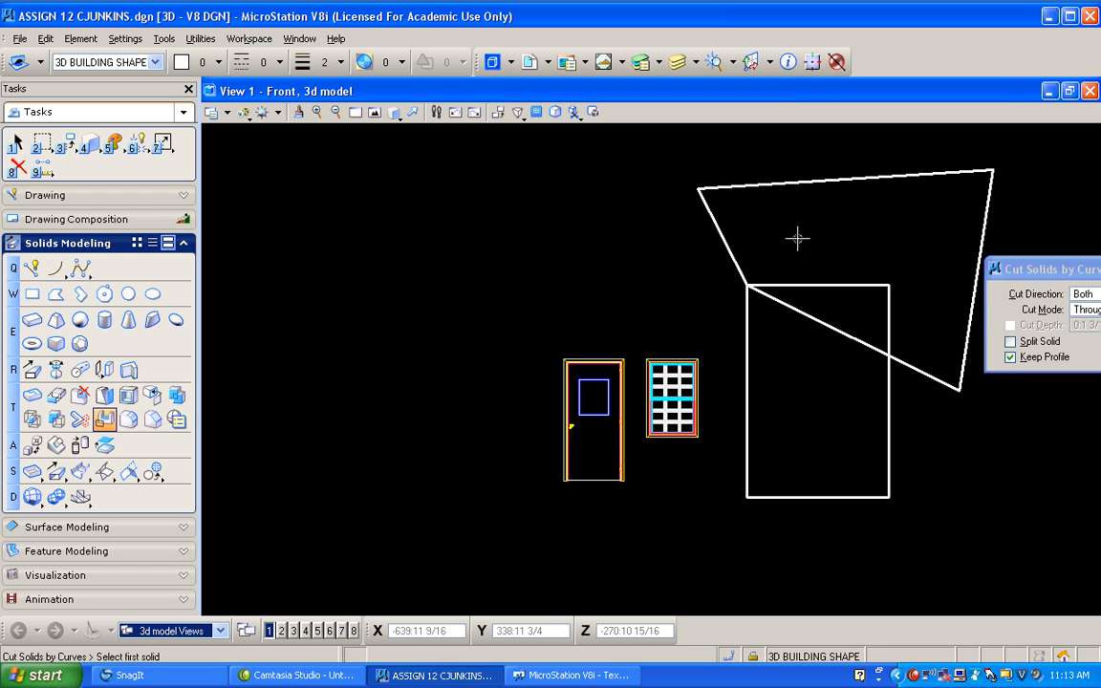
{"action": "left_click", "coordinate": [860, 282]}
{"action": "left_click", "coordinate": [732, 255]}
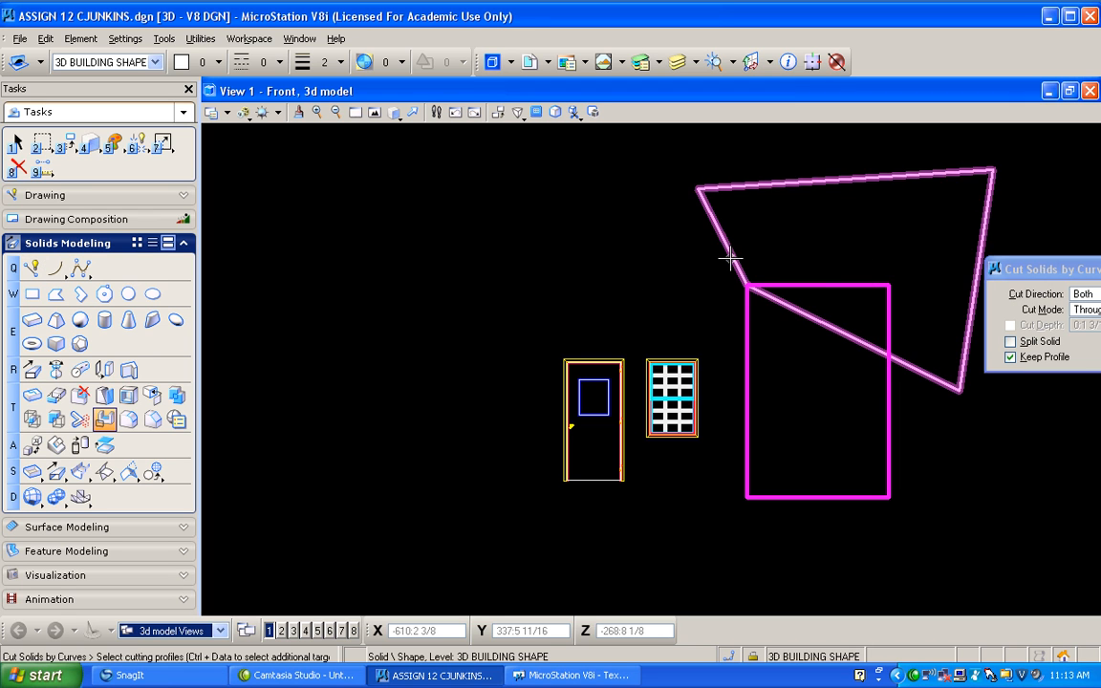
{"action": "left_click", "coordinate": [622, 237]}
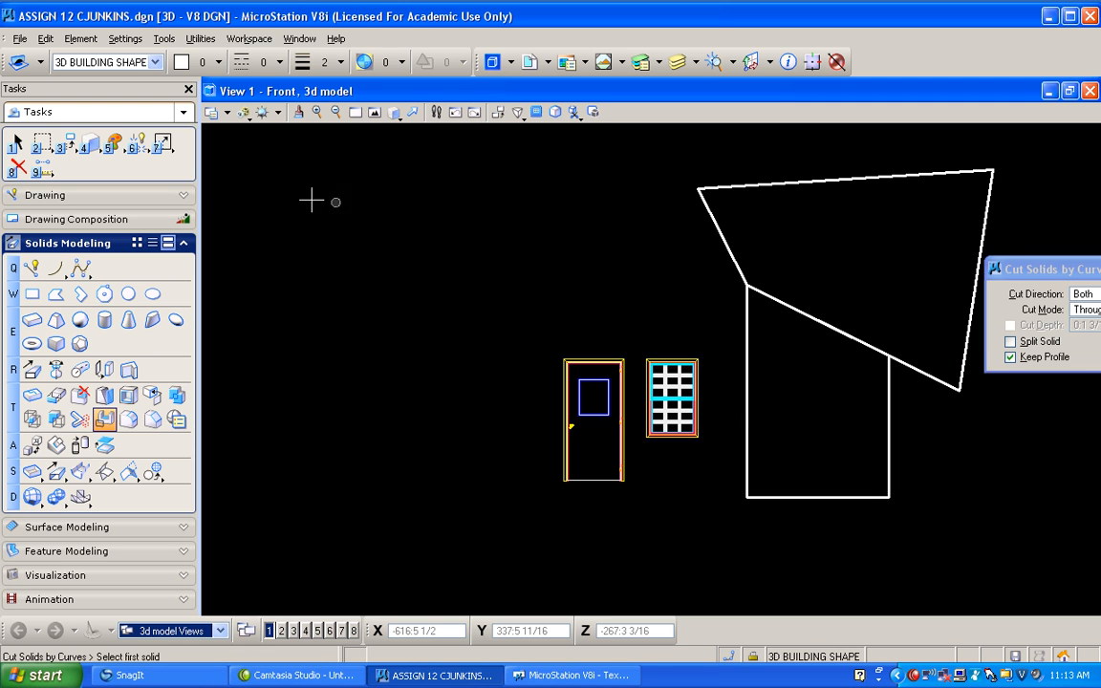
- Delete the cutting profile and switch to the Isometric view
{"action": "left_click", "coordinate": [17, 167]}
{"action": "left_click", "coordinate": [723, 240]}
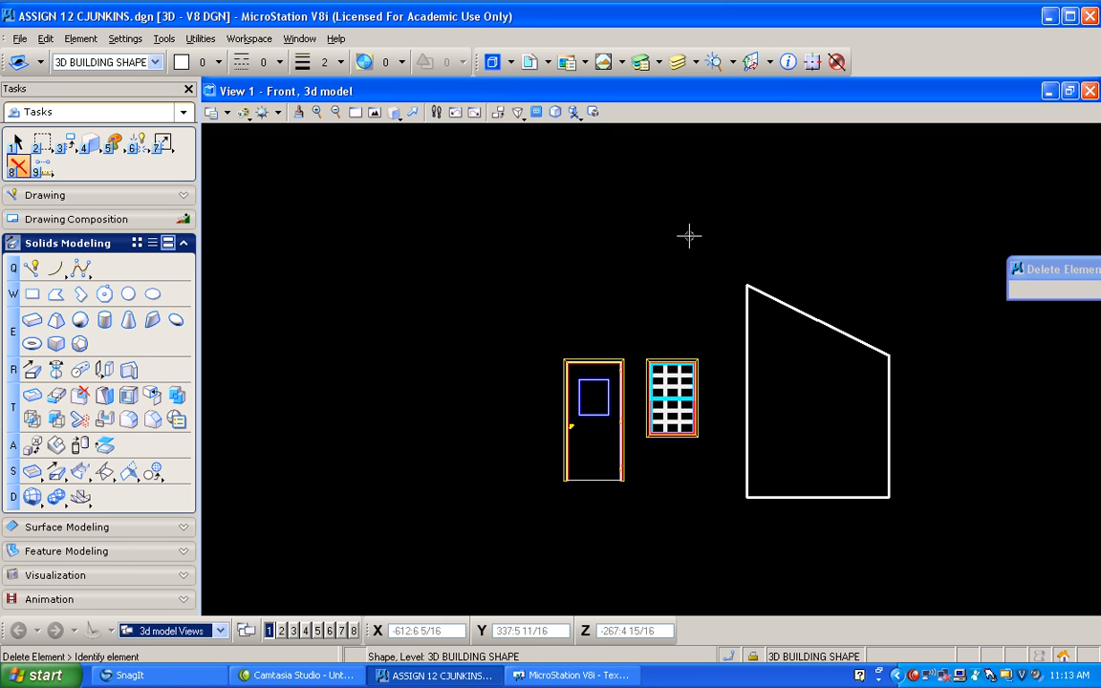
{"action": "left_click", "coordinate": [393, 118]}
{"action": "left_click", "coordinate": [413, 197]}
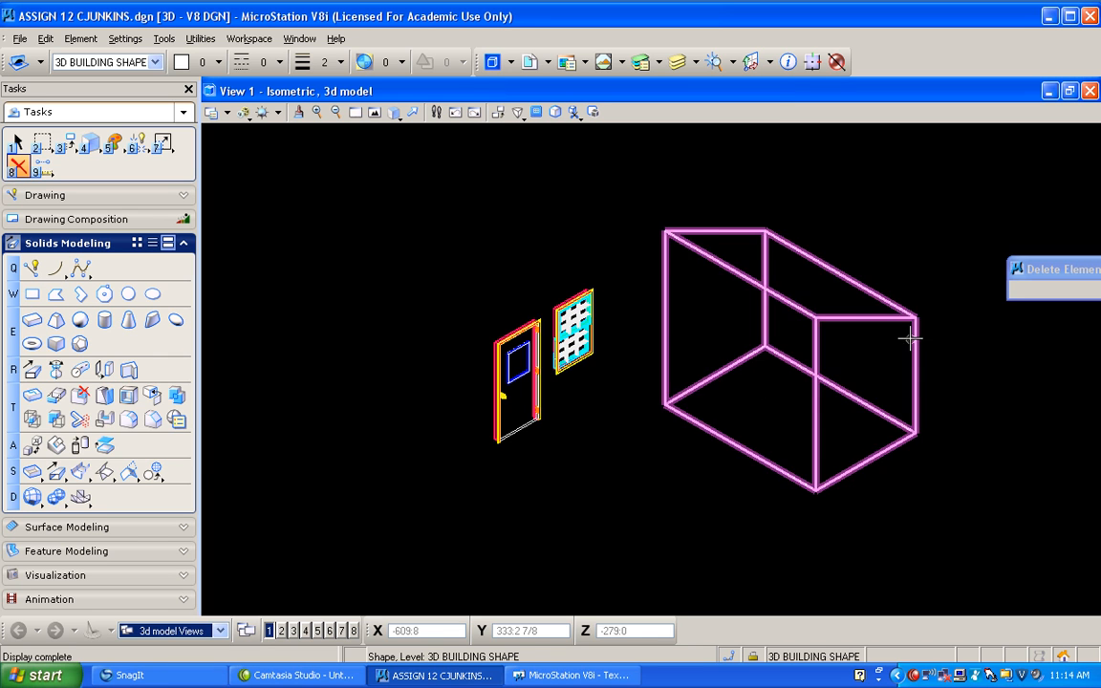
- Make 3D FRAMING the active level and set the active color to 2 (green)
{"action": "scroll", "coordinate": [877, 402], "scroll_direction": "up", "scroll_amount": 2}
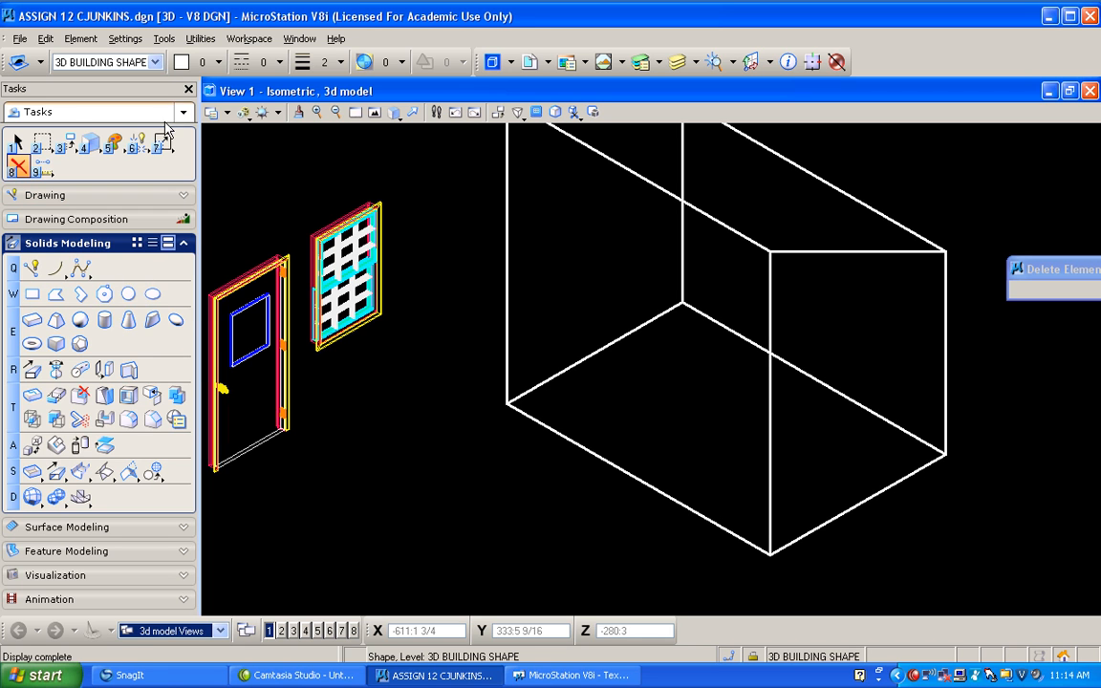
{"action": "left_click", "coordinate": [155, 62]}
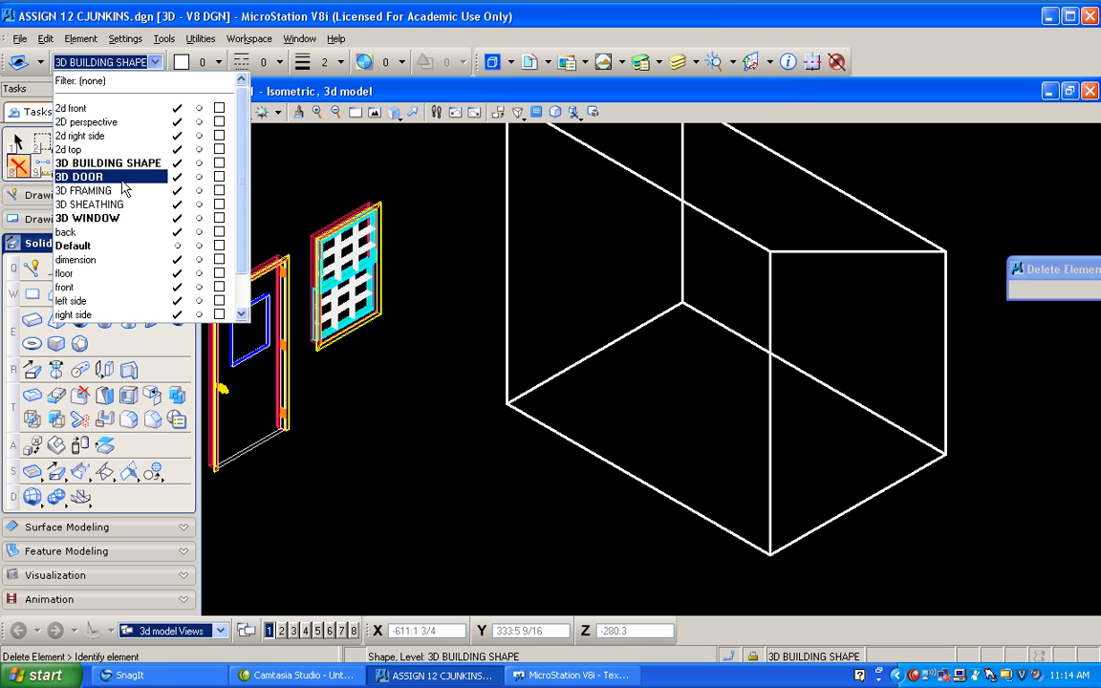
{"action": "left_click", "coordinate": [119, 194]}
{"action": "left_click", "coordinate": [184, 62]}
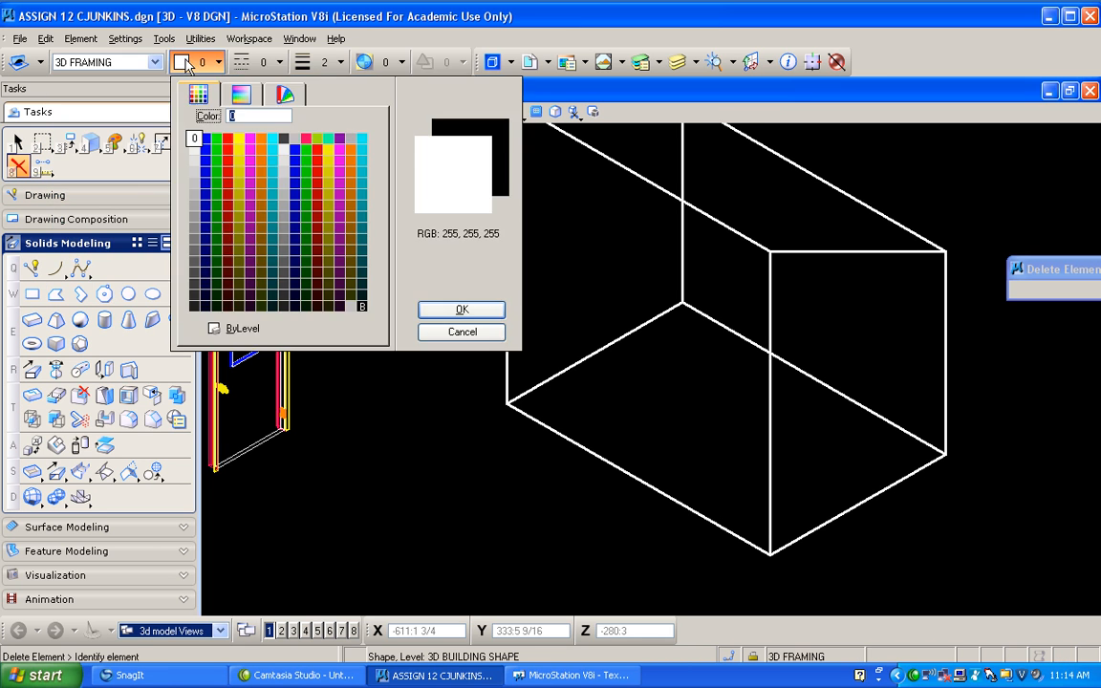
{"action": "left_click", "coordinate": [217, 140]}
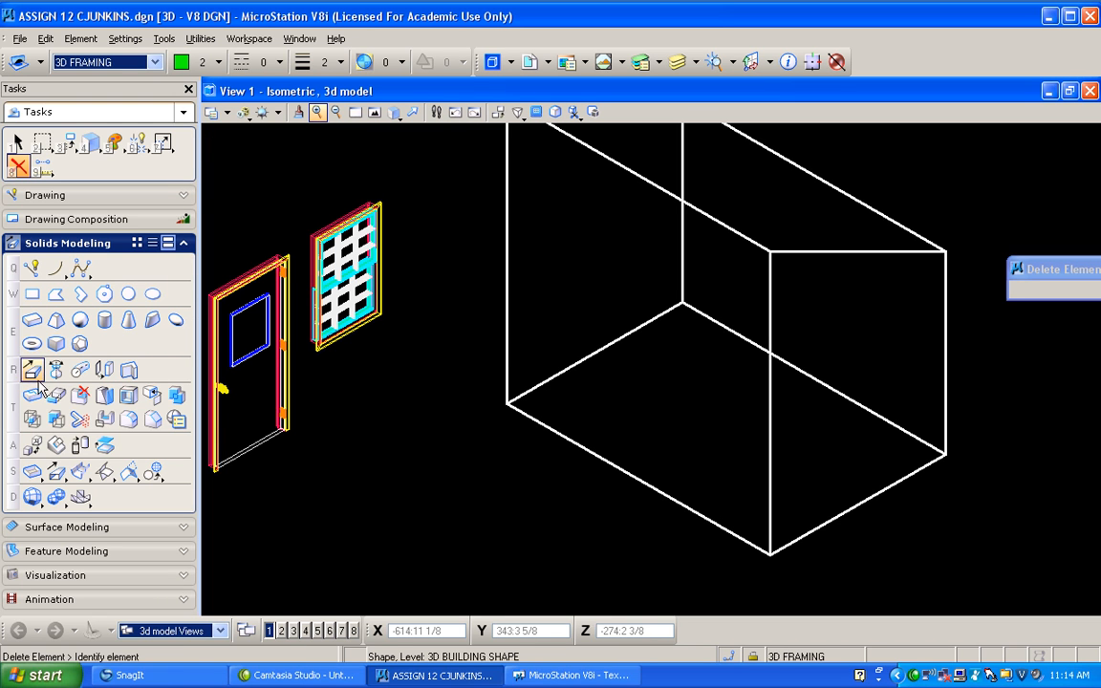
- Place an orthogonal slab solid as a framing board beneath the building shape's 12:0 base edge, 7.25 inches deep and spanning corner to corner
{"action": "left_click", "coordinate": [33, 319]}
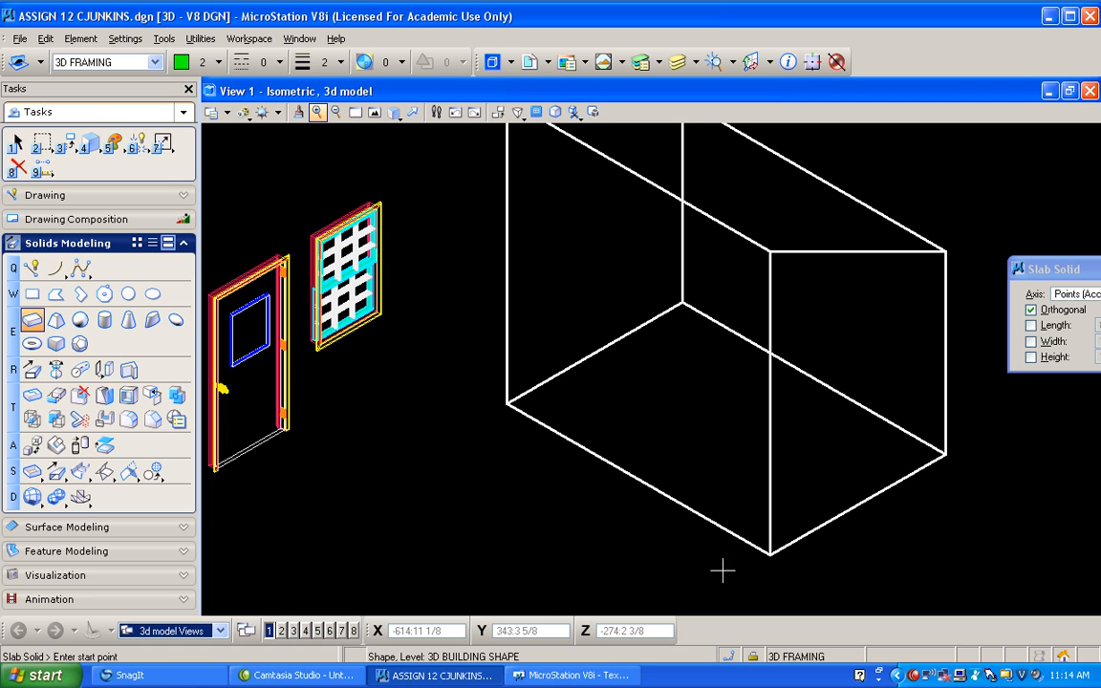
{"action": "left_click", "coordinate": [769, 553]}
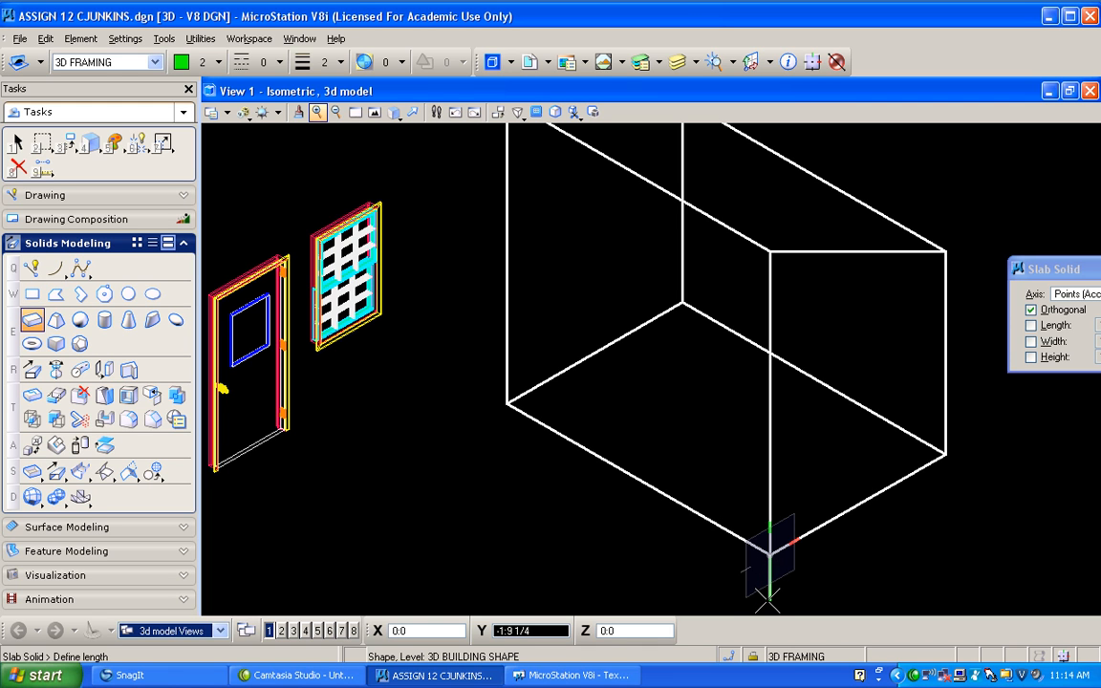
{"action": "type", "text": "7.25"}
{"action": "left_click", "coordinate": [767, 601]}
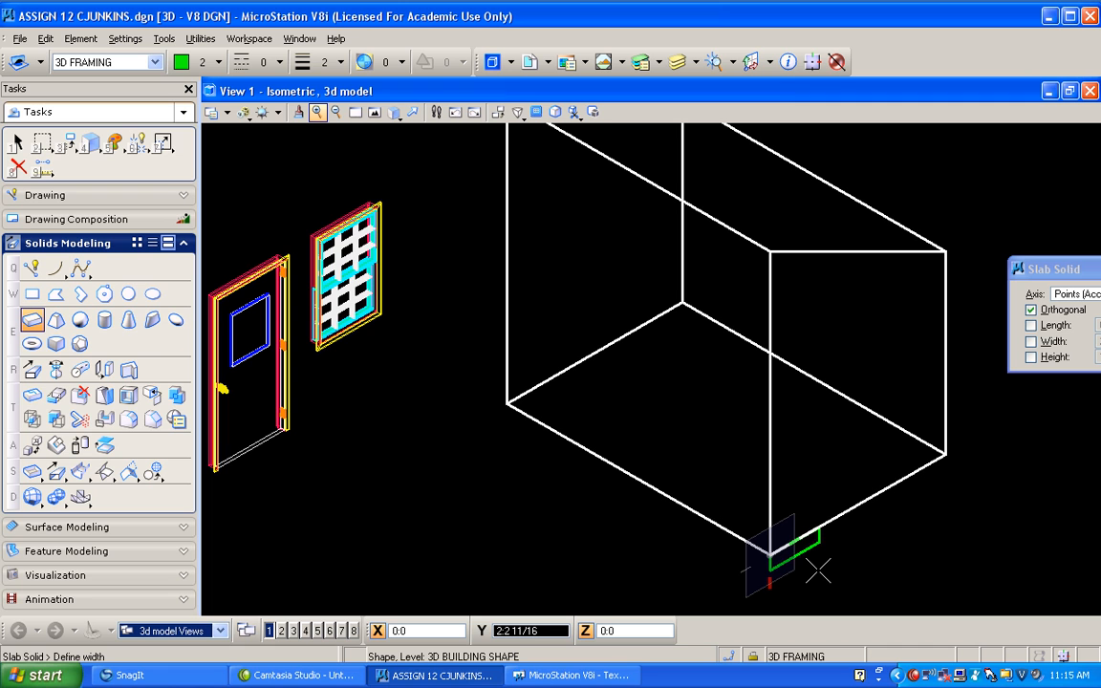
{"action": "type", "text": "12:2 7/16"}
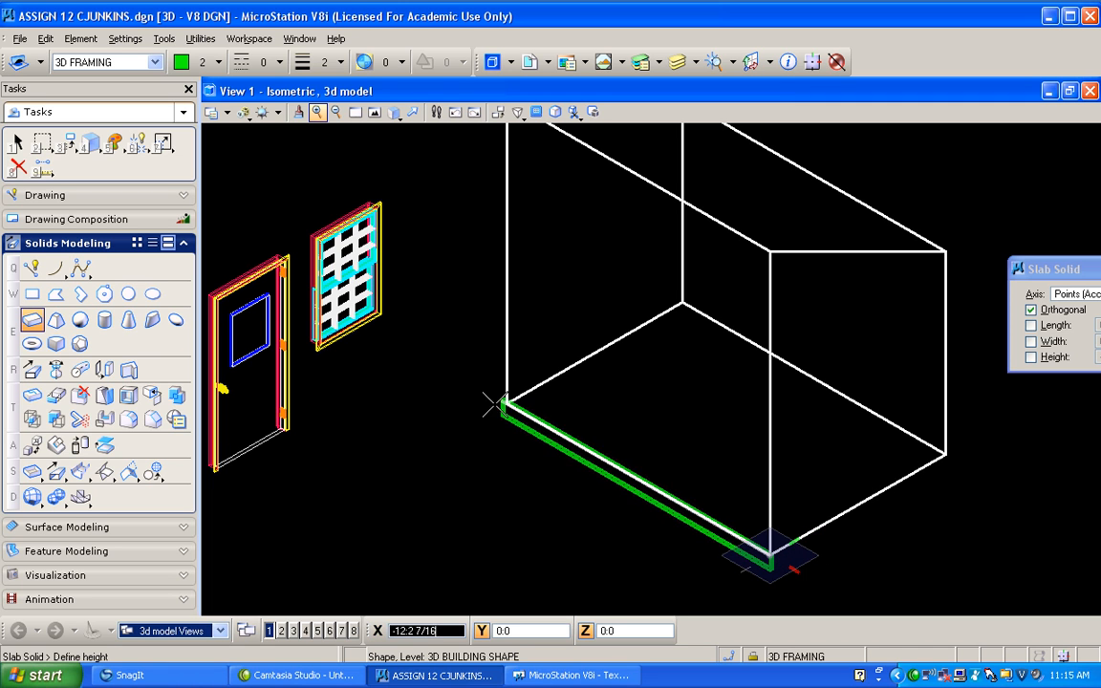
{"action": "left_click", "coordinate": [507, 407]}
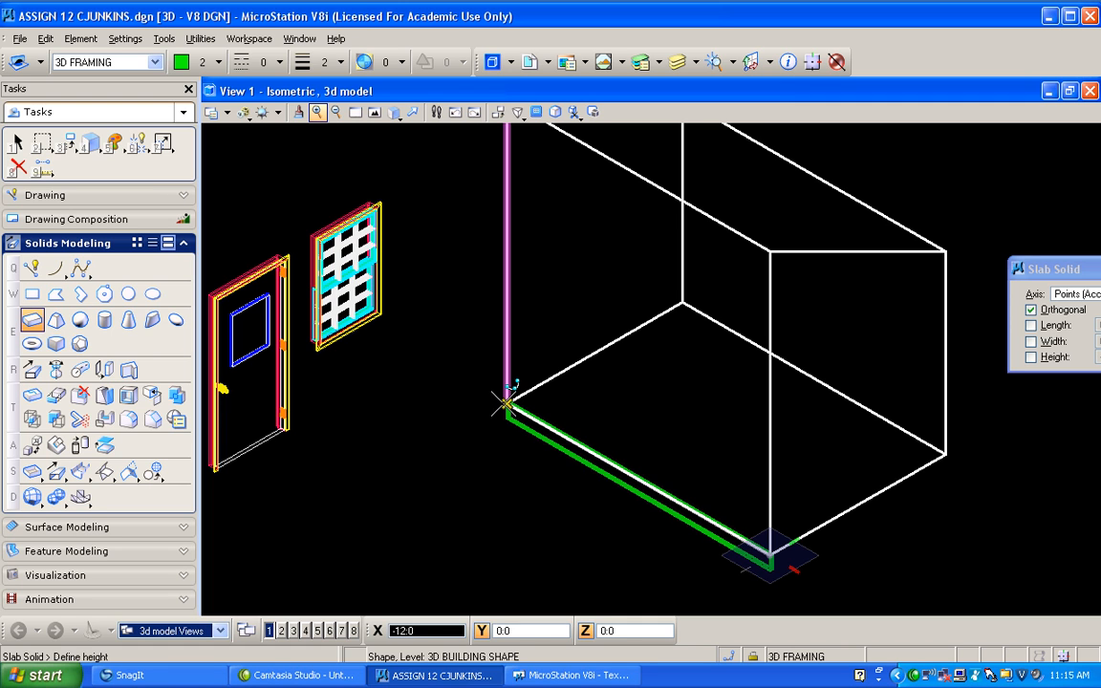
{"action": "left_click", "coordinate": [507, 407]}
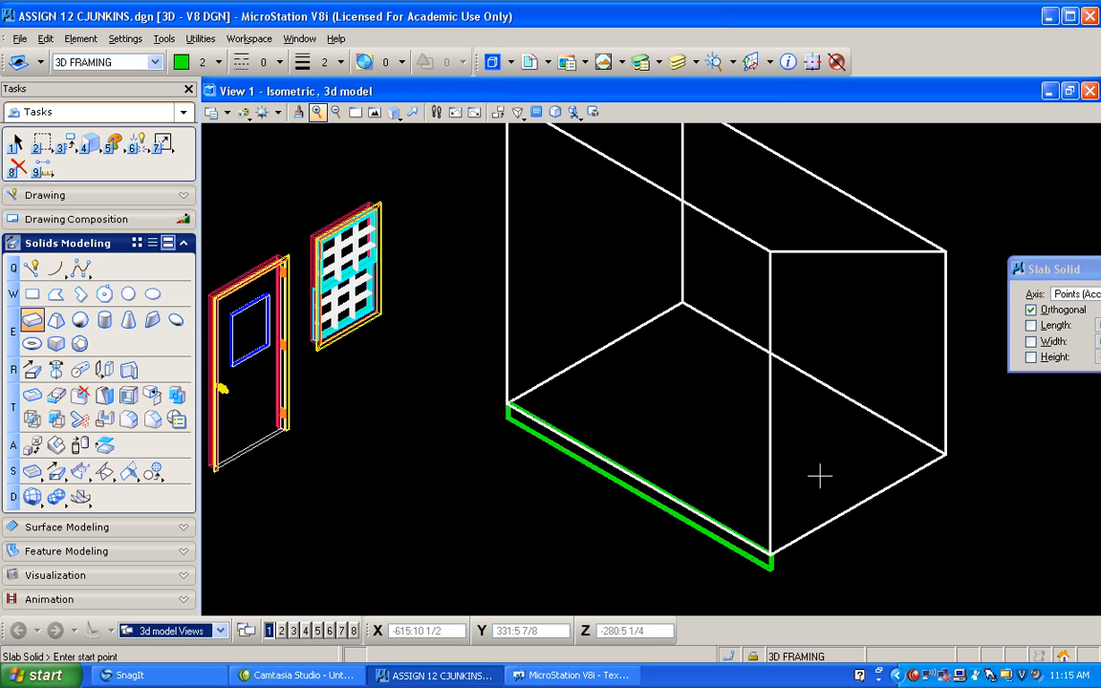
- Place an orthogonal slab solid board beneath the building shape's short base edge, matching the first board's depth and 1.5 inches thick
{"action": "scroll", "coordinate": [951, 478], "scroll_direction": "up", "scroll_amount": 1}
{"action": "scroll", "coordinate": [953, 480], "scroll_direction": "down", "scroll_amount": 1}
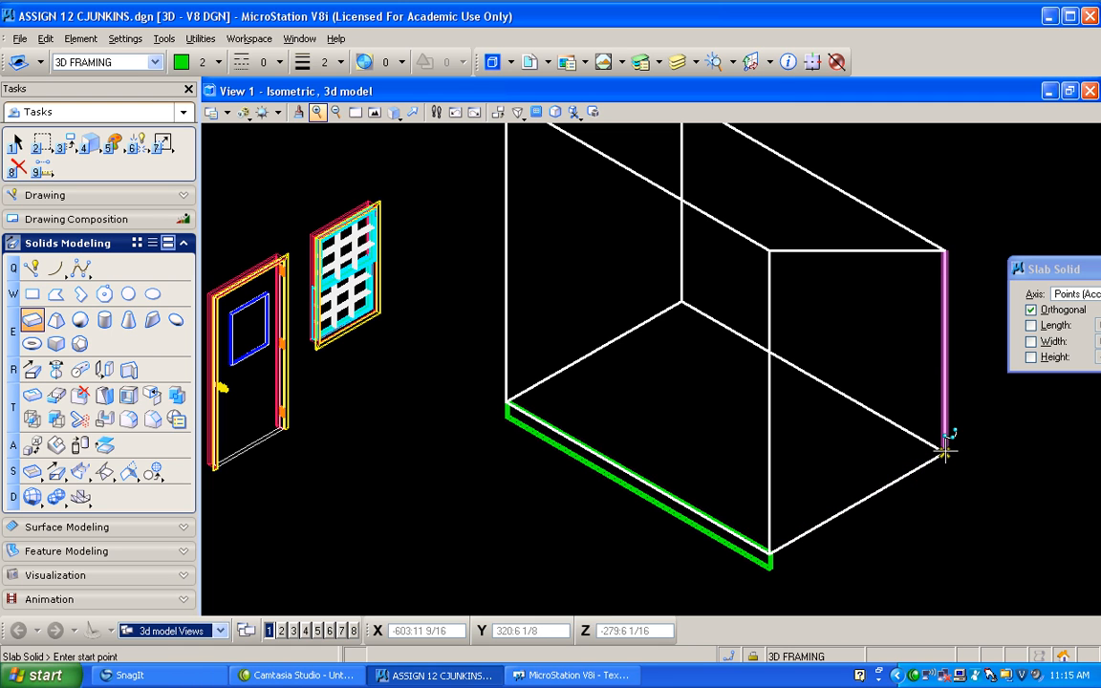
{"action": "left_click", "coordinate": [944, 449]}
{"action": "left_click", "coordinate": [782, 550]}
{"action": "scroll", "coordinate": [773, 552], "scroll_direction": "up", "scroll_amount": 2}
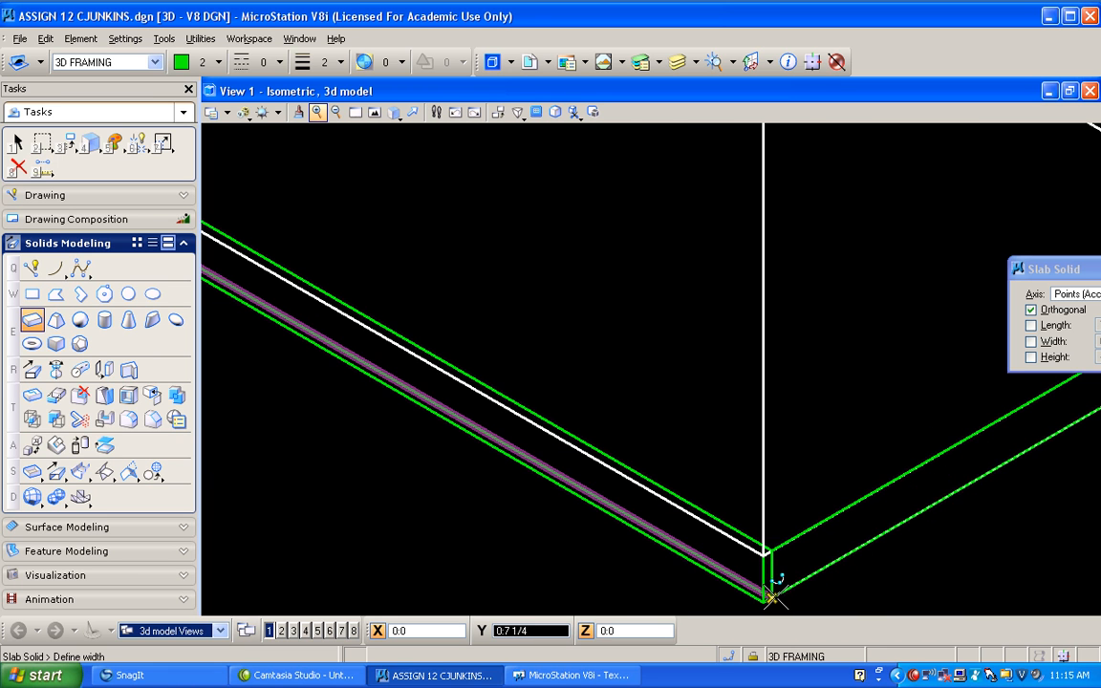
{"action": "left_click", "coordinate": [770, 597]}
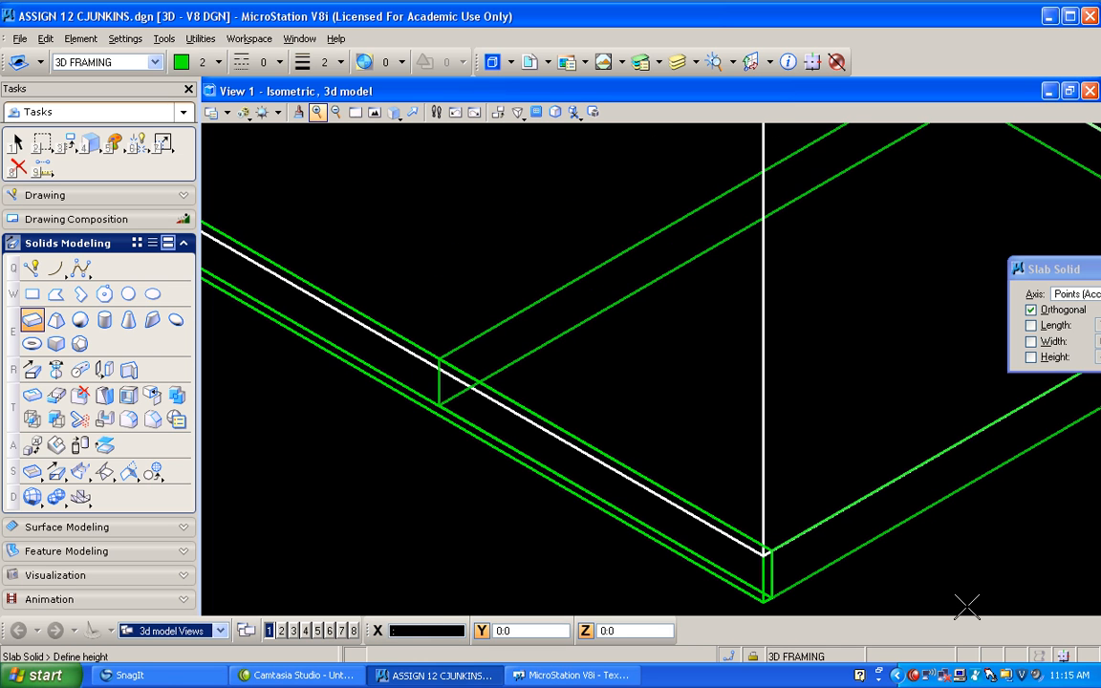
{"action": "type", "text": "1.5"}
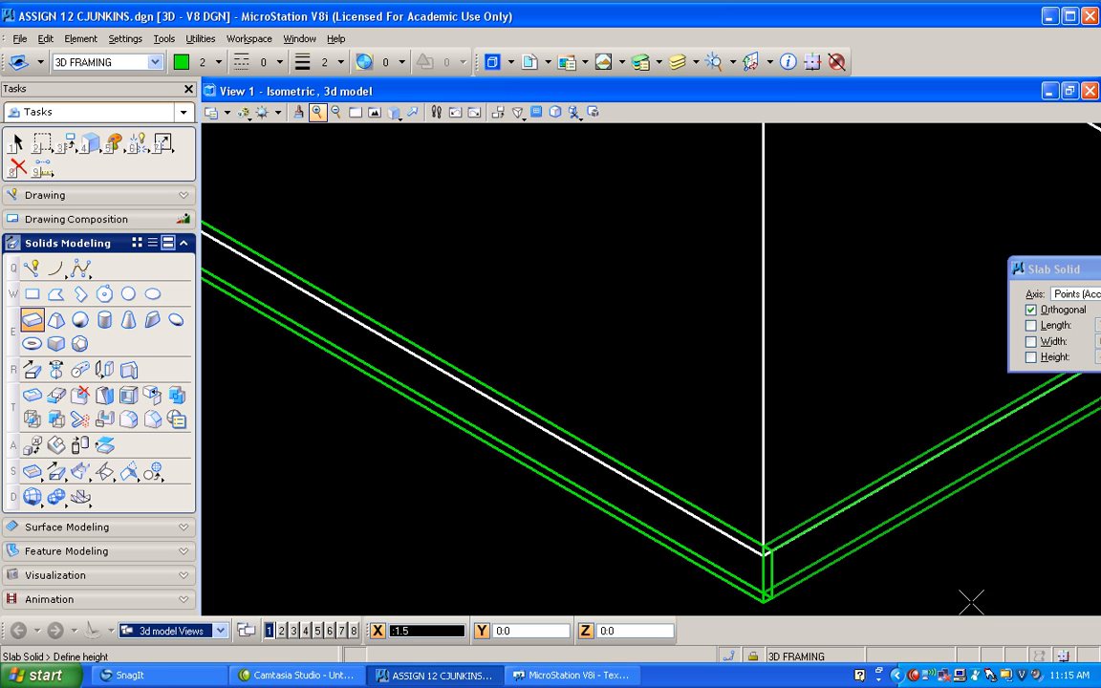
{"action": "left_click", "coordinate": [966, 606]}
{"action": "scroll", "coordinate": [782, 474], "scroll_direction": "down", "scroll_amount": 5}
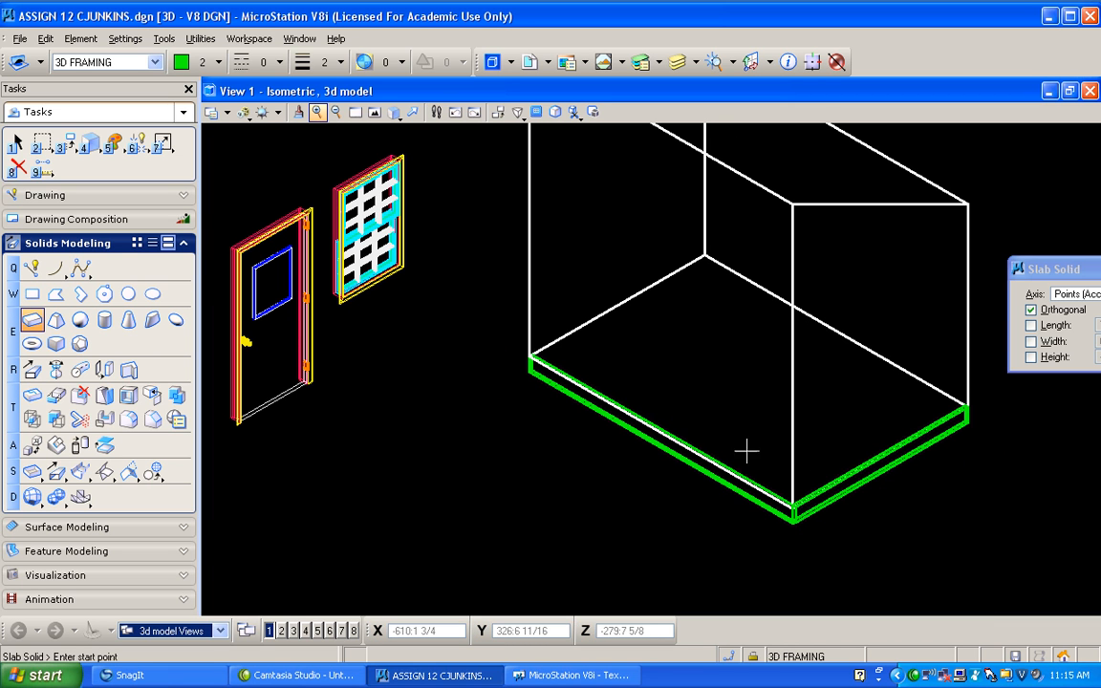
- Copy the short framing board to the opposite end of the building shape's base
{"action": "scroll", "coordinate": [806, 524], "scroll_direction": "up", "scroll_amount": 3}
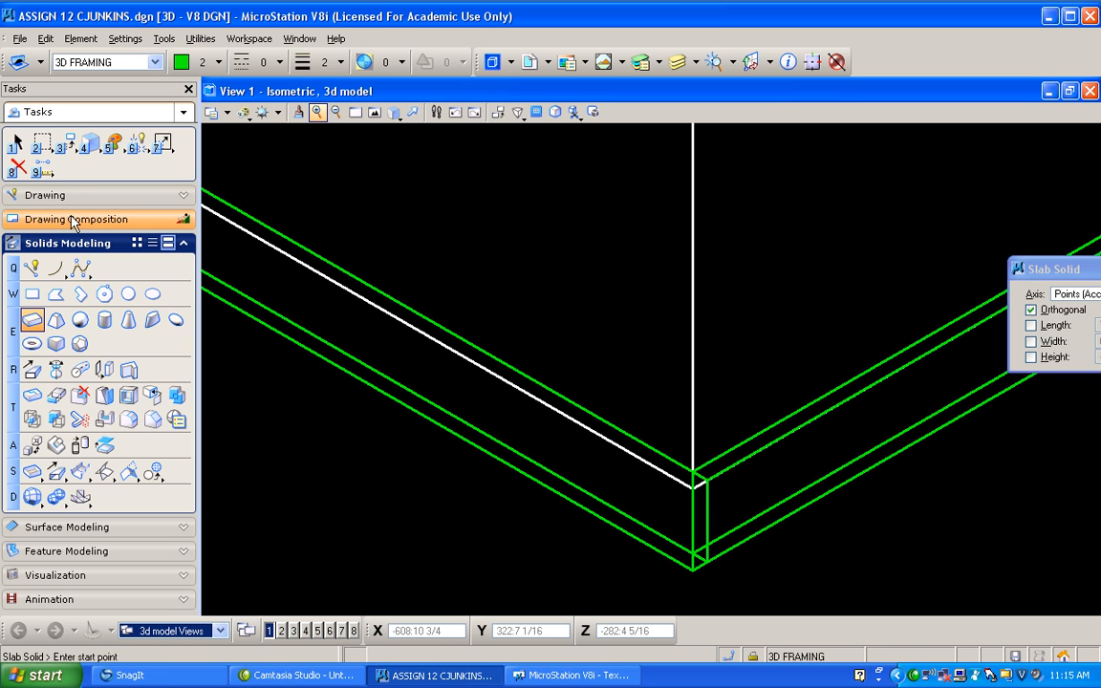
{"action": "left_click", "coordinate": [73, 146]}
{"action": "left_click", "coordinate": [82, 157]}
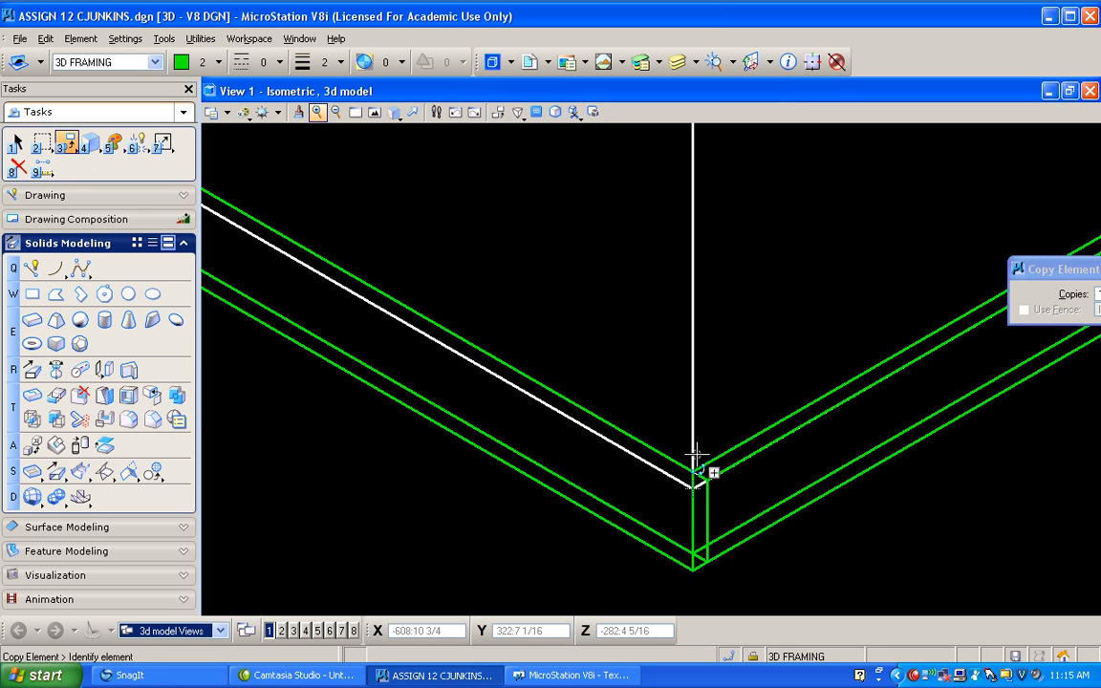
{"action": "left_click", "coordinate": [712, 483]}
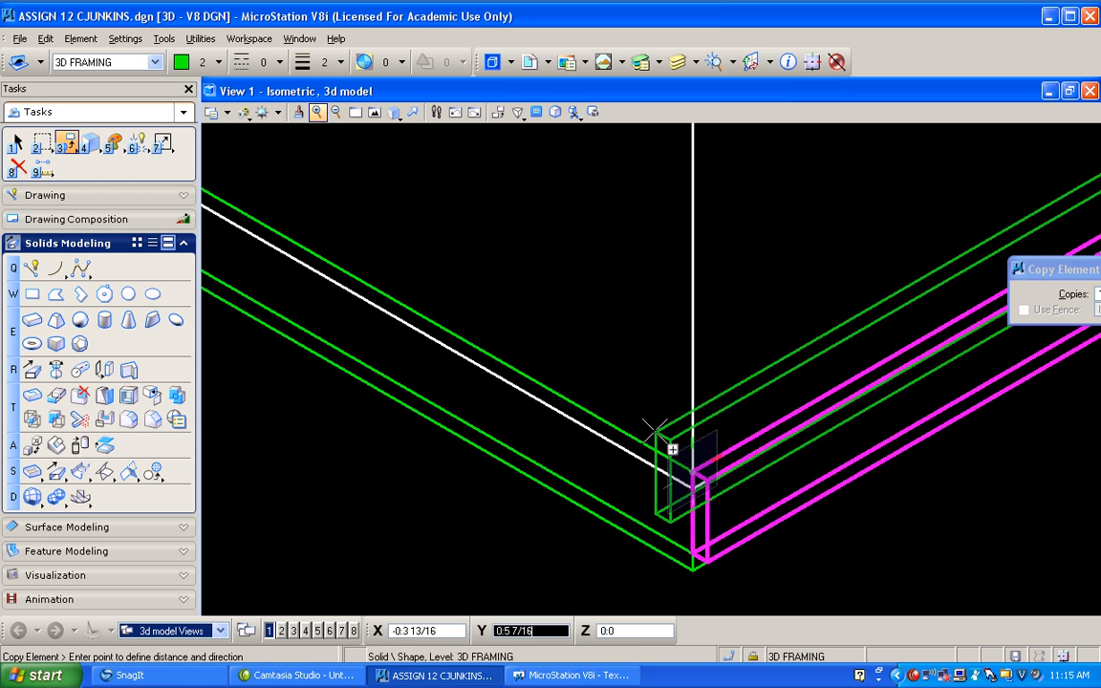
{"action": "middle_click_drag", "start_coordinate": [663, 409], "coordinate": [475, 359]}
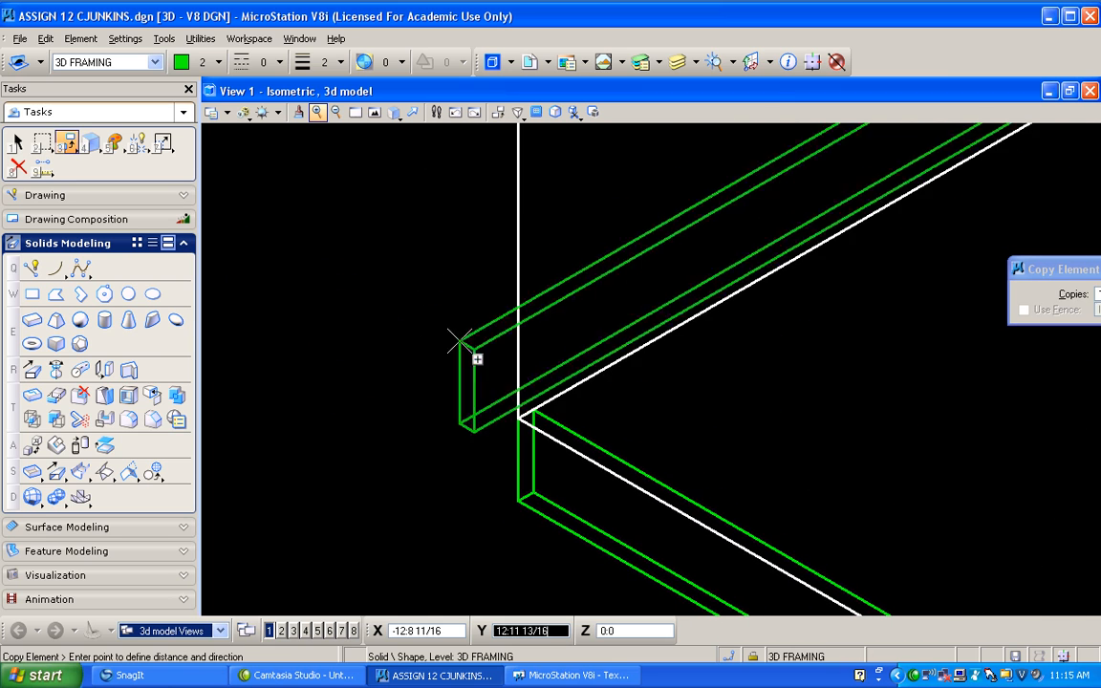
{"action": "left_click", "coordinate": [533, 411]}
{"action": "right_click", "coordinate": [533, 411]}
{"action": "scroll", "coordinate": [392, 365], "scroll_direction": "down", "scroll_amount": 2}
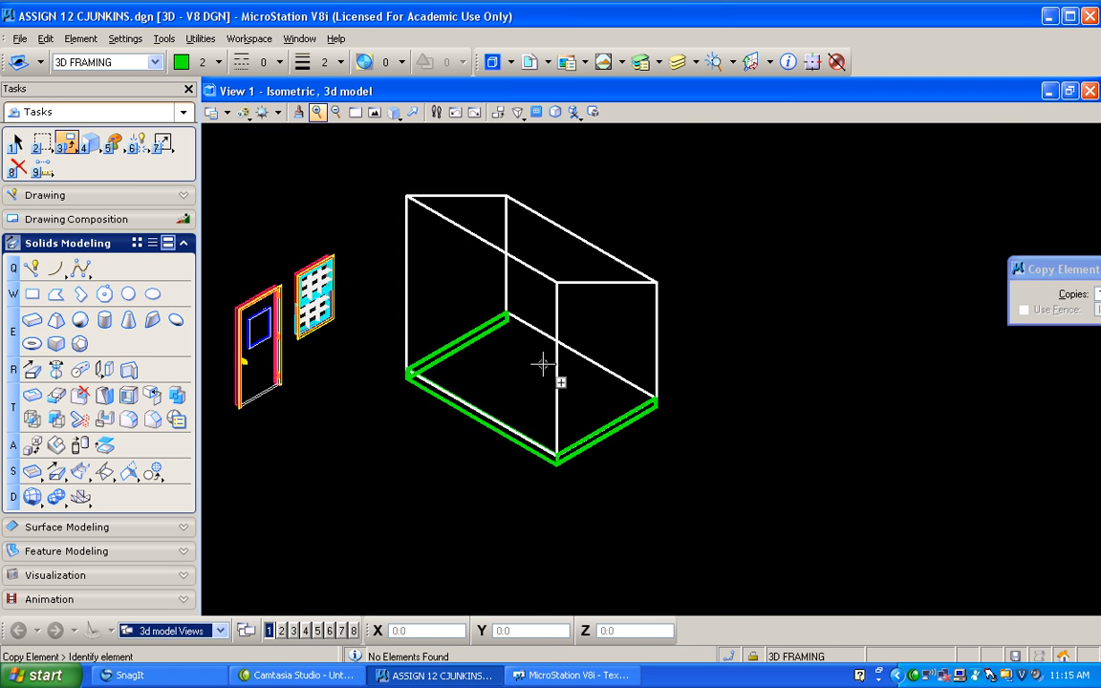
- Place a 1.5-inch-thick slab solid board beneath the remaining long base edge, running between the two short end boards
{"action": "scroll", "coordinate": [543, 364], "scroll_direction": "up", "scroll_amount": 2}
{"action": "scroll", "coordinate": [541, 362], "scroll_direction": "down", "scroll_amount": 1}
{"action": "scroll", "coordinate": [744, 418], "scroll_direction": "up", "scroll_amount": 4}
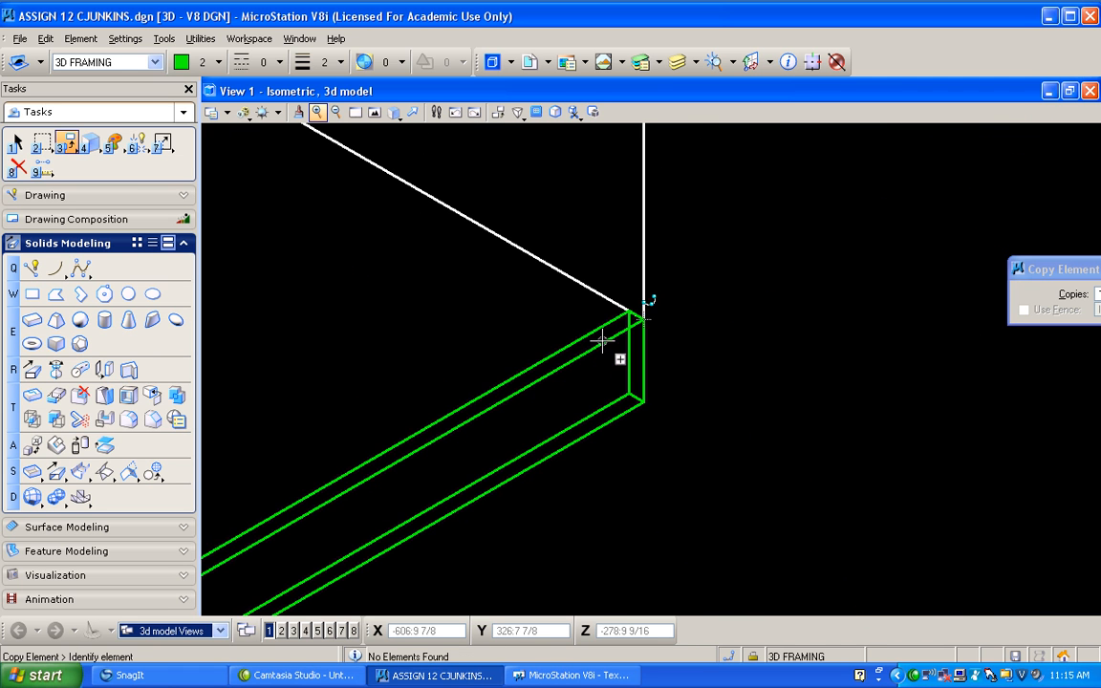
{"action": "left_click", "coordinate": [32, 319]}
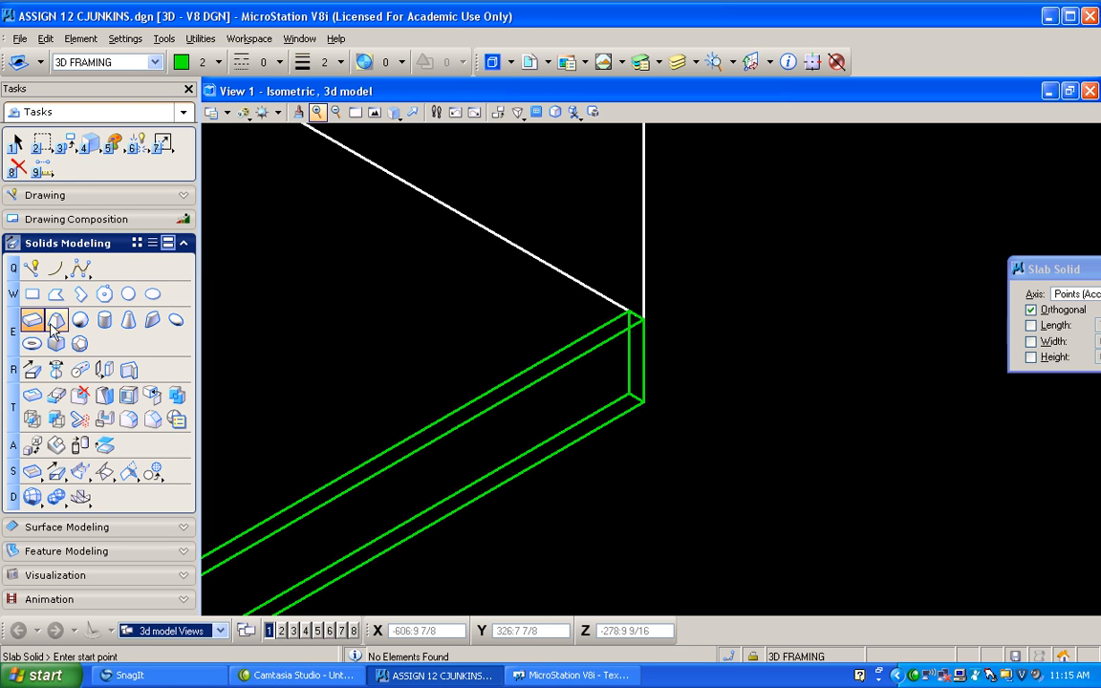
{"action": "left_click", "coordinate": [631, 313]}
{"action": "left_click", "coordinate": [630, 394]}
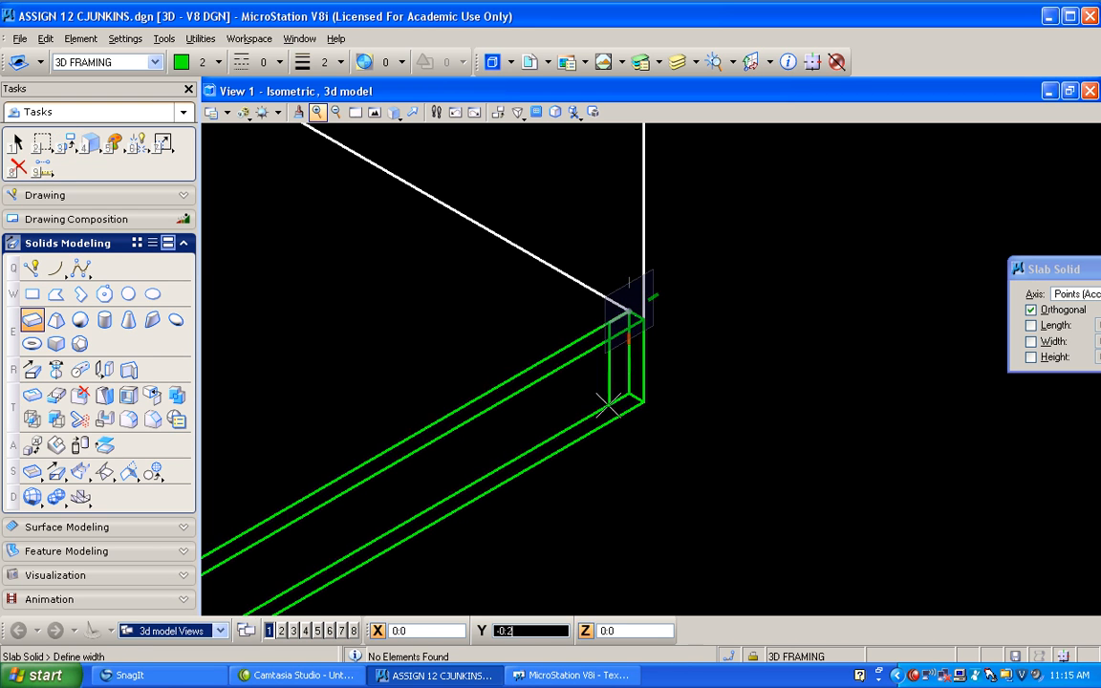
{"action": "type", "text": ":1.5"}
{"action": "left_click", "coordinate": [604, 409]}
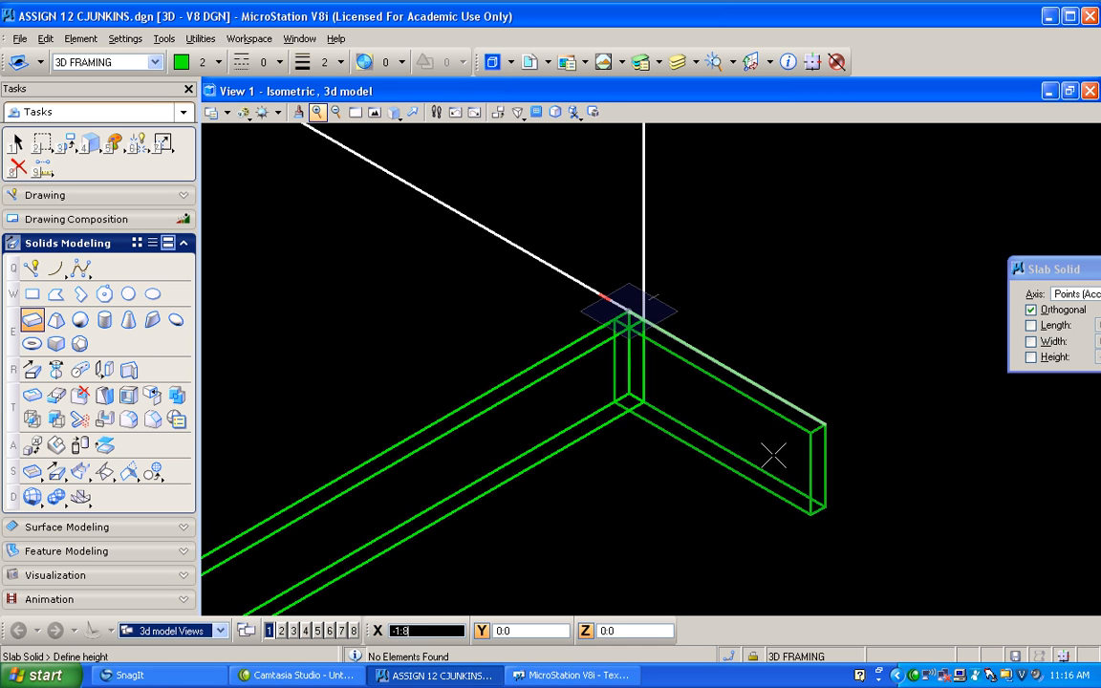
{"action": "left_click_drag", "start_coordinate": [784, 464], "coordinate": [502, 291], "text": "shift"}
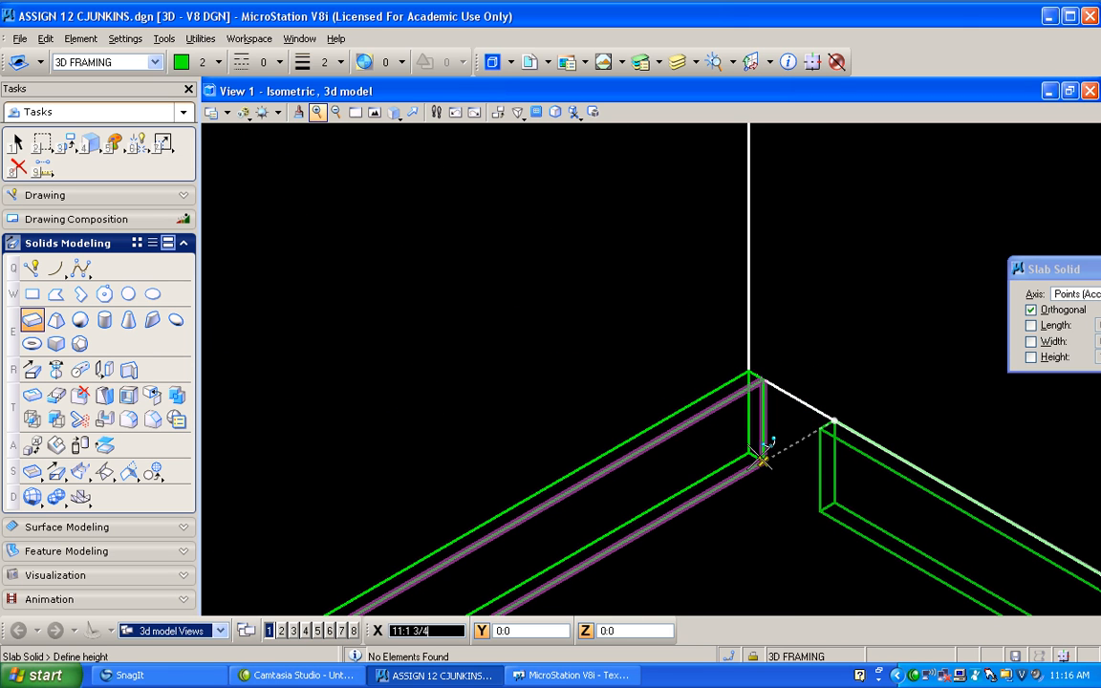
{"action": "left_click", "coordinate": [752, 369]}
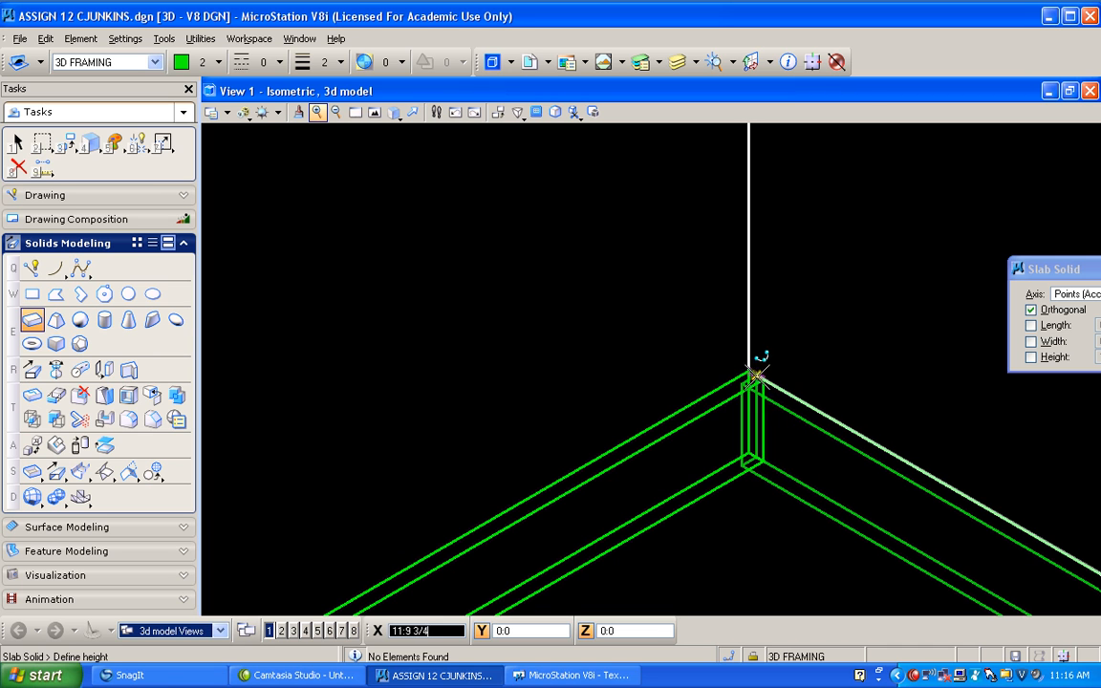
{"action": "left_click", "coordinate": [760, 381]}
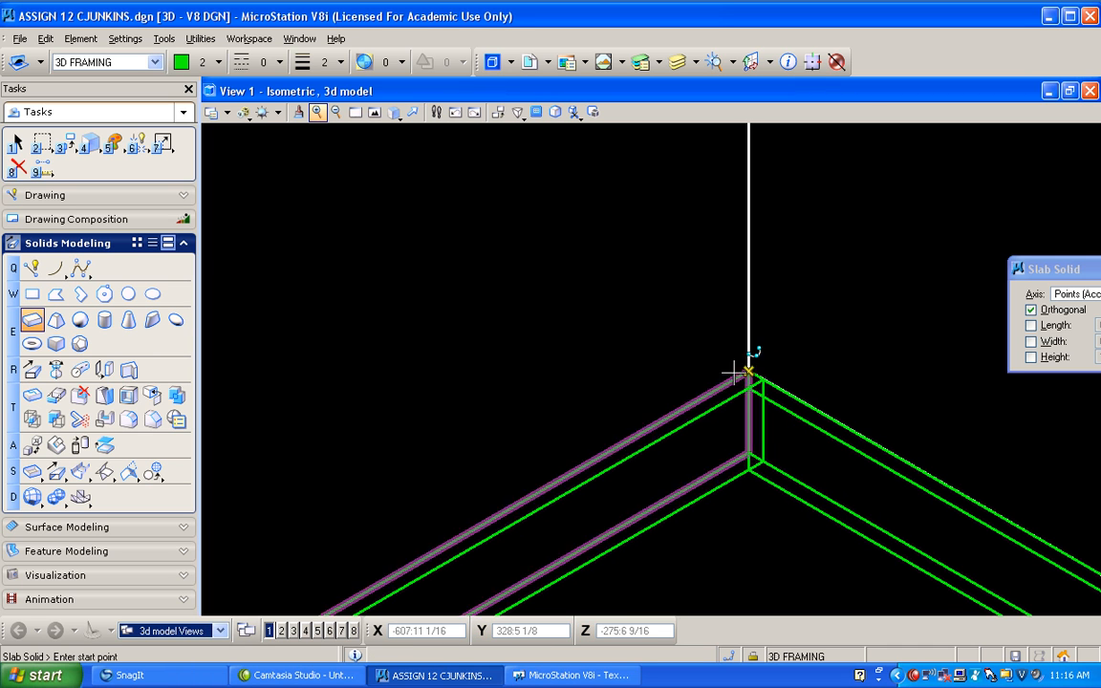
- Turn off the ACS Plane Snap lock and check the framing boards' alignment in the Top view
{"action": "left_click", "coordinate": [752, 655]}
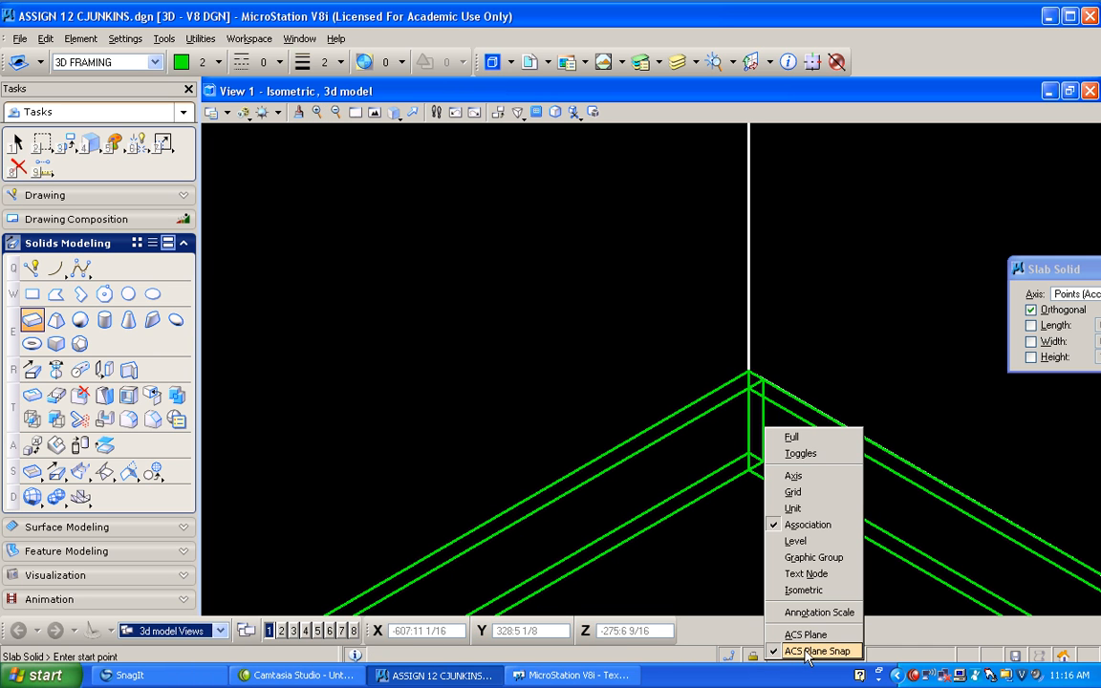
{"action": "left_click", "coordinate": [808, 652]}
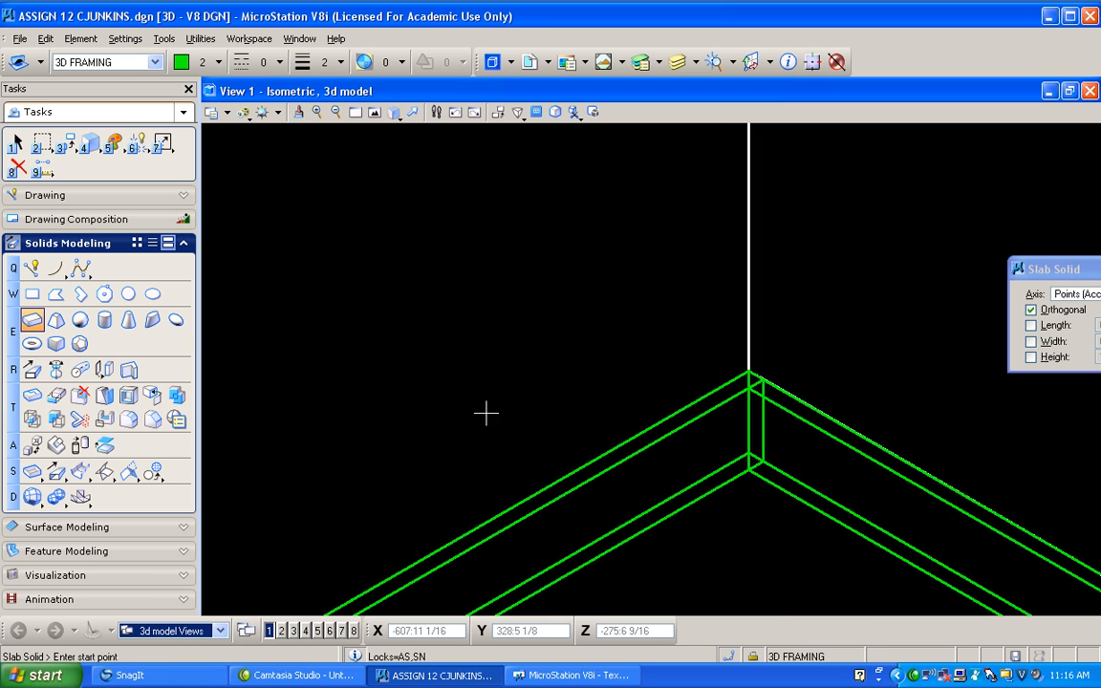
{"action": "left_click", "coordinate": [394, 113]}
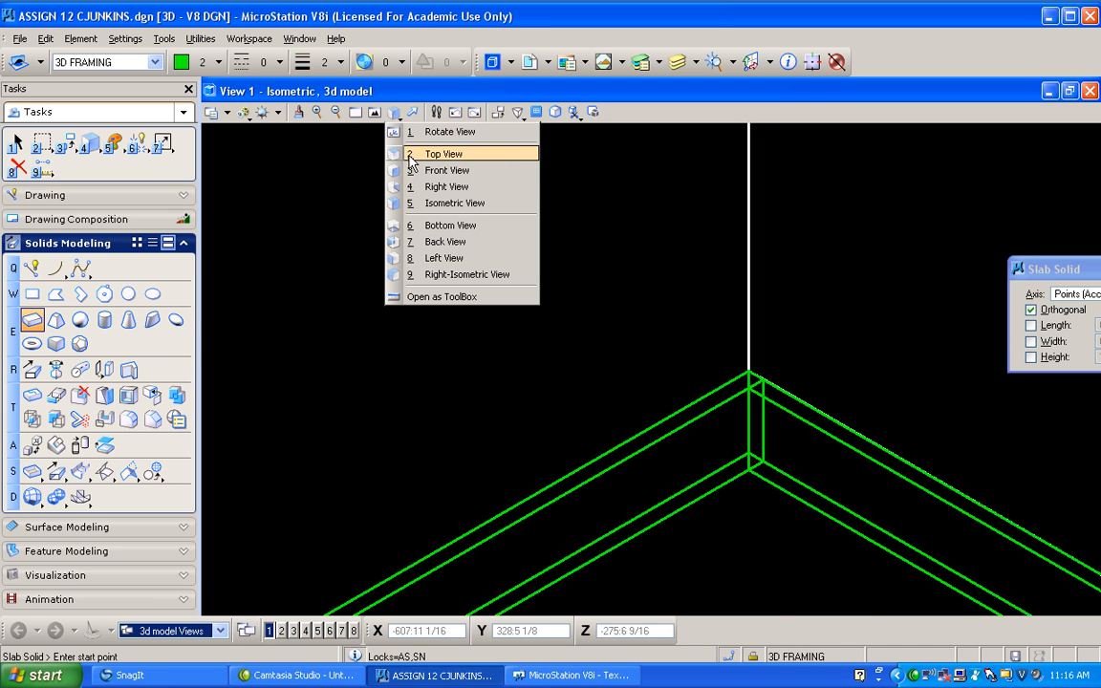
{"action": "left_click", "coordinate": [409, 153]}
{"action": "left_click", "coordinate": [409, 164]}
{"action": "scroll", "coordinate": [477, 302], "scroll_direction": "down", "scroll_amount": 6}
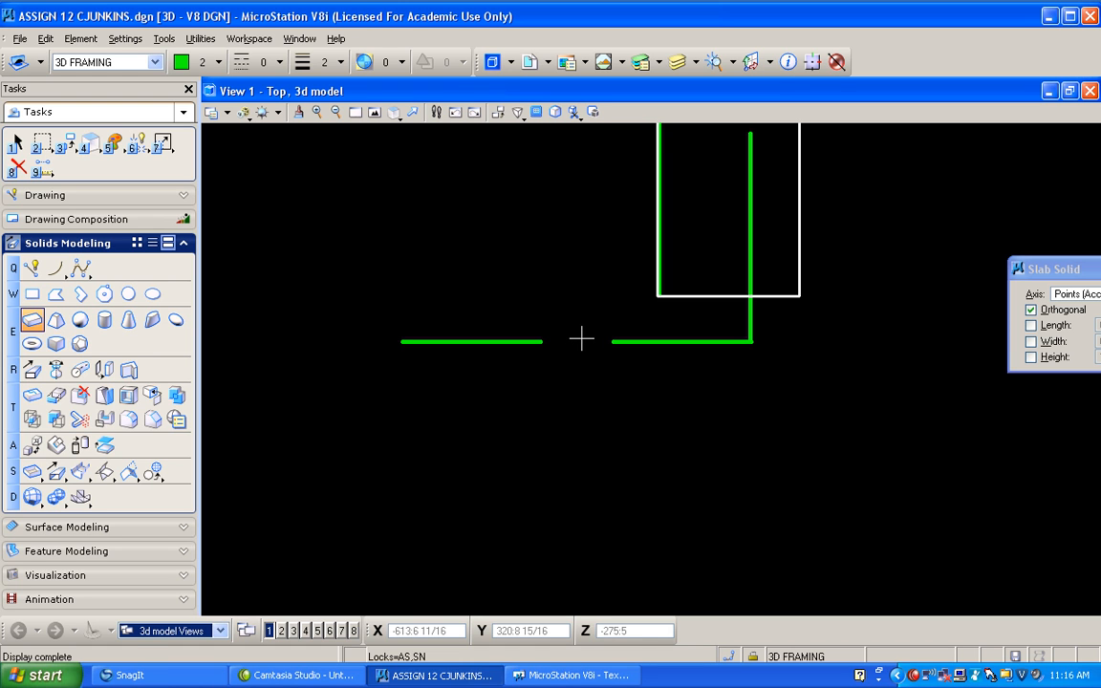
- Undo the misaligned short boards and the second long board, and return to the Isometric view
{"action": "key", "text": "ctrl+z"}
{"action": "key", "text": "ctrl+z"}
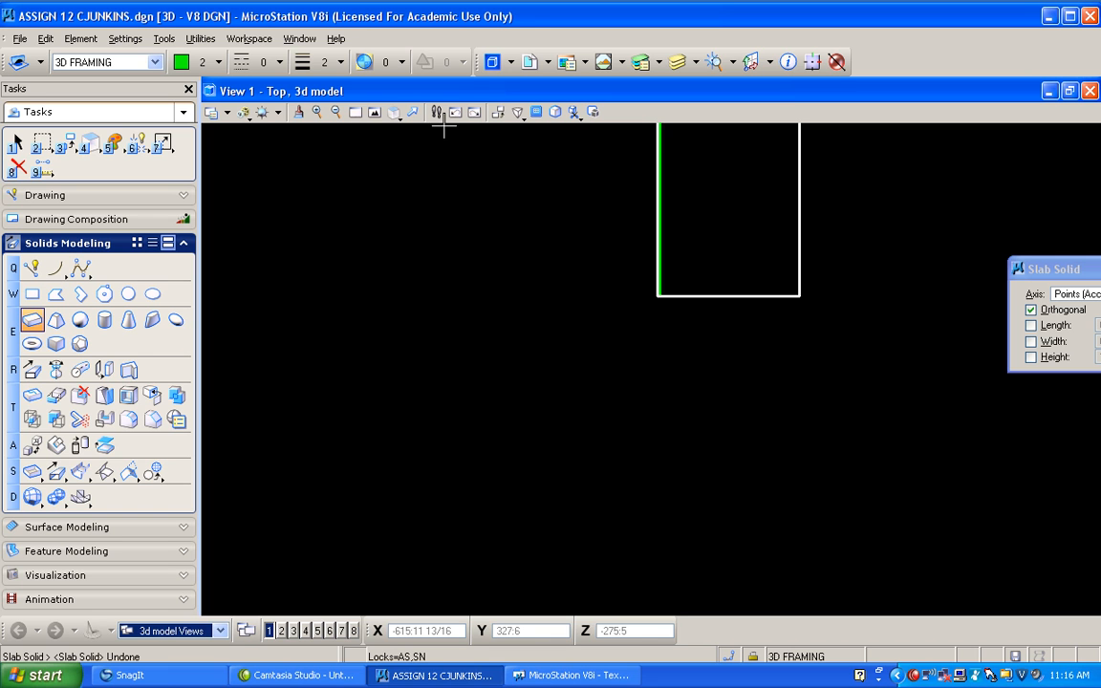
{"action": "left_click", "coordinate": [394, 113]}
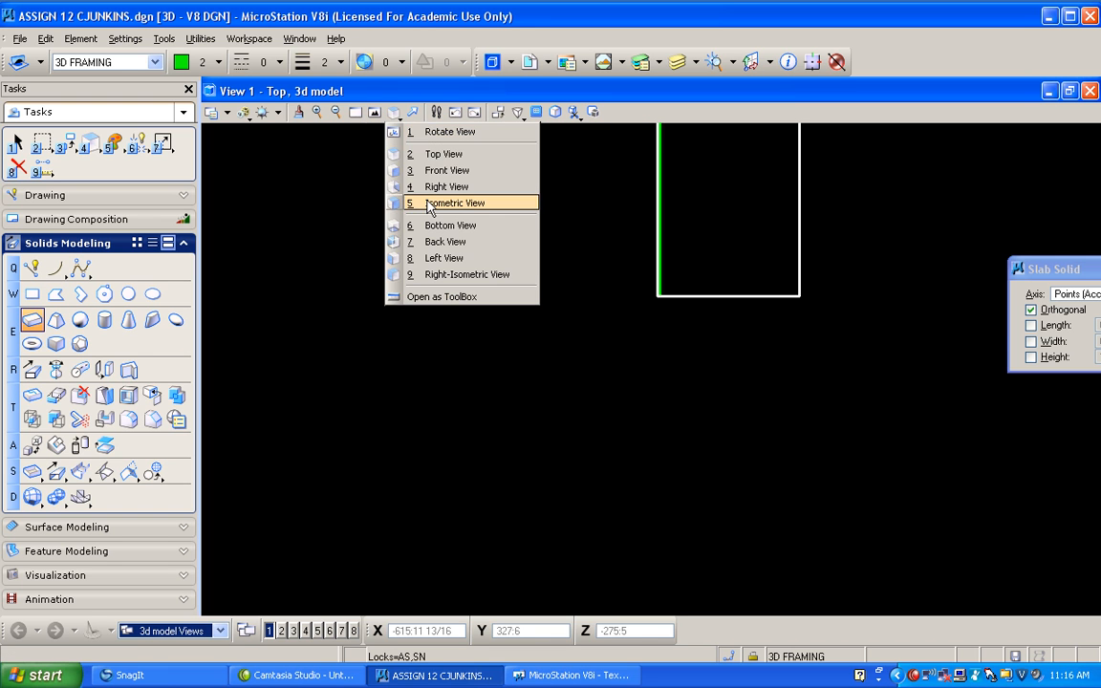
{"action": "left_click", "coordinate": [428, 204]}
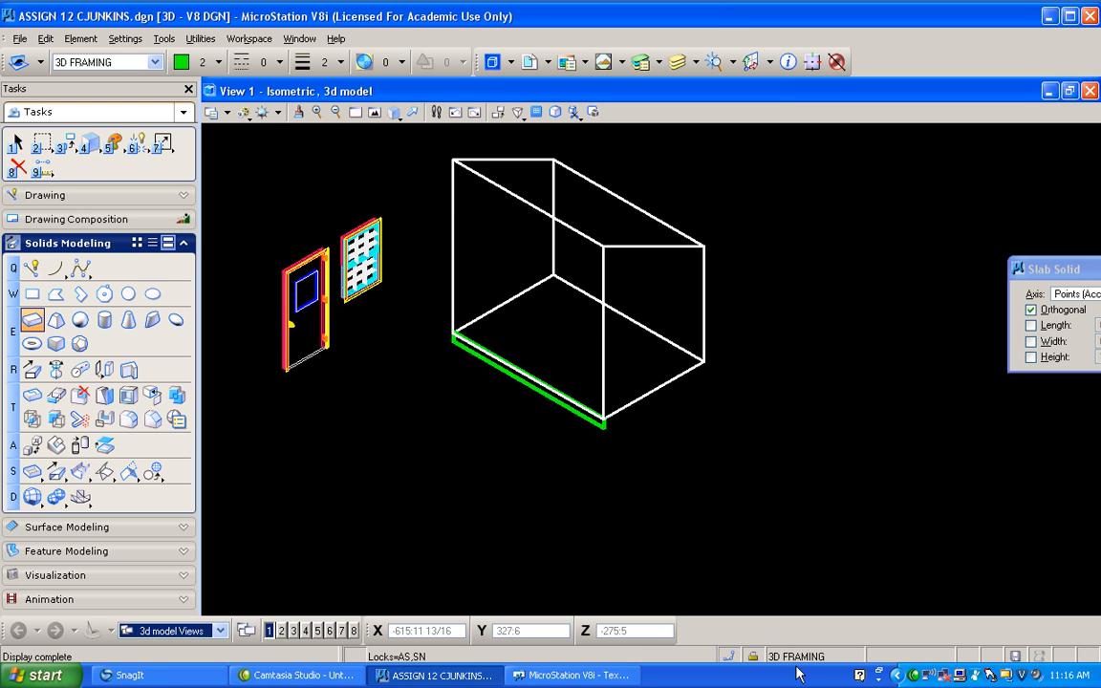
{"action": "left_click", "coordinate": [753, 657]}
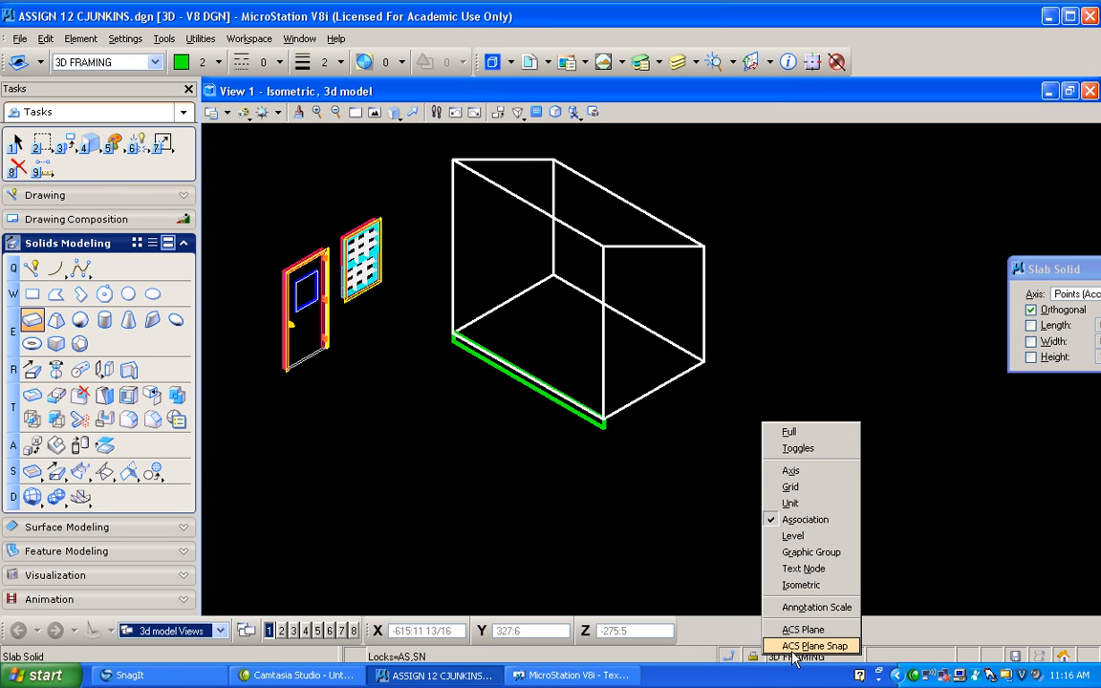
{"action": "left_click", "coordinate": [705, 537]}
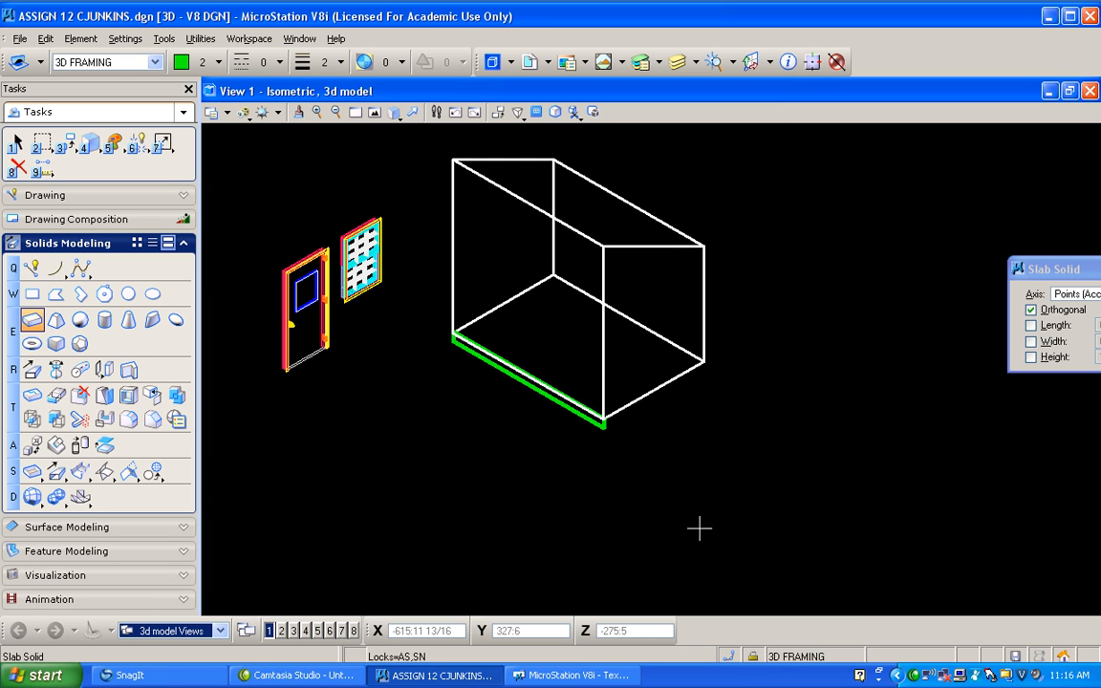
- Try to place an orthogonal slab solid beneath the short base edge, starting from the end corners of the remaining long board
{"action": "scroll", "coordinate": [606, 403], "scroll_direction": "up", "scroll_amount": 5}
{"action": "scroll", "coordinate": [608, 442], "scroll_direction": "up", "scroll_amount": 3}
{"action": "scroll", "coordinate": [608, 442], "scroll_direction": "up", "scroll_amount": 2}
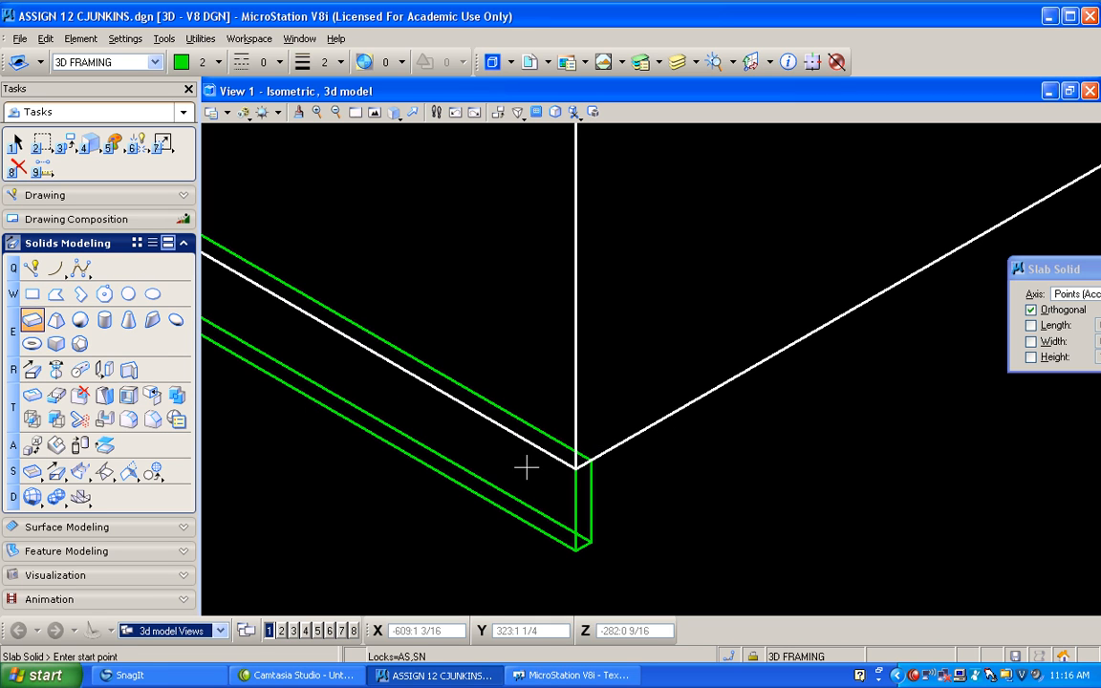
{"action": "left_click", "coordinate": [593, 540]}
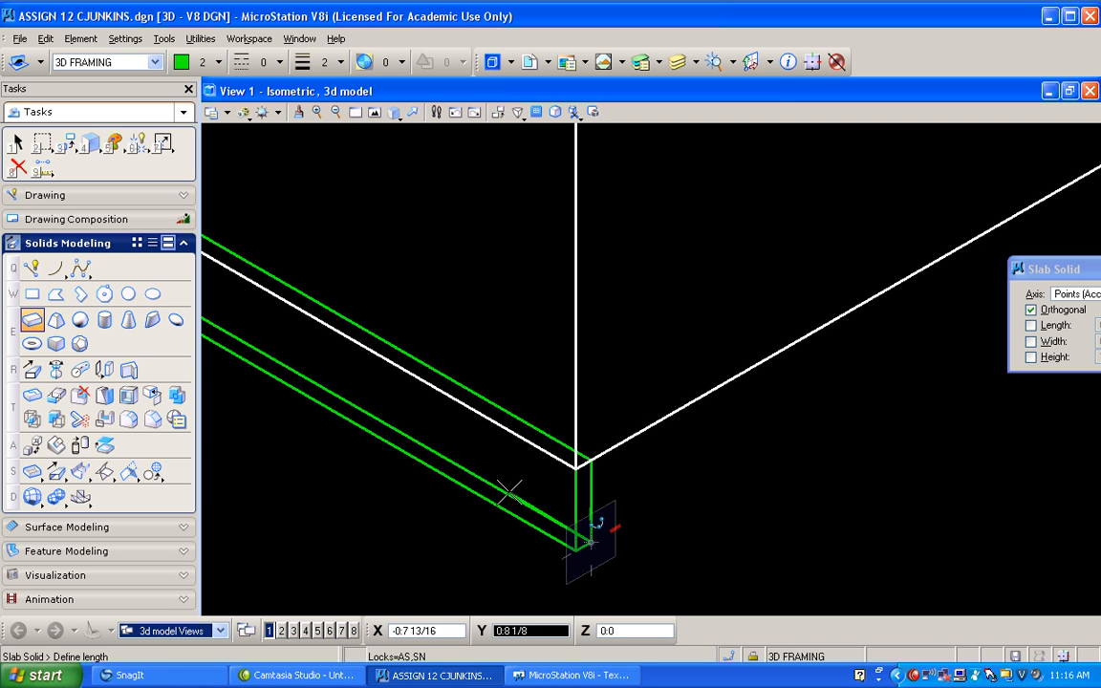
{"action": "left_click", "coordinate": [590, 461]}
{"action": "left_click_drag", "start_coordinate": [664, 476], "coordinate": [771, 391], "text": "shift"}
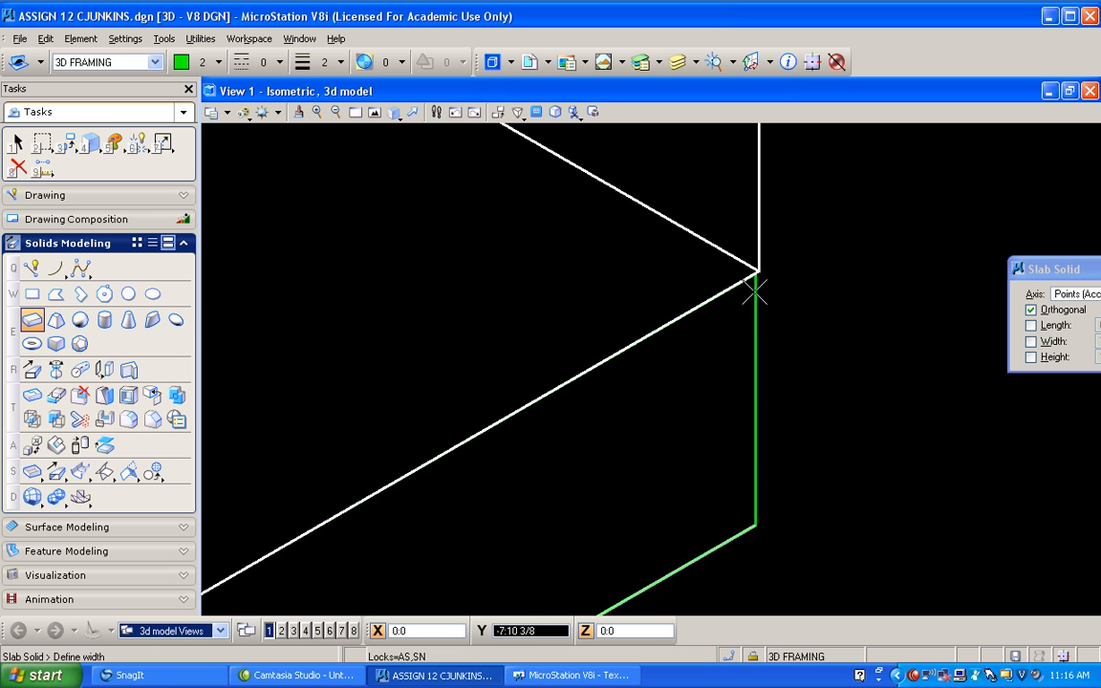
{"action": "left_click", "coordinate": [758, 271]}
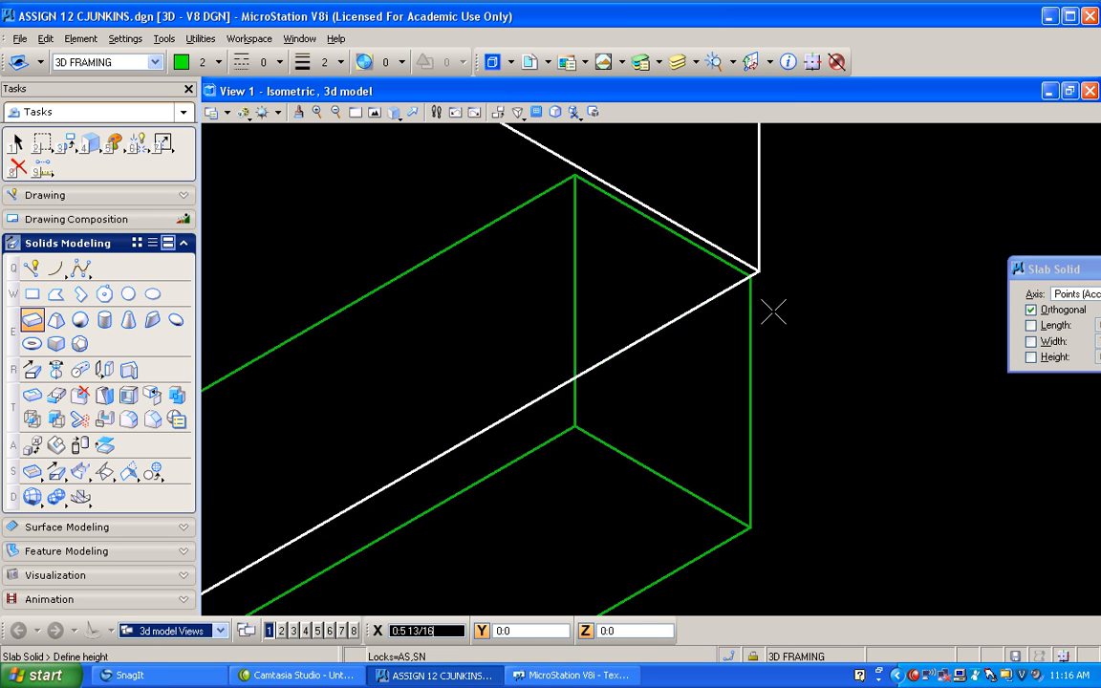
{"action": "scroll", "coordinate": [775, 307], "scroll_direction": "down", "scroll_amount": 2}
{"action": "scroll", "coordinate": [588, 375], "scroll_direction": "up", "scroll_amount": 3}
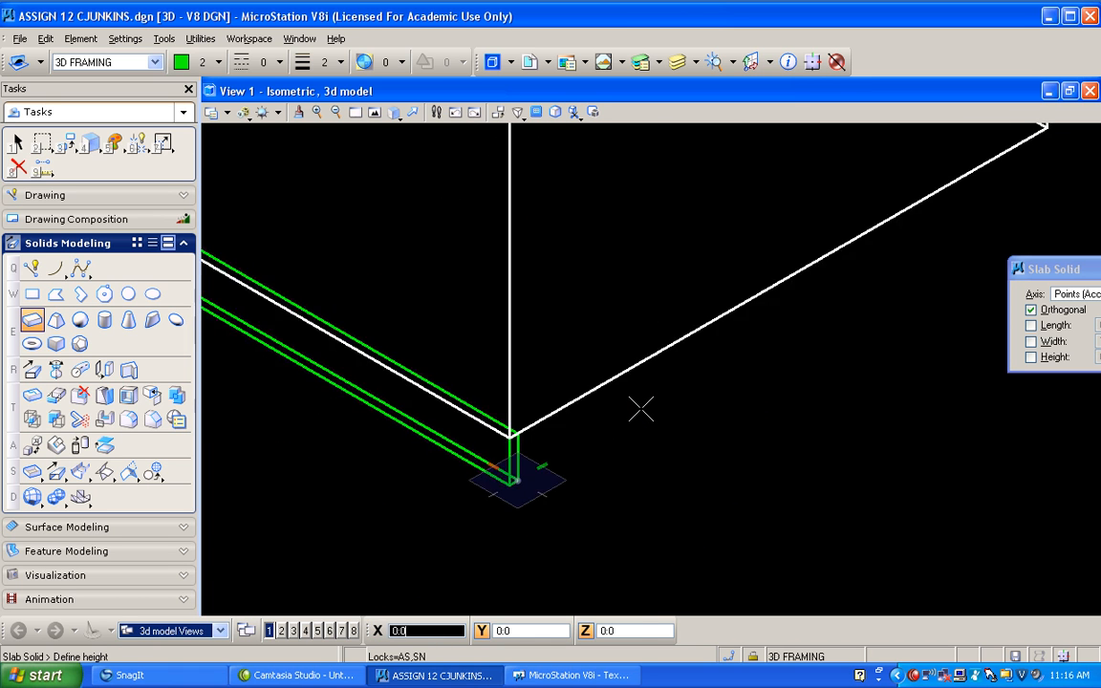
{"action": "scroll", "coordinate": [586, 378], "scroll_direction": "down", "scroll_amount": 2}
{"action": "right_click", "coordinate": [587, 378]}
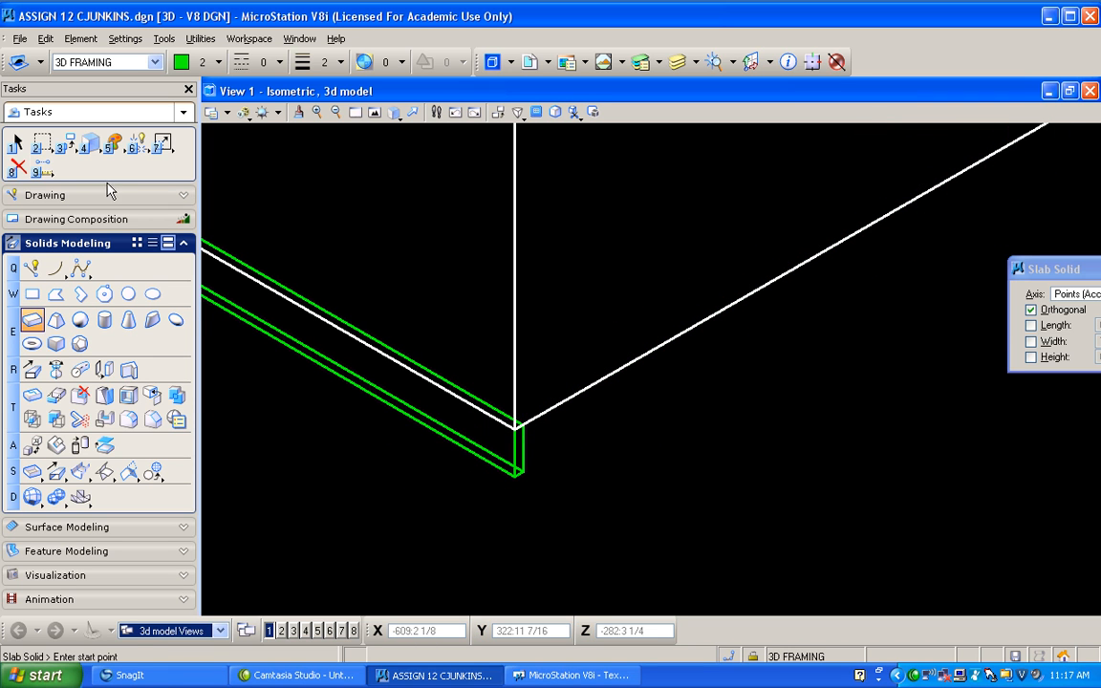
- Delete the remaining long framing board beneath the building shape
{"action": "left_click", "coordinate": [18, 167]}
{"action": "left_click", "coordinate": [450, 397]}
{"action": "left_click", "coordinate": [358, 411]}
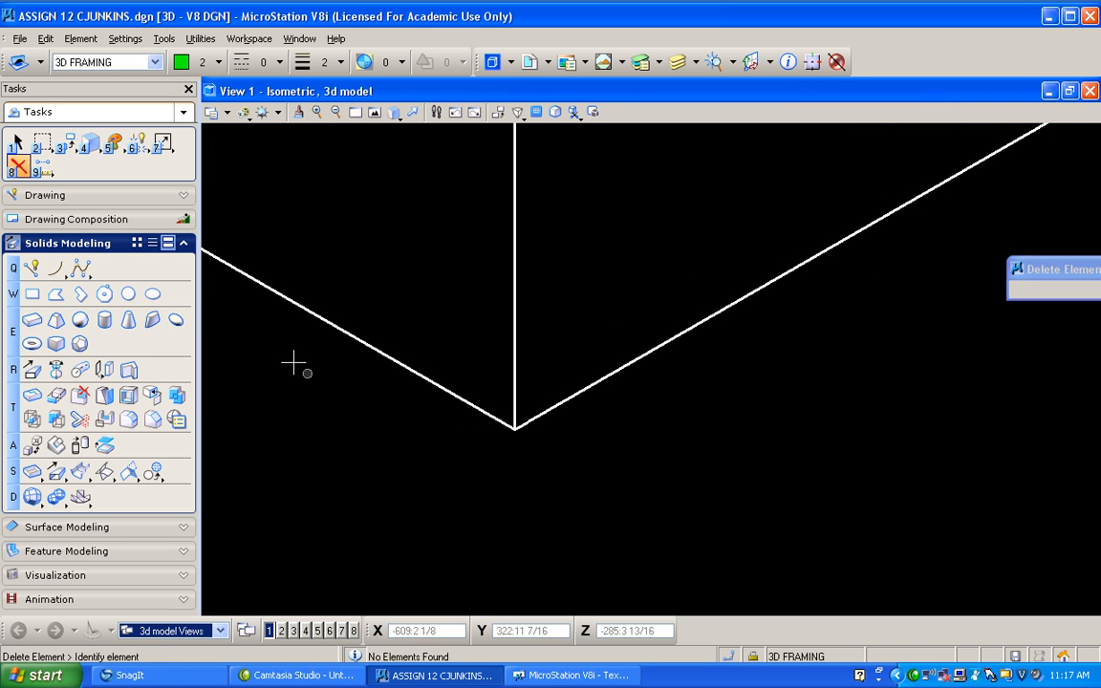
- Place an orthogonal slab solid as a base board beneath the long base edge, 7.5 inches deep, 1.5 inches thick, corner to corner
{"action": "key", "text": "e"}
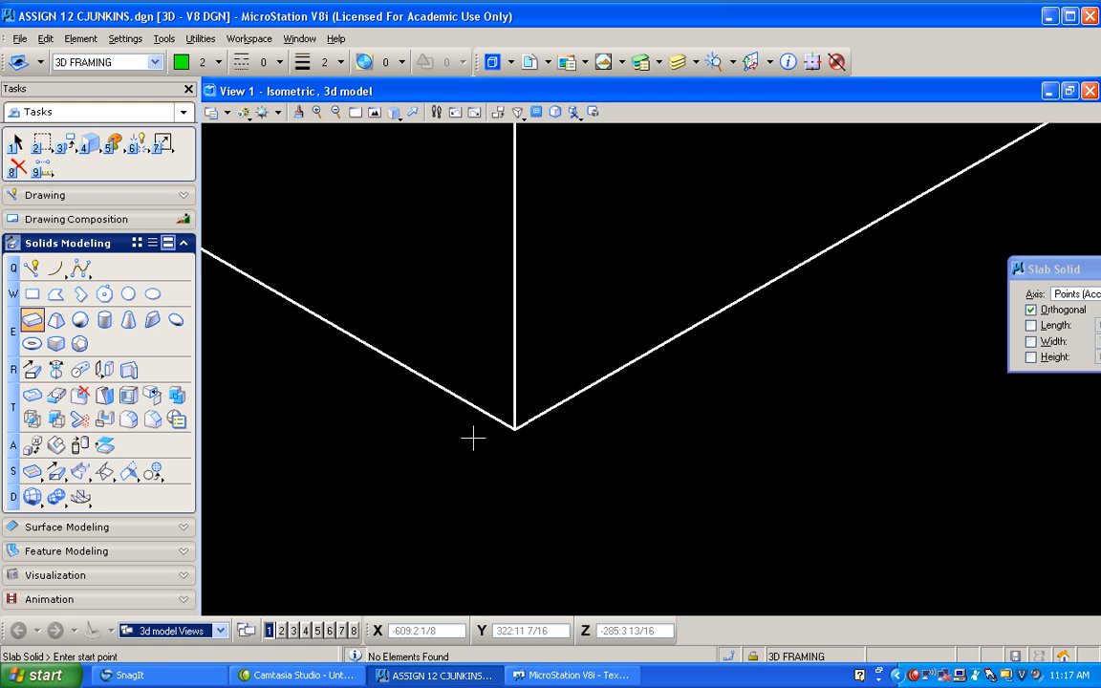
{"action": "left_click", "coordinate": [516, 429]}
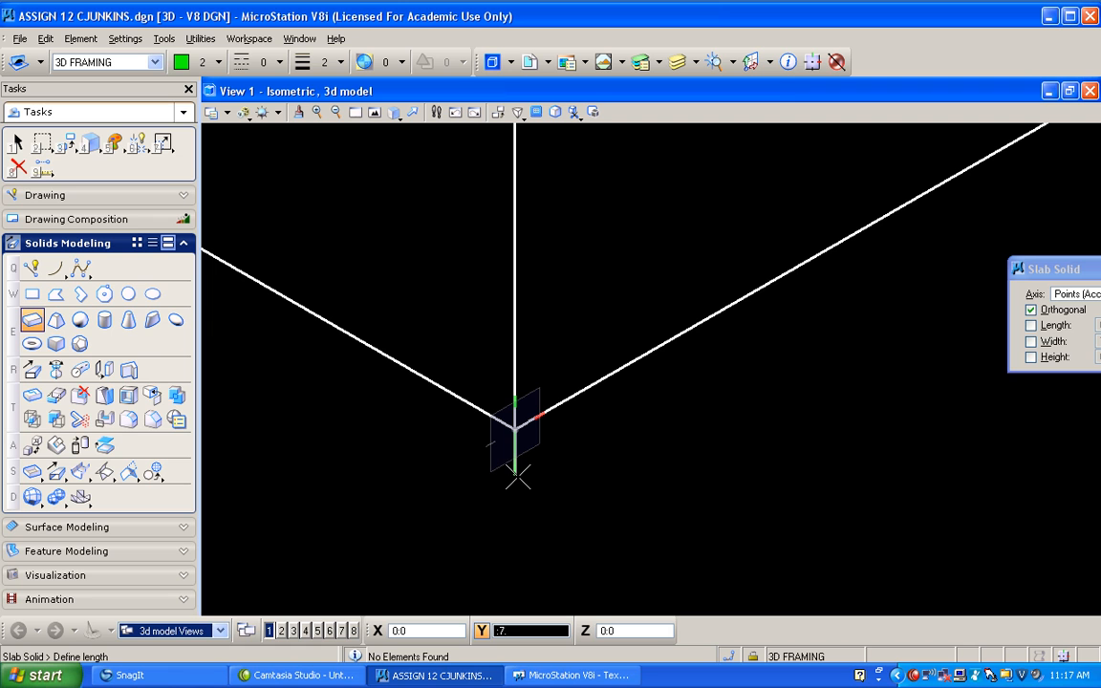
{"action": "left_click", "coordinate": [517, 480]}
{"action": "type", "text": "1.5"}
{"action": "left_click", "coordinate": [560, 460]}
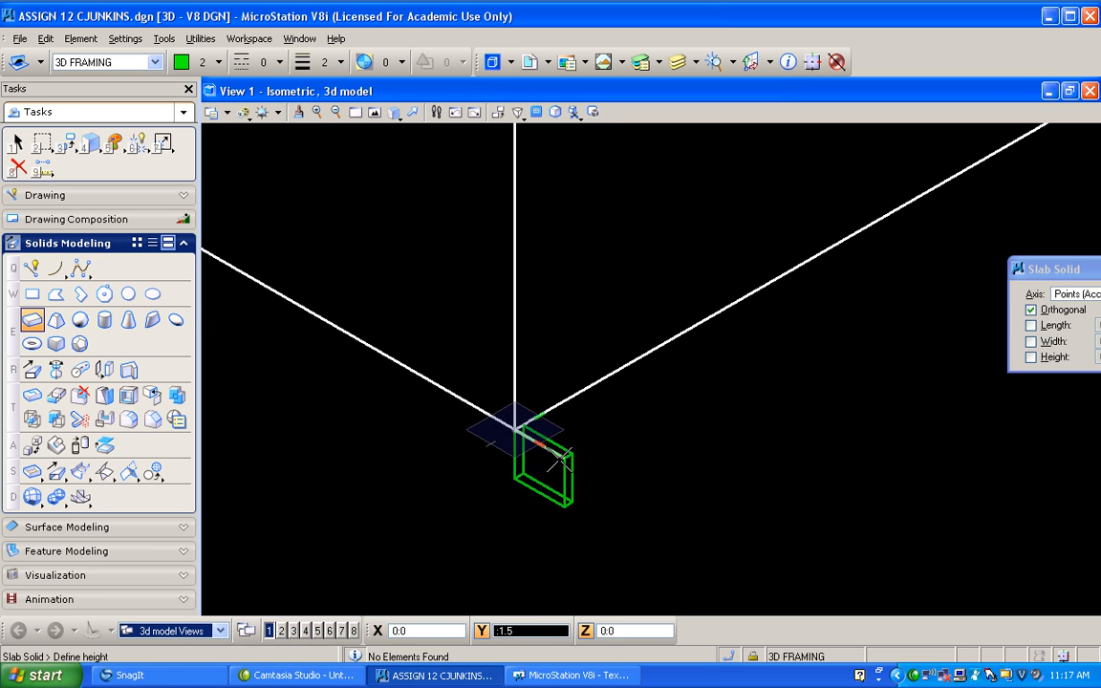
{"action": "middle_click_drag", "start_coordinate": [621, 461], "coordinate": [358, 327]}
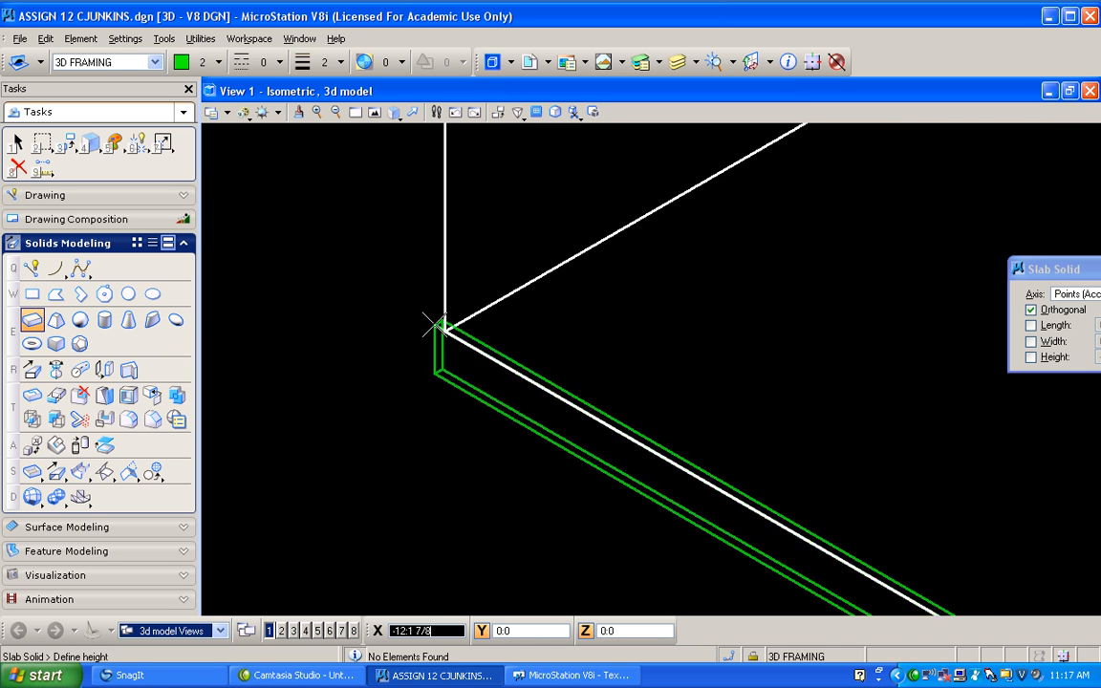
{"action": "left_click", "coordinate": [444, 330]}
{"action": "scroll", "coordinate": [408, 314], "scroll_direction": "down", "scroll_amount": 3}
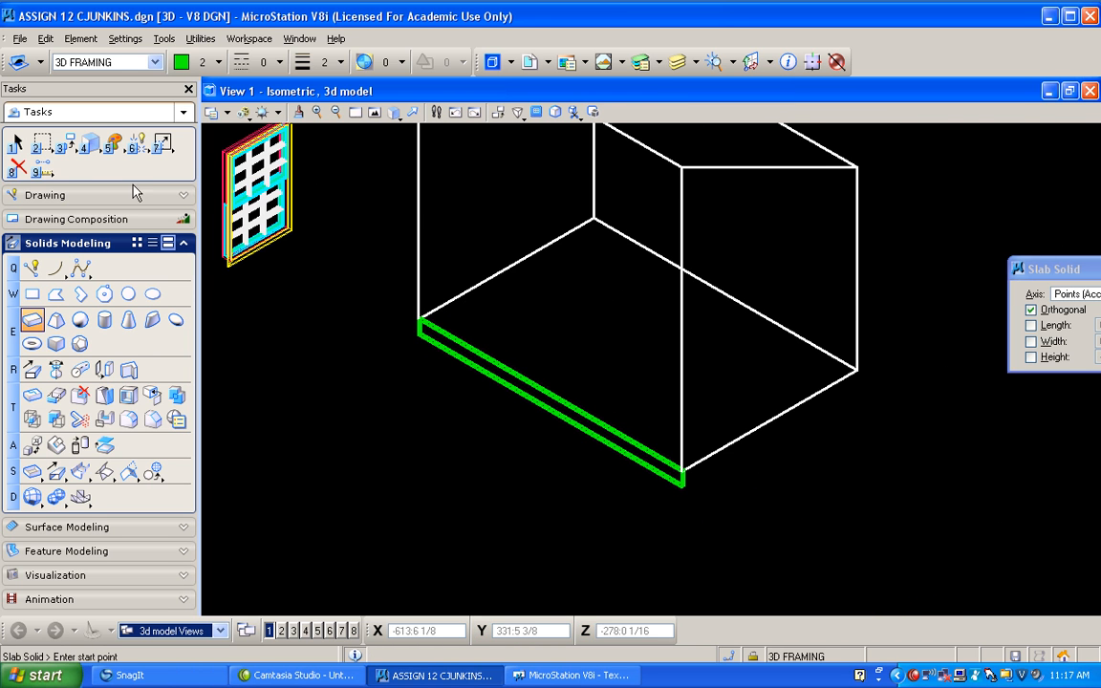
- Place a 1.5-inch-thick slab board beneath the adjoining short base edge, from the long board's inner end corner to the far base corner
{"action": "scroll", "coordinate": [670, 469], "scroll_direction": "up", "scroll_amount": 3}
{"action": "left_click", "coordinate": [542, 518]}
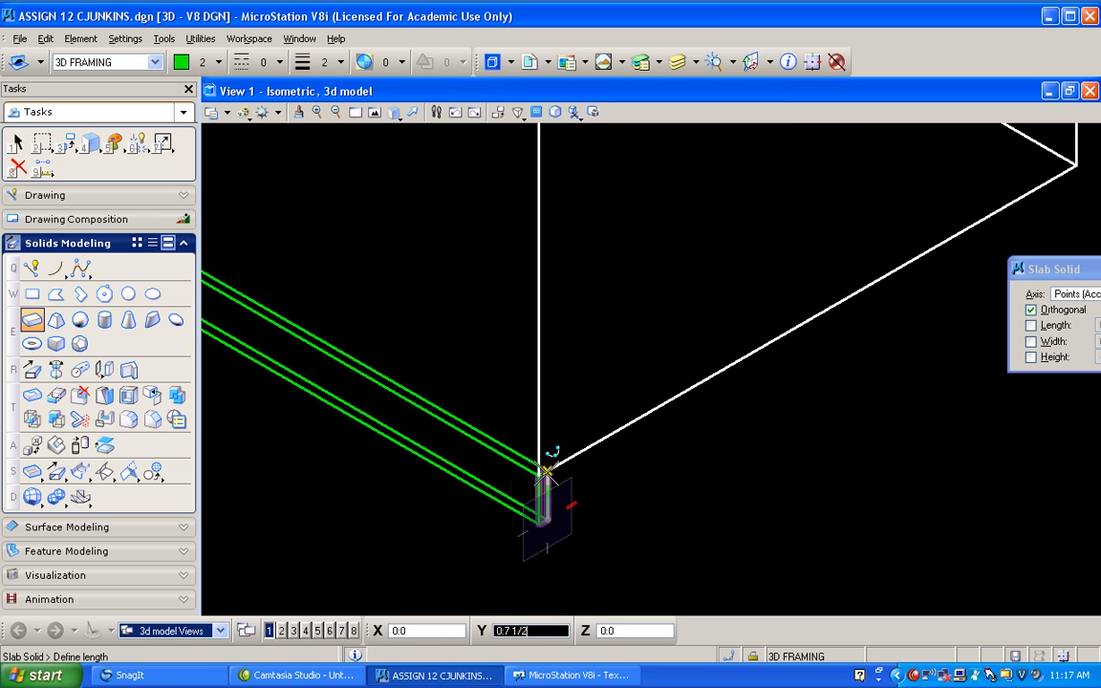
{"action": "scroll", "coordinate": [680, 402], "scroll_direction": "down", "scroll_amount": 2}
{"action": "left_click", "coordinate": [906, 269]}
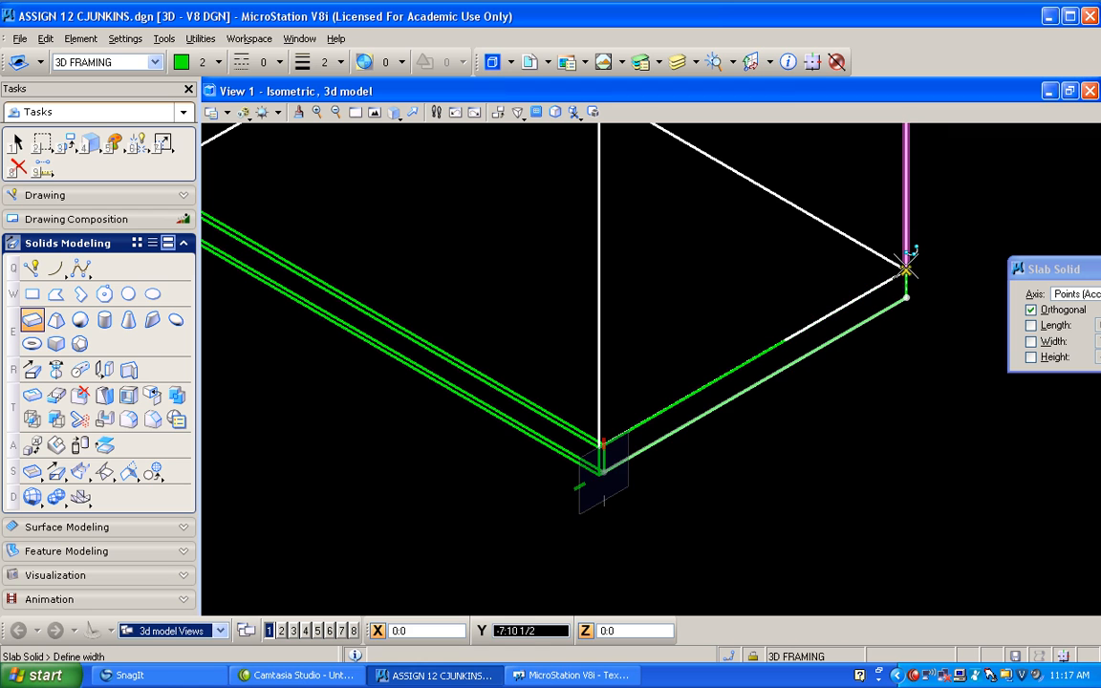
{"action": "left_click", "coordinate": [845, 239]}
{"action": "type", "text": "1."}
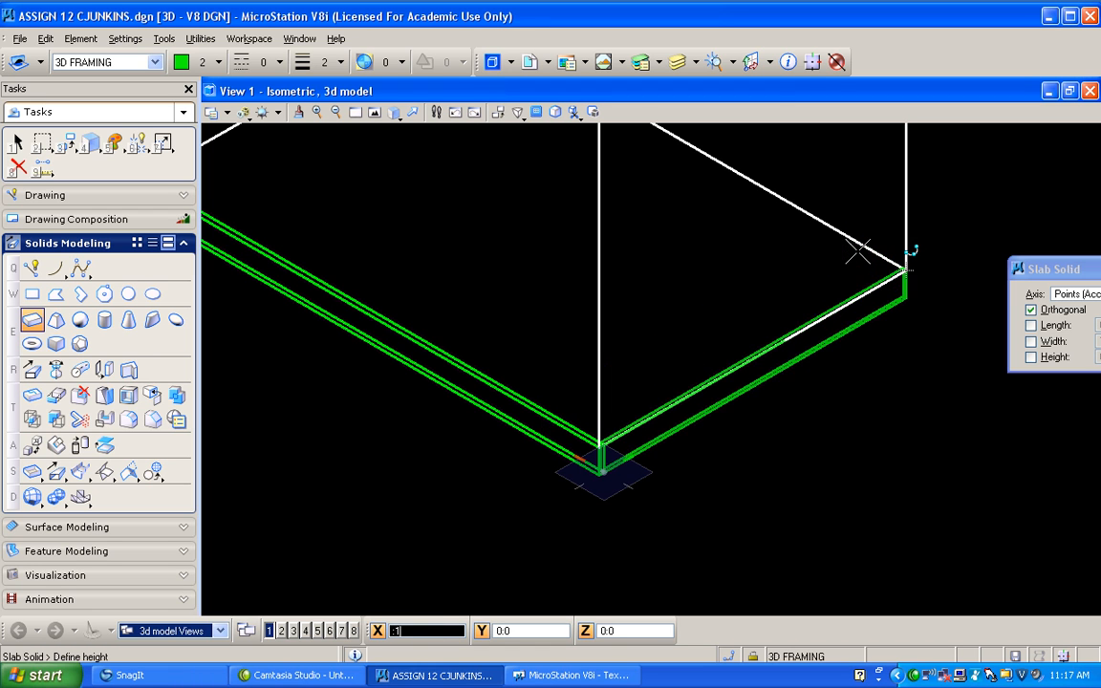
{"action": "type", "text": "5"}
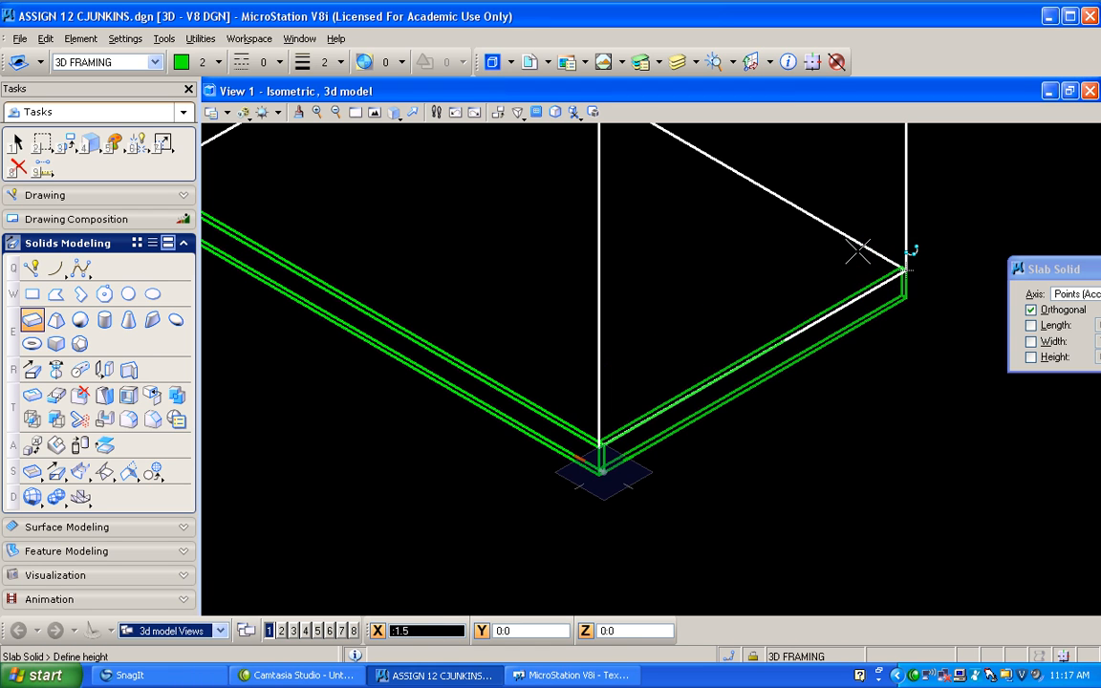
{"action": "left_click", "coordinate": [822, 263]}
- Copy the short board to the other end of the long board, aligning it with the long board's inner corner
{"action": "left_click", "coordinate": [64, 143]}
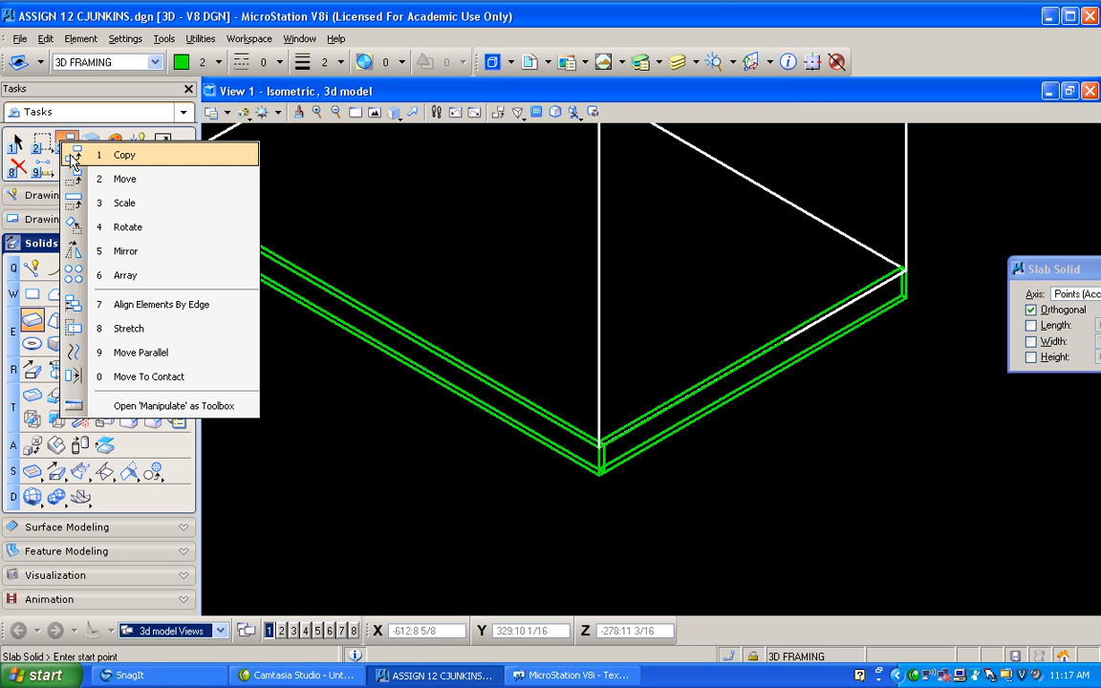
{"action": "left_click", "coordinate": [123, 152]}
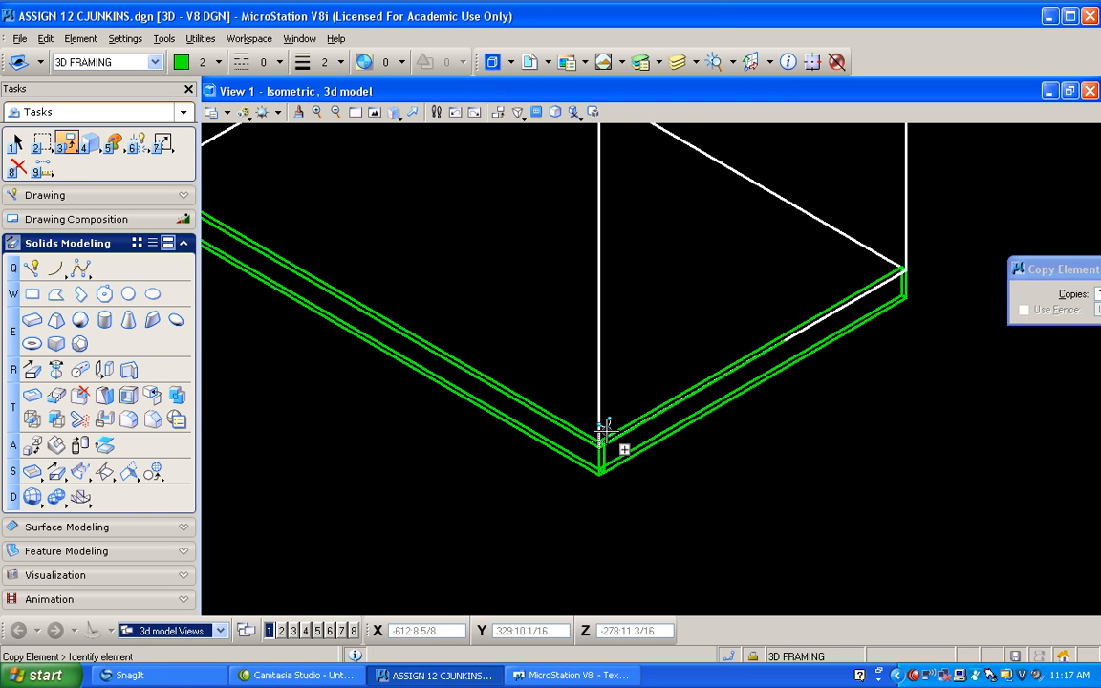
{"action": "scroll", "coordinate": [603, 444], "scroll_direction": "up", "scroll_amount": 2}
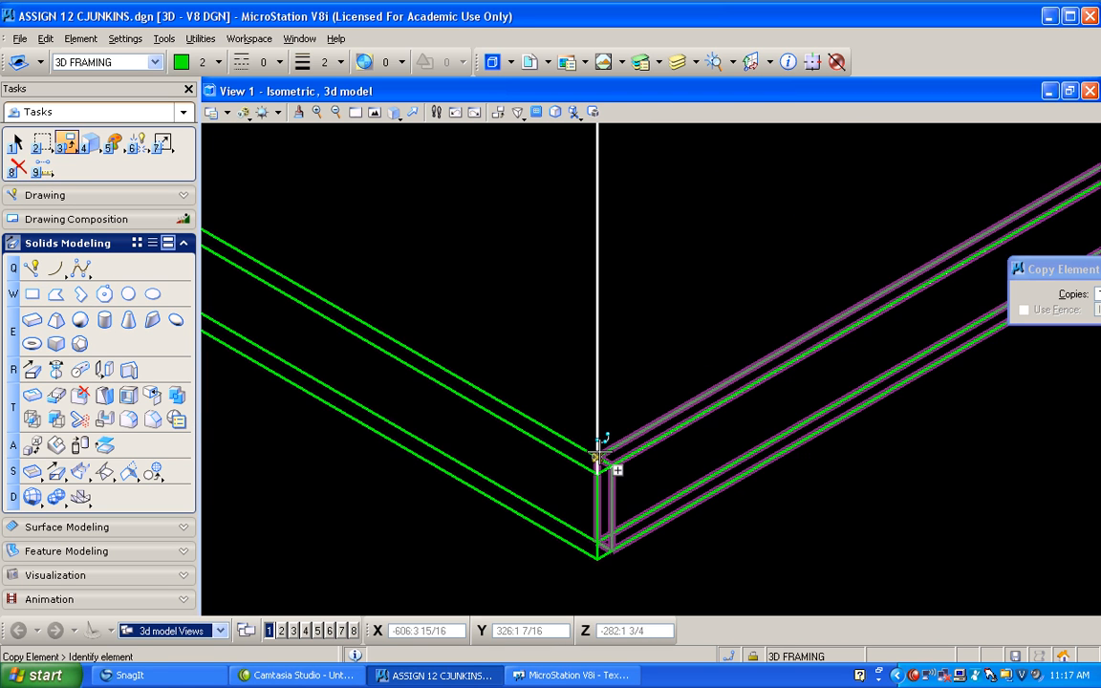
{"action": "left_click", "coordinate": [603, 447]}
{"action": "scroll", "coordinate": [535, 418], "scroll_direction": "down", "scroll_amount": 3}
{"action": "scroll", "coordinate": [294, 258], "scroll_direction": "up", "scroll_amount": 3}
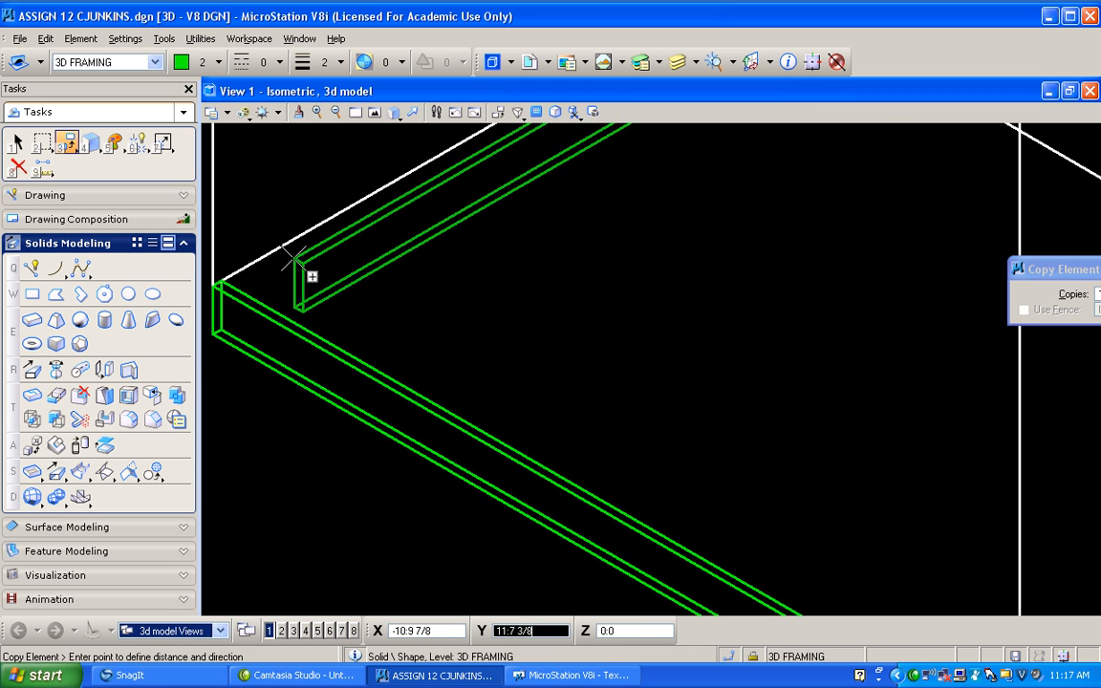
{"action": "left_click", "coordinate": [221, 281]}
{"action": "right_click", "coordinate": [229, 278]}
{"action": "scroll", "coordinate": [359, 278], "scroll_direction": "down", "scroll_amount": 2}
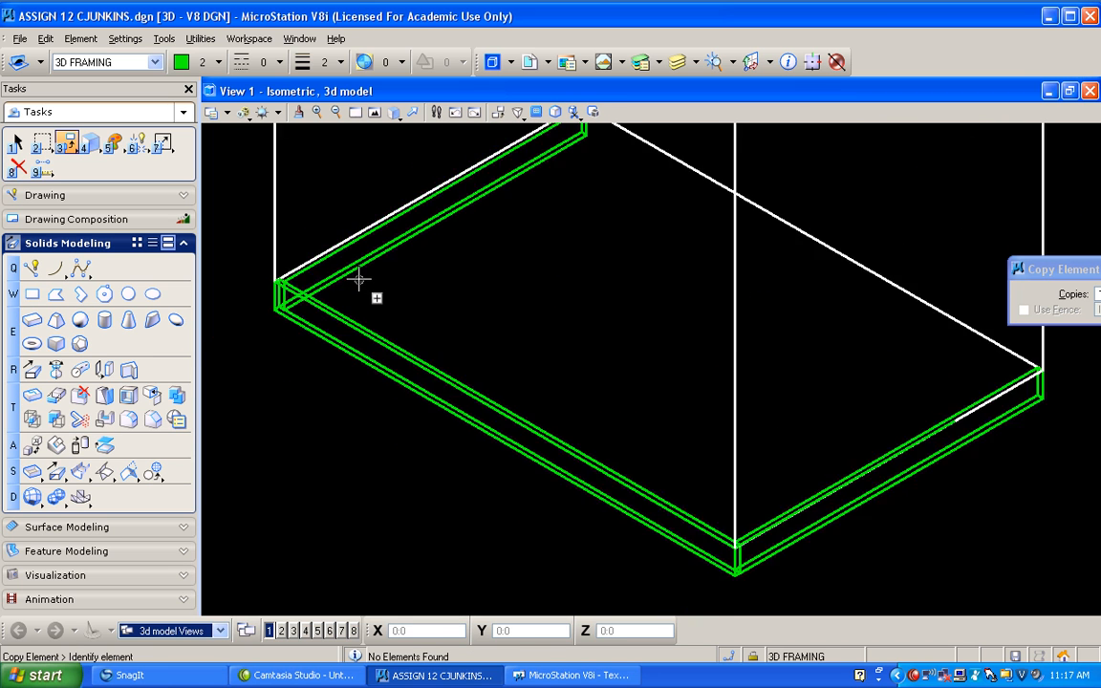
- Place a 1.5-inch-thick slab board beneath the opposite long base edge, fitted between the inner faces of the two short boards
{"action": "scroll", "coordinate": [752, 334], "scroll_direction": "up", "scroll_amount": 3}
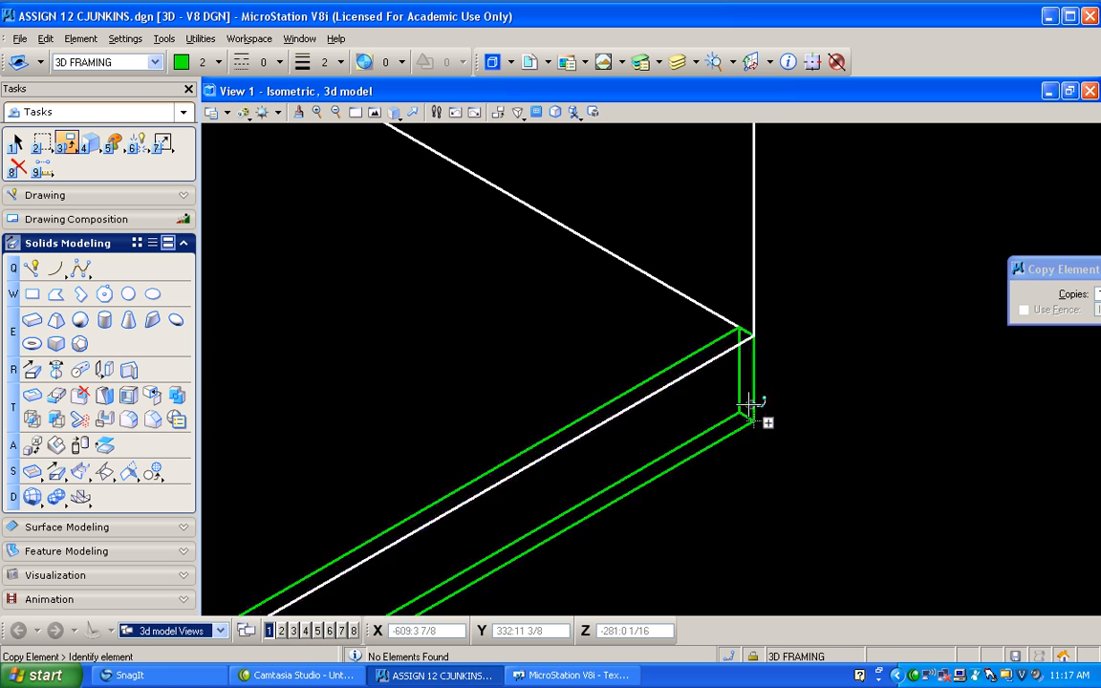
{"action": "left_click", "coordinate": [754, 423]}
{"action": "right_click", "coordinate": [742, 371]}
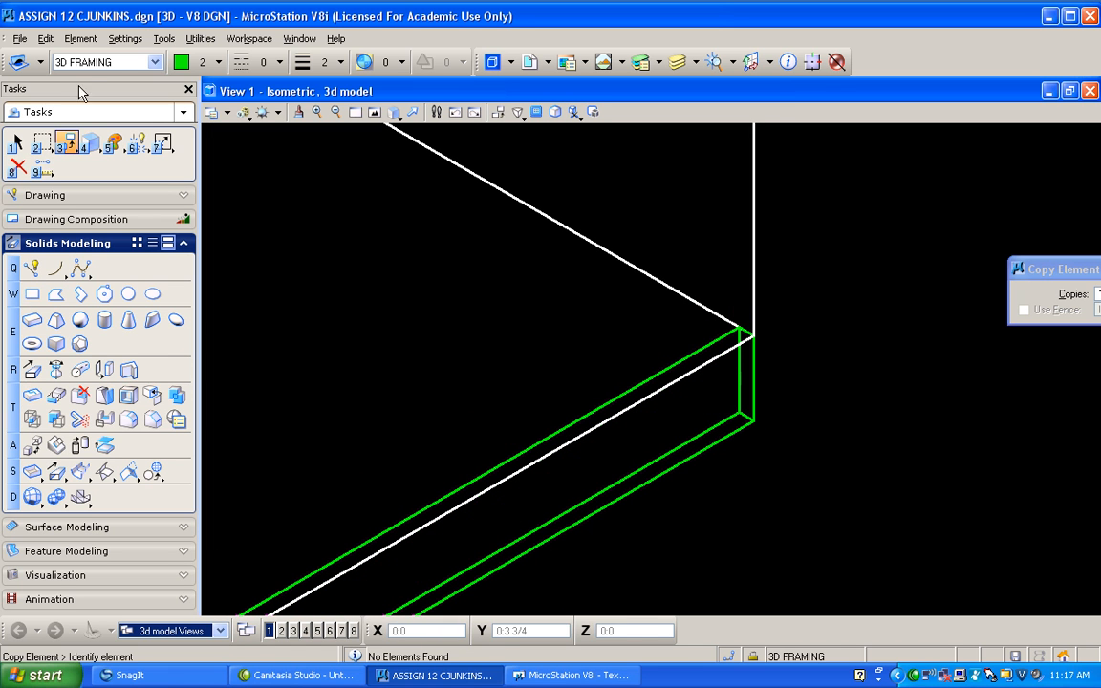
{"action": "left_click", "coordinate": [33, 320]}
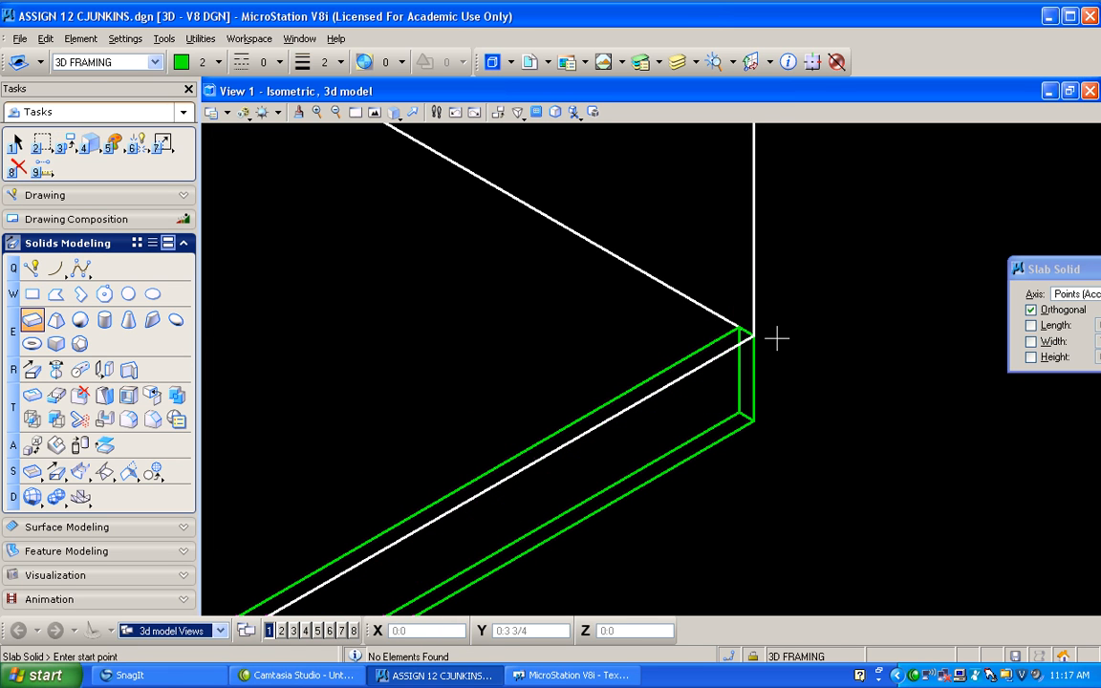
{"action": "left_click", "coordinate": [739, 328]}
{"action": "left_click", "coordinate": [739, 413]}
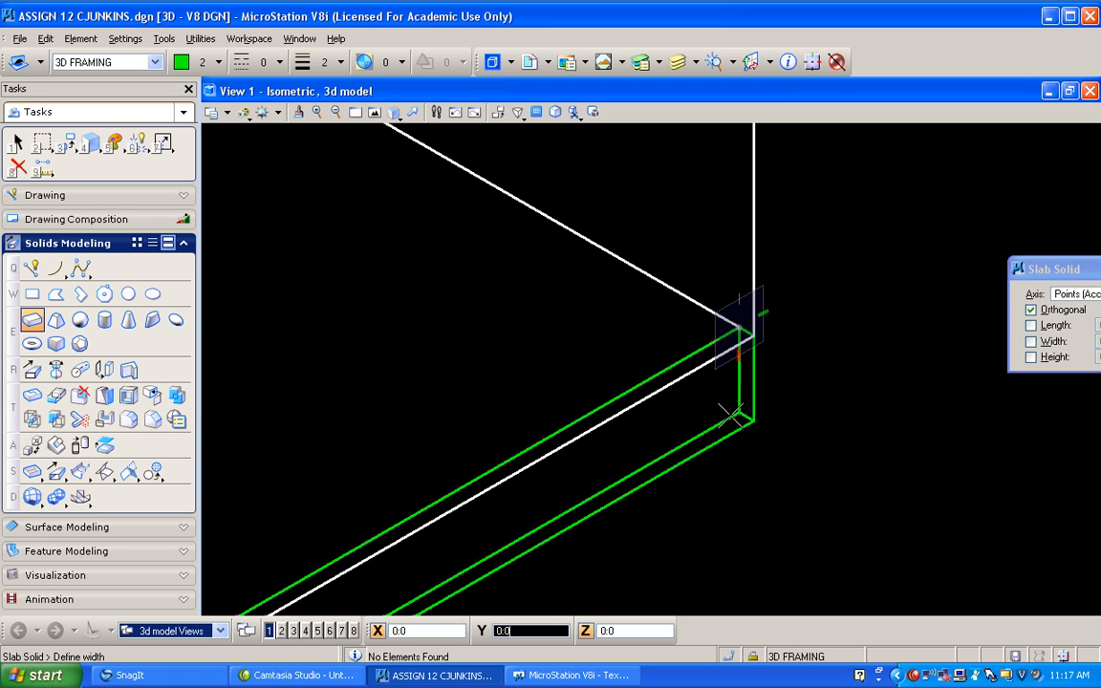
{"action": "type", "text": ":1.5"}
{"action": "left_click", "coordinate": [707, 434]}
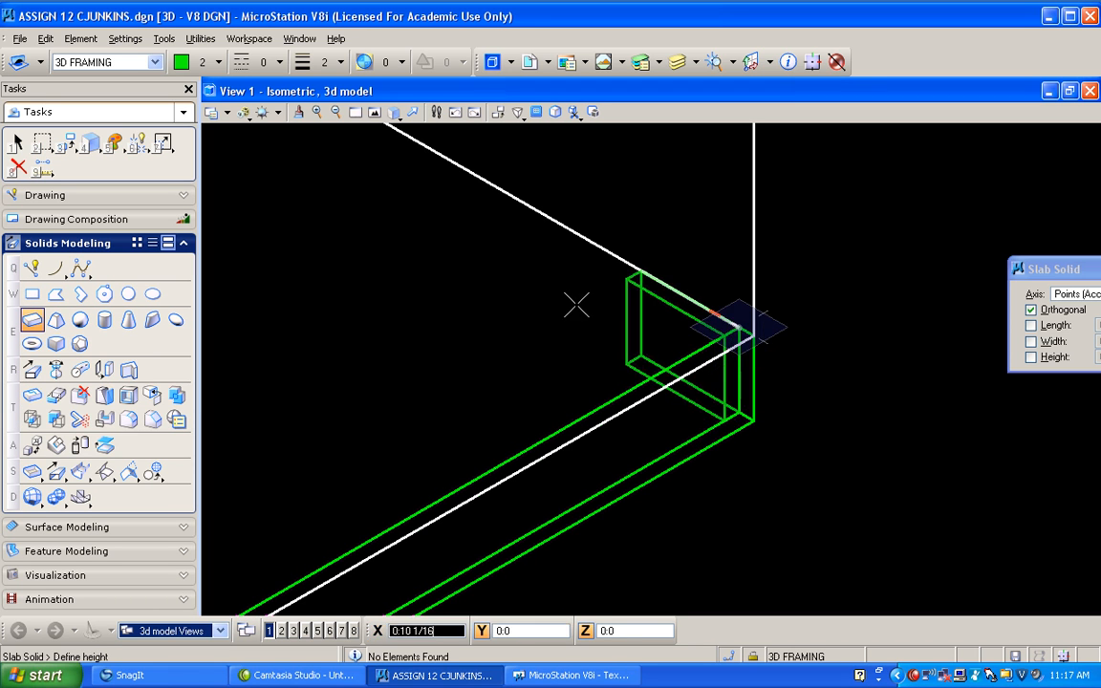
{"action": "scroll", "coordinate": [496, 271], "scroll_direction": "down", "scroll_amount": 5}
{"action": "scroll", "coordinate": [255, 141], "scroll_direction": "up", "scroll_amount": 5}
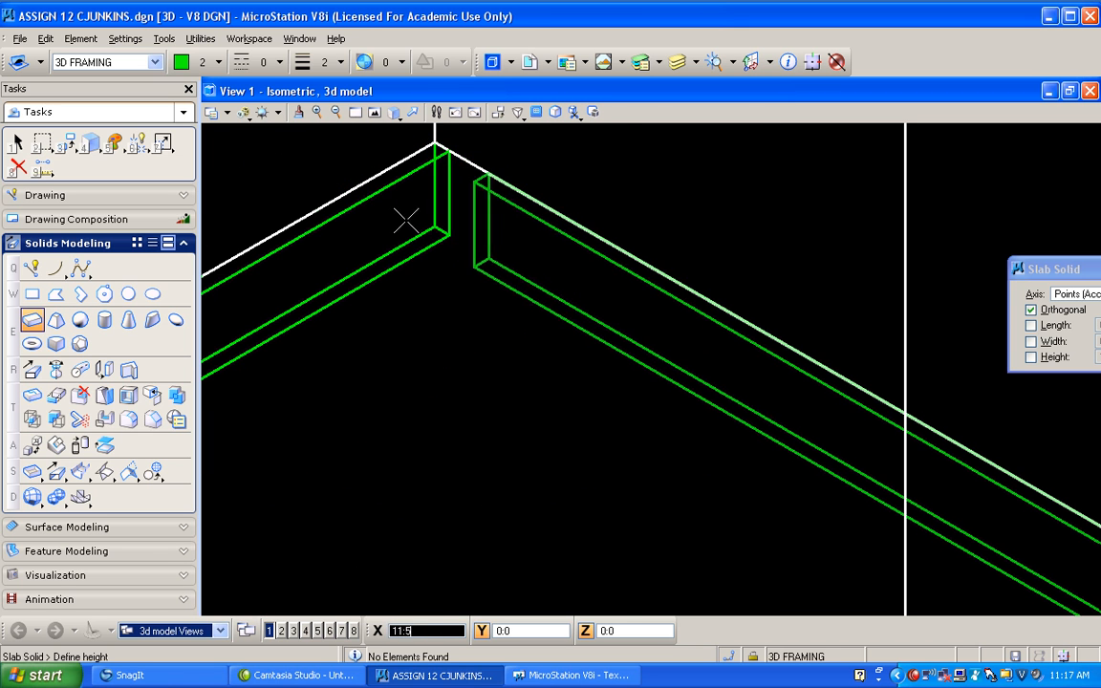
{"action": "left_click", "coordinate": [449, 150]}
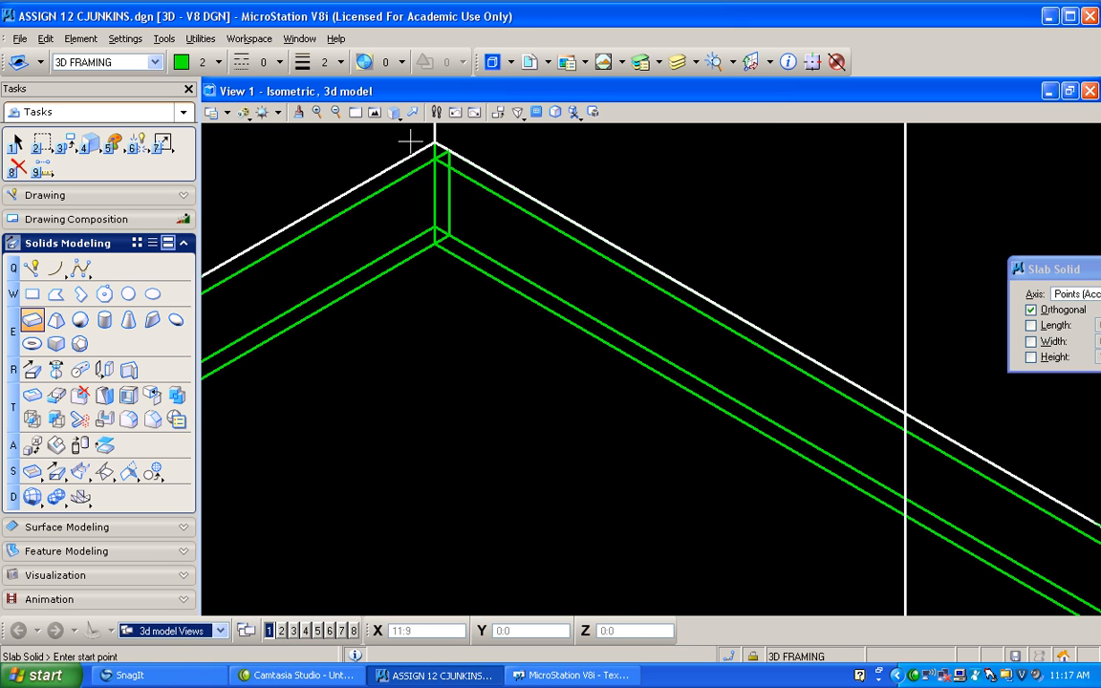
- Check the alignment of the four base boards in the Top view and return to the Isometric view
{"action": "left_click", "coordinate": [395, 113]}
{"action": "left_click", "coordinate": [411, 156]}
{"action": "scroll", "coordinate": [474, 209], "scroll_direction": "down", "scroll_amount": 6}
{"action": "scroll", "coordinate": [533, 156], "scroll_direction": "up", "scroll_amount": 2}
{"action": "left_click", "coordinate": [375, 112]}
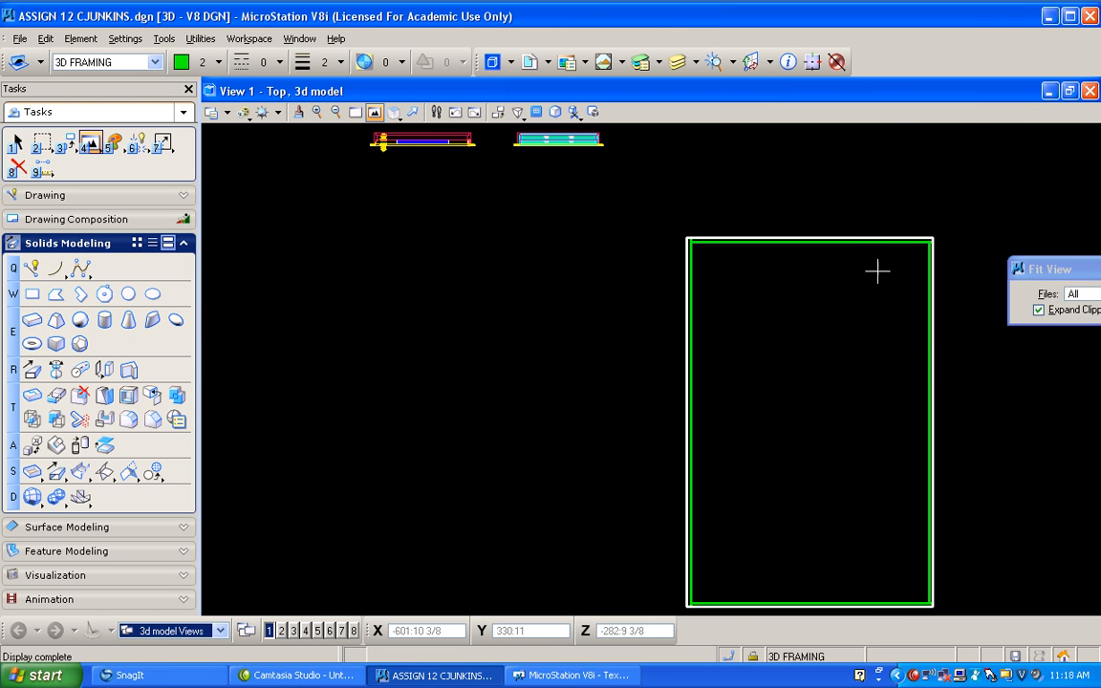
{"action": "left_click", "coordinate": [394, 113]}
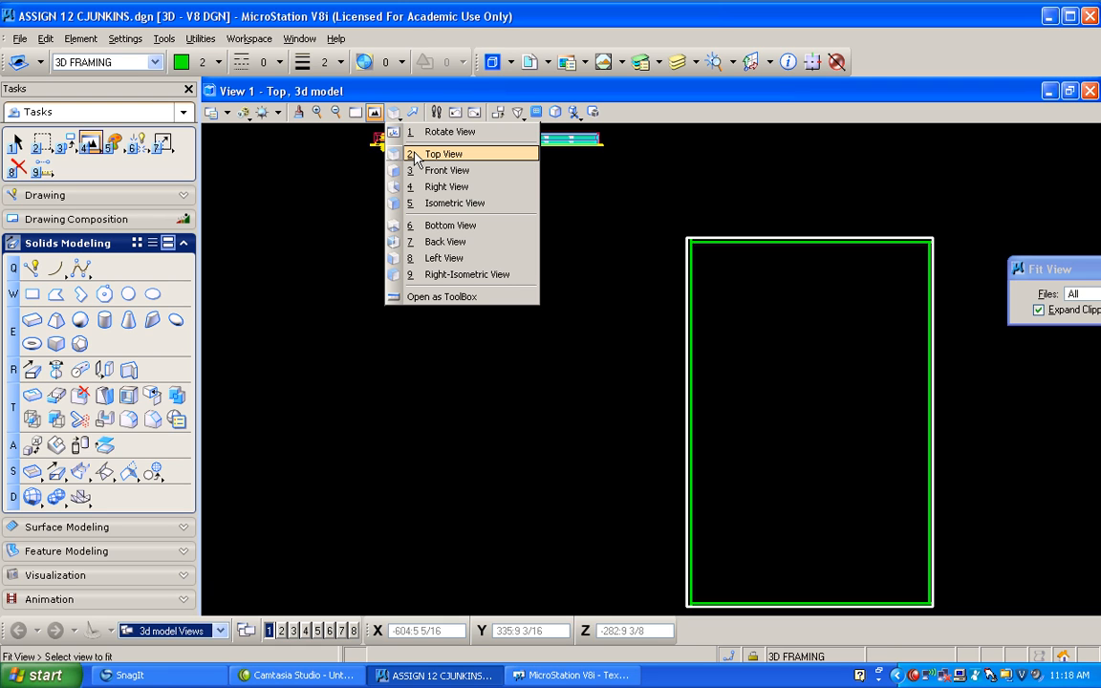
{"action": "left_click", "coordinate": [429, 203]}
{"action": "scroll", "coordinate": [688, 287], "scroll_direction": "down", "scroll_amount": 2}
{"action": "scroll", "coordinate": [860, 344], "scroll_direction": "up", "scroll_amount": 5}
{"action": "scroll", "coordinate": [697, 304], "scroll_direction": "down", "scroll_amount": 1}
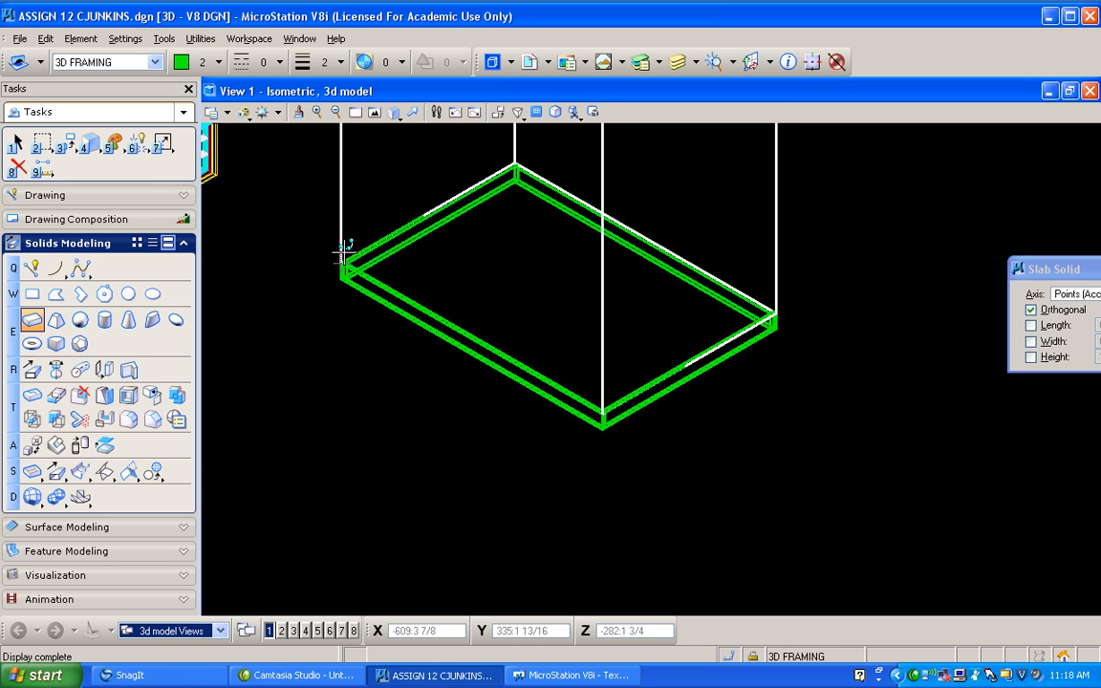
- Place a 1.5-inch-thick slab board against the inner face of the copied short board, spanning between the two long boards
{"action": "scroll", "coordinate": [342, 272], "scroll_direction": "up", "scroll_amount": 3}
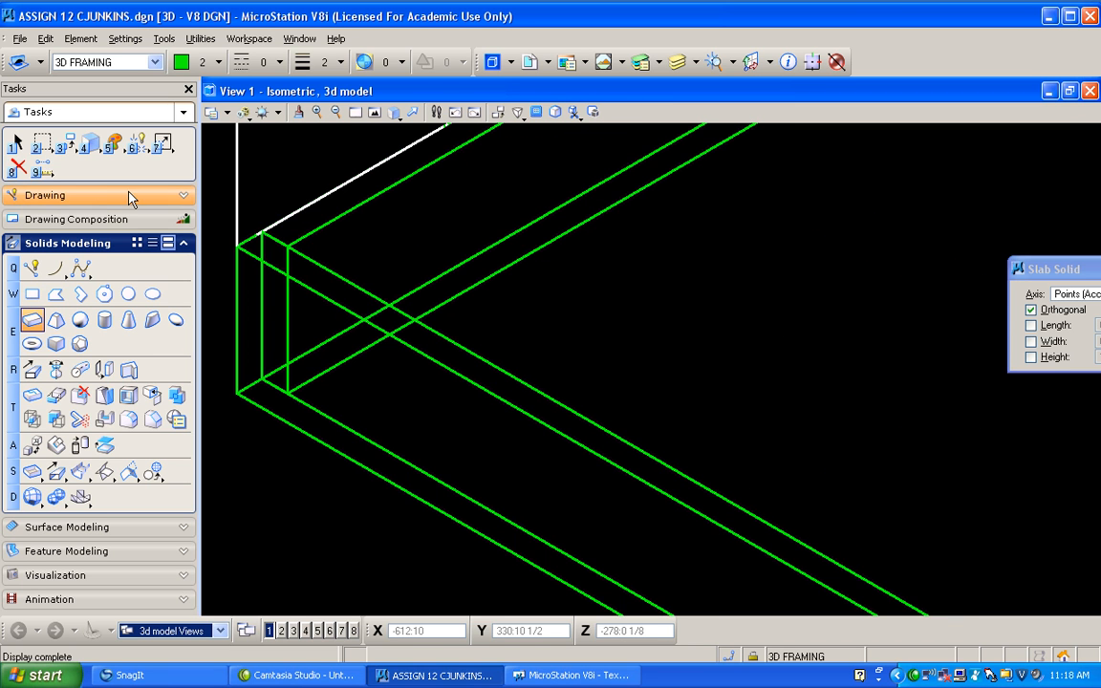
{"action": "left_click", "coordinate": [32, 319]}
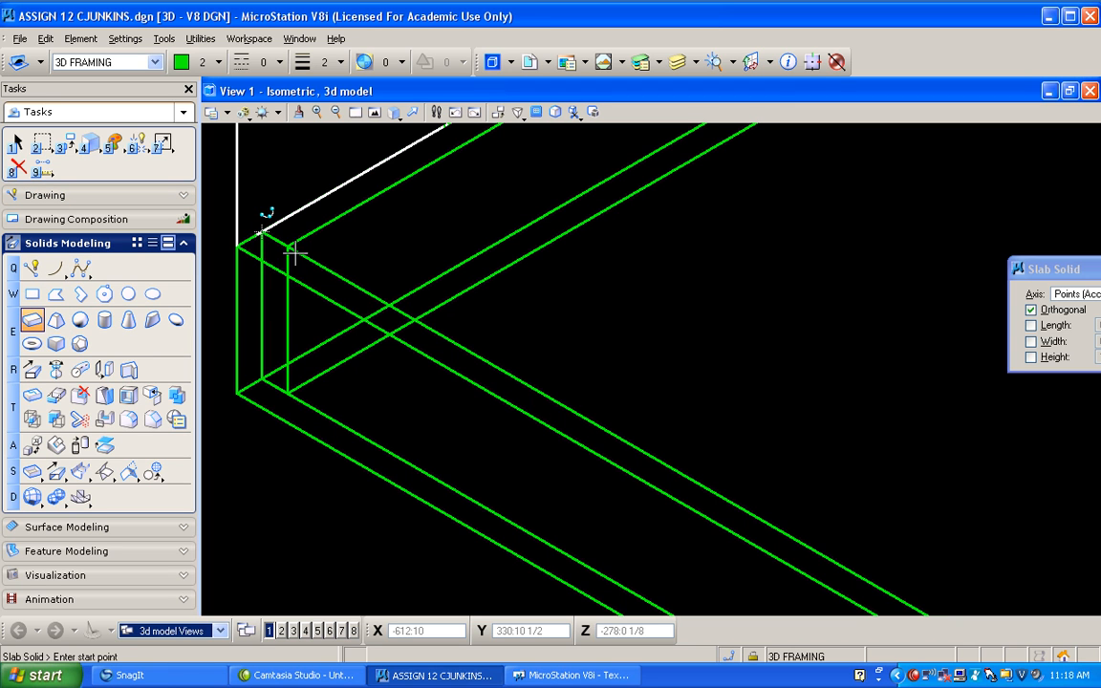
{"action": "left_click", "coordinate": [288, 241]}
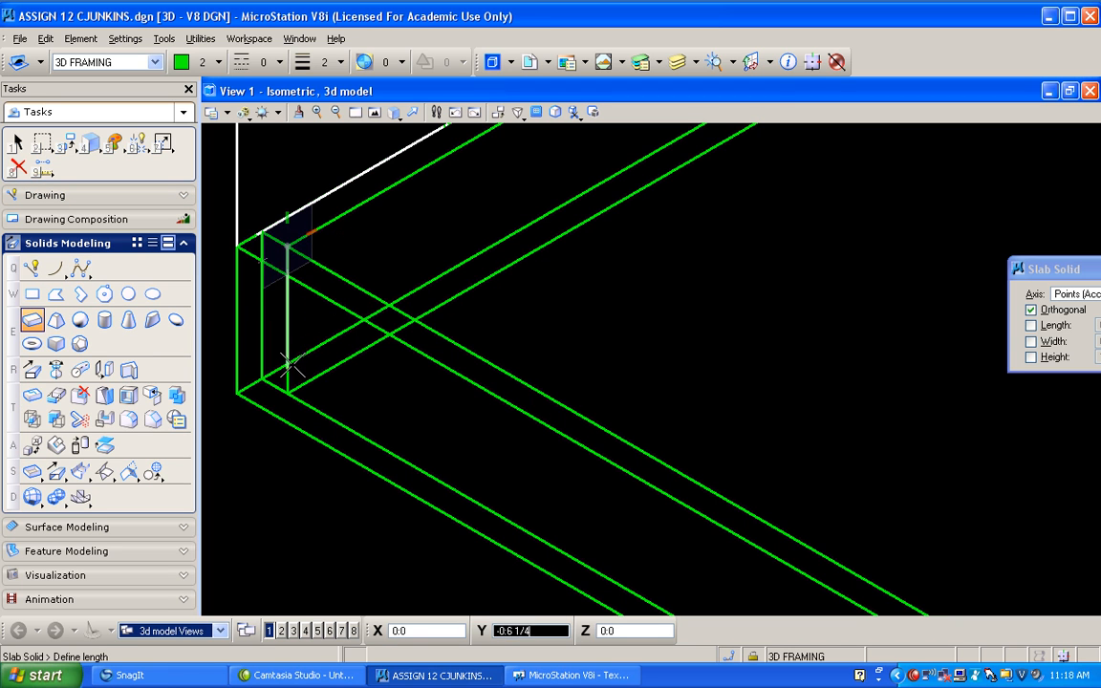
{"action": "left_click", "coordinate": [288, 393]}
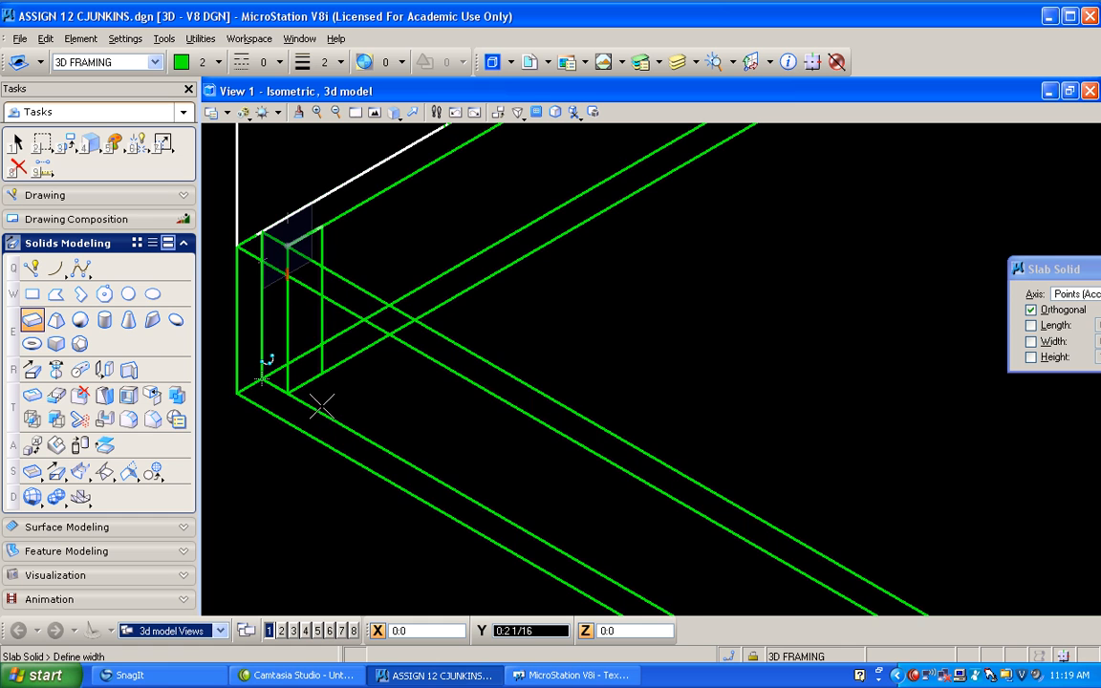
{"action": "scroll", "coordinate": [325, 396], "scroll_direction": "down", "scroll_amount": 5}
{"action": "scroll", "coordinate": [595, 262], "scroll_direction": "up", "scroll_amount": 2}
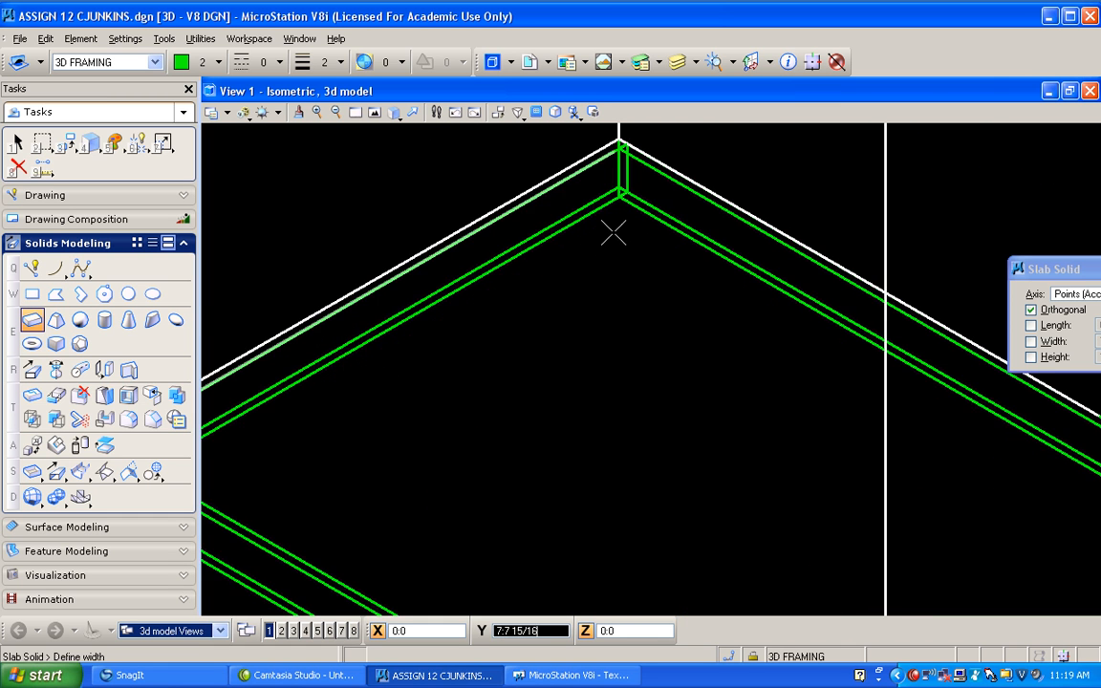
{"action": "scroll", "coordinate": [610, 233], "scroll_direction": "up", "scroll_amount": 2}
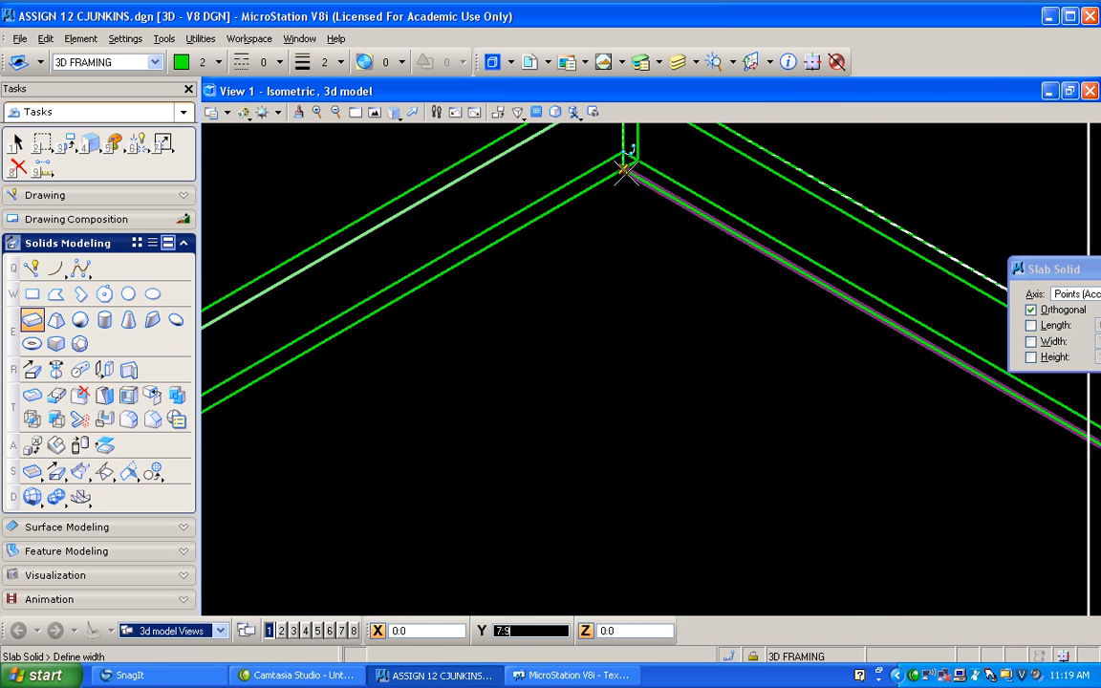
{"action": "left_click", "coordinate": [625, 170]}
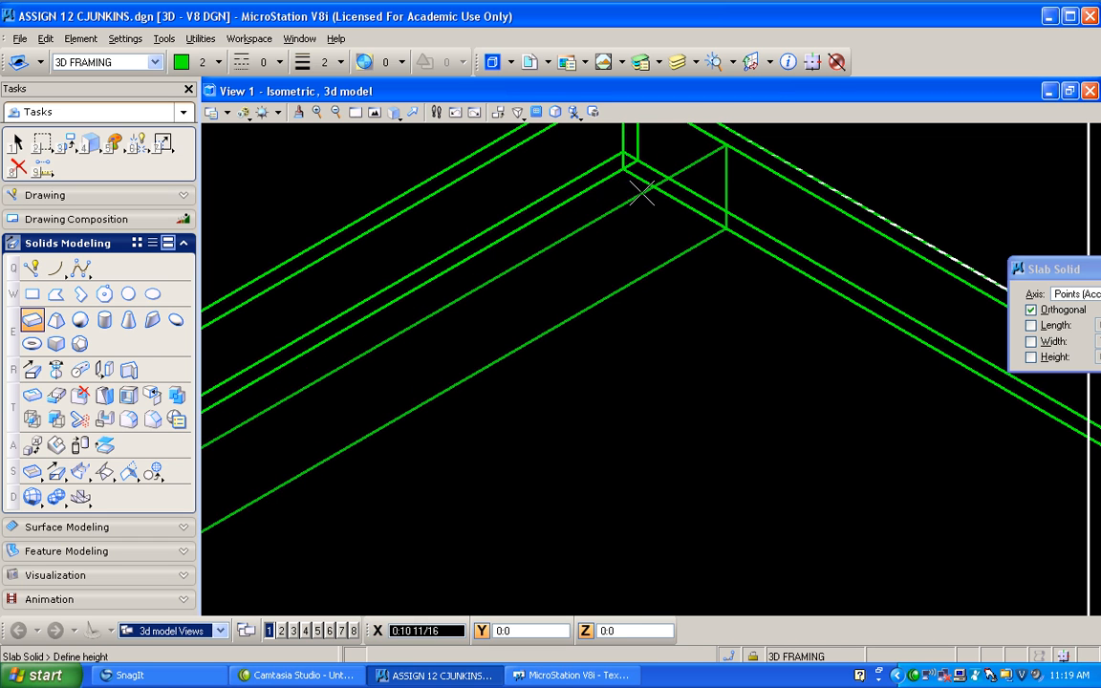
{"action": "type", "text": "1."}
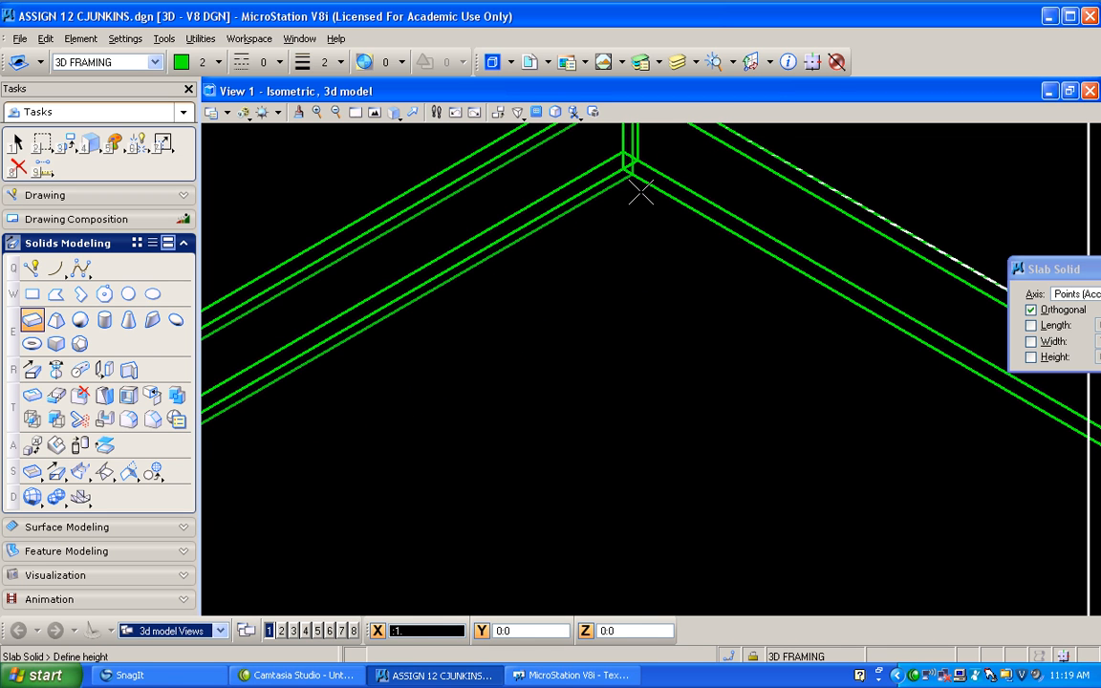
{"action": "type", "text": "5"}
{"action": "left_click", "coordinate": [641, 192]}
{"action": "scroll", "coordinate": [599, 270], "scroll_direction": "down", "scroll_amount": 4}
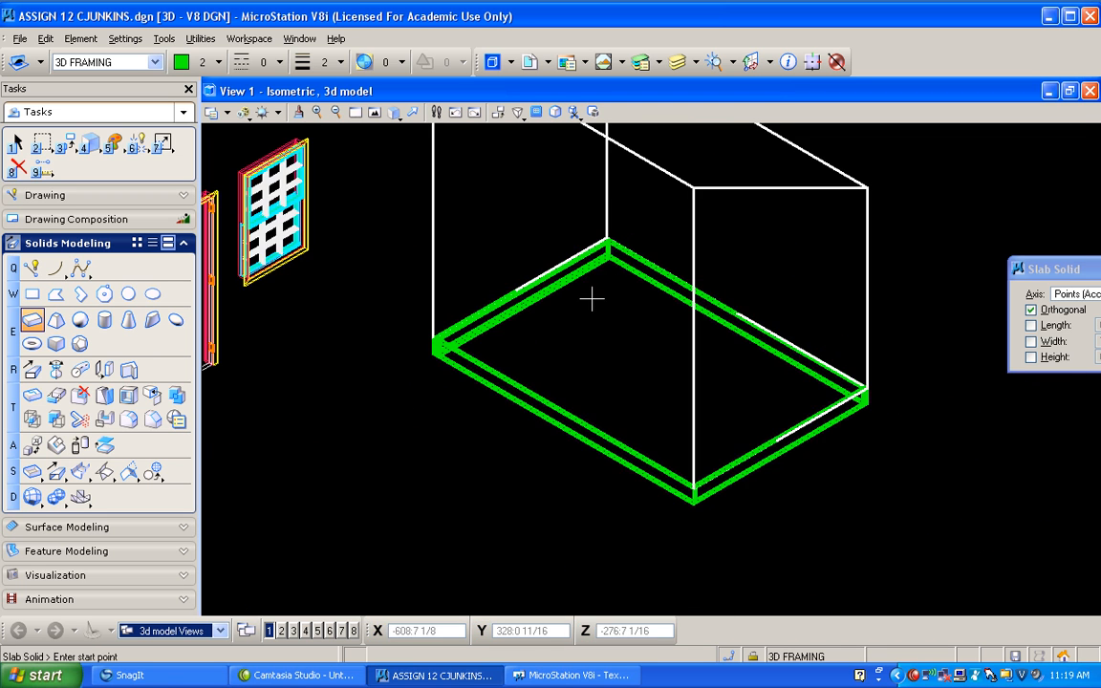
- Copy the outer board of the doubled short side one board thickness inward, snapping to the inner corner of the second board
{"action": "scroll", "coordinate": [426, 341], "scroll_direction": "up", "scroll_amount": 5}
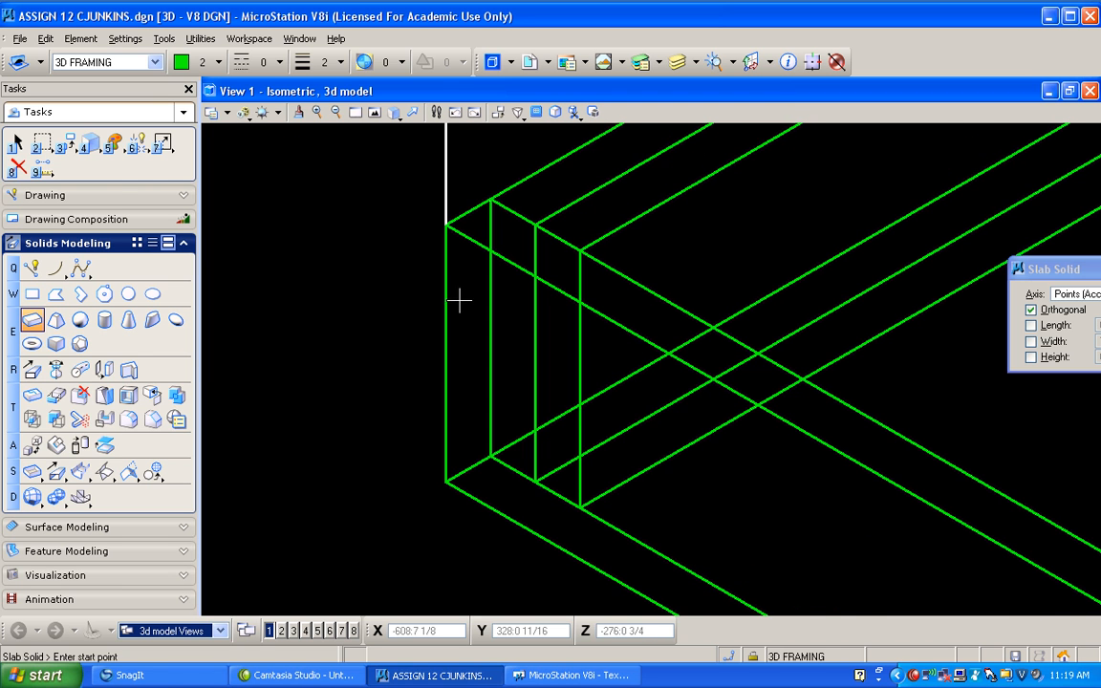
{"action": "left_click", "coordinate": [62, 145]}
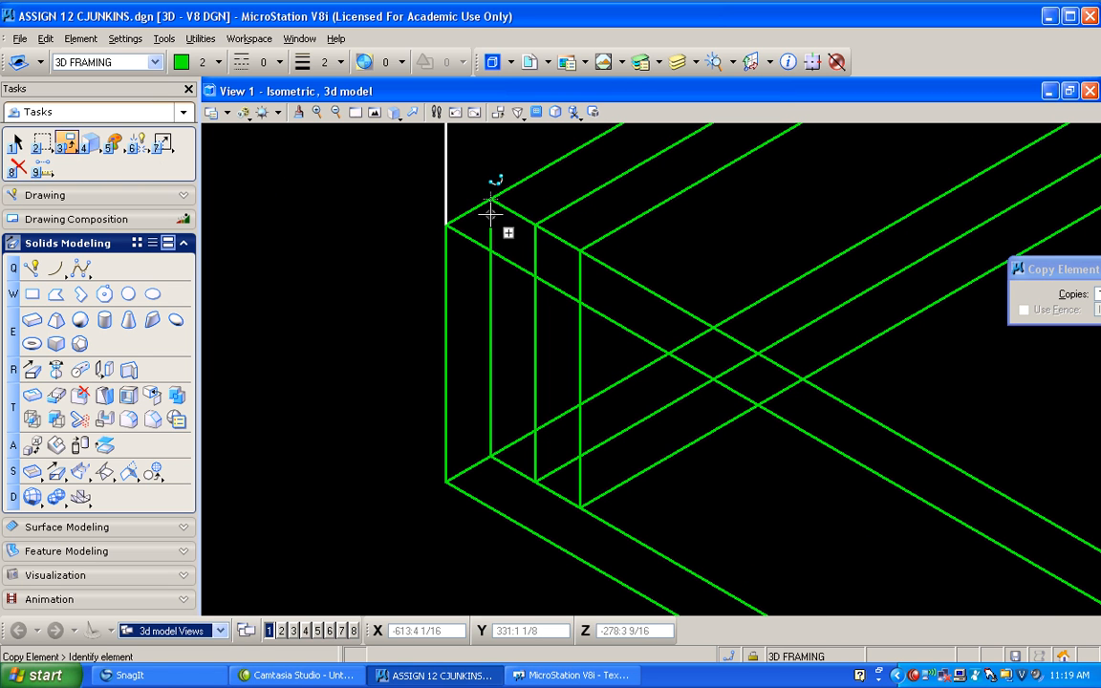
{"action": "left_click", "coordinate": [538, 225]}
{"action": "scroll", "coordinate": [535, 234], "scroll_direction": "down", "scroll_amount": 3}
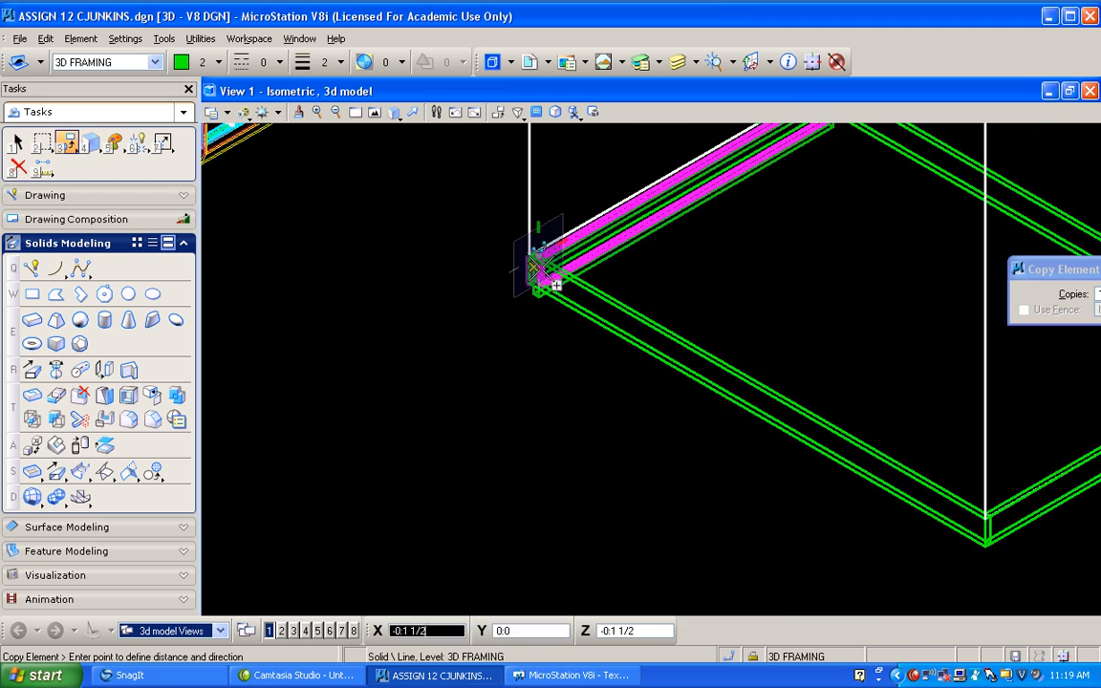
{"action": "scroll", "coordinate": [540, 253], "scroll_direction": "up", "scroll_amount": 3}
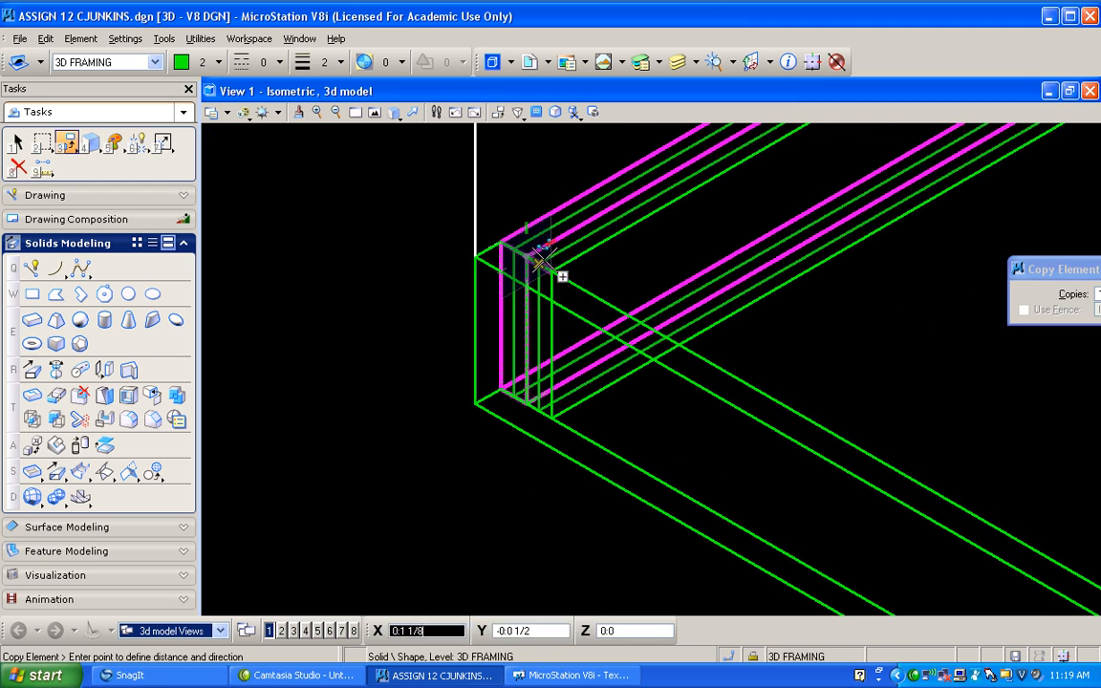
{"action": "left_click", "coordinate": [551, 273]}
{"action": "right_click", "coordinate": [559, 269]}
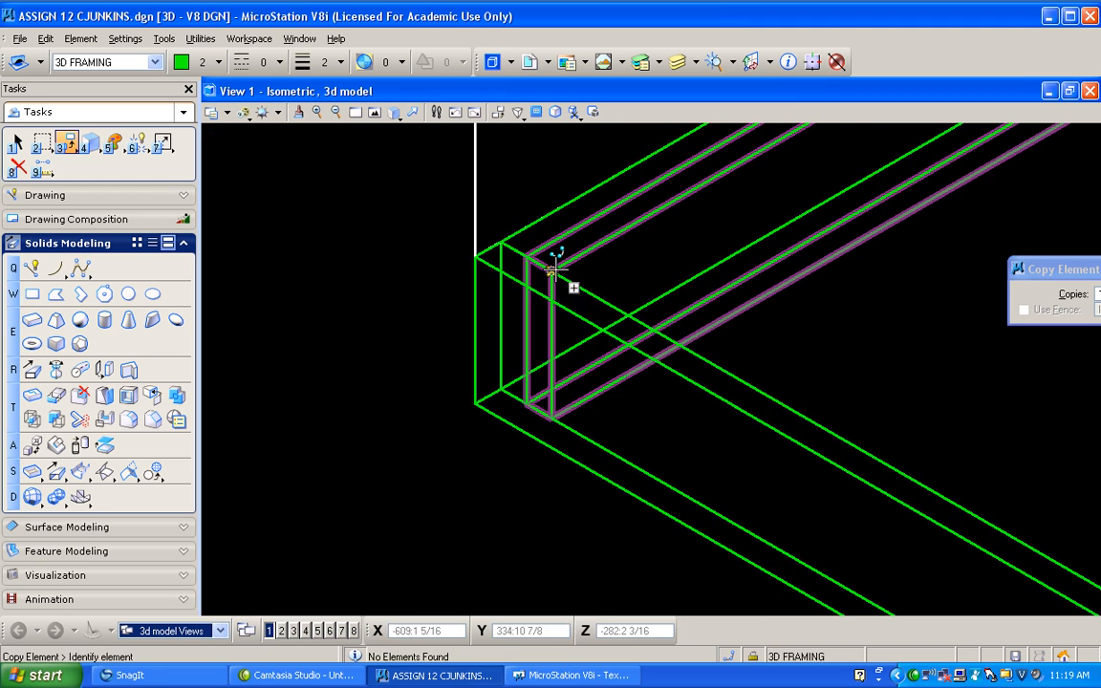
- Copy the inner short board to the opposite end of the frame, aligning it against the inner face of the single short board
{"action": "left_click", "coordinate": [554, 271]}
{"action": "scroll", "coordinate": [580, 276], "scroll_direction": "down", "scroll_amount": 5}
{"action": "scroll", "coordinate": [854, 435], "scroll_direction": "up", "scroll_amount": 6}
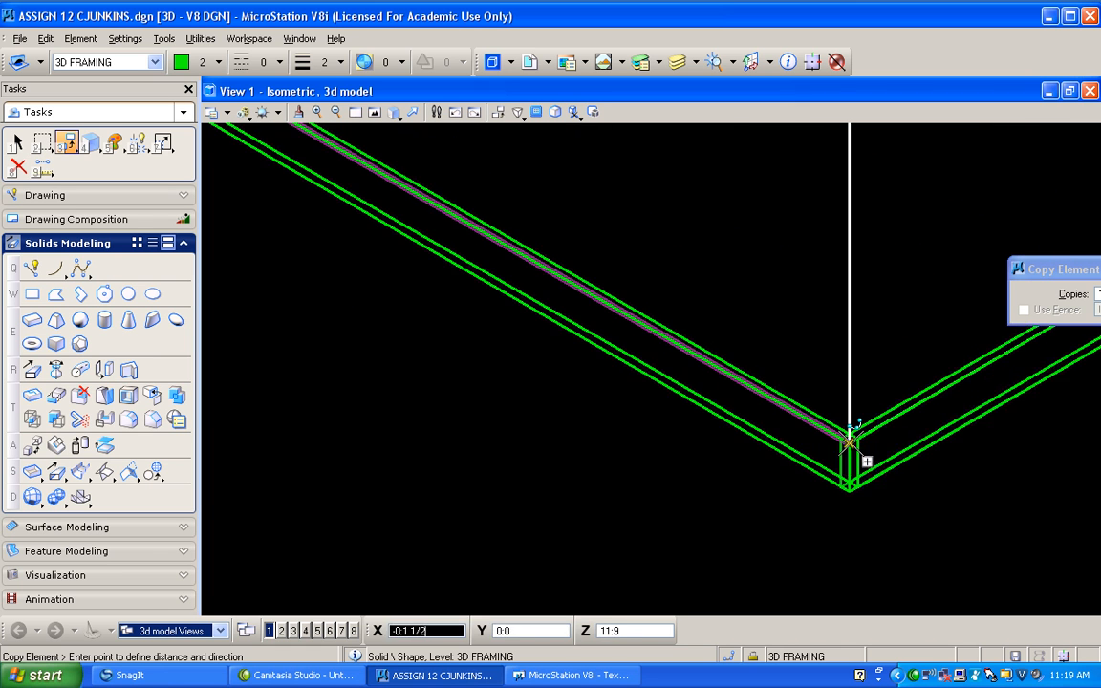
{"action": "scroll", "coordinate": [850, 421], "scroll_direction": "up", "scroll_amount": 2}
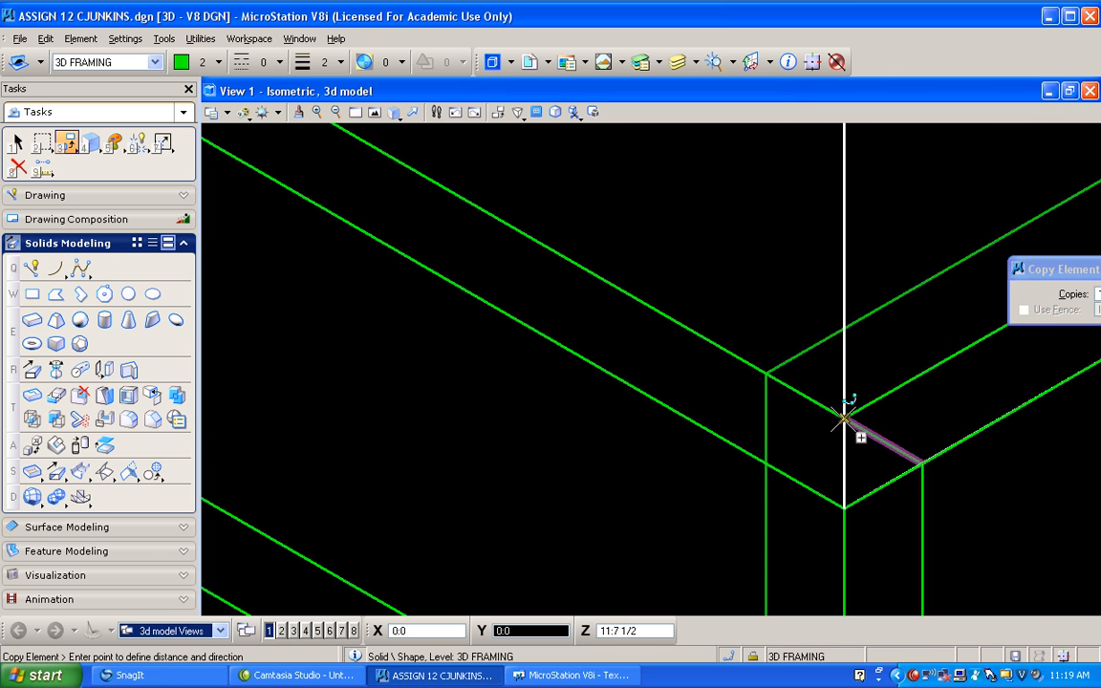
{"action": "left_click", "coordinate": [844, 418]}
{"action": "right_click", "coordinate": [765, 365]}
- Place a 1.5-inch-thick slab board 11:6 long against the back long board's inner face, spanning between the two inner short boards
{"action": "scroll", "coordinate": [727, 330], "scroll_direction": "down", "scroll_amount": 5}
{"action": "left_click_drag", "start_coordinate": [546, 351], "coordinate": [664, 255], "text": "shift"}
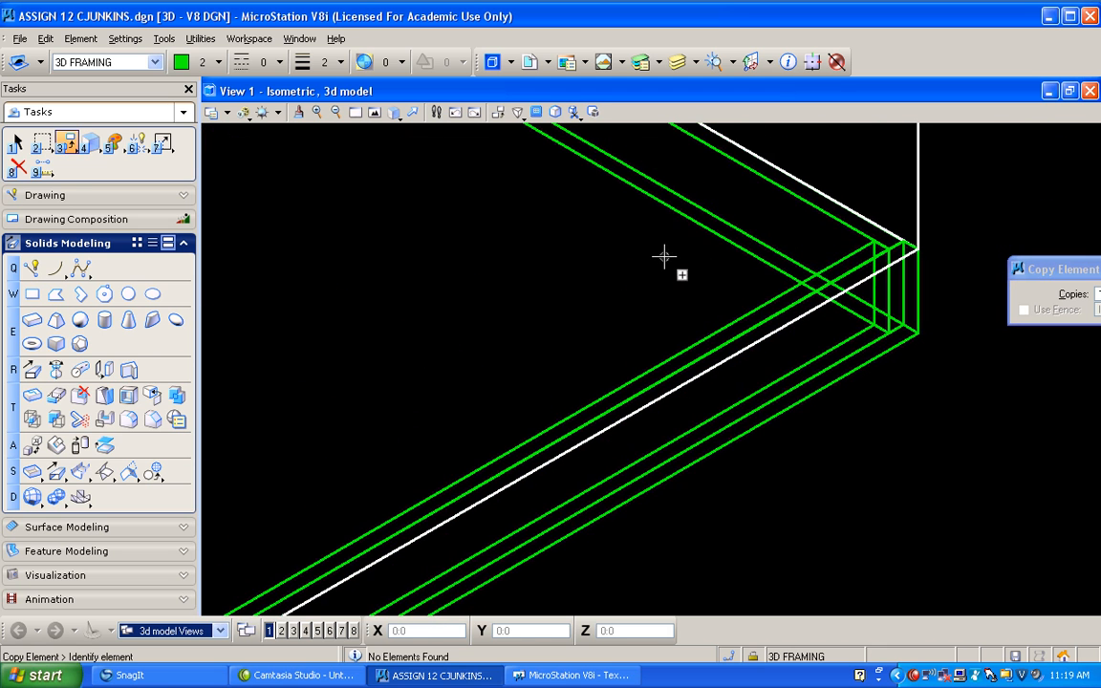
{"action": "scroll", "coordinate": [665, 256], "scroll_direction": "down", "scroll_amount": 2}
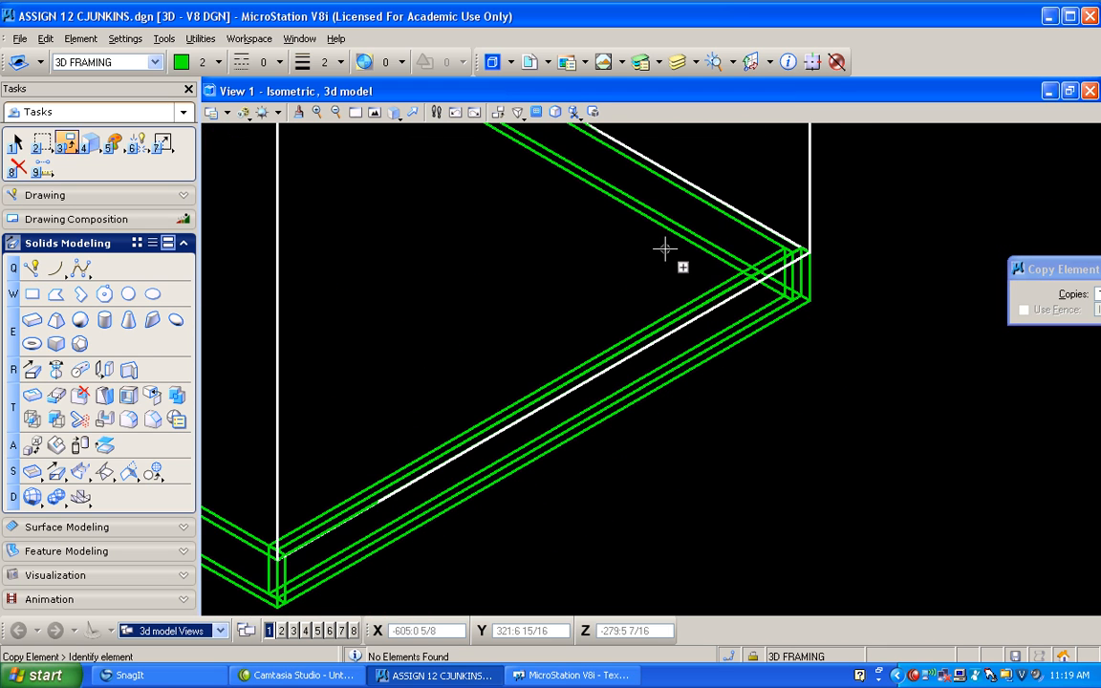
{"action": "scroll", "coordinate": [721, 220], "scroll_direction": "up", "scroll_amount": 2}
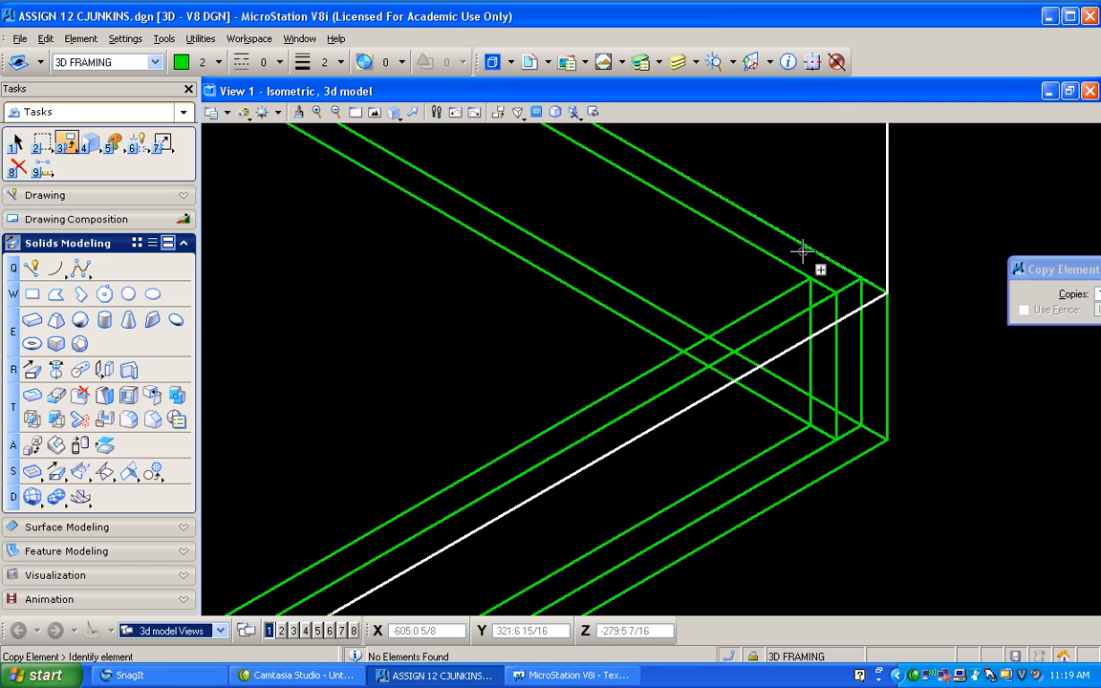
{"action": "left_click", "coordinate": [811, 278]}
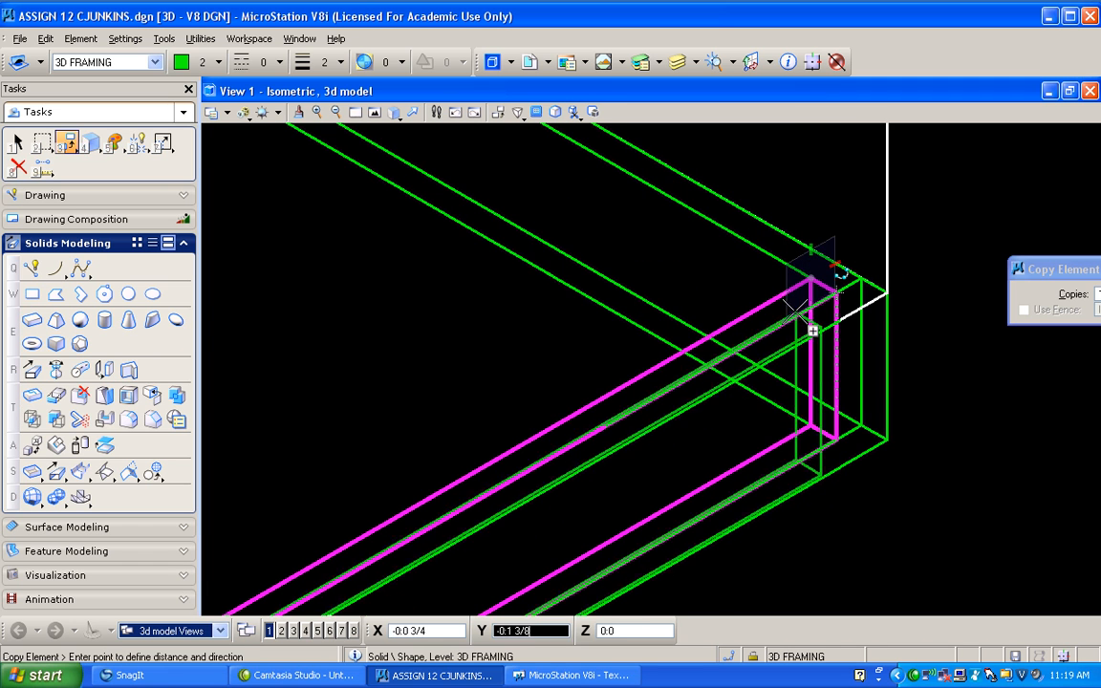
{"action": "left_click", "coordinate": [30, 324]}
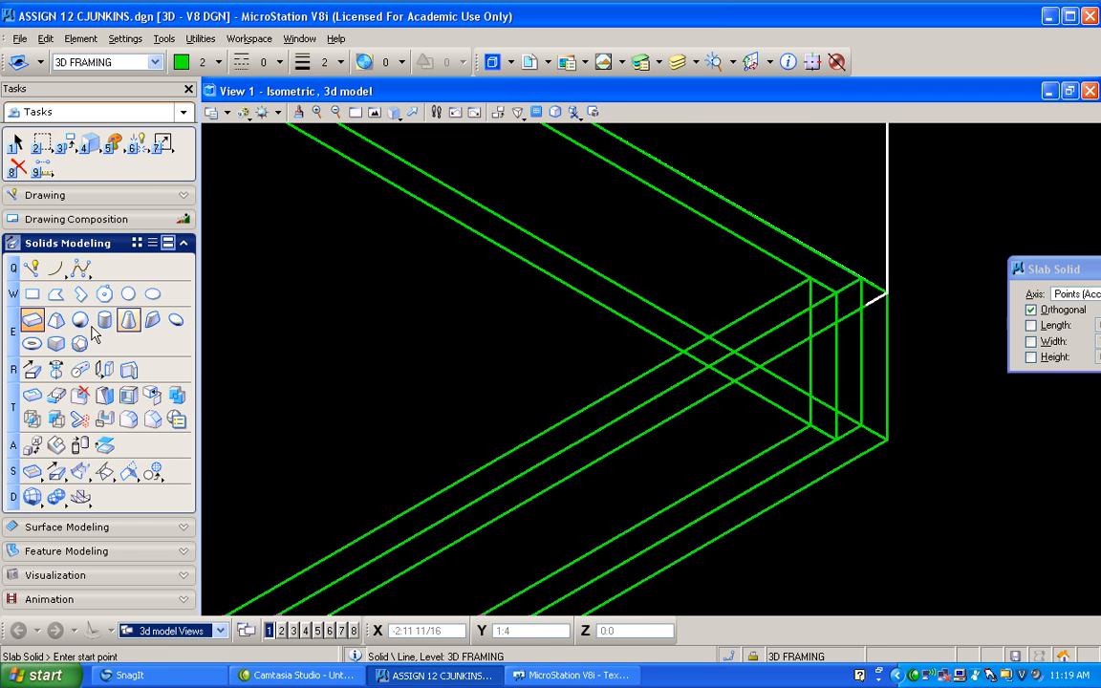
{"action": "left_click", "coordinate": [810, 277]}
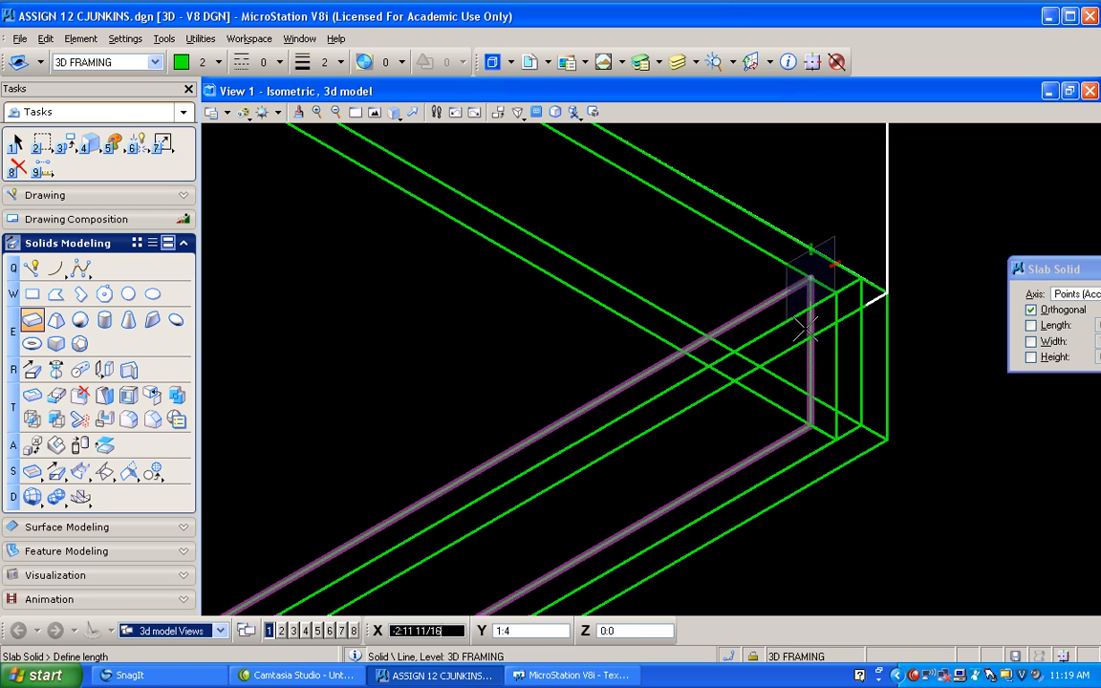
{"action": "left_click", "coordinate": [811, 424]}
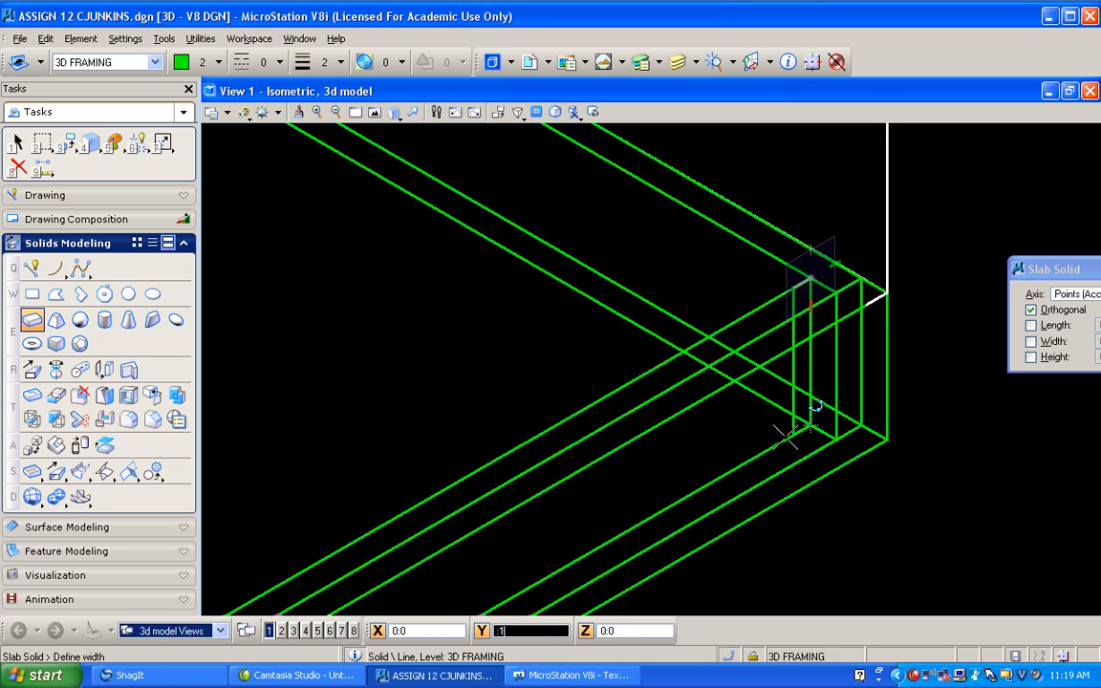
{"action": "type", "text": ":1.5"}
{"action": "left_click", "coordinate": [783, 435]}
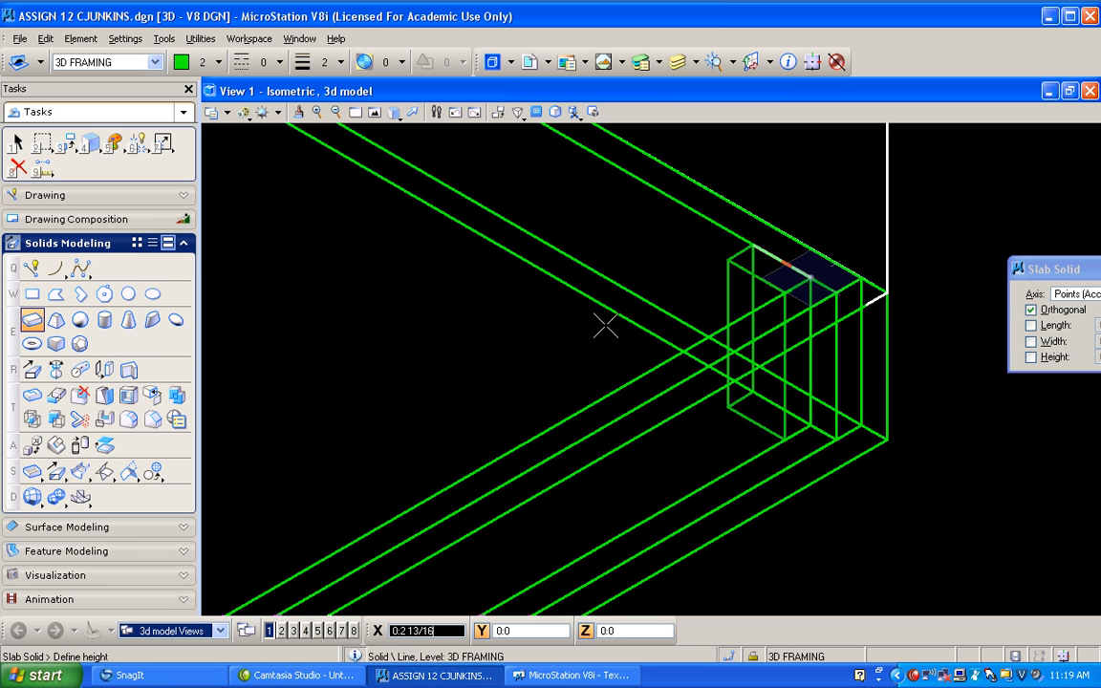
{"action": "middle_click_drag", "start_coordinate": [546, 290], "coordinate": [291, 145]}
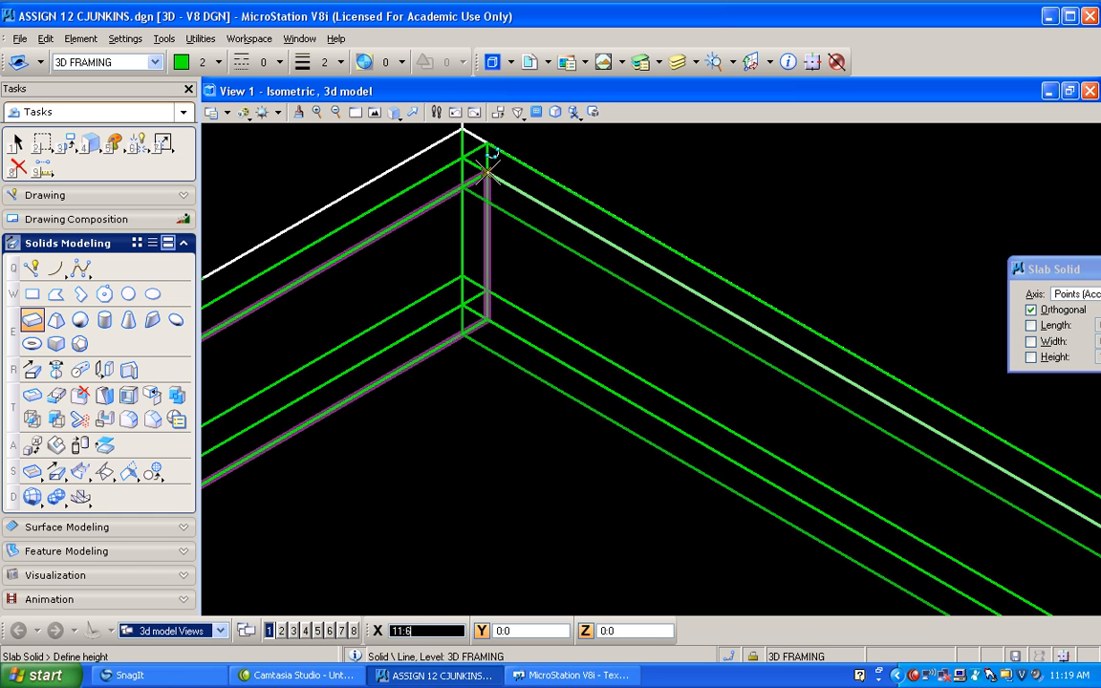
{"action": "left_click", "coordinate": [488, 170]}
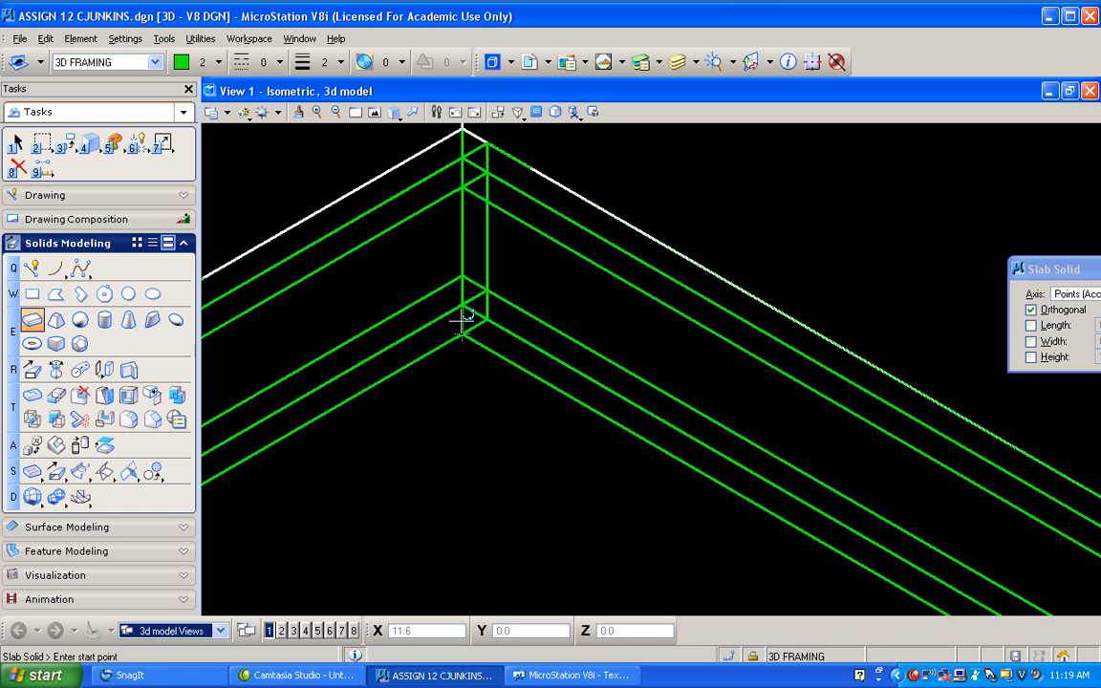
- Copy the inner long board to the front side, aligning it against the front long board's inner face at the inner short board's corner
{"action": "scroll", "coordinate": [462, 323], "scroll_direction": "down", "scroll_amount": 5}
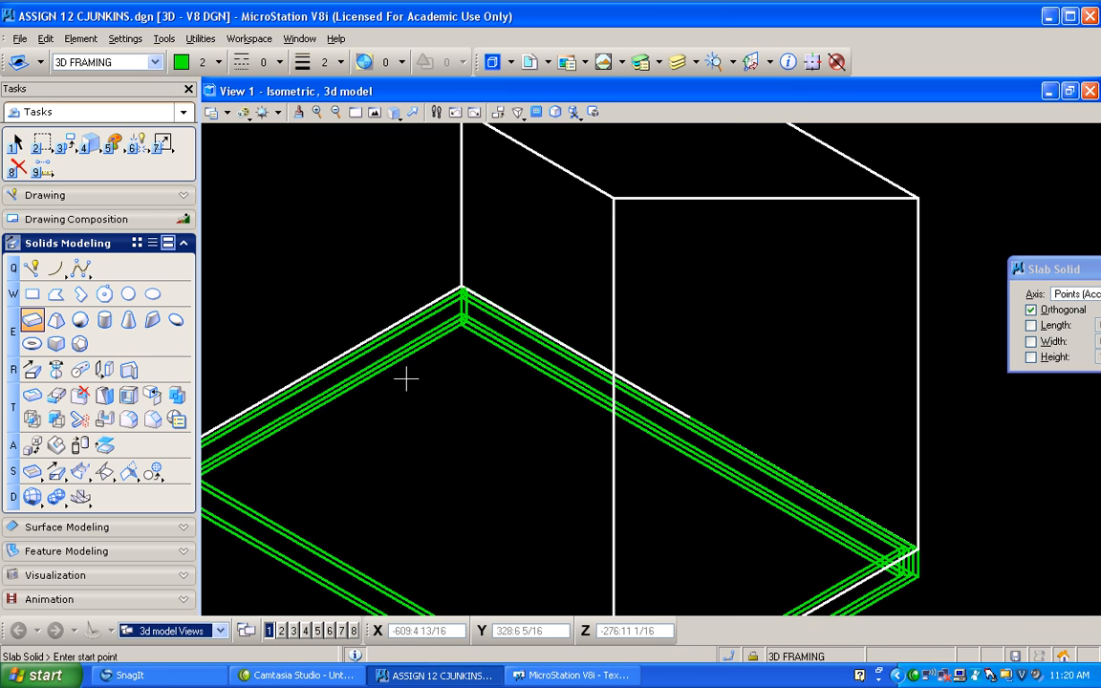
{"action": "scroll", "coordinate": [412, 377], "scroll_direction": "down", "scroll_amount": 3}
{"action": "scroll", "coordinate": [363, 410], "scroll_direction": "up", "scroll_amount": 3}
{"action": "scroll", "coordinate": [481, 427], "scroll_direction": "down", "scroll_amount": 2}
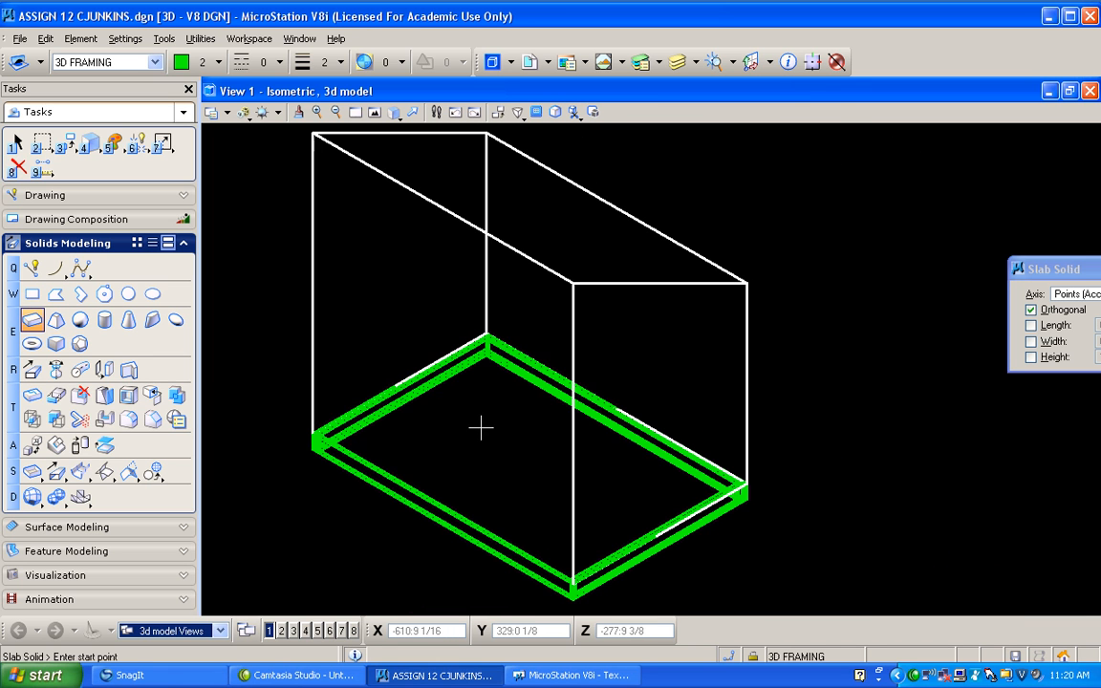
{"action": "scroll", "coordinate": [489, 280], "scroll_direction": "up", "scroll_amount": 5}
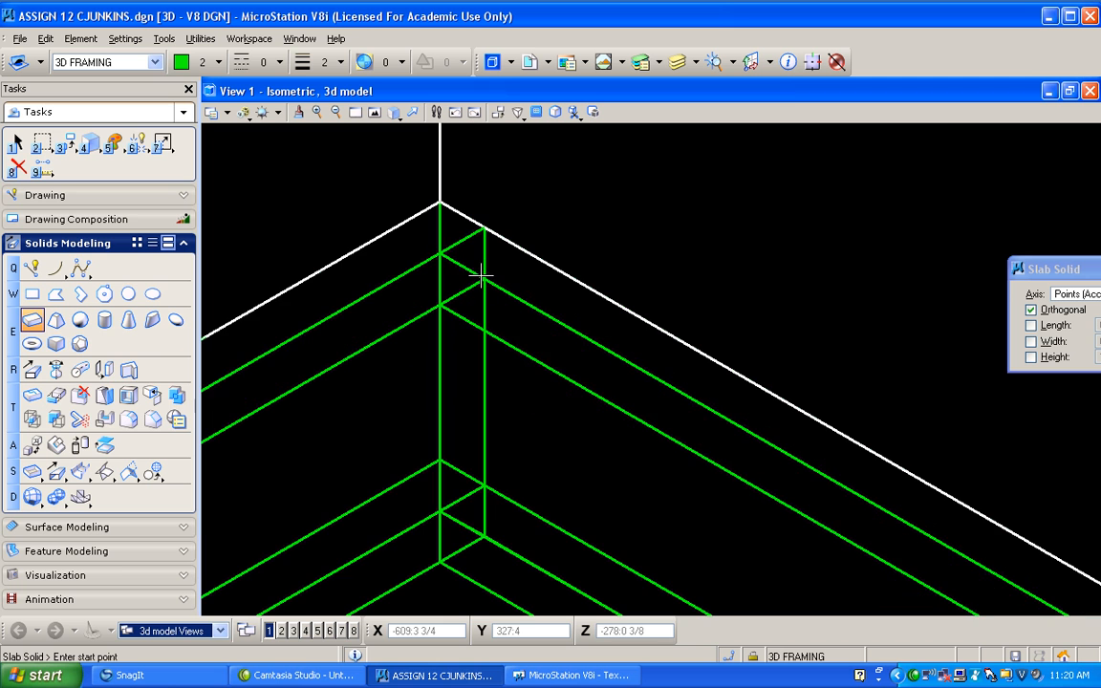
{"action": "left_click", "coordinate": [60, 143]}
{"action": "left_click", "coordinate": [120, 152]}
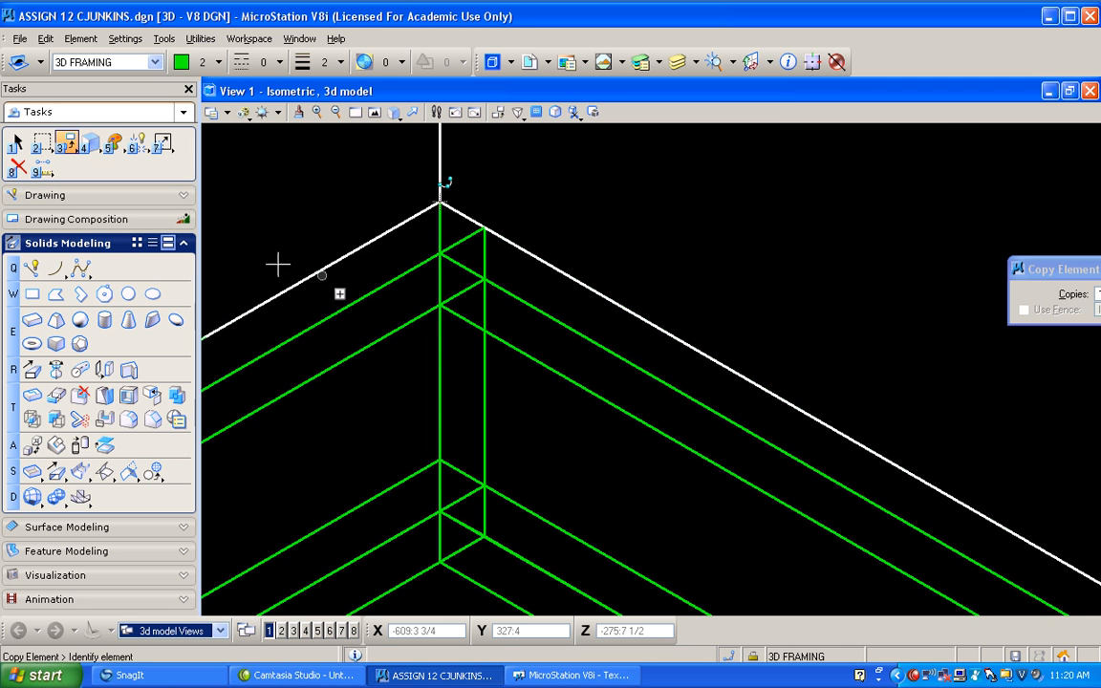
{"action": "left_click", "coordinate": [443, 307]}
{"action": "scroll", "coordinate": [443, 314], "scroll_direction": "down", "scroll_amount": 2}
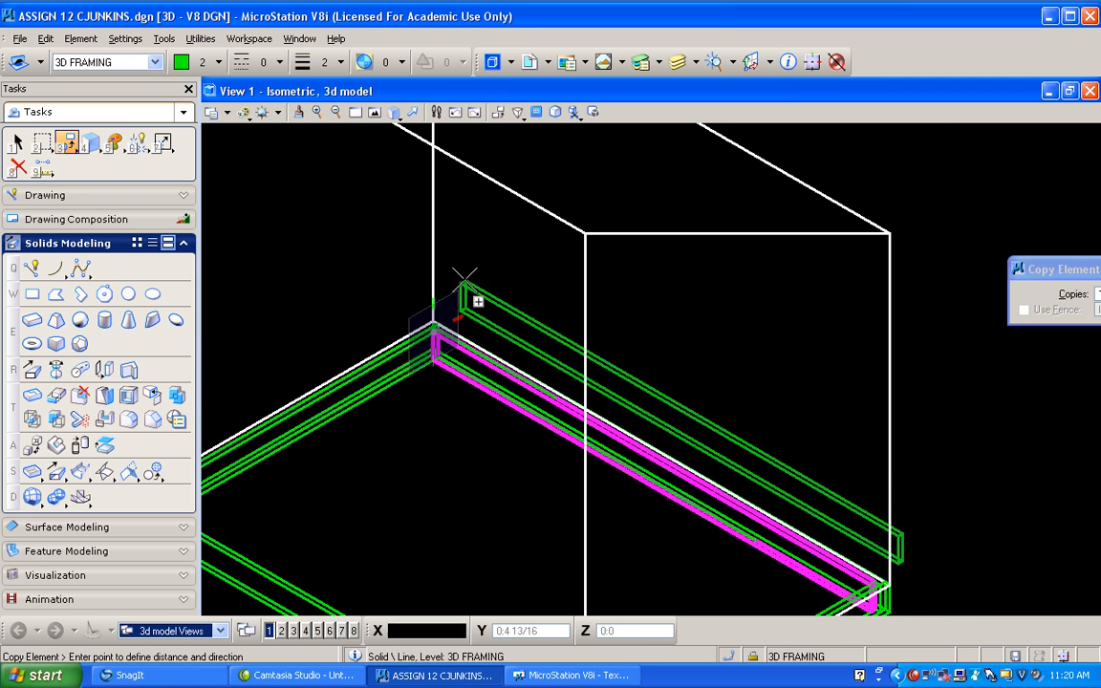
{"action": "scroll", "coordinate": [354, 330], "scroll_direction": "up", "scroll_amount": 5}
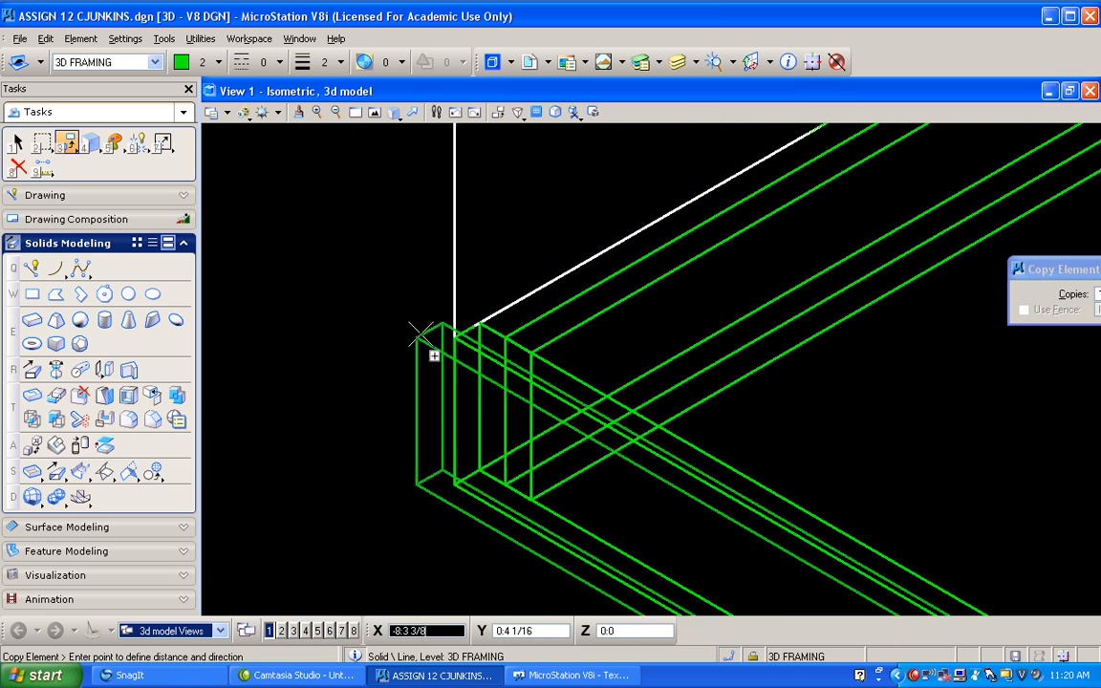
{"action": "right_click", "coordinate": [529, 353]}
- Check the alignment of the doubled frame boards in the Top view and return to the Isometric view
{"action": "scroll", "coordinate": [528, 302], "scroll_direction": "down", "scroll_amount": 5}
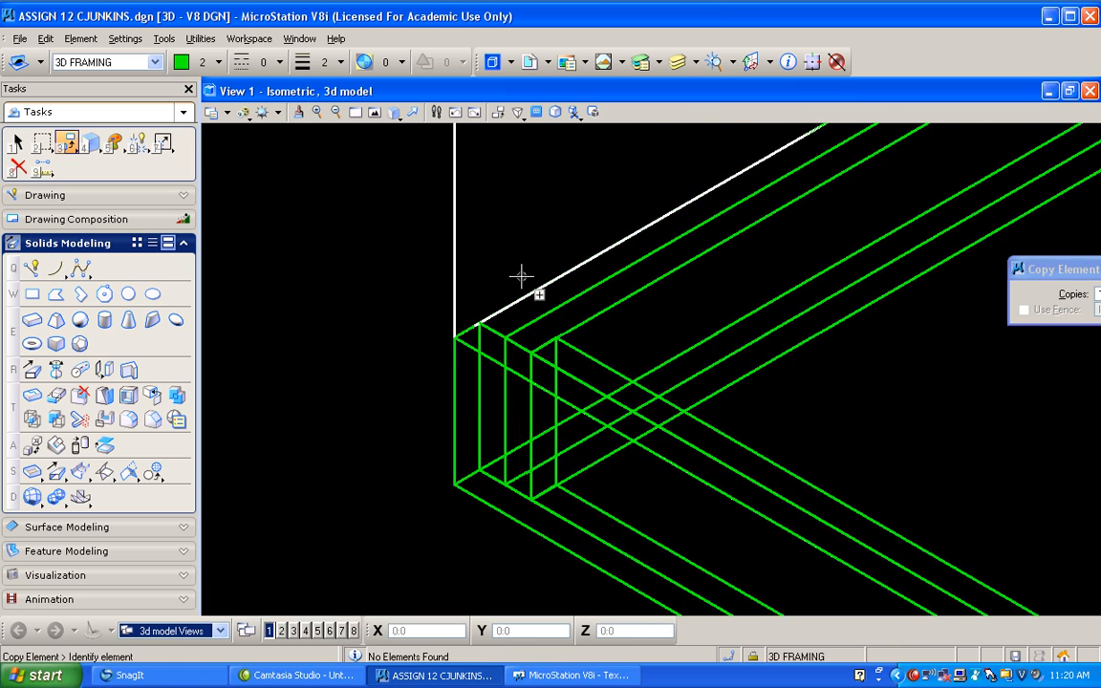
{"action": "scroll", "coordinate": [690, 246], "scroll_direction": "up", "scroll_amount": 5}
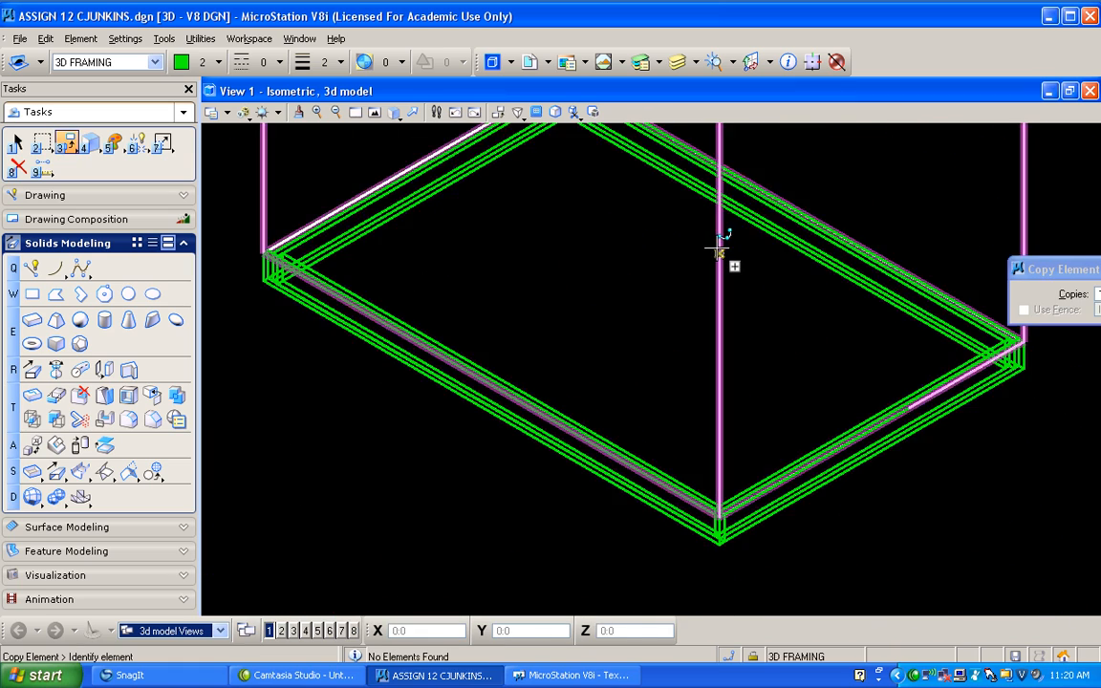
{"action": "left_click", "coordinate": [396, 113]}
{"action": "left_click", "coordinate": [438, 154]}
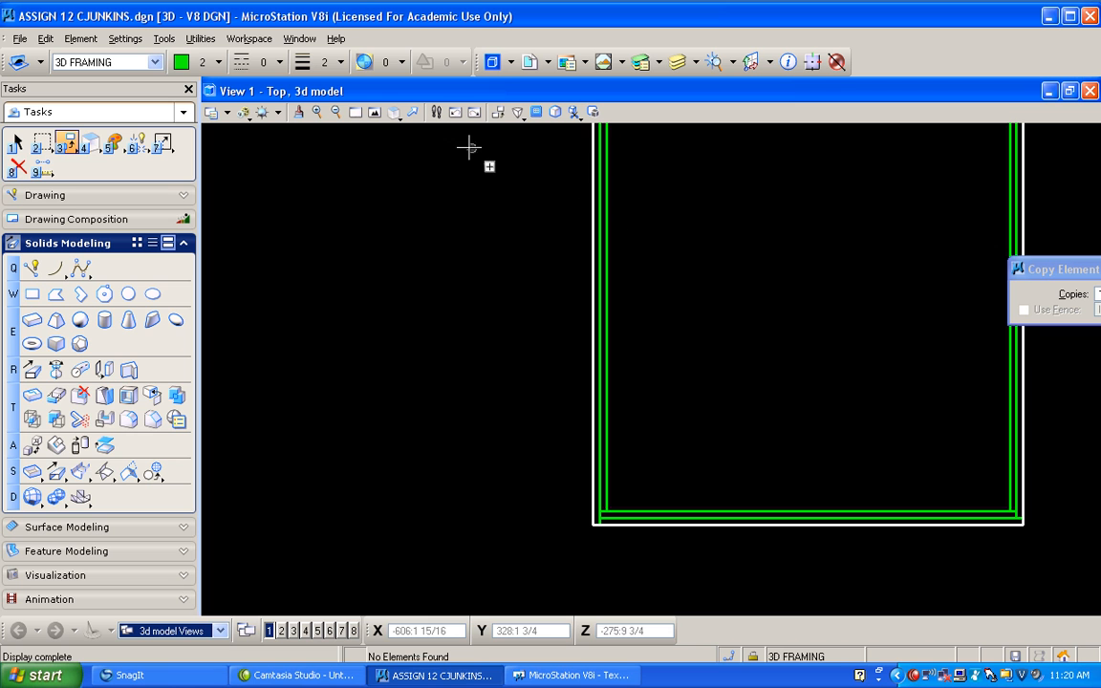
{"action": "left_click", "coordinate": [396, 113]}
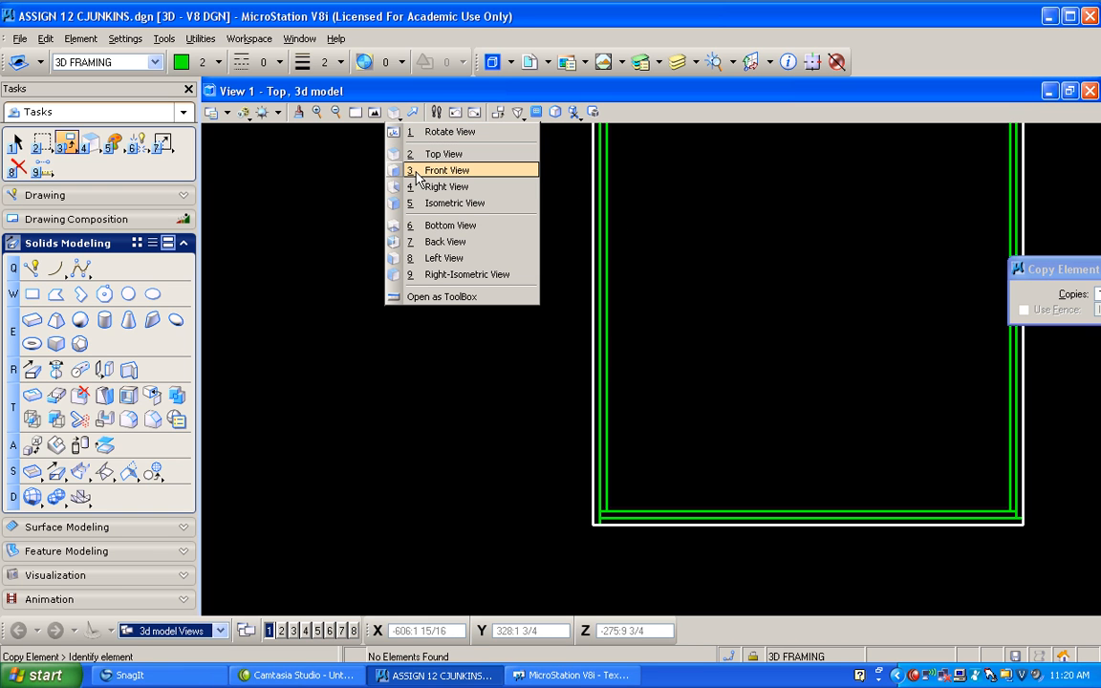
{"action": "left_click", "coordinate": [425, 203]}
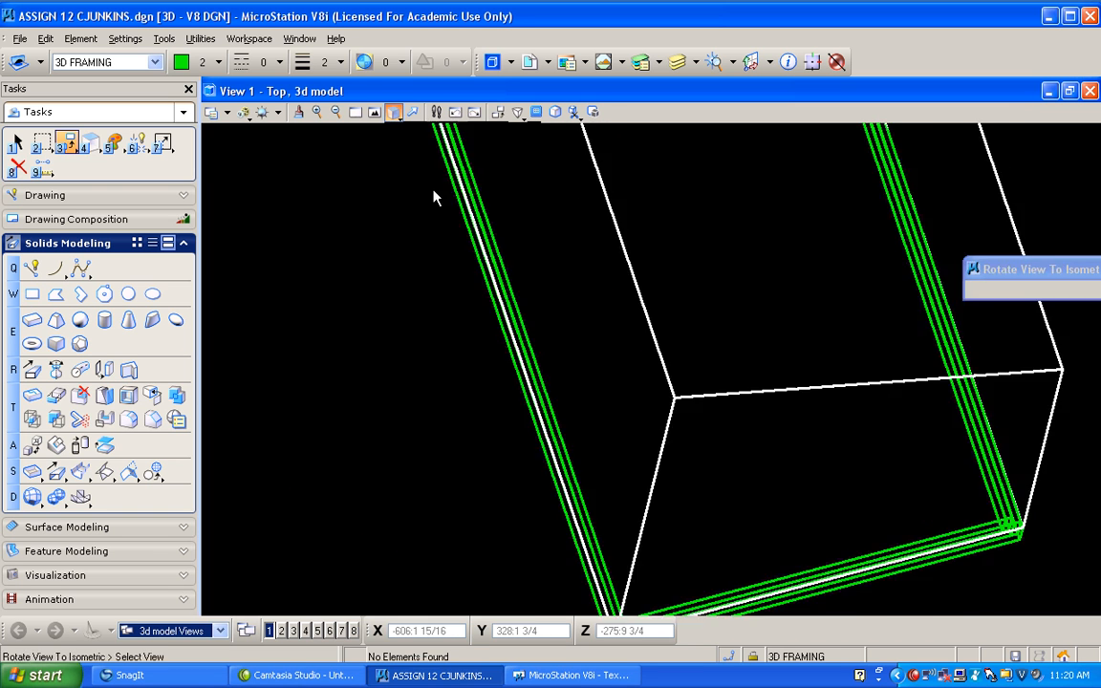
- Turn off the display of the 3D BUILDING SHAPE level to isolate the floor frame
{"action": "left_click", "coordinate": [140, 63]}
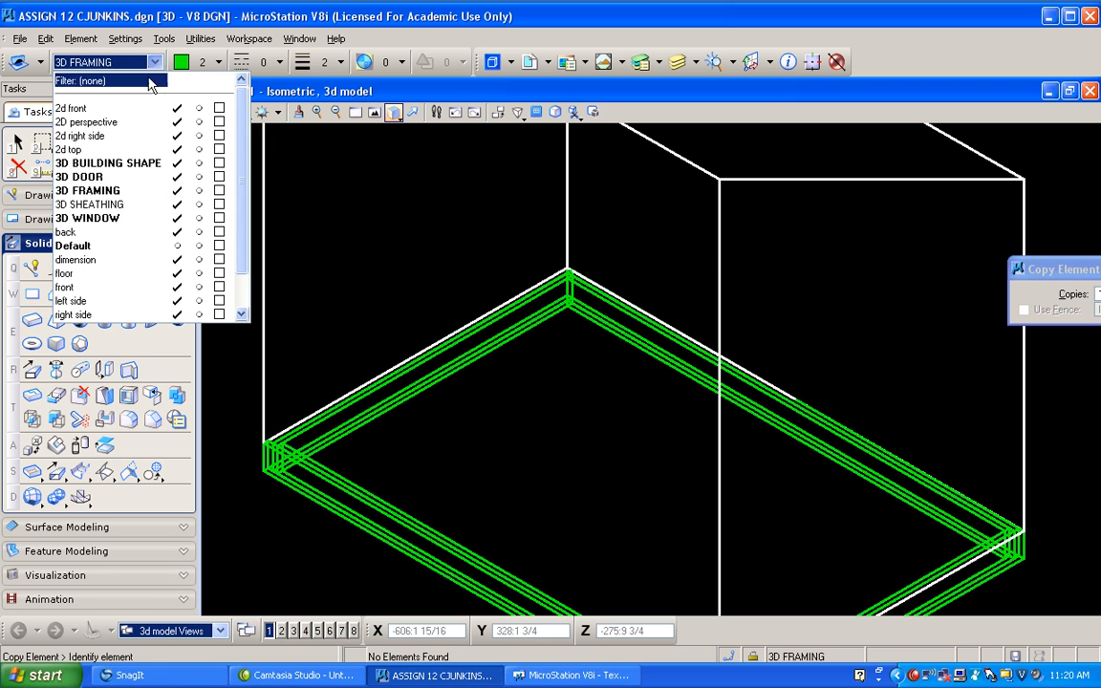
{"action": "left_click", "coordinate": [177, 164]}
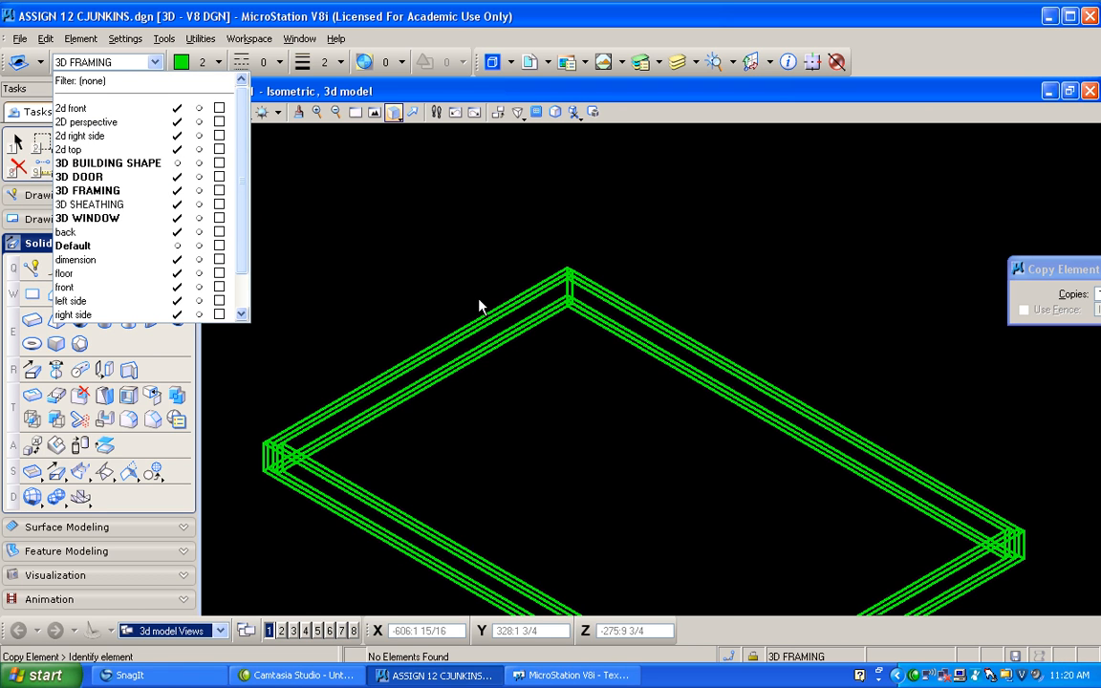
{"action": "left_click", "coordinate": [352, 258]}
{"action": "scroll", "coordinate": [582, 396], "scroll_direction": "down", "scroll_amount": 2}
{"action": "scroll", "coordinate": [597, 464], "scroll_direction": "up", "scroll_amount": 3}
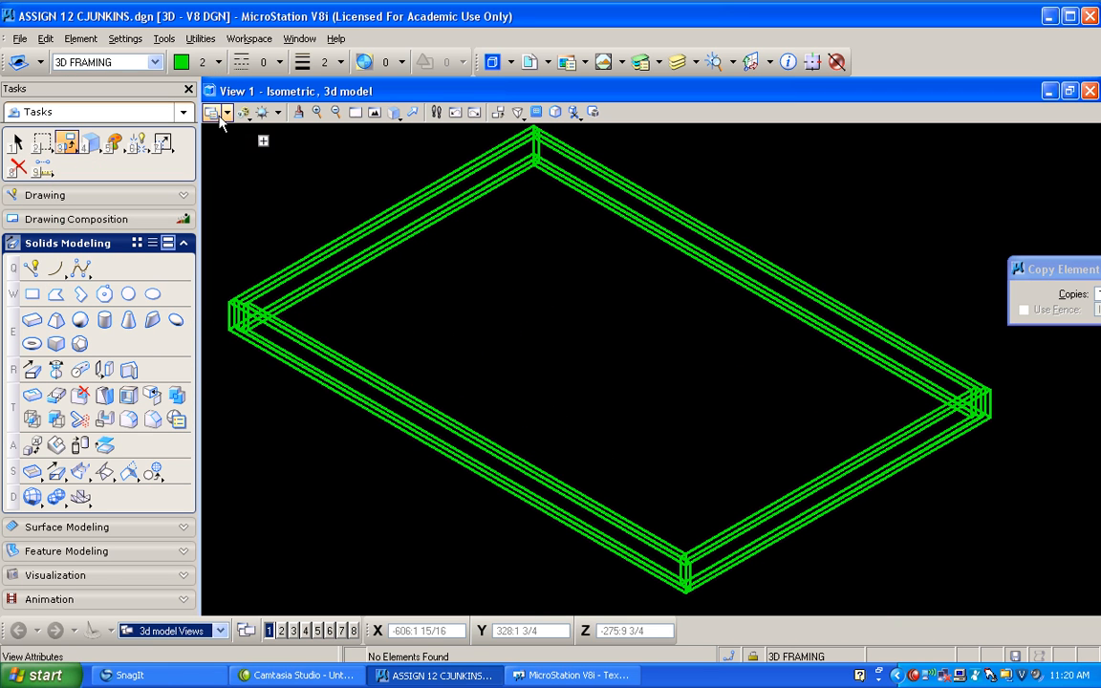
- Inspect the floor frame in the Illustration With Shadows display style, then restore the Wireframe style
{"action": "left_click", "coordinate": [277, 112]}
{"action": "left_click", "coordinate": [246, 156]}
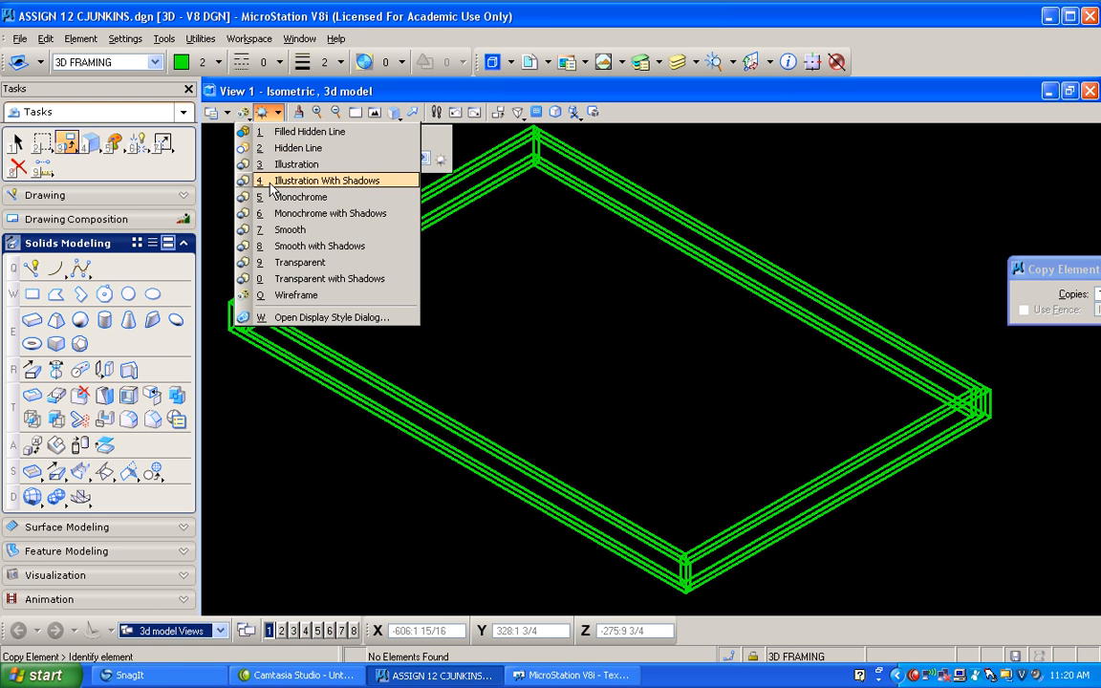
{"action": "left_click", "coordinate": [270, 181]}
{"action": "left_click", "coordinate": [273, 180]}
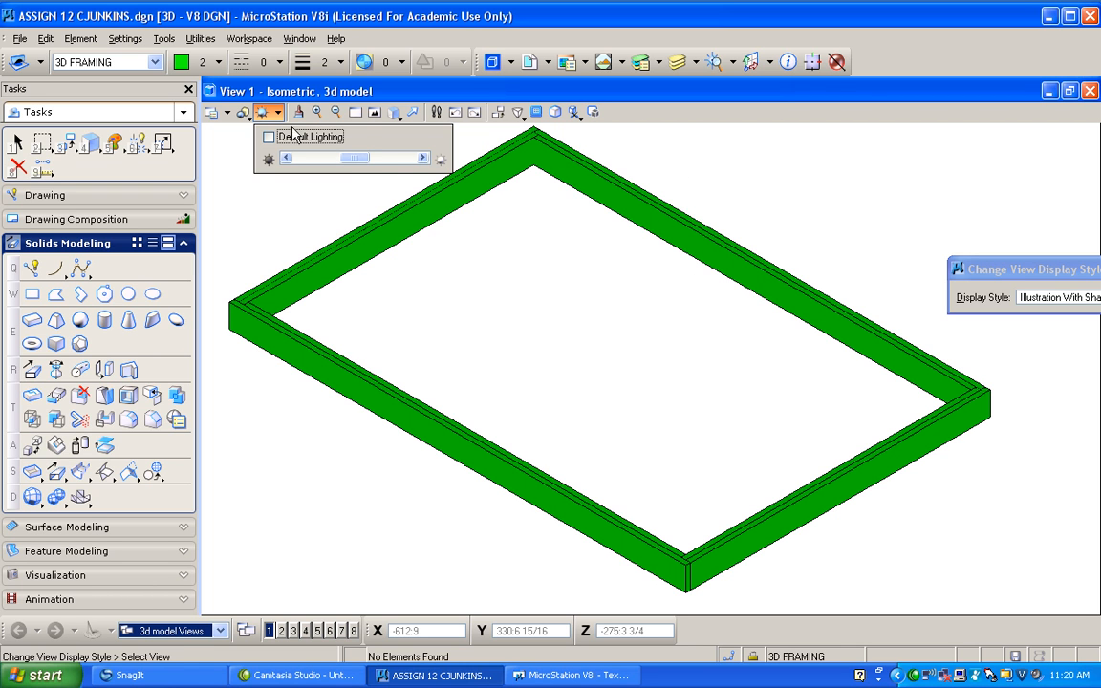
{"action": "left_click", "coordinate": [243, 113]}
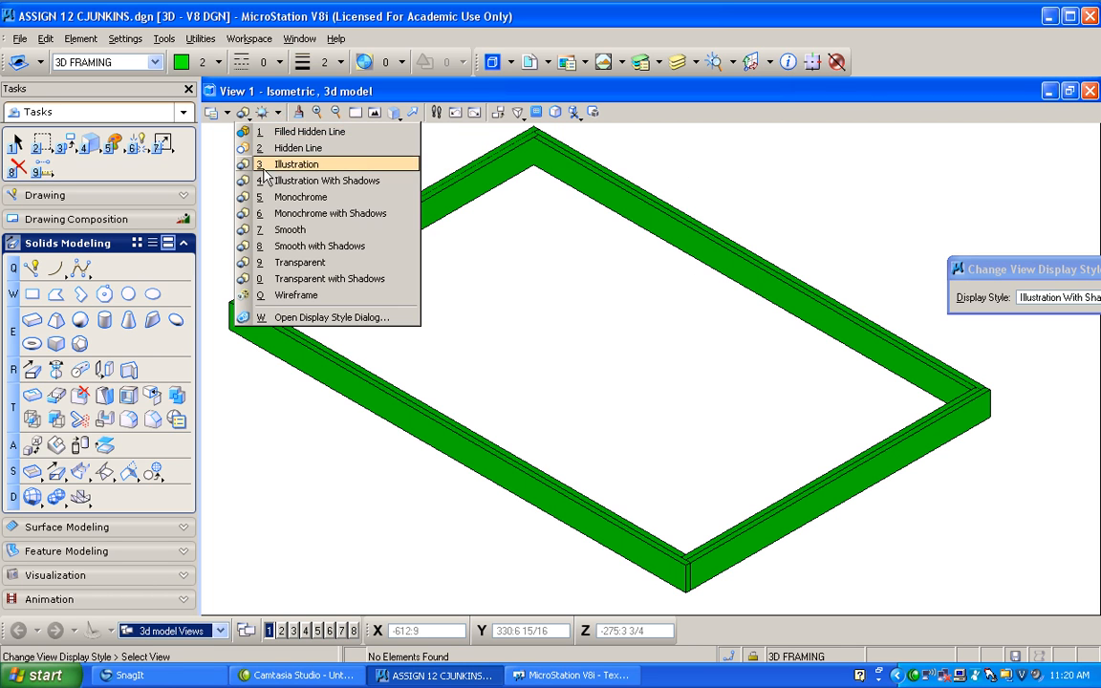
{"action": "left_click", "coordinate": [287, 297]}
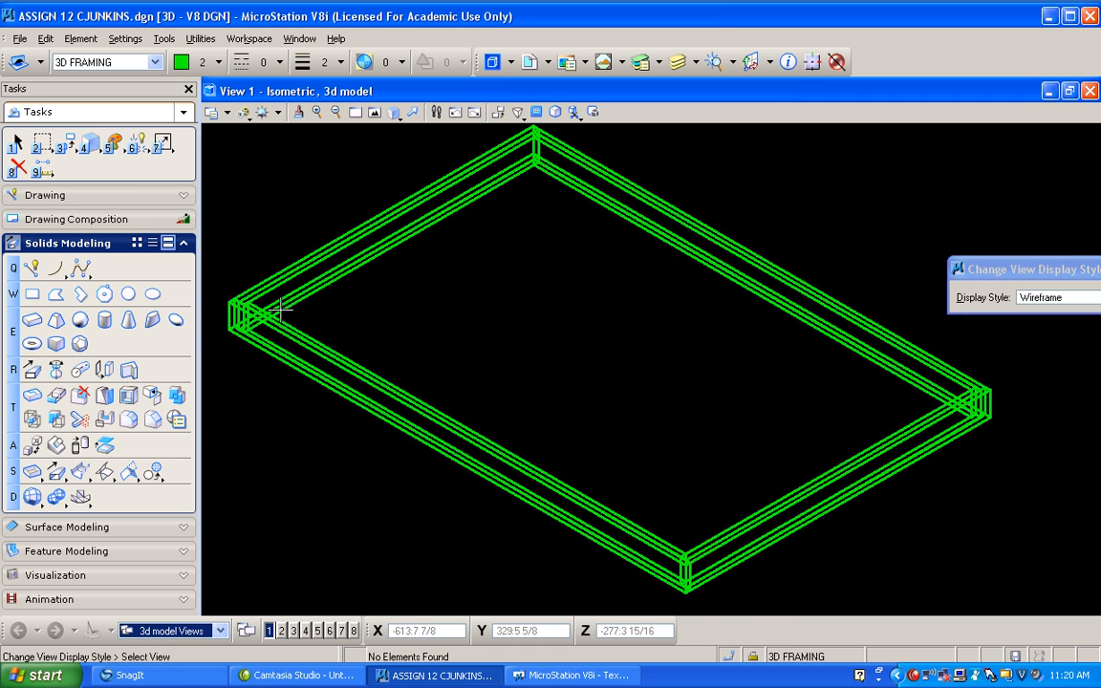
- Model a joist as a slab solid against the inner back-left short board, matching its height, 7:6 long between the inner long boards and :1.5 thick
{"action": "scroll", "coordinate": [279, 306], "scroll_direction": "up", "scroll_amount": 3}
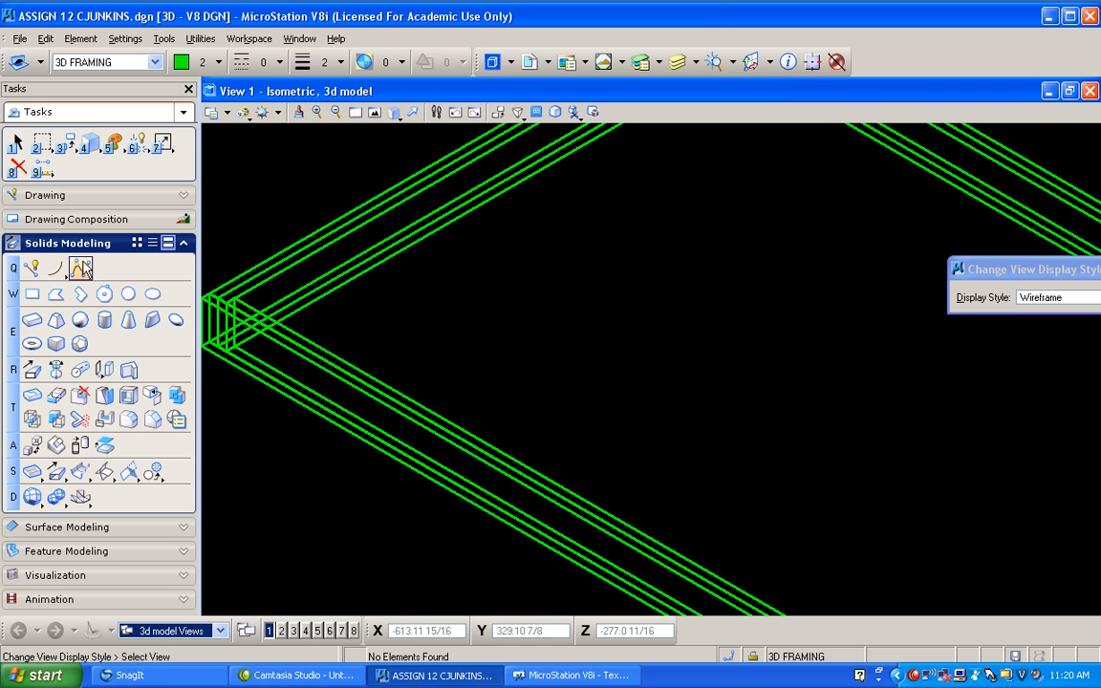
{"action": "left_click", "coordinate": [32, 319]}
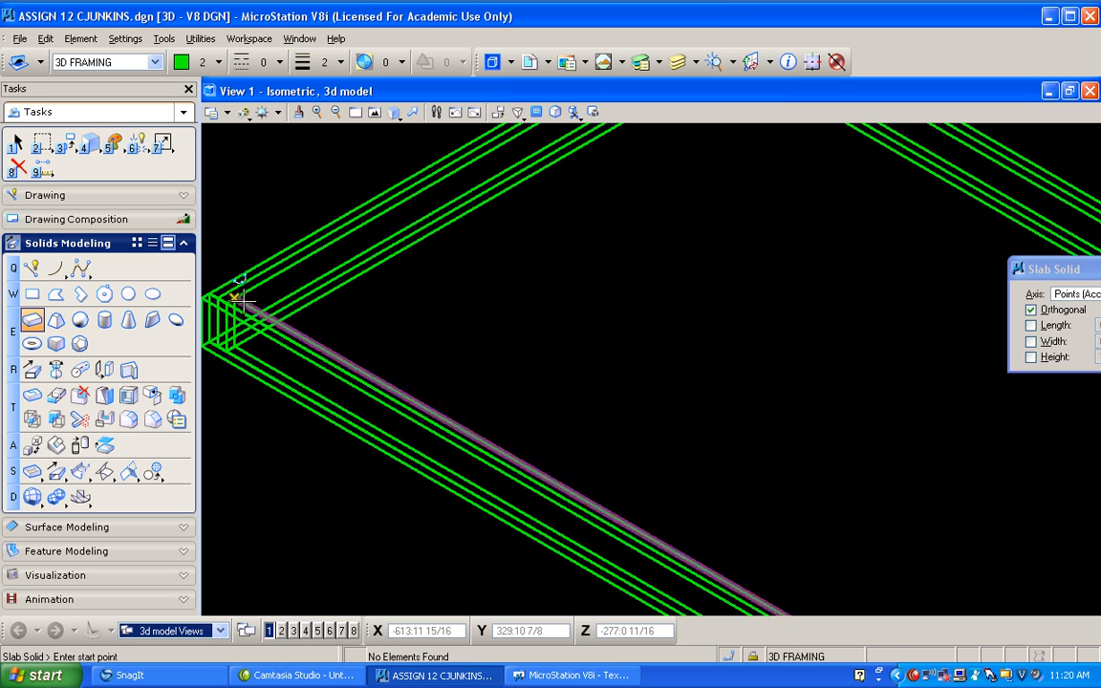
{"action": "left_click", "coordinate": [220, 280]}
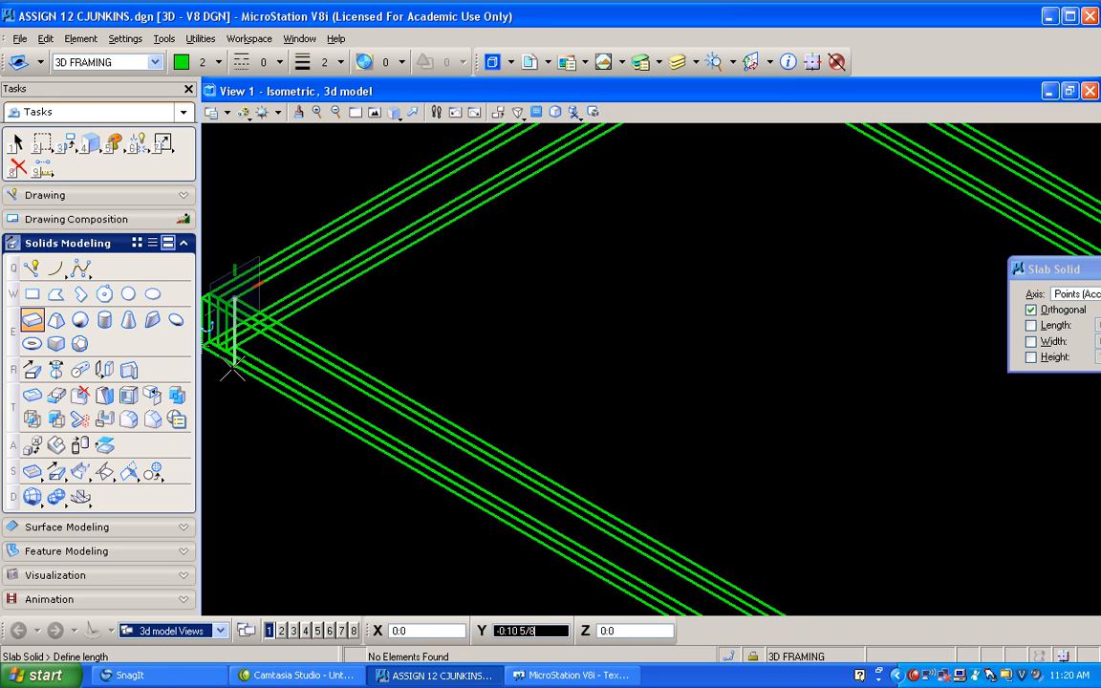
{"action": "left_click", "coordinate": [234, 330]}
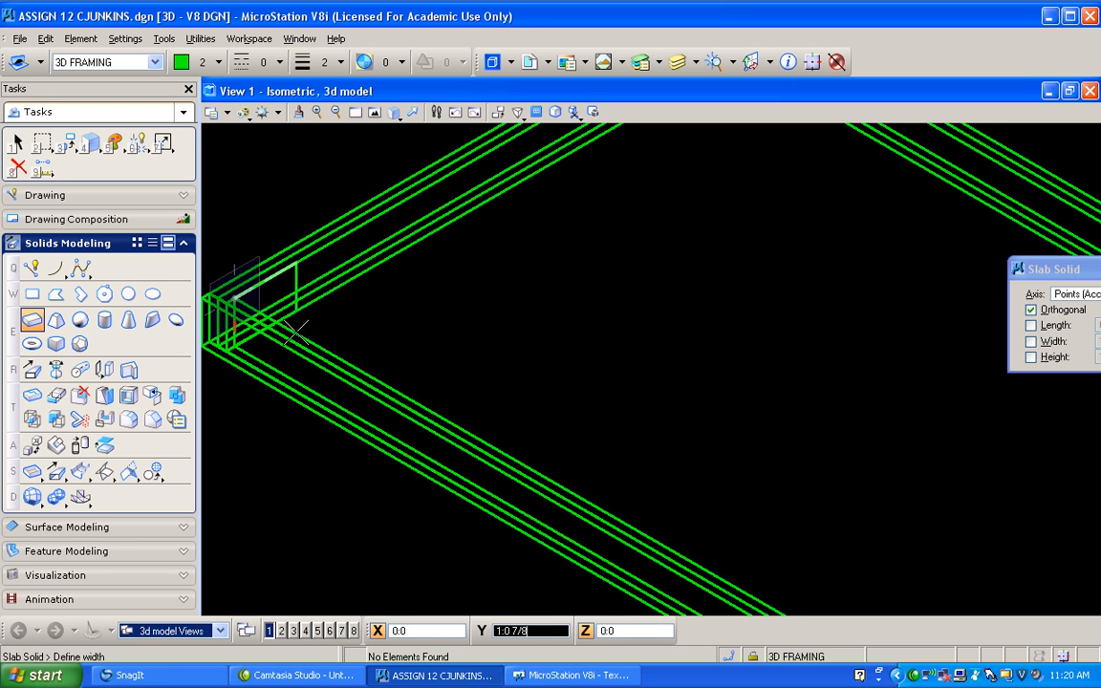
{"action": "scroll", "coordinate": [418, 158], "scroll_direction": "up", "scroll_amount": 3}
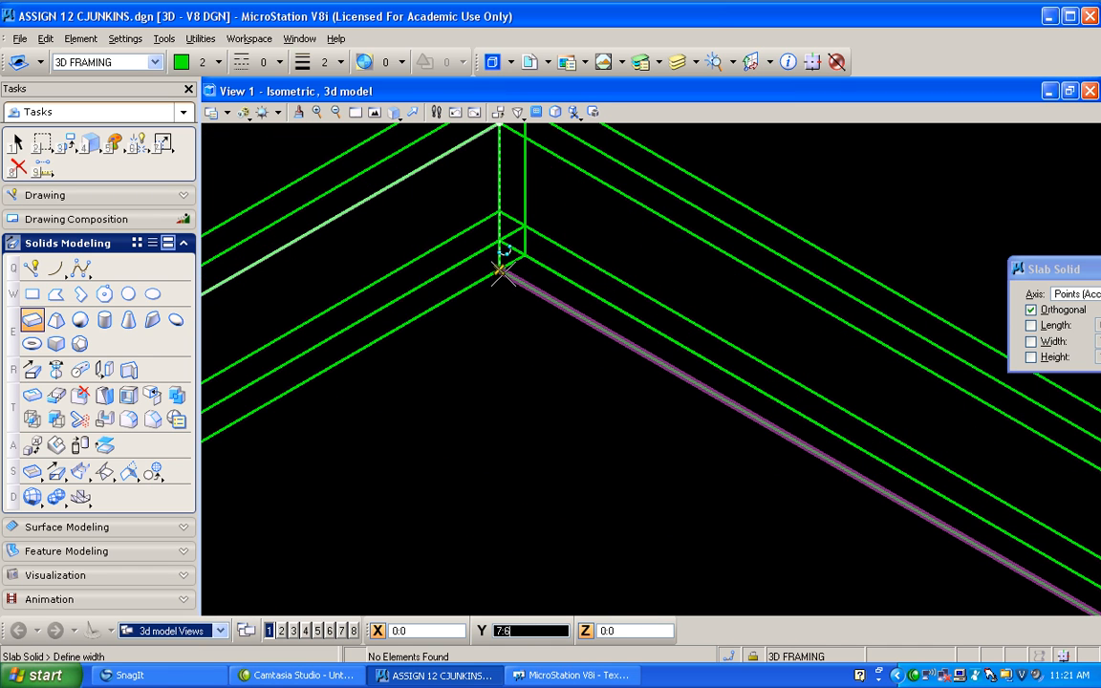
{"action": "left_click", "coordinate": [500, 270]}
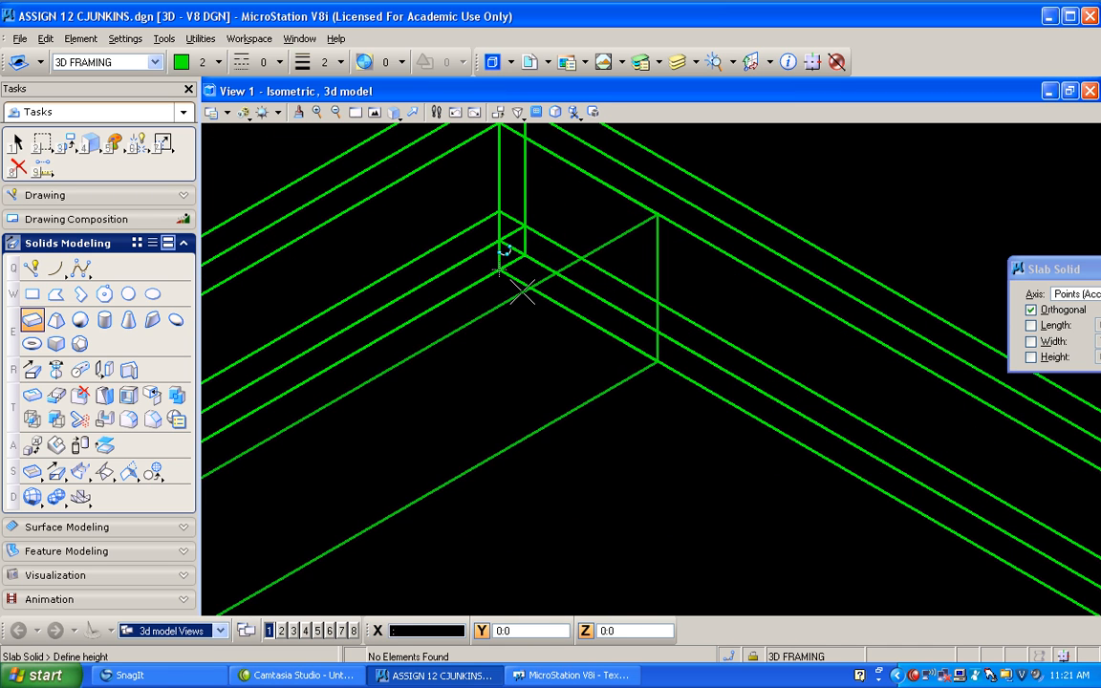
{"action": "type", "text": ":1"}
{"action": "left_click", "coordinate": [516, 277]}
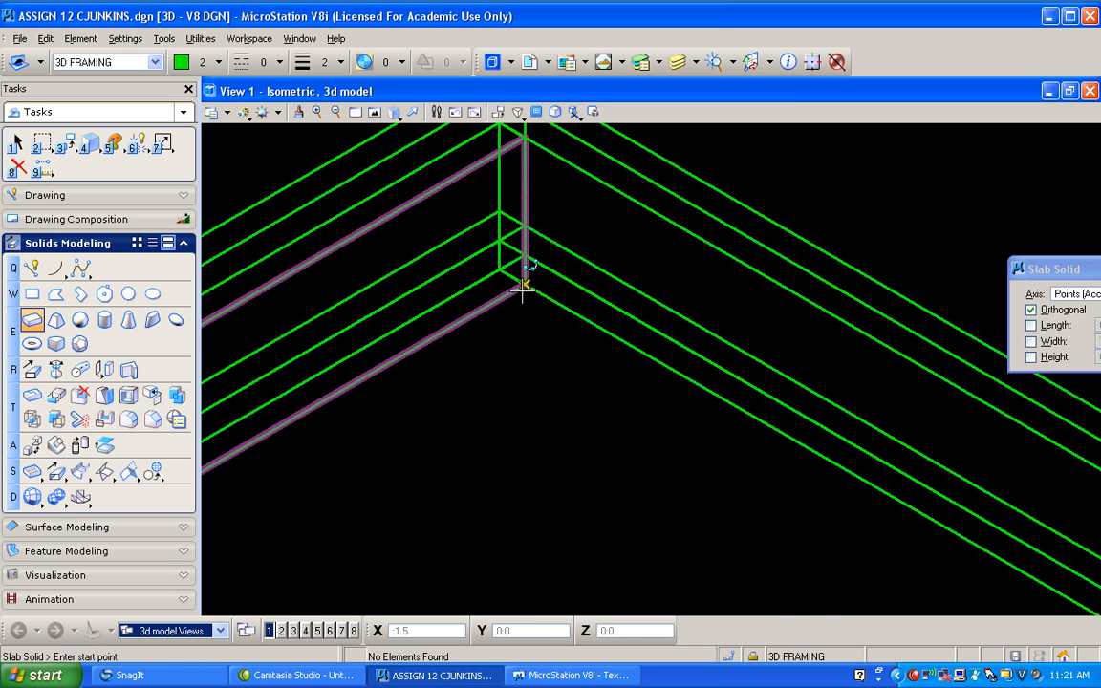
- Draw a vertical reference line about 1:4 tall on the back long board's top edge, 1:4 from the frame's rear outer corner
{"action": "scroll", "coordinate": [514, 282], "scroll_direction": "down", "scroll_amount": 3}
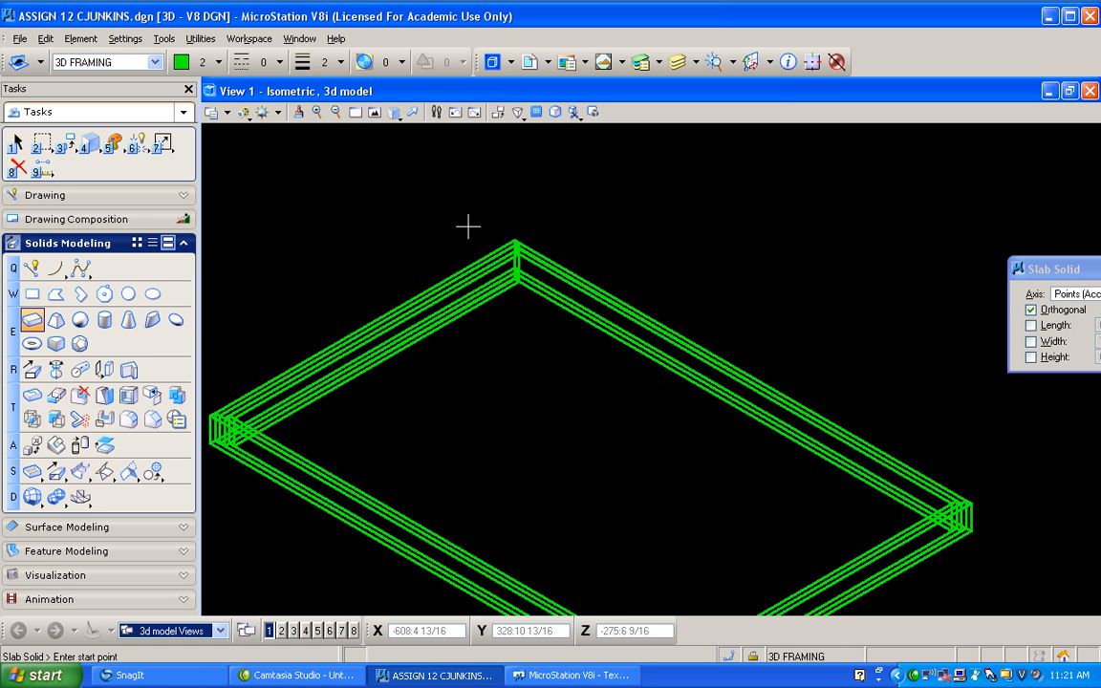
{"action": "left_click", "coordinate": [31, 269]}
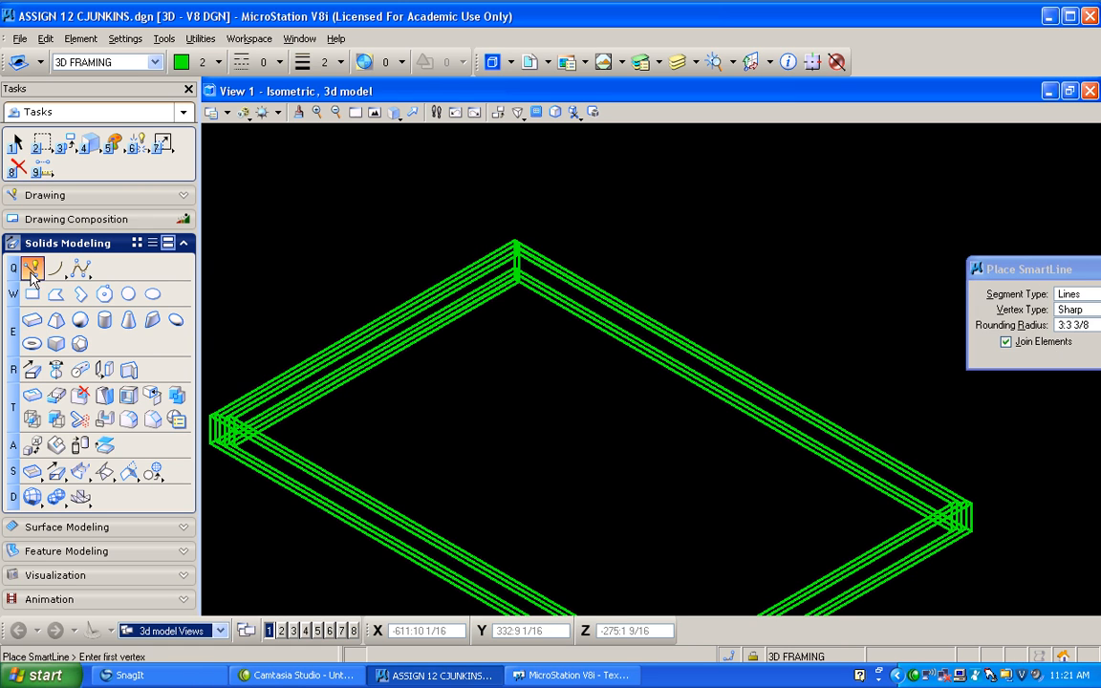
{"action": "left_click", "coordinate": [515, 235]}
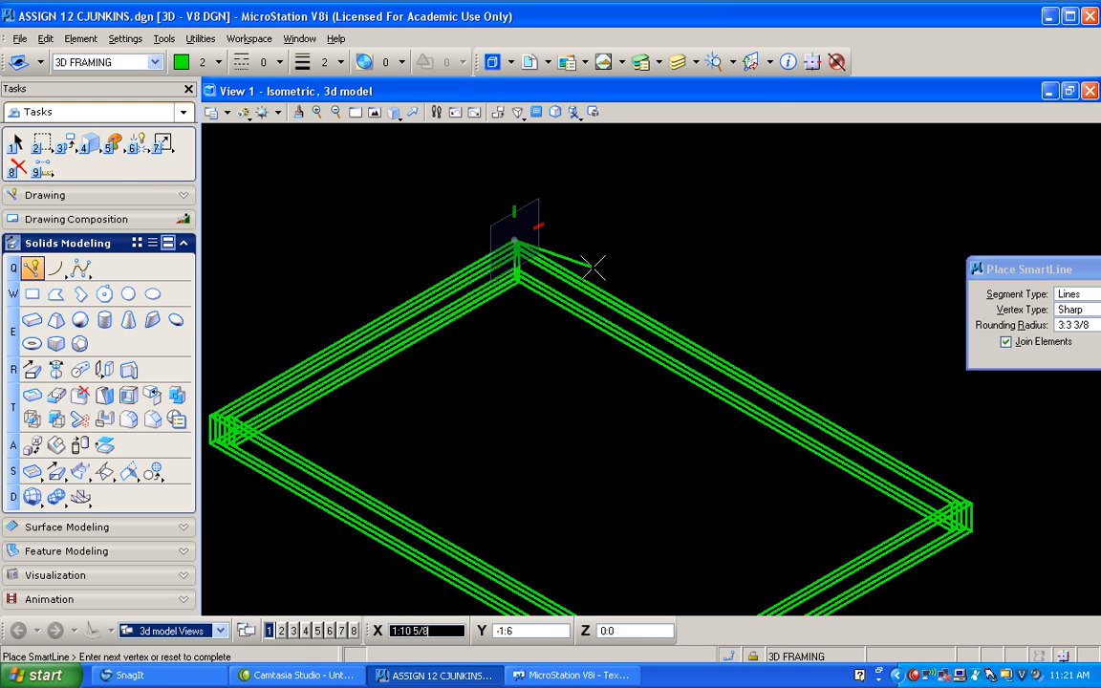
{"action": "key", "text": "s"}
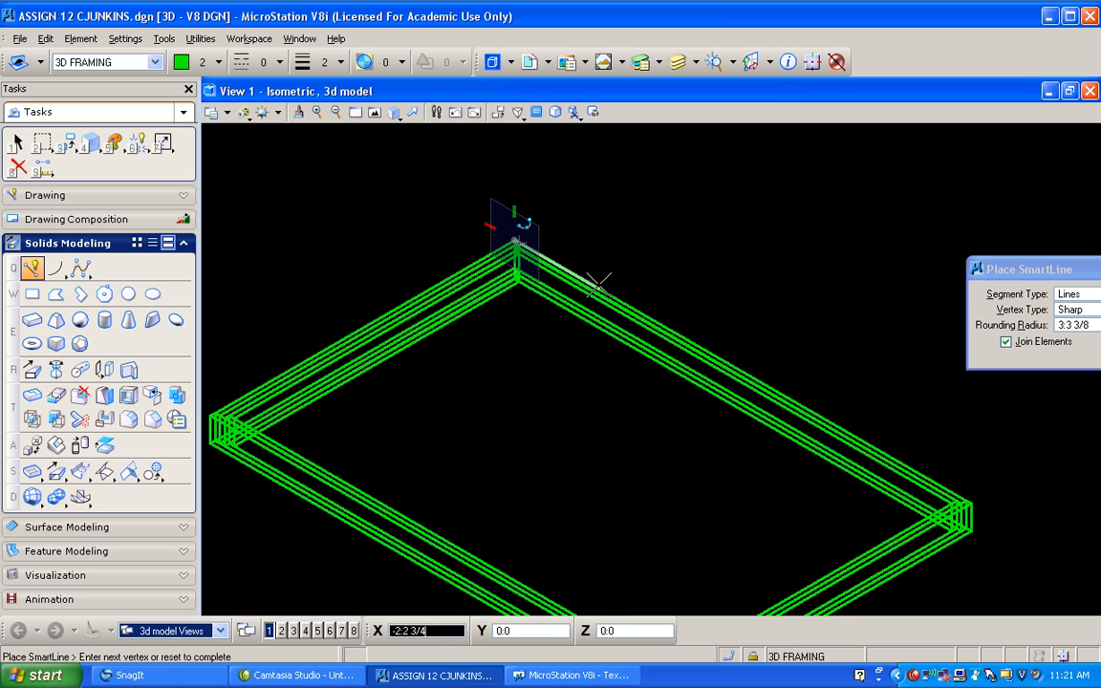
{"action": "right_click", "coordinate": [535, 227]}
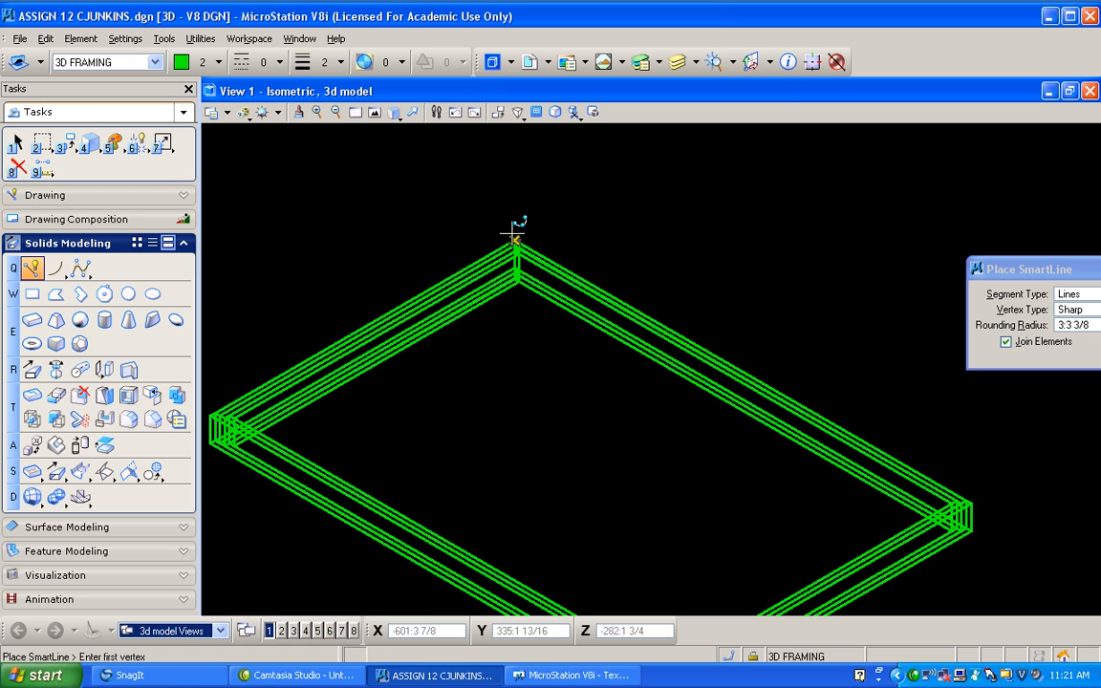
{"action": "middle_click", "coordinate": [514, 234]}
{"action": "left_click", "coordinate": [552, 212]}
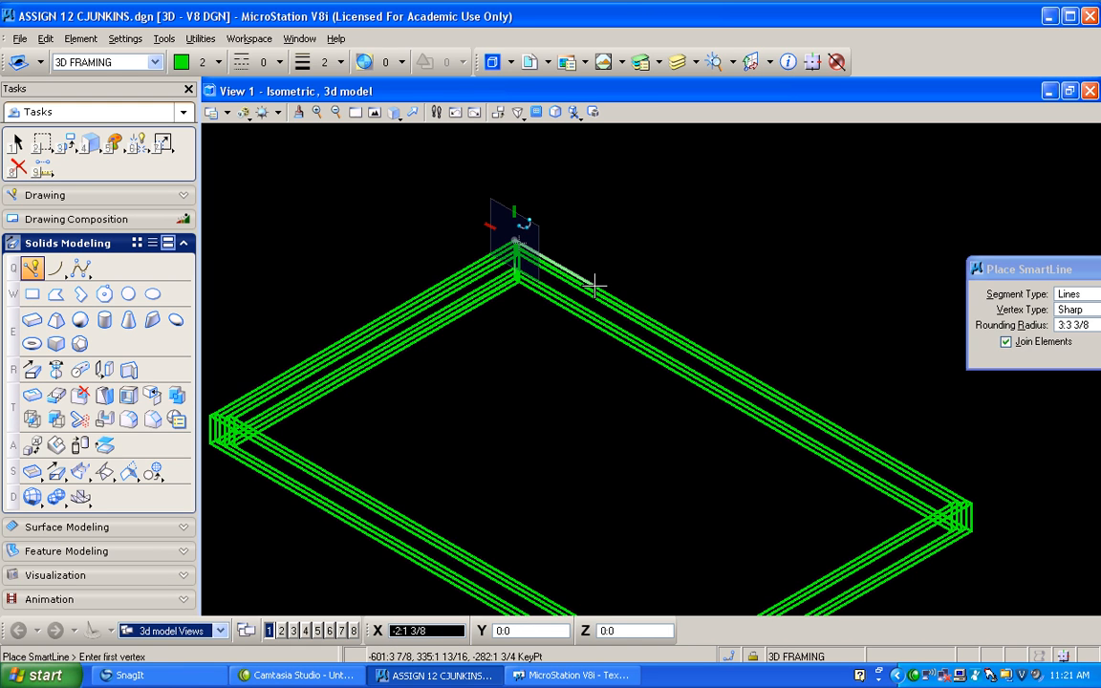
{"action": "type", "text": "1"}
{"action": "left_click", "coordinate": [595, 284]}
{"action": "left_click", "coordinate": [559, 201]}
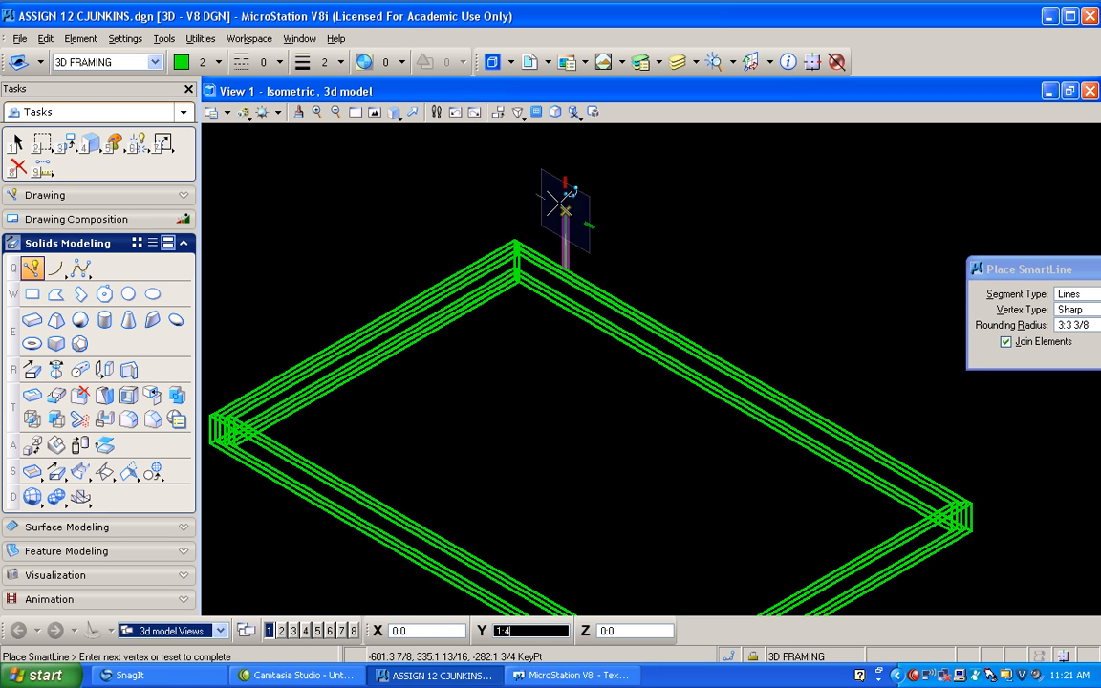
{"action": "right_click", "coordinate": [558, 201]}
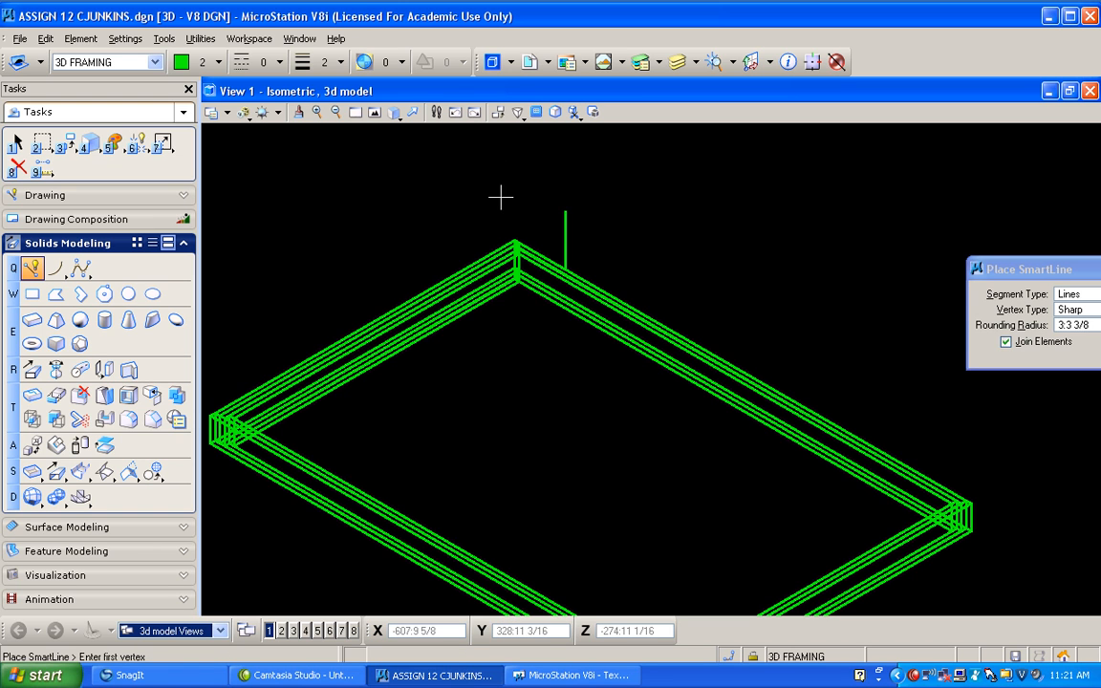
- Move the new joist along the long boards from its top end midpoint until it aligns with the base of the vertical reference line
{"action": "scroll", "coordinate": [531, 243], "scroll_direction": "up", "scroll_amount": 5}
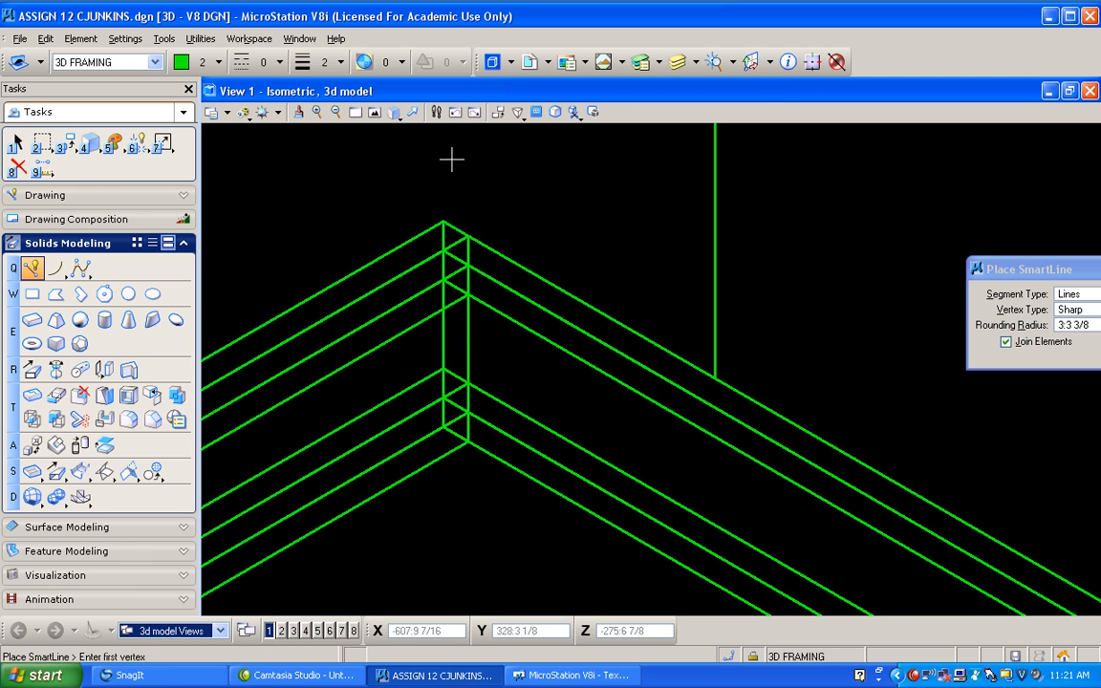
{"action": "left_click", "coordinate": [65, 144]}
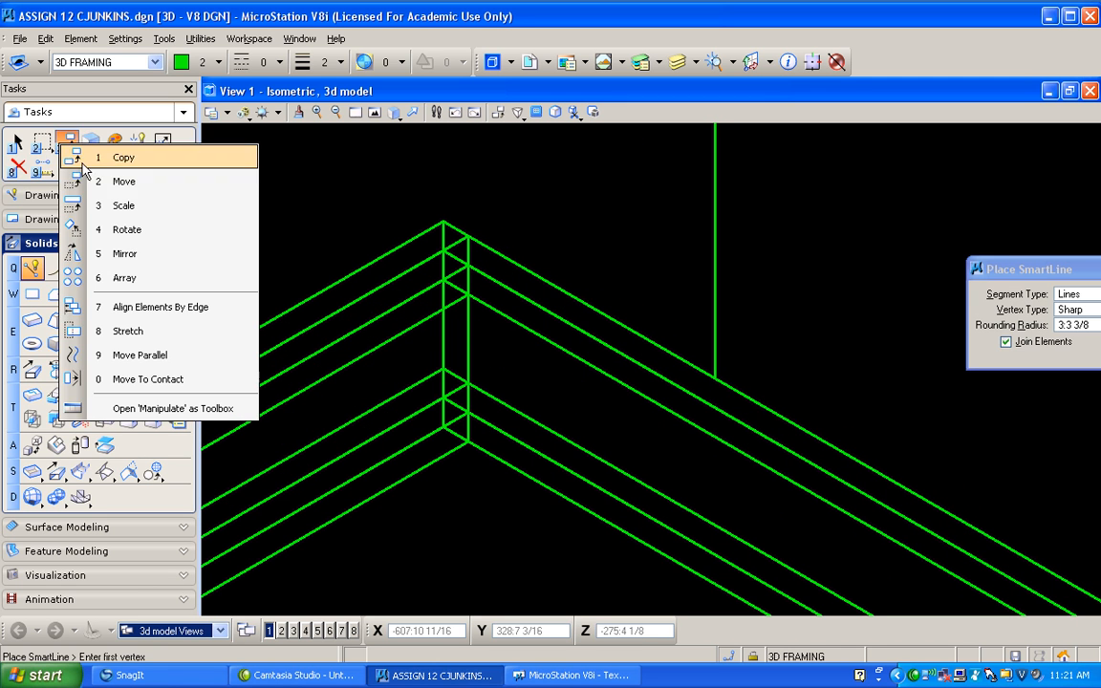
{"action": "left_click", "coordinate": [84, 191]}
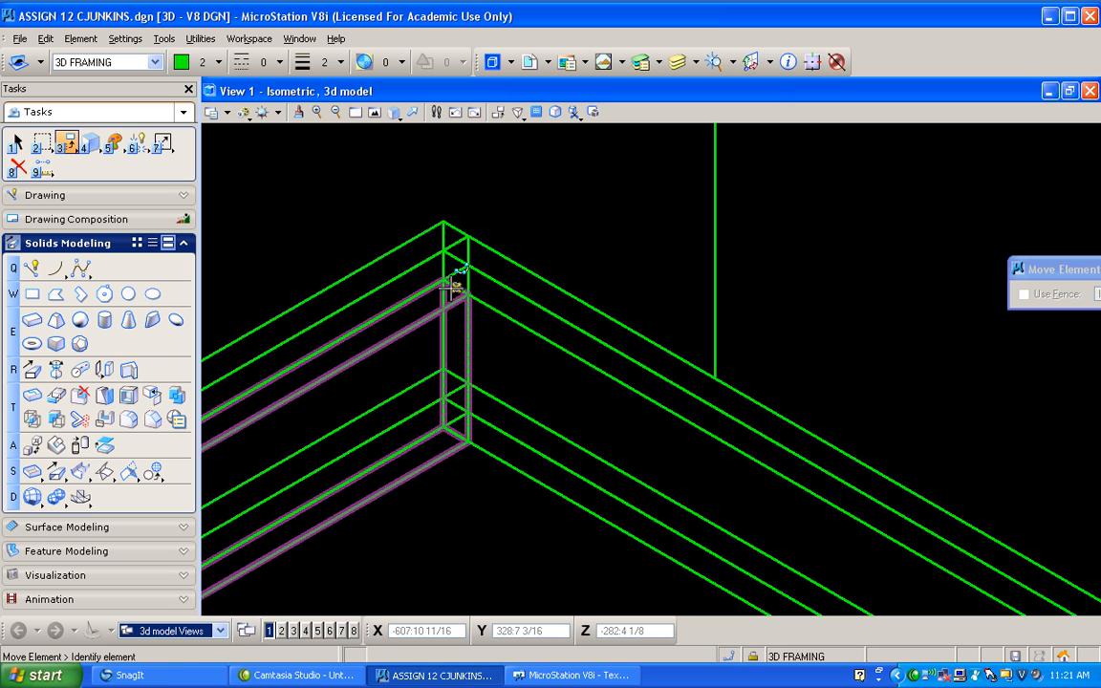
{"action": "left_click", "coordinate": [449, 287]}
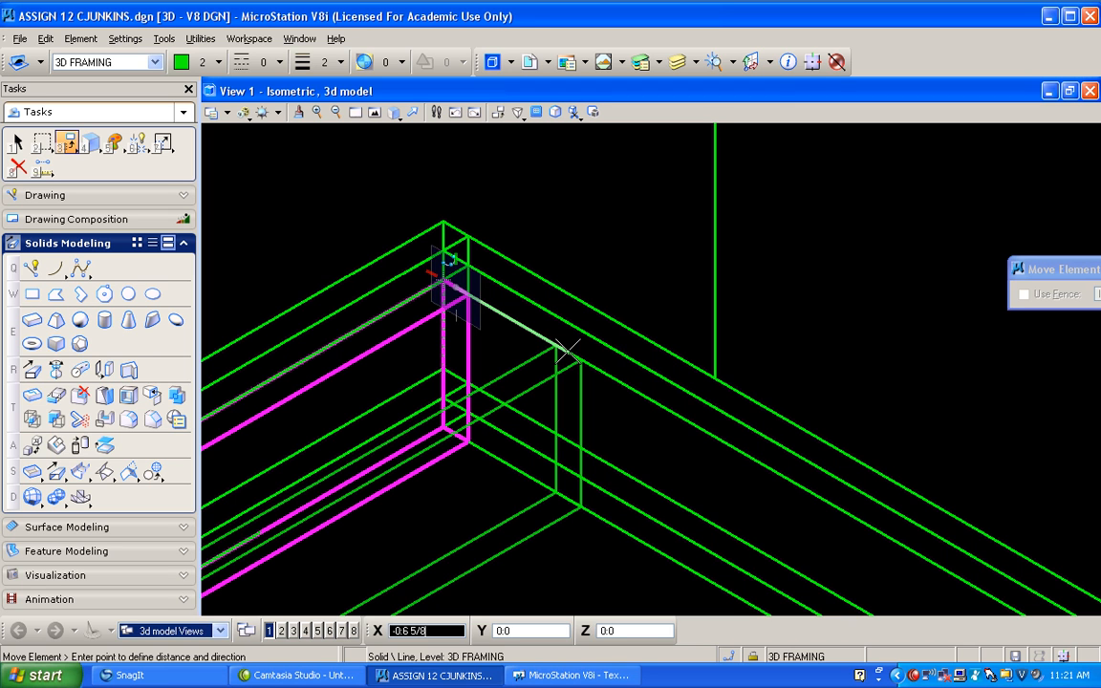
{"action": "left_click", "coordinate": [716, 376]}
{"action": "scroll", "coordinate": [627, 248], "scroll_direction": "down", "scroll_amount": 2}
{"action": "scroll", "coordinate": [534, 171], "scroll_direction": "down", "scroll_amount": 2}
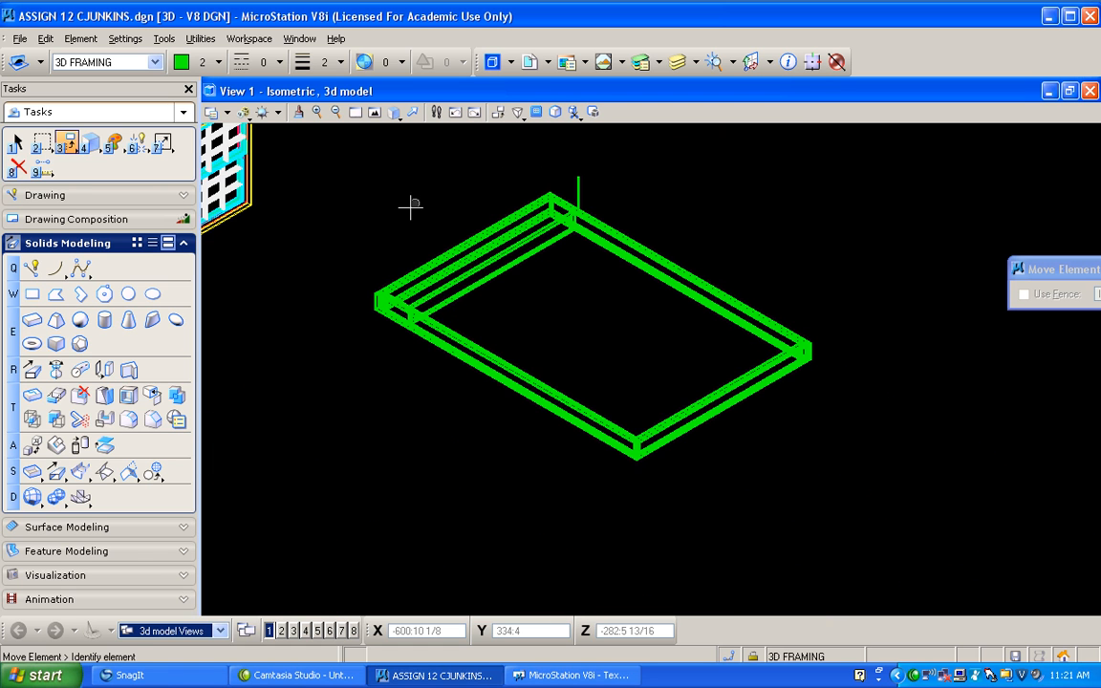
- Copy the joist seven times at 1:4 spacing along the long boards towards the opposite short side of the frame
{"action": "left_click", "coordinate": [65, 144]}
{"action": "left_click", "coordinate": [76, 152]}
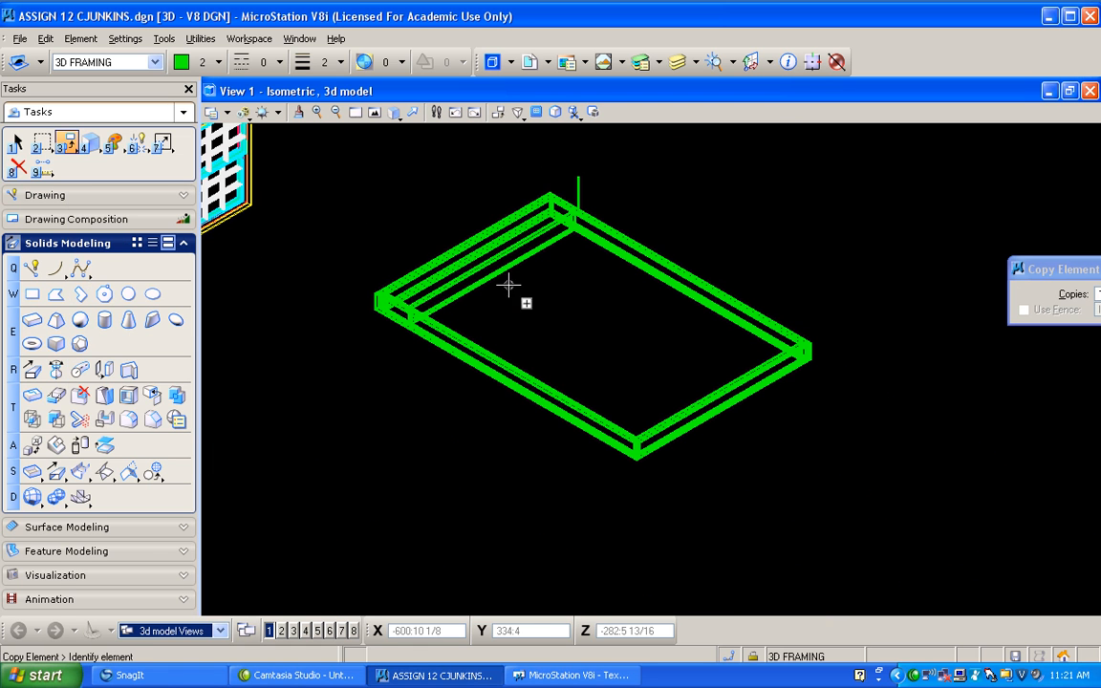
{"action": "left_click", "coordinate": [495, 277]}
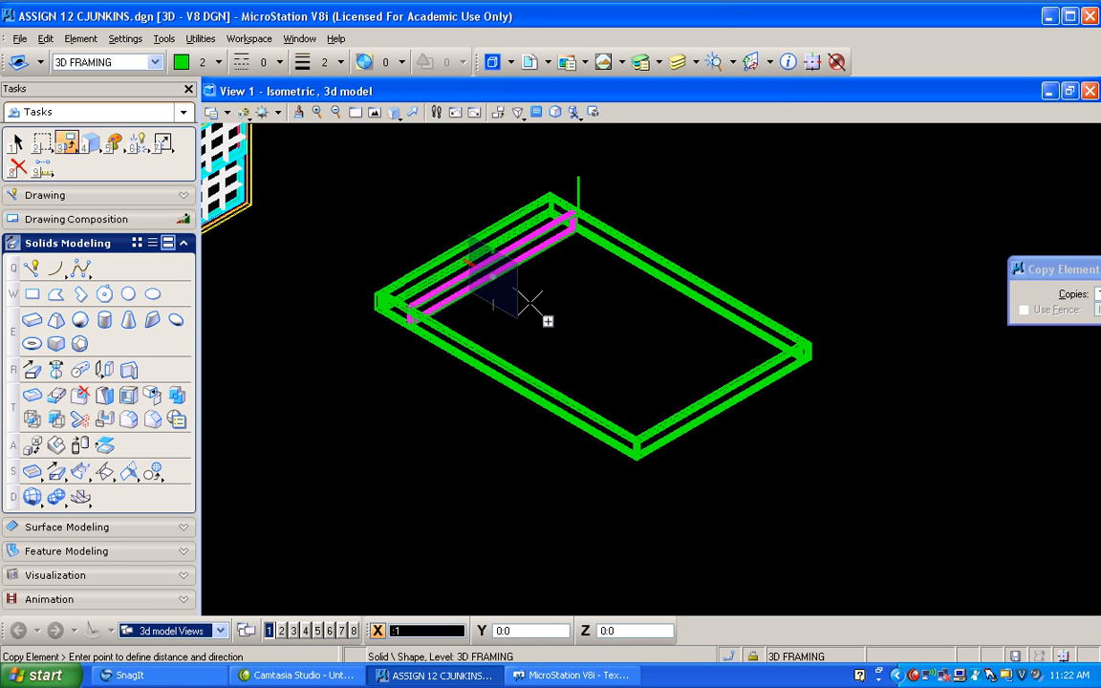
{"action": "type", "text": "16"}
{"action": "left_click", "coordinate": [530, 304]}
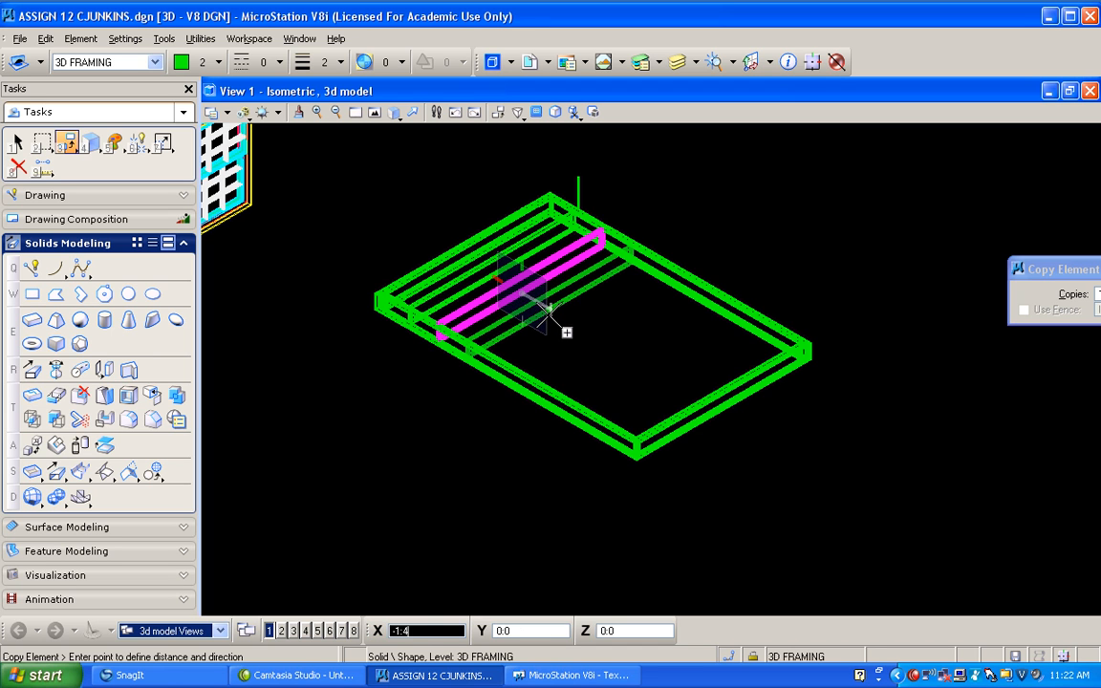
{"action": "left_click", "coordinate": [550, 310]}
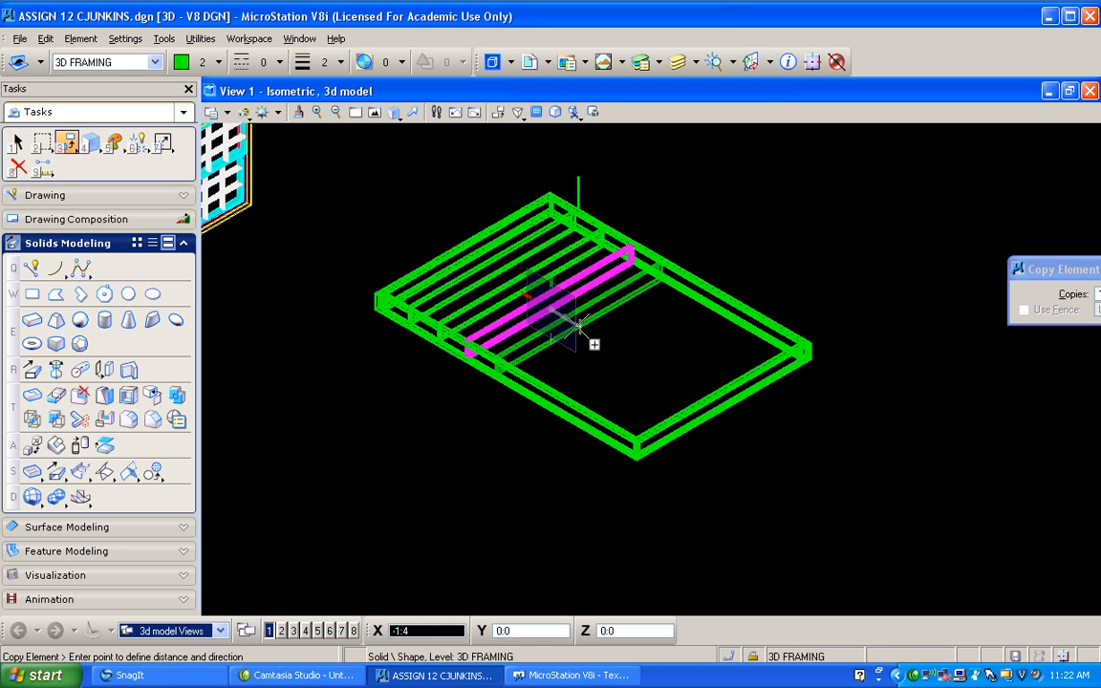
{"action": "left_click", "coordinate": [578, 330]}
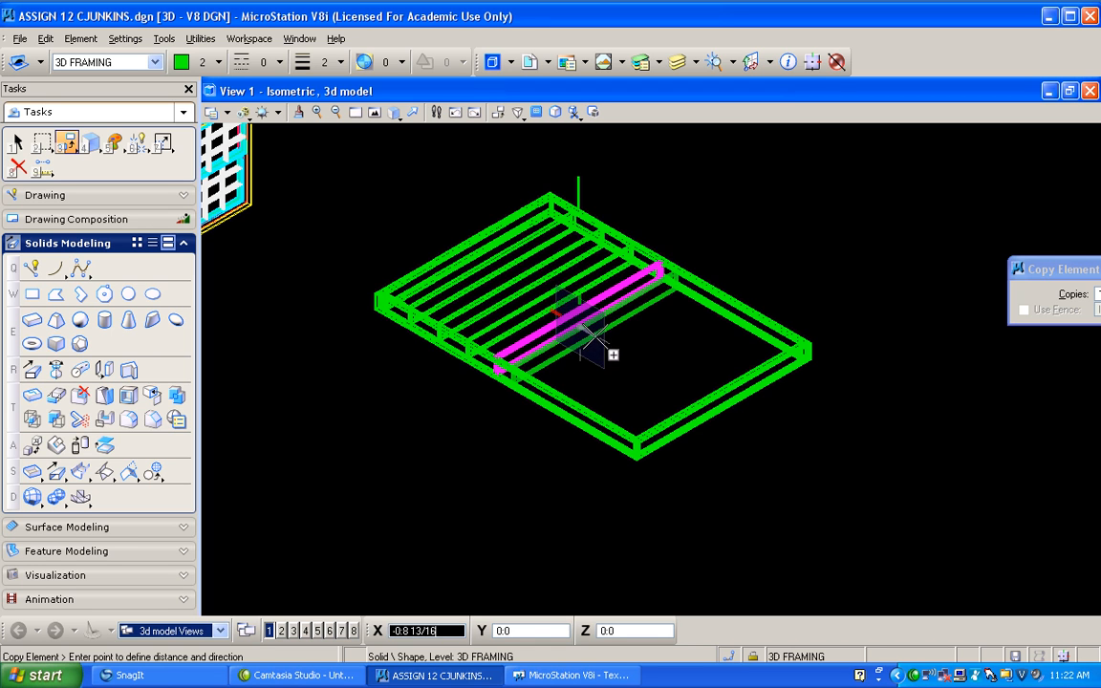
{"action": "left_click", "coordinate": [608, 343]}
{"action": "left_click", "coordinate": [645, 372]}
{"action": "left_click", "coordinate": [666, 377]}
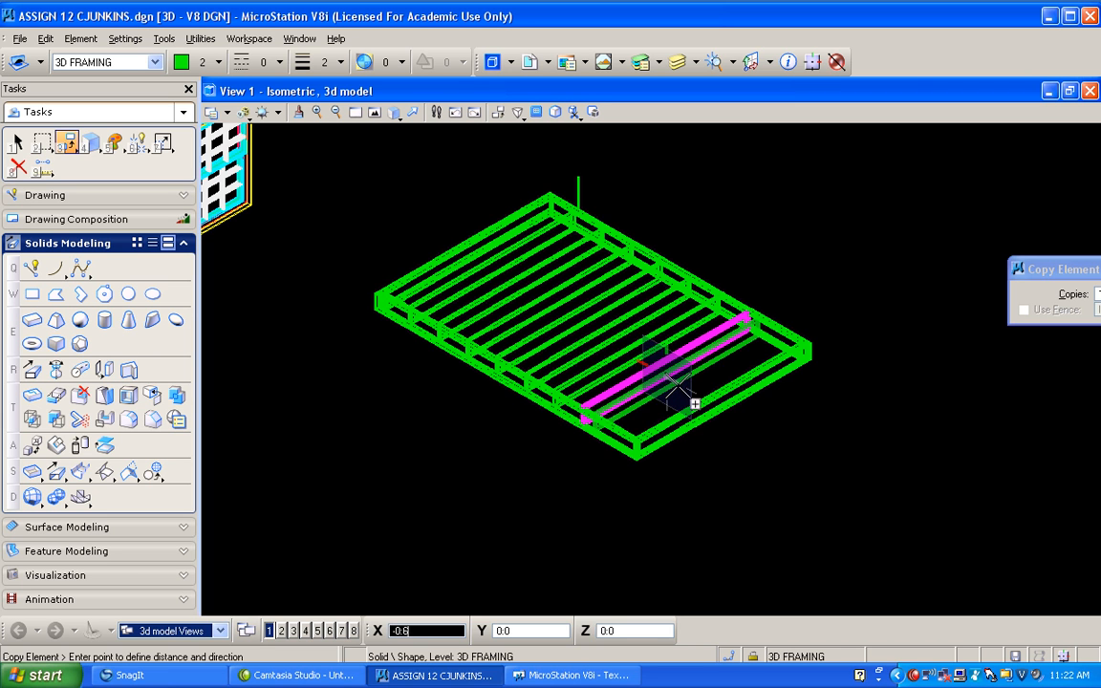
{"action": "left_click", "coordinate": [693, 391]}
{"action": "right_click", "coordinate": [693, 391]}
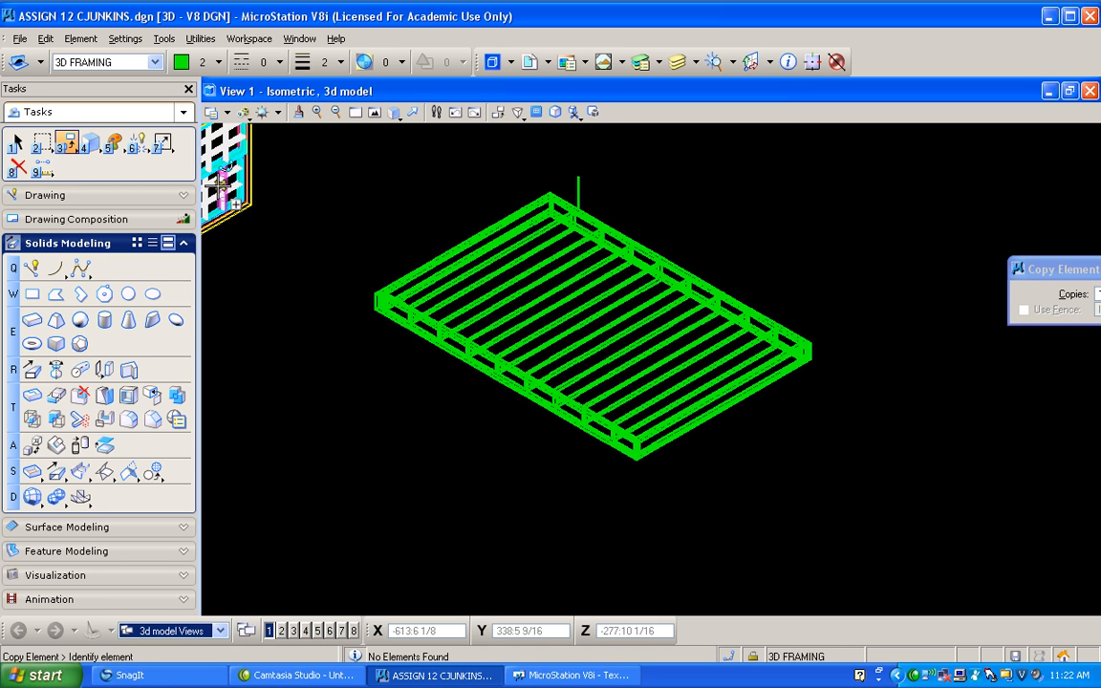
- Show the floor frame in the Illustration With Shadows display style and delete the vertical reference line
{"action": "left_click", "coordinate": [242, 113]}
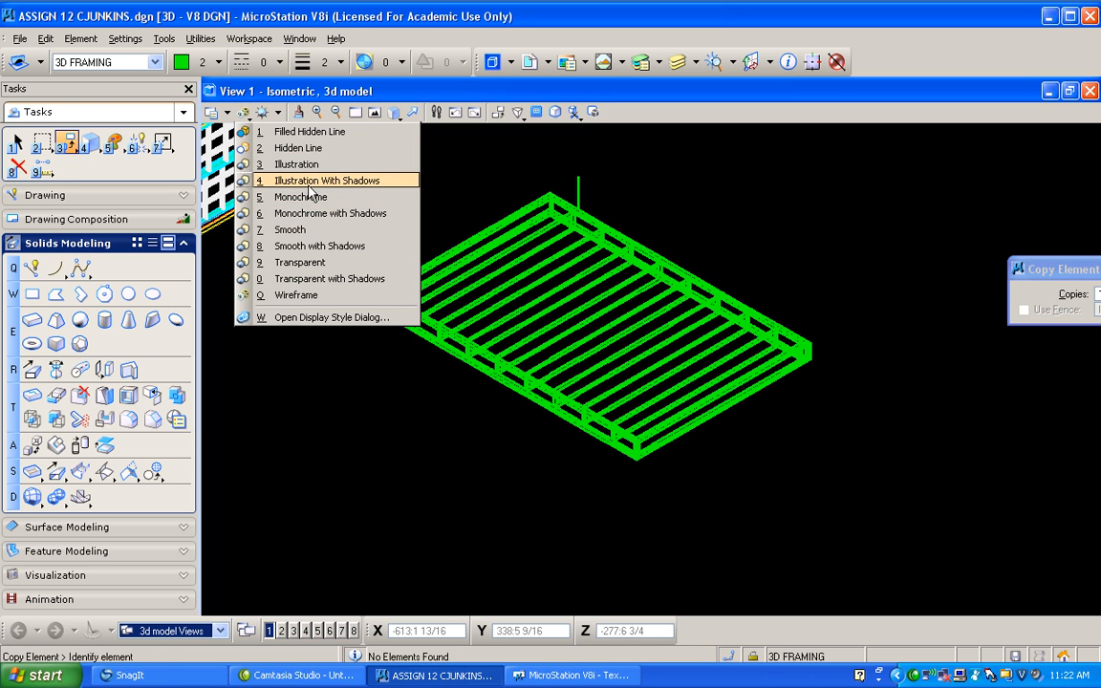
{"action": "left_click", "coordinate": [308, 184]}
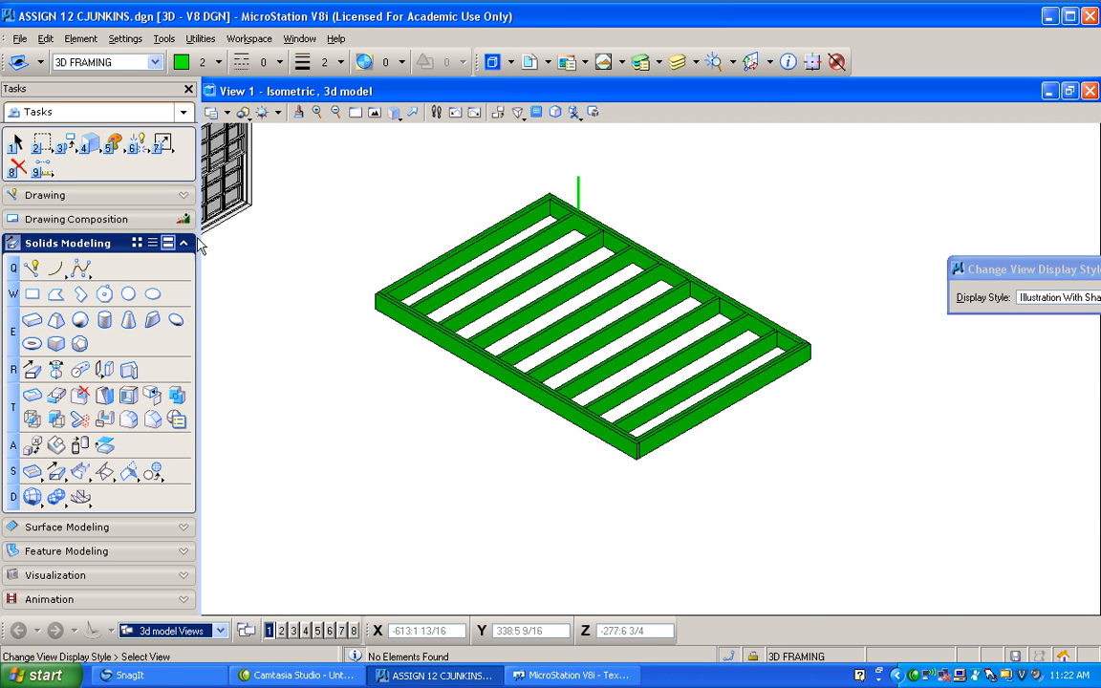
{"action": "left_click", "coordinate": [17, 166]}
{"action": "left_click", "coordinate": [576, 188]}
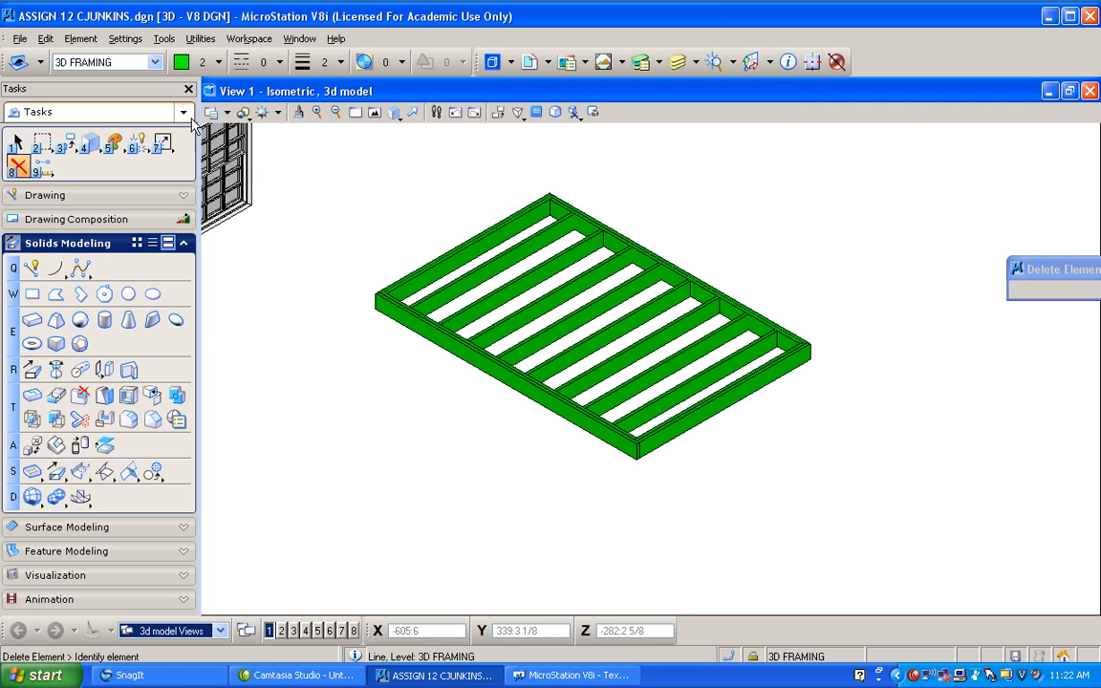
- Make 3D SHEATHING the active level and set the active color to orange, number 6
{"action": "left_click", "coordinate": [154, 63]}
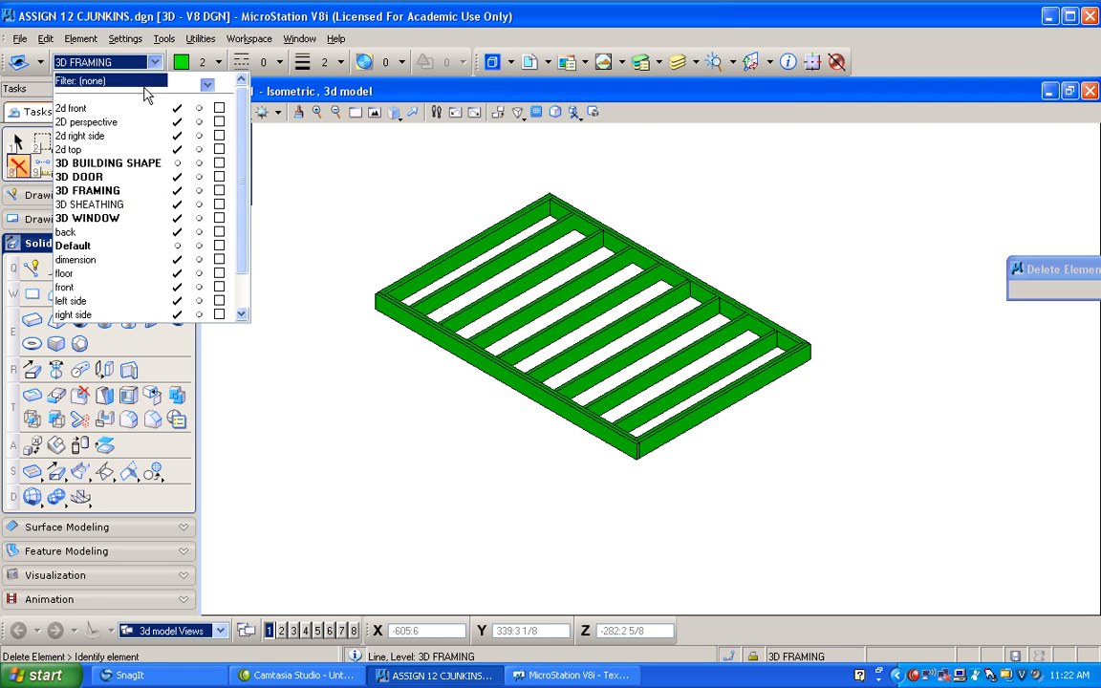
{"action": "left_click", "coordinate": [96, 204]}
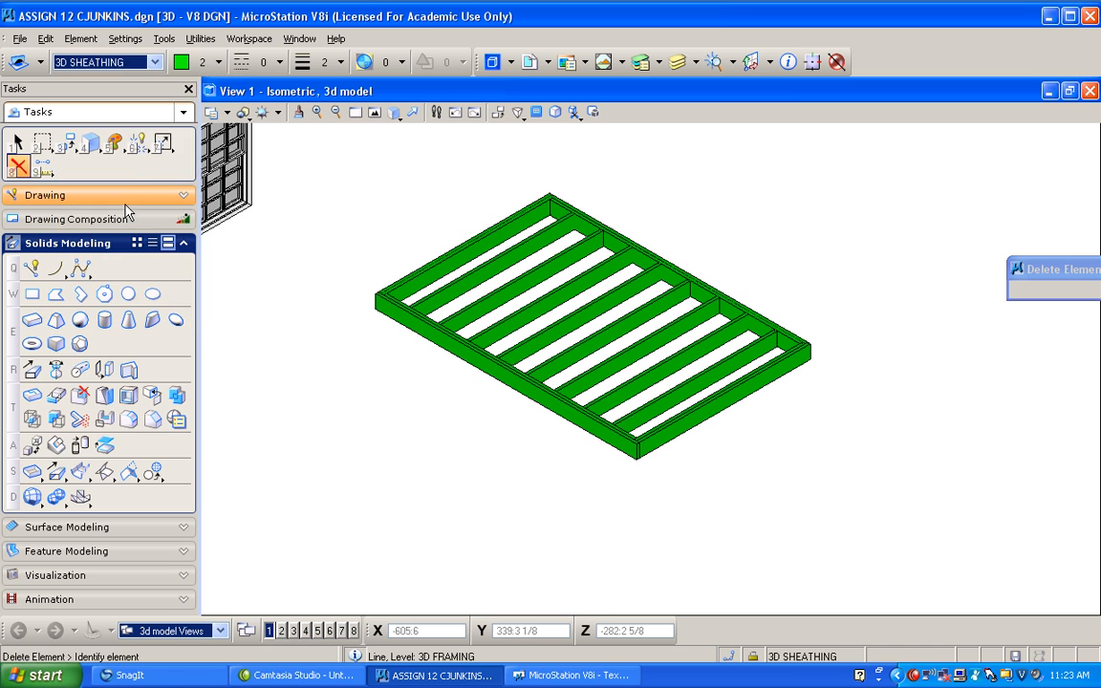
{"action": "left_click", "coordinate": [180, 62]}
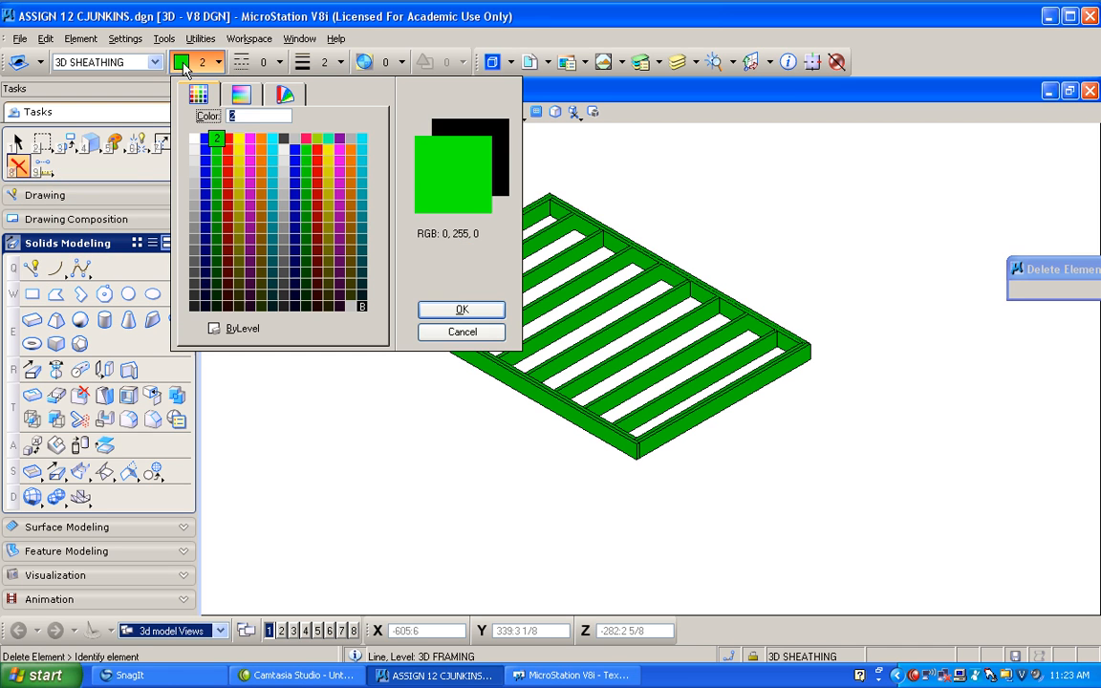
{"action": "left_click", "coordinate": [262, 145]}
- Draw a sheathing slab on the frame along its full short side from the near corner, 4 ft wide and 3/4 in thick
{"action": "scroll", "coordinate": [555, 220], "scroll_direction": "up", "scroll_amount": 2}
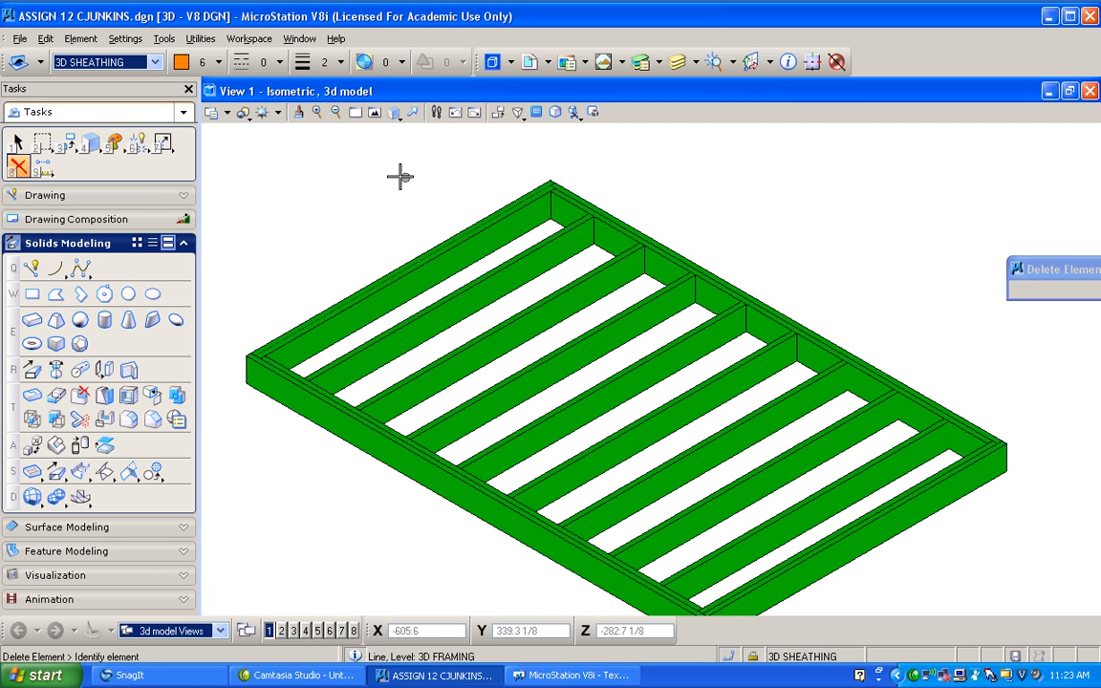
{"action": "left_click", "coordinate": [34, 321]}
{"action": "left_click", "coordinate": [247, 353]}
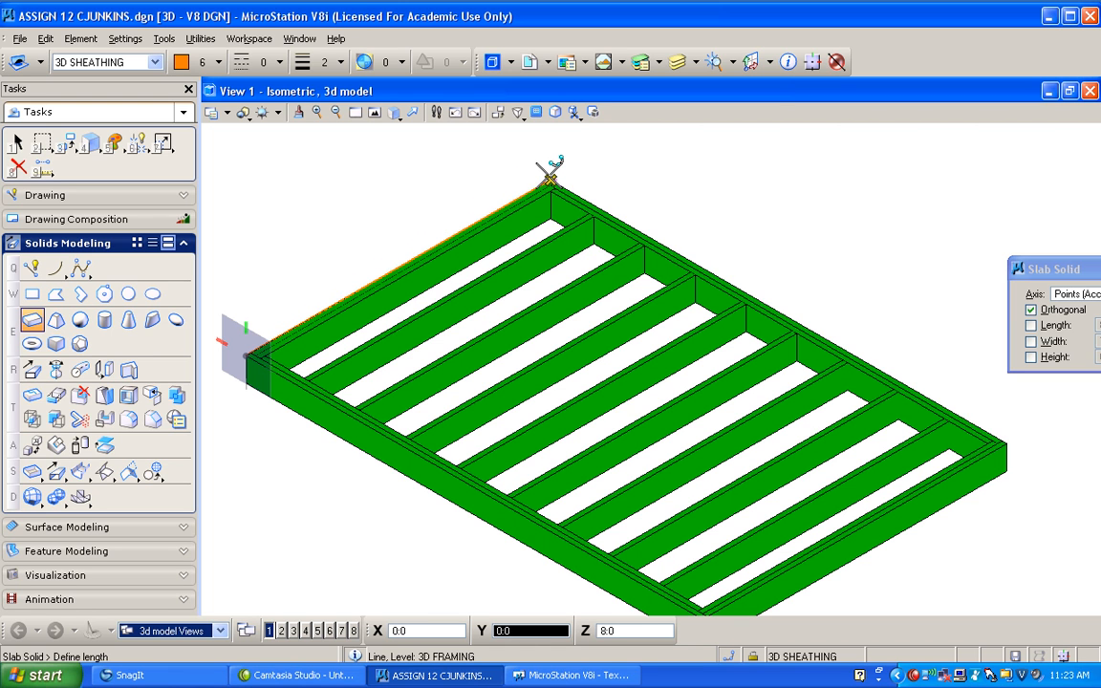
{"action": "left_click", "coordinate": [549, 176]}
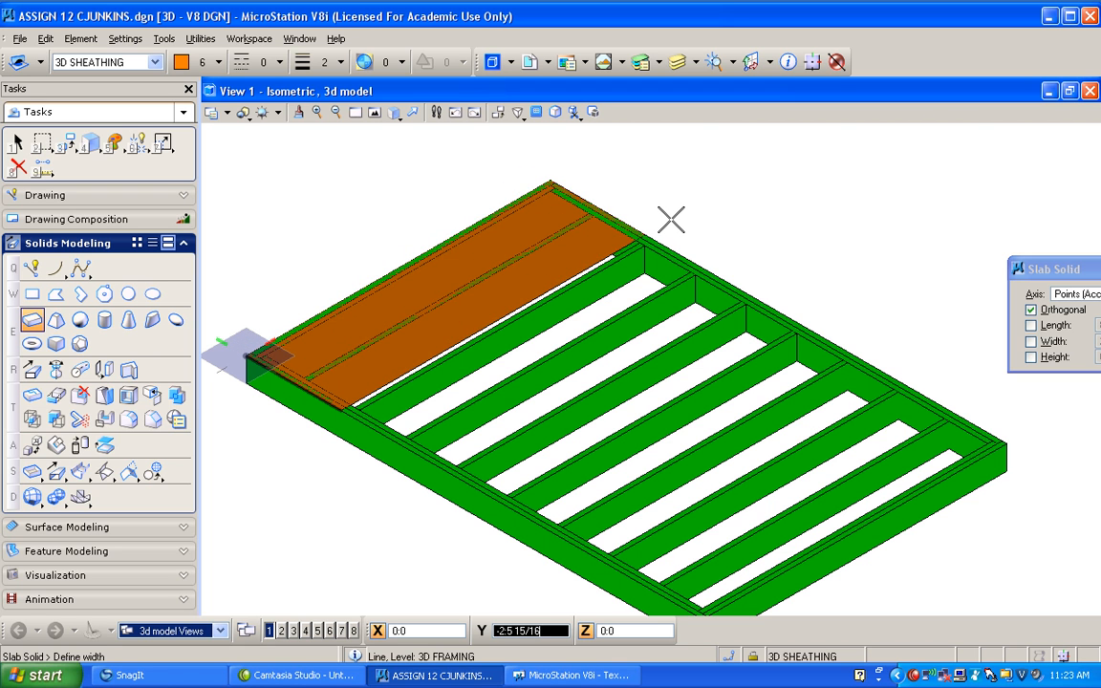
{"action": "type", "text": "4"}
{"action": "left_click", "coordinate": [671, 219]}
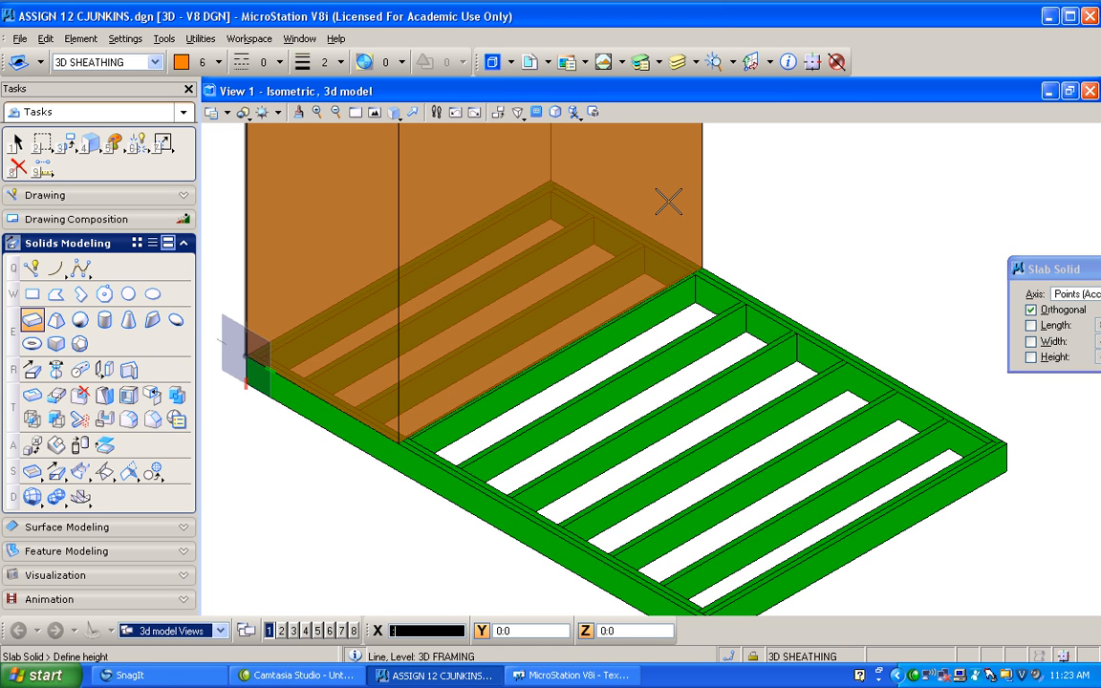
{"action": "type", "text": "3/4"}
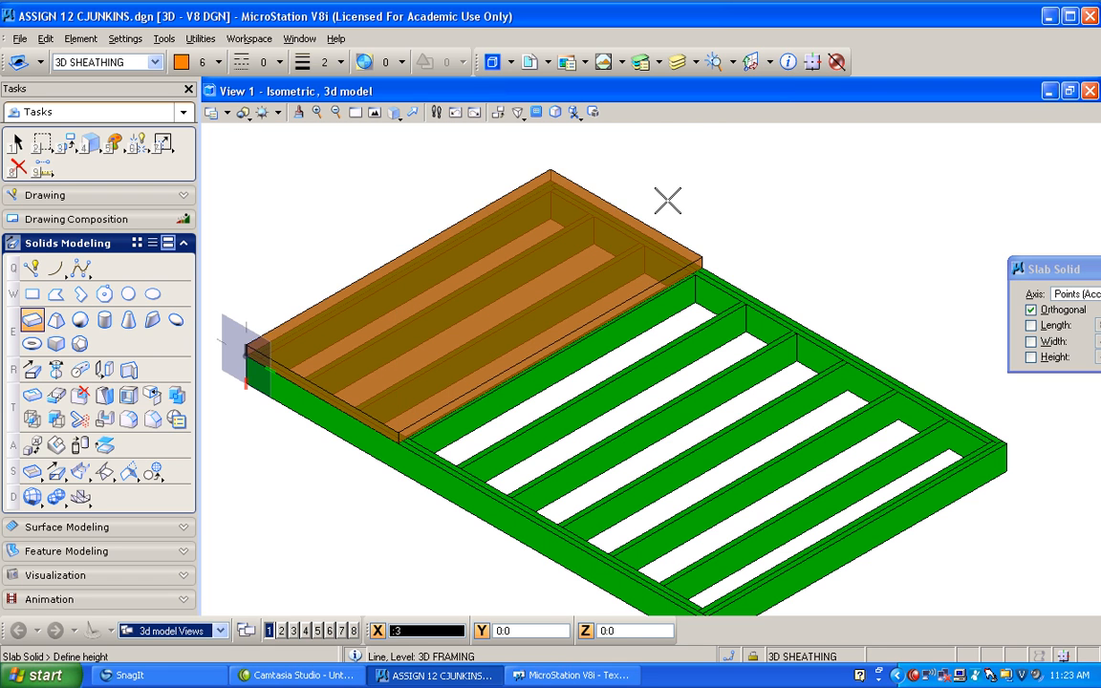
{"action": "key", "text": "Return"}
{"action": "left_click", "coordinate": [666, 200]}
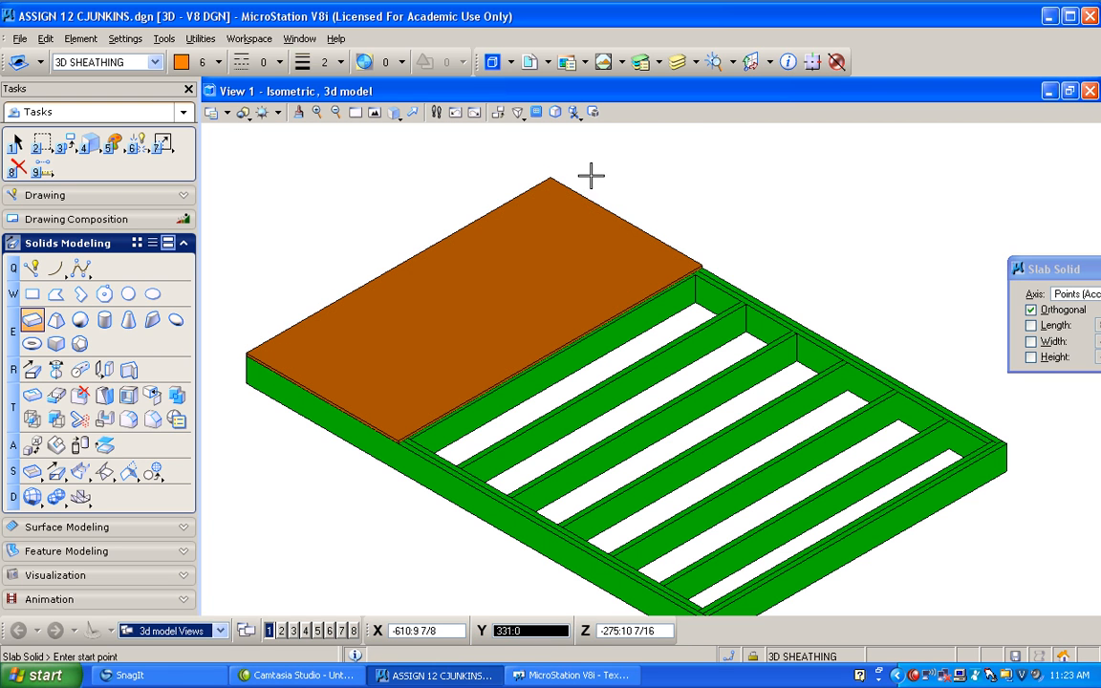
- Copy the sheathing panel twice, edge to edge along the long boards, to cover the rest of the floor frame
{"action": "left_click", "coordinate": [79, 151]}
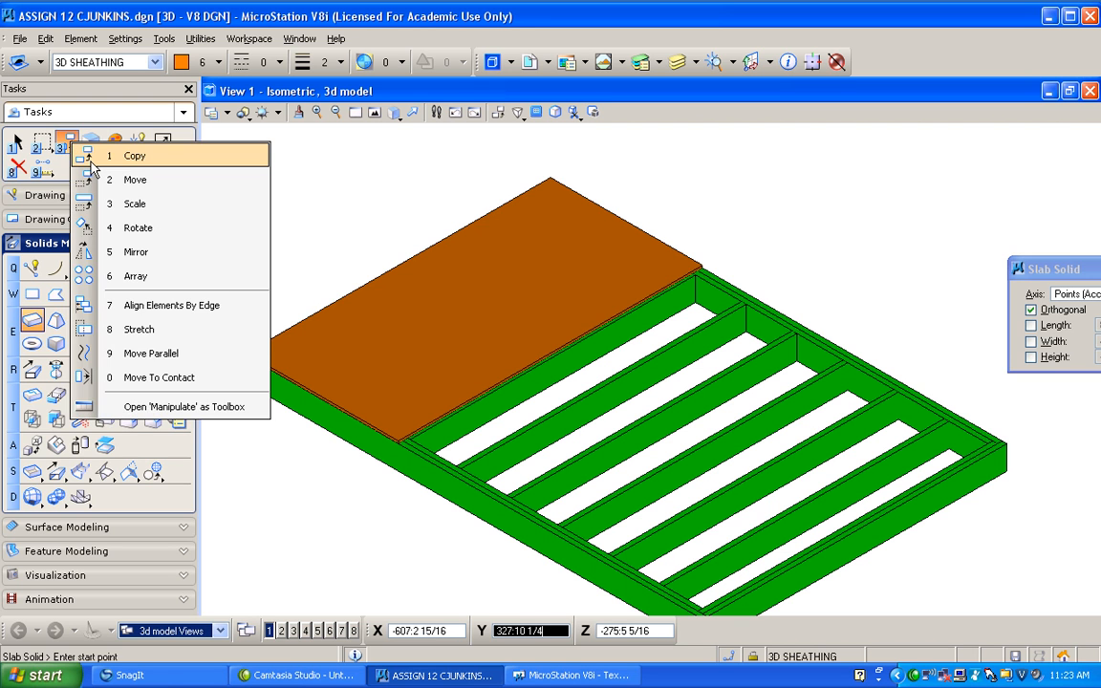
{"action": "left_click", "coordinate": [90, 158]}
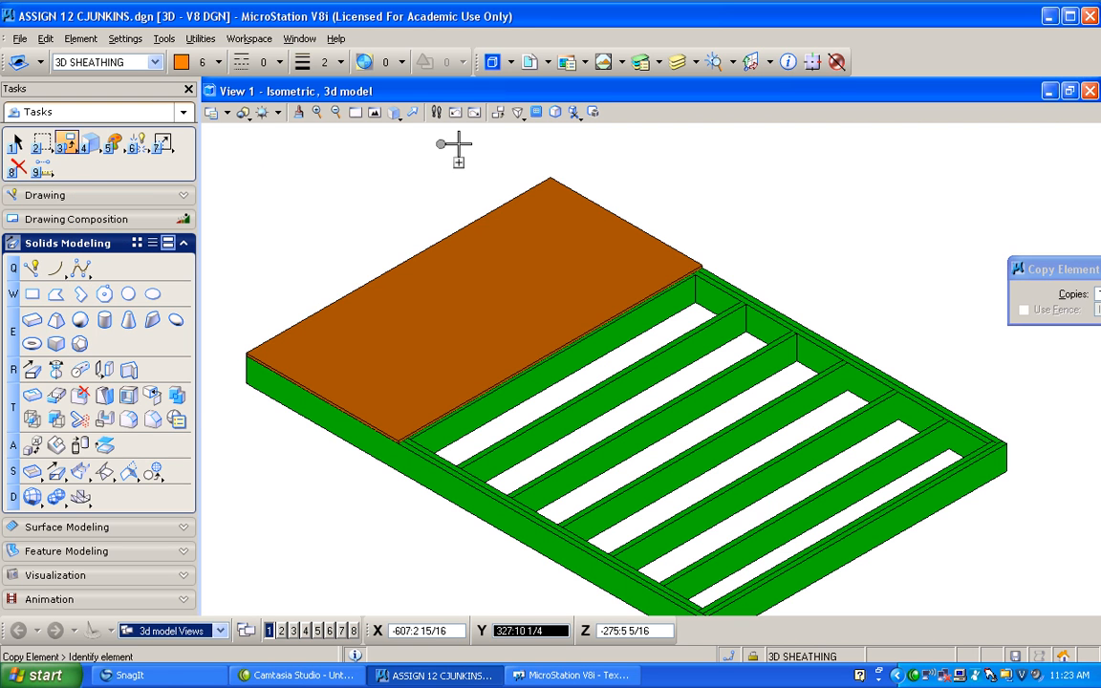
{"action": "left_click", "coordinate": [552, 174]}
{"action": "left_click", "coordinate": [704, 266]}
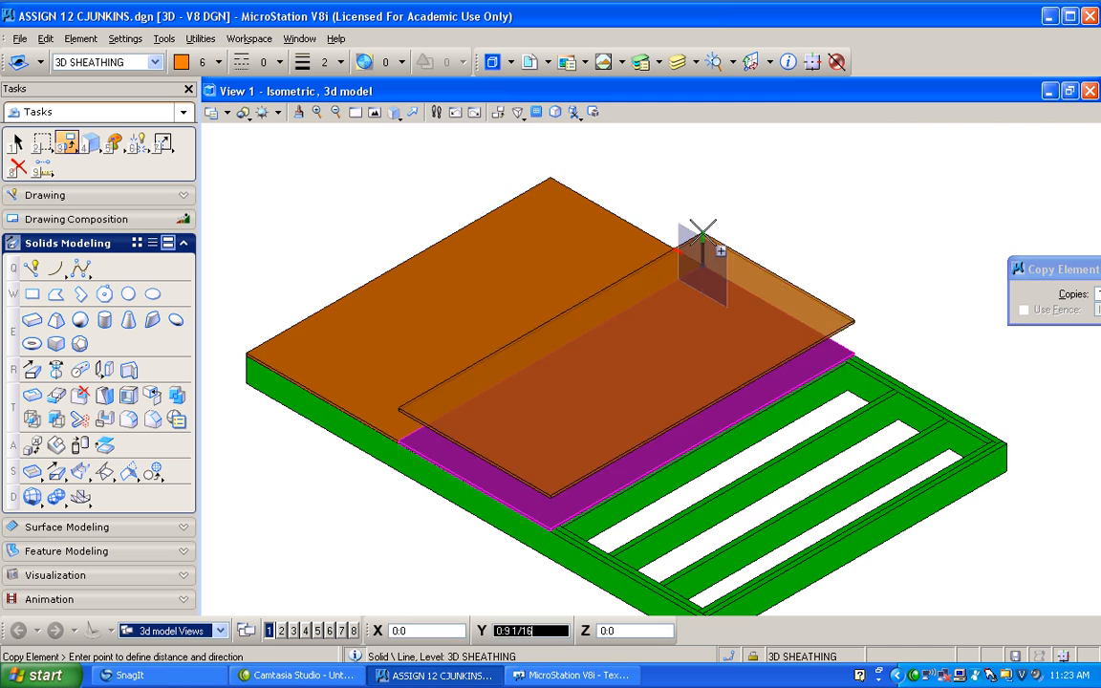
{"action": "left_click", "coordinate": [851, 335]}
{"action": "right_click", "coordinate": [911, 299]}
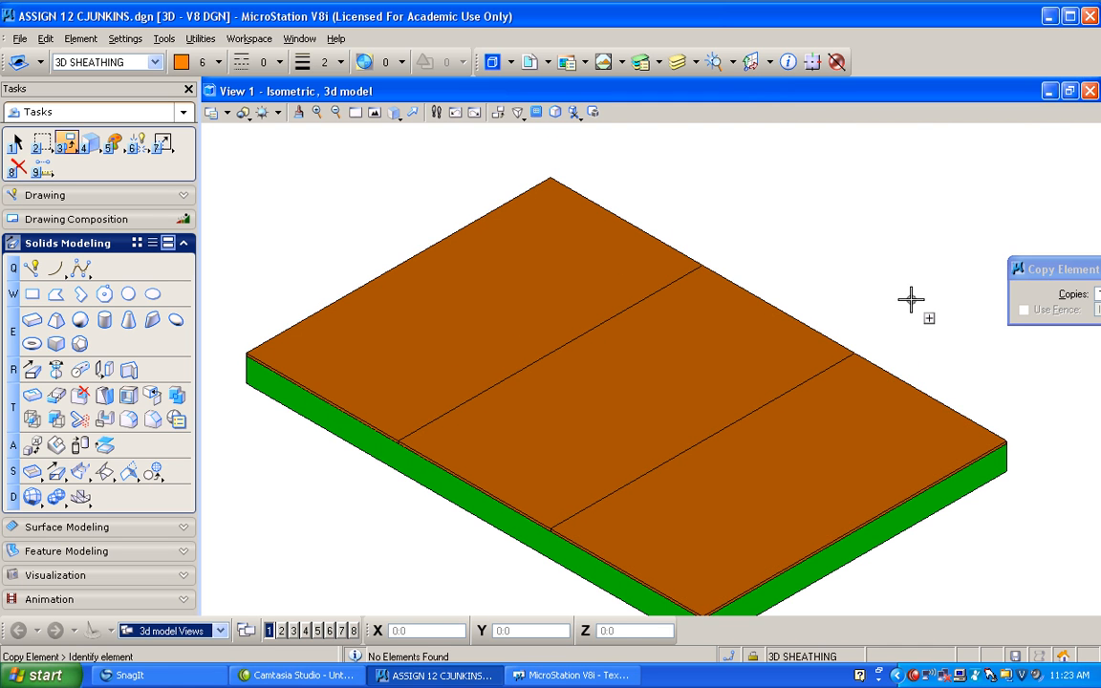
- Make 3D FRAMING the active level and match the active element settings to the green floor frame with SmartMatch
{"action": "left_click", "coordinate": [374, 113]}
{"action": "scroll", "coordinate": [944, 396], "scroll_direction": "down", "scroll_amount": 1}
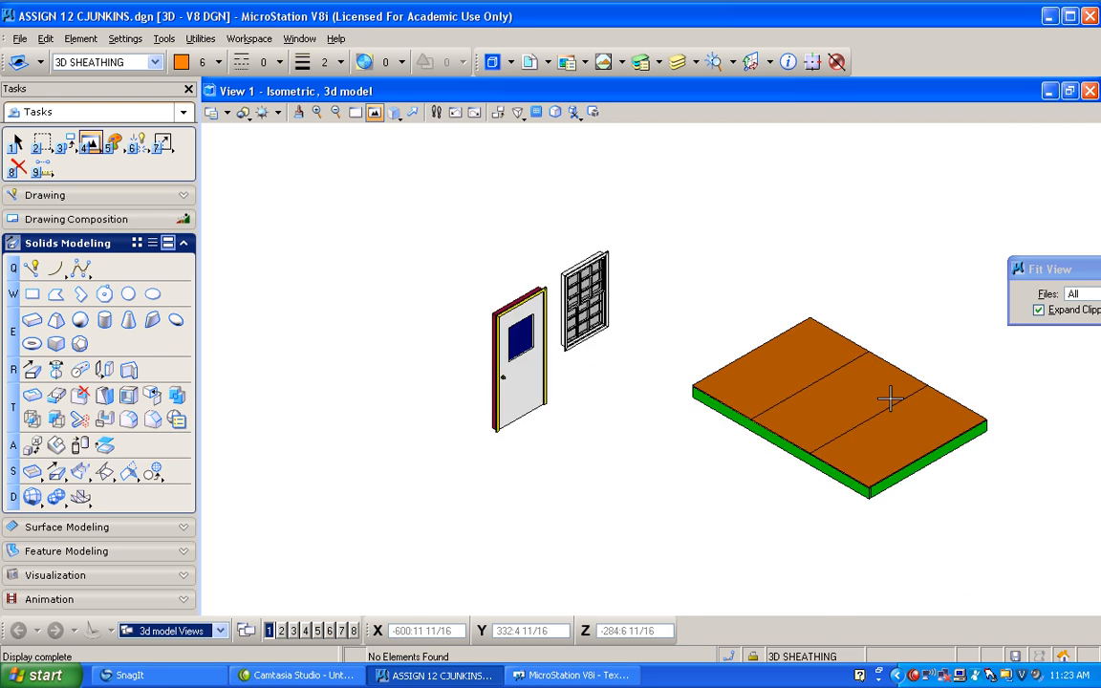
{"action": "scroll", "coordinate": [943, 427], "scroll_direction": "up", "scroll_amount": 4}
{"action": "scroll", "coordinate": [942, 427], "scroll_direction": "down", "scroll_amount": 3}
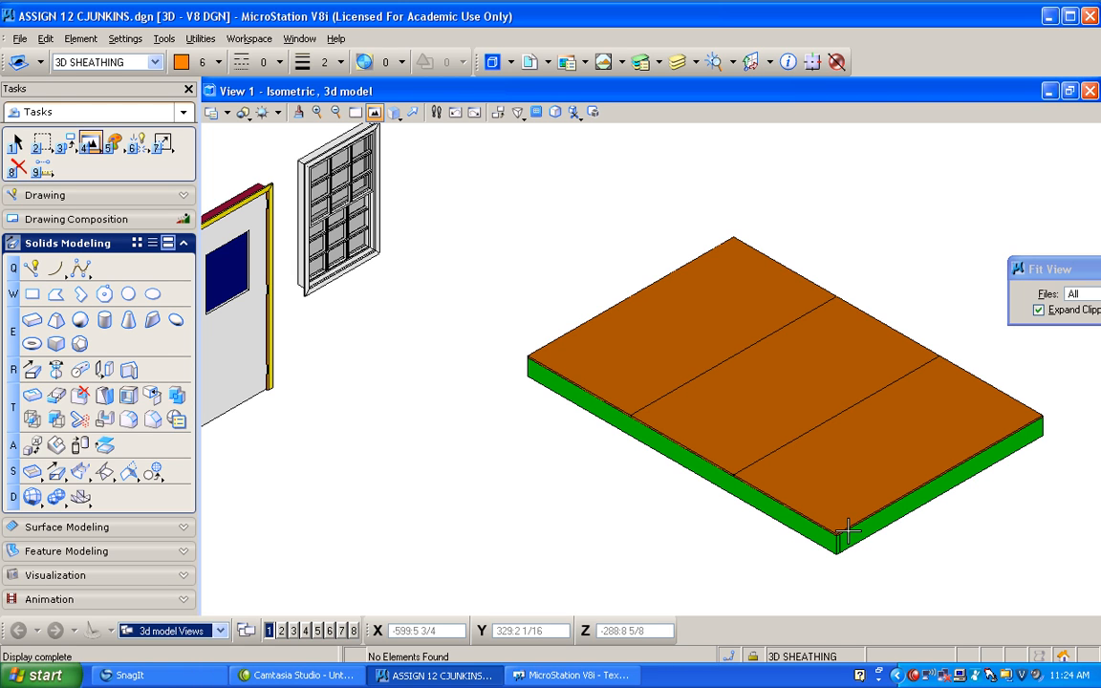
{"action": "left_click", "coordinate": [153, 62]}
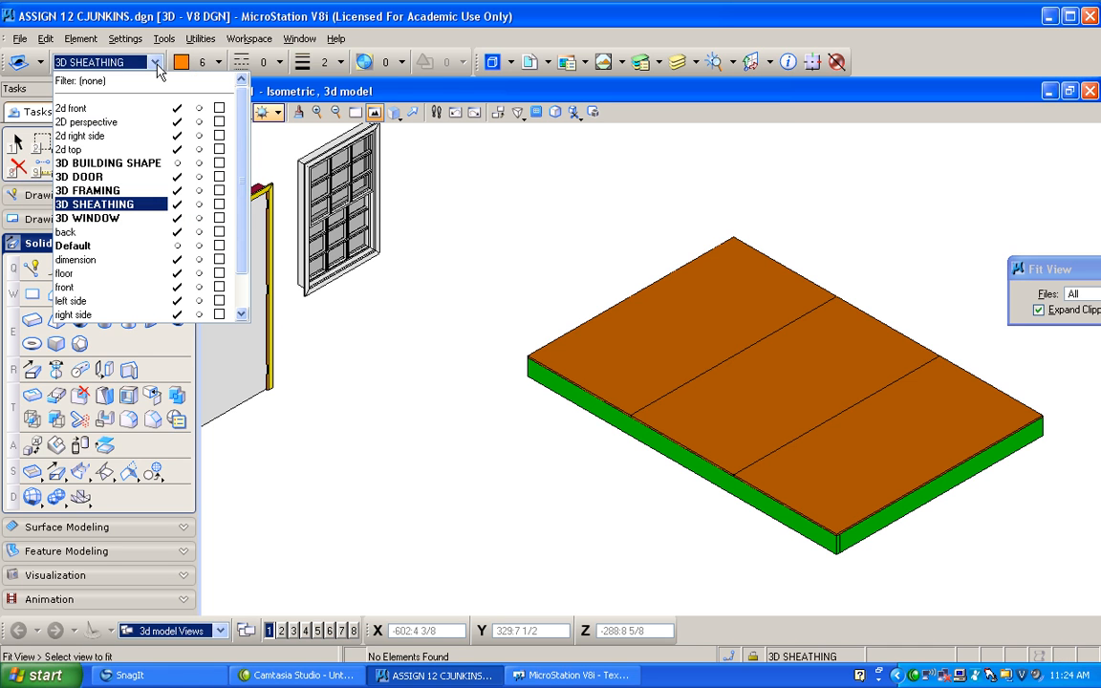
{"action": "left_click", "coordinate": [107, 190]}
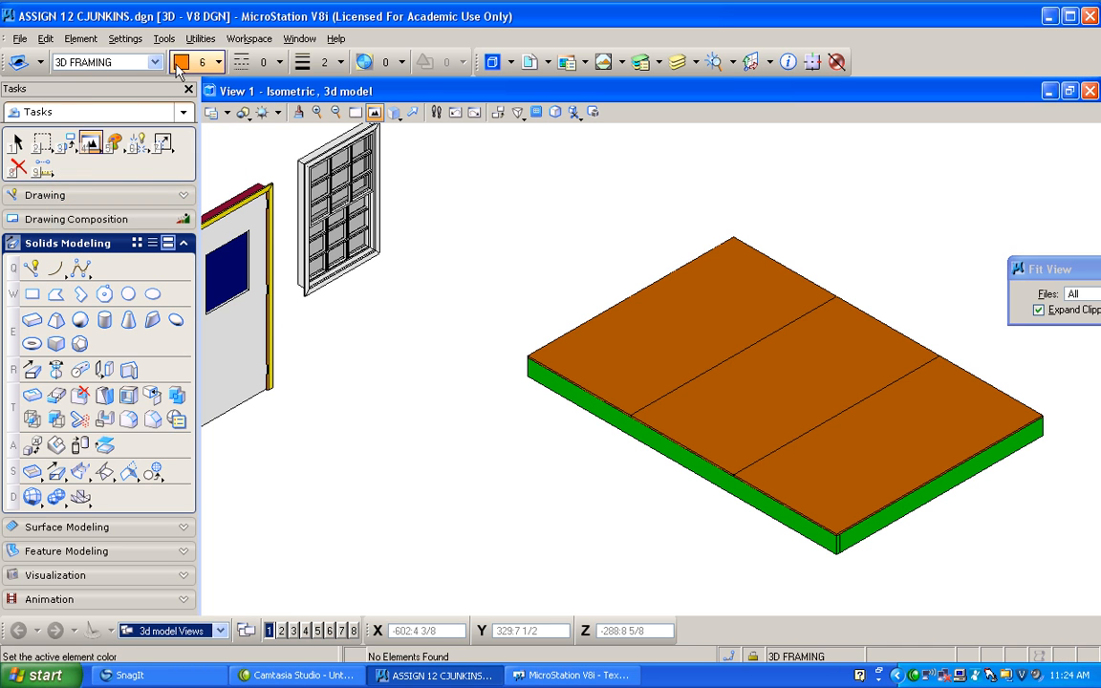
{"action": "left_click", "coordinate": [114, 142]}
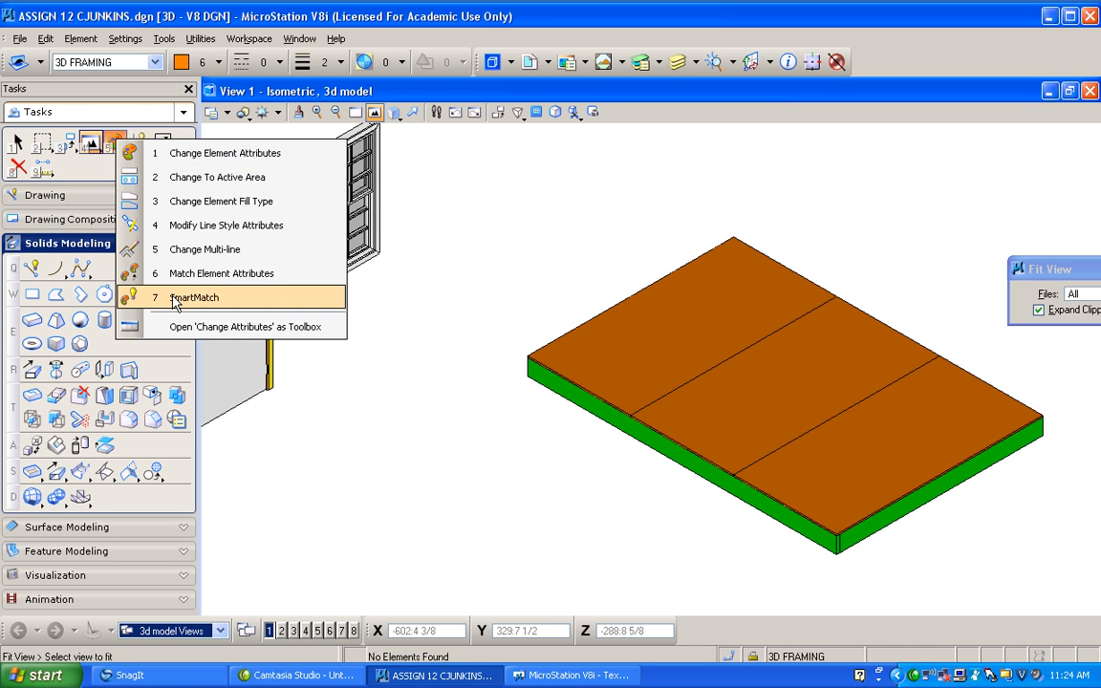
{"action": "left_click", "coordinate": [174, 298]}
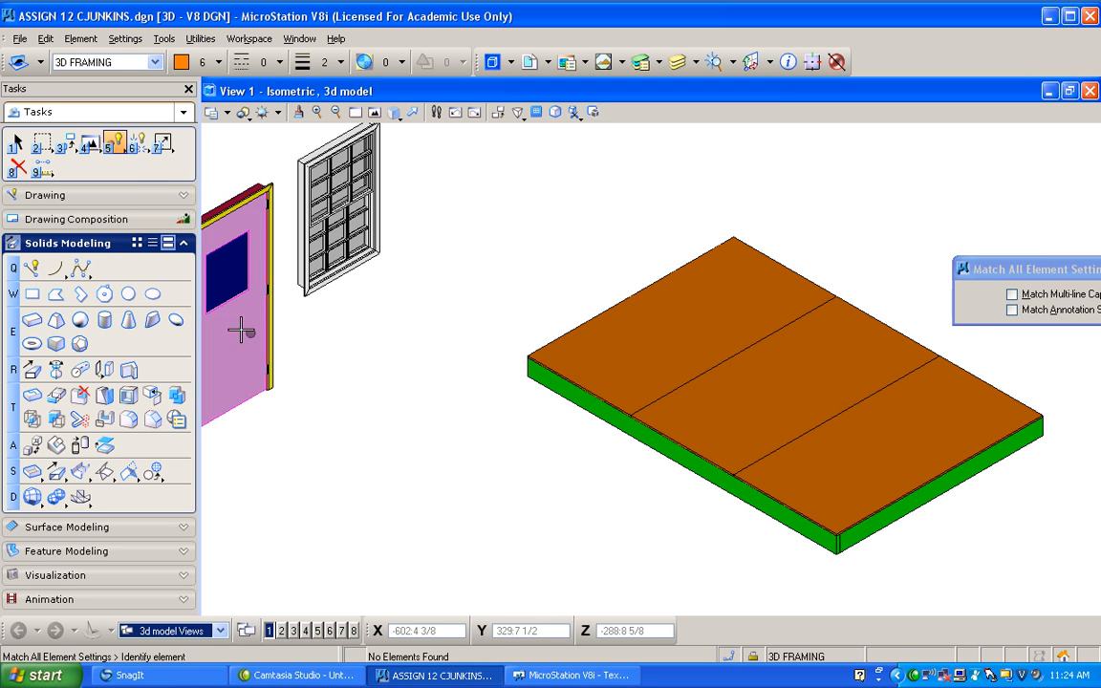
{"action": "left_click", "coordinate": [531, 375]}
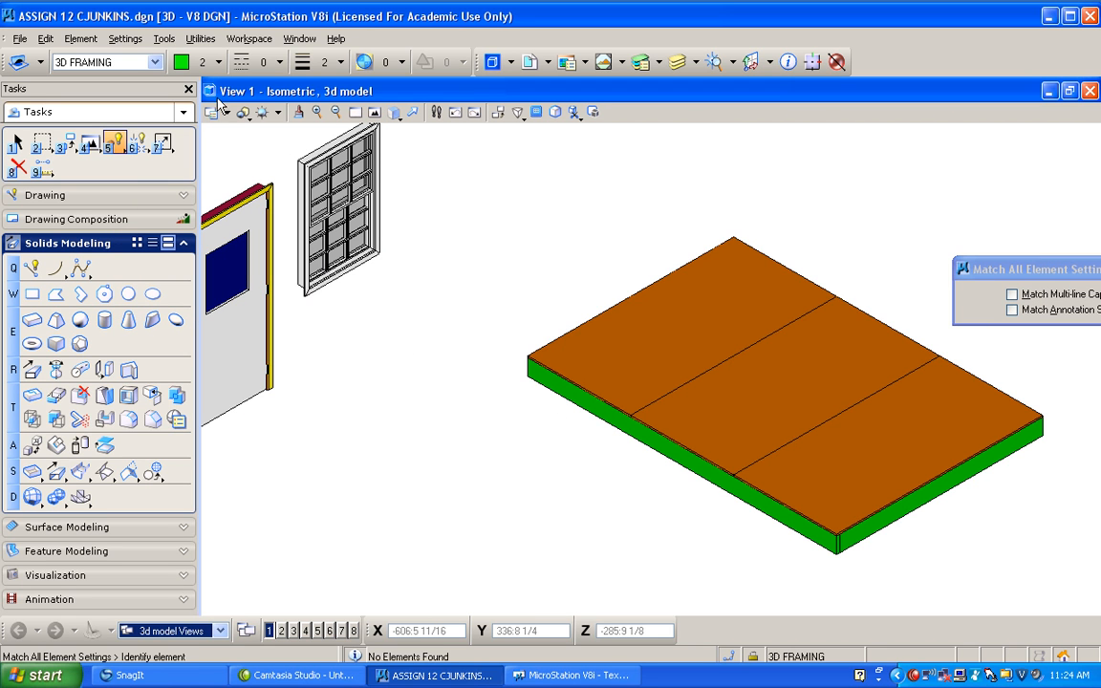
- Draw a wall bottom plate slab on the sheathing along the front long edge, corner to corner, extending 3.5 in inward
{"action": "left_click", "coordinate": [33, 320]}
{"action": "scroll", "coordinate": [528, 356], "scroll_direction": "up", "scroll_amount": 2}
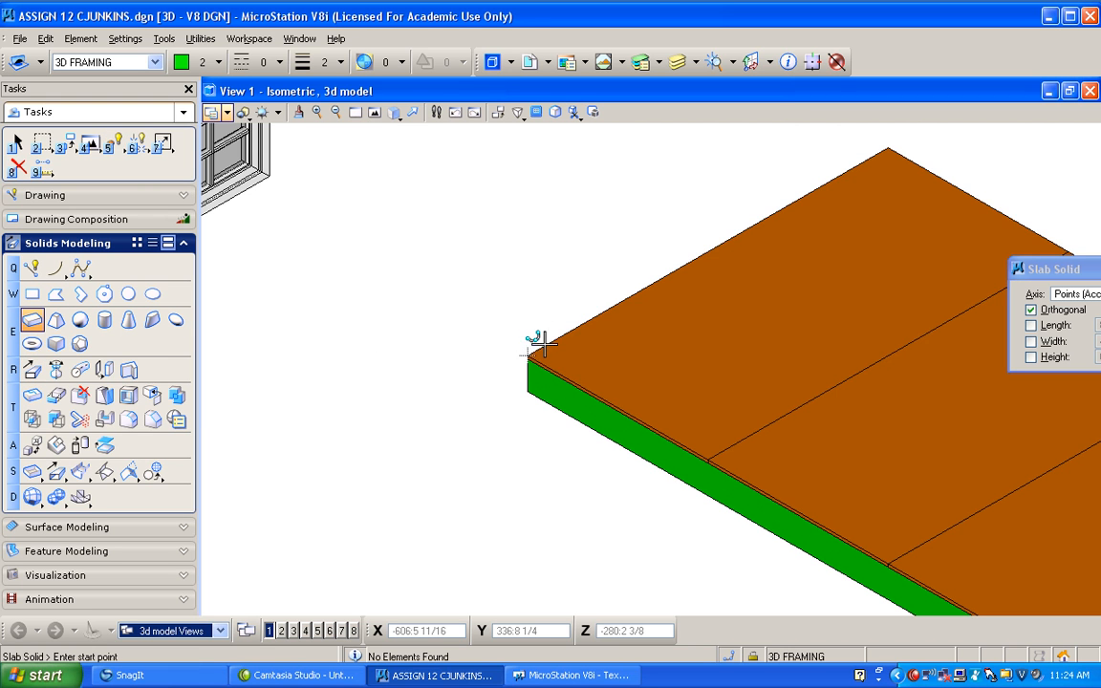
{"action": "scroll", "coordinate": [490, 369], "scroll_direction": "up", "scroll_amount": 3}
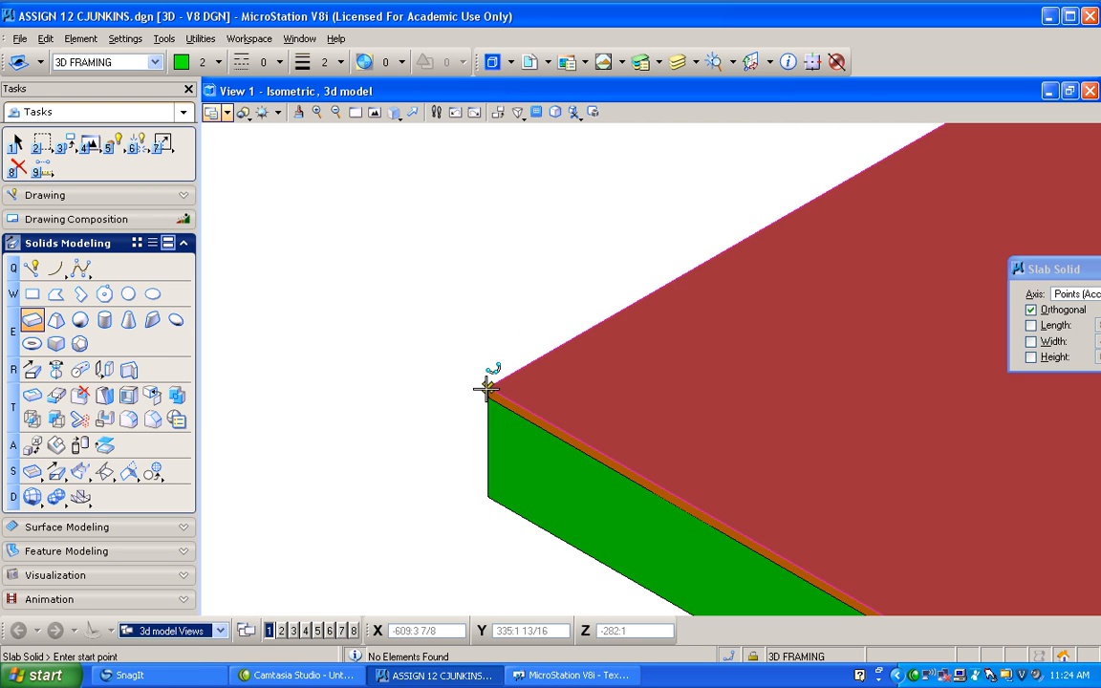
{"action": "left_click", "coordinate": [488, 388]}
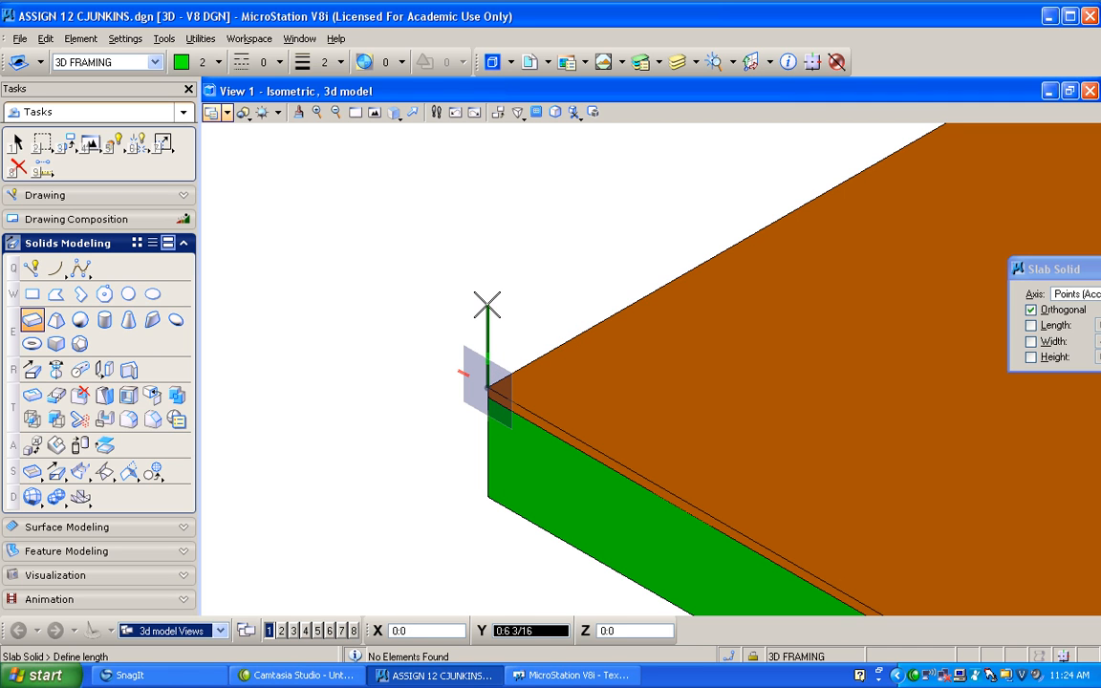
{"action": "type", "text": "11"}
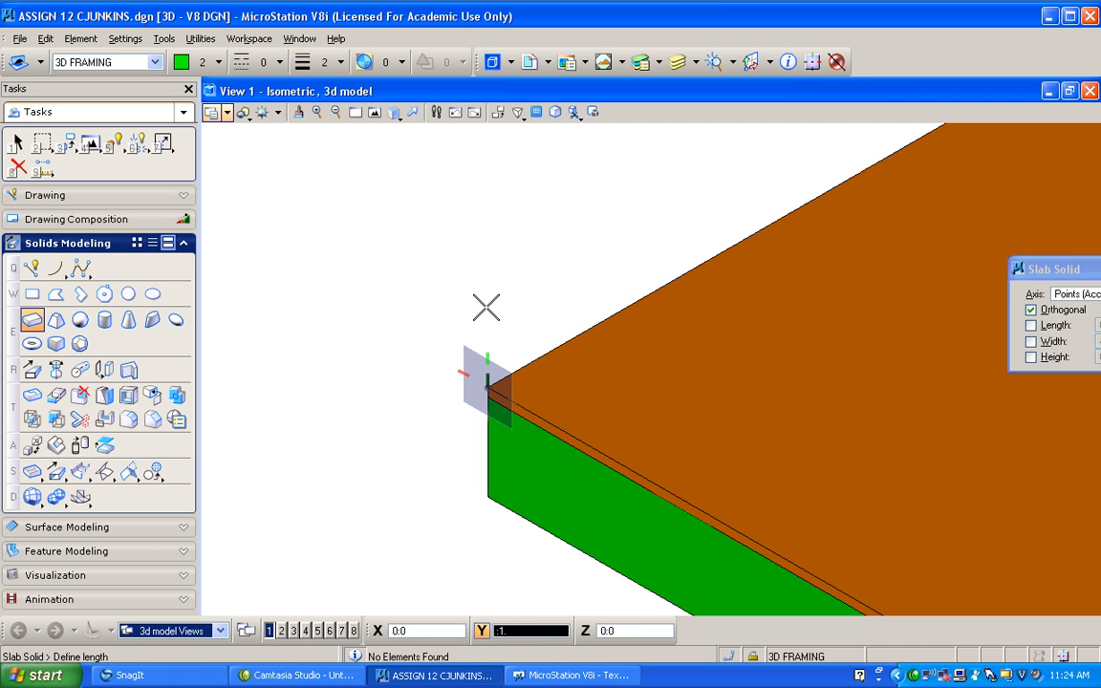
{"action": "middle_click_drag", "start_coordinate": [432, 255], "coordinate": [649, 371]}
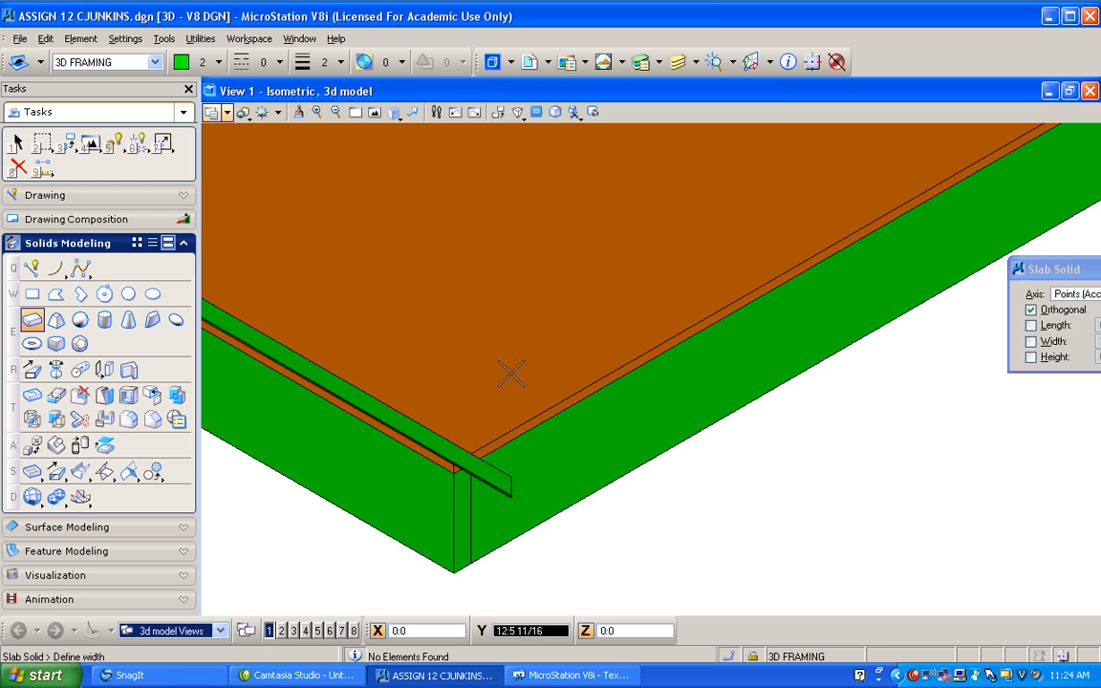
{"action": "left_click", "coordinate": [453, 469]}
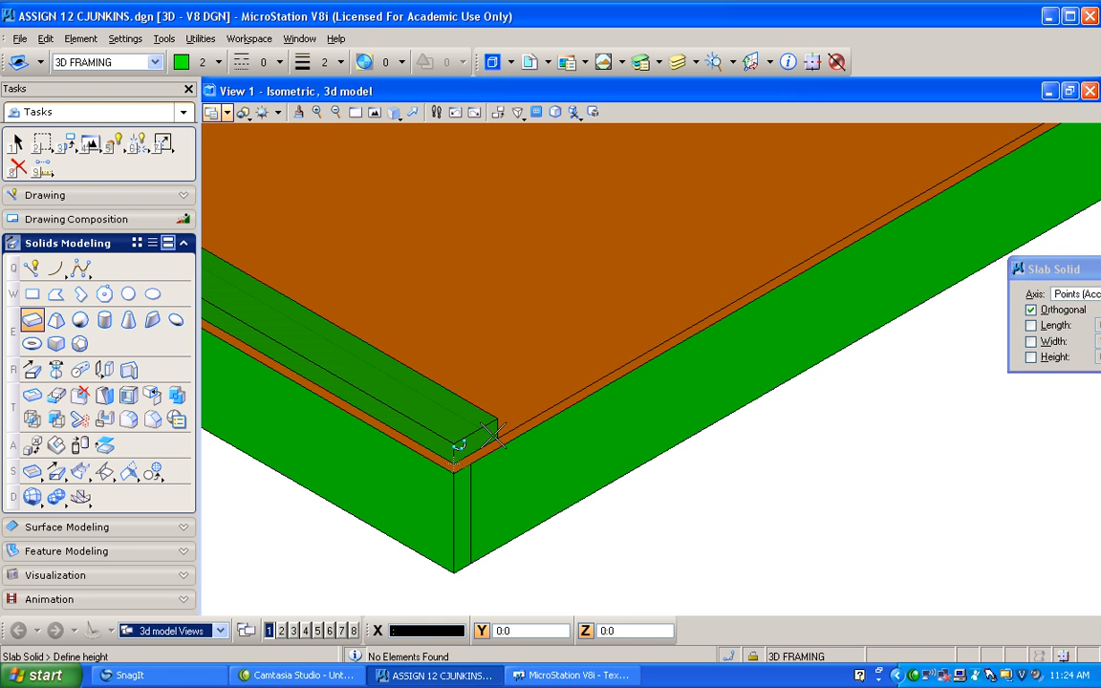
{"action": "type", "text": ":3.5"}
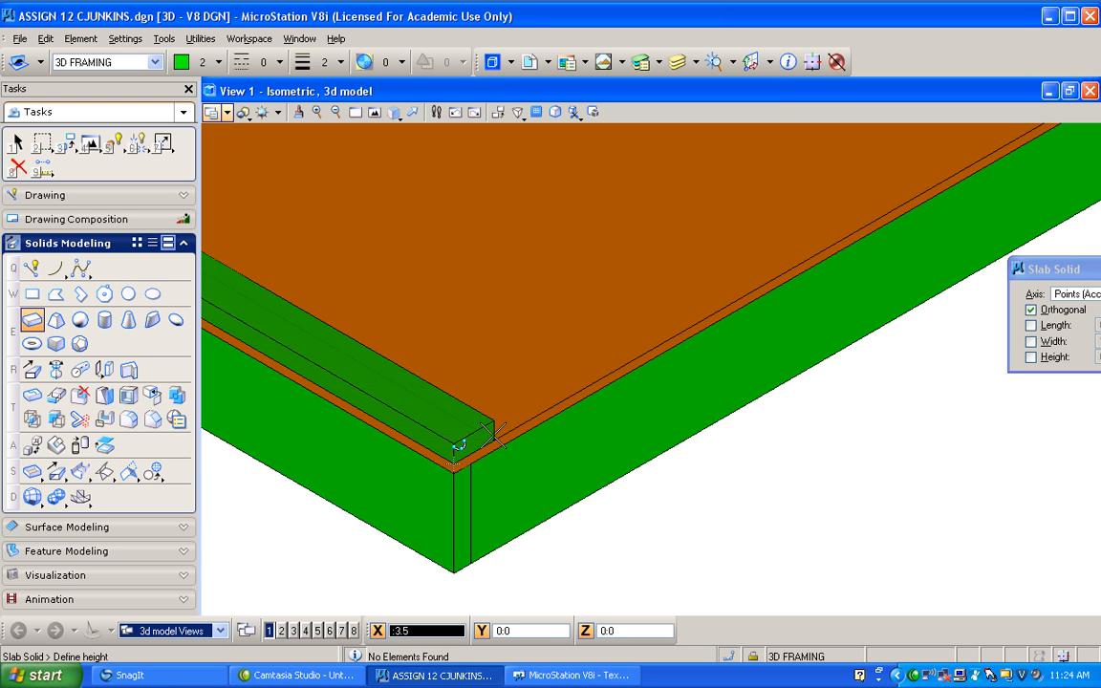
{"action": "key", "text": "Return"}
- Draw a vertical stud slab on the bottom plate's end at the front corner, 1 1/2 in wide, as deep as the plate and 12 ft tall
{"action": "scroll", "coordinate": [557, 442], "scroll_direction": "down", "scroll_amount": 3}
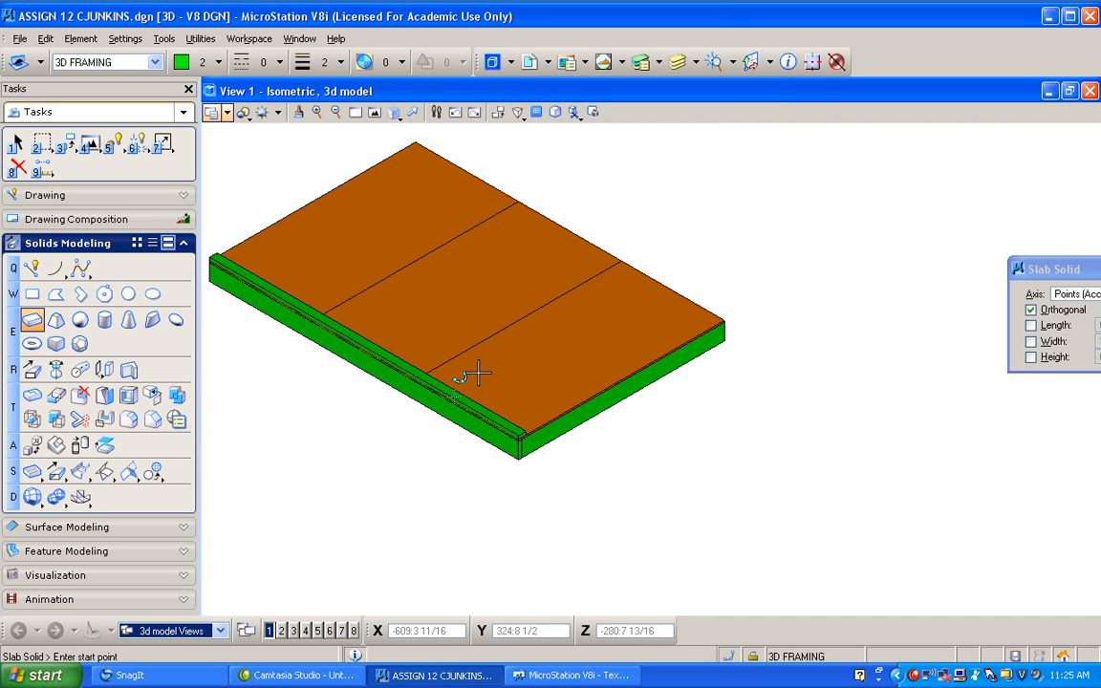
{"action": "scroll", "coordinate": [539, 422], "scroll_direction": "up", "scroll_amount": 4}
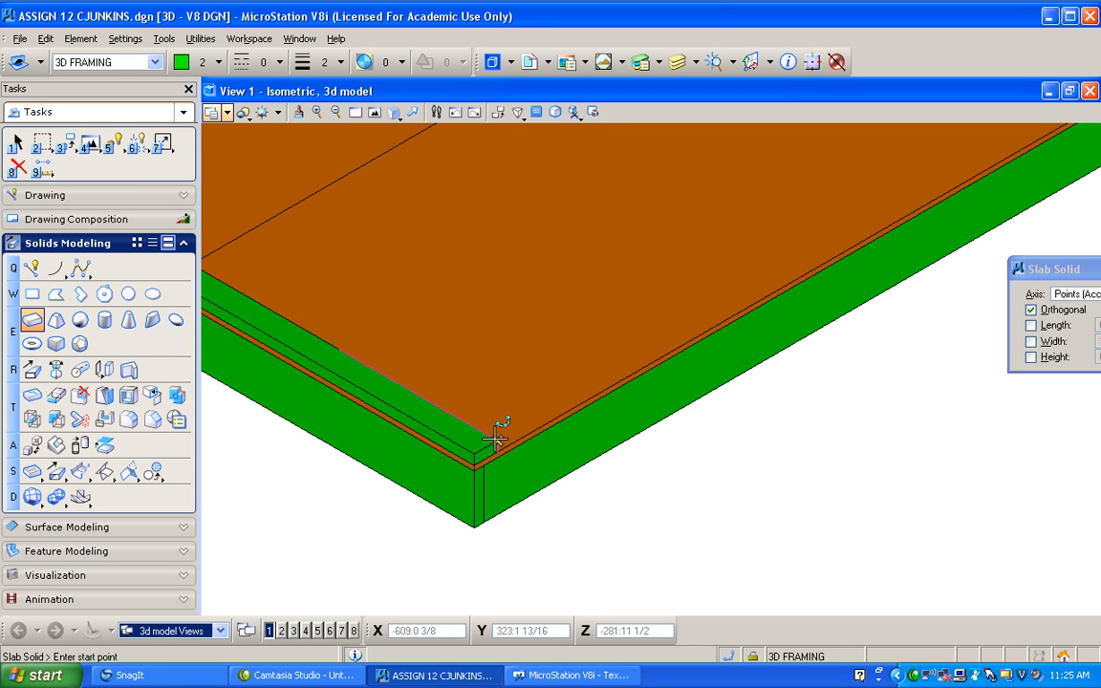
{"action": "scroll", "coordinate": [496, 440], "scroll_direction": "up", "scroll_amount": 2}
{"action": "left_click", "coordinate": [431, 475]}
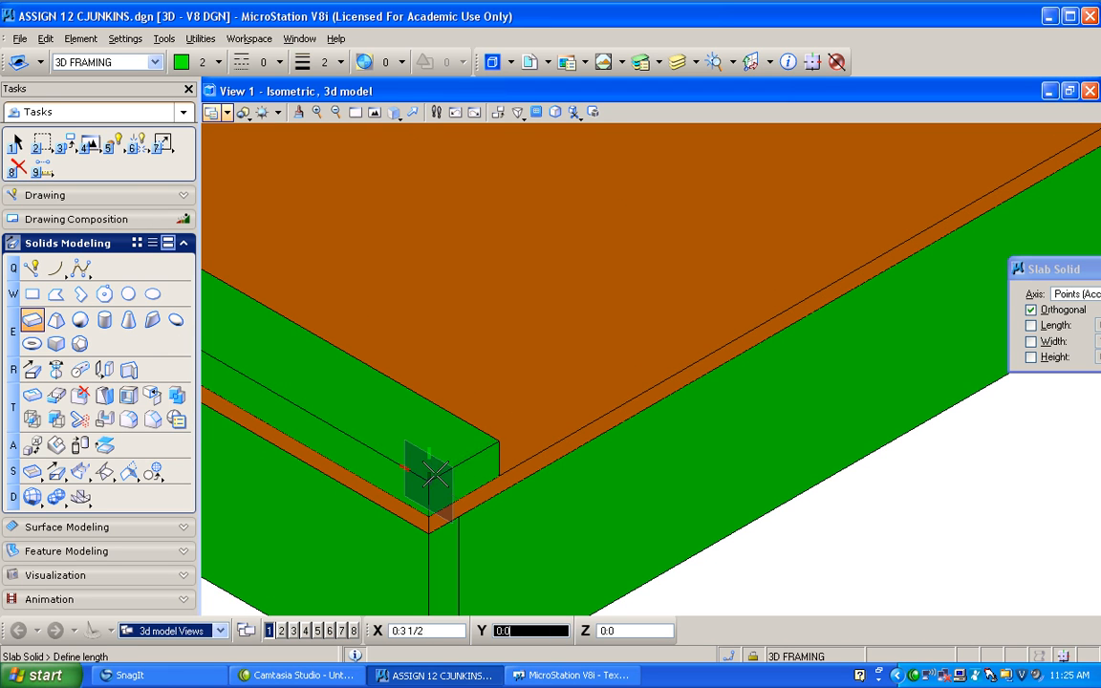
{"action": "left_click", "coordinate": [442, 402]}
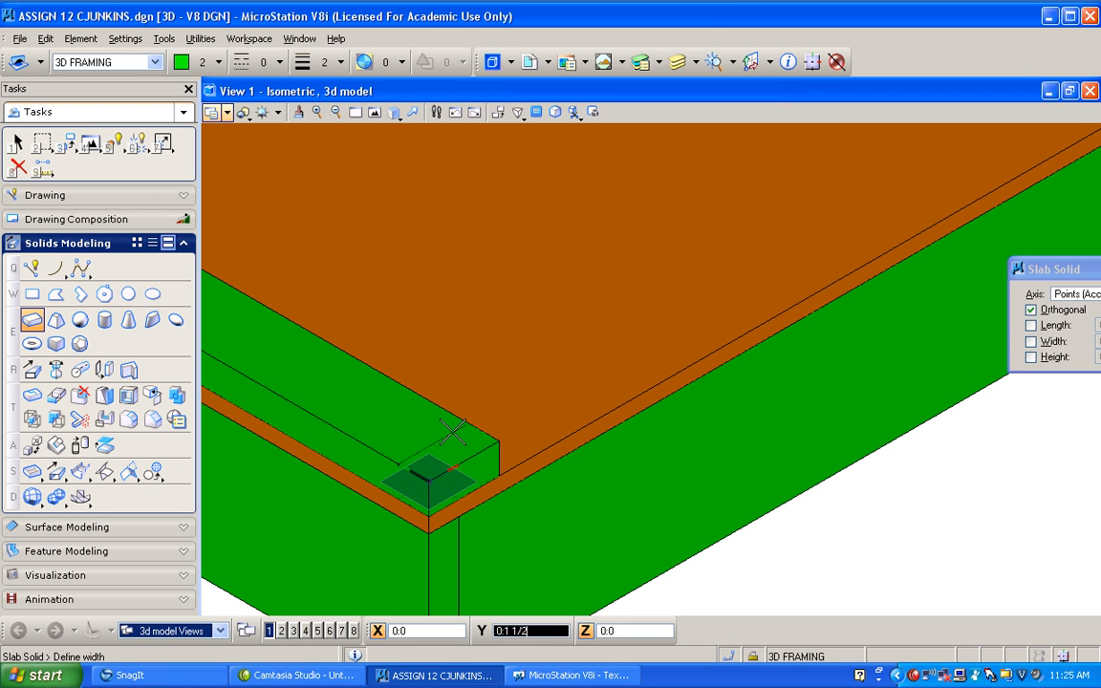
{"action": "type", "text": "1"}
{"action": "left_click", "coordinate": [454, 433]}
{"action": "scroll", "coordinate": [449, 253], "scroll_direction": "down", "scroll_amount": 2}
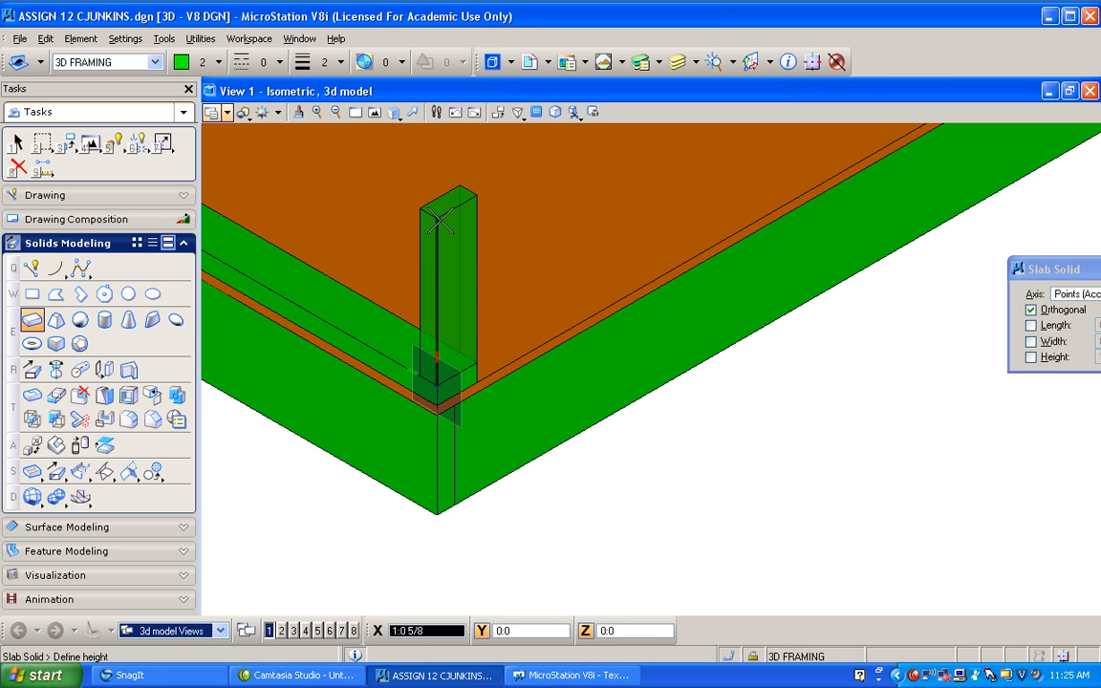
{"action": "type", "text": "12"}
{"action": "left_click", "coordinate": [440, 220]}
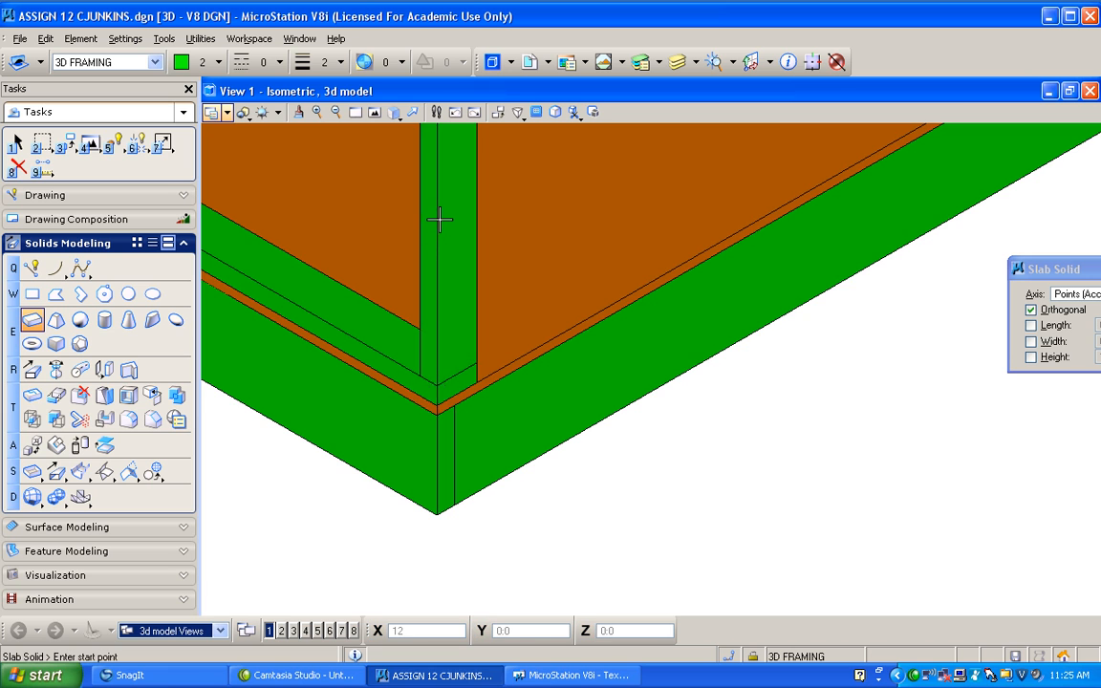
- Make 3D BUILDING SHAPE the active level and display the isometric view as Wireframe
{"action": "scroll", "coordinate": [442, 311], "scroll_direction": "down", "scroll_amount": 3}
{"action": "scroll", "coordinate": [382, 258], "scroll_direction": "down", "scroll_amount": 3}
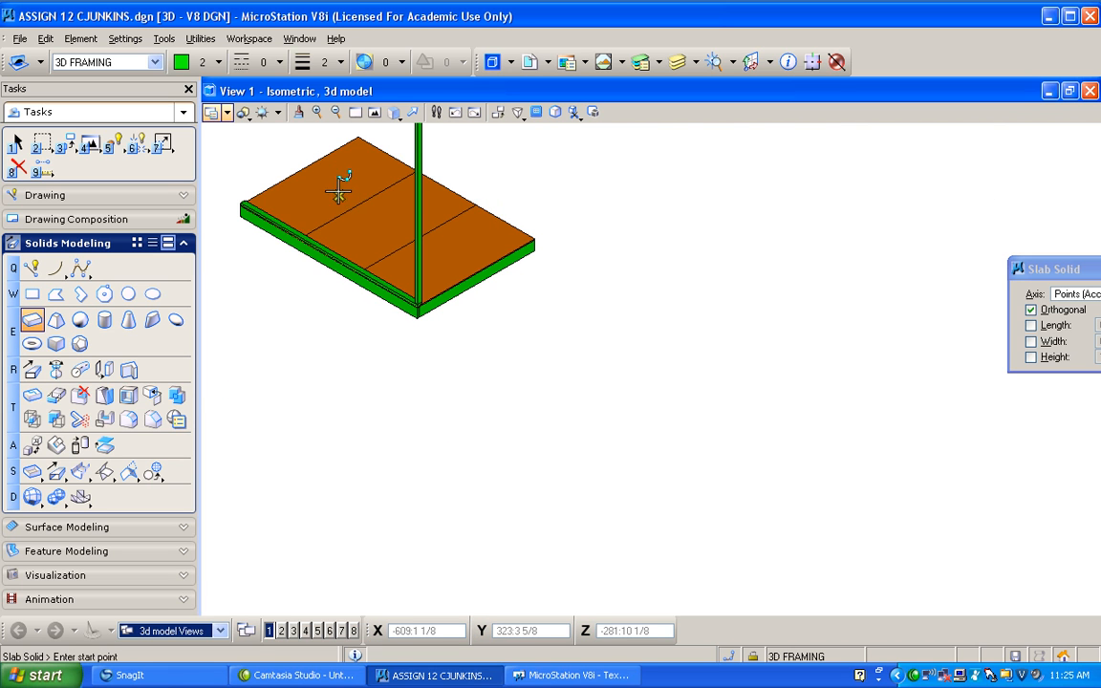
{"action": "scroll", "coordinate": [253, 152], "scroll_direction": "up", "scroll_amount": 2}
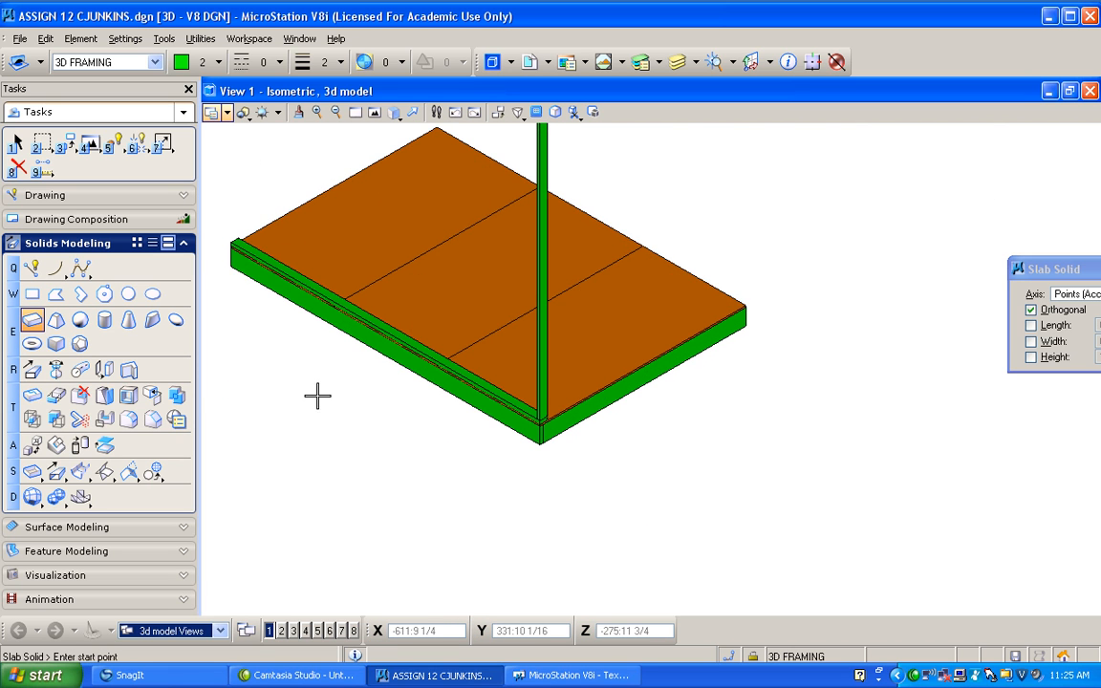
{"action": "middle_click_drag", "start_coordinate": [345, 516], "coordinate": [314, 432]}
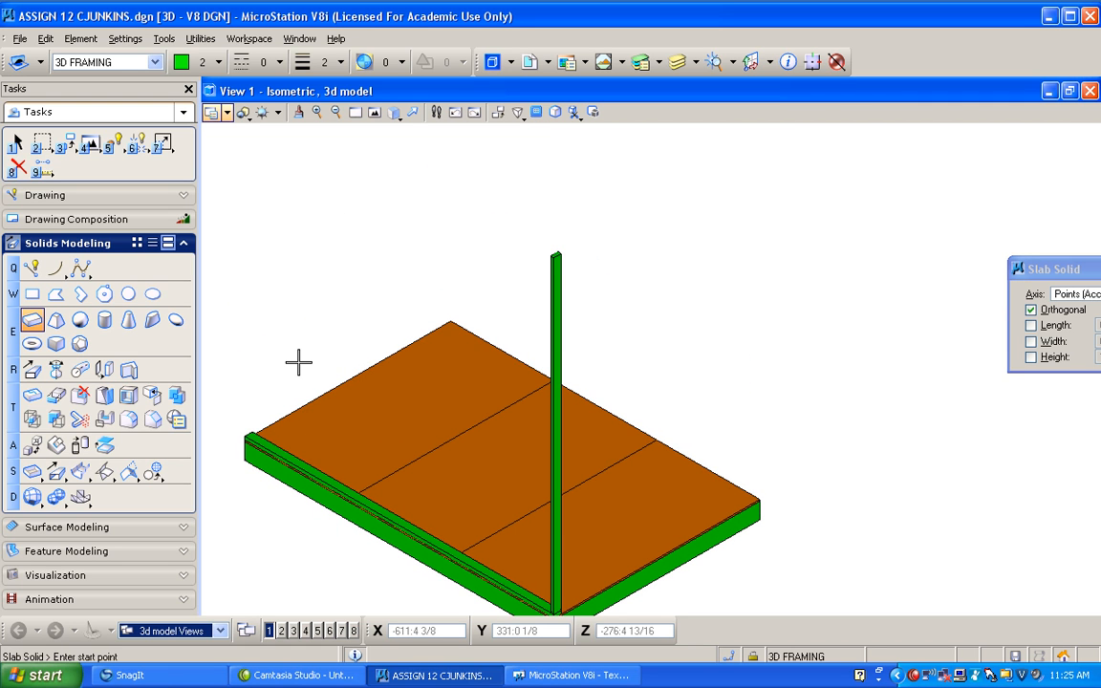
{"action": "left_click", "coordinate": [153, 63]}
{"action": "left_click", "coordinate": [137, 162]}
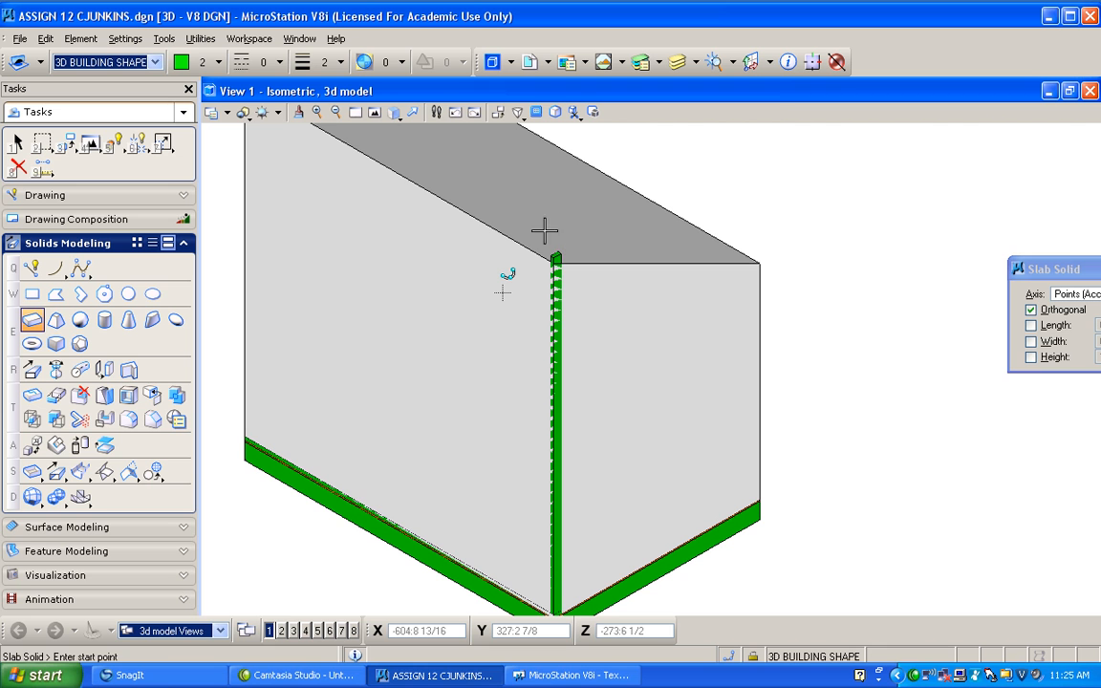
{"action": "left_click", "coordinate": [244, 111]}
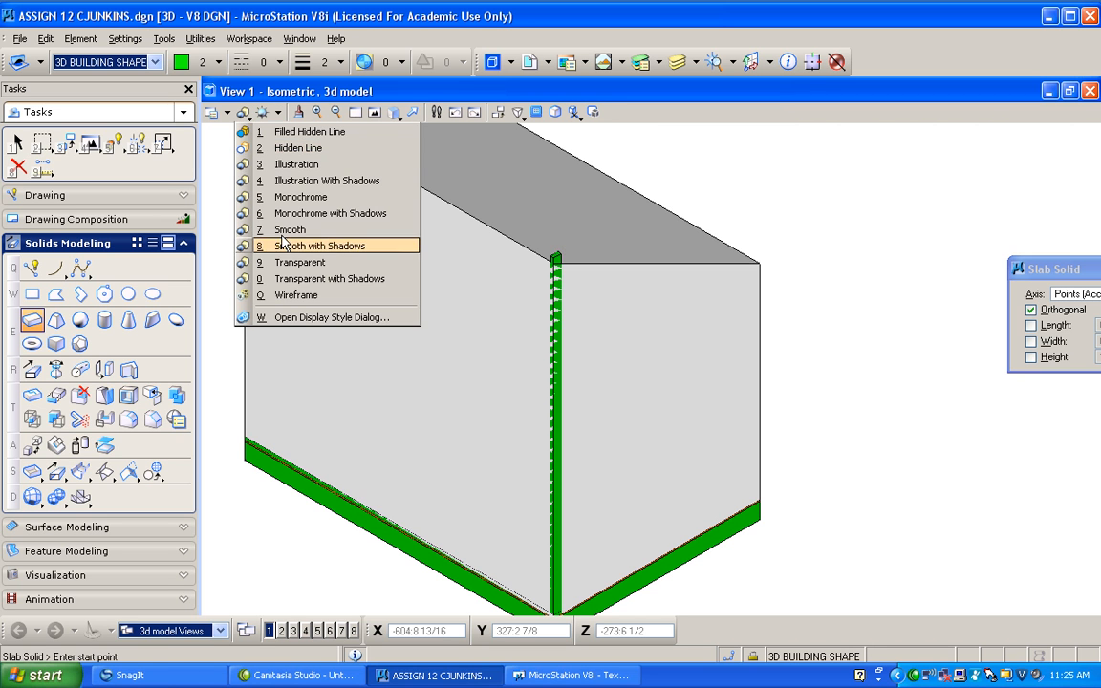
{"action": "left_click", "coordinate": [289, 295]}
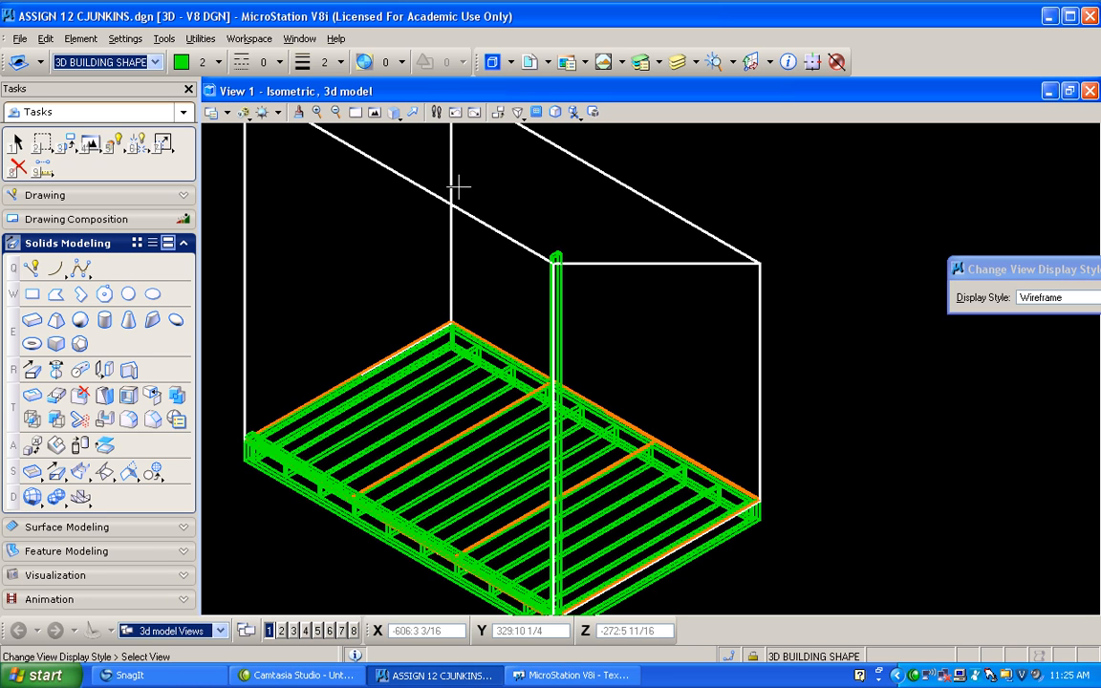
- Show the model in Front view, close up on the stud top where it crosses the sloped roof line
{"action": "left_click", "coordinate": [395, 113]}
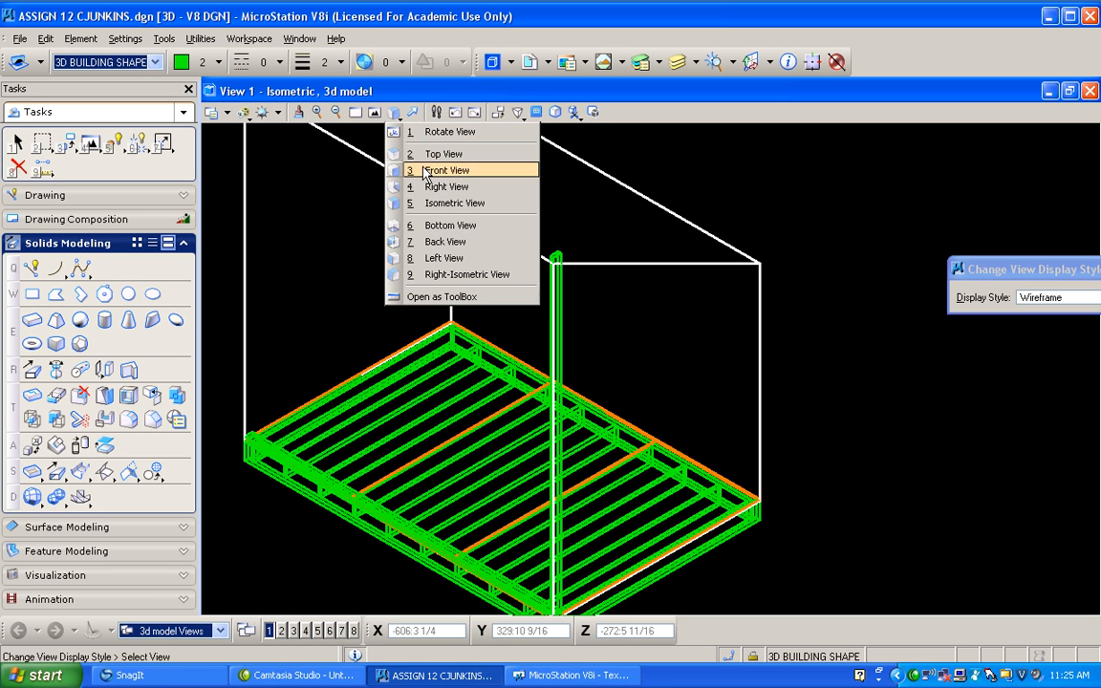
{"action": "left_click", "coordinate": [425, 204]}
{"action": "left_click", "coordinate": [425, 204]}
{"action": "right_click", "coordinate": [396, 135]}
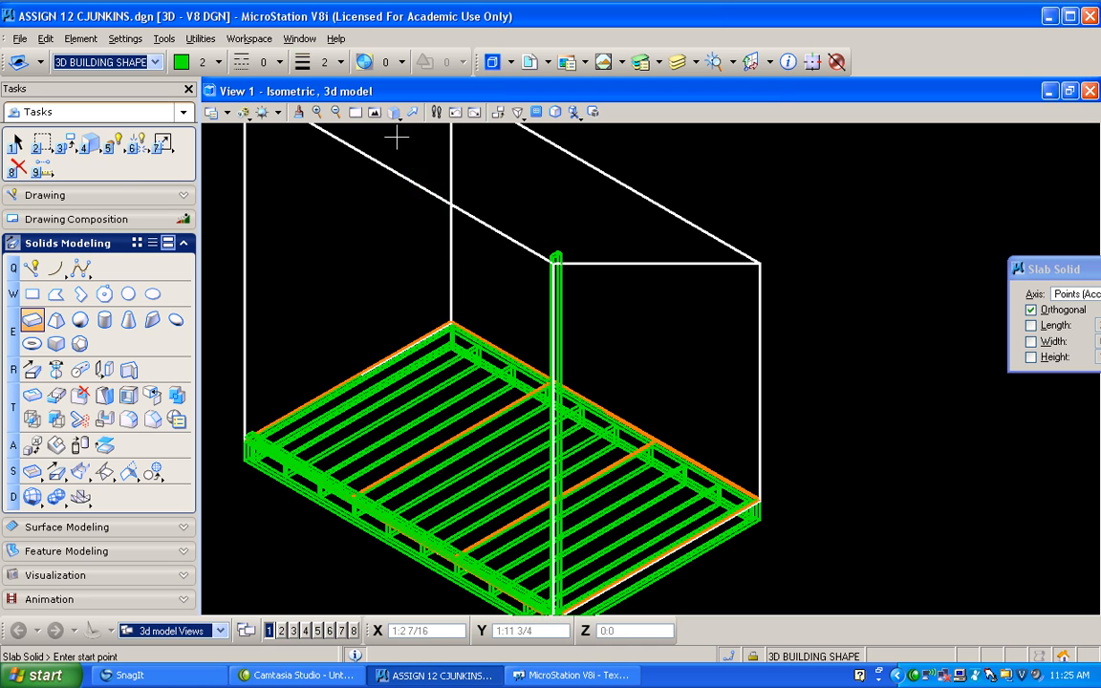
{"action": "left_click", "coordinate": [395, 113]}
{"action": "left_click", "coordinate": [427, 215]}
{"action": "left_click", "coordinate": [426, 188]}
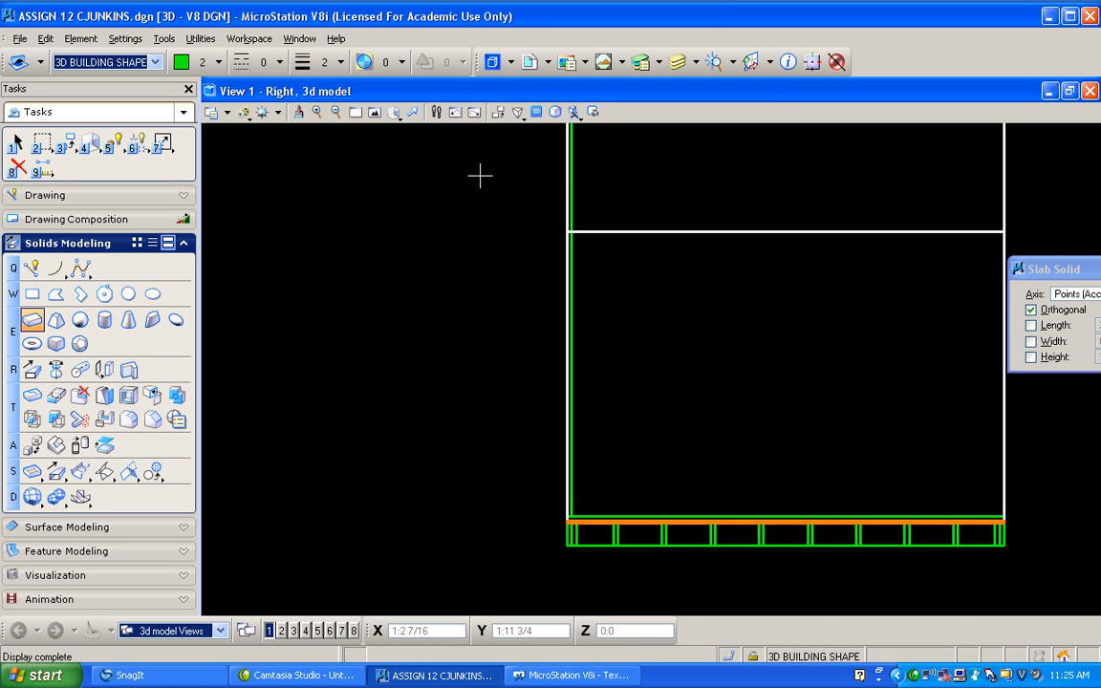
{"action": "left_click", "coordinate": [395, 113]}
{"action": "left_click", "coordinate": [426, 171]}
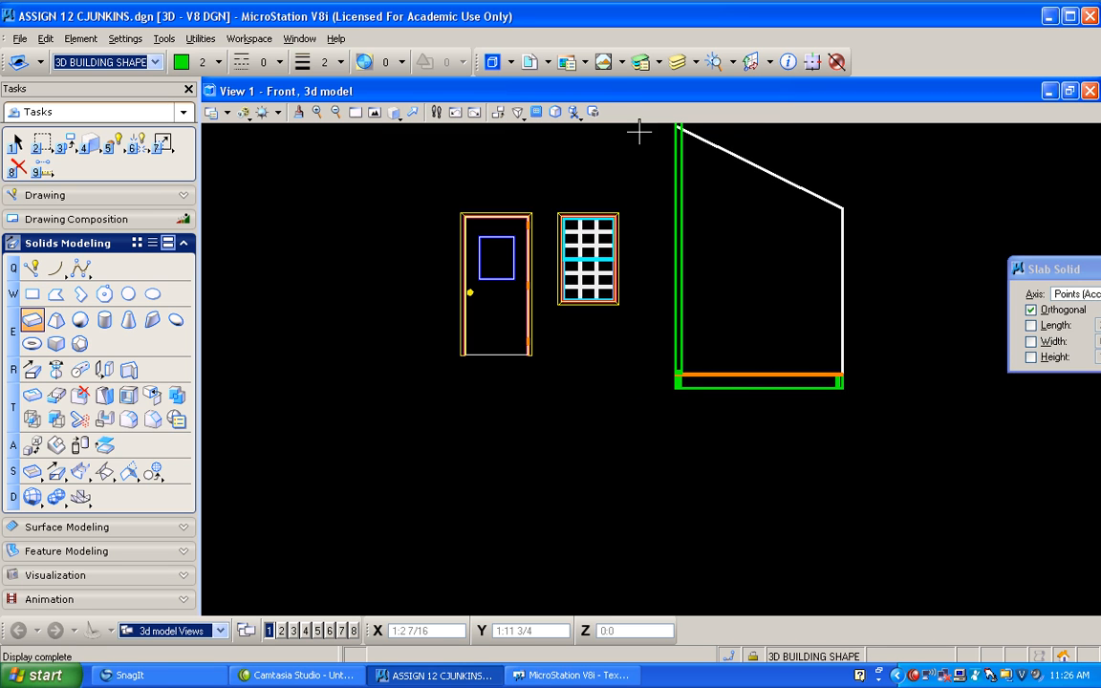
{"action": "scroll", "coordinate": [647, 196], "scroll_direction": "up", "scroll_amount": 5}
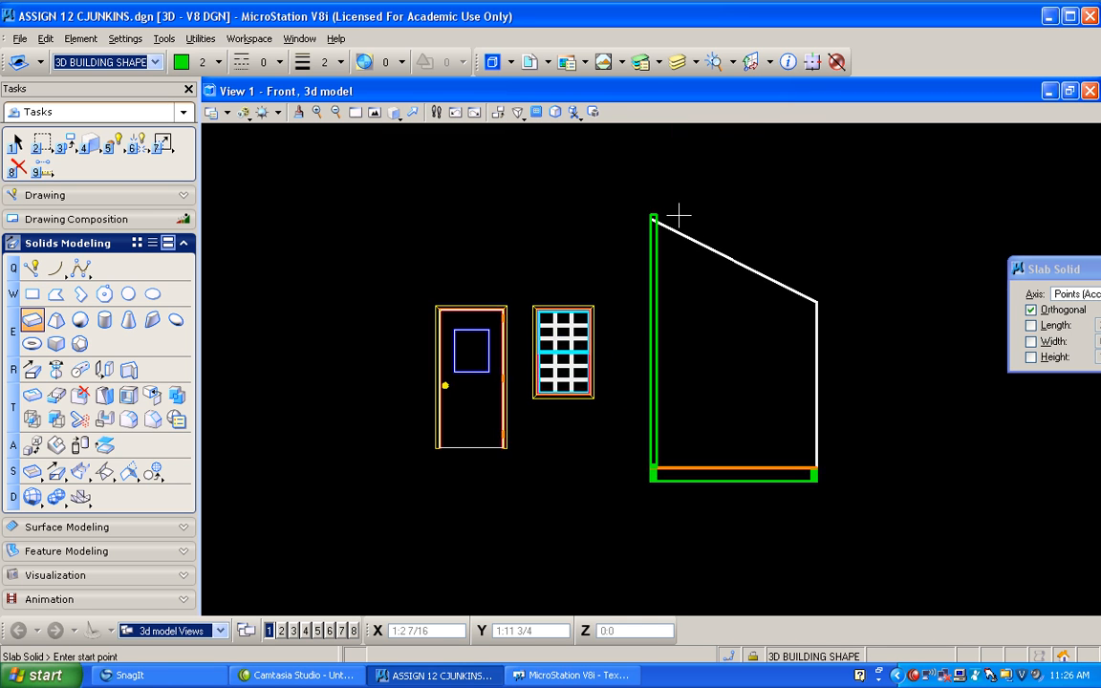
{"action": "scroll", "coordinate": [678, 216], "scroll_direction": "up", "scroll_amount": 2}
{"action": "scroll", "coordinate": [580, 202], "scroll_direction": "up", "scroll_amount": 3}
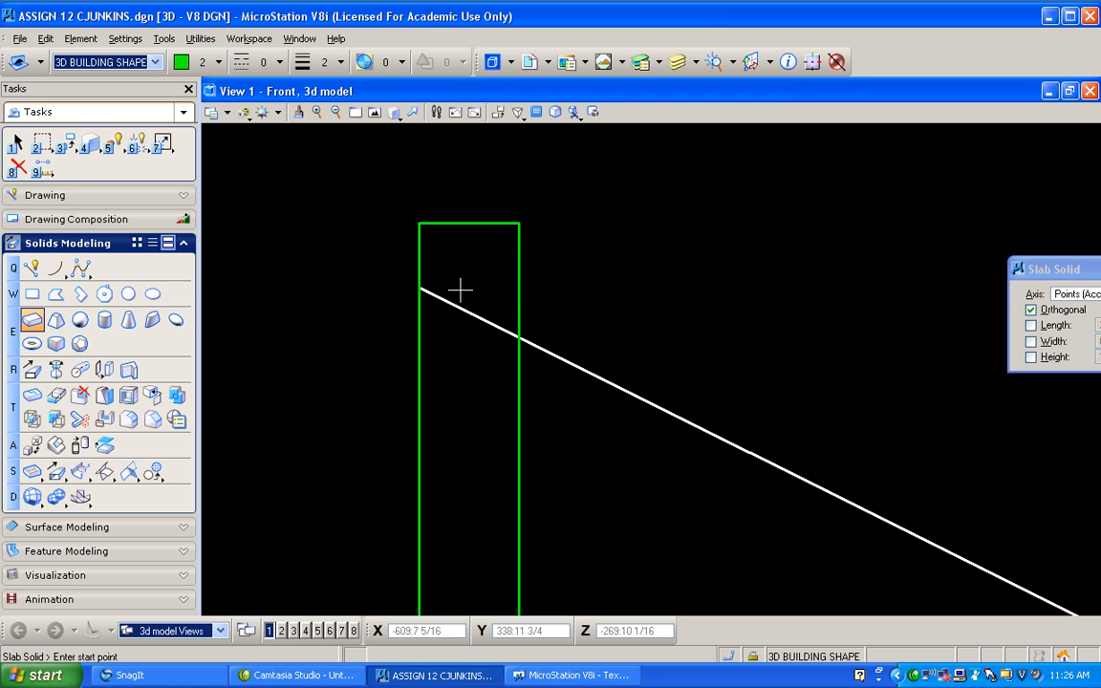
- Draw a sloped top plate slab along the roof line from the building corner, about 4 11/16 in wide, 1.5 in thick and 13 ft 10 in long
{"action": "left_click", "coordinate": [419, 286]}
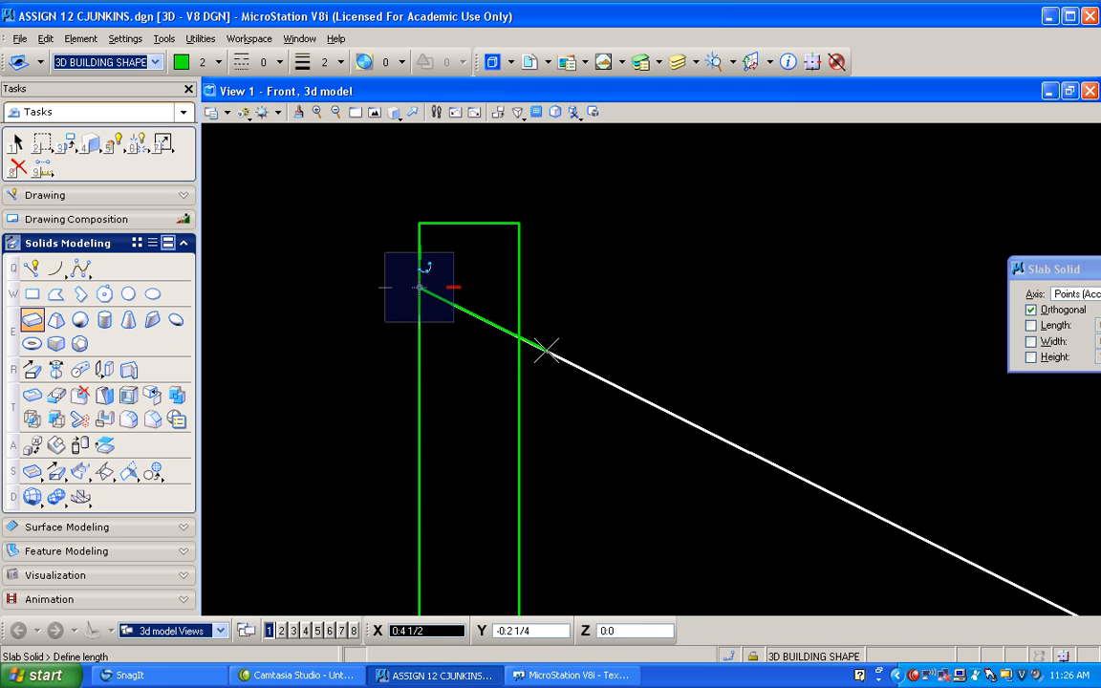
{"action": "key", "text": "space"}
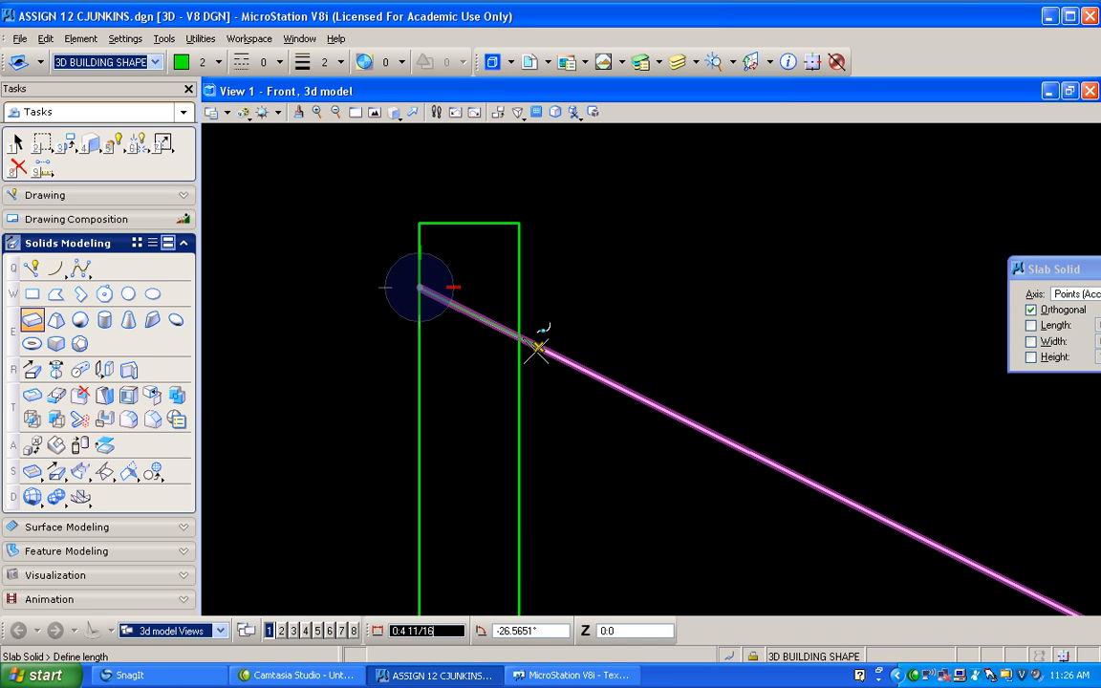
{"action": "left_click", "coordinate": [537, 350]}
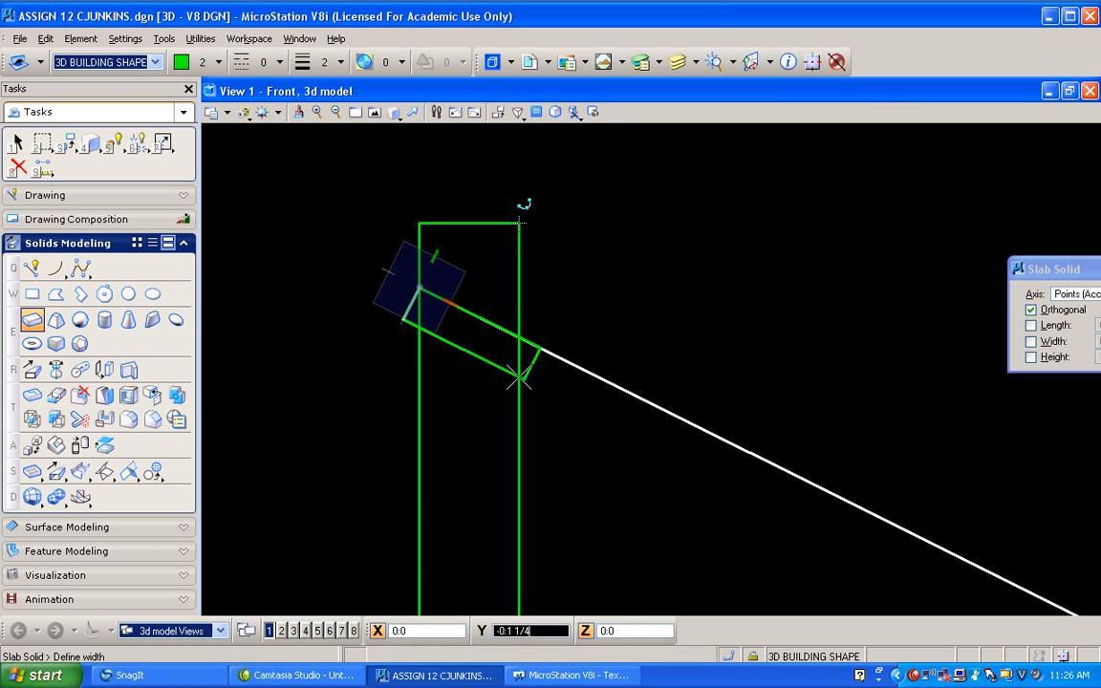
{"action": "type", "text": ":"}
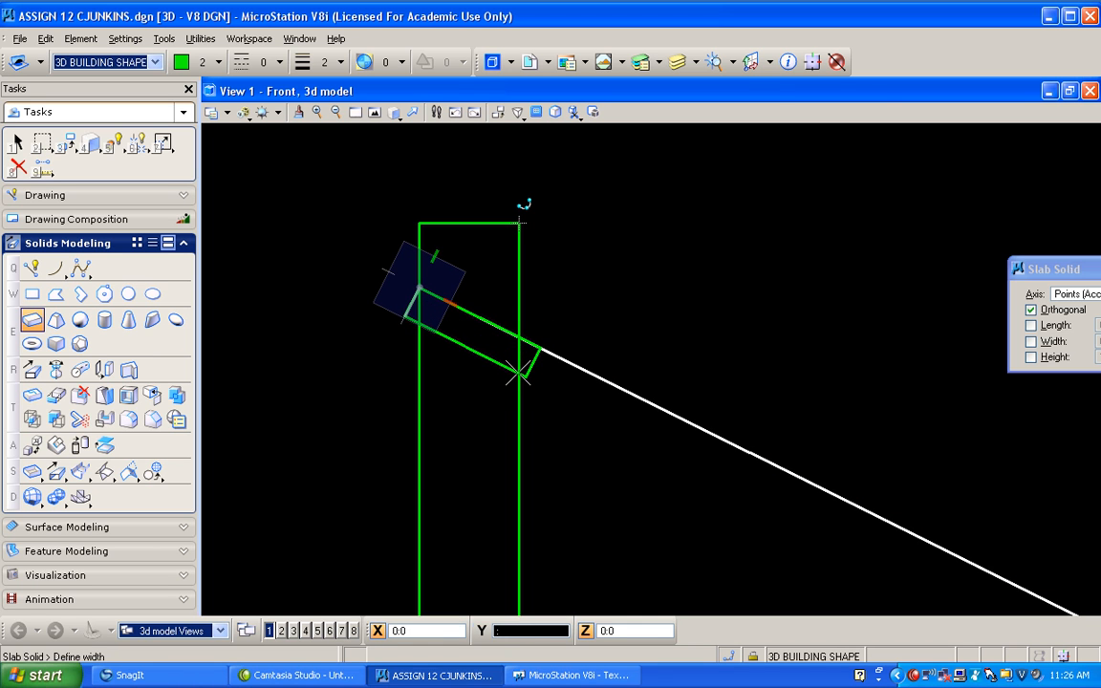
{"action": "type", "text": "1.5"}
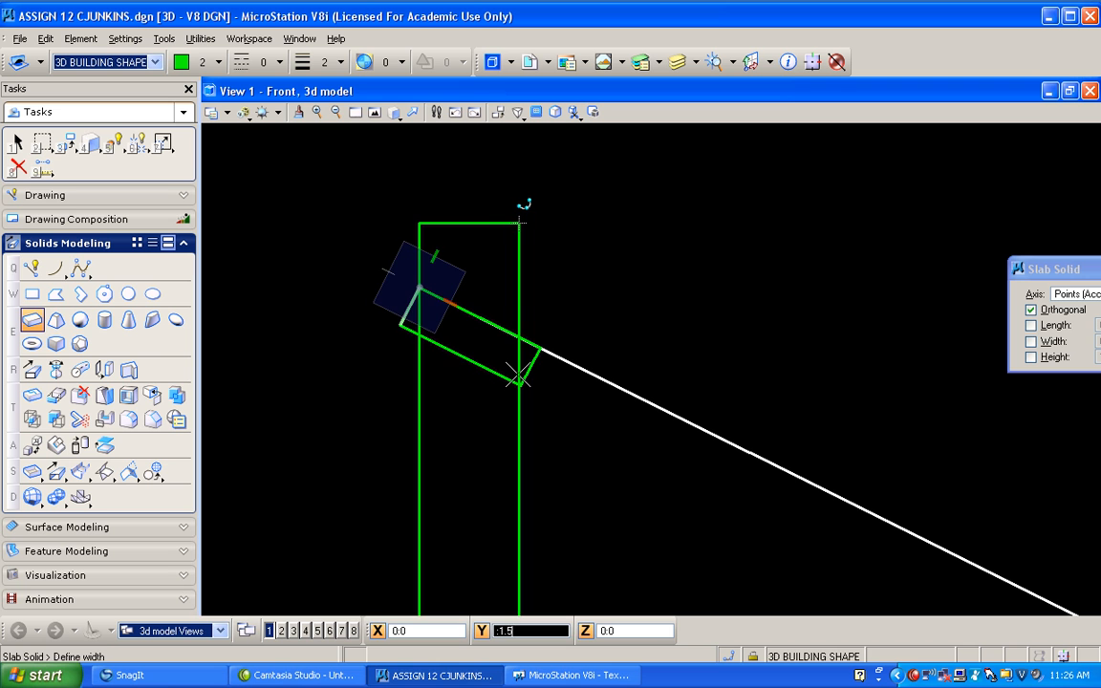
{"action": "left_click", "coordinate": [519, 375]}
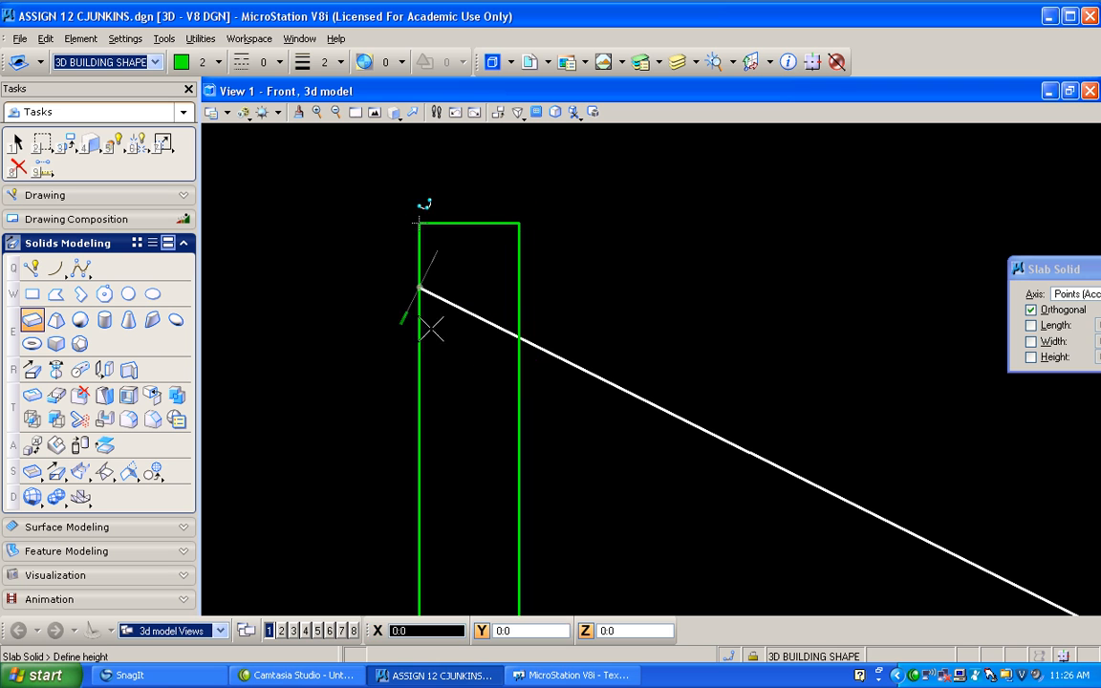
{"action": "left_click", "coordinate": [393, 111]}
{"action": "left_click", "coordinate": [411, 202]}
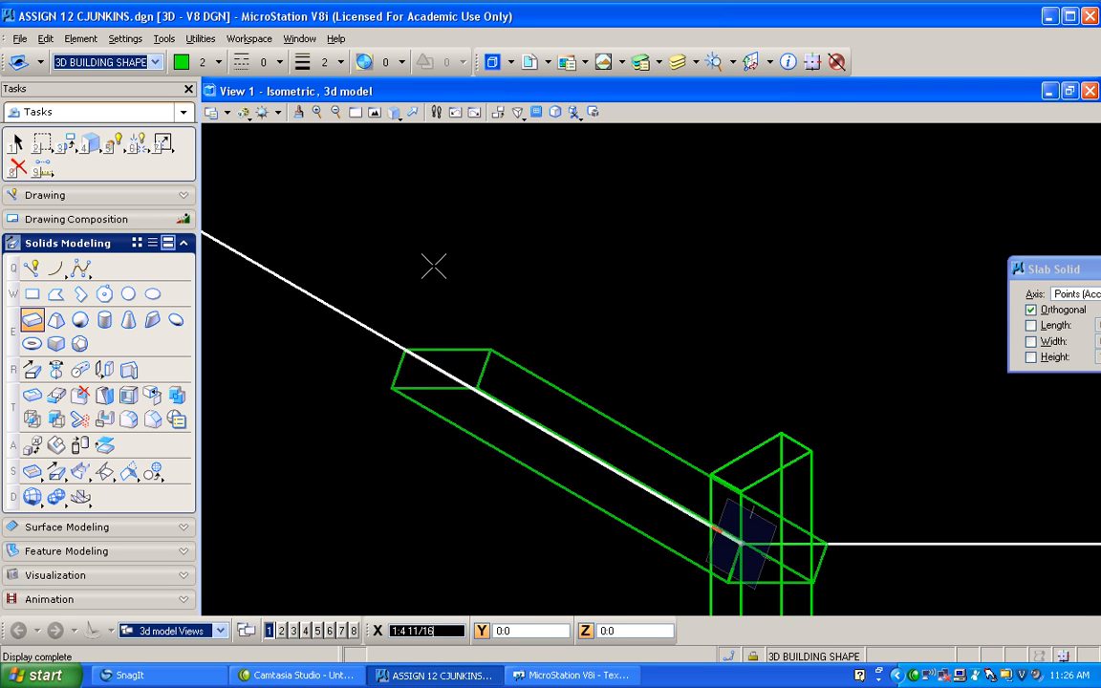
{"action": "scroll", "coordinate": [433, 260], "scroll_direction": "down", "scroll_amount": 4}
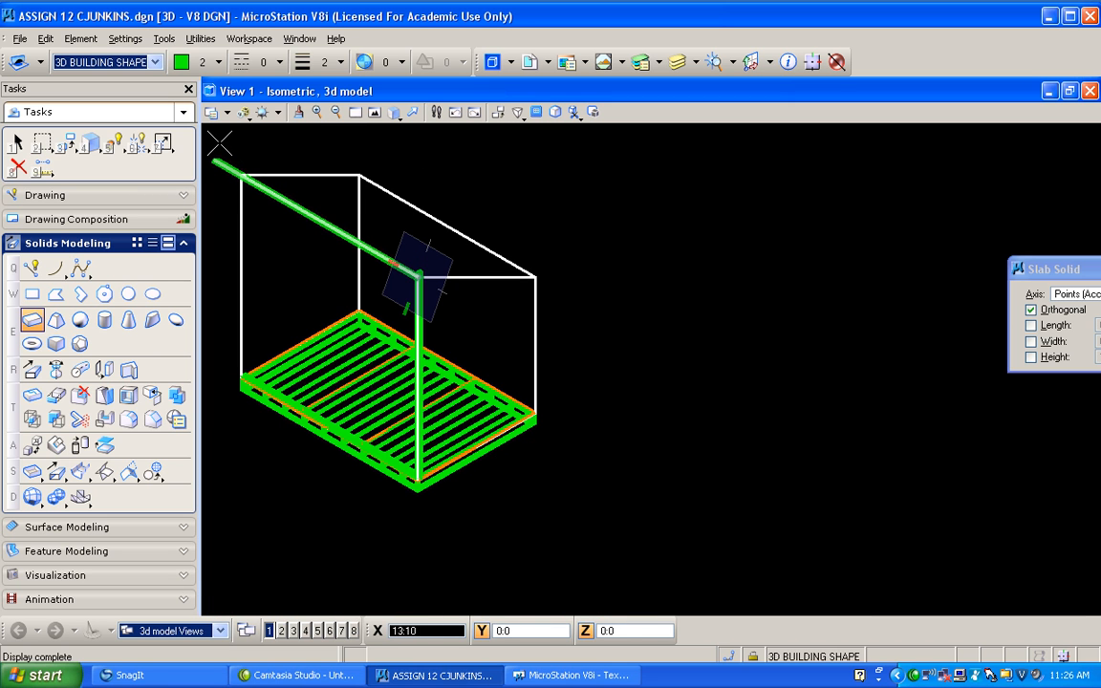
{"action": "left_click", "coordinate": [220, 143]}
- Return to the Front view, close up on the end of the sloped top plate at the stud top
{"action": "scroll", "coordinate": [409, 289], "scroll_direction": "up", "scroll_amount": 5}
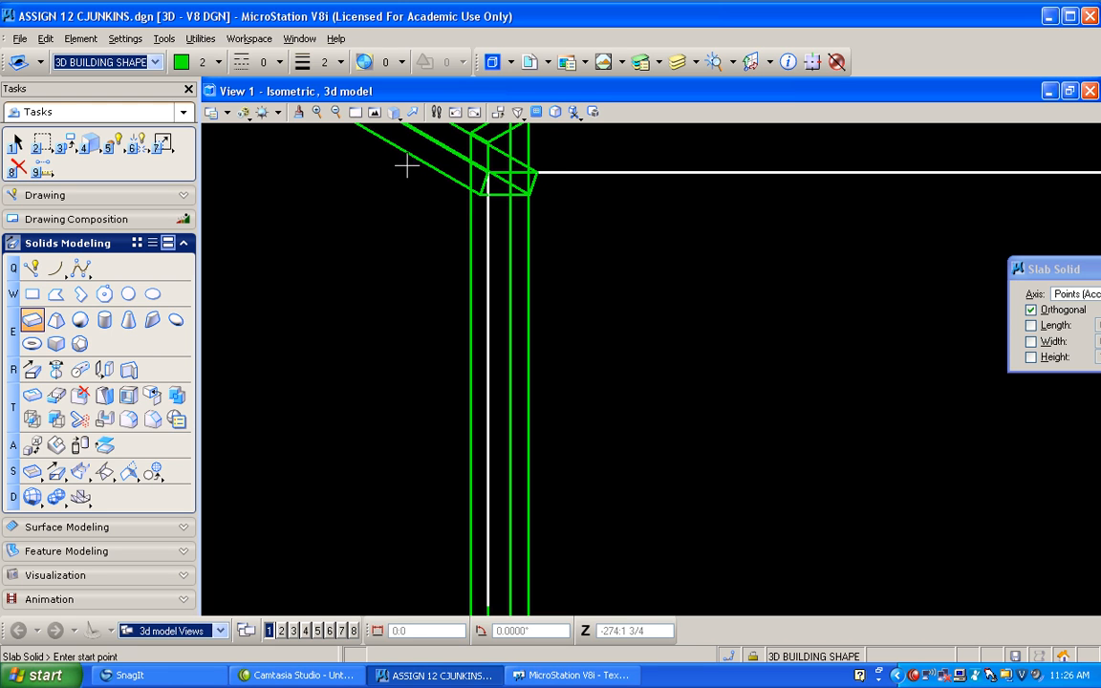
{"action": "left_click", "coordinate": [395, 113]}
{"action": "left_click", "coordinate": [446, 170]}
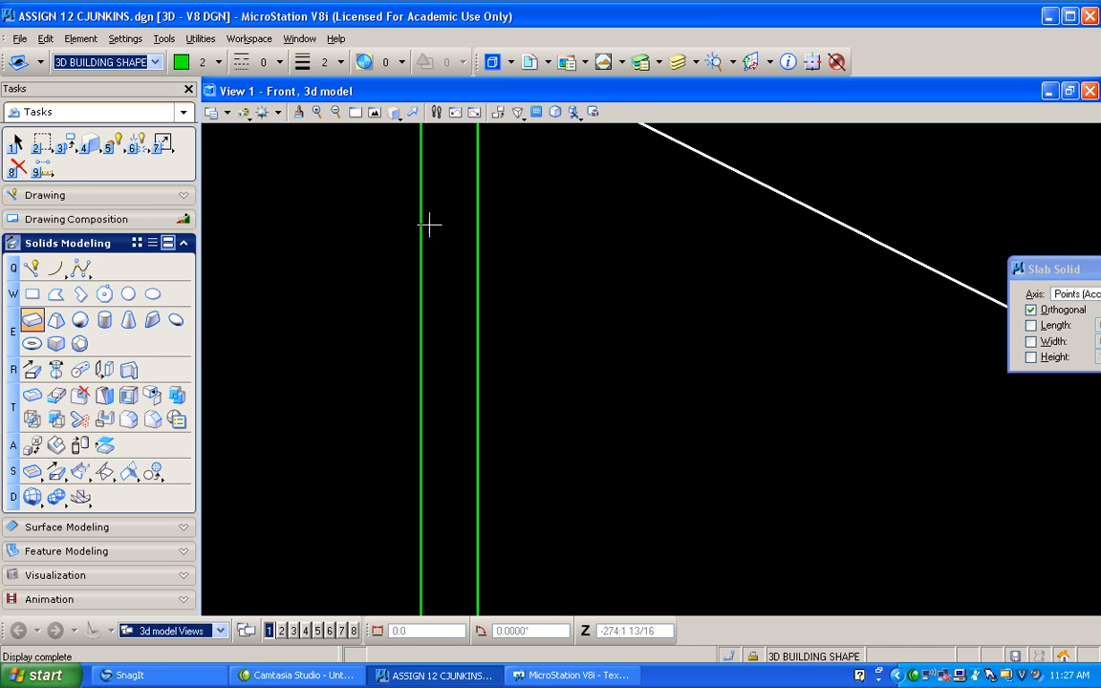
{"action": "scroll", "coordinate": [443, 273], "scroll_direction": "down", "scroll_amount": 3}
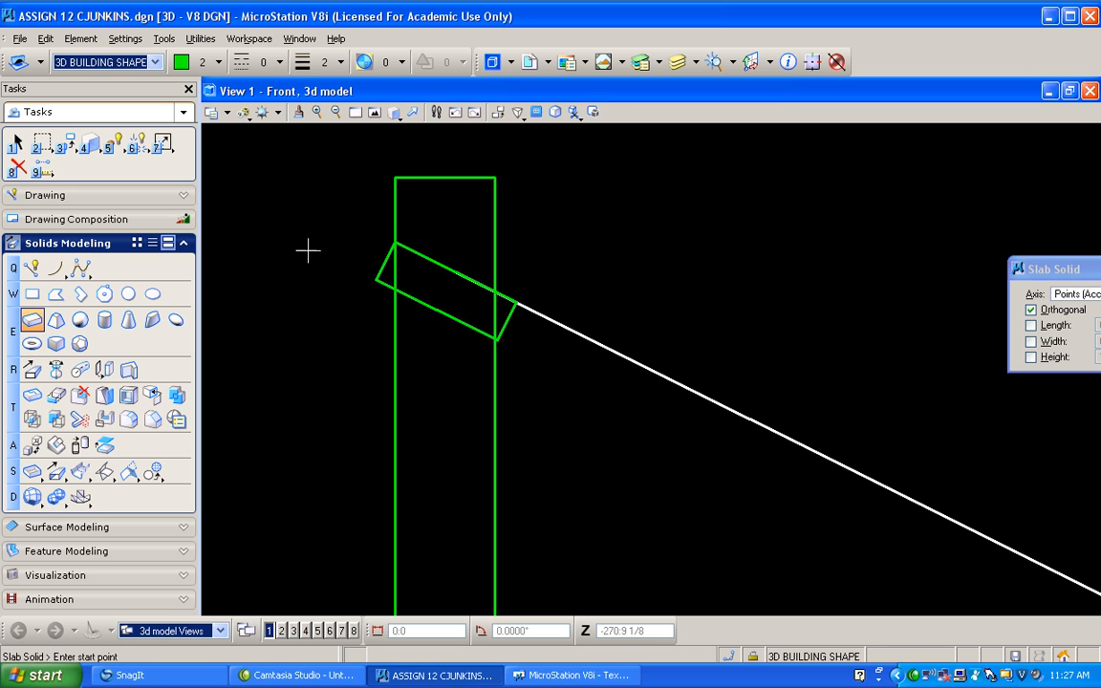
{"action": "left_click", "coordinate": [71, 151]}
{"action": "left_click", "coordinate": [77, 167]}
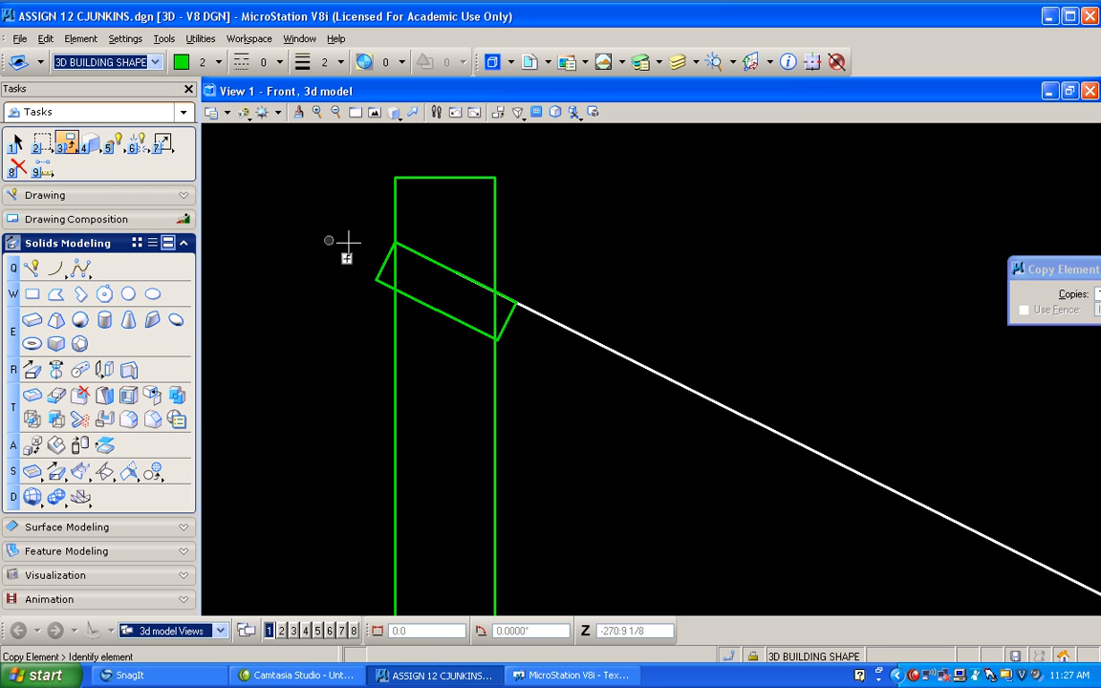
{"action": "left_click", "coordinate": [396, 240]}
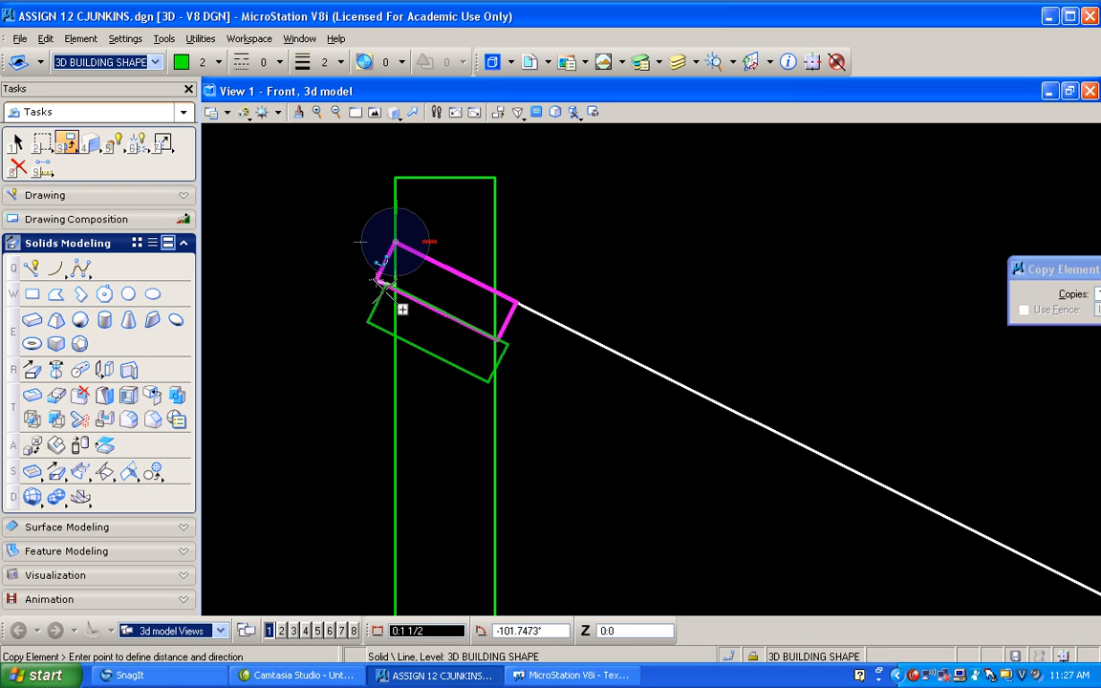
{"action": "key", "text": "space"}
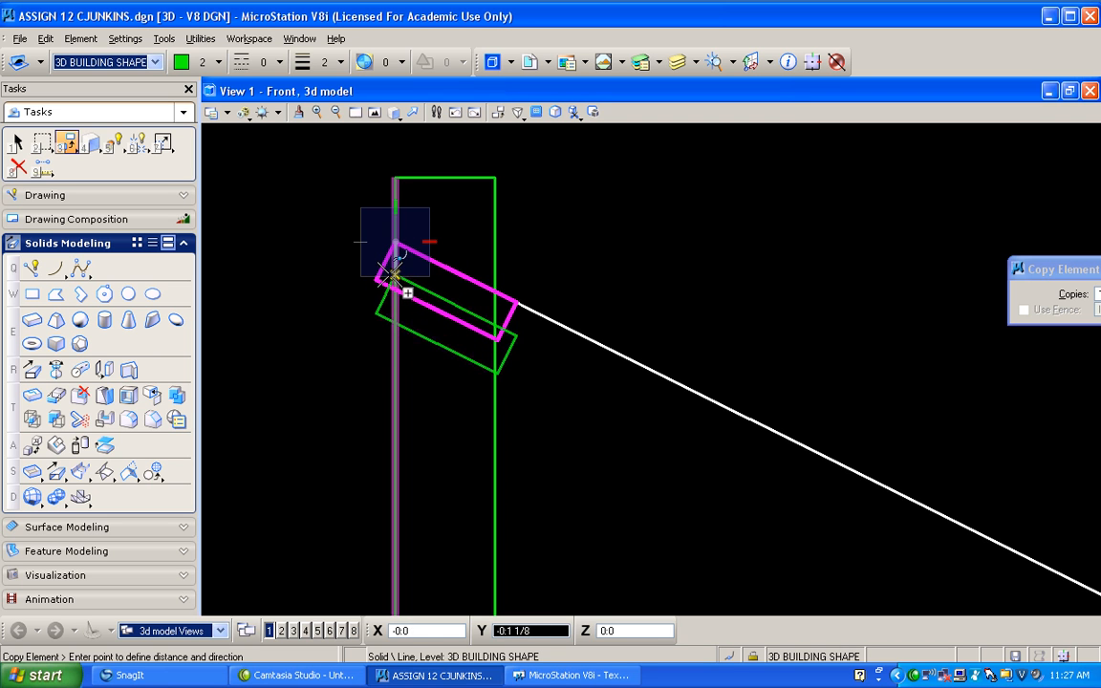
{"action": "right_click", "coordinate": [393, 268]}
{"action": "right_click", "coordinate": [361, 208]}
{"action": "right_click", "coordinate": [363, 216]}
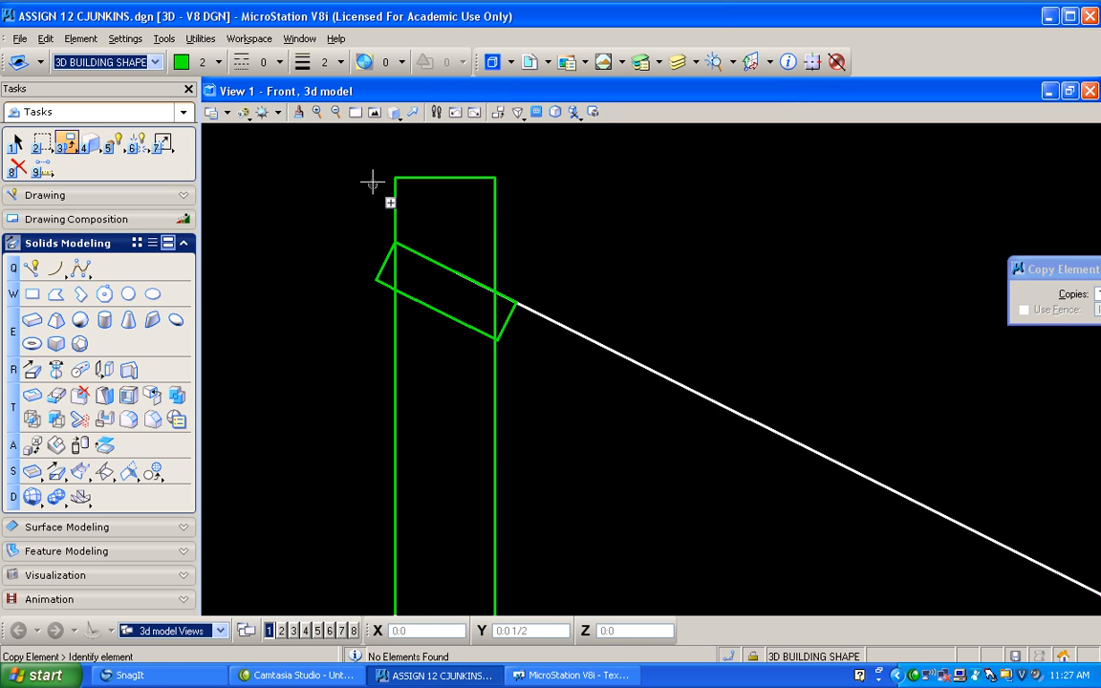
- Copy the sloped top plate straight down along the stud's outer edge, directly against the underside of the first plate
{"action": "left_click", "coordinate": [15, 142]}
{"action": "left_click", "coordinate": [421, 255]}
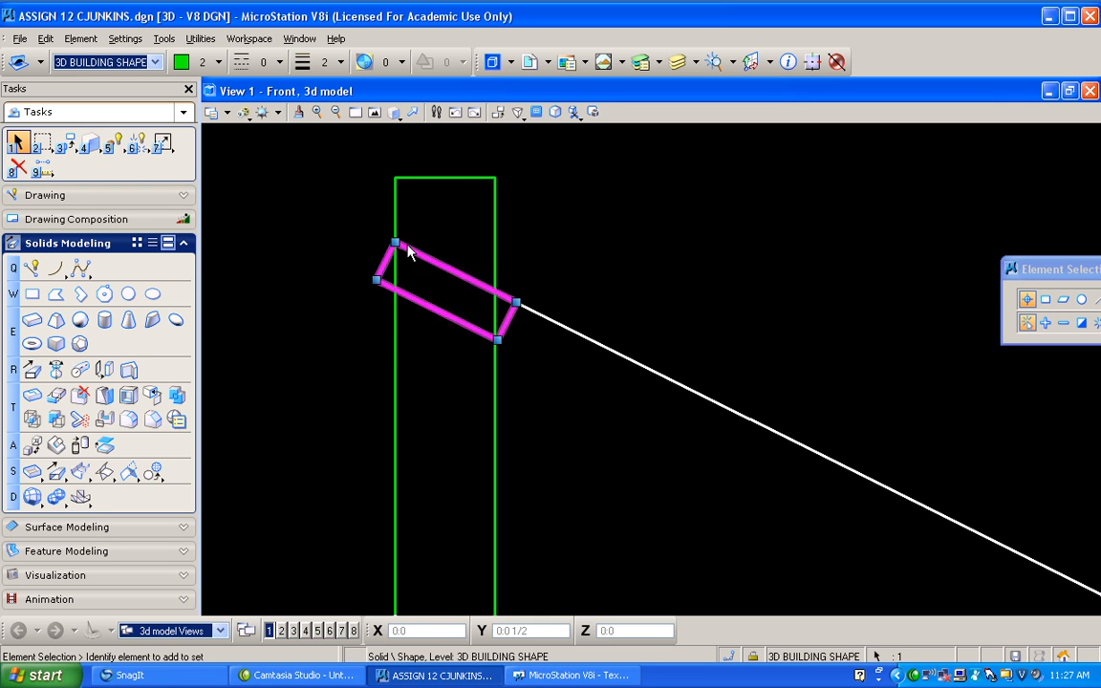
{"action": "left_click", "coordinate": [64, 144]}
{"action": "left_click", "coordinate": [76, 152]}
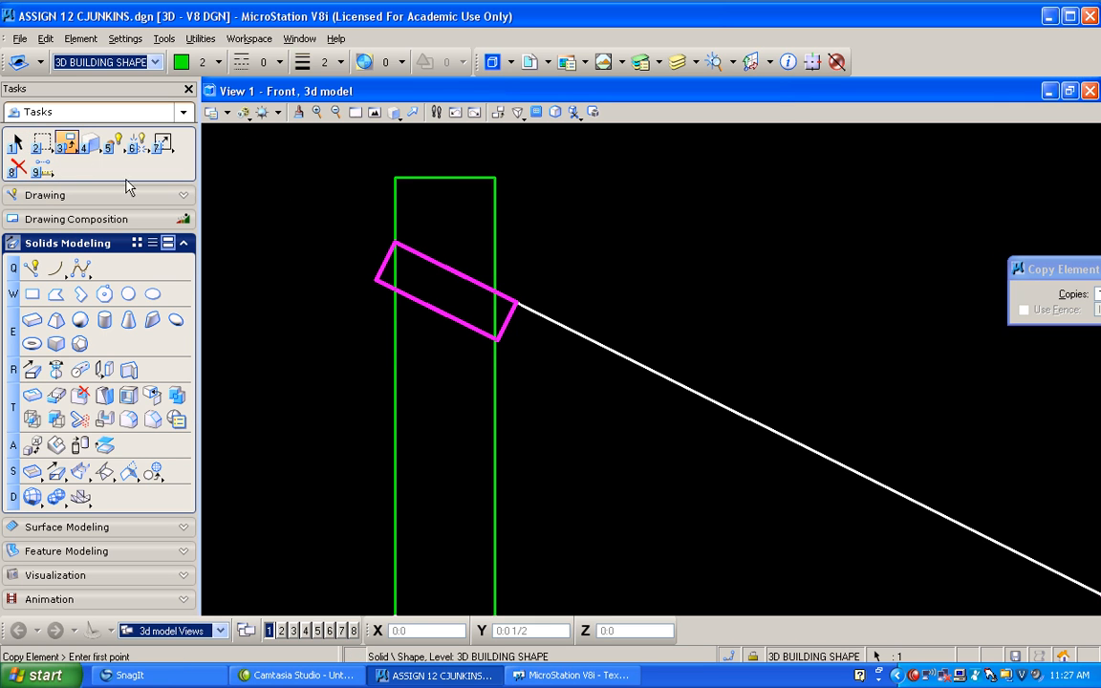
{"action": "left_click", "coordinate": [394, 177]}
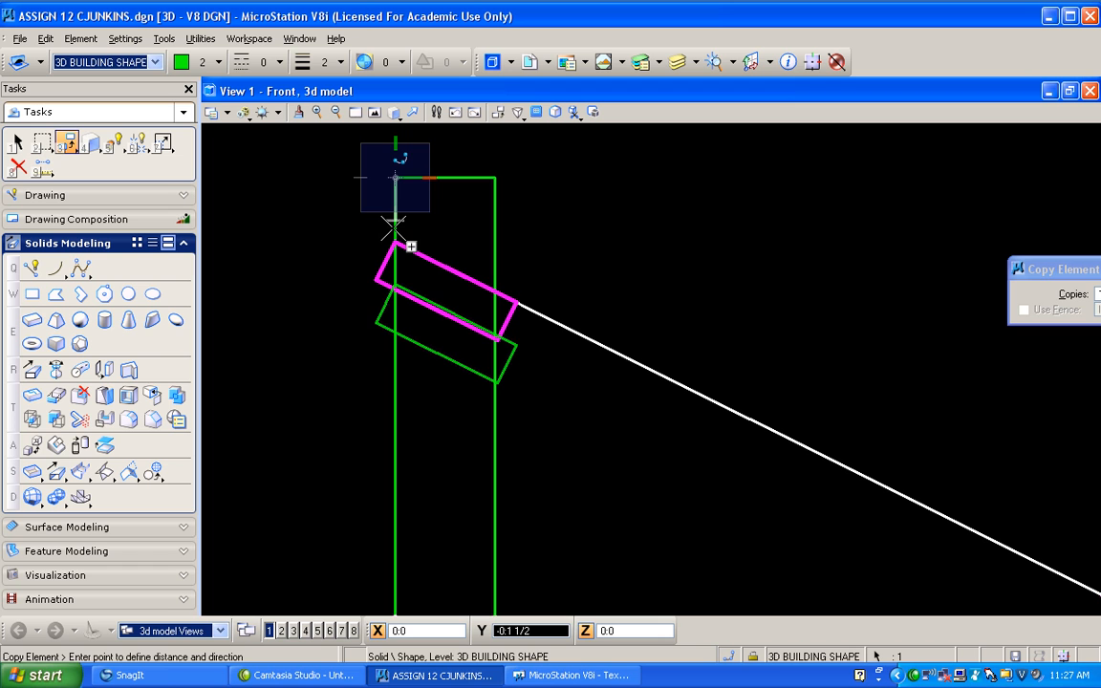
{"action": "right_click", "coordinate": [393, 227]}
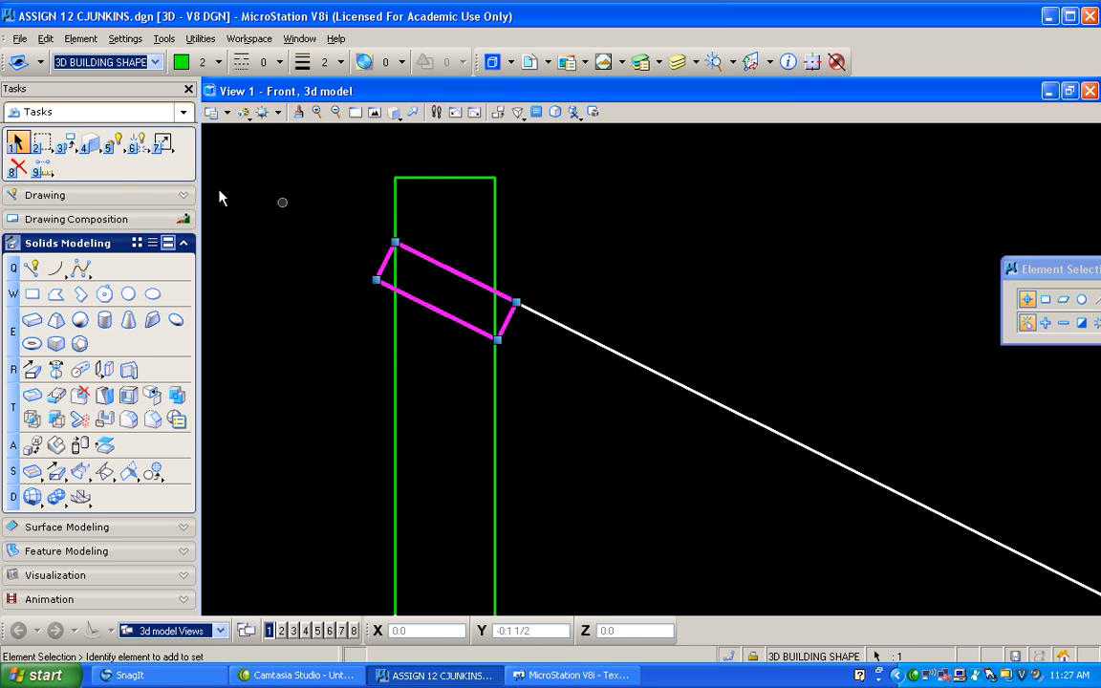
{"action": "left_click", "coordinate": [66, 143]}
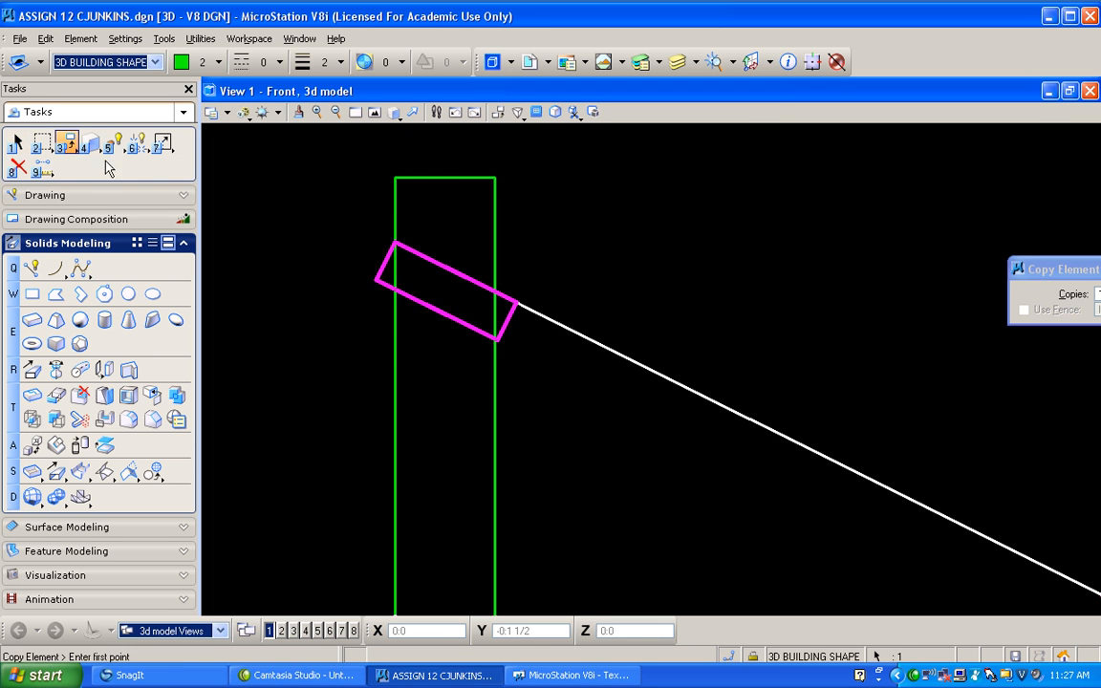
{"action": "left_click", "coordinate": [395, 243]}
{"action": "key", "text": "Return"}
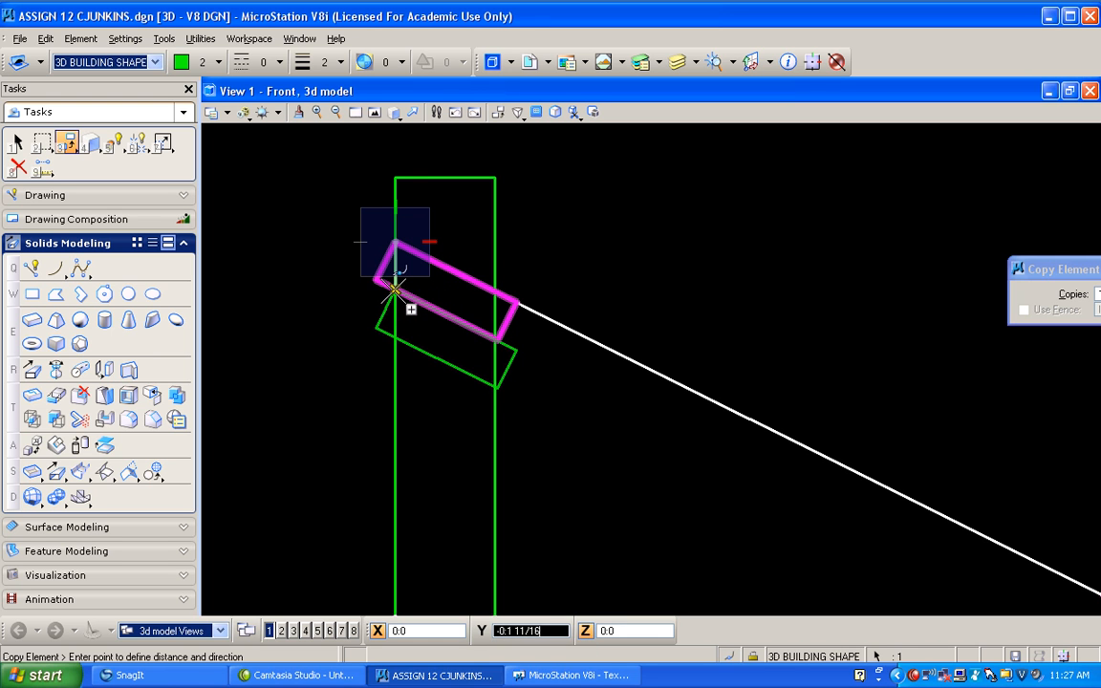
{"action": "left_click", "coordinate": [394, 286]}
{"action": "right_click", "coordinate": [317, 230]}
{"action": "left_click", "coordinate": [313, 224]}
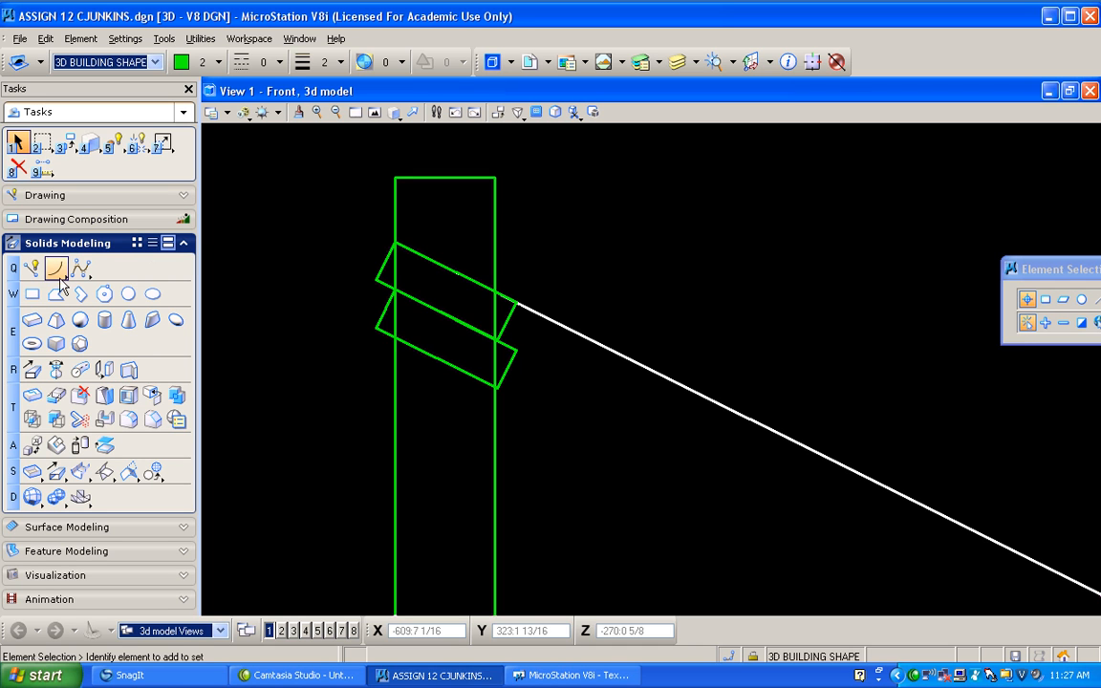
- Draw a cutting rectangle against the stud's outer edge, enclosing the overhanging ends of both sloped plates
{"action": "left_click", "coordinate": [32, 295]}
{"action": "left_click", "coordinate": [297, 152]}
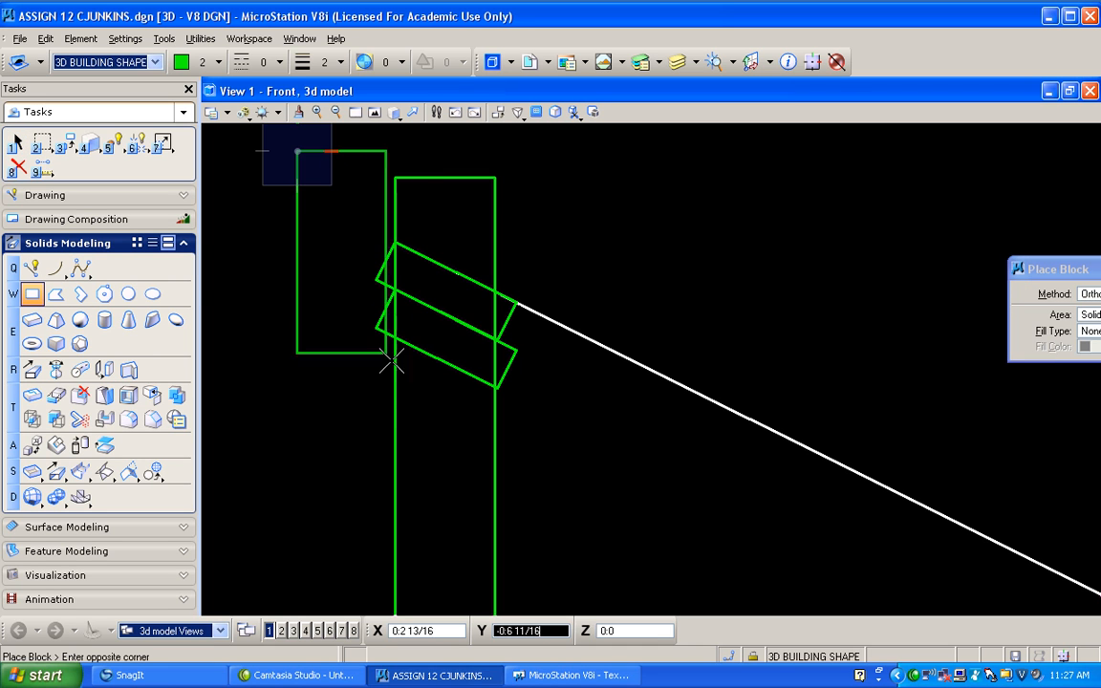
{"action": "key", "text": "space"}
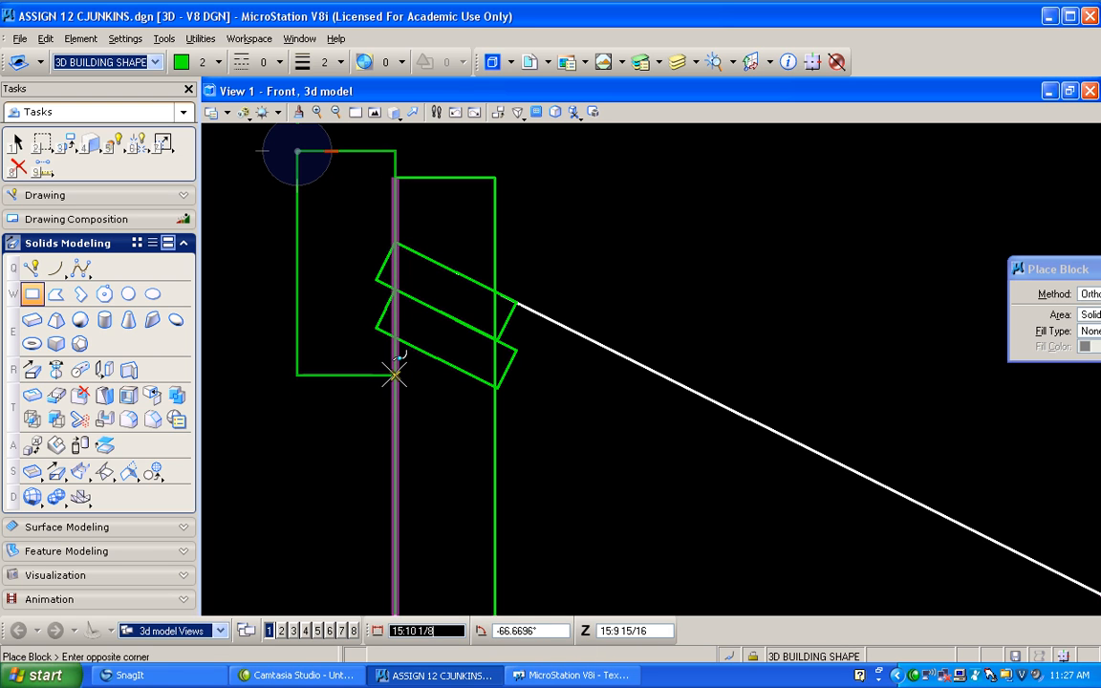
{"action": "left_click", "coordinate": [395, 376]}
{"action": "left_click", "coordinate": [331, 363]}
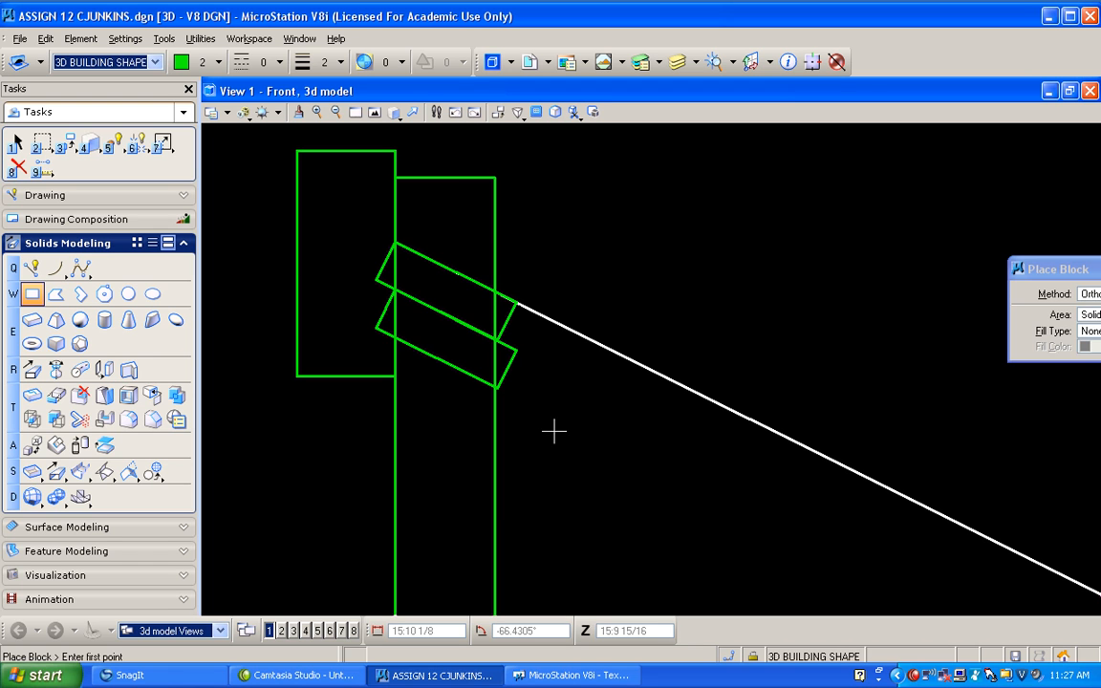
- Turn on the PS lock and draw a cutting rectangle from the stud's inner top corner, about 5 in wide and 10 in tall
{"action": "left_click", "coordinate": [753, 663]}
{"action": "left_click", "coordinate": [782, 647]}
{"action": "left_click", "coordinate": [496, 177]}
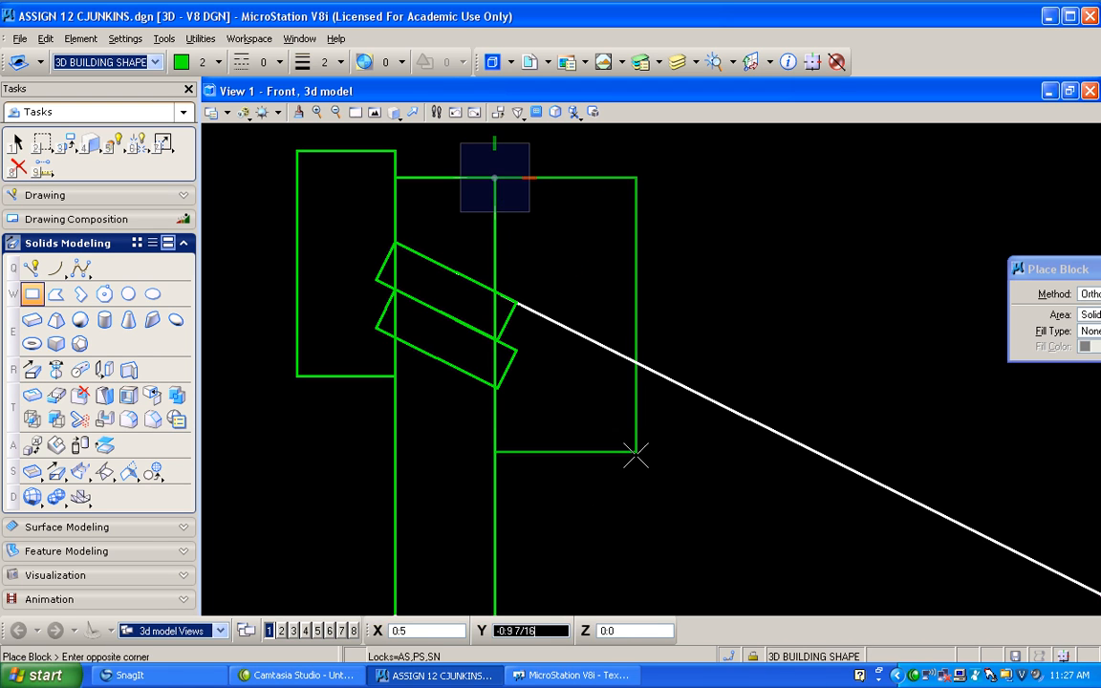
{"action": "left_click", "coordinate": [629, 466]}
- Replace the outer cutting rectangle with one drawn from the stud's outer top corner past both plates, and turn off the PS lock
{"action": "left_click", "coordinate": [18, 167]}
{"action": "left_click", "coordinate": [293, 369]}
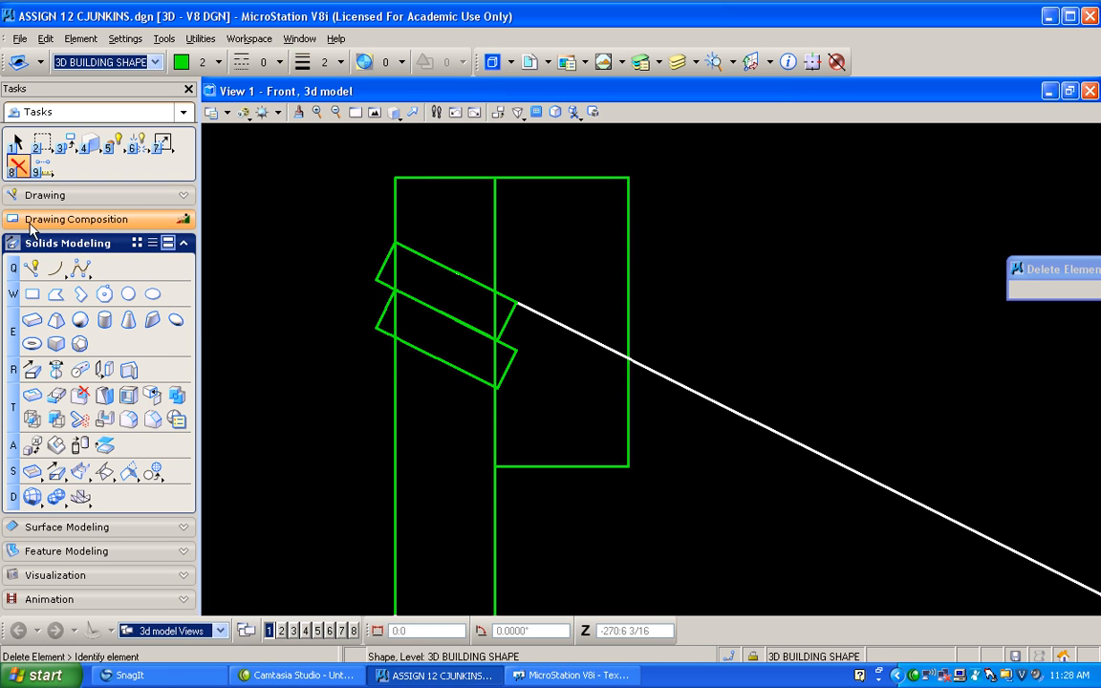
{"action": "left_click", "coordinate": [33, 293]}
{"action": "left_click", "coordinate": [395, 177]}
{"action": "left_click", "coordinate": [272, 419]}
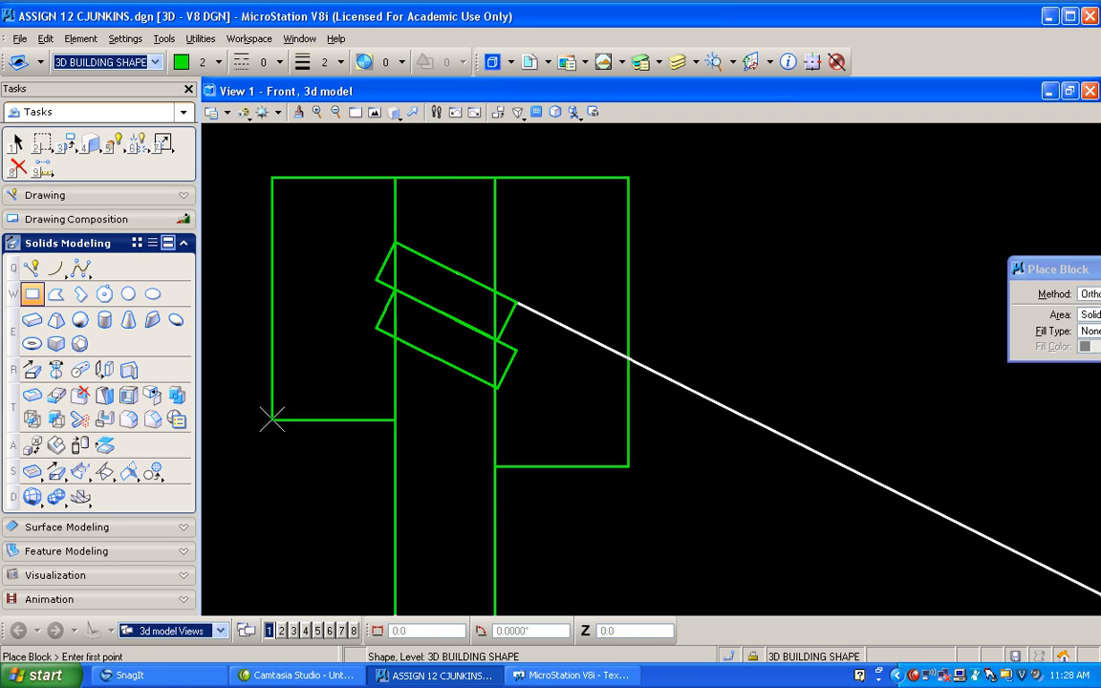
{"action": "left_click", "coordinate": [753, 657]}
{"action": "left_click", "coordinate": [798, 644]}
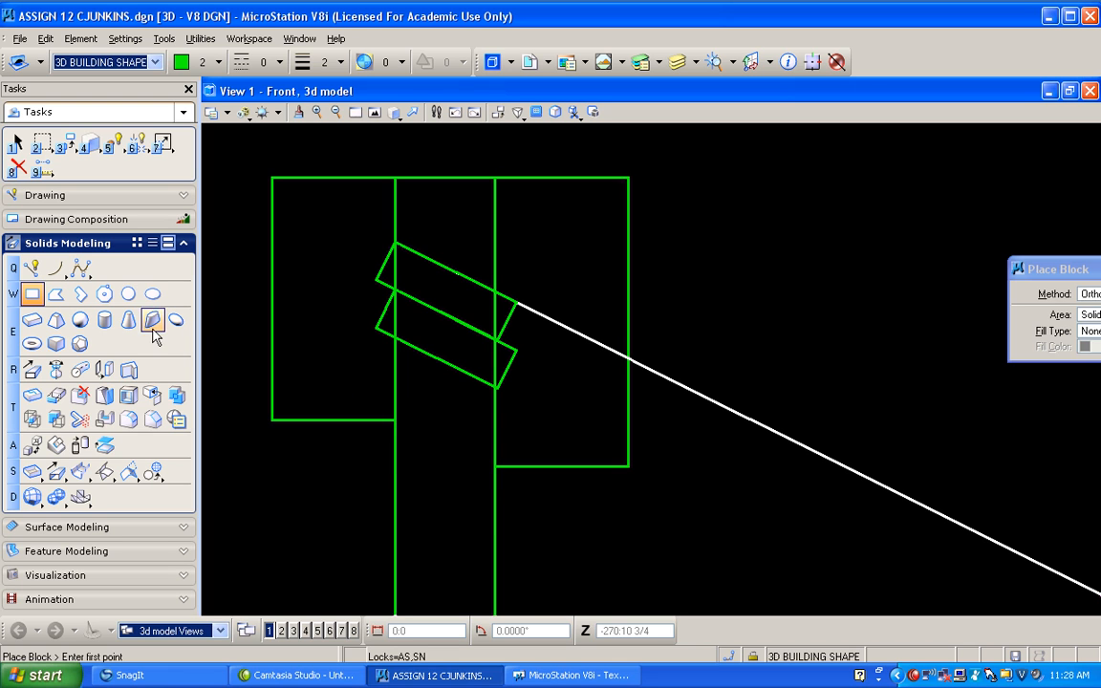
- Cut both sloped plates flush with the stud's outer edge using the outer rectangle, direction Both, mode Through, keeping the profile
{"action": "left_click", "coordinate": [104, 419]}
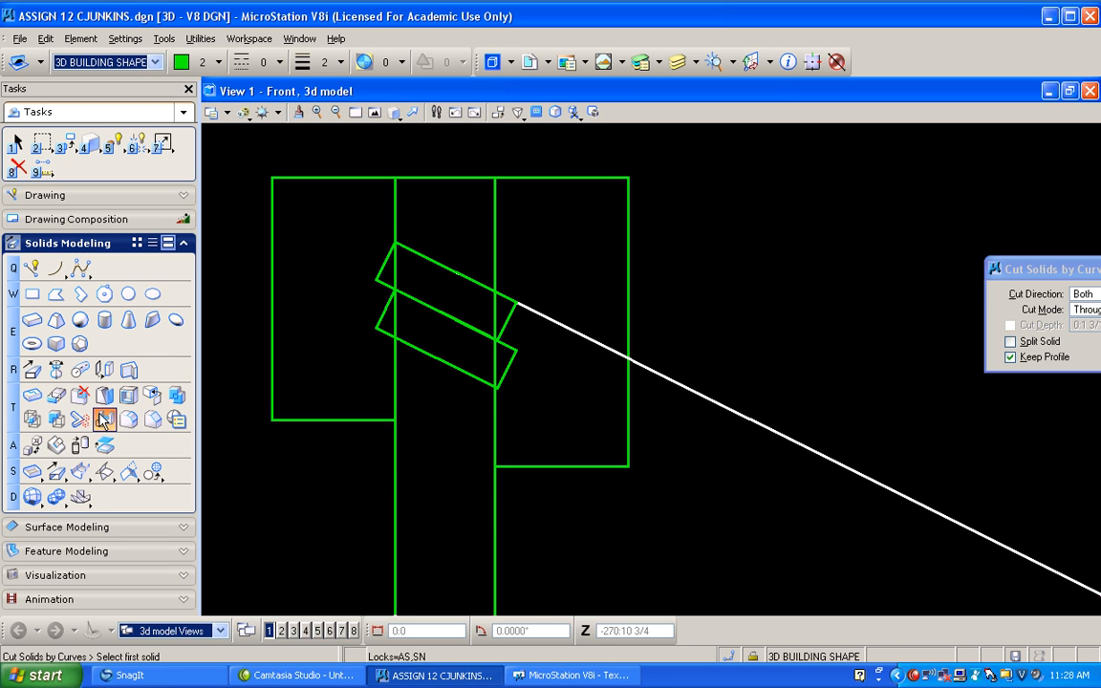
{"action": "left_click", "coordinate": [380, 324]}
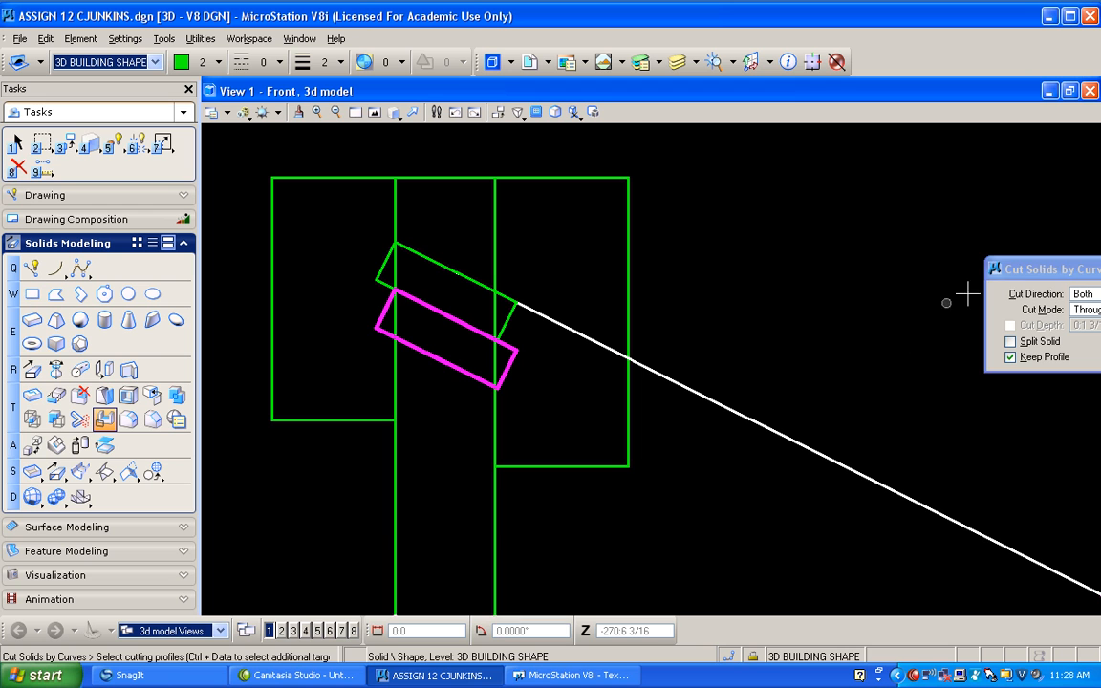
{"action": "left_click_drag", "start_coordinate": [1042, 271], "coordinate": [712, 182]}
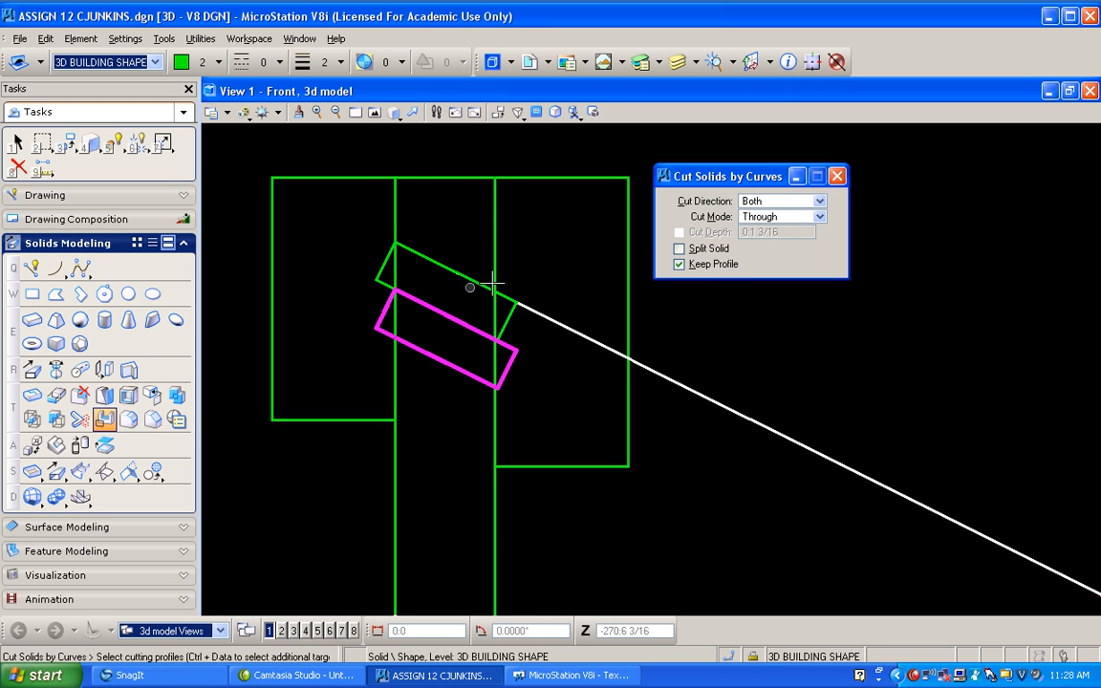
{"action": "left_click", "coordinate": [341, 186]}
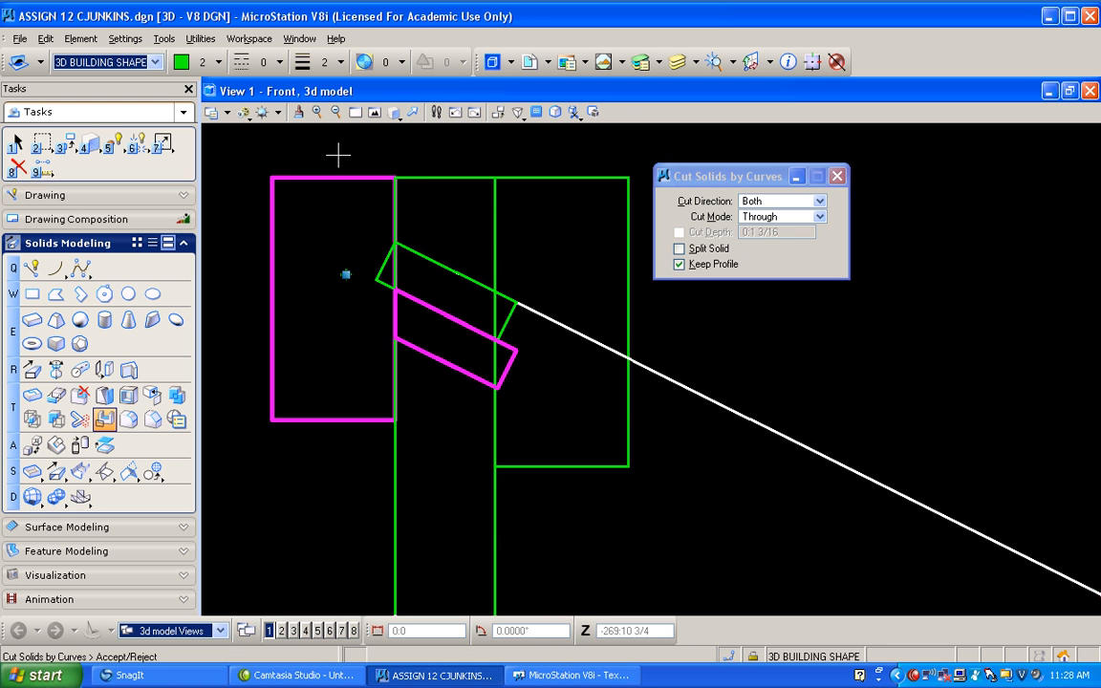
{"action": "left_click", "coordinate": [338, 154]}
{"action": "left_click", "coordinate": [370, 263]}
{"action": "left_click", "coordinate": [392, 178]}
{"action": "left_click", "coordinate": [343, 154]}
- Cut both sloped plates flush with the stud's inner edge using the inner rectangle as the cutting profile
{"action": "left_click", "coordinate": [519, 288]}
{"action": "left_click", "coordinate": [562, 173]}
{"action": "left_click", "coordinate": [566, 155]}
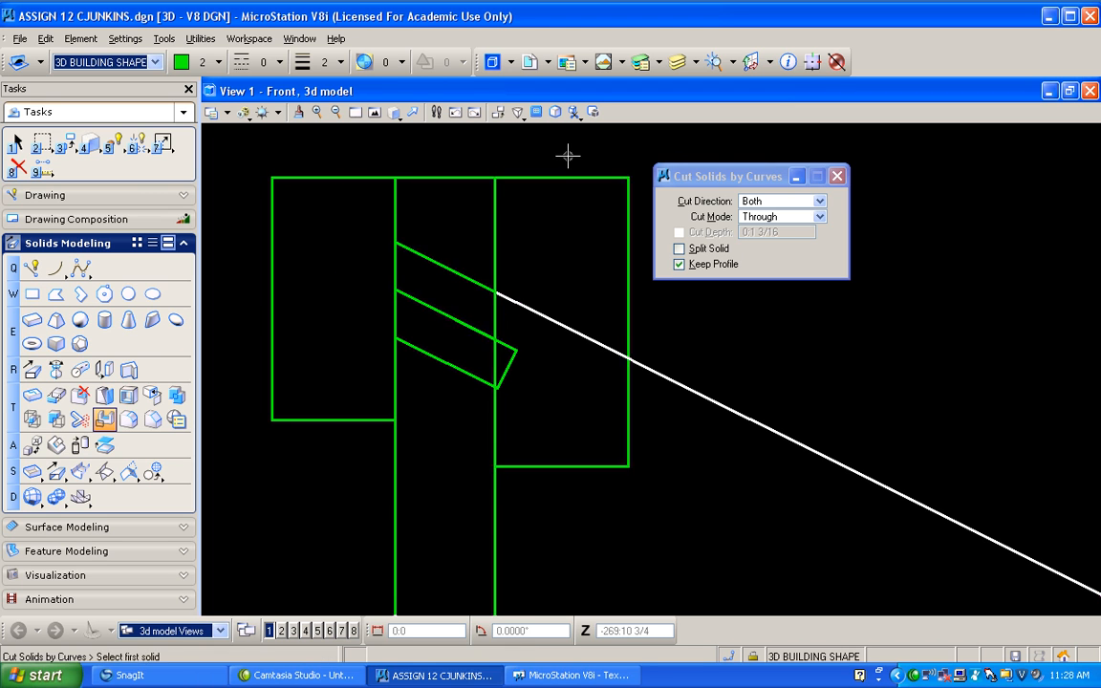
{"action": "left_click", "coordinate": [470, 326]}
{"action": "left_click", "coordinate": [632, 438]}
{"action": "left_click", "coordinate": [669, 447]}
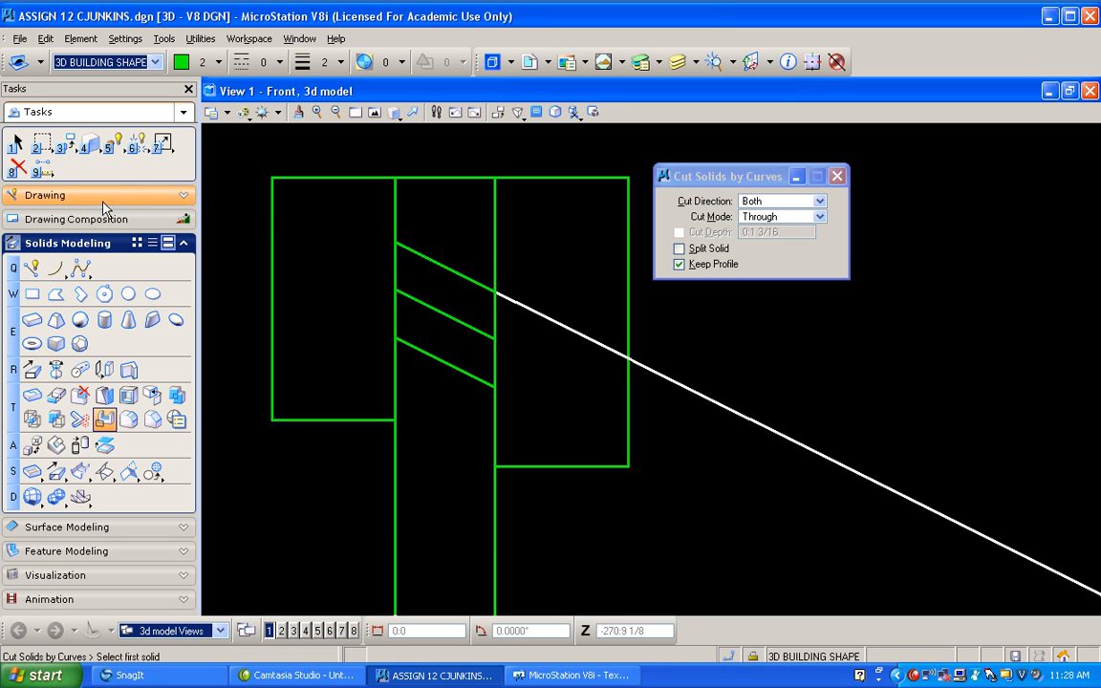
- Delete the two cutting rectangles on either side of the stud
{"action": "left_click", "coordinate": [17, 169]}
{"action": "left_click", "coordinate": [357, 418]}
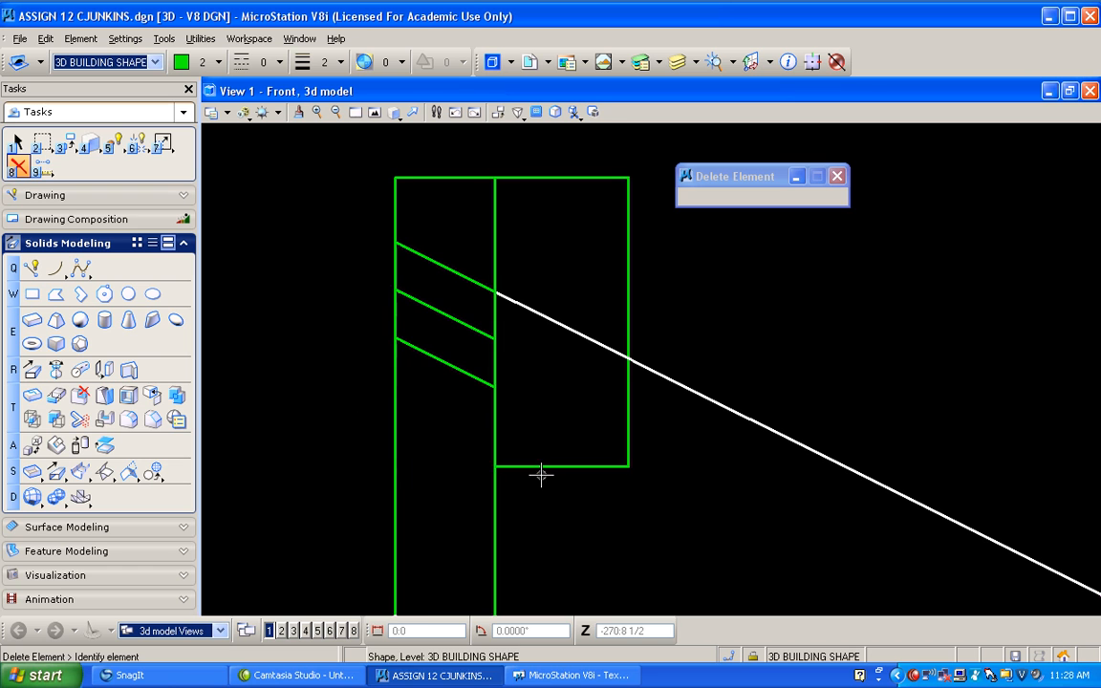
{"action": "left_click", "coordinate": [539, 464]}
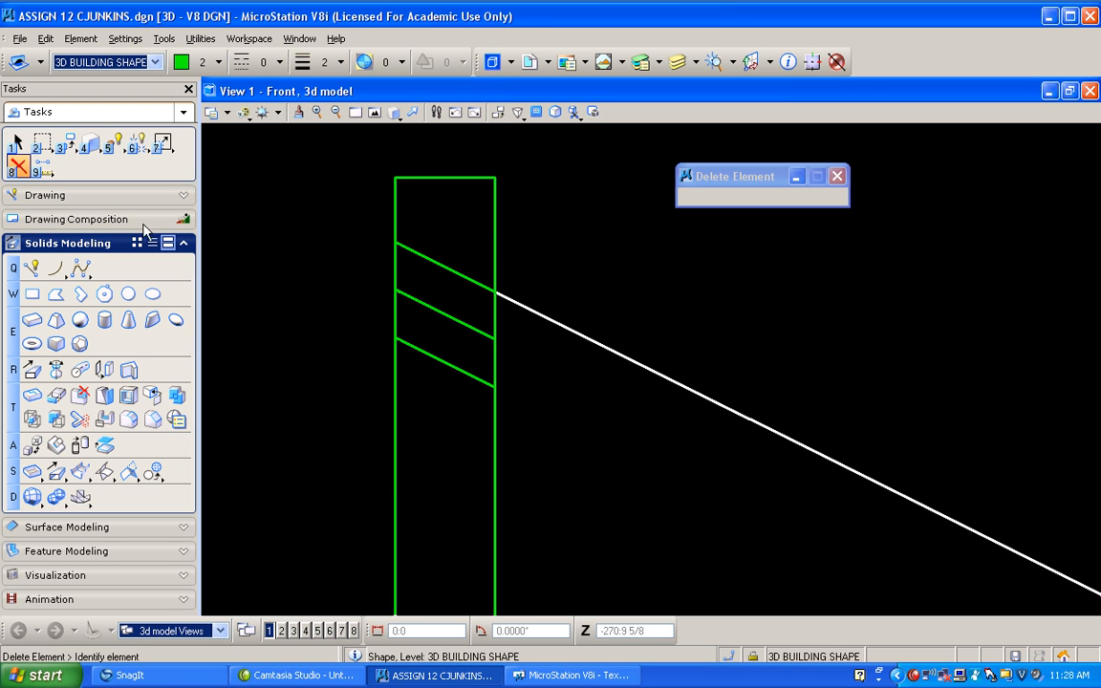
- With the PS lock on, draw a closed SmartLine shape around the stud top, its lower edge following the lower plate's underside
{"action": "left_click", "coordinate": [32, 269]}
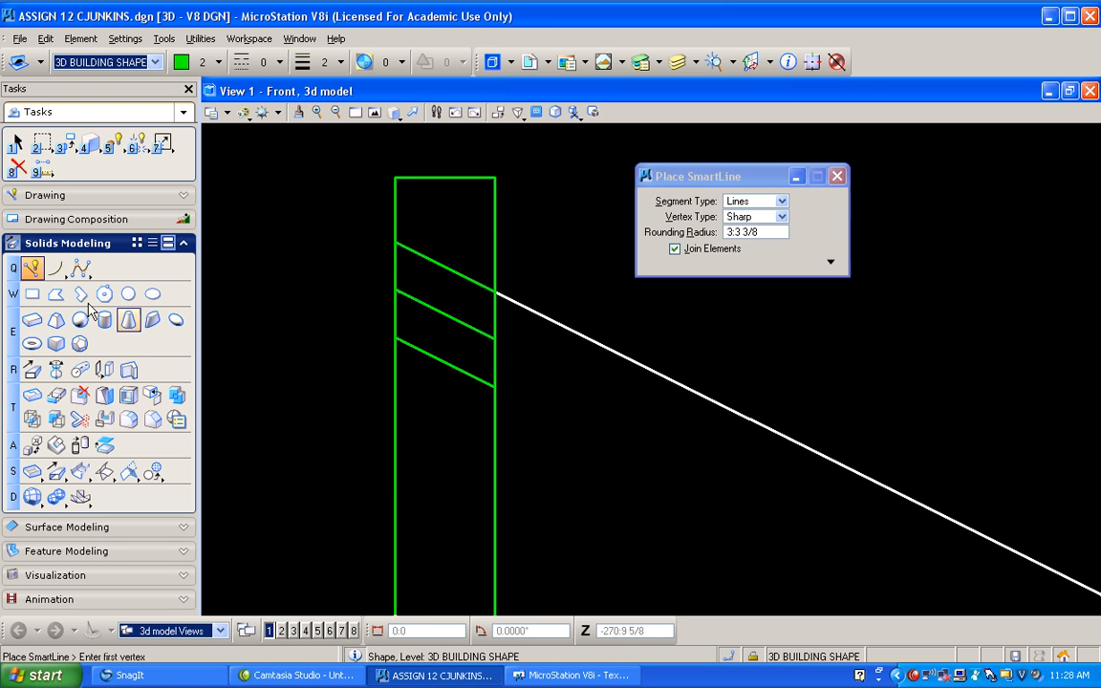
{"action": "left_click", "coordinate": [752, 656]}
{"action": "left_click", "coordinate": [777, 645]}
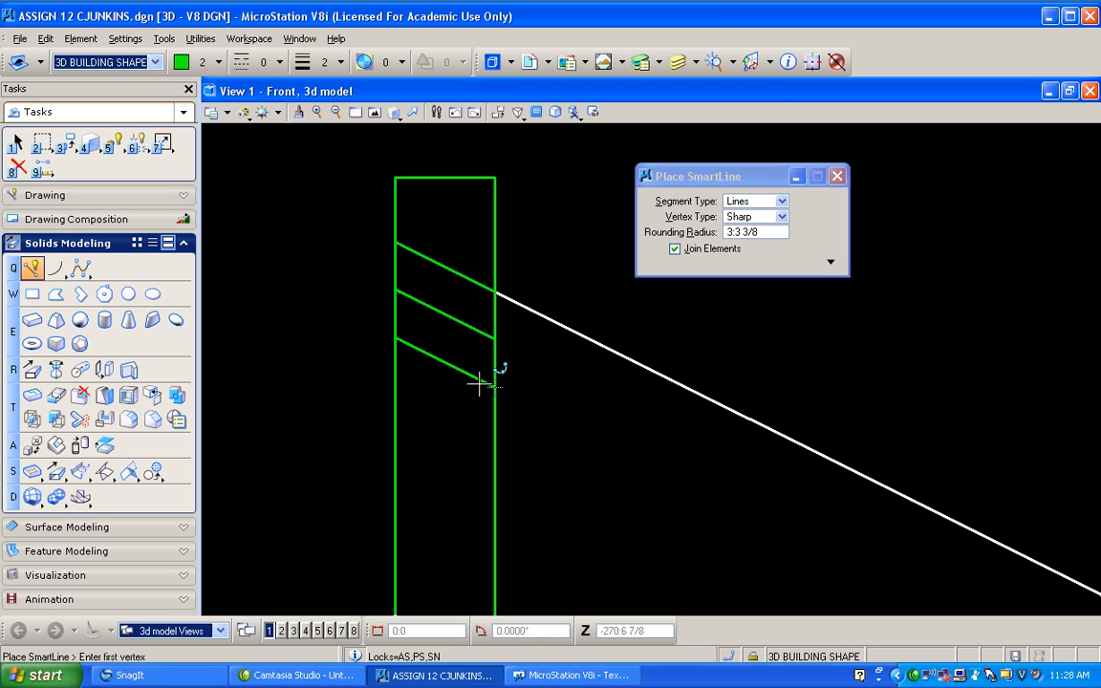
{"action": "left_click", "coordinate": [493, 384]}
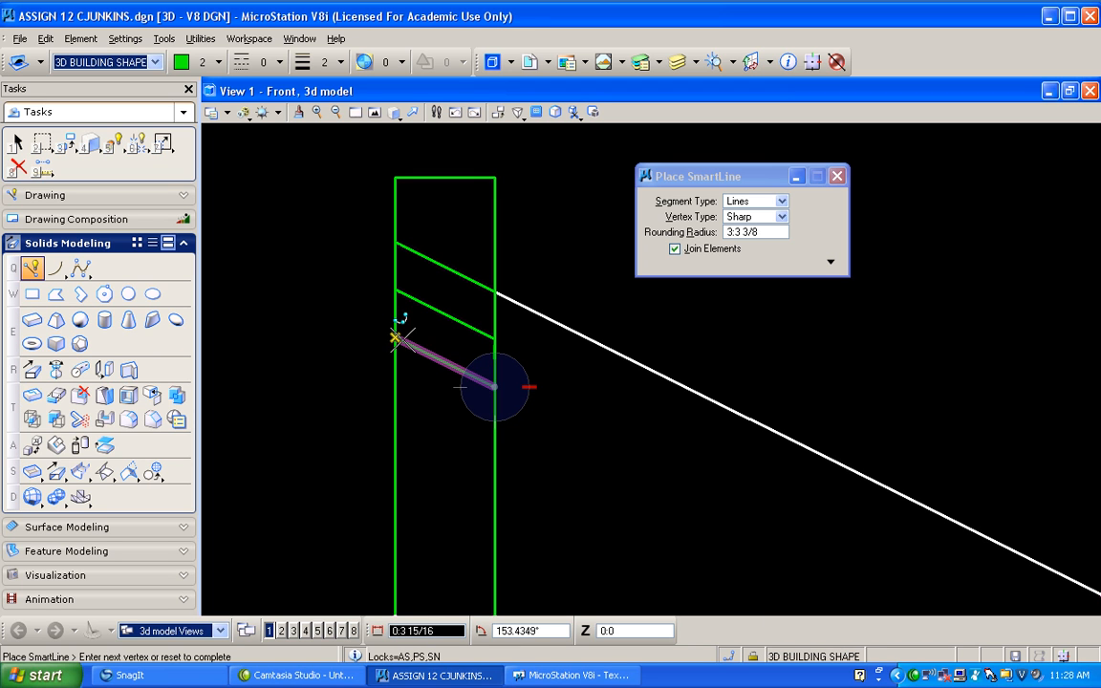
{"action": "left_click", "coordinate": [296, 287]}
{"action": "left_click", "coordinate": [330, 141]}
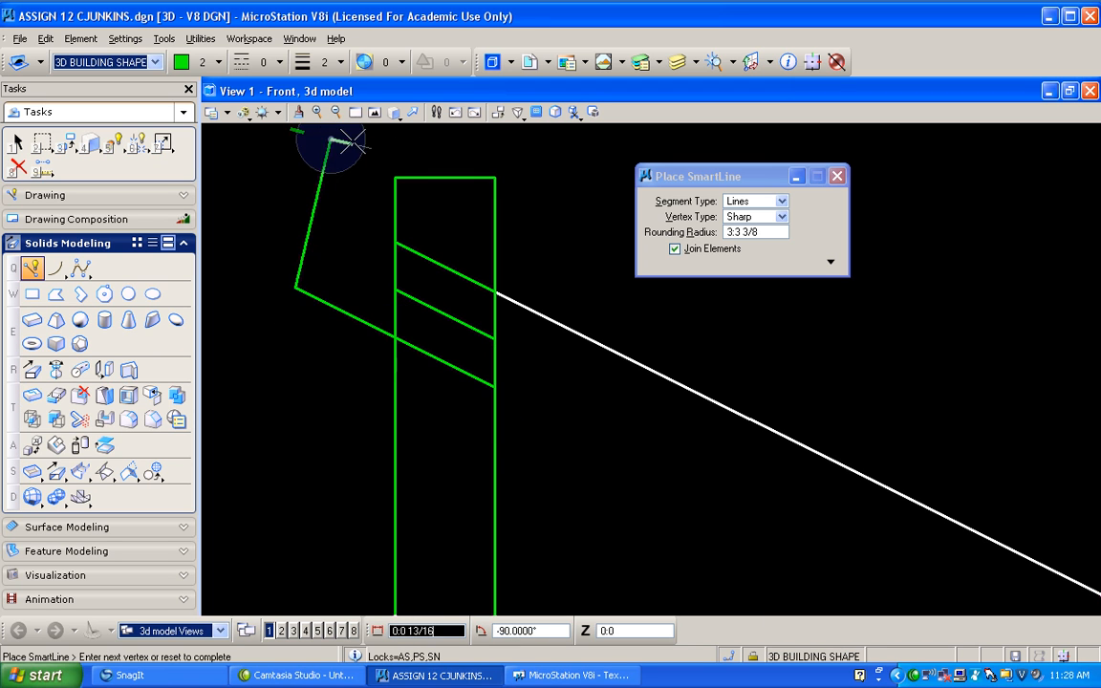
{"action": "left_click", "coordinate": [588, 141]}
{"action": "left_click", "coordinate": [631, 426]}
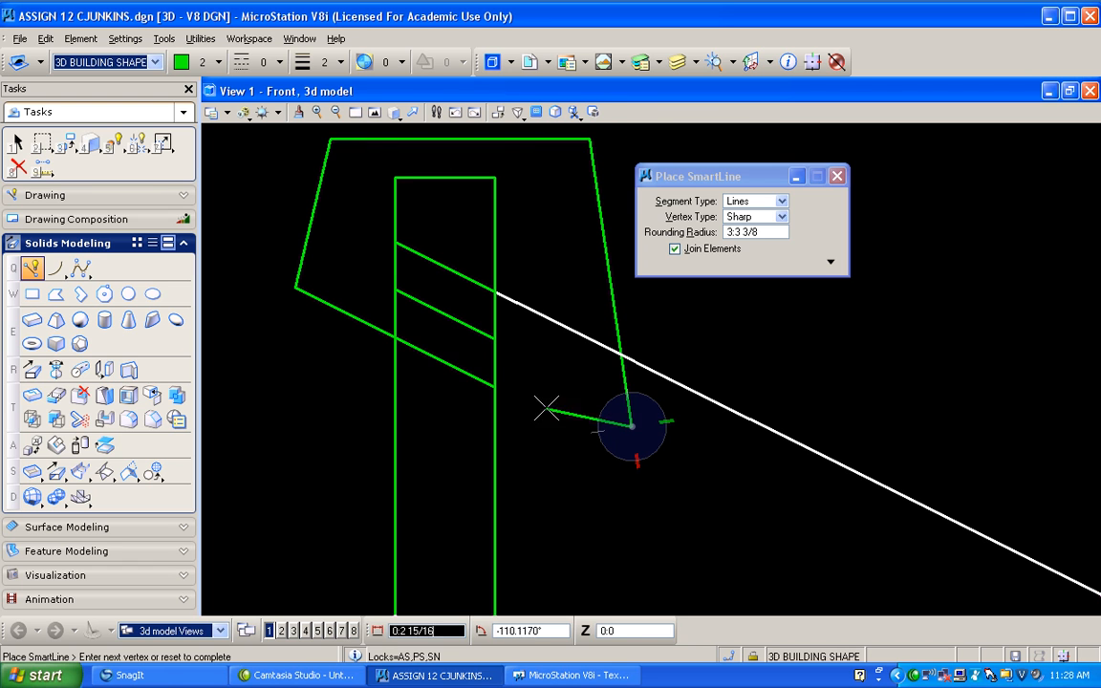
{"action": "left_click", "coordinate": [493, 386]}
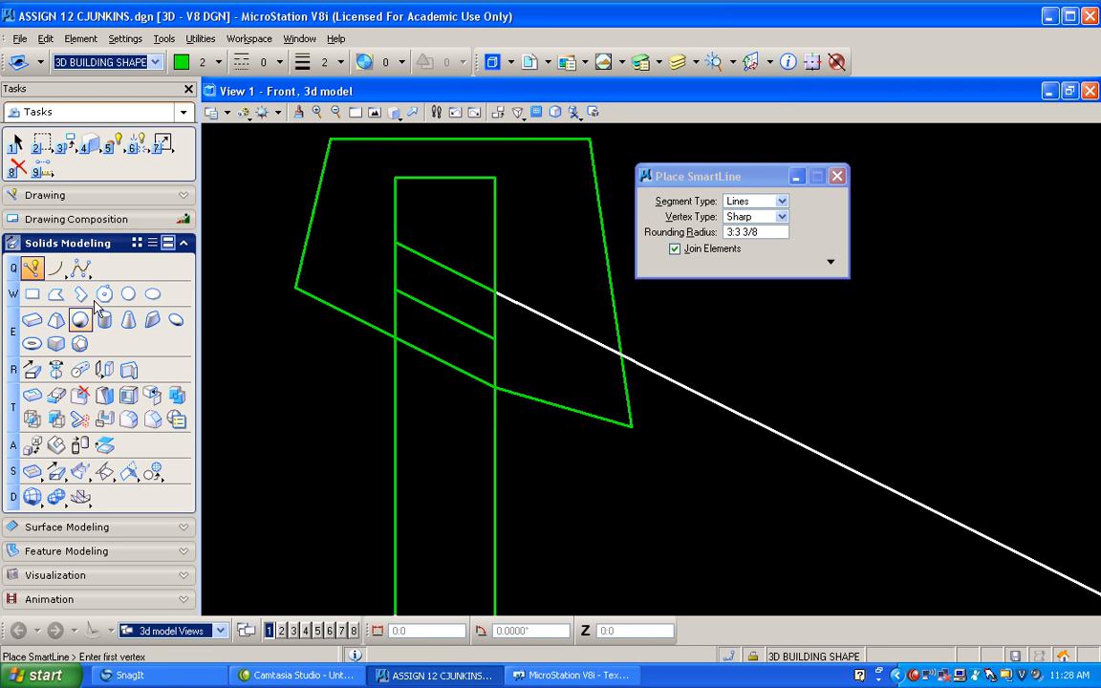
- Cut the top of the stud along the lower plate's underside using the closed shape, direction Both, mode Through
{"action": "left_click", "coordinate": [105, 420]}
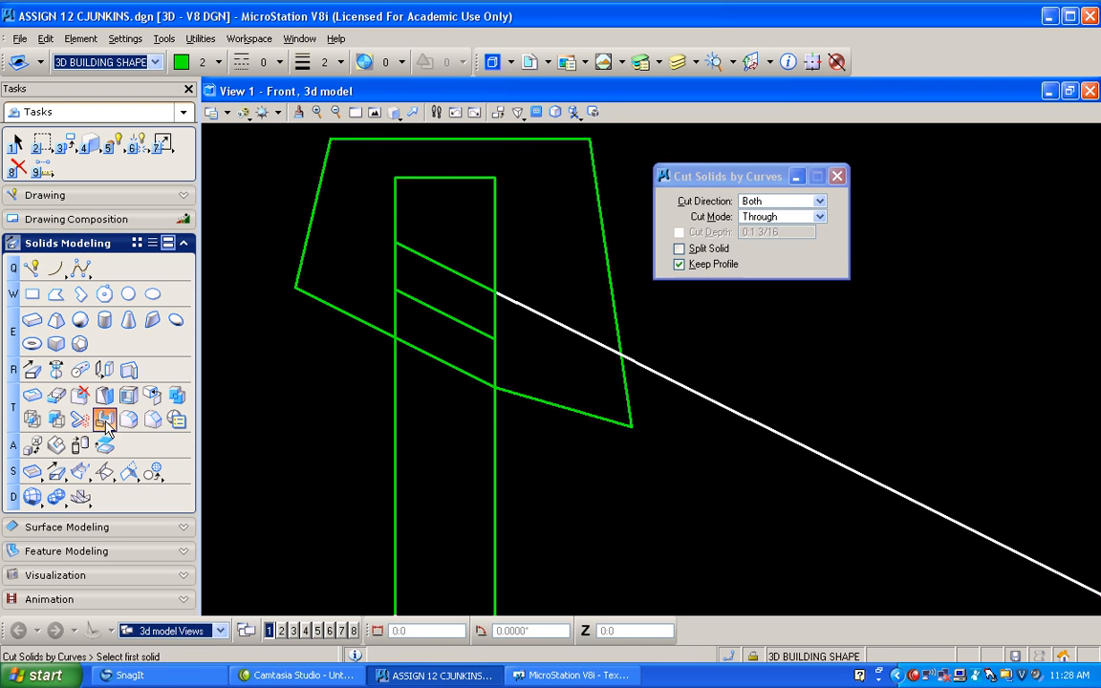
{"action": "left_click", "coordinate": [443, 173]}
{"action": "left_click", "coordinate": [453, 140]}
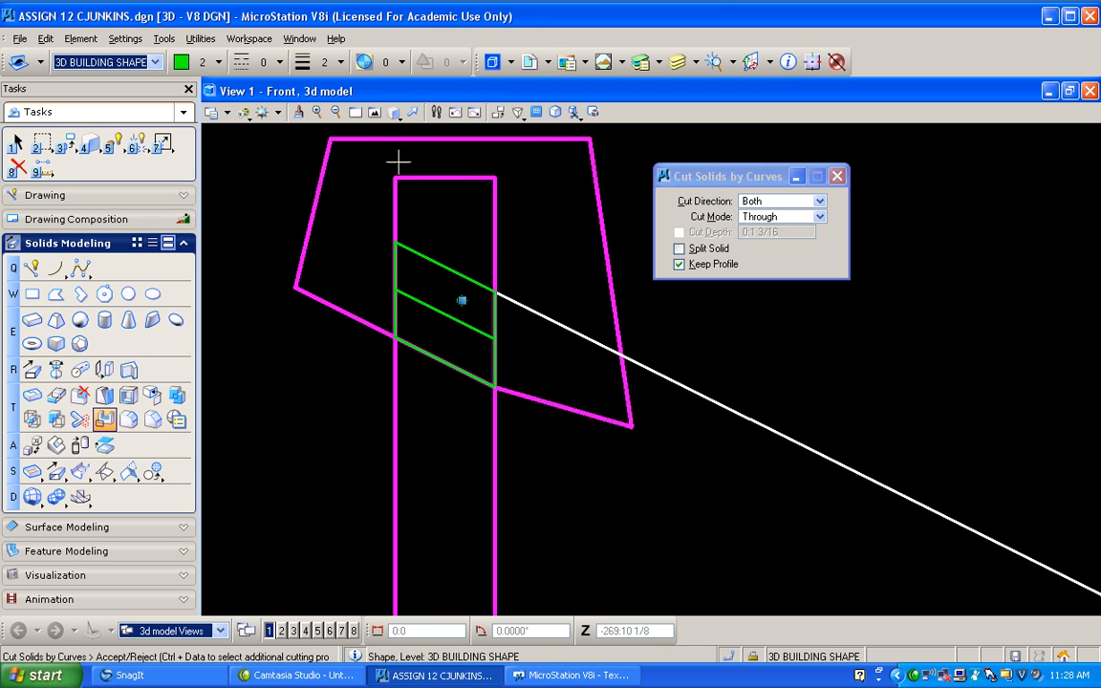
{"action": "left_click", "coordinate": [274, 176]}
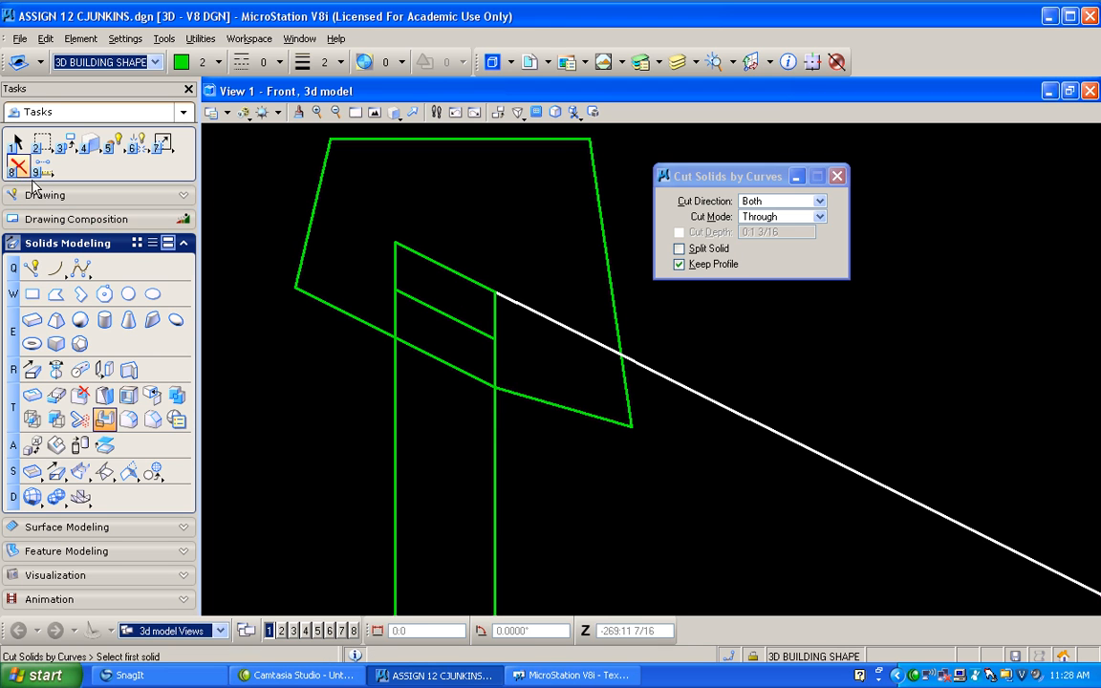
- Delete the closed cutting shape around the stud top and turn off the PS lock
{"action": "left_click", "coordinate": [17, 165]}
{"action": "left_click", "coordinate": [313, 300]}
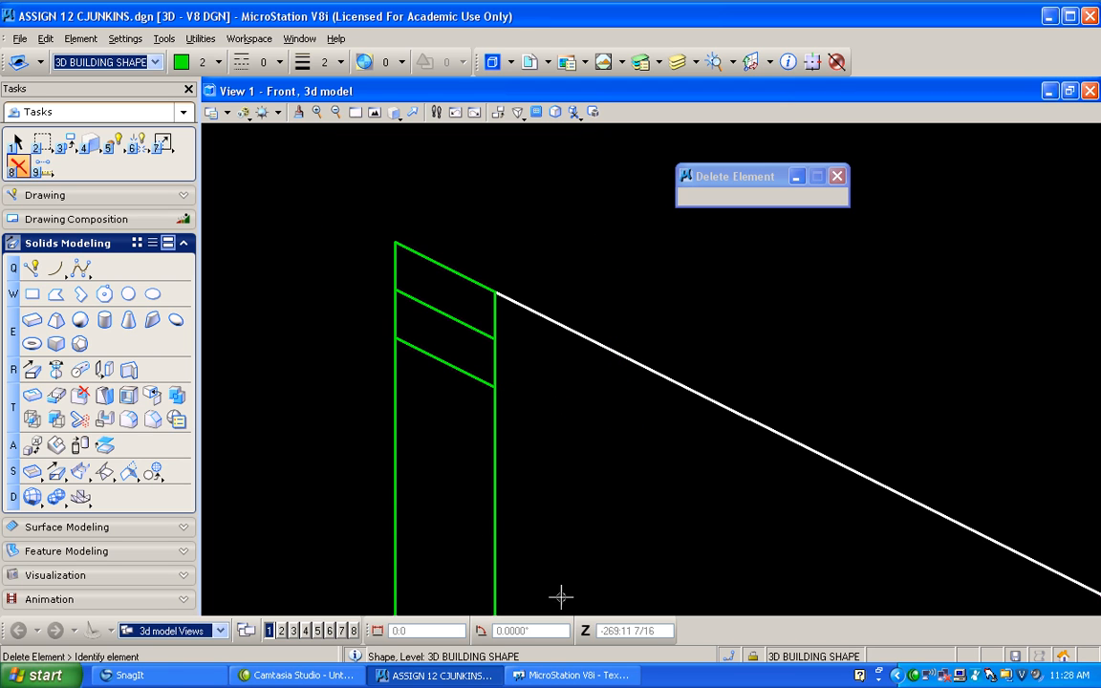
{"action": "left_click", "coordinate": [754, 658]}
{"action": "left_click", "coordinate": [780, 648]}
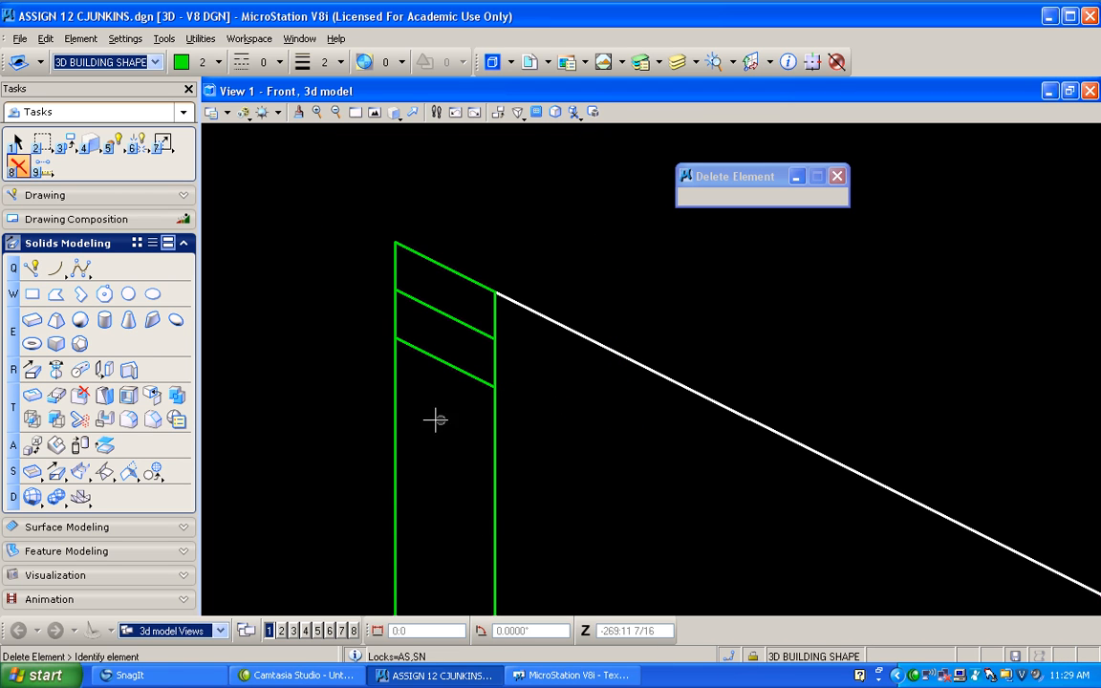
- Show the whole model in Isometric view and examine the trimmed joint between the corner stud and the sloped top plates
{"action": "left_click", "coordinate": [394, 112]}
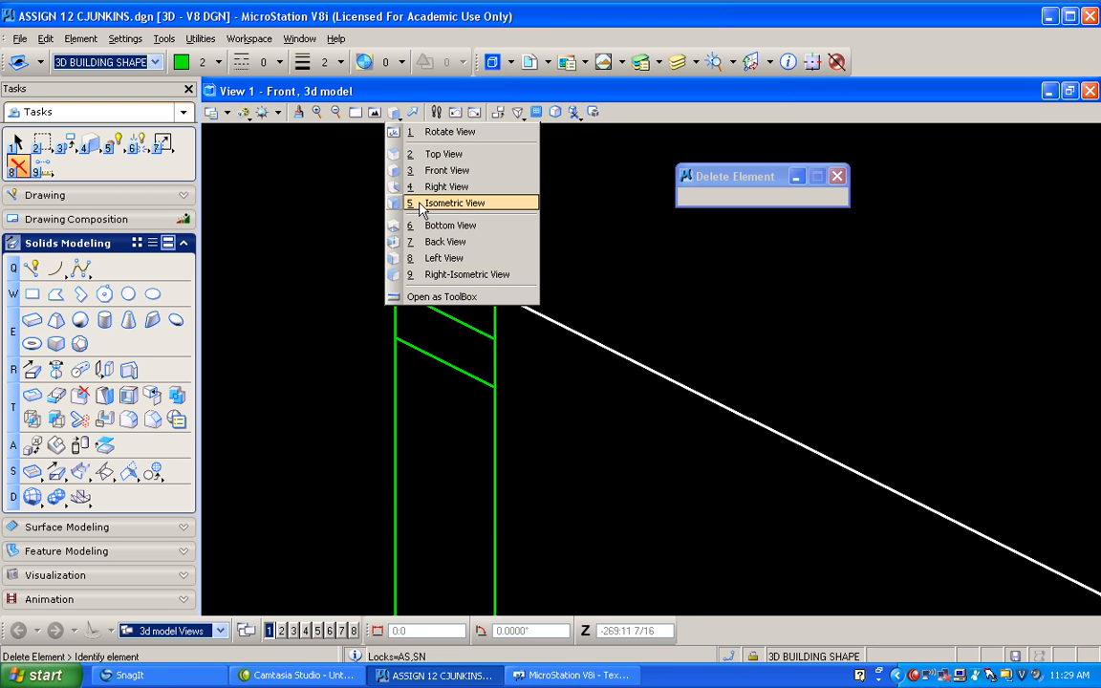
{"action": "left_click", "coordinate": [442, 201]}
{"action": "left_click", "coordinate": [374, 112]}
{"action": "left_click", "coordinate": [466, 254]}
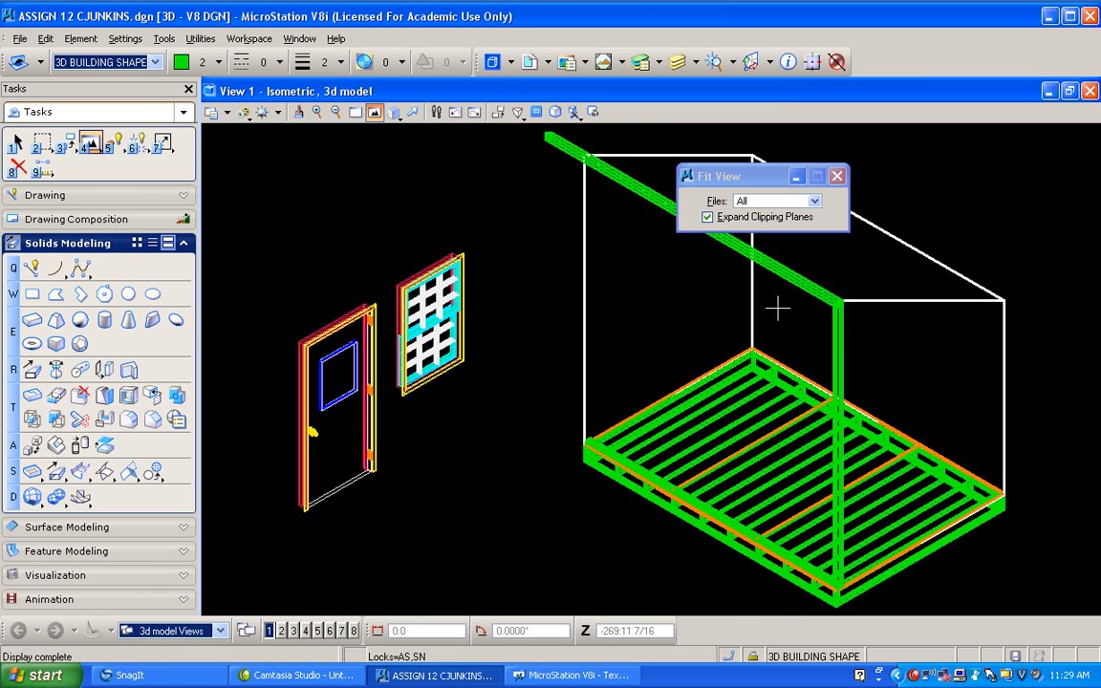
{"action": "scroll", "coordinate": [734, 277], "scroll_direction": "up", "scroll_amount": 4}
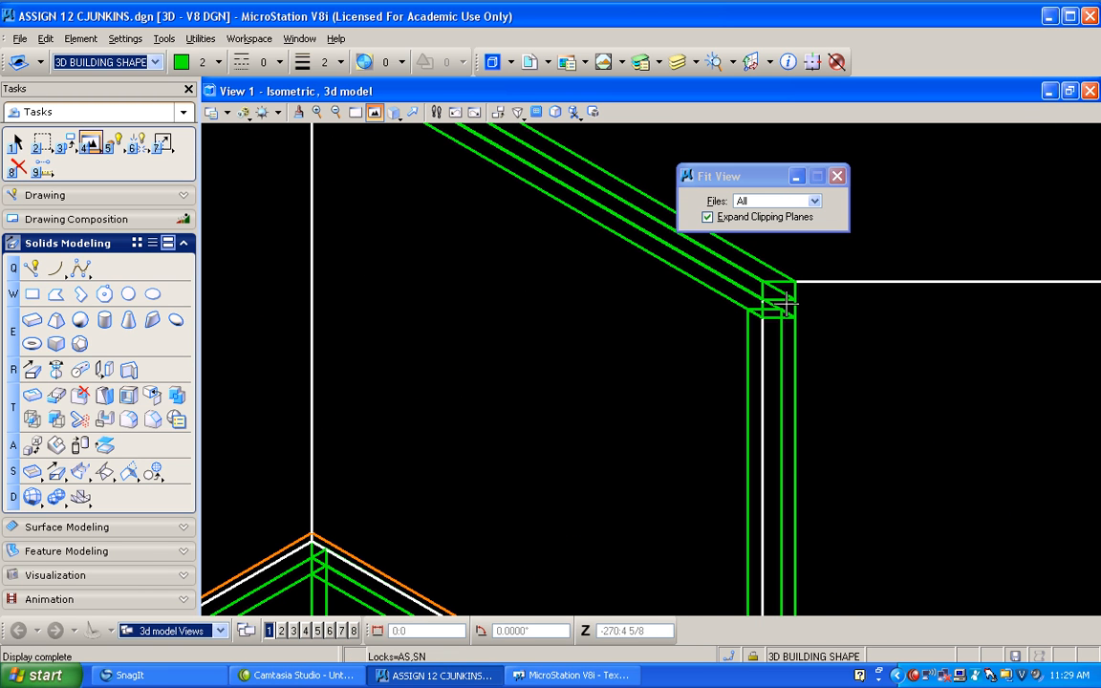
{"action": "scroll", "coordinate": [782, 283], "scroll_direction": "down", "scroll_amount": 4}
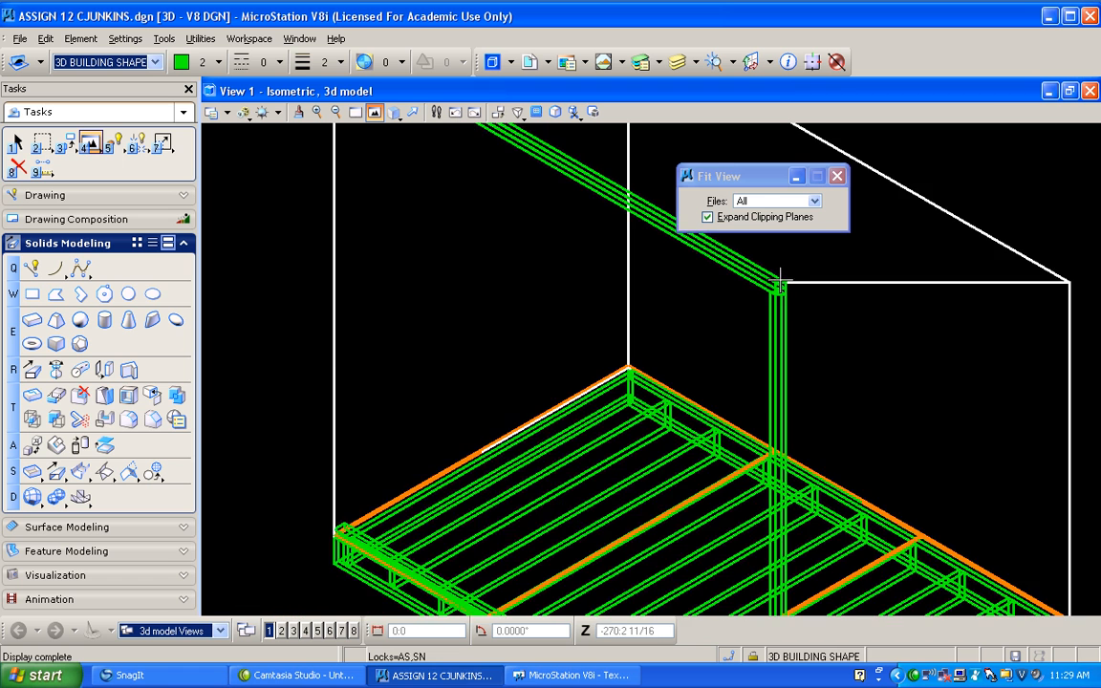
{"action": "scroll", "coordinate": [789, 349], "scroll_direction": "up", "scroll_amount": 2}
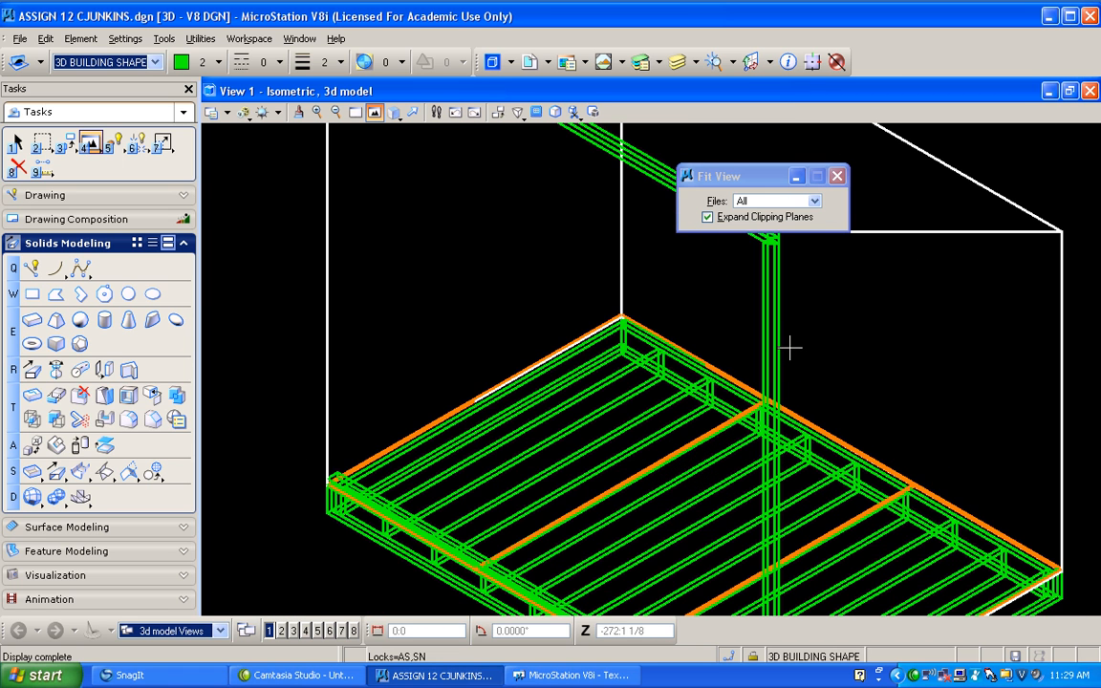
{"action": "scroll", "coordinate": [789, 345], "scroll_direction": "down", "scroll_amount": 2}
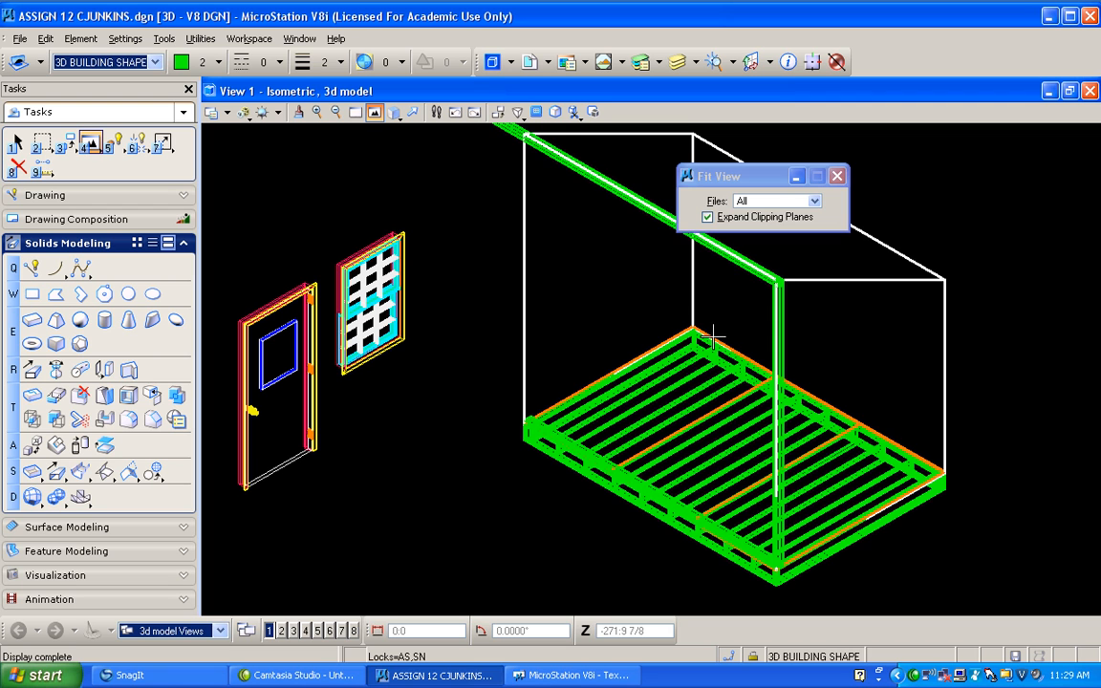
- Copy the trimmed corner stud 11:10 1/2 along the wall to the opposite building corner, beneath the sloped top plates
{"action": "left_click", "coordinate": [63, 143]}
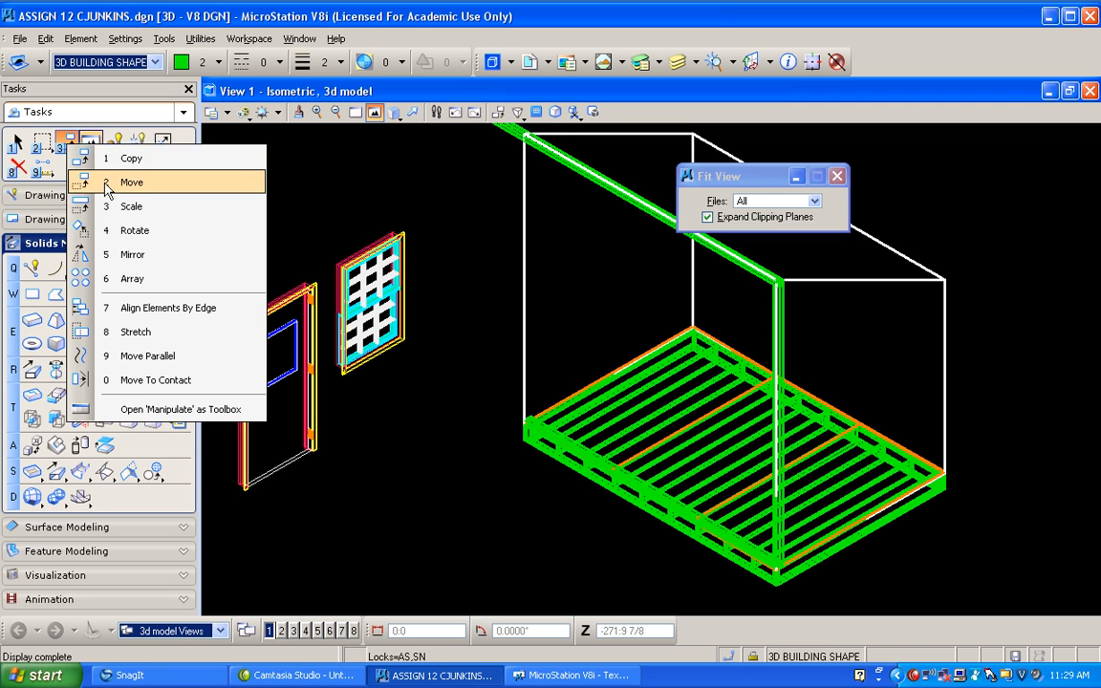
{"action": "left_click", "coordinate": [88, 163]}
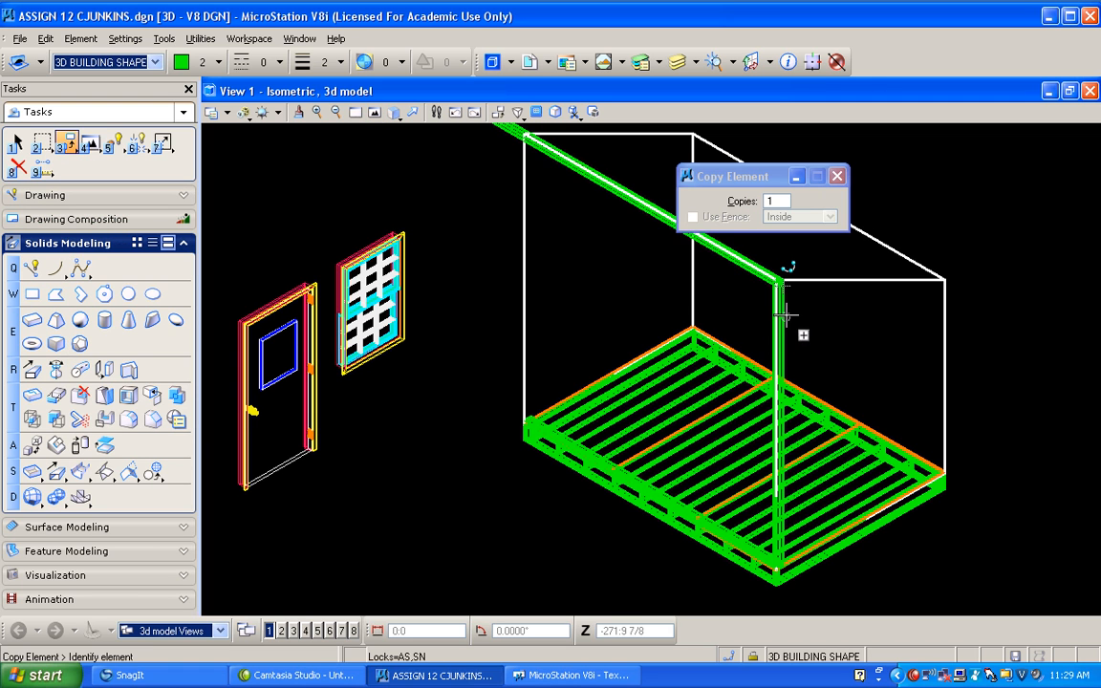
{"action": "scroll", "coordinate": [791, 315], "scroll_direction": "up", "scroll_amount": 2}
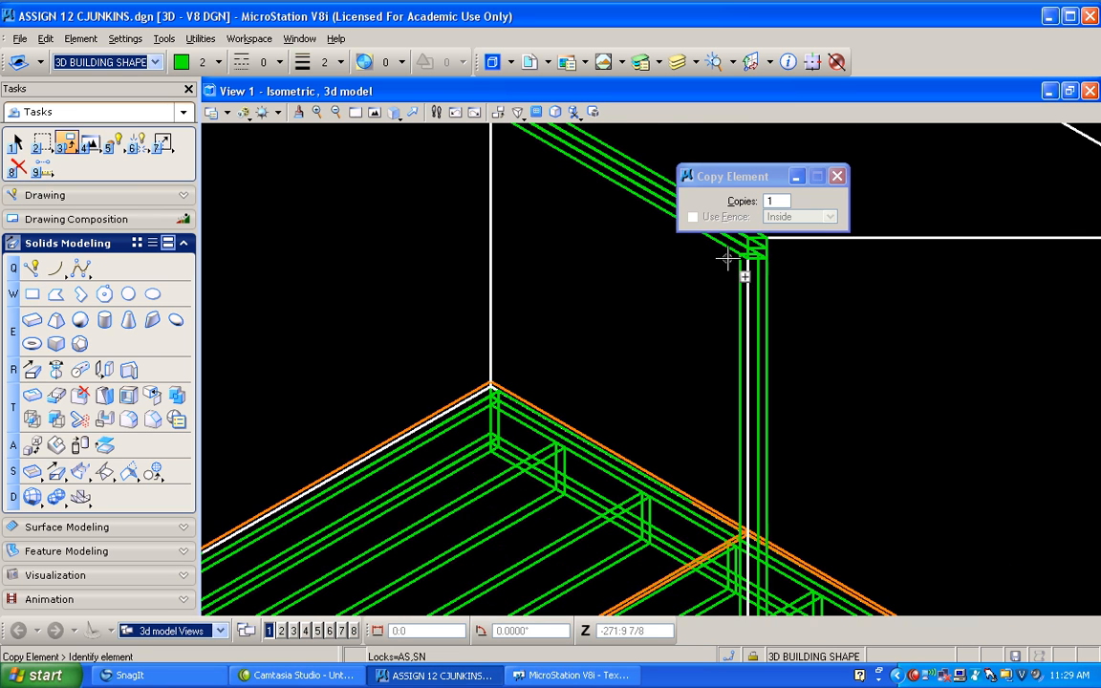
{"action": "scroll", "coordinate": [745, 258], "scroll_direction": "up", "scroll_amount": 3}
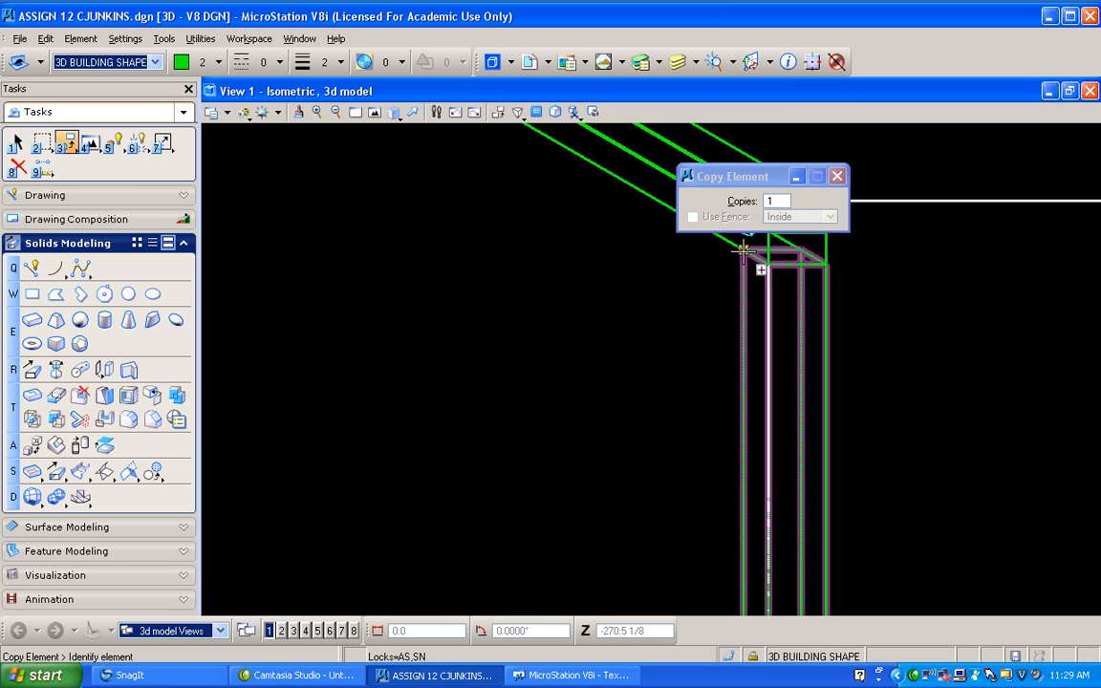
{"action": "left_click", "coordinate": [744, 250]}
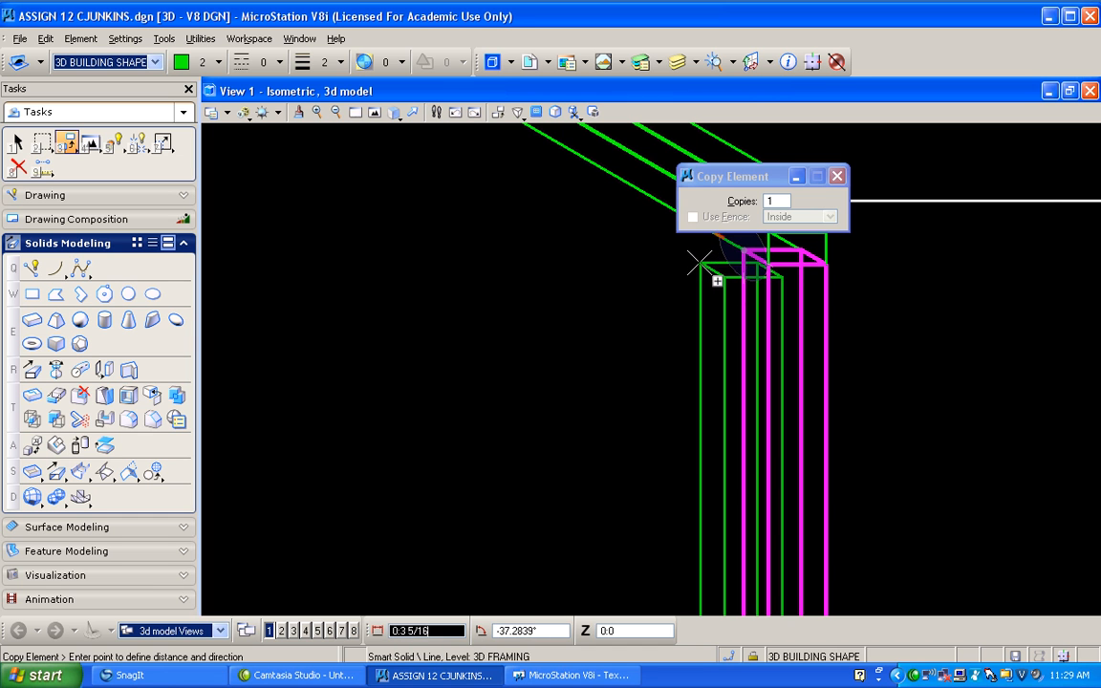
{"action": "middle_click_drag", "start_coordinate": [704, 268], "coordinate": [679, 349]}
{"action": "scroll", "coordinate": [607, 319], "scroll_direction": "up", "scroll_amount": 3}
{"action": "scroll", "coordinate": [567, 274], "scroll_direction": "up", "scroll_amount": 1}
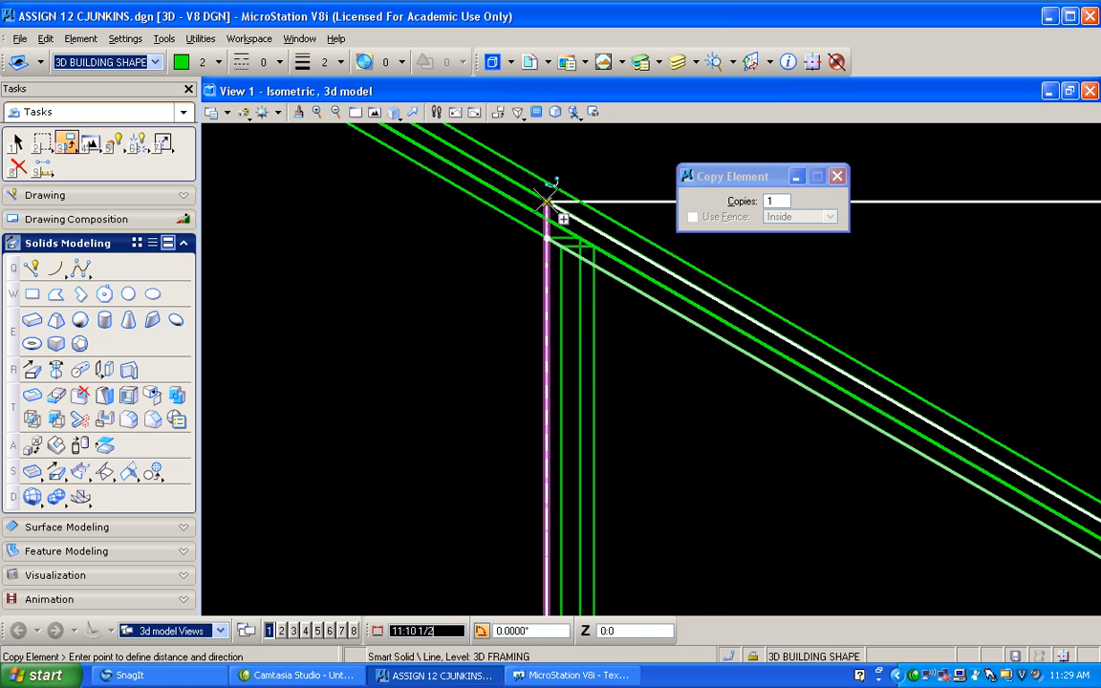
{"action": "left_click", "coordinate": [546, 202]}
{"action": "right_click", "coordinate": [514, 203]}
{"action": "right_click", "coordinate": [441, 251]}
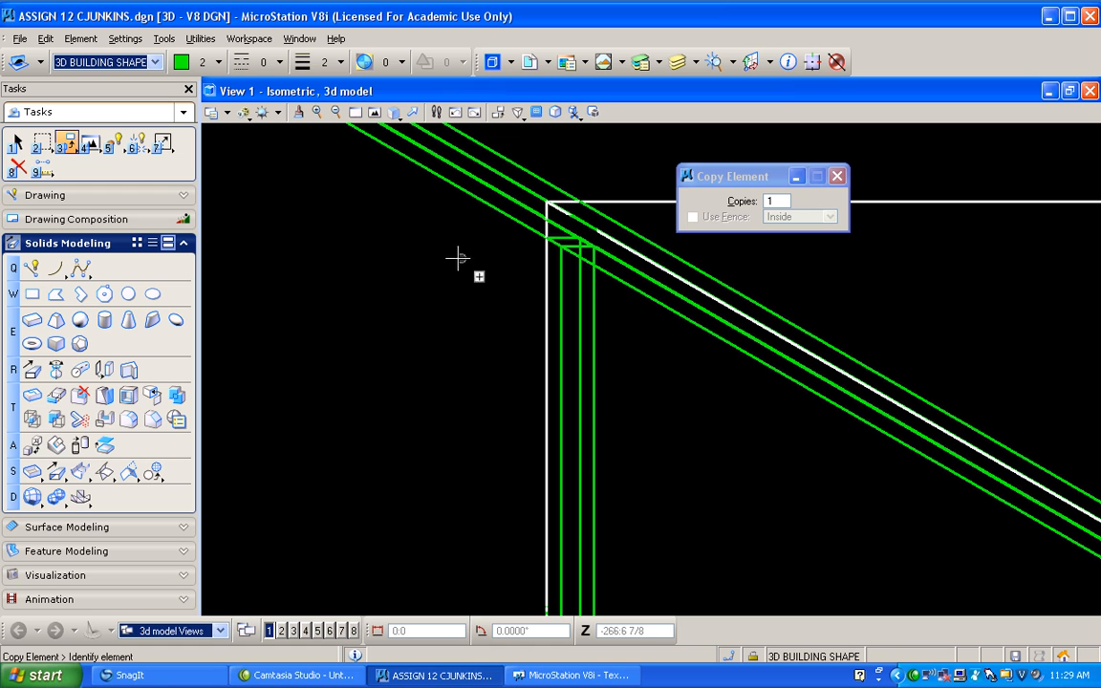
- In the Right view with the PS lock on, draw an orthogonal block from the top plates' upper outer corner to the building outline's vertical edge
{"action": "left_click", "coordinate": [394, 113]}
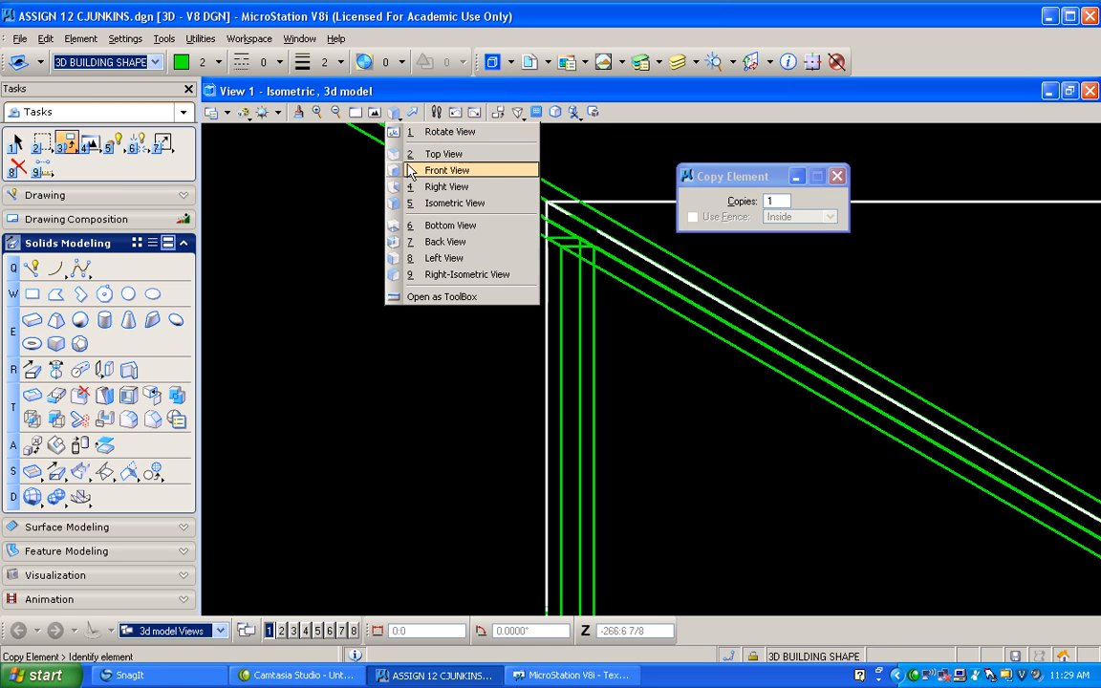
{"action": "left_click", "coordinate": [435, 187]}
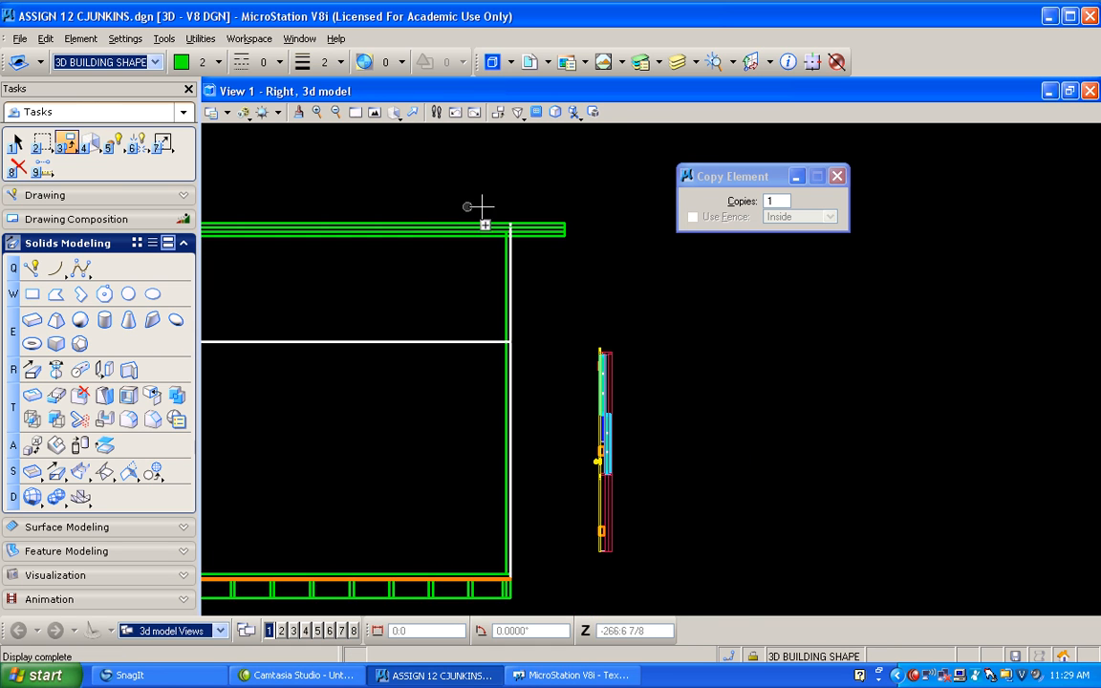
{"action": "scroll", "coordinate": [536, 212], "scroll_direction": "up", "scroll_amount": 2}
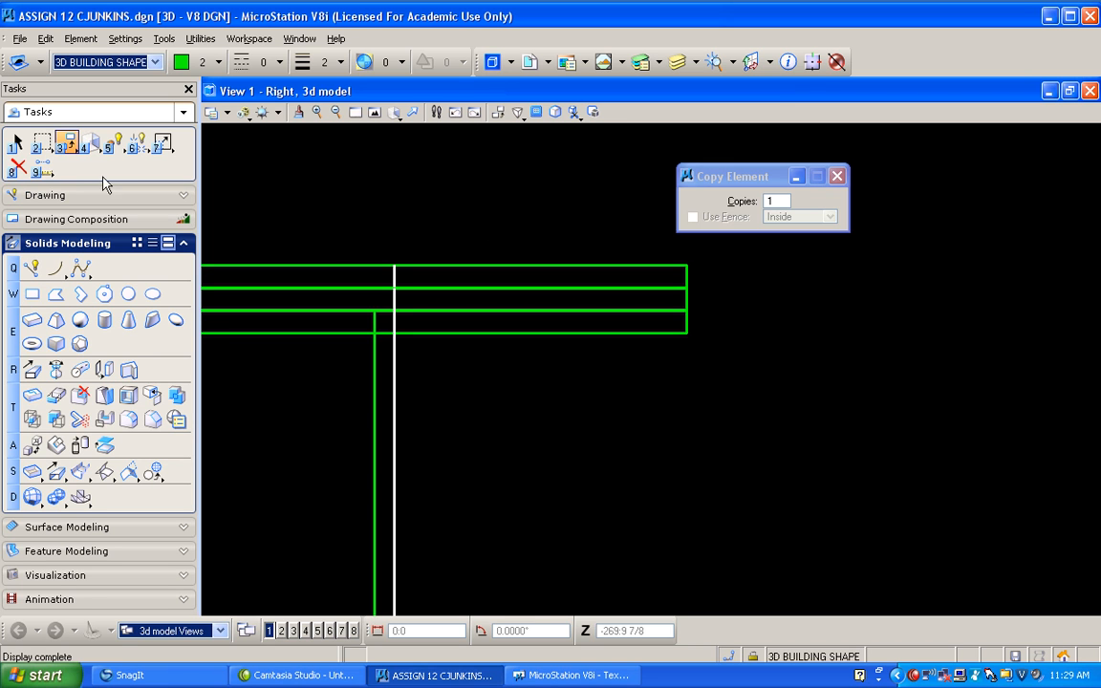
{"action": "left_click", "coordinate": [32, 295]}
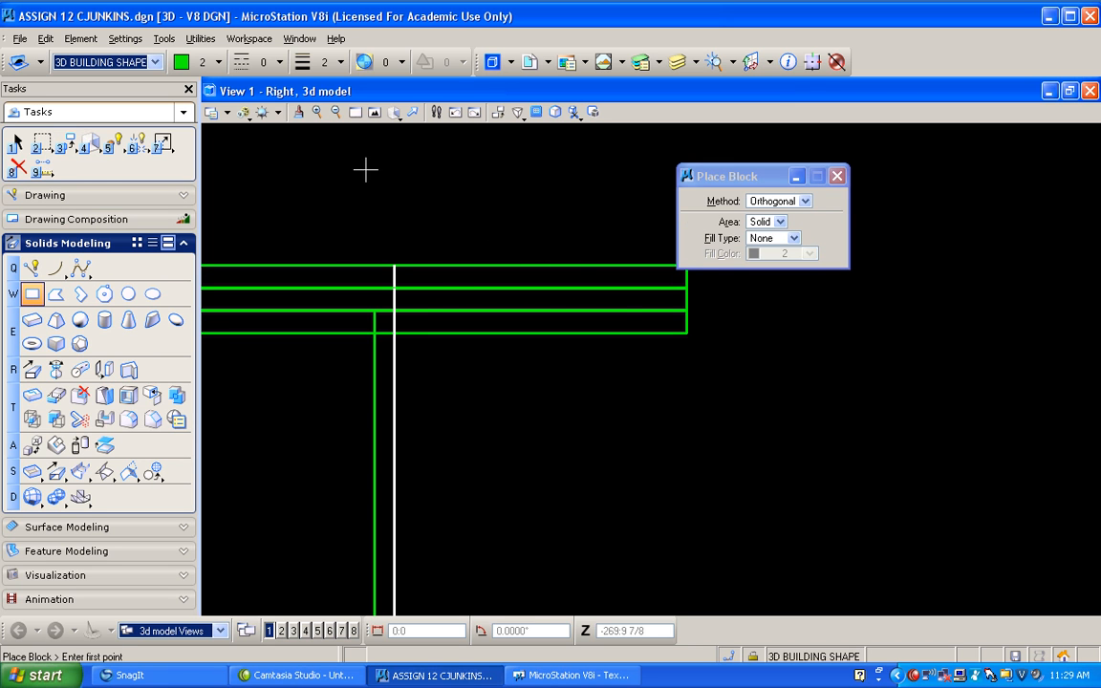
{"action": "left_click_drag", "start_coordinate": [717, 182], "coordinate": [832, 172]}
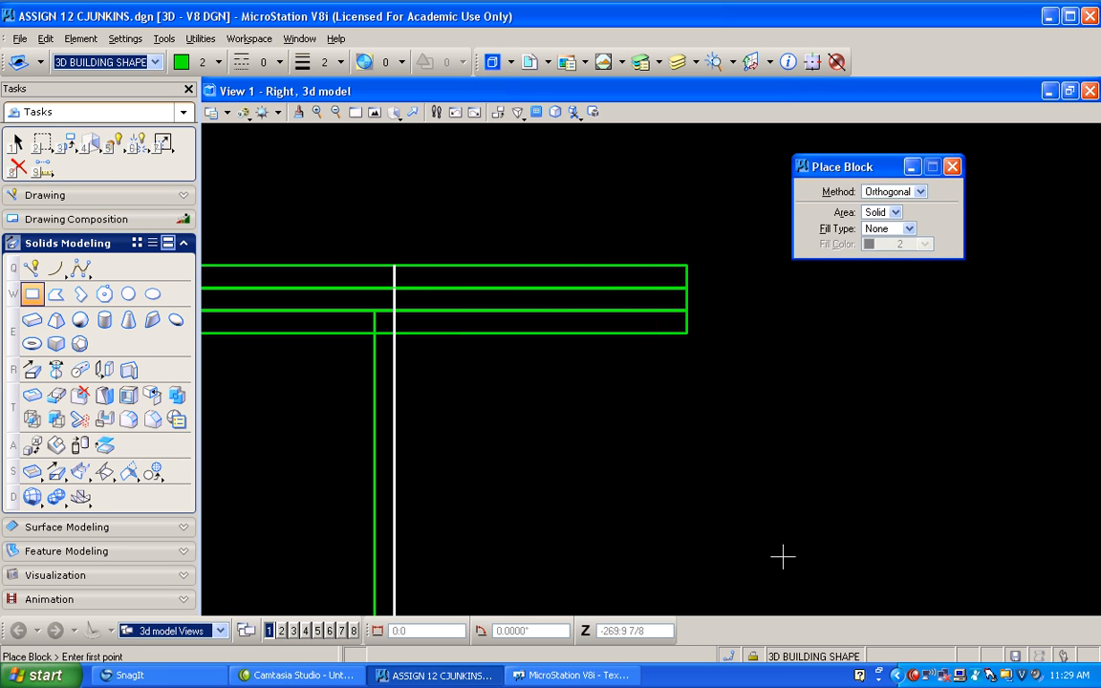
{"action": "left_click", "coordinate": [752, 656]}
{"action": "left_click", "coordinate": [793, 647]}
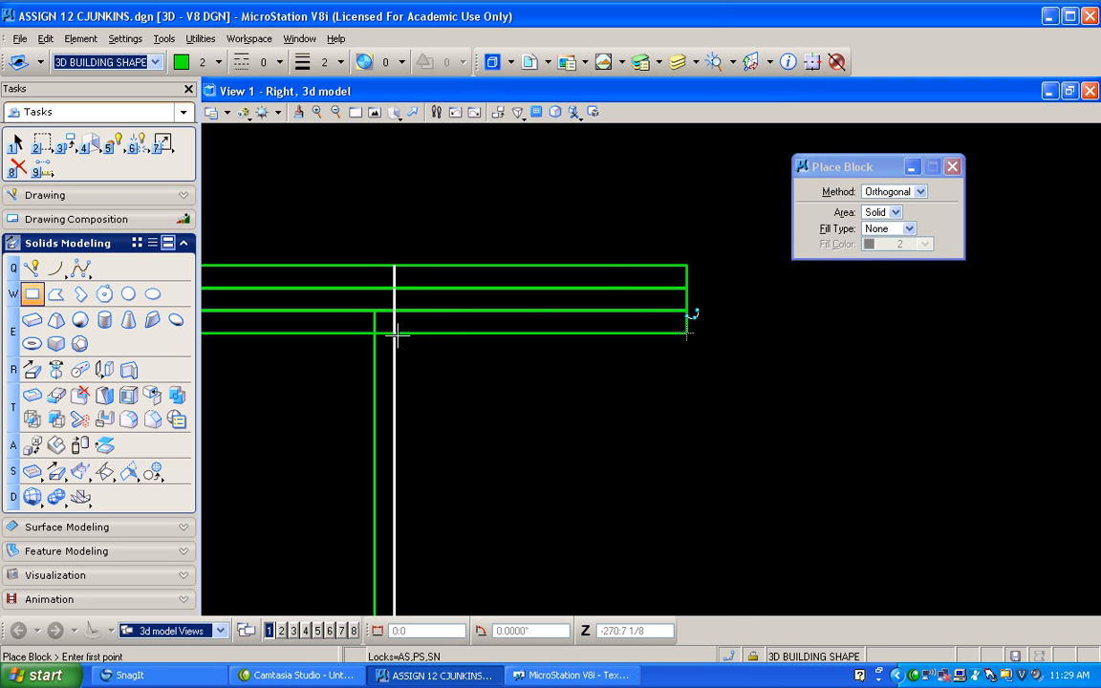
{"action": "left_click", "coordinate": [687, 264]}
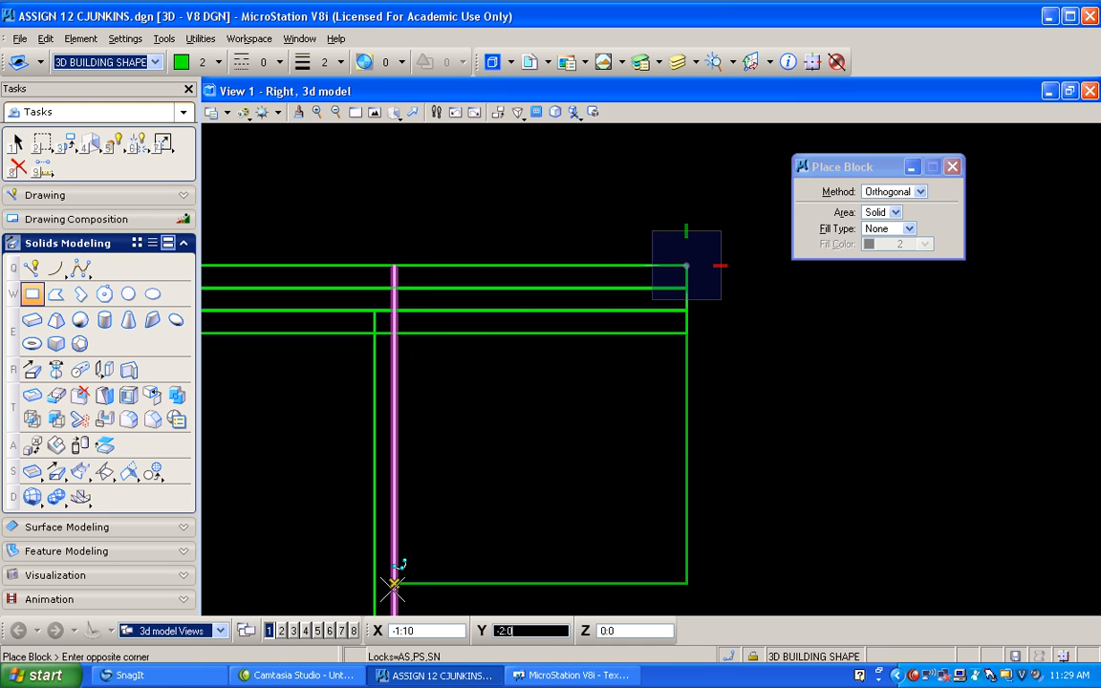
- Place a rectangular block over the top plate ends extending past the white building line, and turn off the plane snap (PS) lock
{"action": "left_click", "coordinate": [394, 583]}
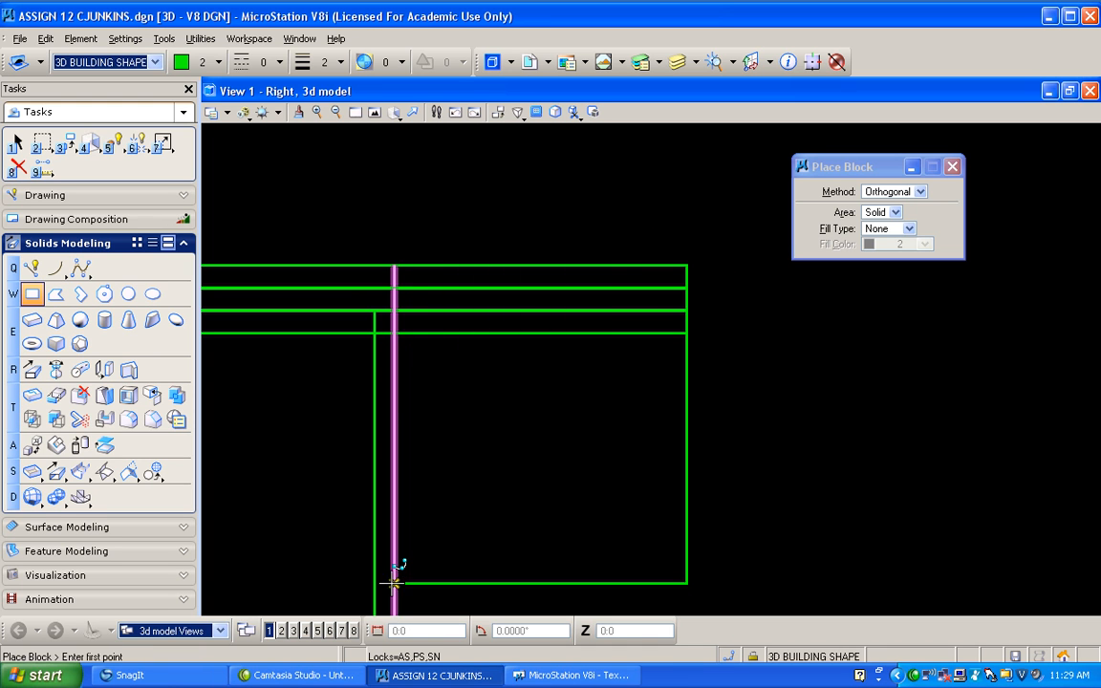
{"action": "left_click", "coordinate": [754, 656]}
{"action": "left_click", "coordinate": [820, 646]}
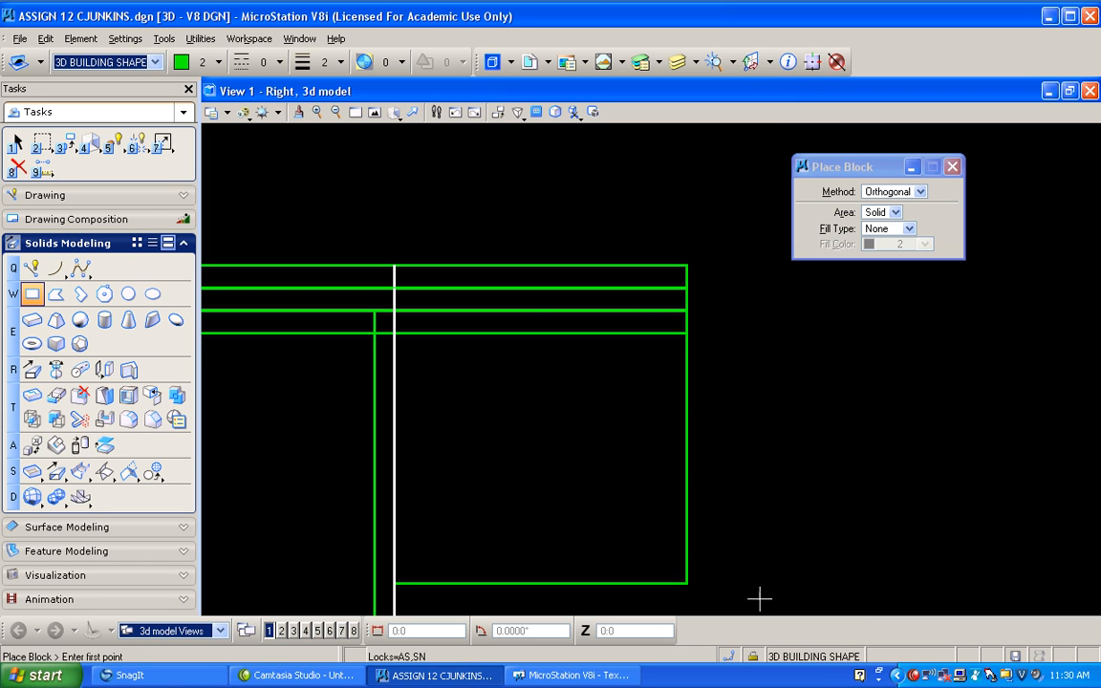
- Trim the top plates flush with the white building line using the block profile, cutting through in both directions, and delete the block
{"action": "left_click", "coordinate": [105, 420]}
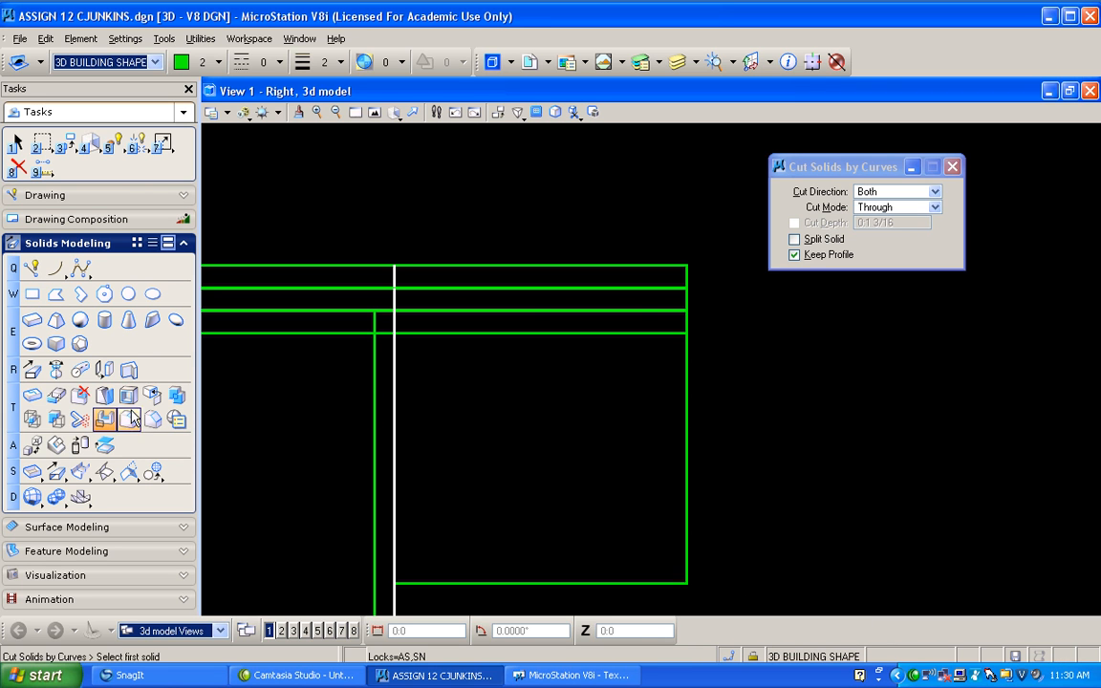
{"action": "left_click", "coordinate": [484, 332]}
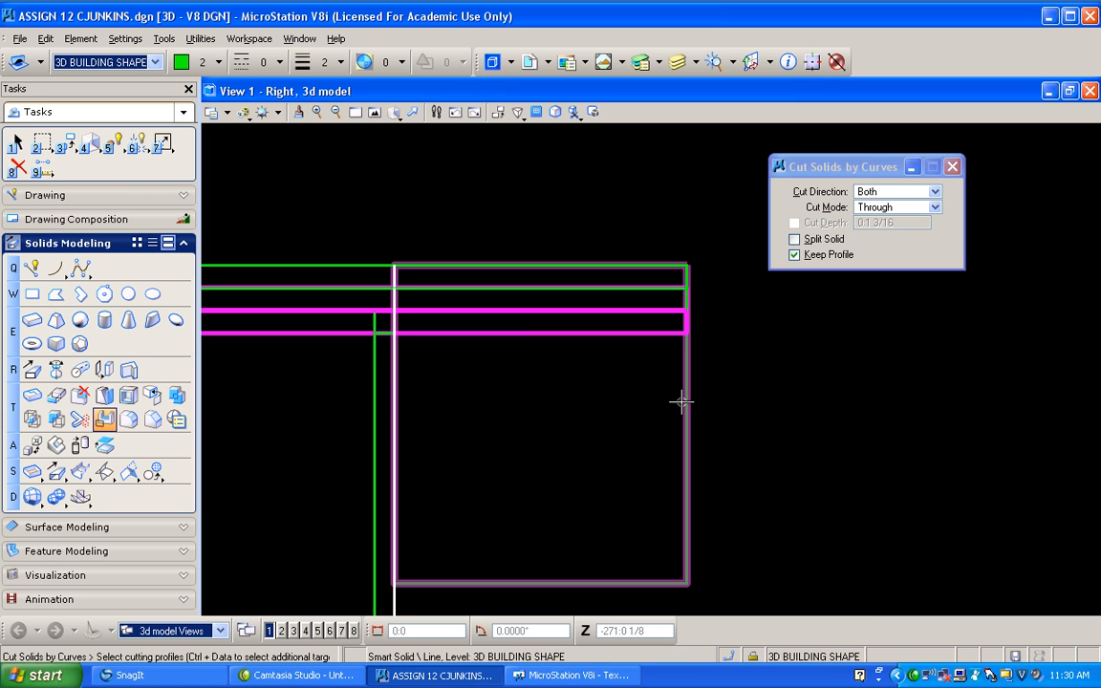
{"action": "left_click", "coordinate": [685, 401]}
{"action": "left_click", "coordinate": [756, 408]}
{"action": "left_click", "coordinate": [660, 315]}
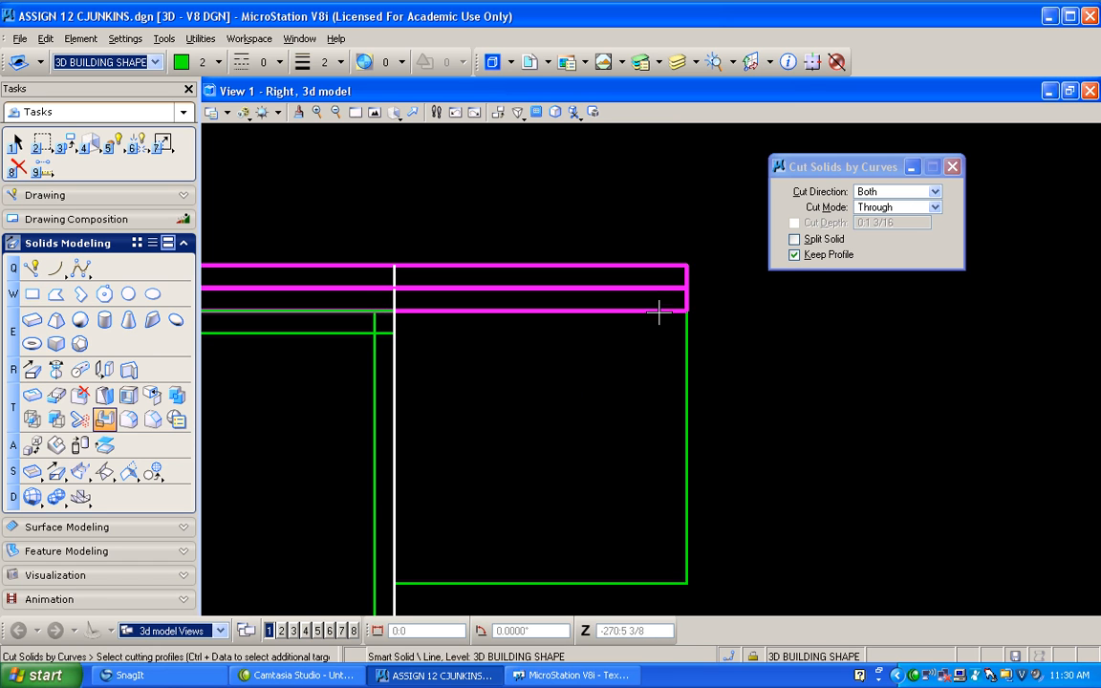
{"action": "left_click", "coordinate": [688, 357]}
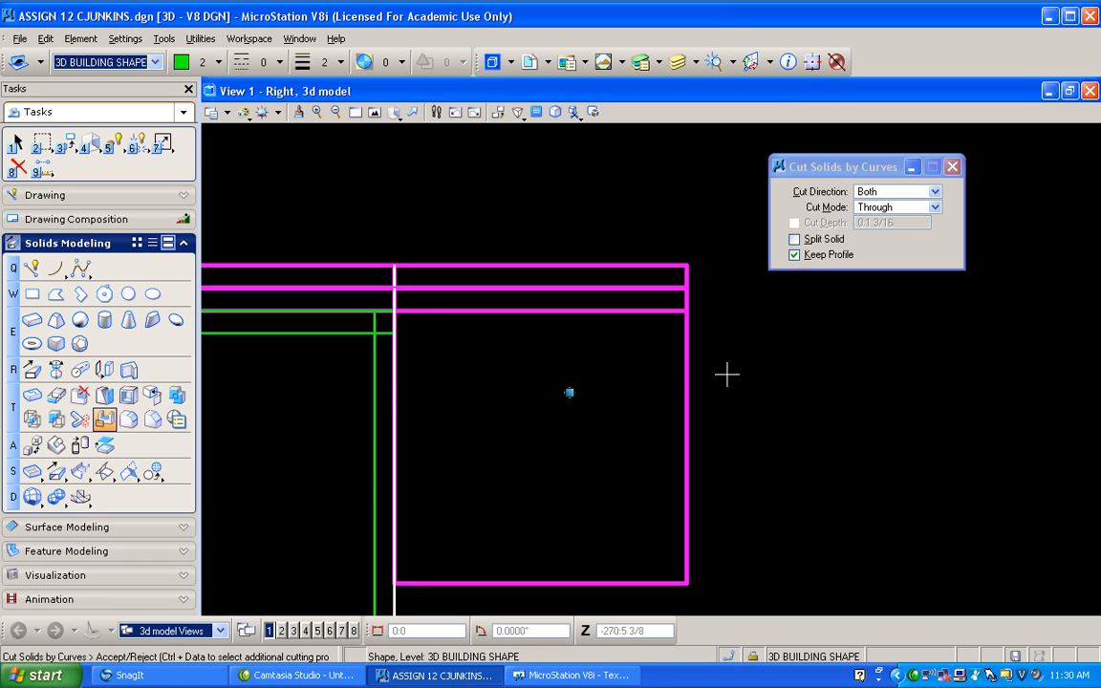
{"action": "left_click", "coordinate": [626, 304]}
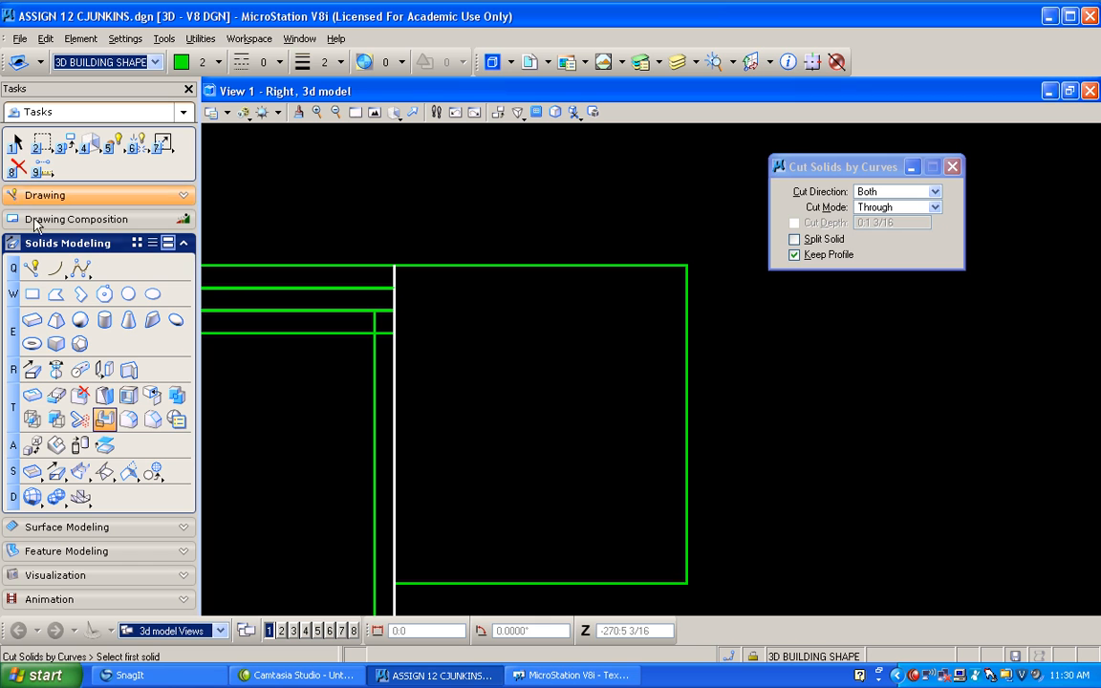
{"action": "left_click", "coordinate": [17, 167]}
{"action": "left_click", "coordinate": [593, 268]}
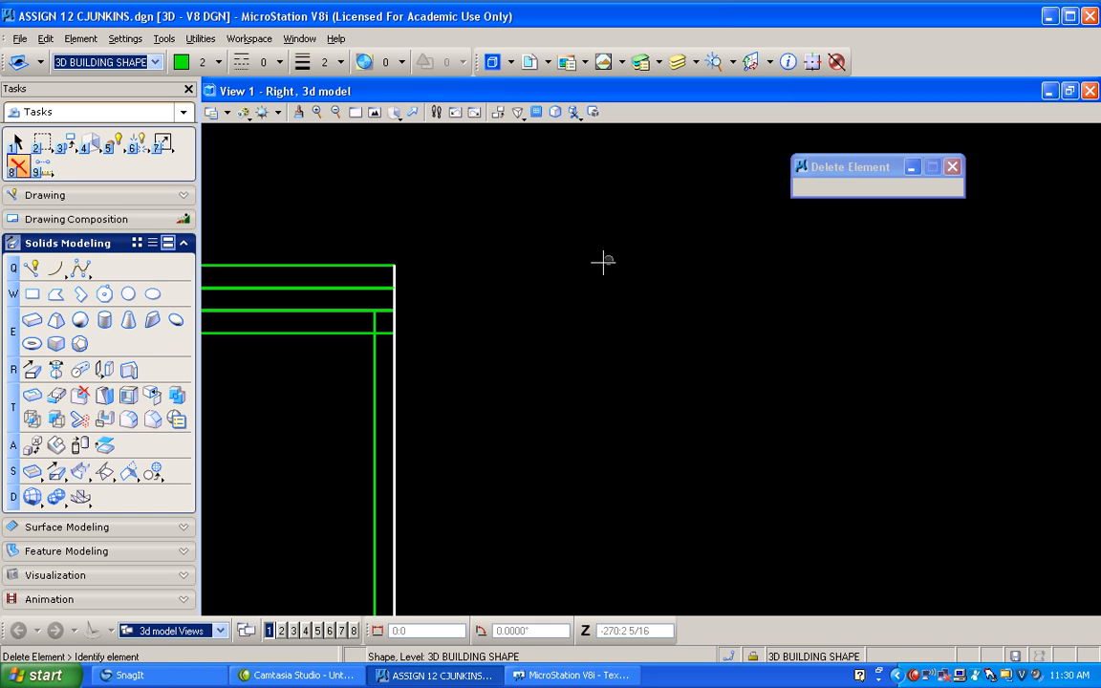
- In the isometric view, draw a vertical marker line on the top plate, offset 16 inches along it from the far wall corner
{"action": "left_click", "coordinate": [395, 113]}
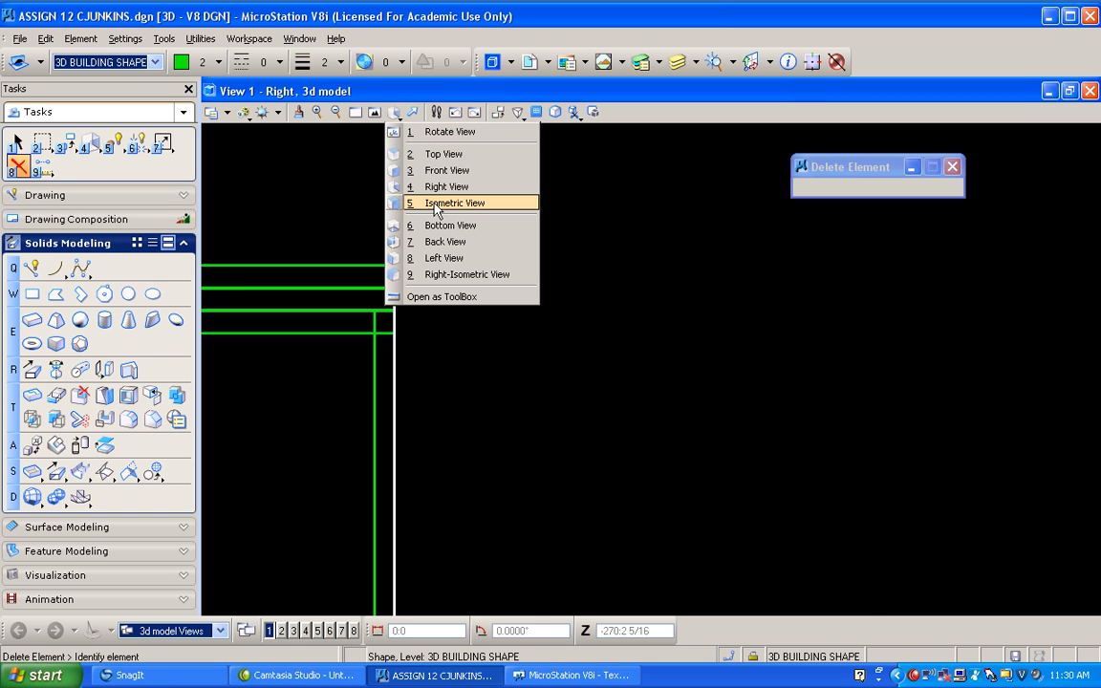
{"action": "left_click", "coordinate": [449, 201]}
{"action": "left_click", "coordinate": [373, 113]}
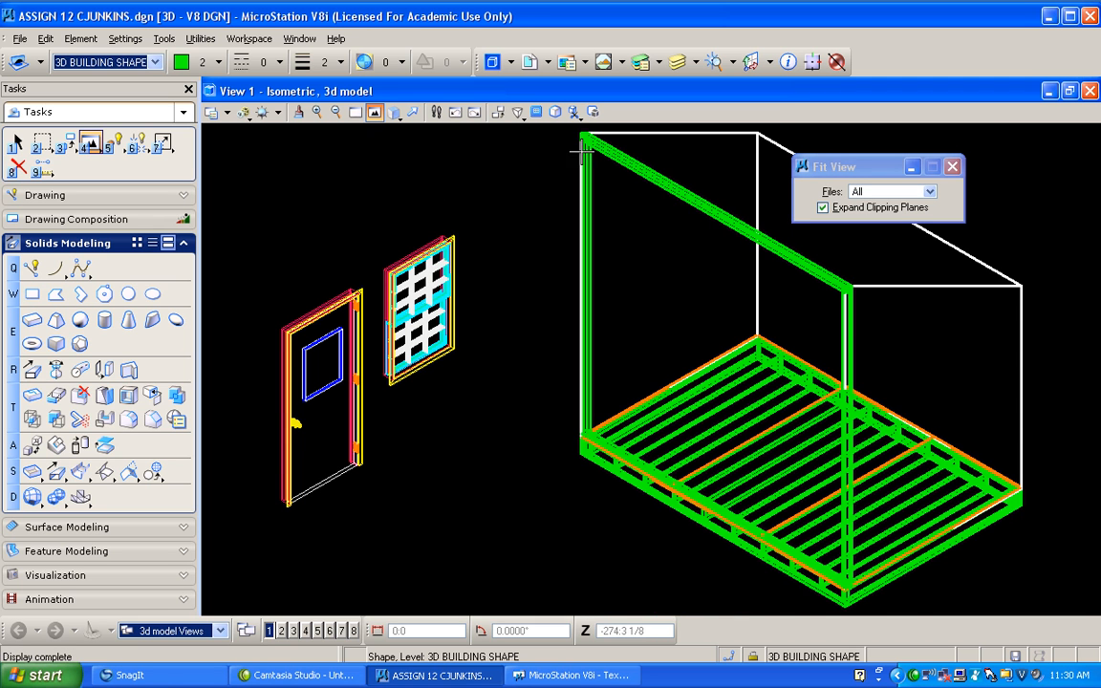
{"action": "scroll", "coordinate": [582, 143], "scroll_direction": "up", "scroll_amount": 4}
{"action": "scroll", "coordinate": [580, 144], "scroll_direction": "down", "scroll_amount": 2}
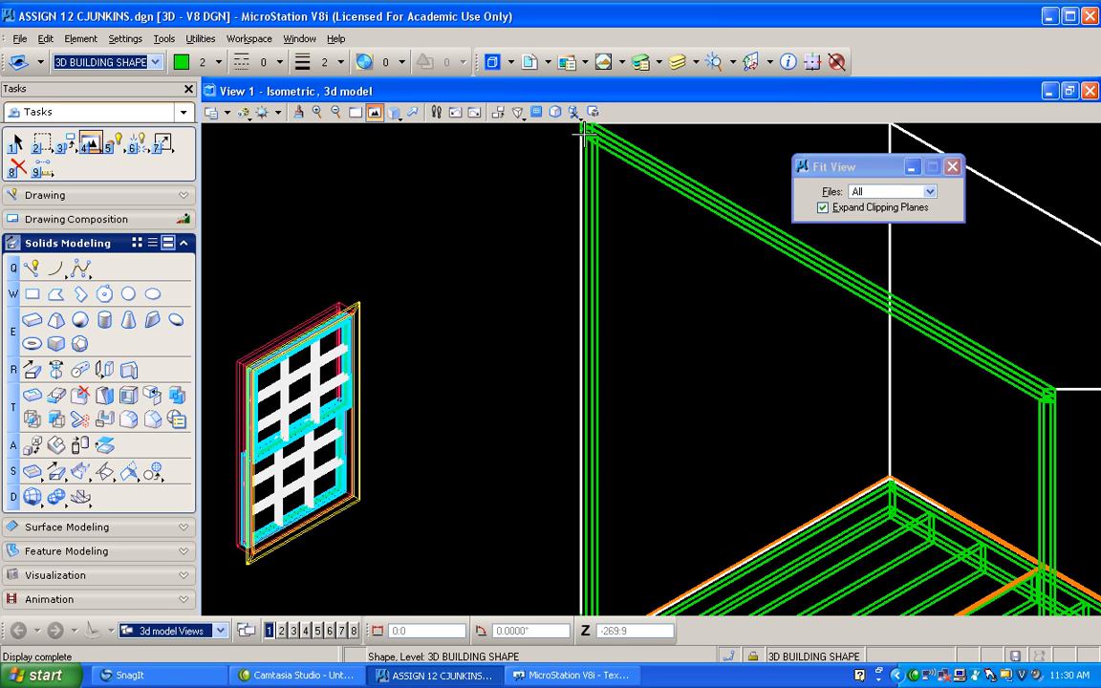
{"action": "scroll", "coordinate": [583, 138], "scroll_direction": "up", "scroll_amount": 3}
{"action": "middle_click_drag", "start_coordinate": [582, 255], "coordinate": [571, 194]}
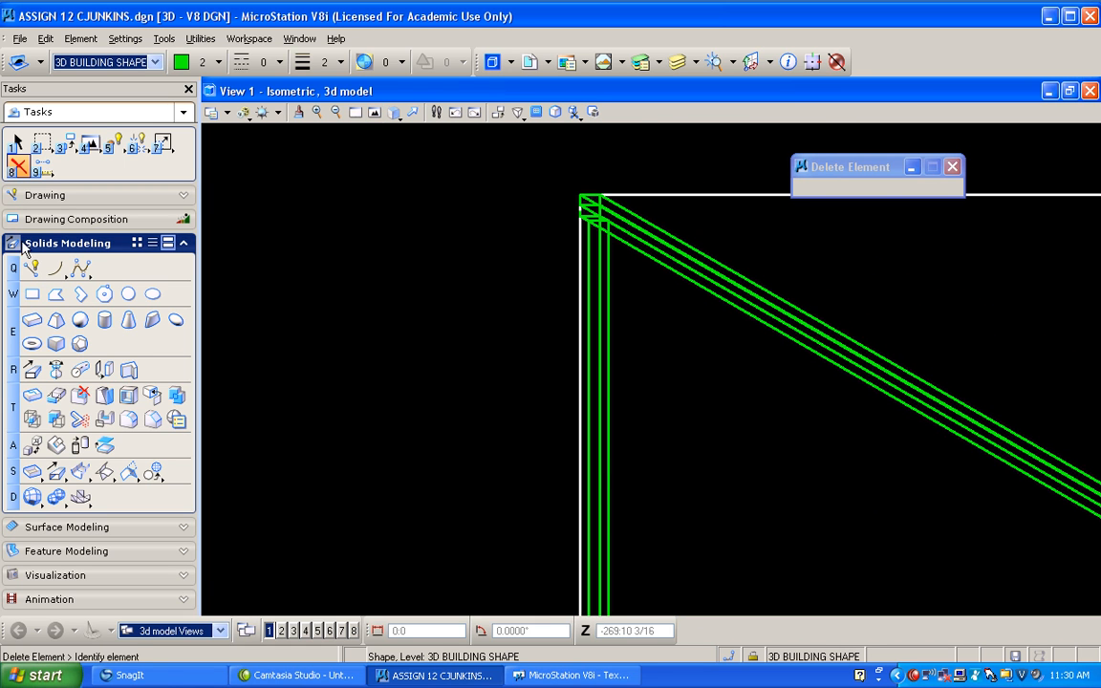
{"action": "key", "text": "q"}
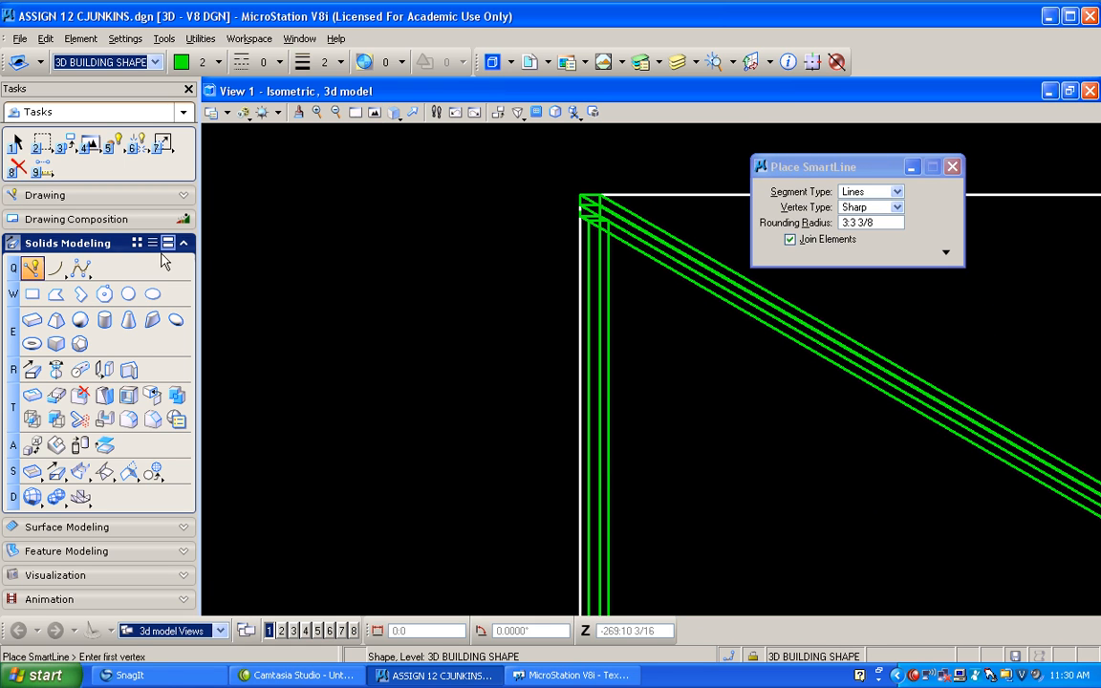
{"action": "left_click", "coordinate": [559, 176]}
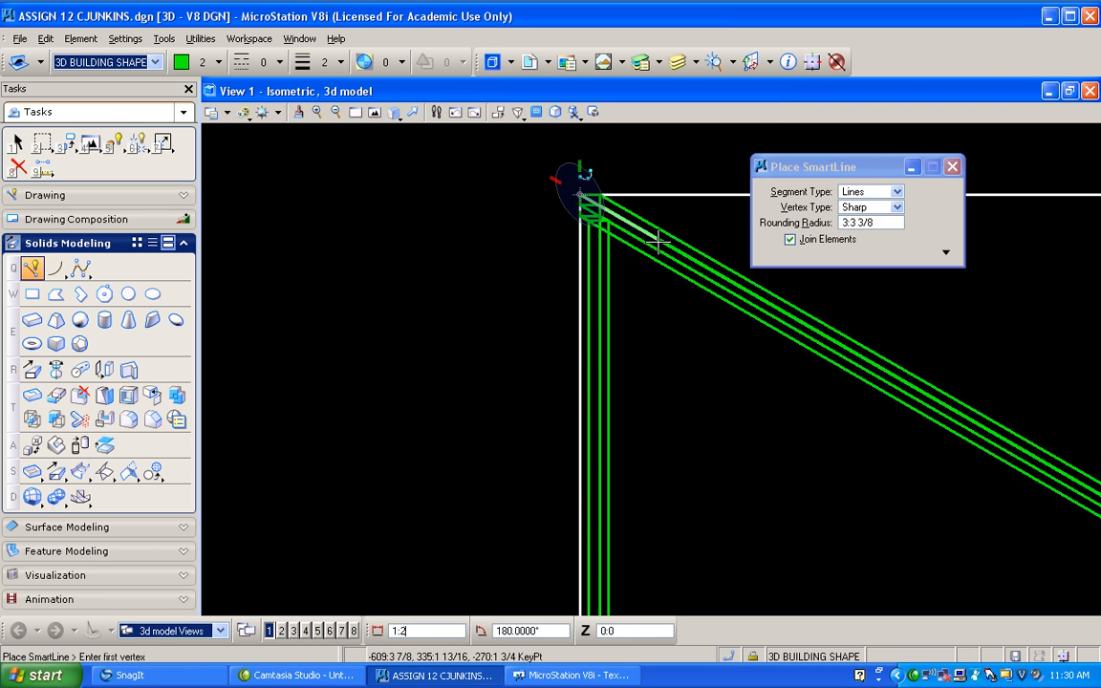
{"action": "type", "text": "16"}
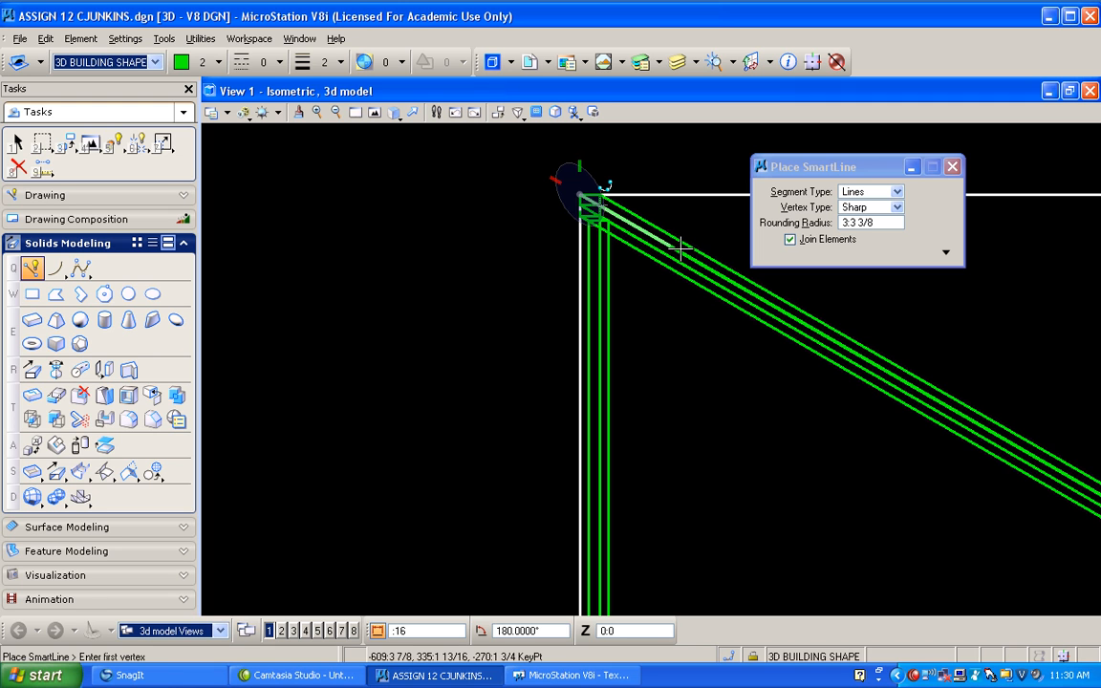
{"action": "left_click", "coordinate": [670, 245]}
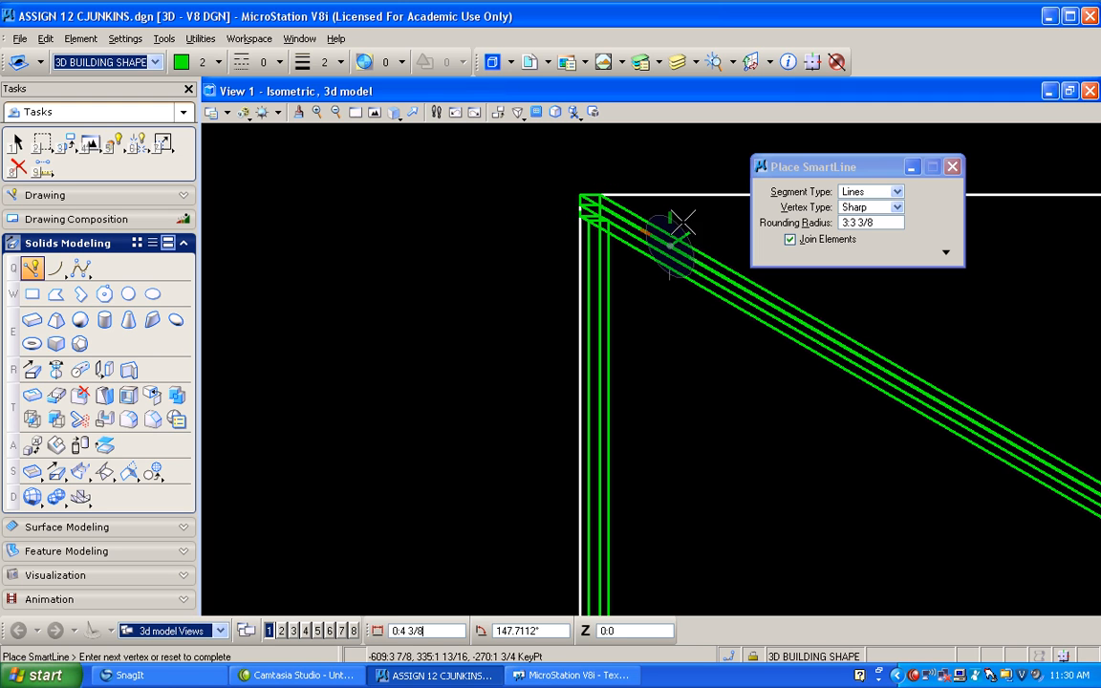
{"action": "left_click", "coordinate": [670, 146]}
{"action": "right_click", "coordinate": [487, 229]}
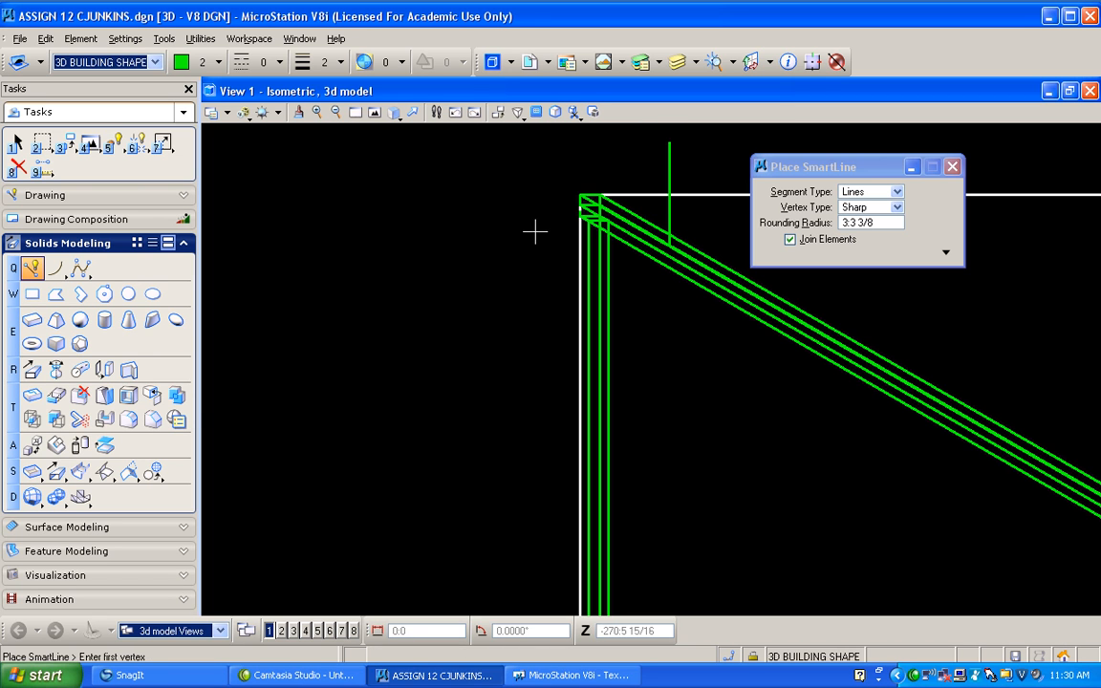
- Copy the stud at the far wall corner once, aligning the copy with the marker line at the 16-inch offset
{"action": "left_click", "coordinate": [62, 143]}
{"action": "left_click", "coordinate": [96, 156]}
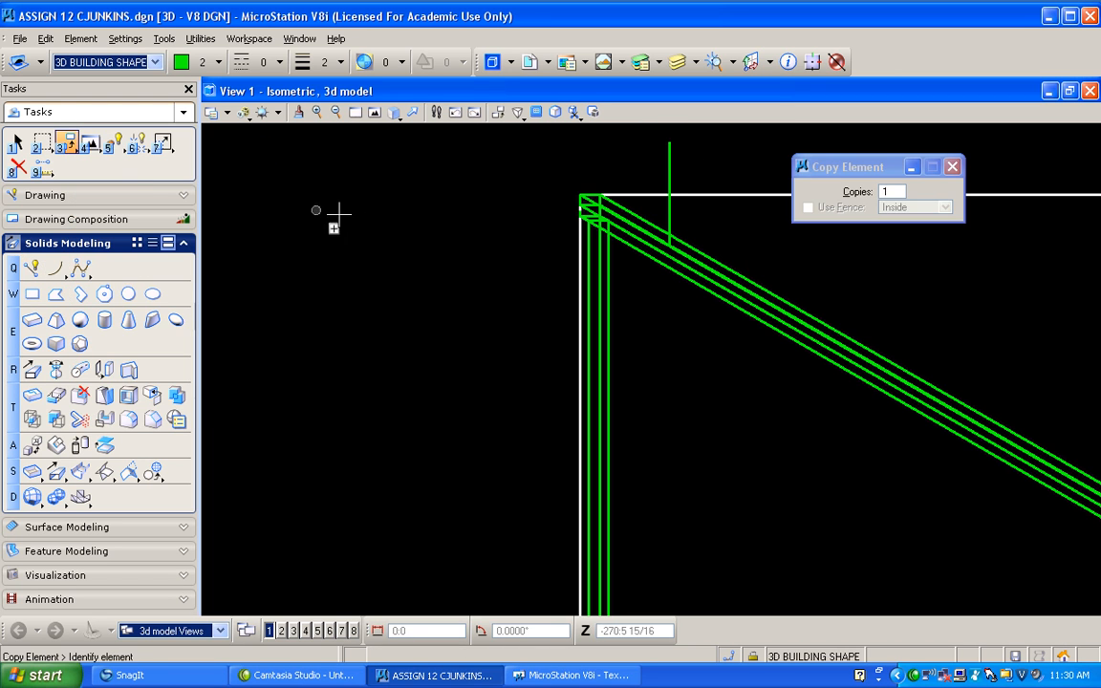
{"action": "scroll", "coordinate": [540, 229], "scroll_direction": "up", "scroll_amount": 2}
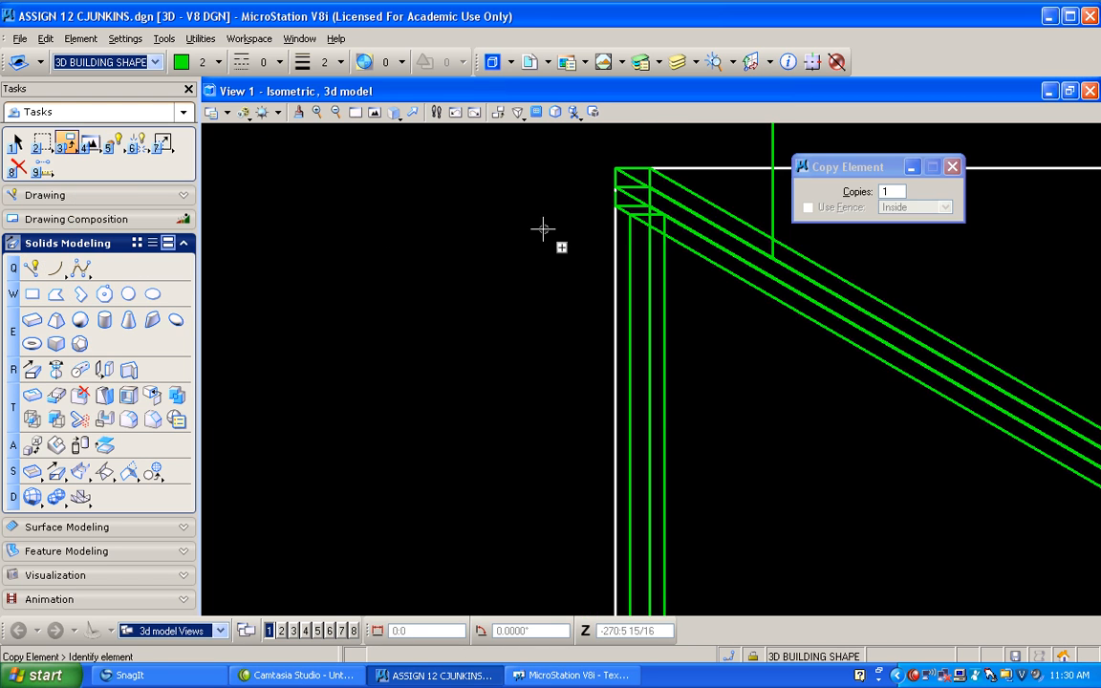
{"action": "left_click", "coordinate": [620, 207]}
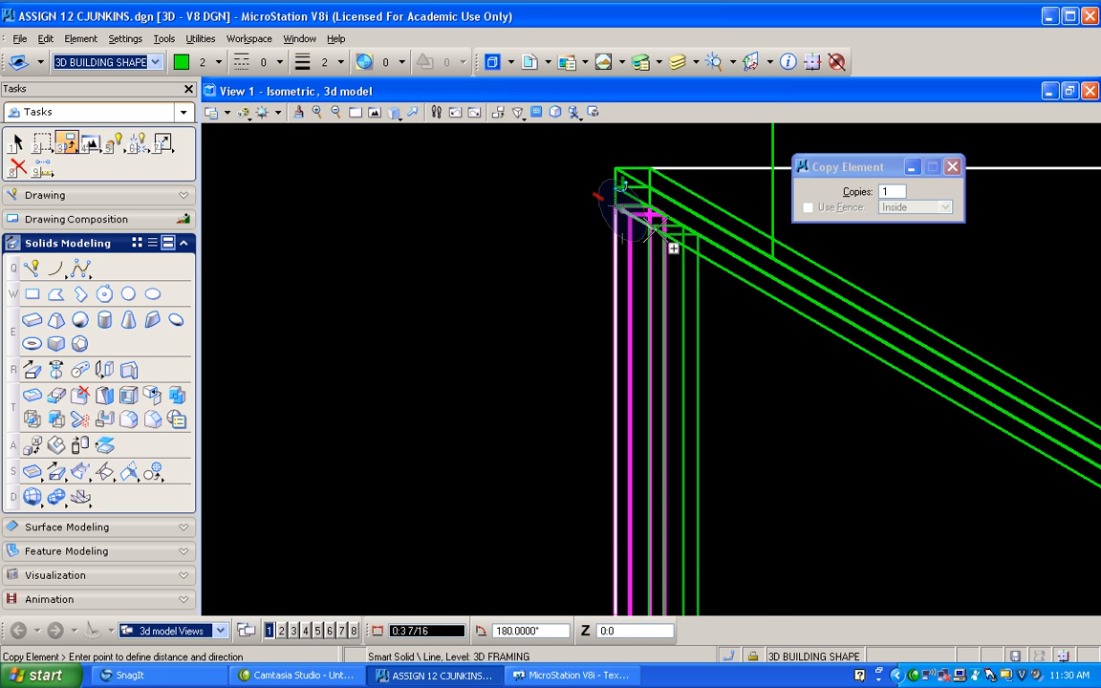
{"action": "left_click", "coordinate": [774, 257]}
{"action": "right_click", "coordinate": [737, 246]}
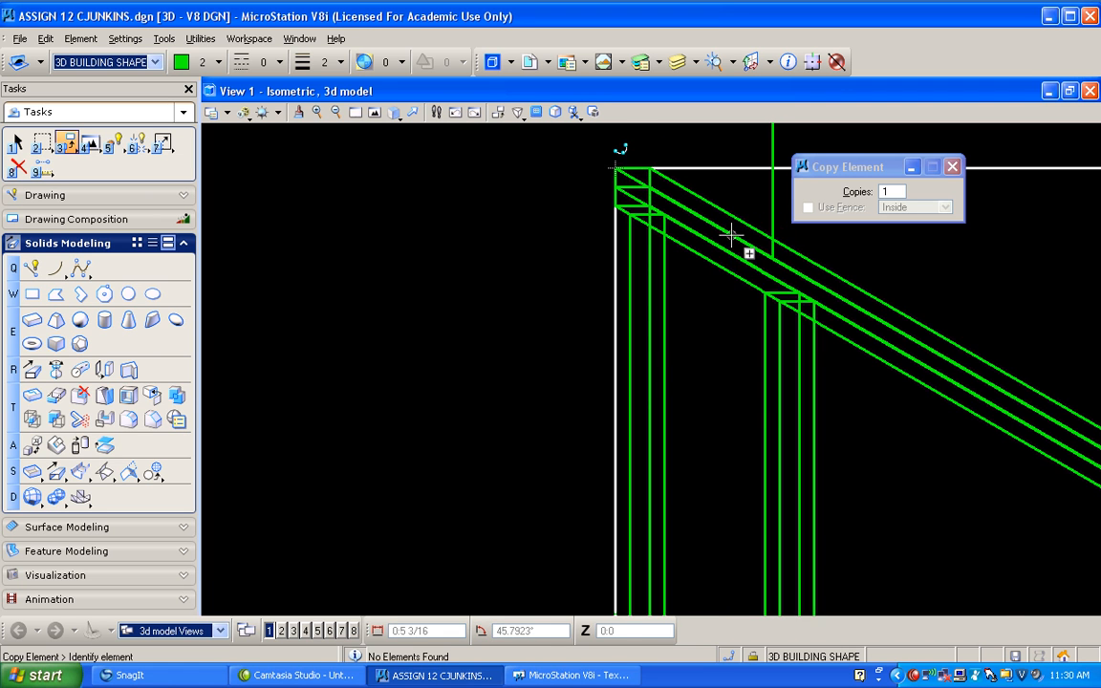
- Copy the second stud repeatedly at 16-inch spacing along the underside of the top plate
{"action": "scroll", "coordinate": [696, 283], "scroll_direction": "down", "scroll_amount": 2}
{"action": "scroll", "coordinate": [772, 388], "scroll_direction": "up", "scroll_amount": 2}
{"action": "scroll", "coordinate": [610, 311], "scroll_direction": "down", "scroll_amount": 1}
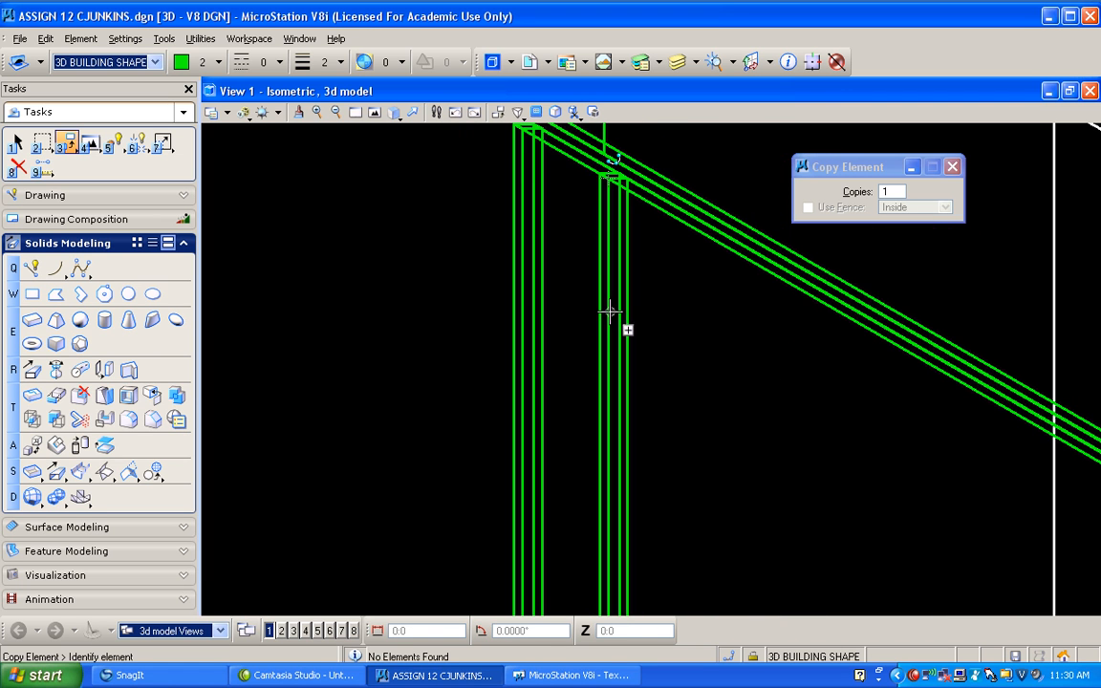
{"action": "left_click", "coordinate": [77, 152]}
{"action": "left_click", "coordinate": [80, 158]}
{"action": "left_click", "coordinate": [609, 179]}
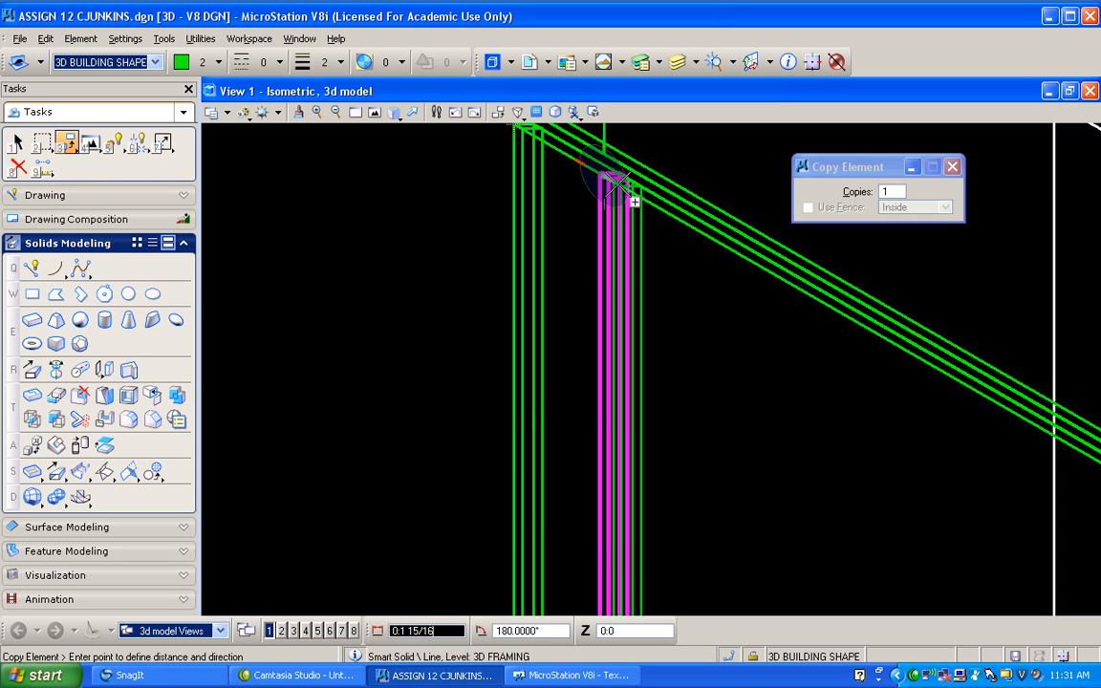
{"action": "type", "text": "16"}
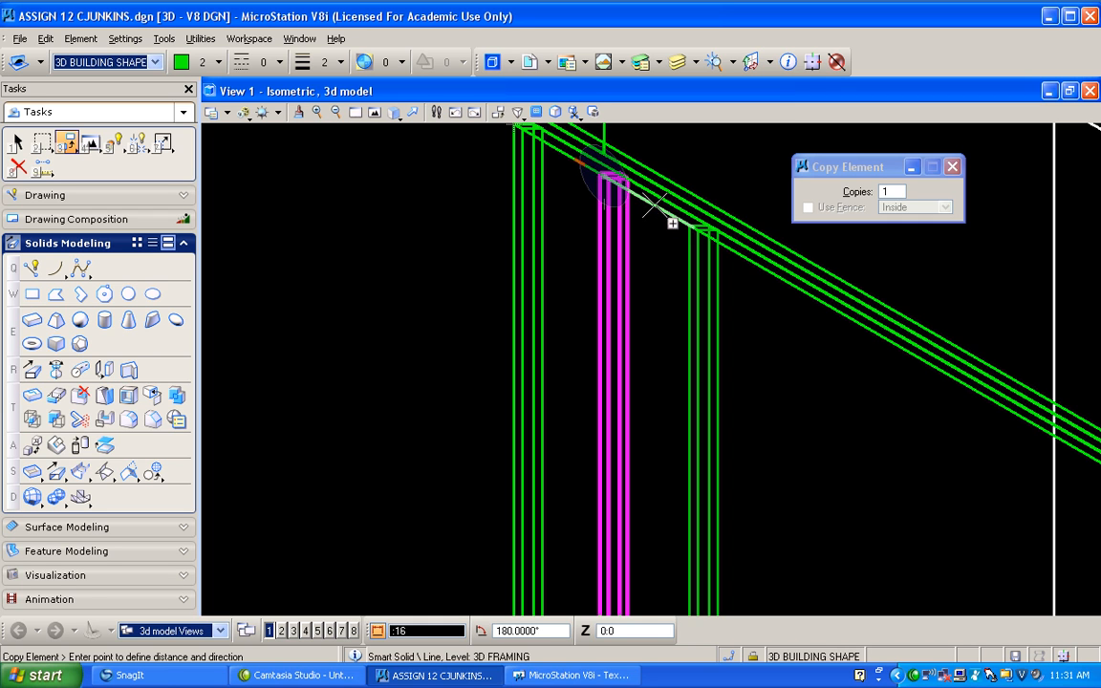
{"action": "left_click", "coordinate": [653, 206]}
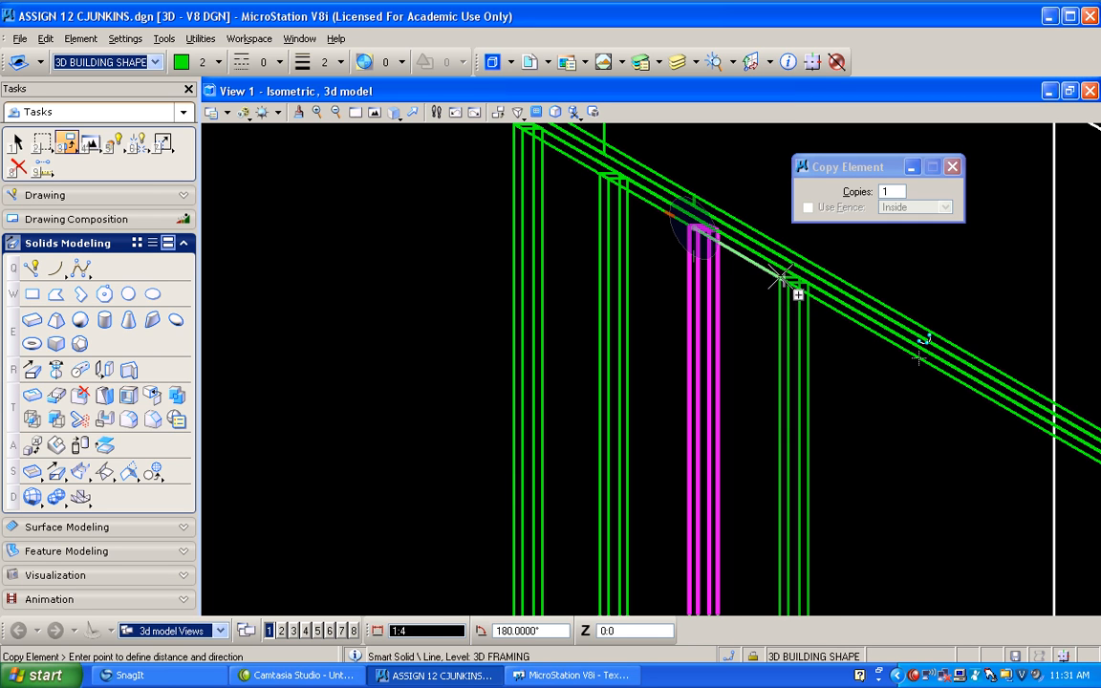
{"action": "left_click", "coordinate": [784, 279]}
{"action": "left_click", "coordinate": [895, 350]}
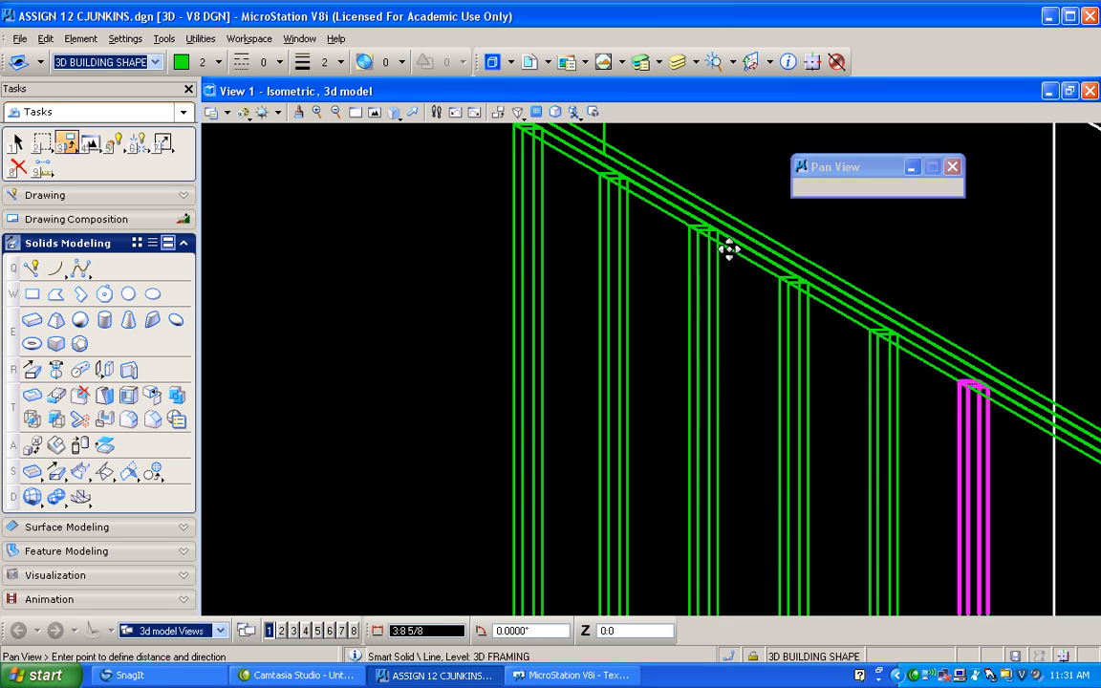
- Add three more stud copies at 16-inch spacing to fill the wall up to its near corner
{"action": "left_click_drag", "start_coordinate": [714, 241], "coordinate": [908, 353], "text": "shift"}
{"action": "left_click", "coordinate": [913, 359]}
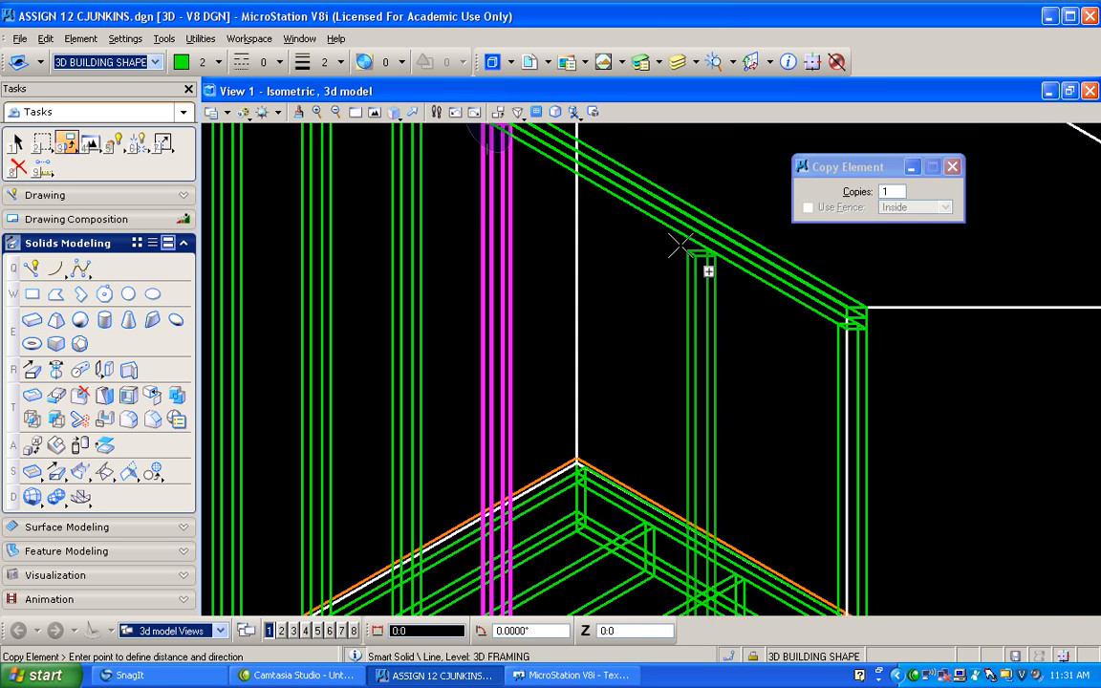
{"action": "left_click", "coordinate": [581, 175]}
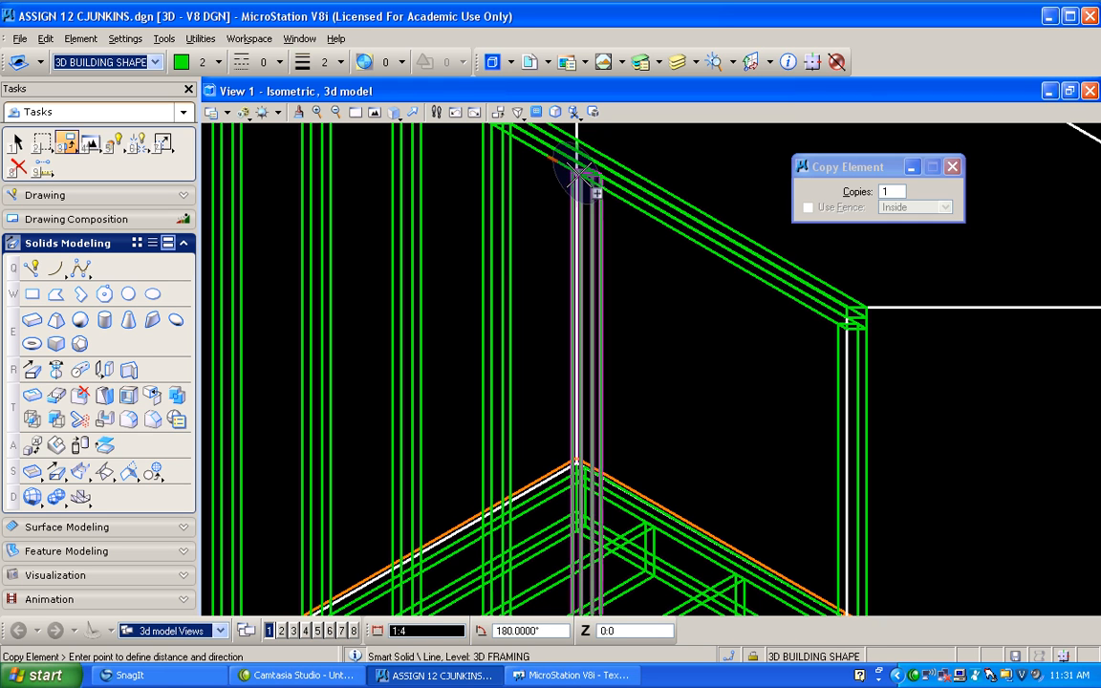
{"action": "left_click", "coordinate": [672, 227]}
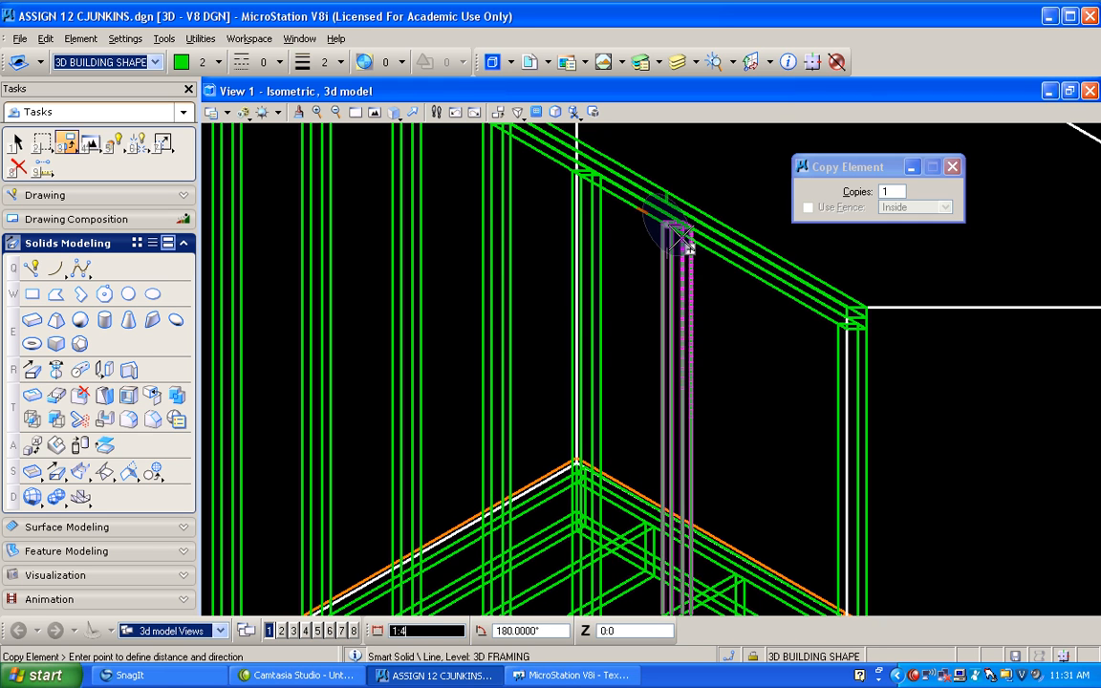
{"action": "left_click", "coordinate": [762, 278]}
{"action": "right_click", "coordinate": [756, 274]}
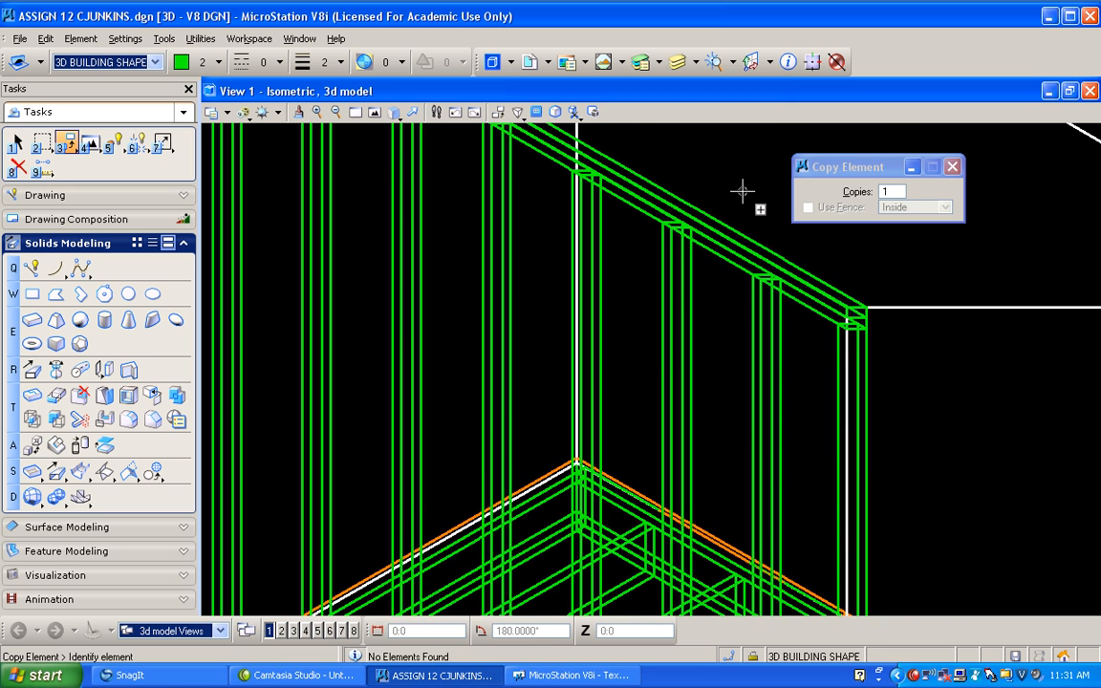
- Make 3D FRAMING the active level
{"action": "scroll", "coordinate": [728, 179], "scroll_direction": "down", "scroll_amount": 2}
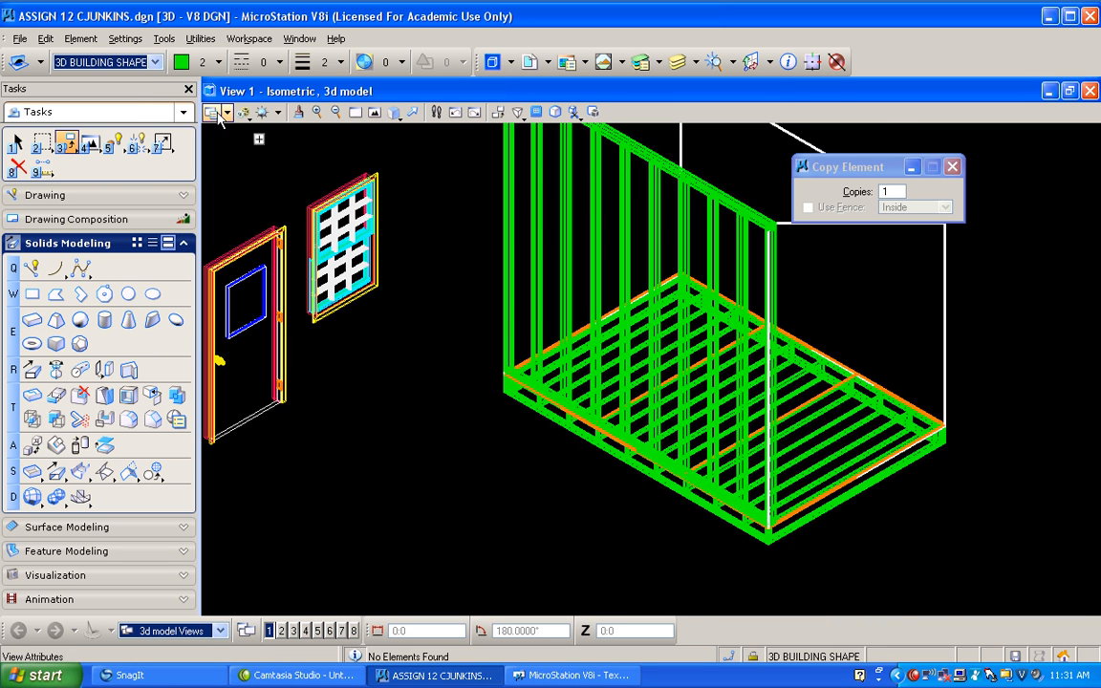
{"action": "left_click", "coordinate": [150, 63]}
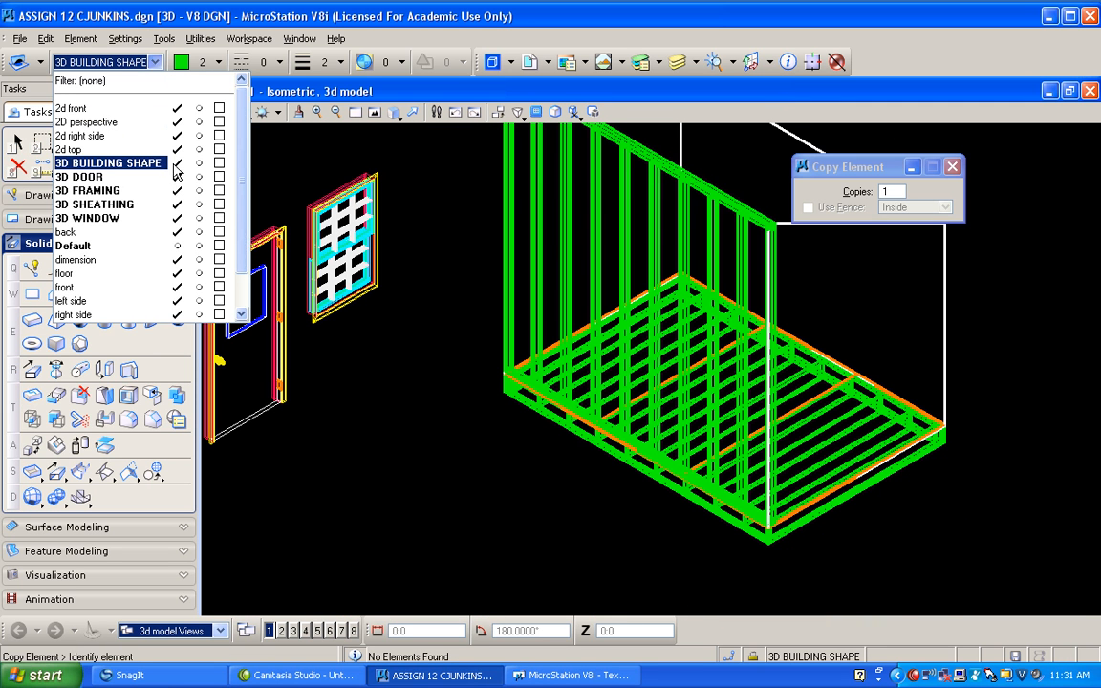
{"action": "left_click", "coordinate": [451, 209]}
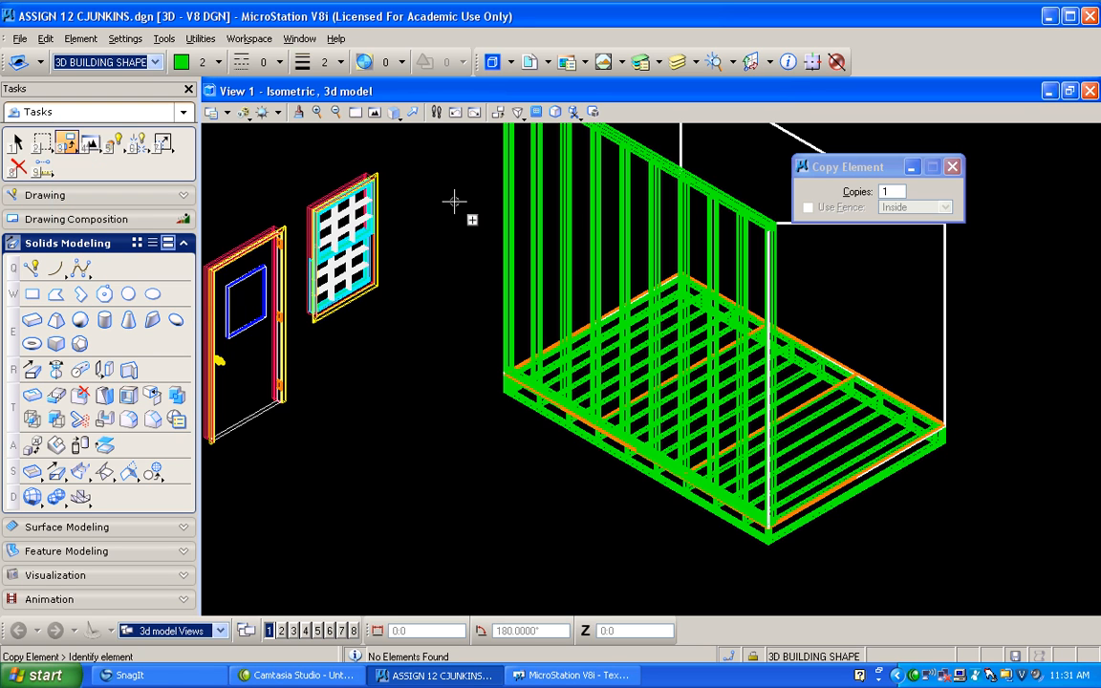
{"action": "scroll", "coordinate": [452, 203], "scroll_direction": "down", "scroll_amount": 3}
{"action": "left_click", "coordinate": [153, 63]}
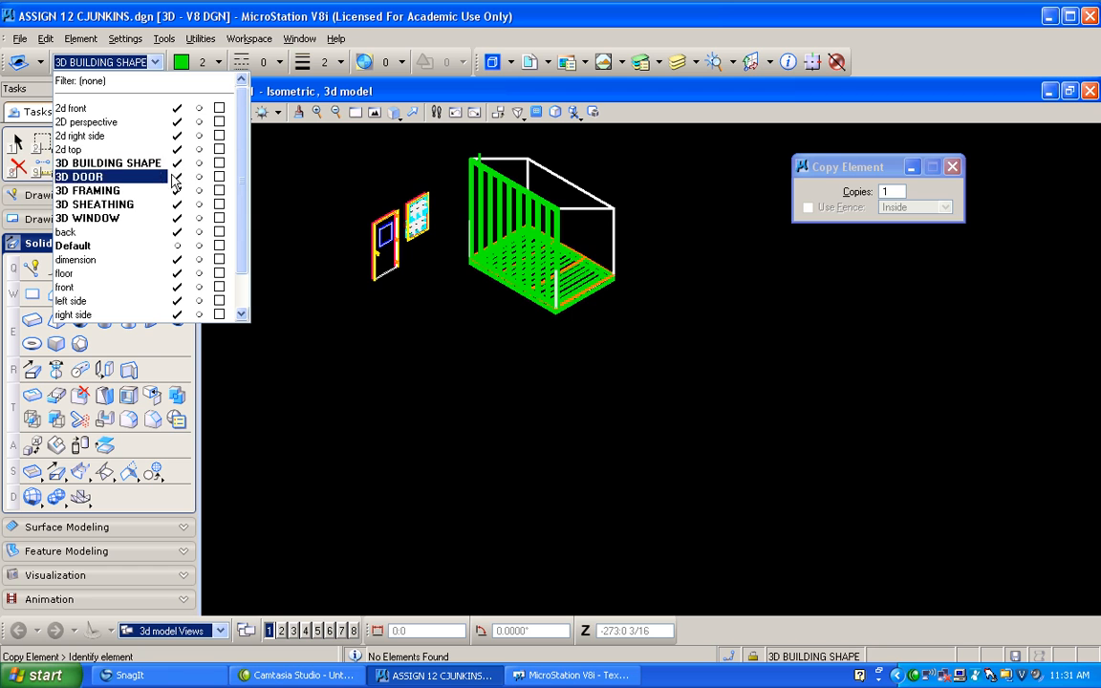
{"action": "left_click", "coordinate": [115, 190]}
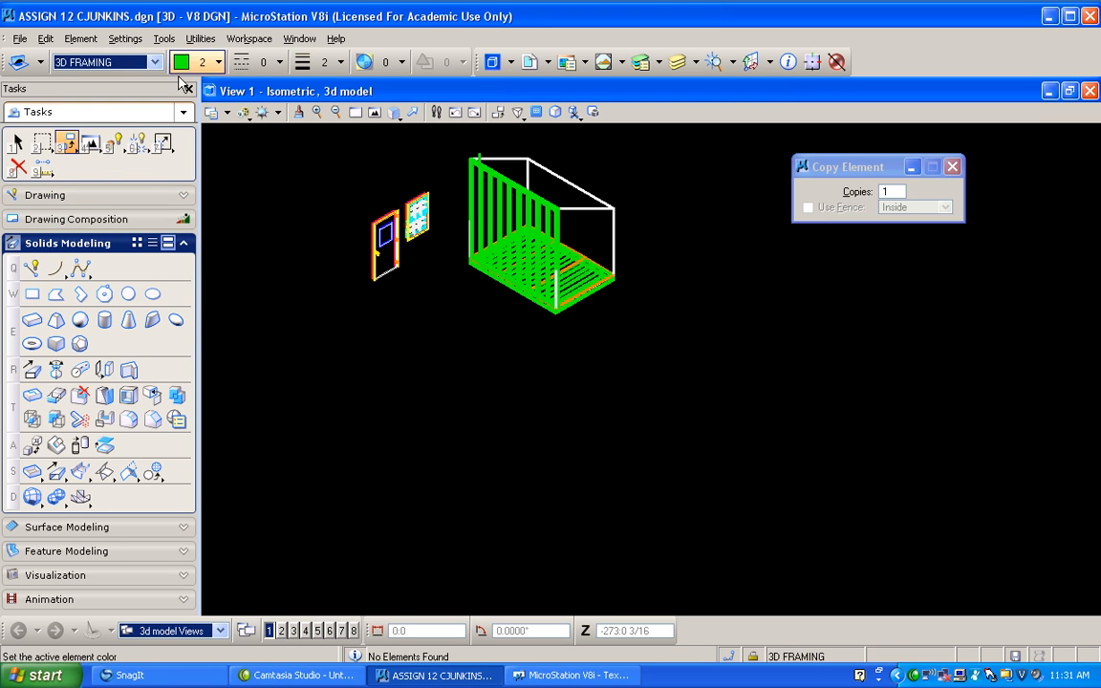
- Briefly hide and redisplay the 3D BUILDING SHAPE level to check which elements sit on it
{"action": "left_click", "coordinate": [151, 62]}
{"action": "left_click", "coordinate": [177, 164]}
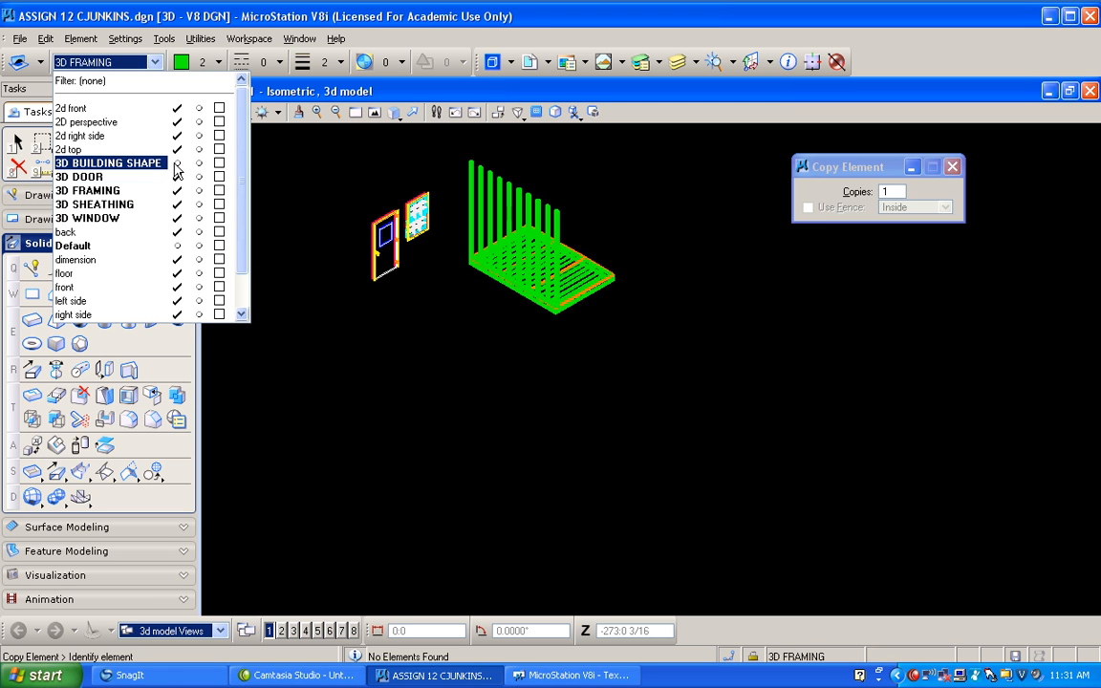
{"action": "left_click", "coordinate": [177, 163]}
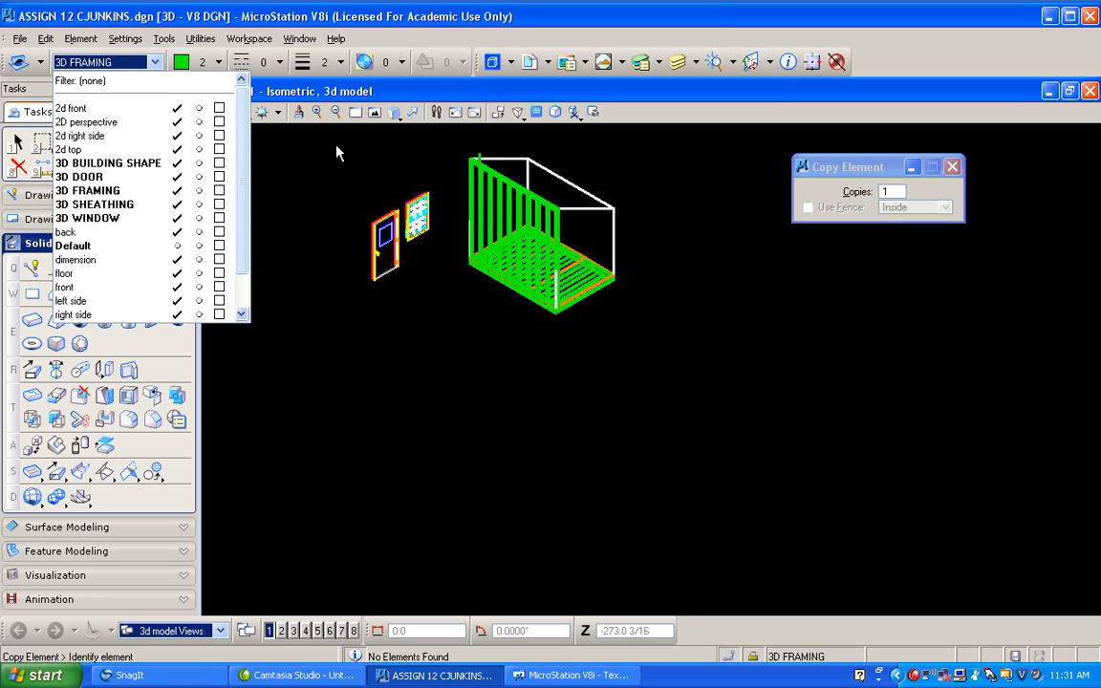
- Select the wall's top plates with a block selection and change only their level to 3D FRAMING
{"action": "left_click", "coordinate": [19, 144]}
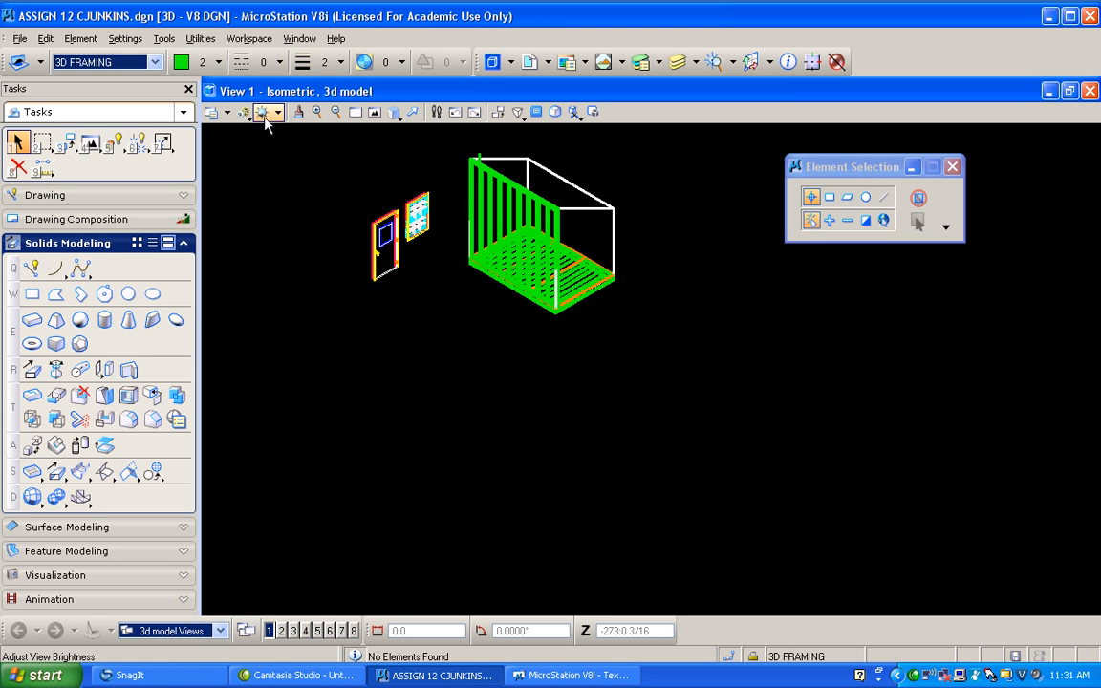
{"action": "left_click", "coordinate": [829, 197]}
{"action": "left_click_drag", "start_coordinate": [448, 139], "coordinate": [579, 216]}
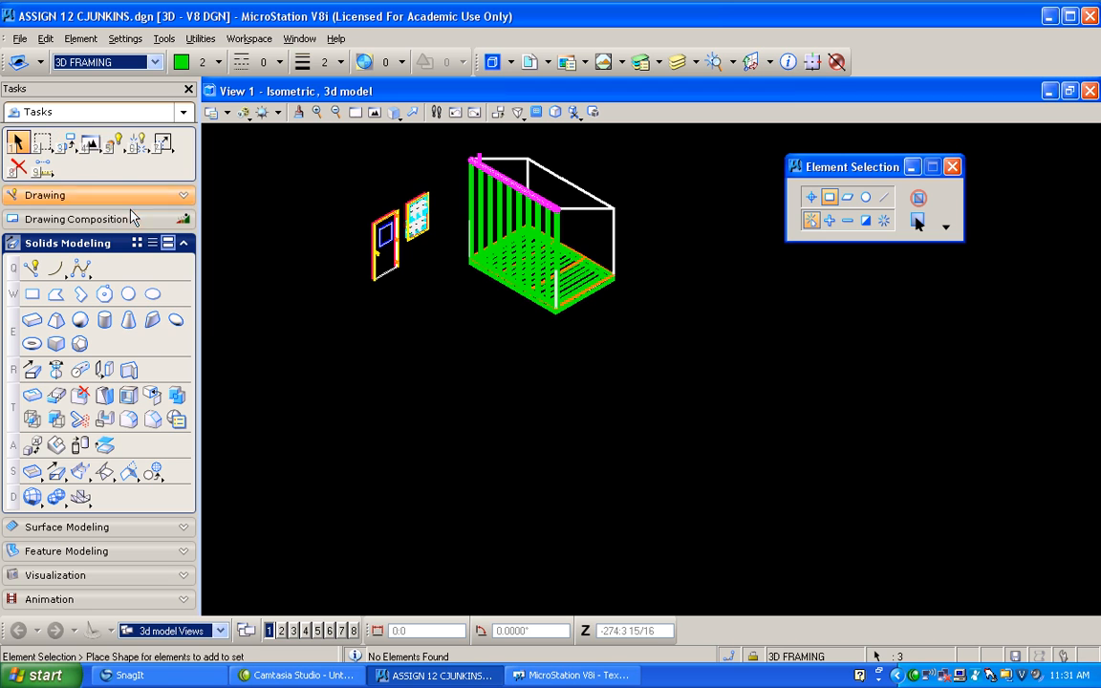
{"action": "left_click", "coordinate": [114, 142]}
{"action": "left_click", "coordinate": [131, 155]}
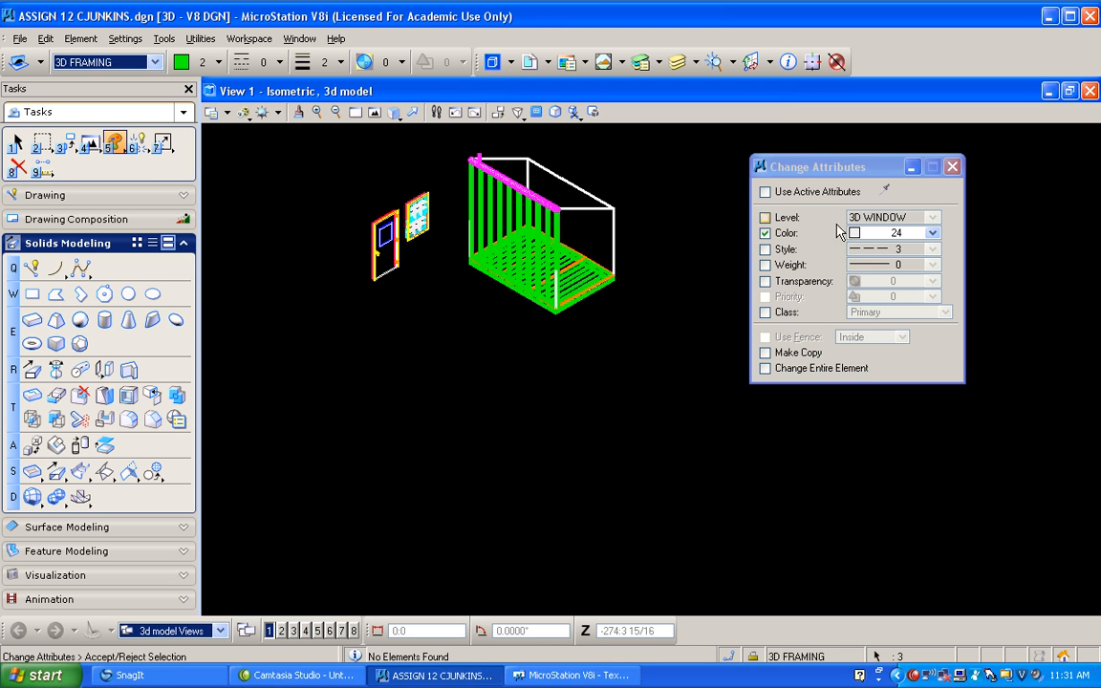
{"action": "left_click", "coordinate": [764, 233]}
{"action": "left_click", "coordinate": [765, 218]}
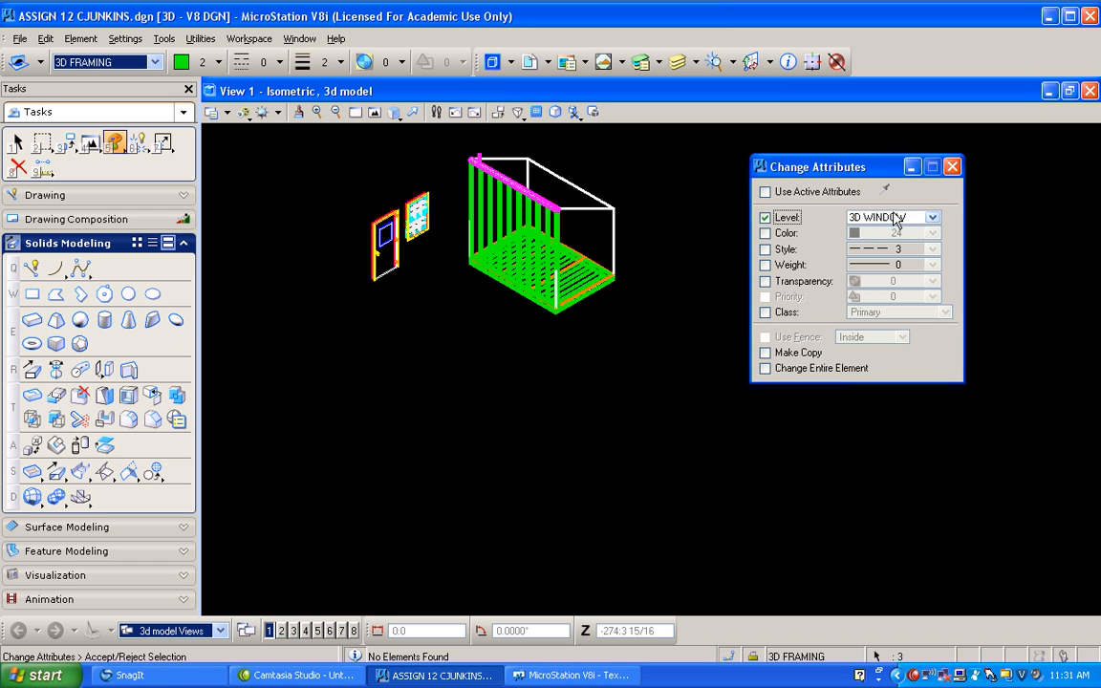
{"action": "left_click", "coordinate": [932, 218]}
{"action": "left_click", "coordinate": [900, 337]}
{"action": "left_click", "coordinate": [622, 335]}
{"action": "left_click_drag", "start_coordinate": [622, 335], "coordinate": [481, 289]}
- Delete the marker line at the wall's far upper corner and hide the 3D BUILDING SHAPE level
{"action": "left_click", "coordinate": [18, 166]}
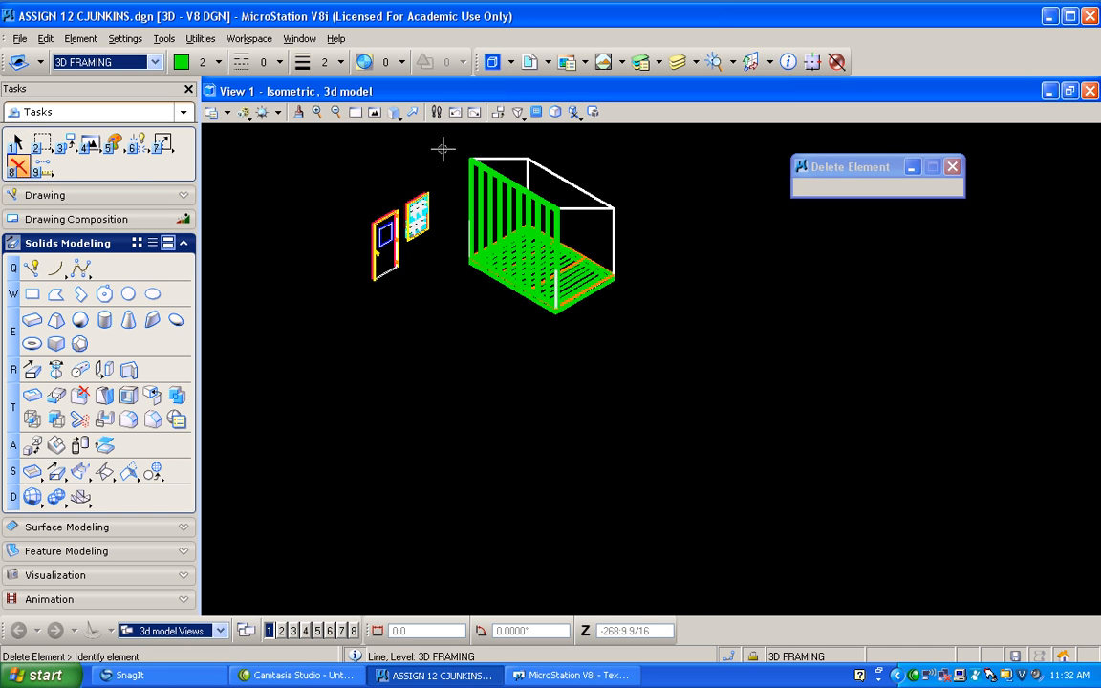
{"action": "scroll", "coordinate": [519, 151], "scroll_direction": "up", "scroll_amount": 3}
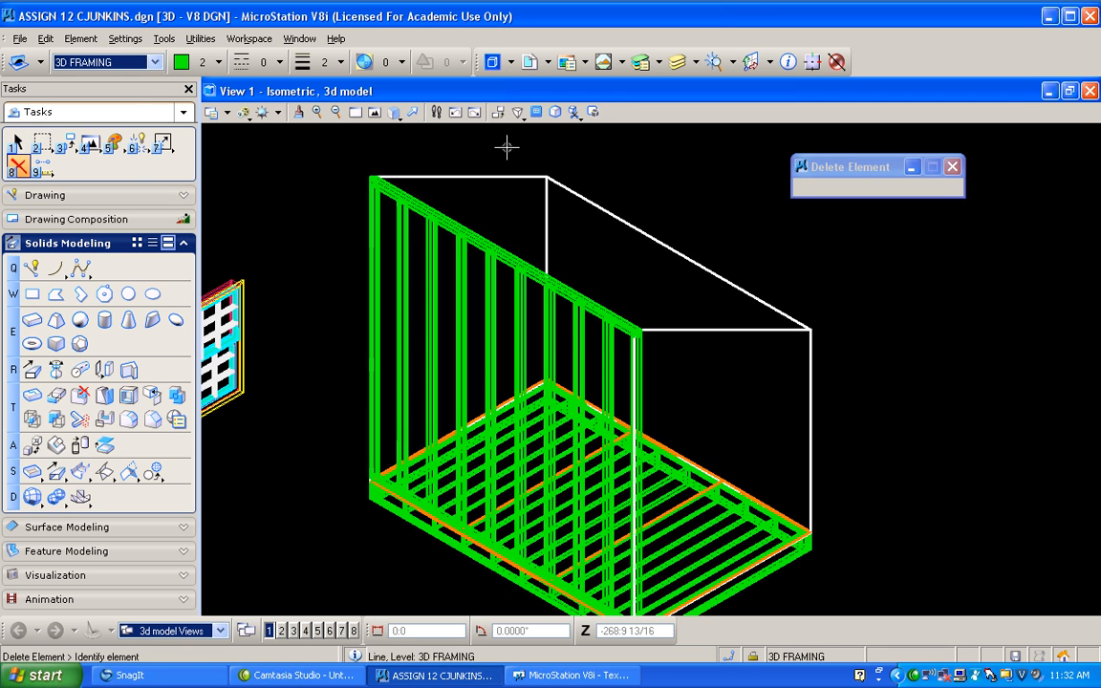
{"action": "left_click", "coordinate": [155, 63]}
{"action": "left_click", "coordinate": [177, 162]}
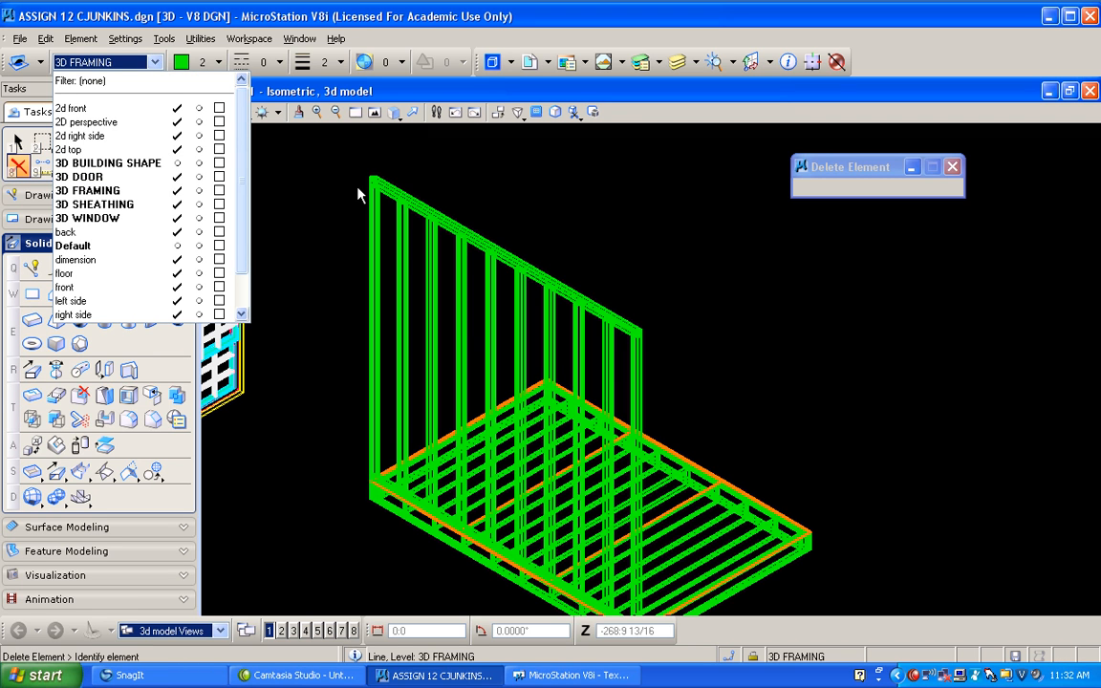
{"action": "left_click", "coordinate": [292, 134]}
- Display the framing in the Illustration With Shadows style
{"action": "left_click", "coordinate": [245, 112]}
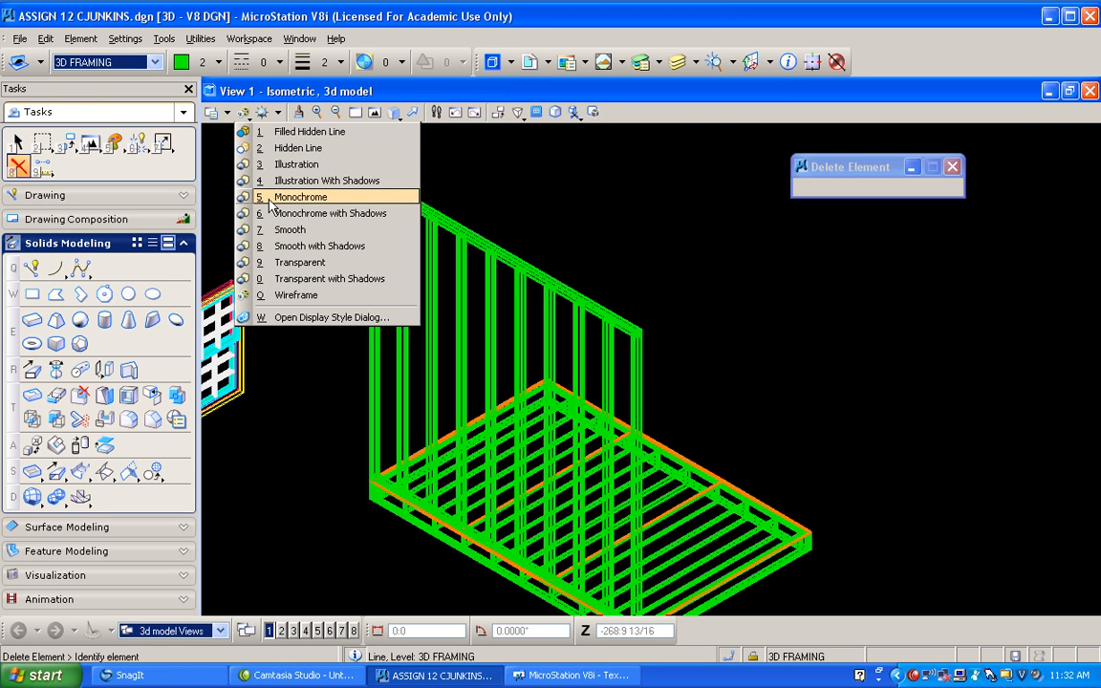
{"action": "left_click", "coordinate": [279, 181]}
{"action": "scroll", "coordinate": [344, 239], "scroll_direction": "down", "scroll_amount": 2}
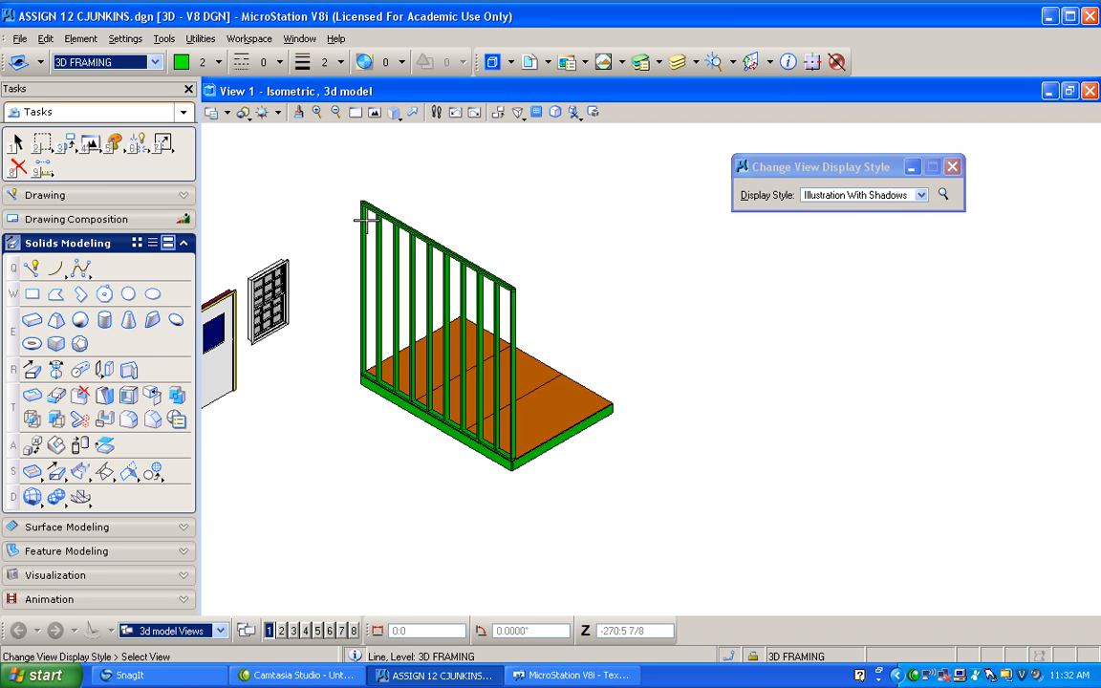
- In the front view, copy the entire wall framing once, straight across to the opposite edge of the floor
{"action": "left_click", "coordinate": [397, 114]}
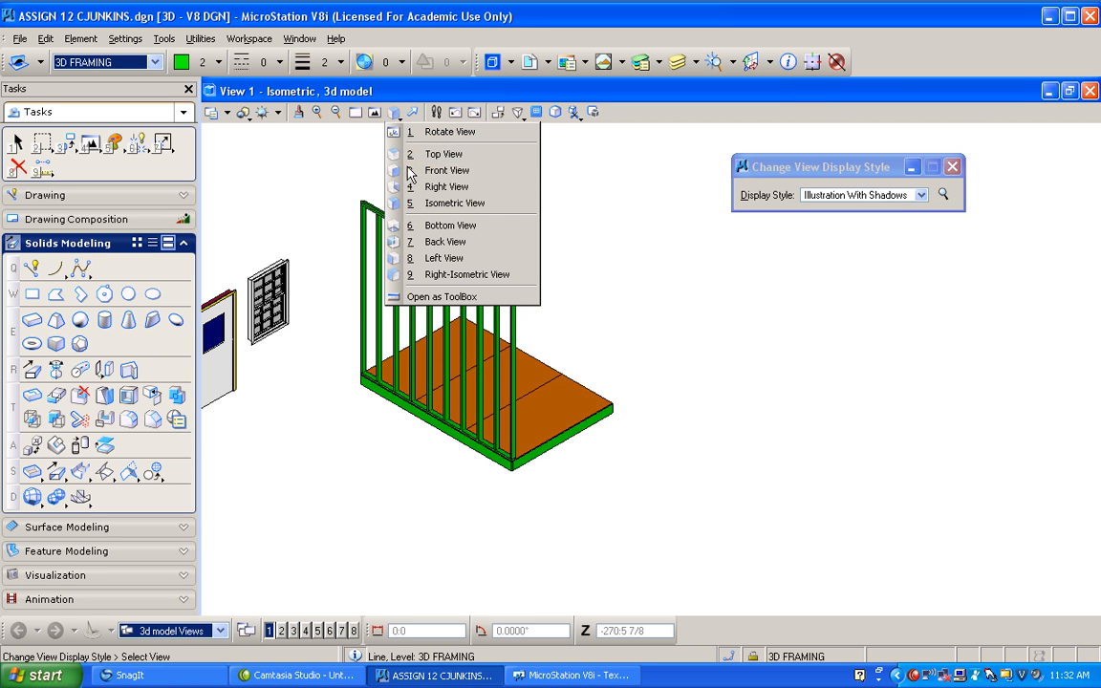
{"action": "left_click", "coordinate": [417, 170]}
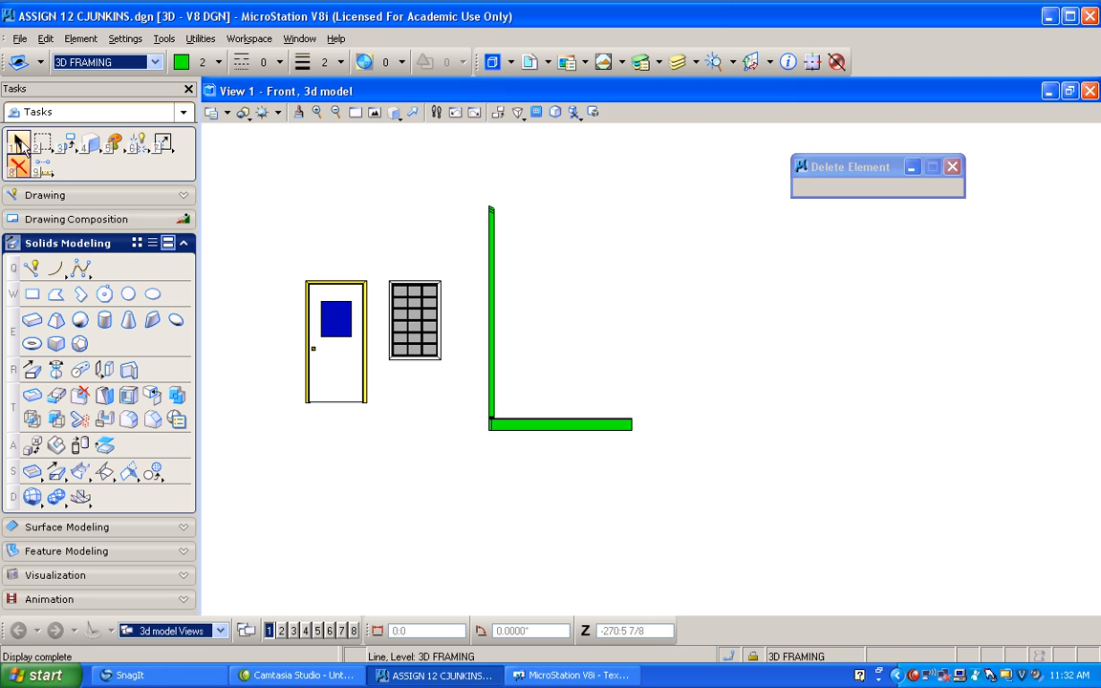
{"action": "left_click", "coordinate": [16, 141]}
{"action": "left_click_drag", "start_coordinate": [464, 185], "coordinate": [515, 427]}
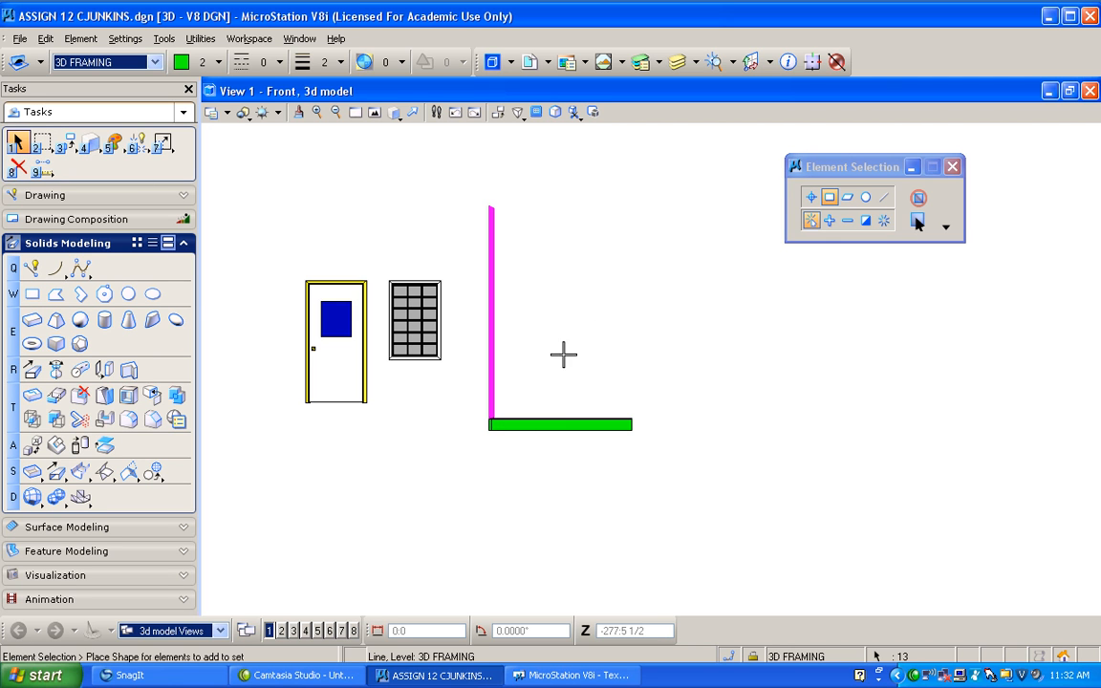
{"action": "scroll", "coordinate": [547, 387], "scroll_direction": "up", "scroll_amount": 5}
{"action": "left_click_drag", "start_coordinate": [63, 141], "coordinate": [89, 169]}
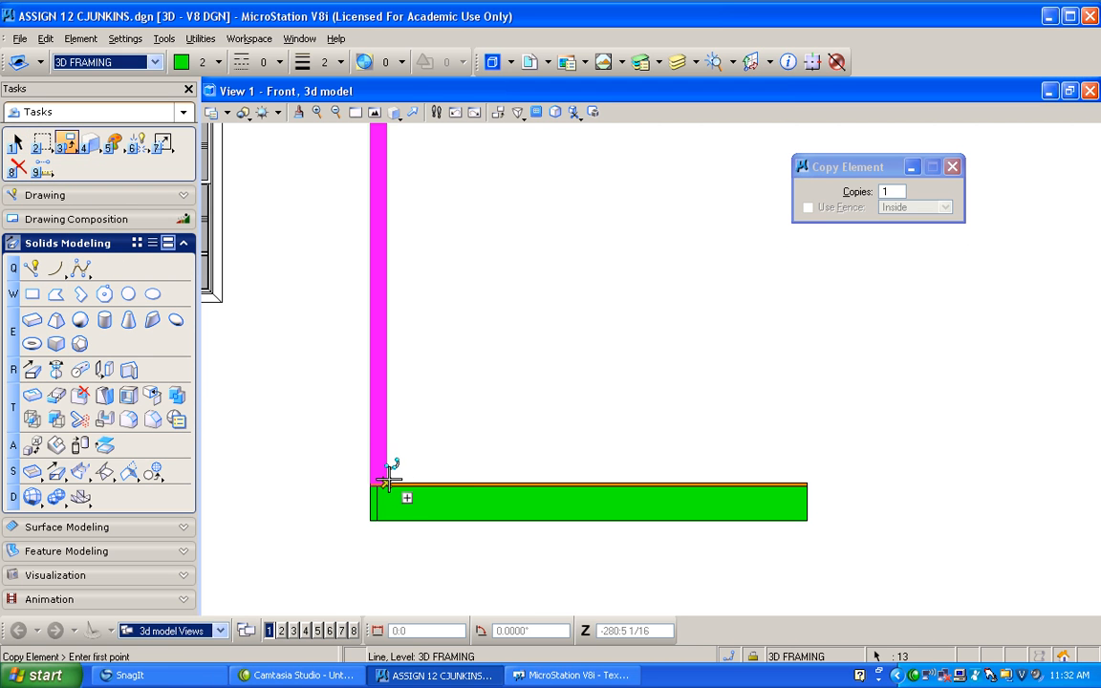
{"action": "left_click", "coordinate": [387, 480]}
{"action": "key", "text": "s"}
{"action": "key", "text": "f"}
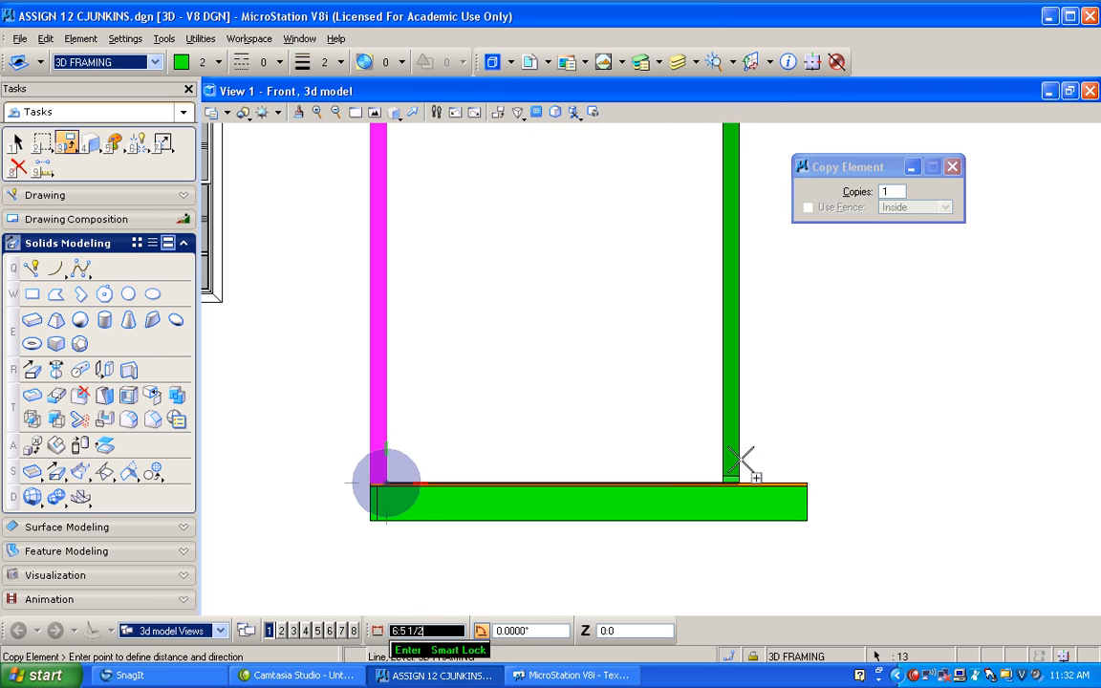
{"action": "left_click", "coordinate": [803, 514]}
{"action": "key", "text": "Escape"}
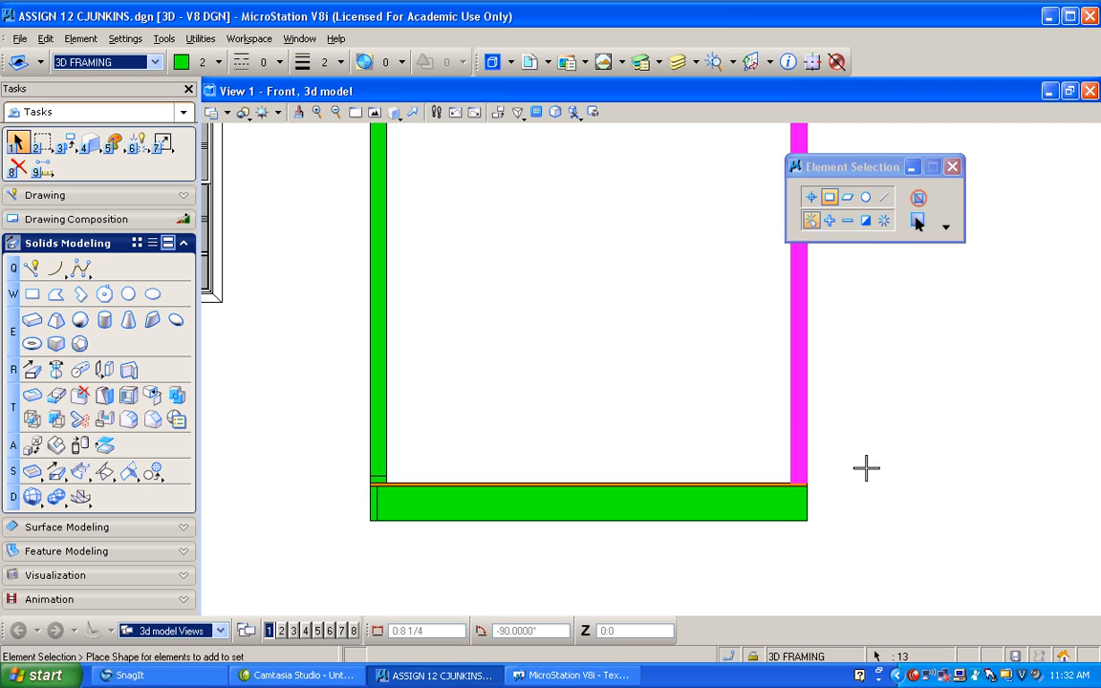
{"action": "left_click_drag", "start_coordinate": [888, 444], "coordinate": [440, 235]}
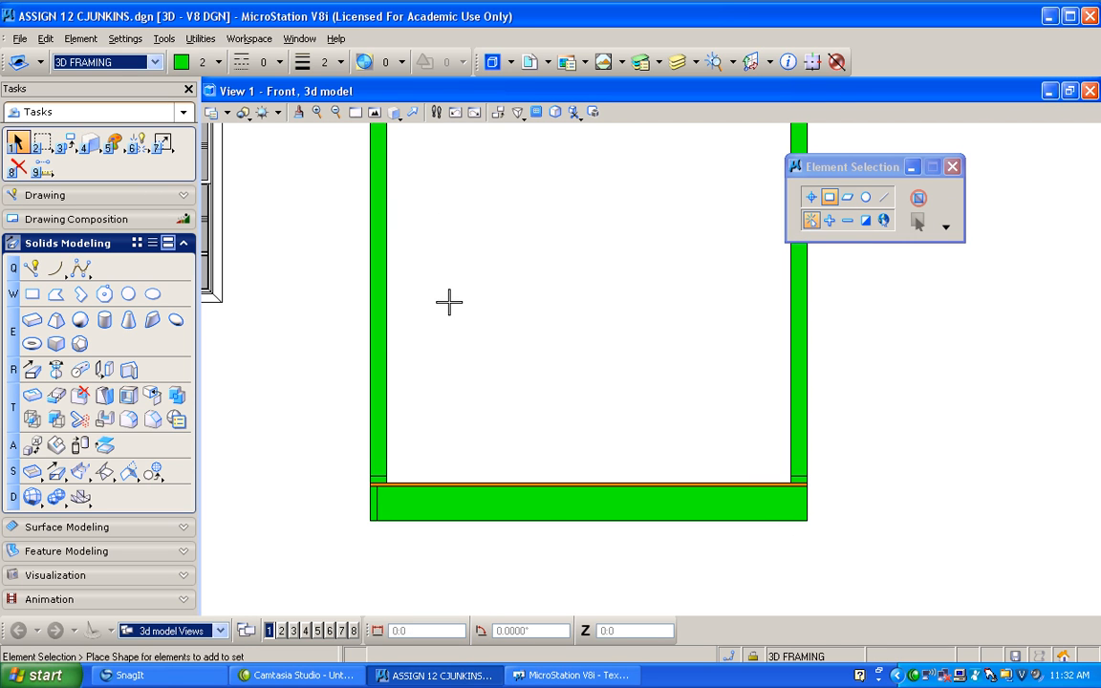
- Redisplay the 3D BUILDING SHAPE level to show the sloping roof line between the two walls
{"action": "scroll", "coordinate": [449, 301], "scroll_direction": "down", "scroll_amount": 2}
{"action": "middle_click_drag", "start_coordinate": [484, 308], "coordinate": [456, 262]}
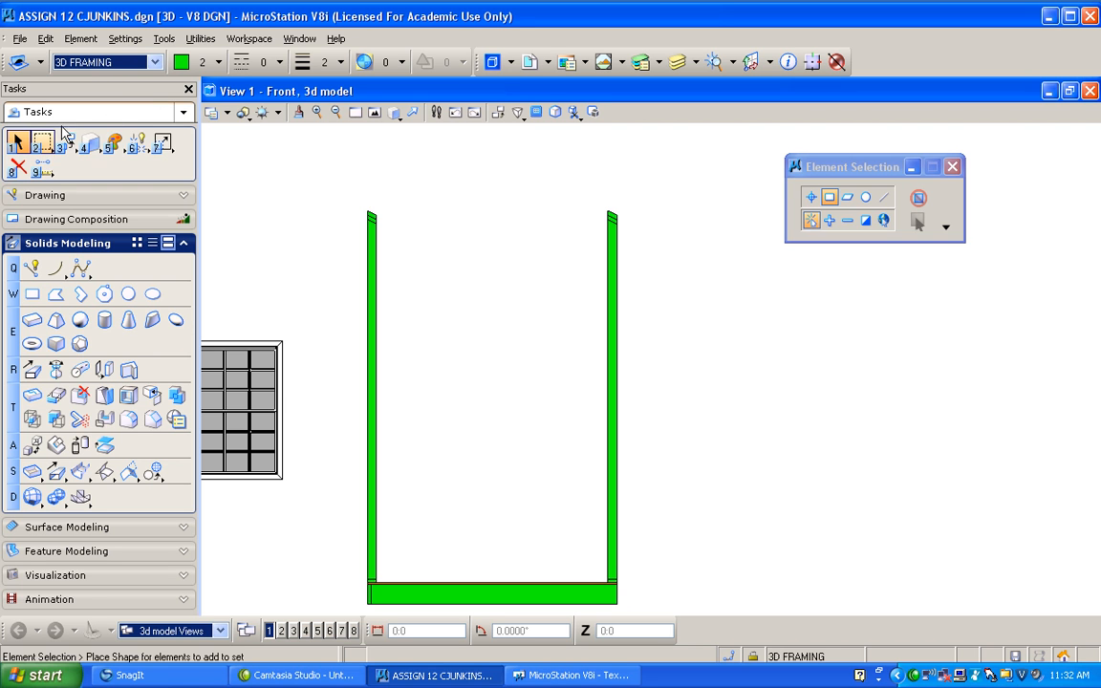
{"action": "left_click", "coordinate": [148, 62]}
{"action": "left_click", "coordinate": [153, 163]}
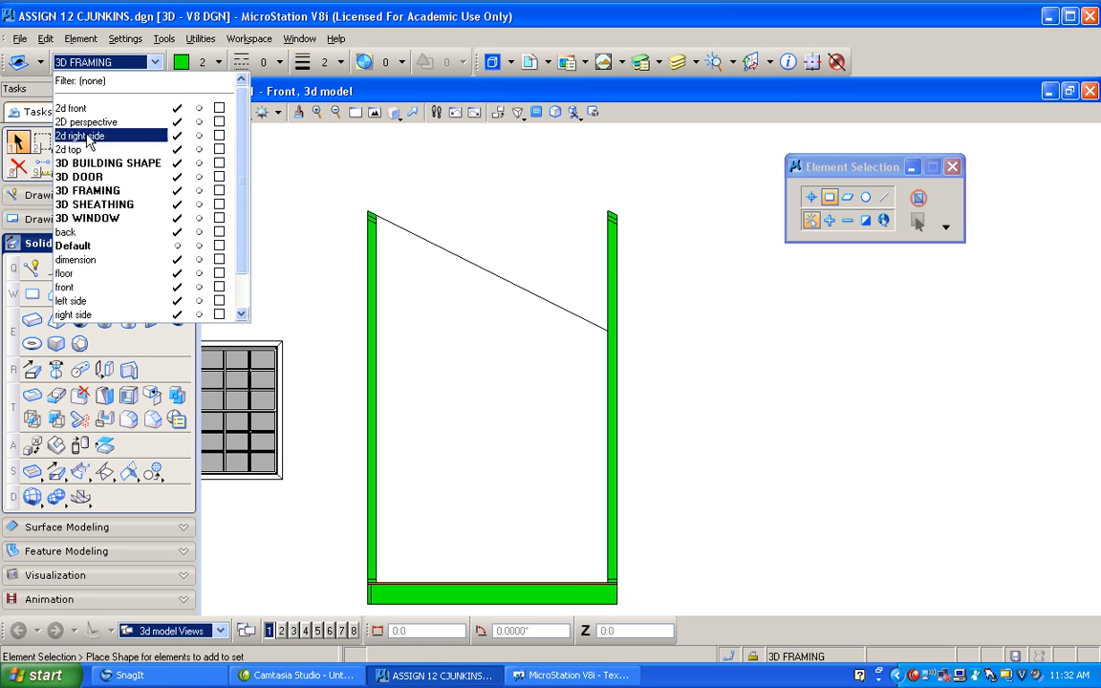
- Place a block fence around the top of the copied wall
{"action": "left_click", "coordinate": [41, 143]}
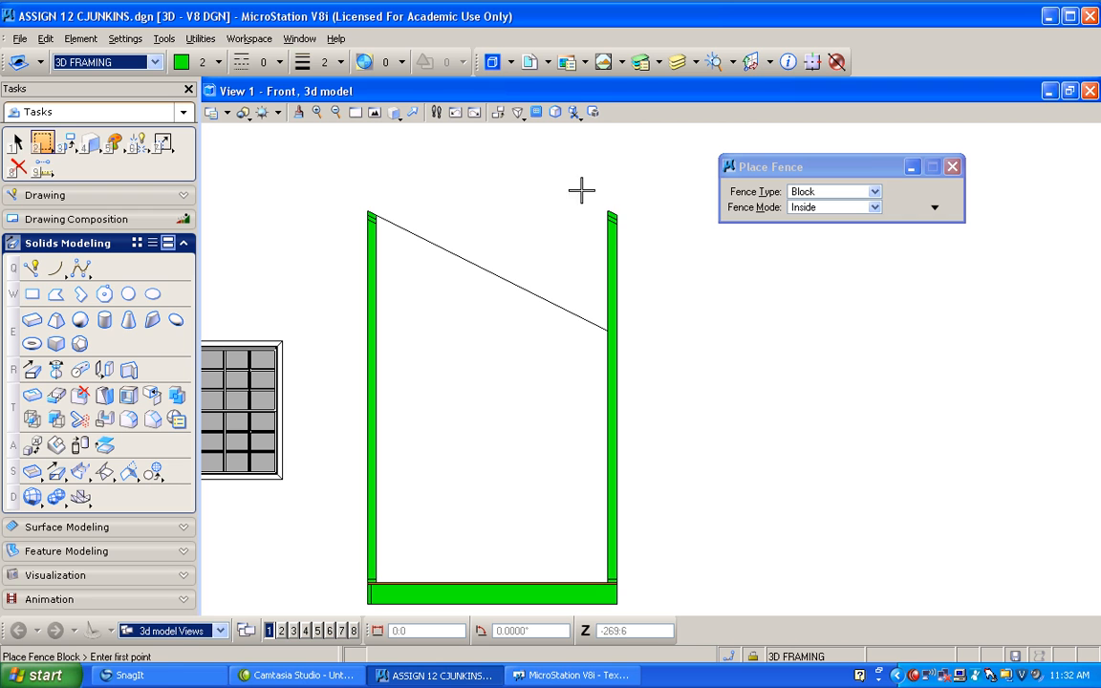
{"action": "left_click", "coordinate": [581, 190]}
{"action": "left_click", "coordinate": [657, 251]}
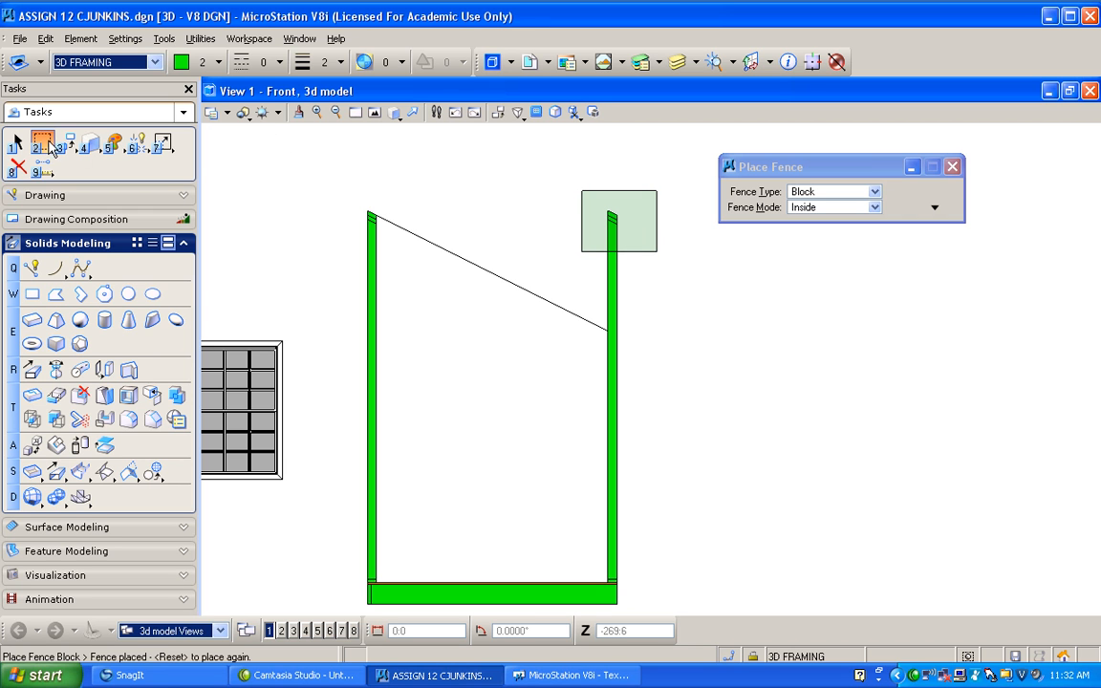
- Switch the view to Wireframe and stretch the fence contents straight down to the low end of the sloping roof line
{"action": "left_click", "coordinate": [49, 142]}
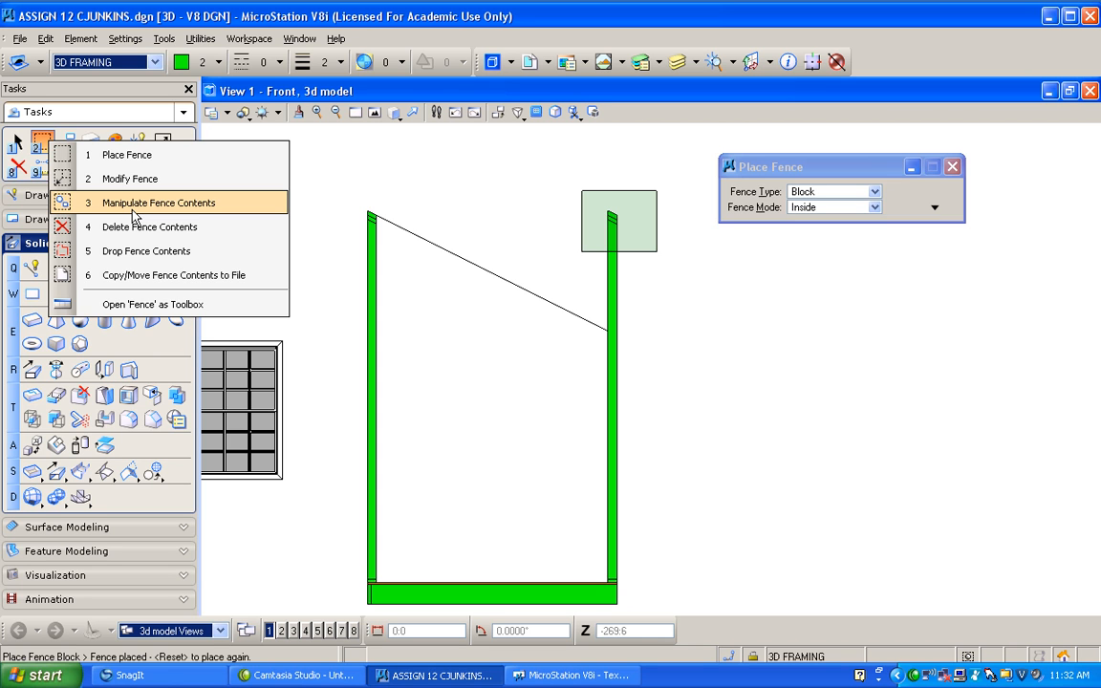
{"action": "left_click", "coordinate": [133, 204]}
{"action": "left_click", "coordinate": [913, 196]}
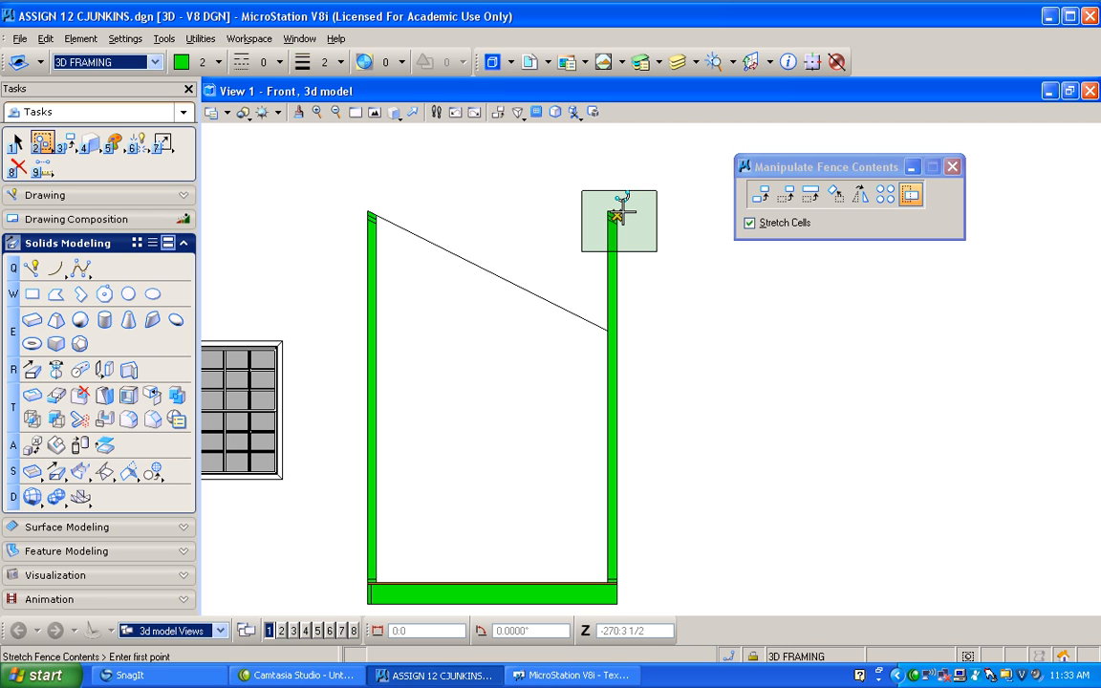
{"action": "left_click", "coordinate": [246, 113]}
{"action": "left_click", "coordinate": [287, 295]}
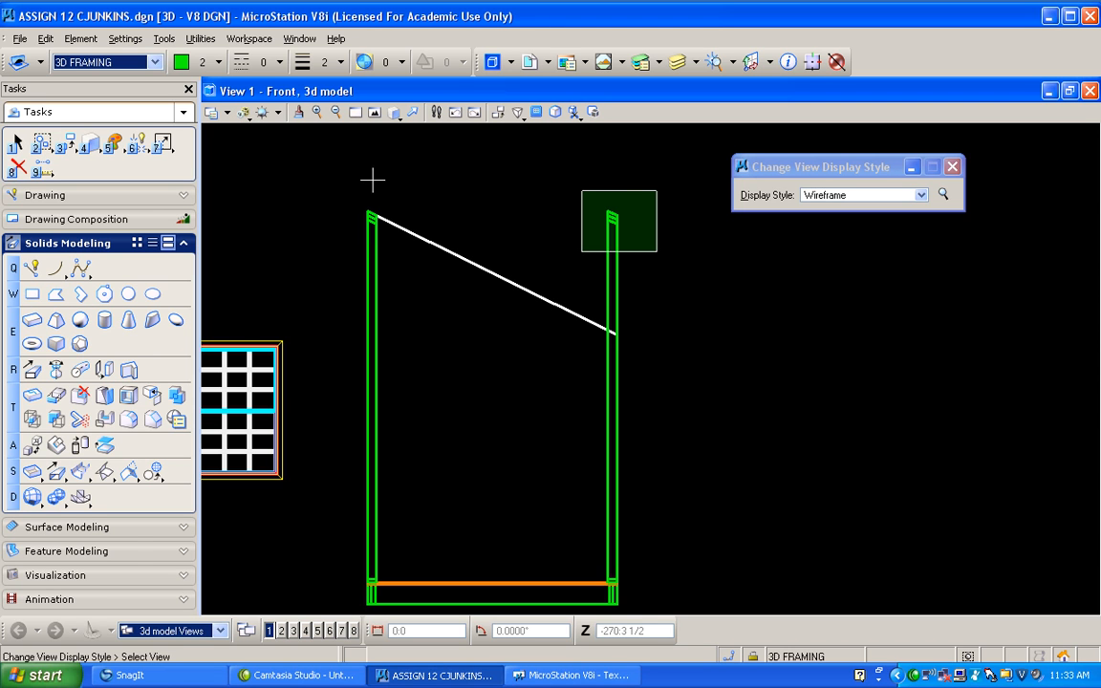
{"action": "left_click", "coordinate": [43, 145]}
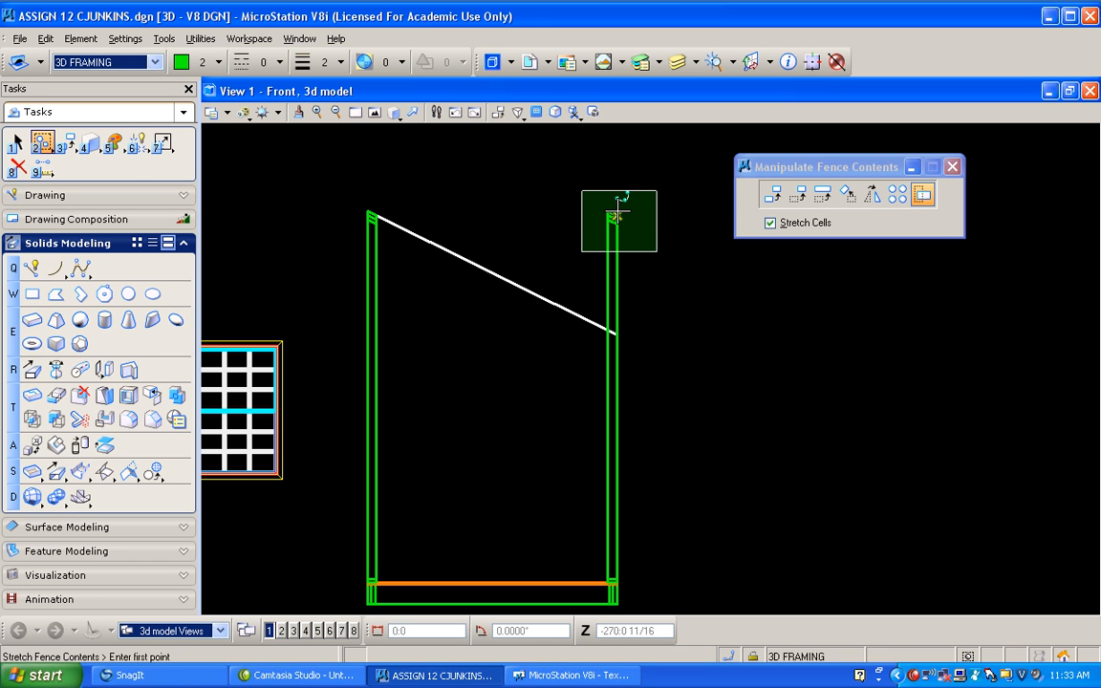
{"action": "left_click", "coordinate": [617, 215]}
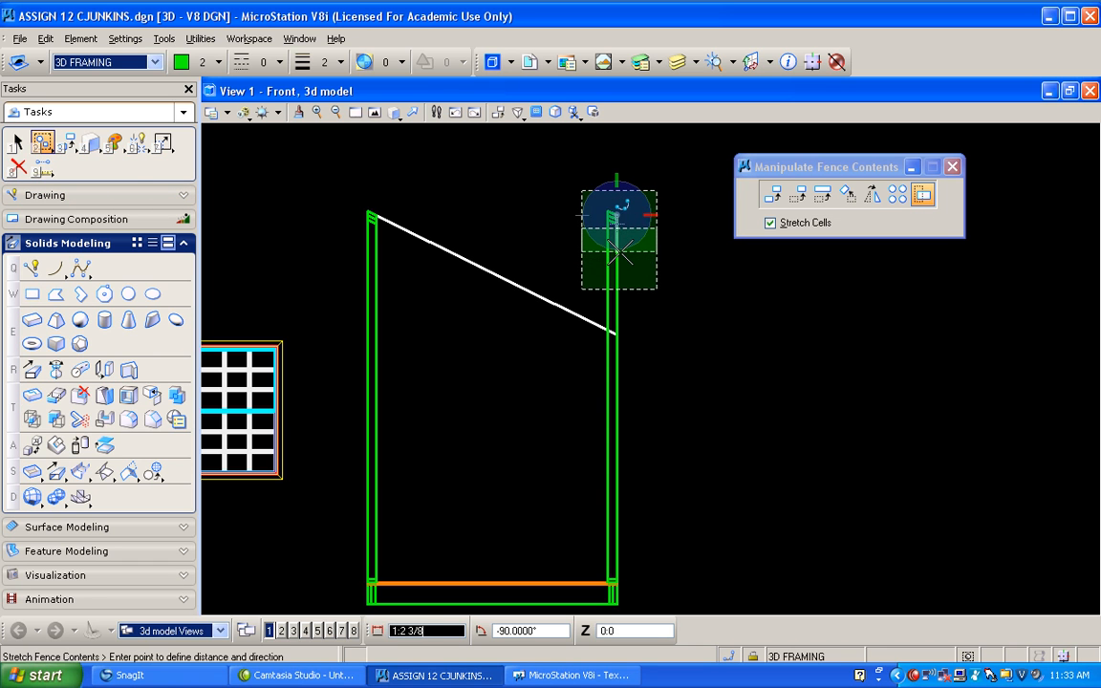
{"action": "left_click", "coordinate": [615, 334]}
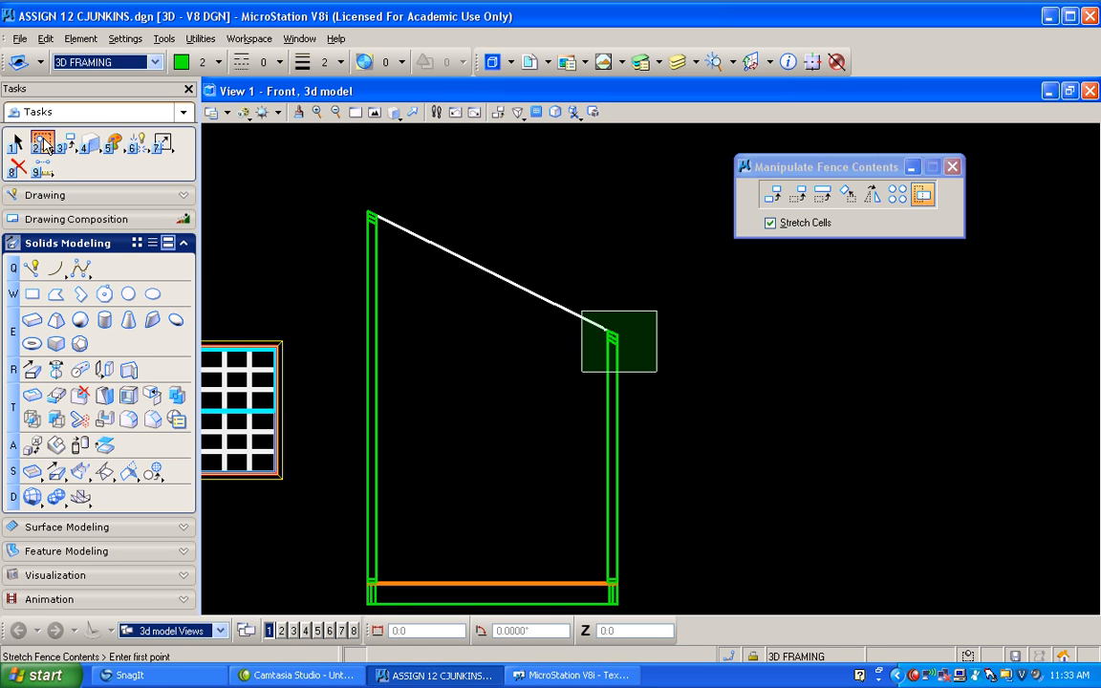
- Remove the fence and hide the 3D BUILDING SHAPE level
{"action": "left_click", "coordinate": [43, 146]}
{"action": "left_click", "coordinate": [115, 152]}
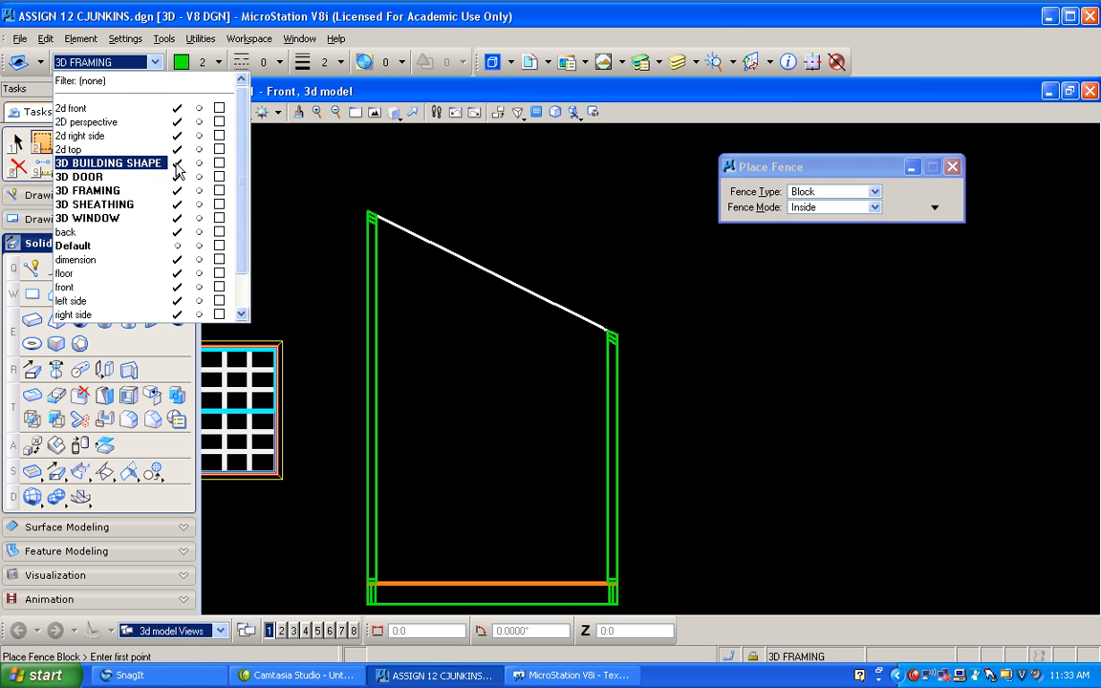
{"action": "left_click", "coordinate": [176, 163]}
{"action": "left_click", "coordinate": [397, 116]}
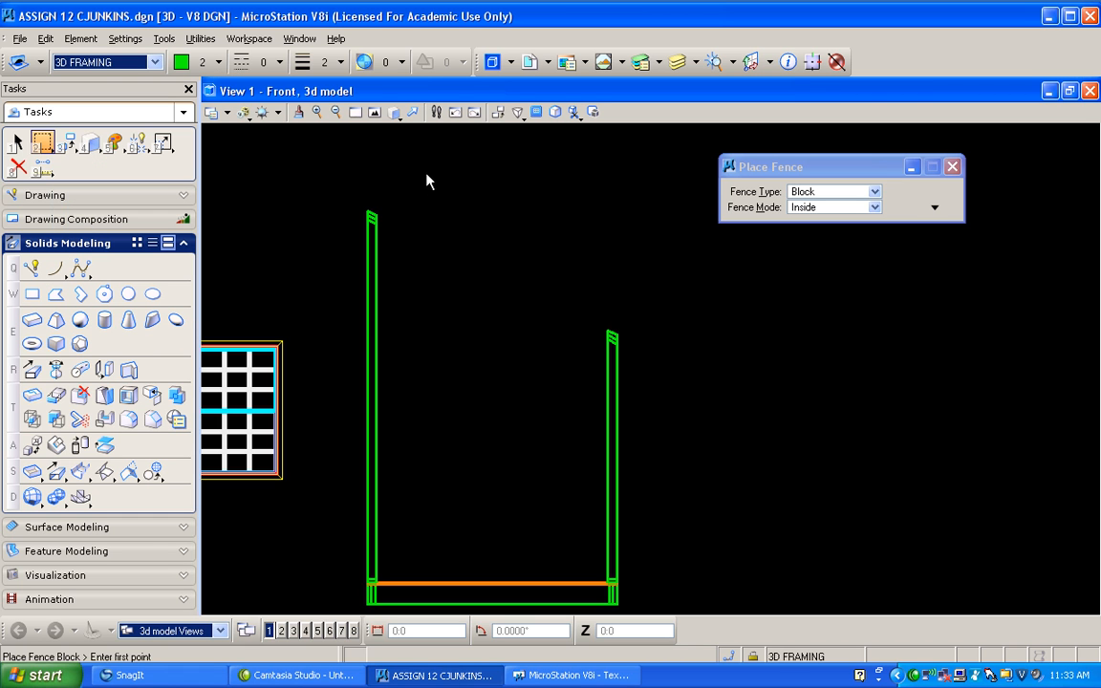
- Show the two framed walls in the isometric view with the Illustration With Shadows display style
{"action": "left_click", "coordinate": [395, 112]}
{"action": "left_click", "coordinate": [449, 203]}
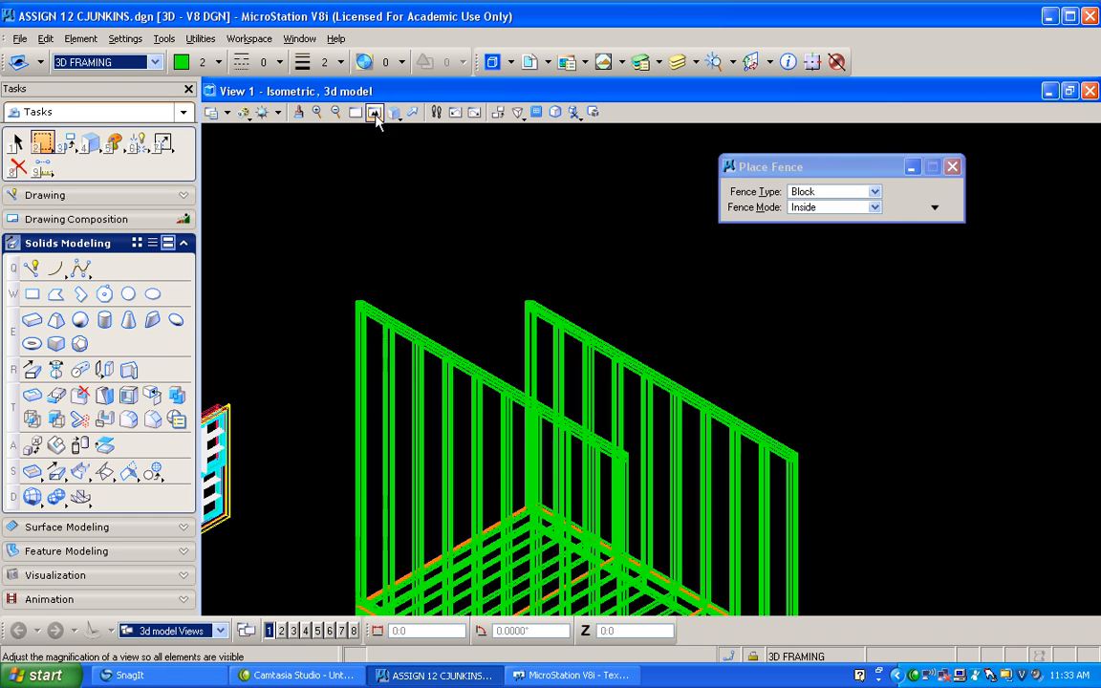
{"action": "left_click", "coordinate": [298, 113]}
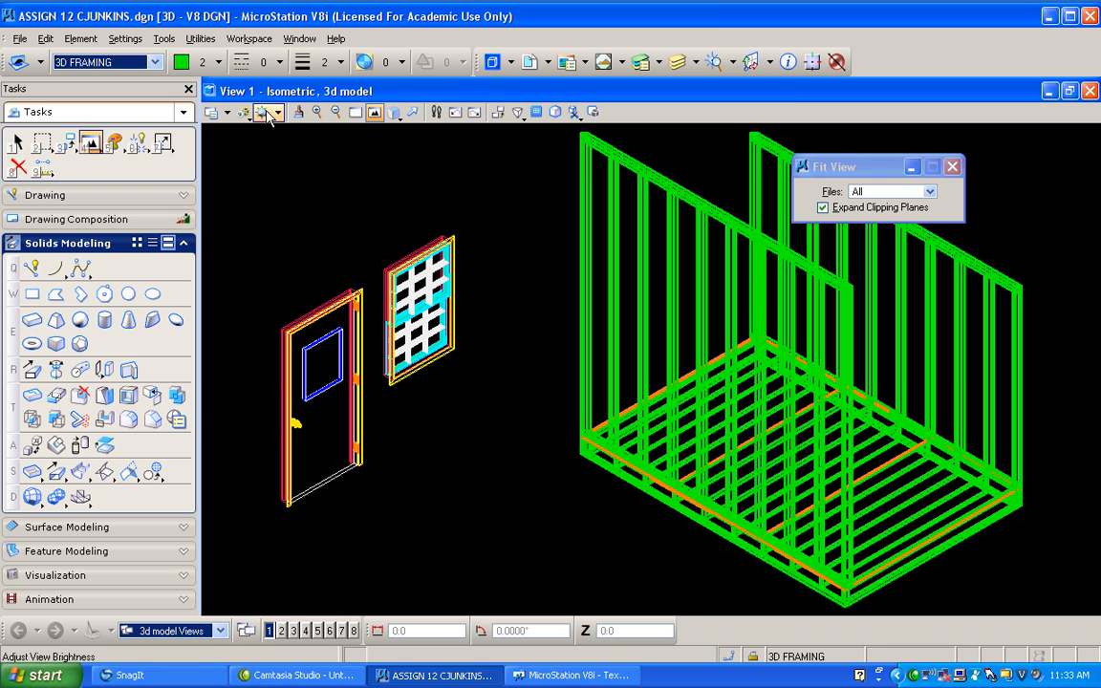
{"action": "left_click", "coordinate": [261, 112]}
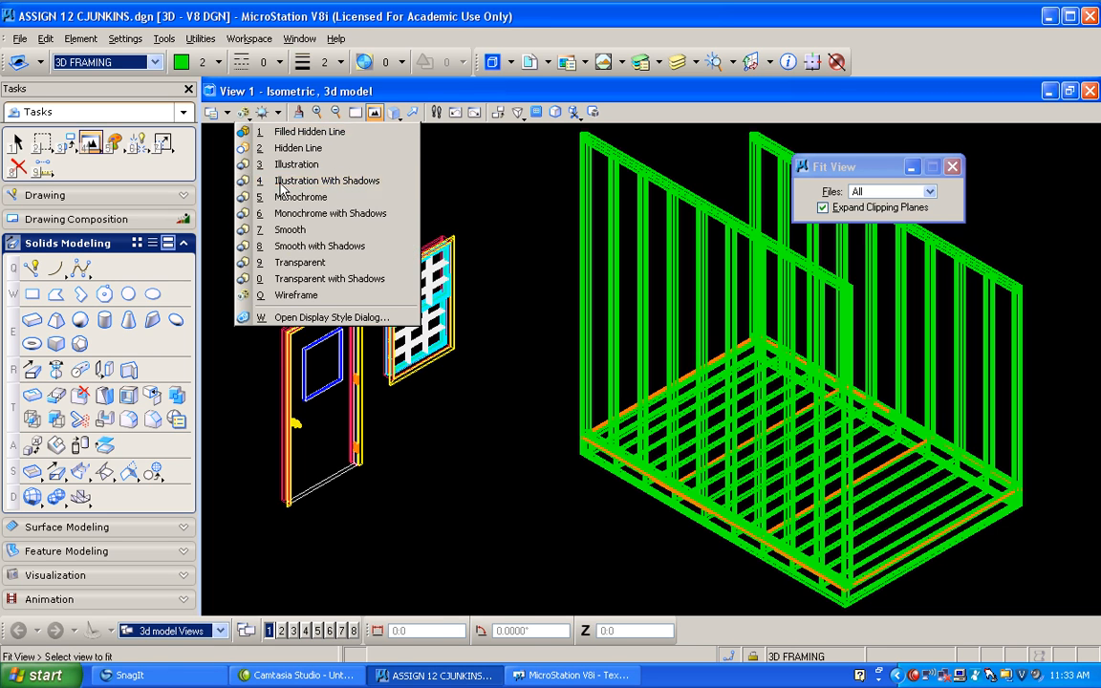
{"action": "left_click", "coordinate": [287, 181]}
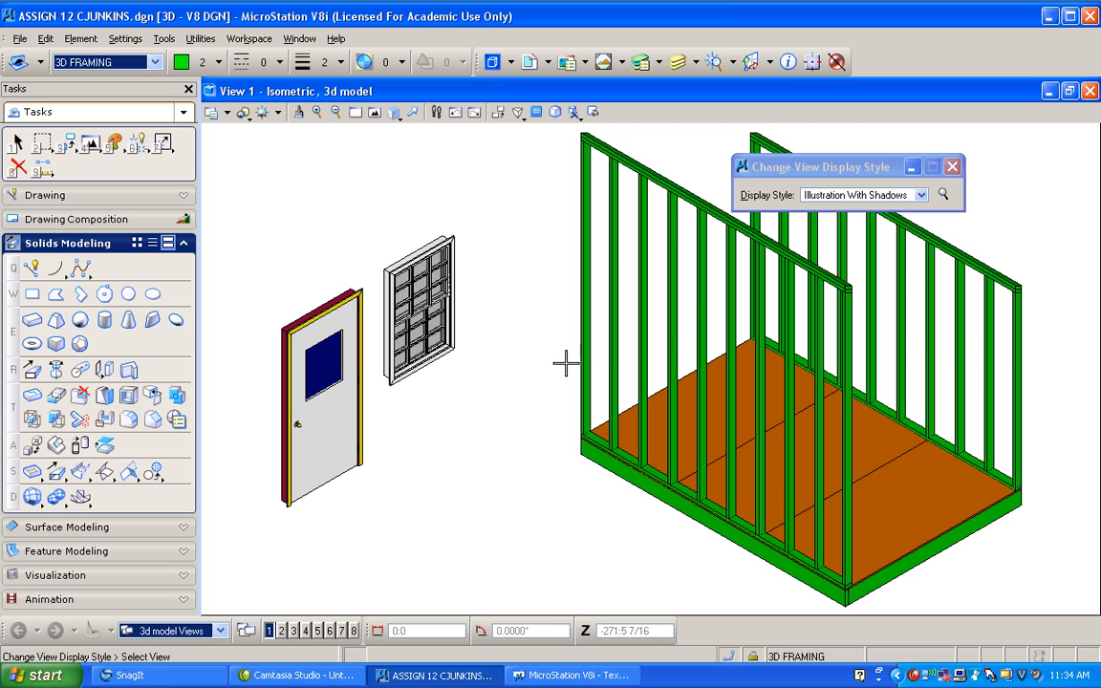
{"action": "left_click_drag", "start_coordinate": [563, 354], "coordinate": [685, 358], "text": "shift"}
{"action": "left_click_drag", "start_coordinate": [683, 355], "coordinate": [690, 323], "text": "shift"}
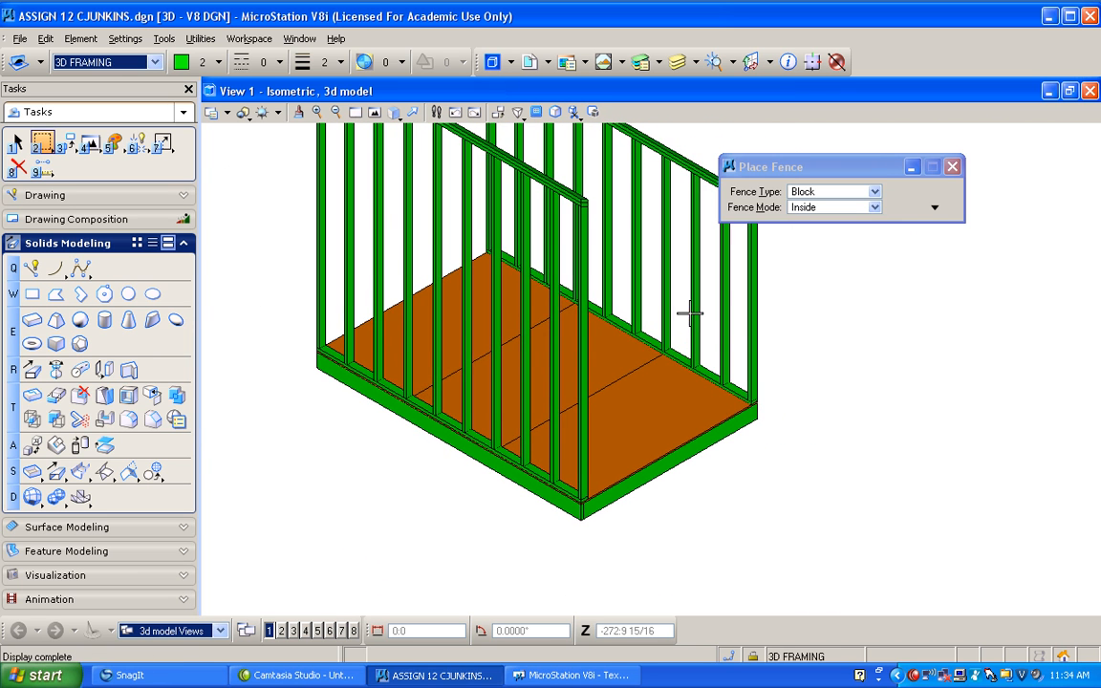
- Draw a Slab Solid bottom plate across the open end between the two walls, 1.5 inches wide and 3.5 inches high
{"action": "scroll", "coordinate": [739, 390], "scroll_direction": "up", "scroll_amount": 3}
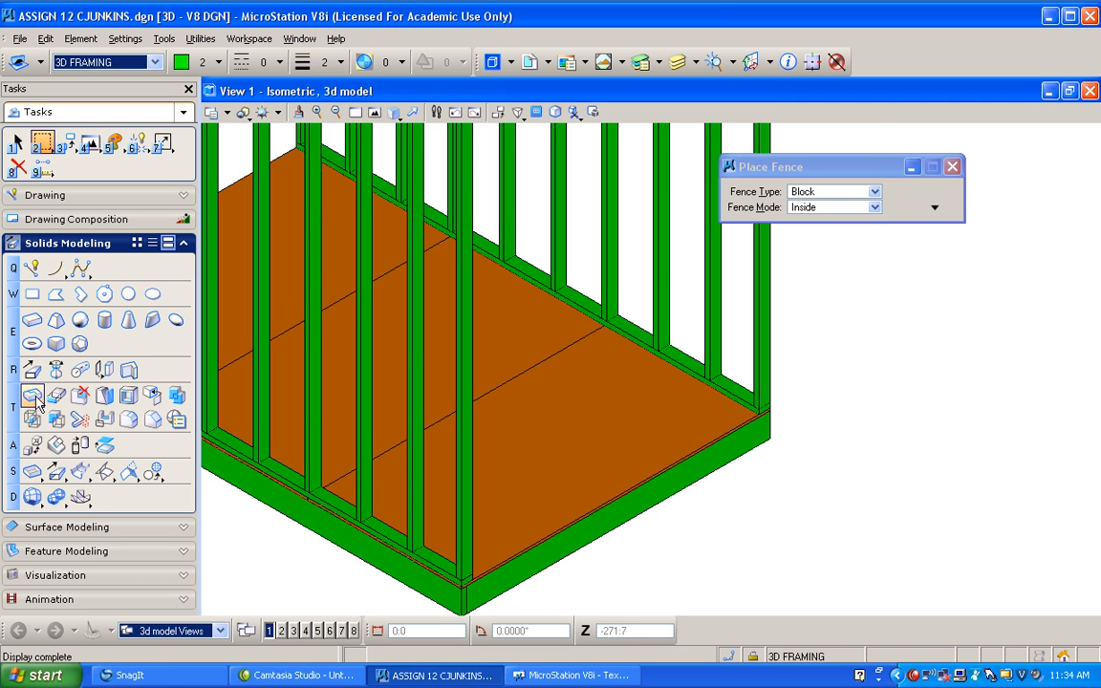
{"action": "left_click", "coordinate": [32, 325]}
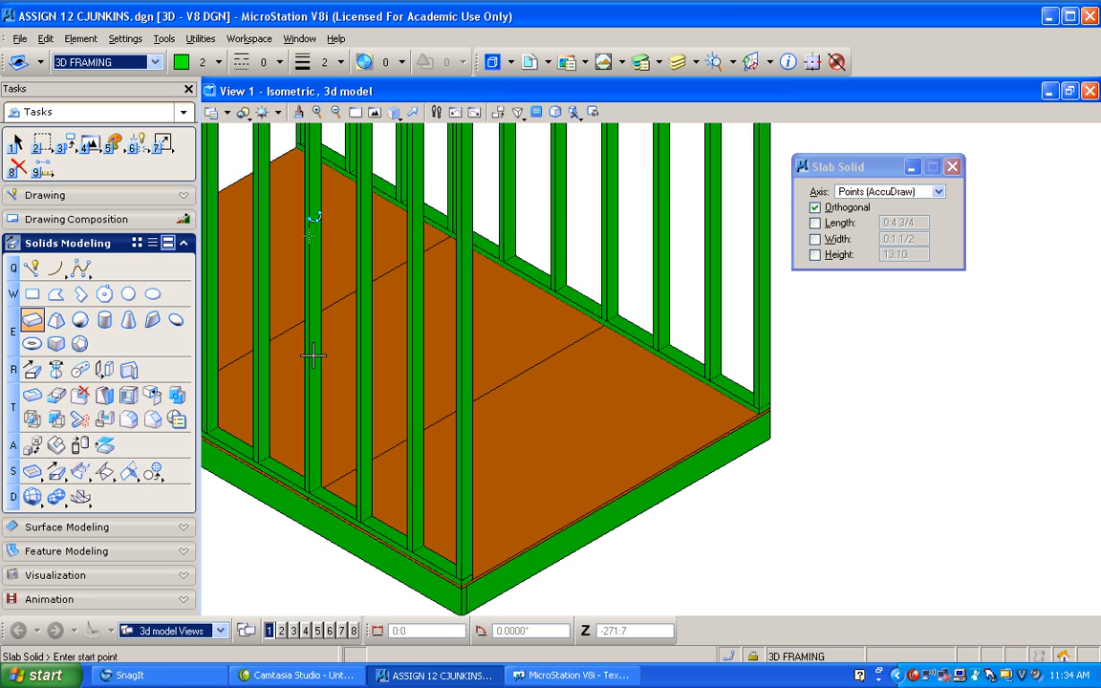
{"action": "scroll", "coordinate": [762, 460], "scroll_direction": "up", "scroll_amount": 2}
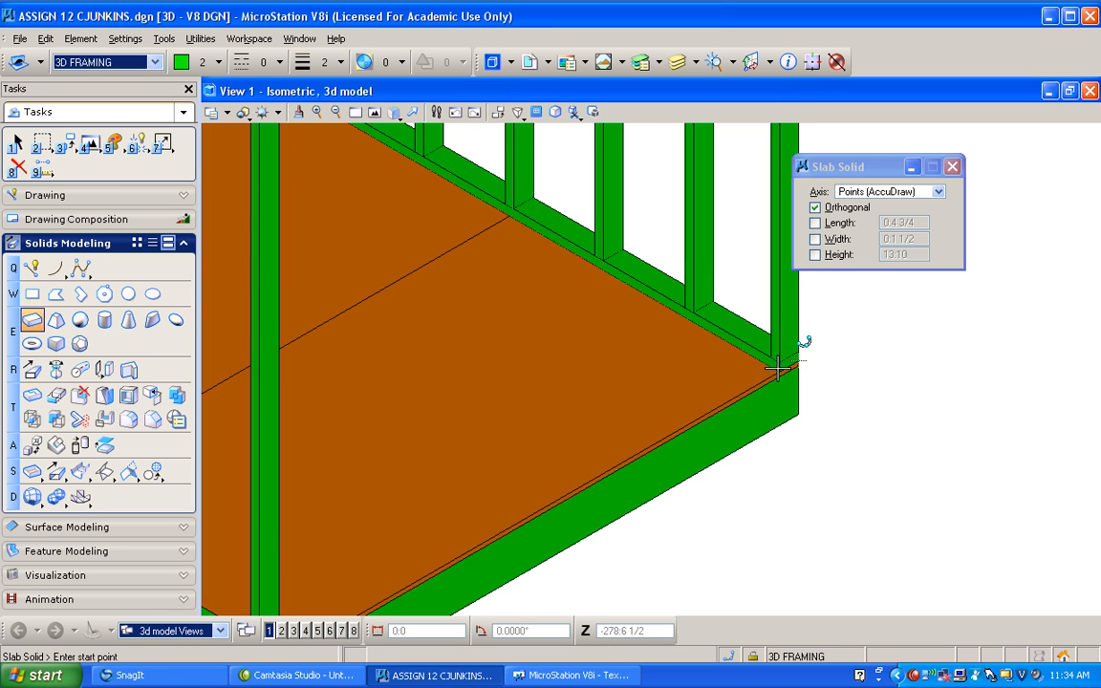
{"action": "scroll", "coordinate": [777, 370], "scroll_direction": "up", "scroll_amount": 1}
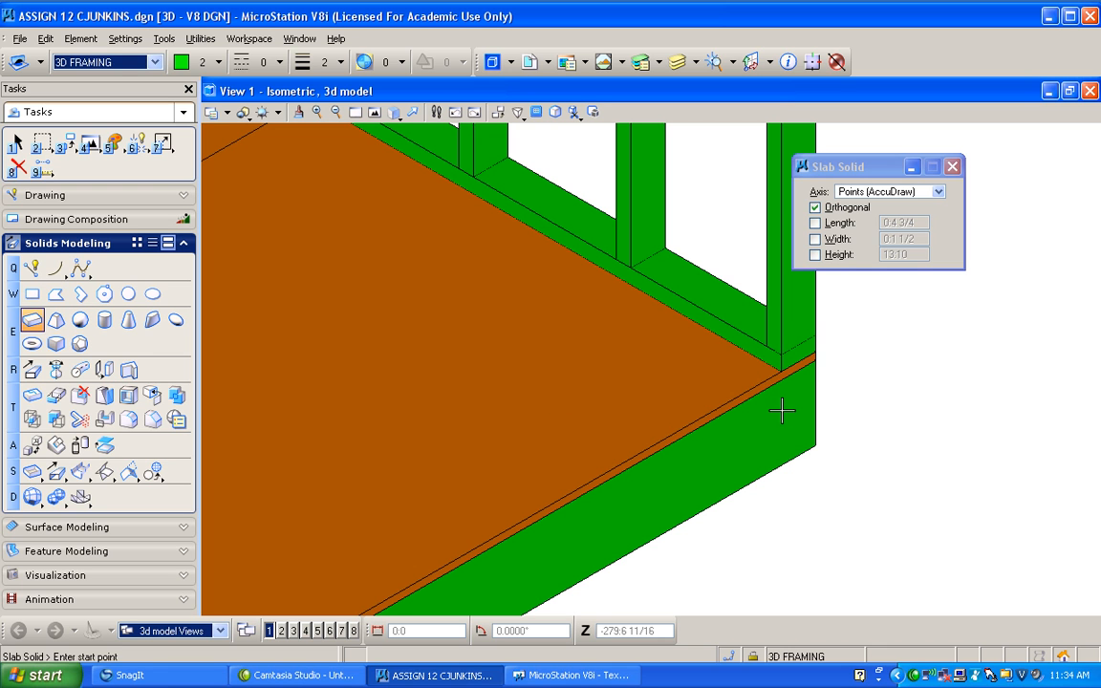
{"action": "left_click", "coordinate": [781, 368]}
{"action": "scroll", "coordinate": [769, 373], "scroll_direction": "down", "scroll_amount": 2}
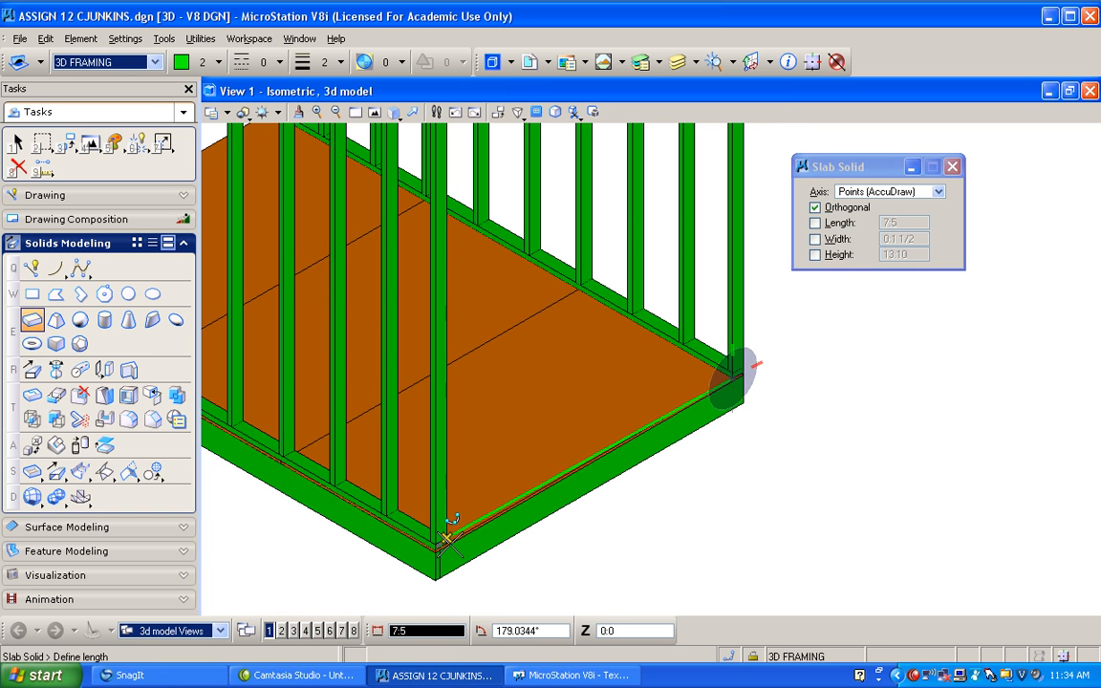
{"action": "scroll", "coordinate": [448, 524], "scroll_direction": "up", "scroll_amount": 2}
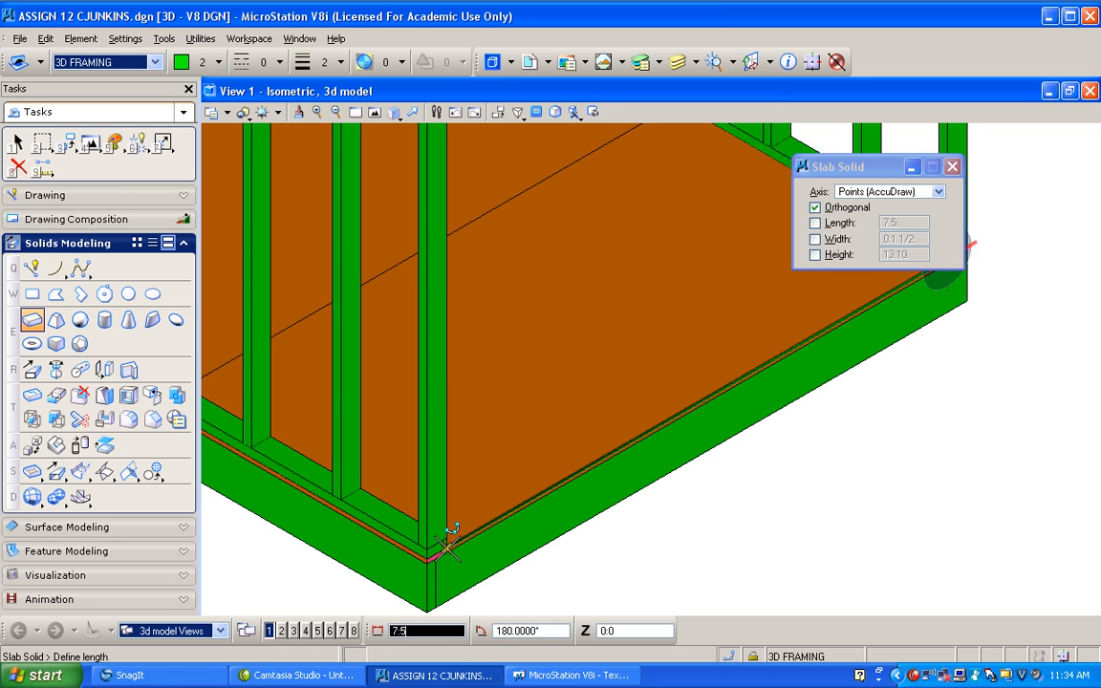
{"action": "left_click", "coordinate": [447, 545]}
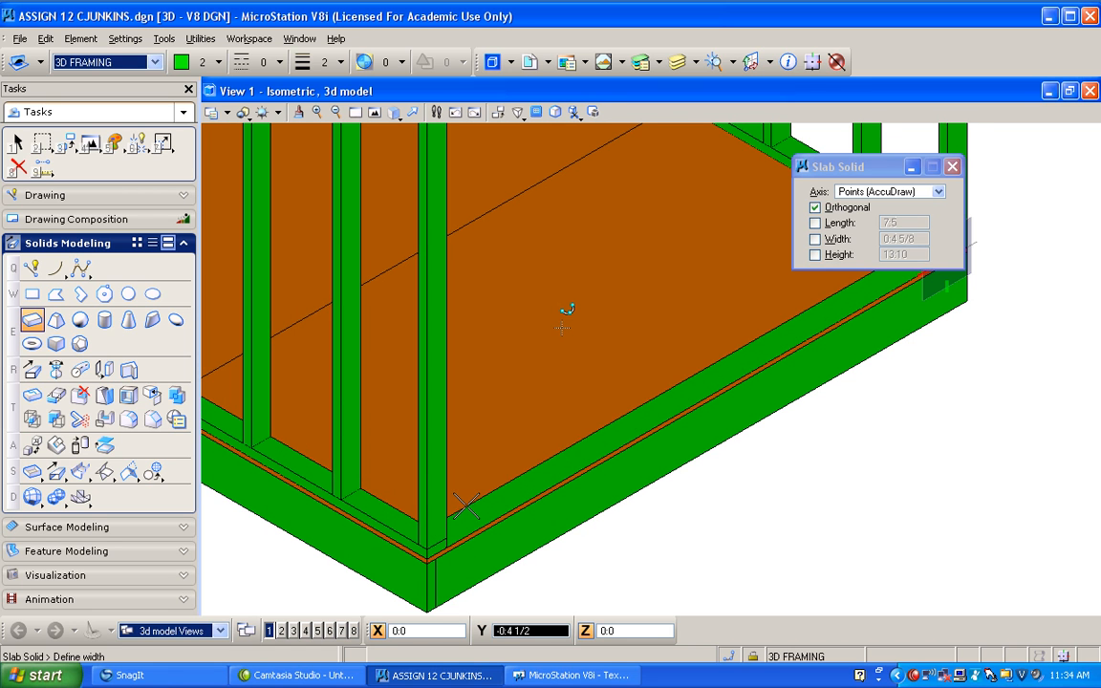
{"action": "type", "text": "1.5"}
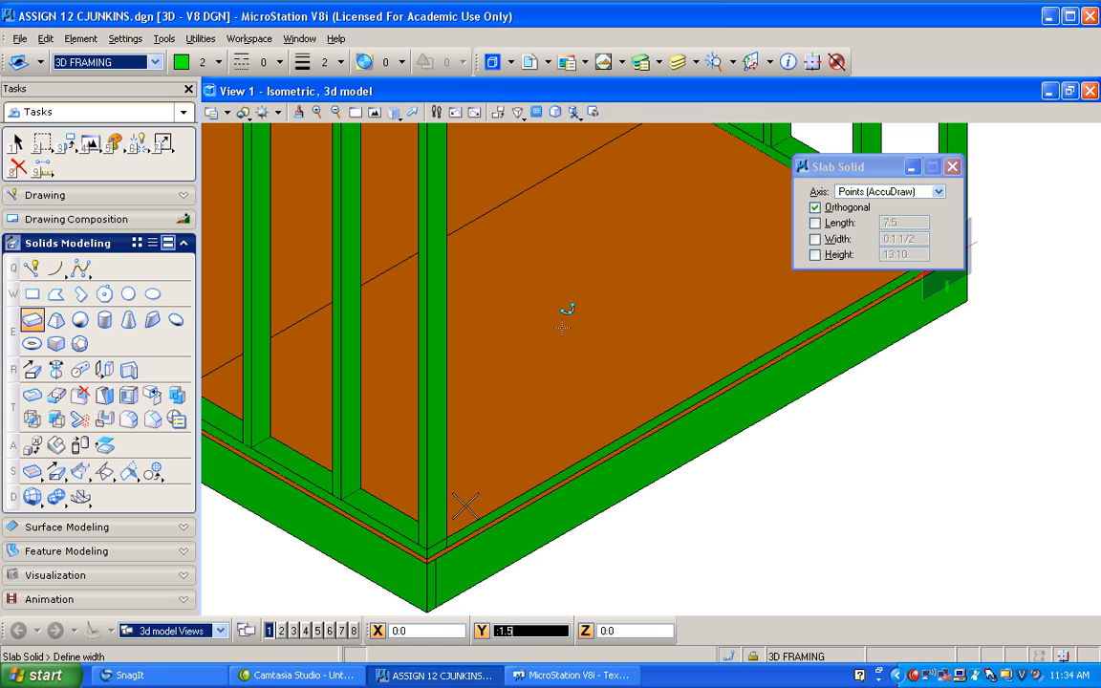
{"action": "left_click", "coordinate": [568, 311]}
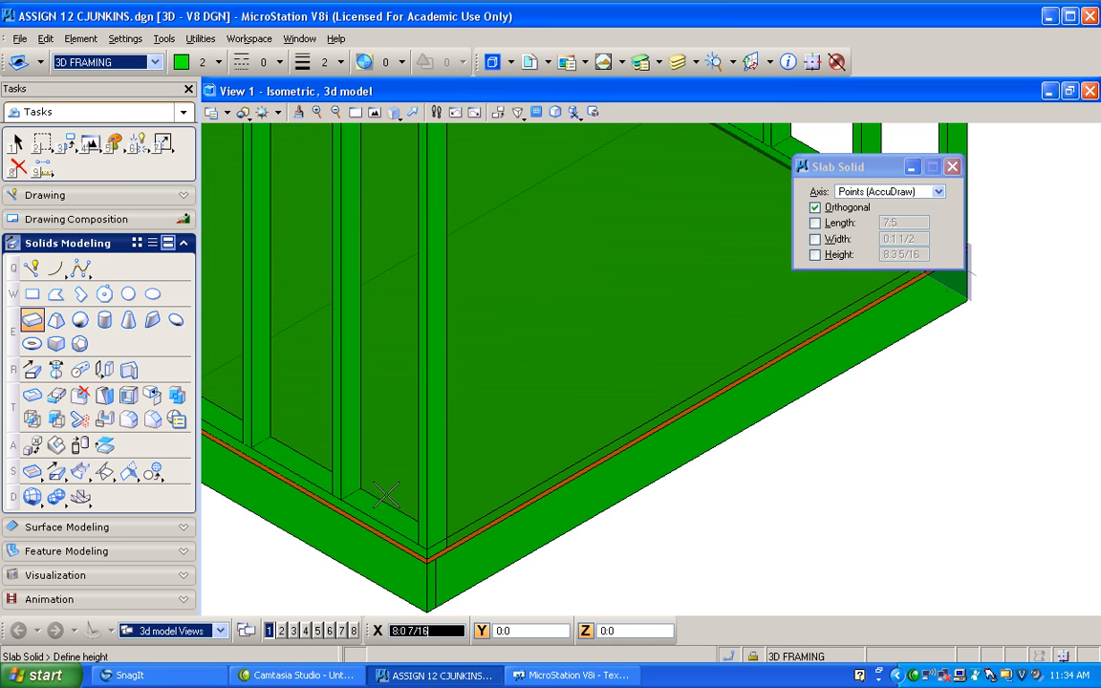
{"action": "type", "text": "3.5"}
{"action": "left_click", "coordinate": [364, 488]}
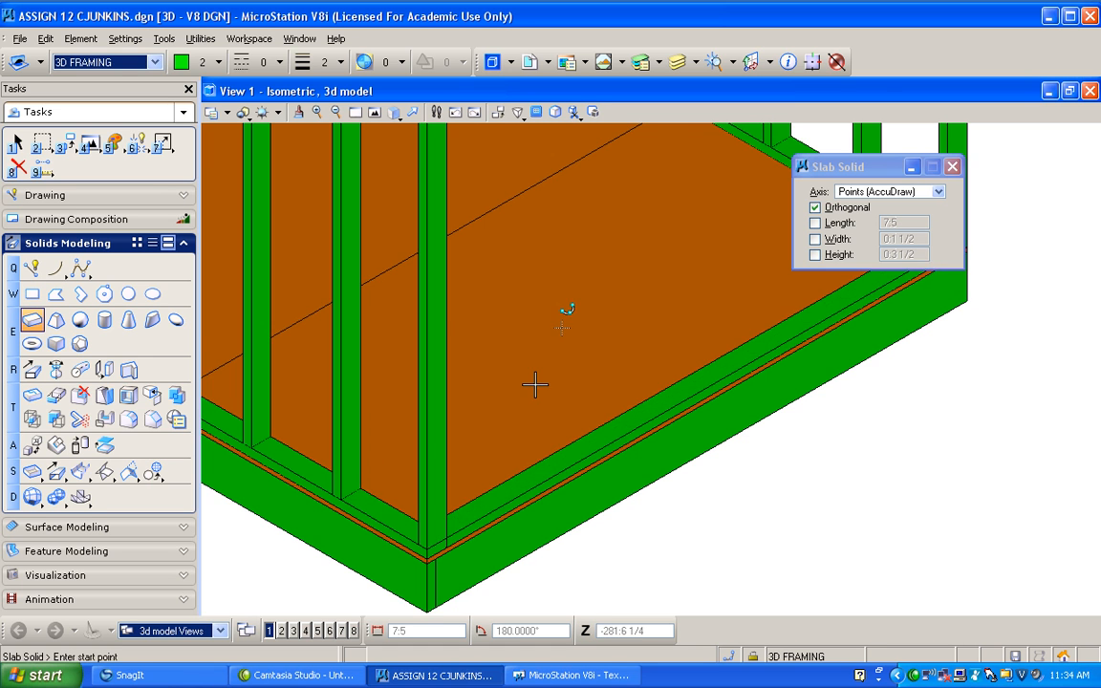
- Switch the view to the Wireframe display style and show the model from the front
{"action": "scroll", "coordinate": [524, 392], "scroll_direction": "down", "scroll_amount": 2}
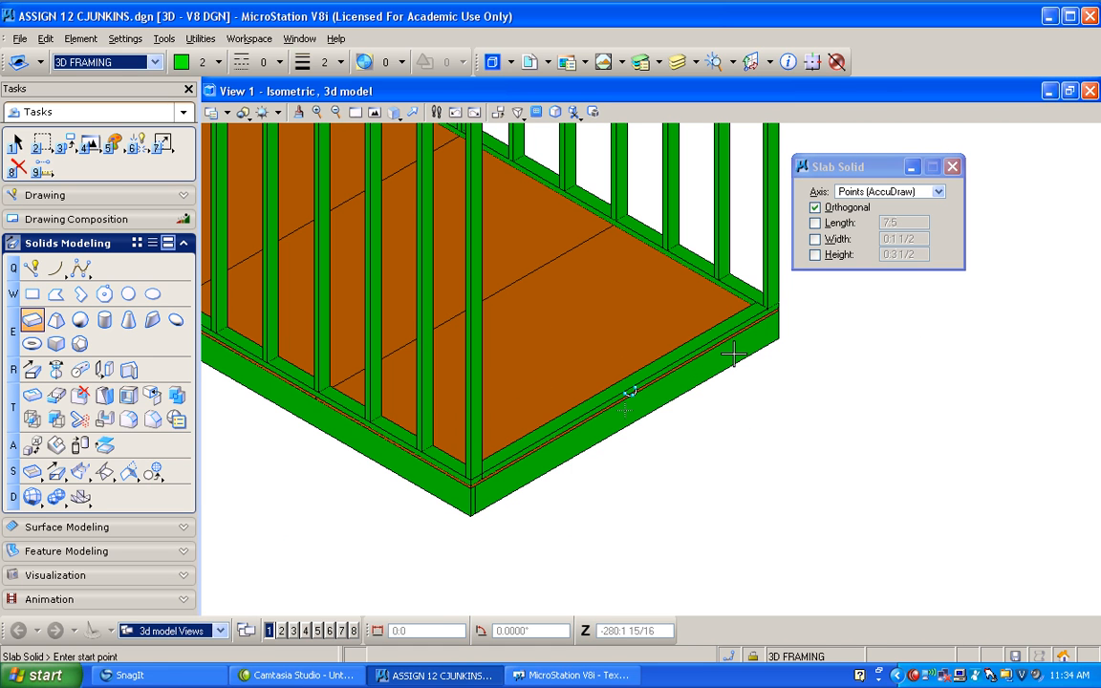
{"action": "scroll", "coordinate": [513, 457], "scroll_direction": "up", "scroll_amount": 3}
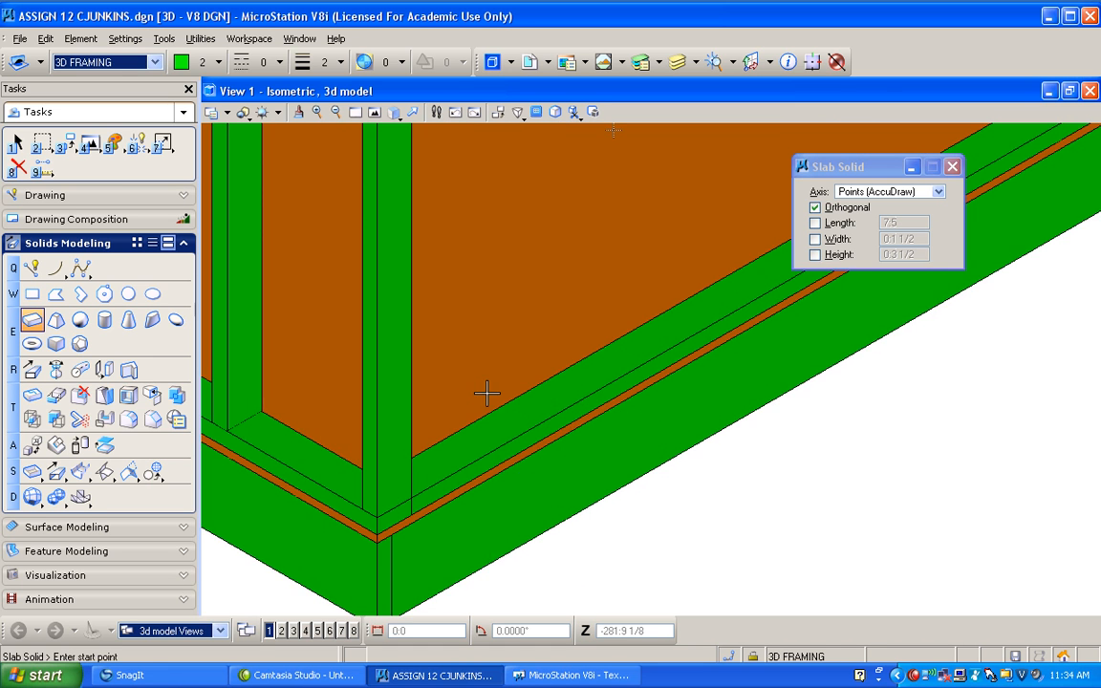
{"action": "left_click", "coordinate": [221, 113]}
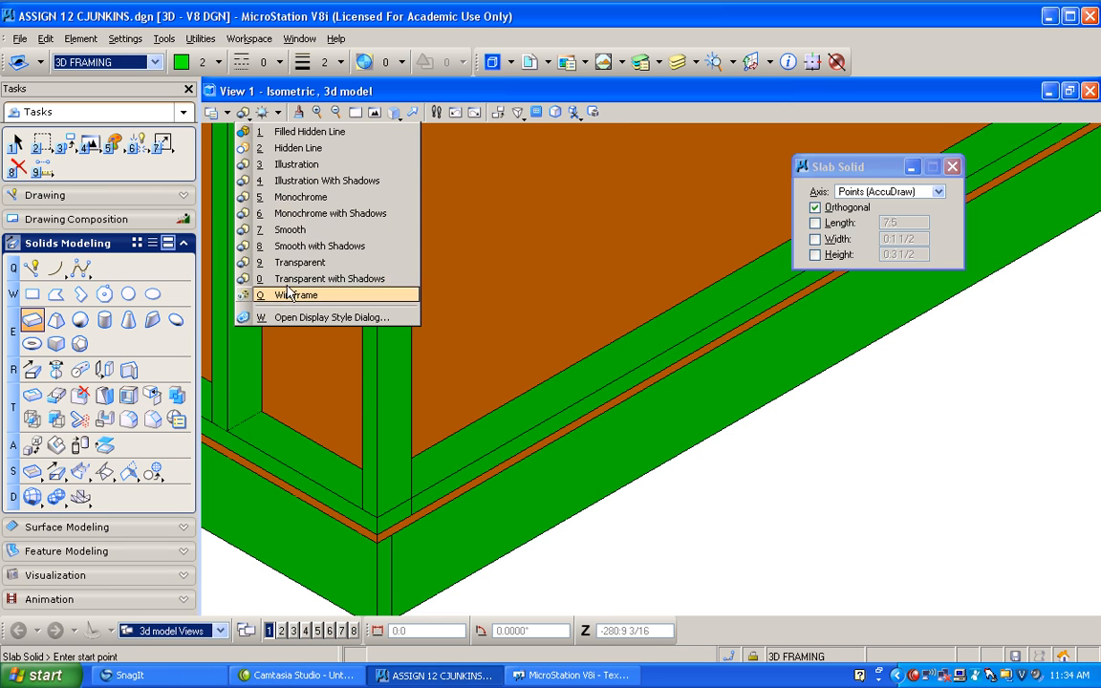
{"action": "left_click", "coordinate": [273, 268]}
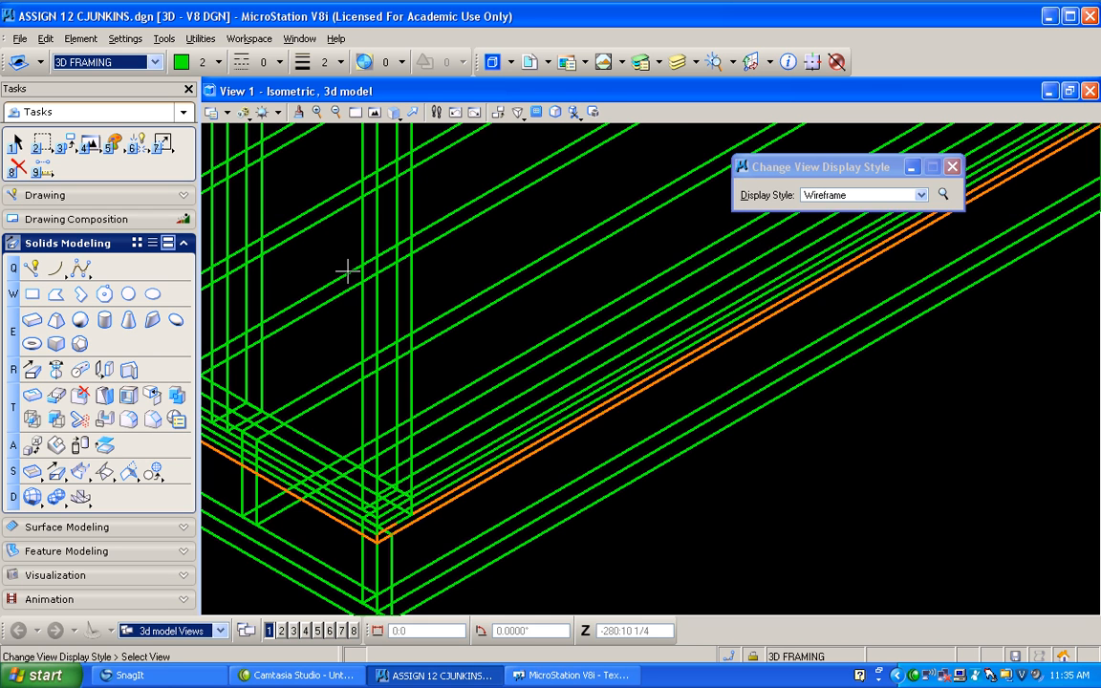
{"action": "scroll", "coordinate": [402, 323], "scroll_direction": "down", "scroll_amount": 4}
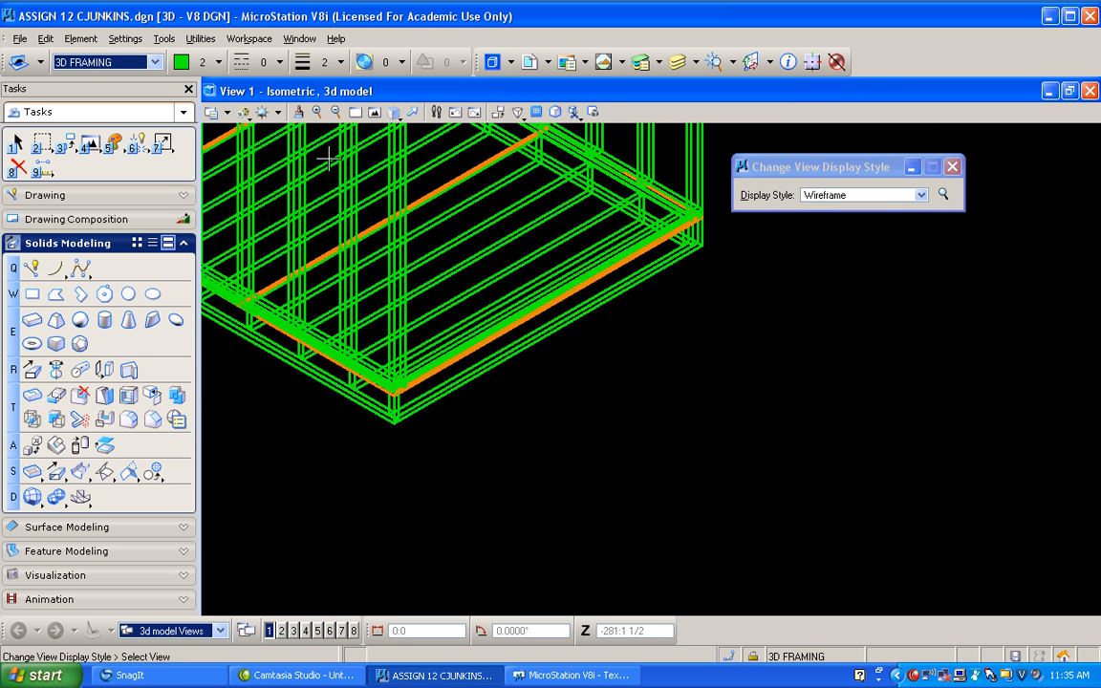
{"action": "left_click", "coordinate": [395, 113]}
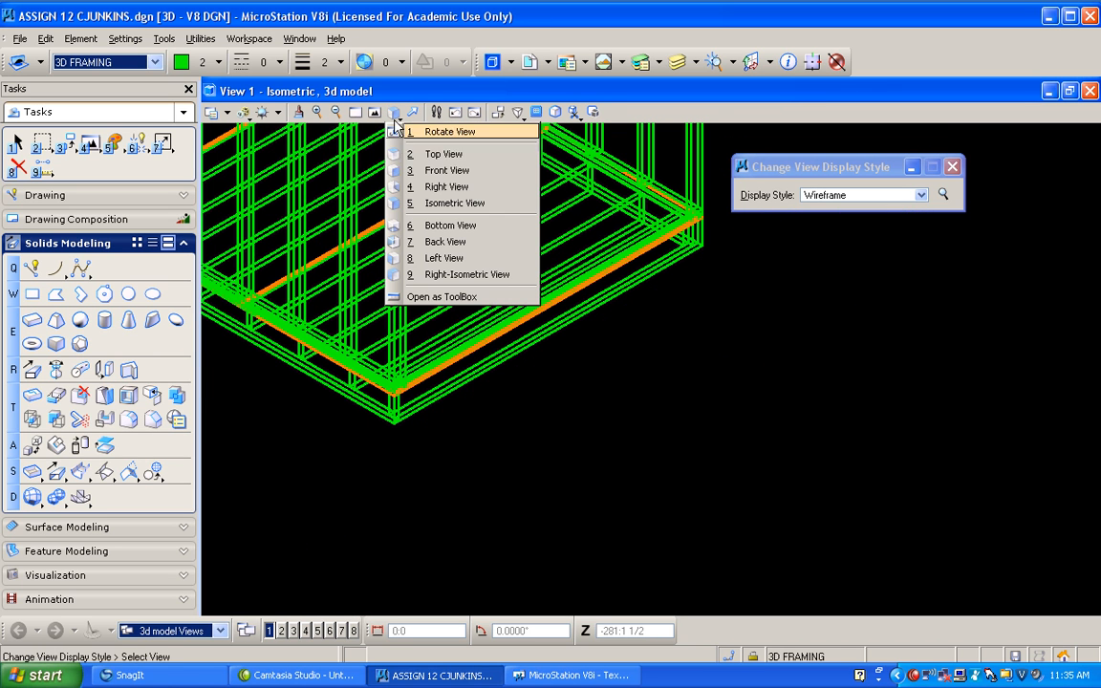
{"action": "left_click", "coordinate": [414, 173]}
- Create a new level named 3D FLOOR FRAMING in the Level Manager
{"action": "left_click", "coordinate": [640, 61]}
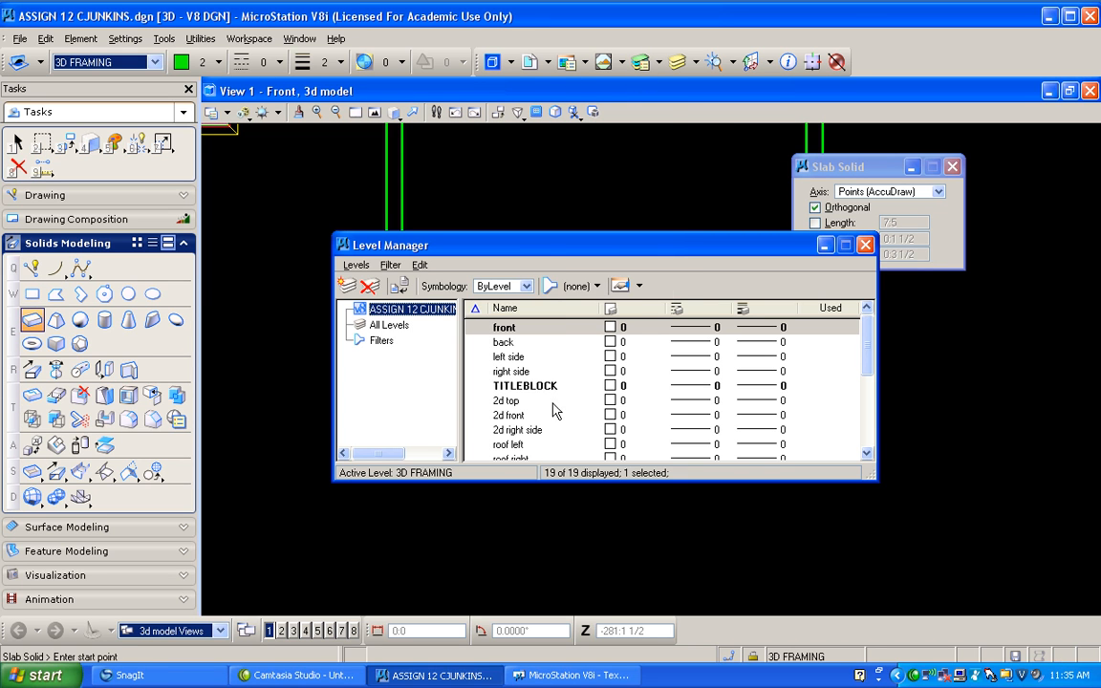
{"action": "right_click", "coordinate": [554, 406]}
{"action": "left_click", "coordinate": [658, 116]}
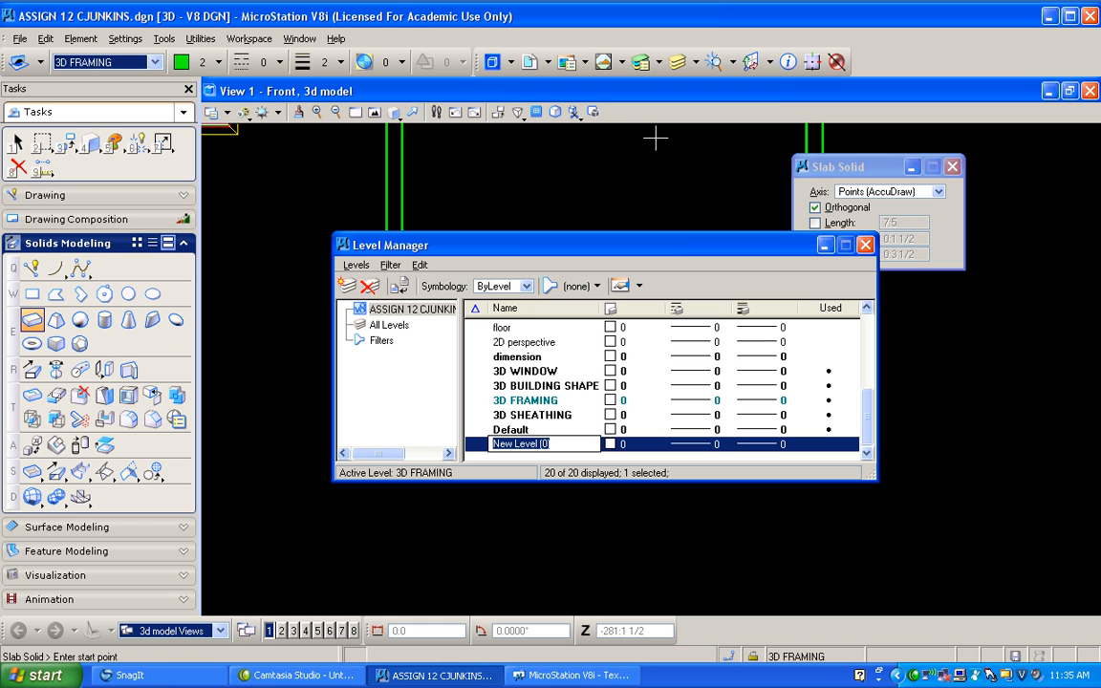
{"action": "type", "text": "3D FLOOR FRAMING"}
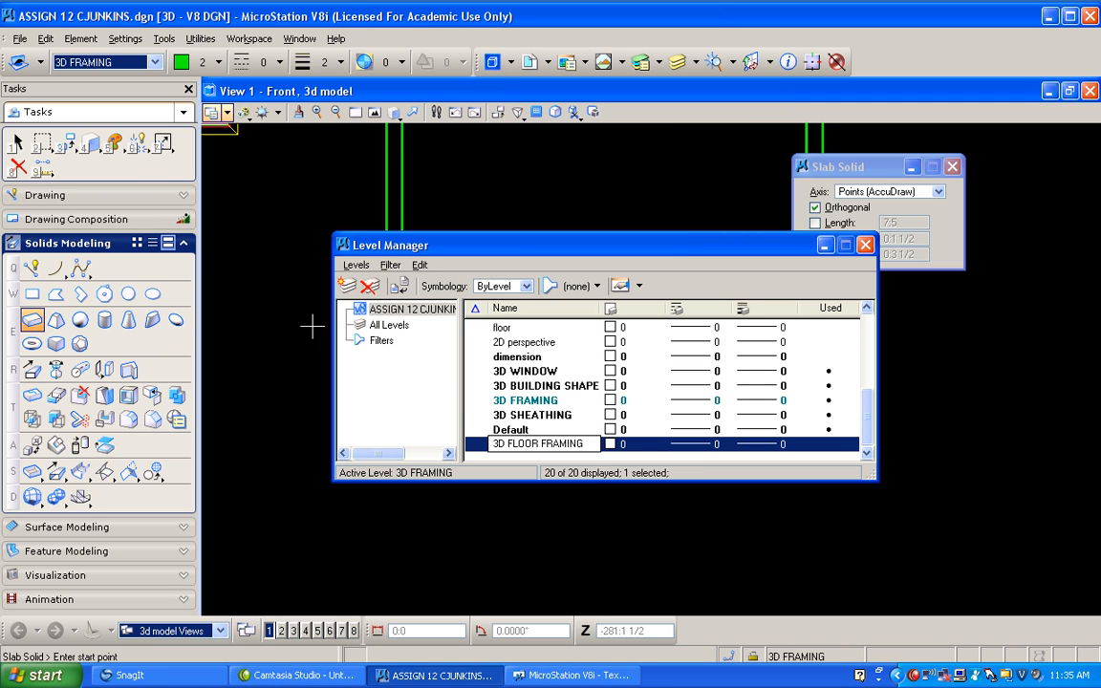
- Rename the 3D FRAMING level as 3D WALL FRAMING and close the Level Manager
{"action": "left_click", "coordinate": [508, 401]}
{"action": "left_click", "coordinate": [521, 403]}
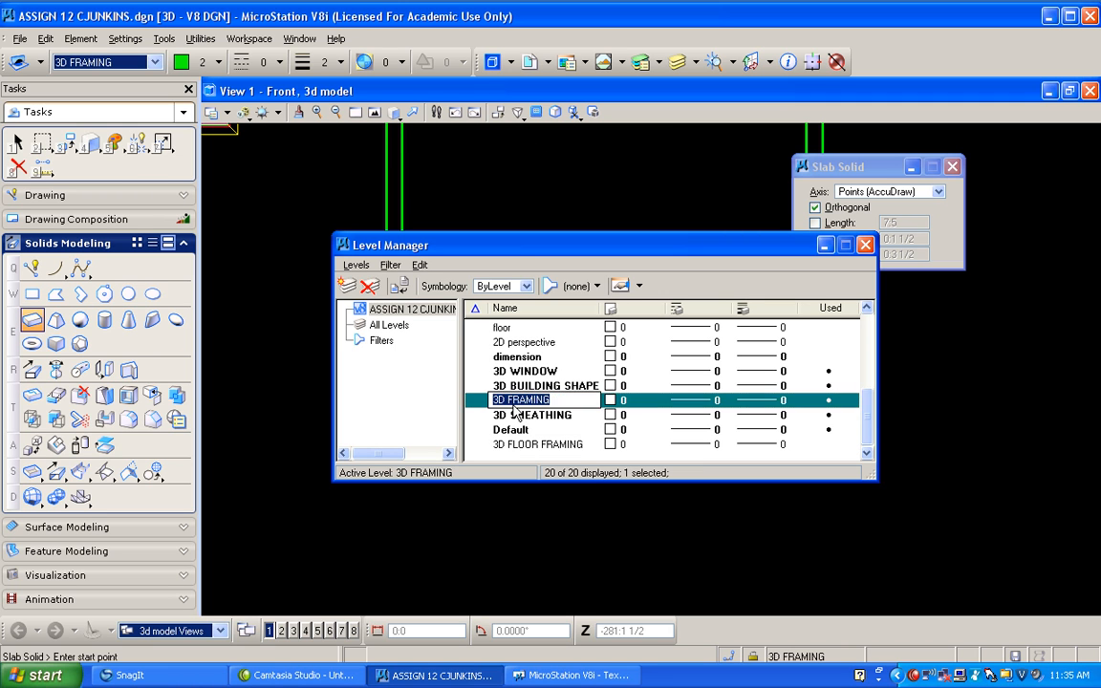
{"action": "type", "text": "WALL"}
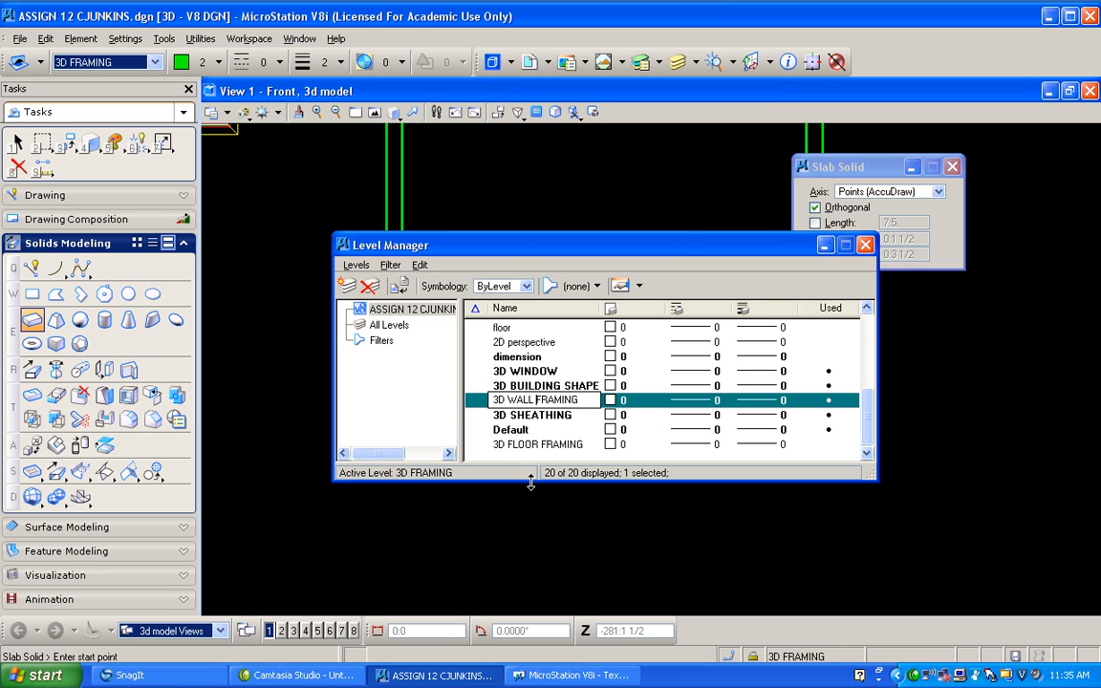
{"action": "left_click", "coordinate": [475, 444]}
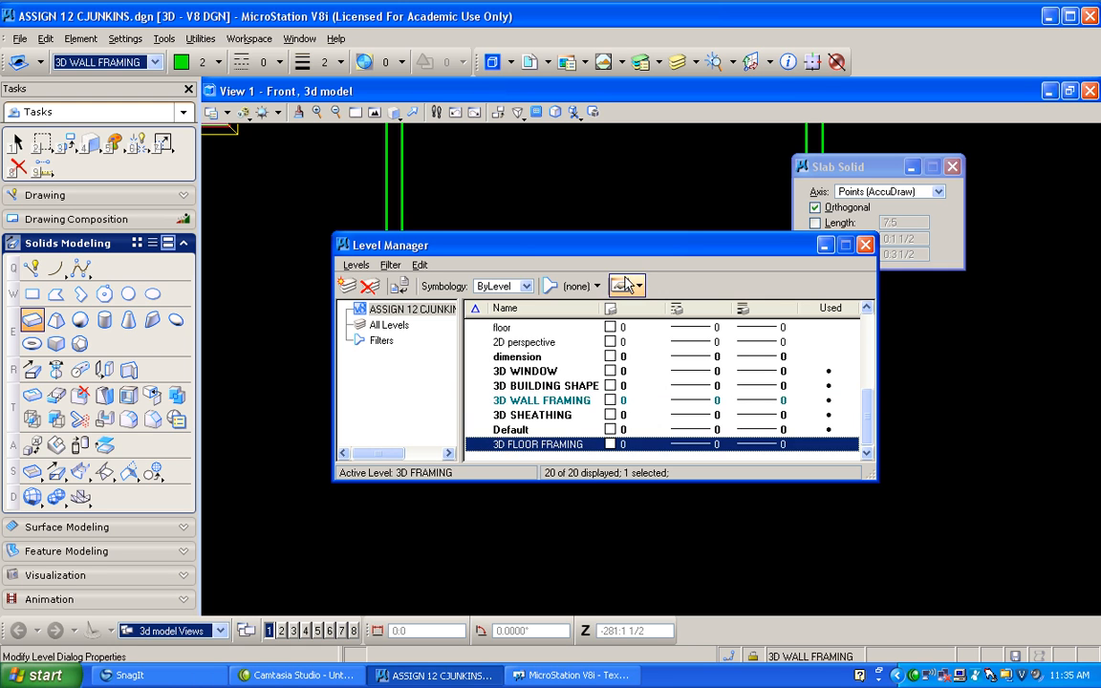
{"action": "left_click", "coordinate": [865, 245]}
- Select all floor framing members below the sheathing, change their level to 3D FLOOR FRAMING, and clear the selection
{"action": "left_click", "coordinate": [17, 141]}
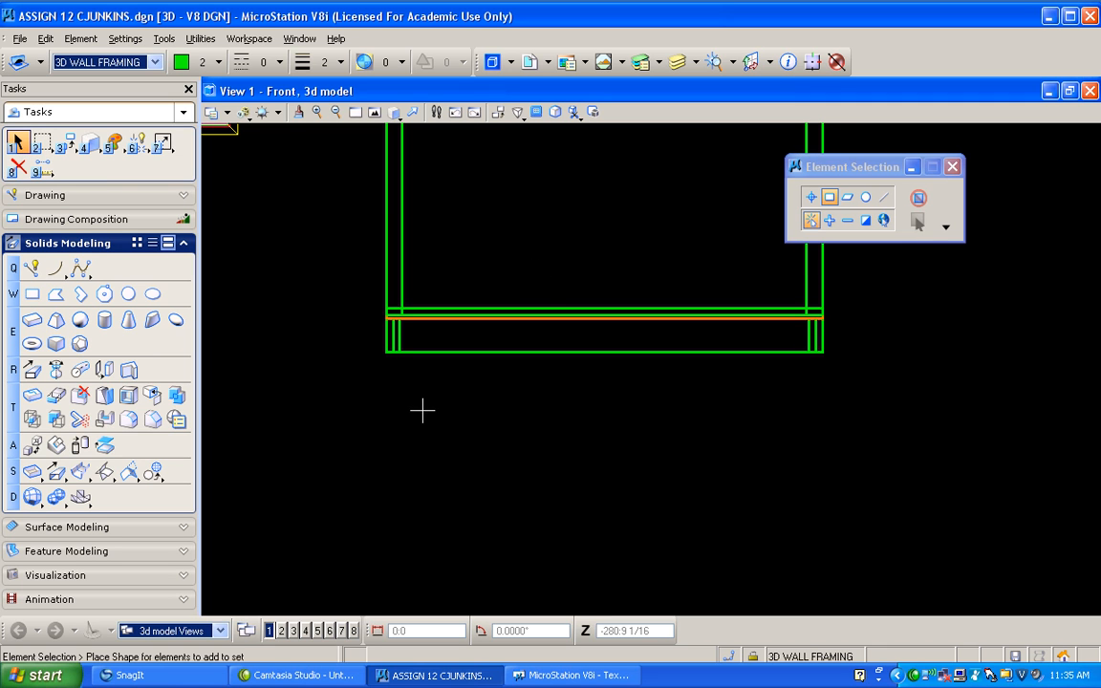
{"action": "left_click_drag", "start_coordinate": [363, 374], "coordinate": [876, 317]}
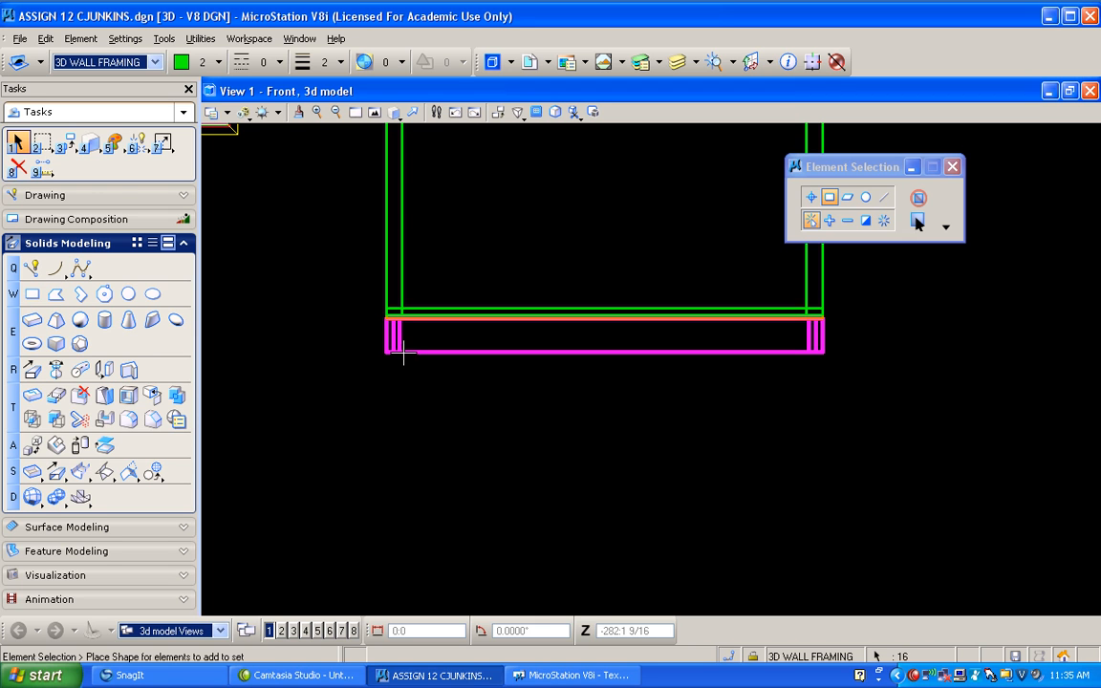
{"action": "left_click", "coordinate": [113, 144]}
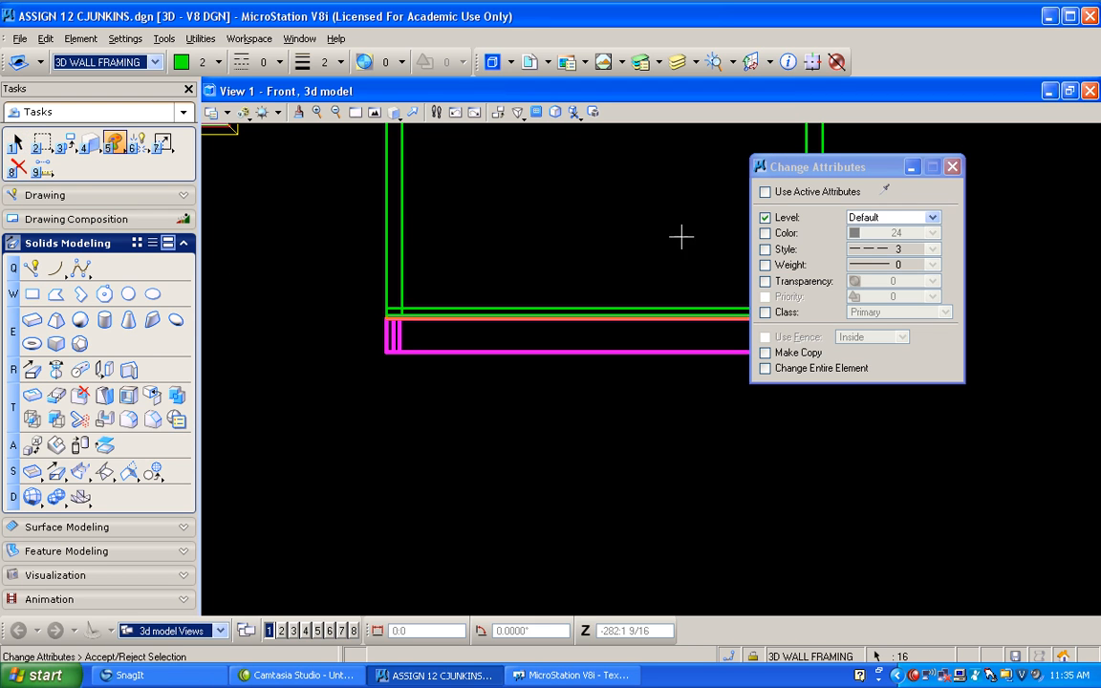
{"action": "left_click", "coordinate": [889, 217]}
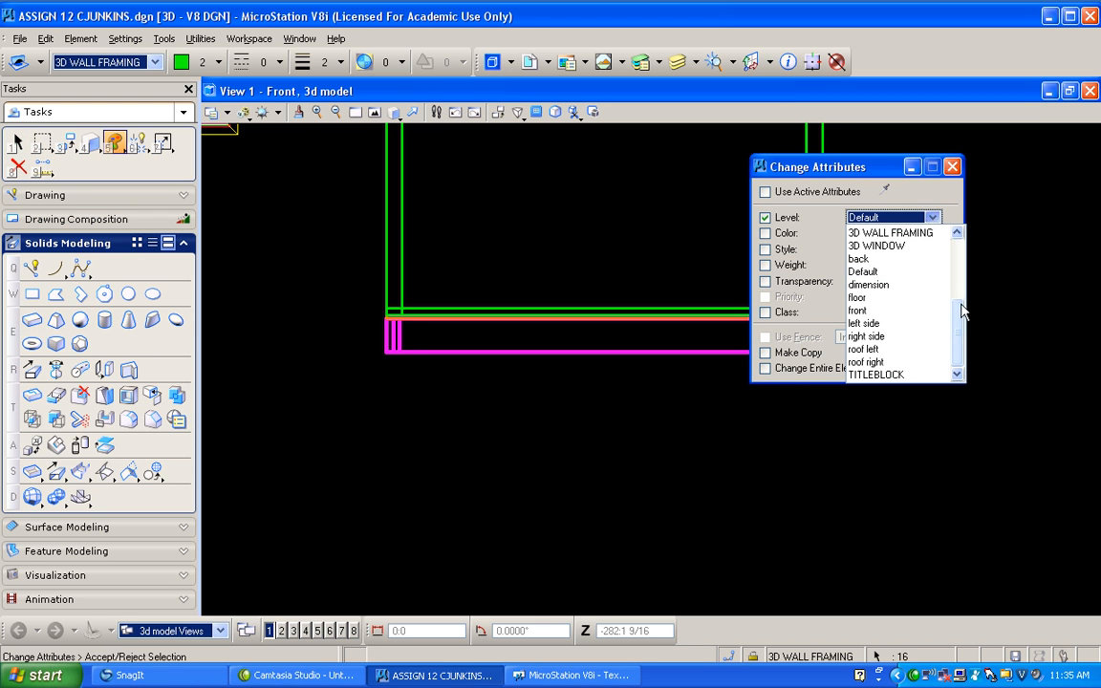
{"action": "left_click_drag", "start_coordinate": [958, 321], "coordinate": [959, 290]}
{"action": "left_click", "coordinate": [921, 274]}
{"action": "left_click", "coordinate": [640, 467]}
{"action": "left_click_drag", "start_coordinate": [641, 468], "coordinate": [355, 262]}
- Hide the 3D FLOOR FRAMING level
{"action": "left_click", "coordinate": [151, 63]}
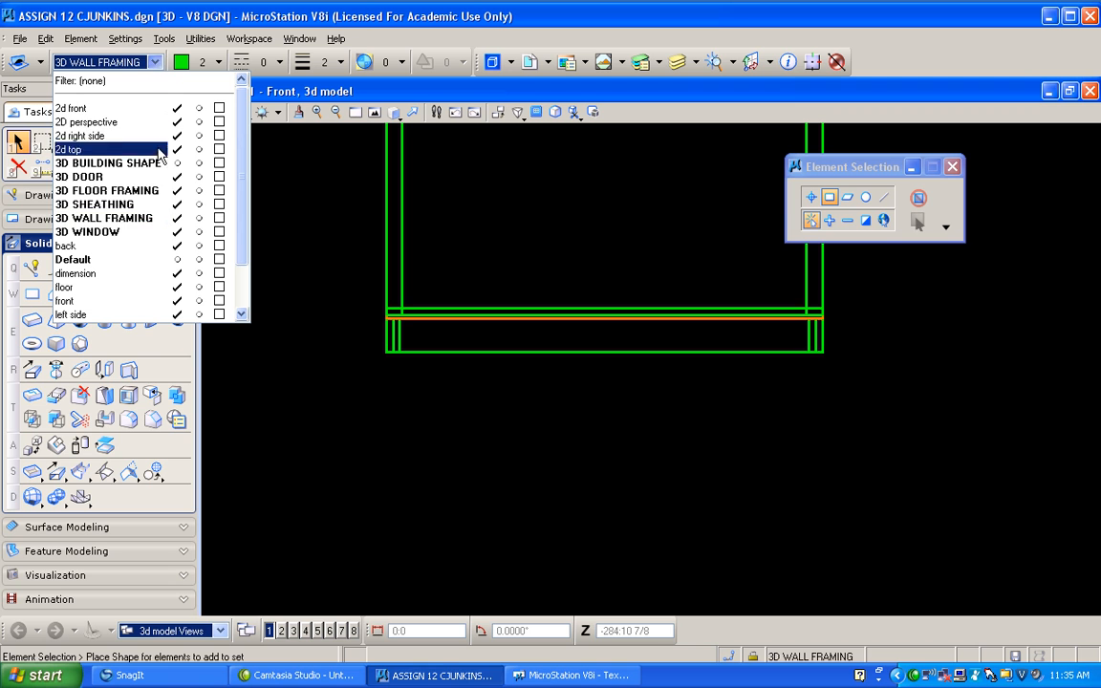
{"action": "left_click", "coordinate": [177, 190]}
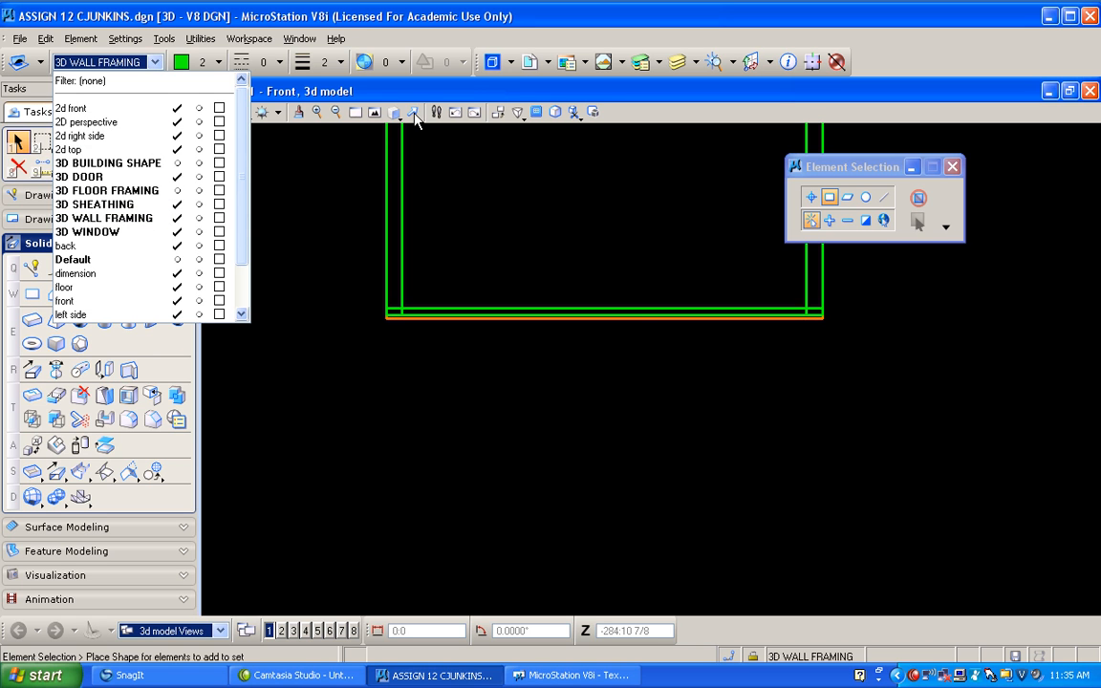
{"action": "left_click", "coordinate": [417, 191]}
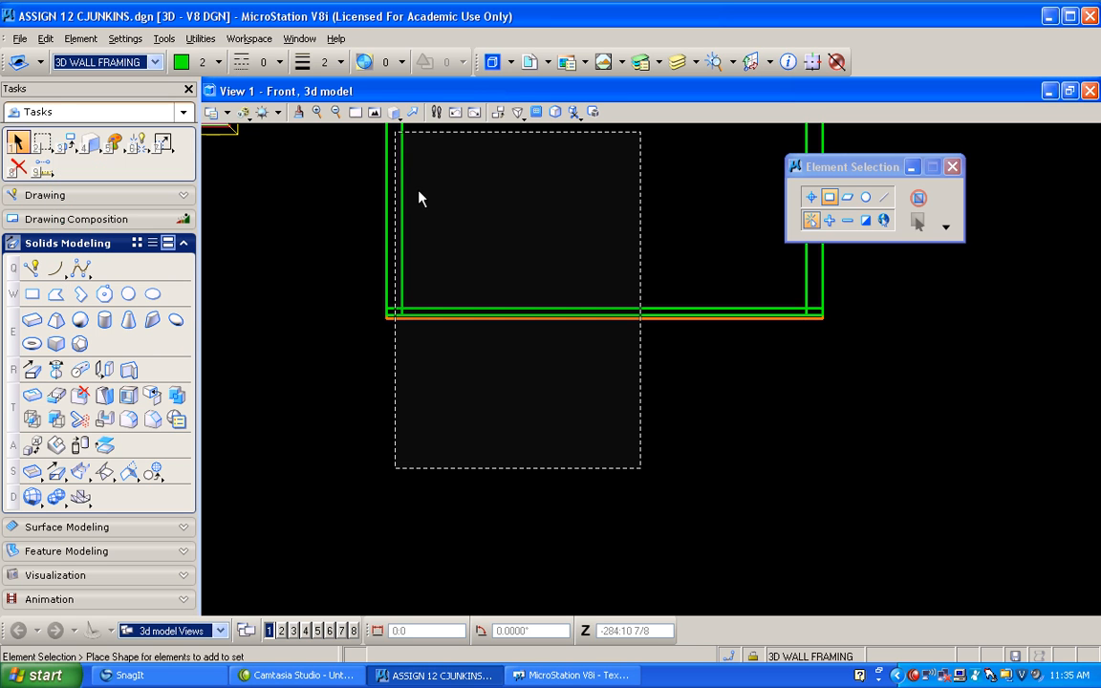
- Show the model in the isometric view and hide the 3D SHEATHING level
{"action": "left_click", "coordinate": [395, 112]}
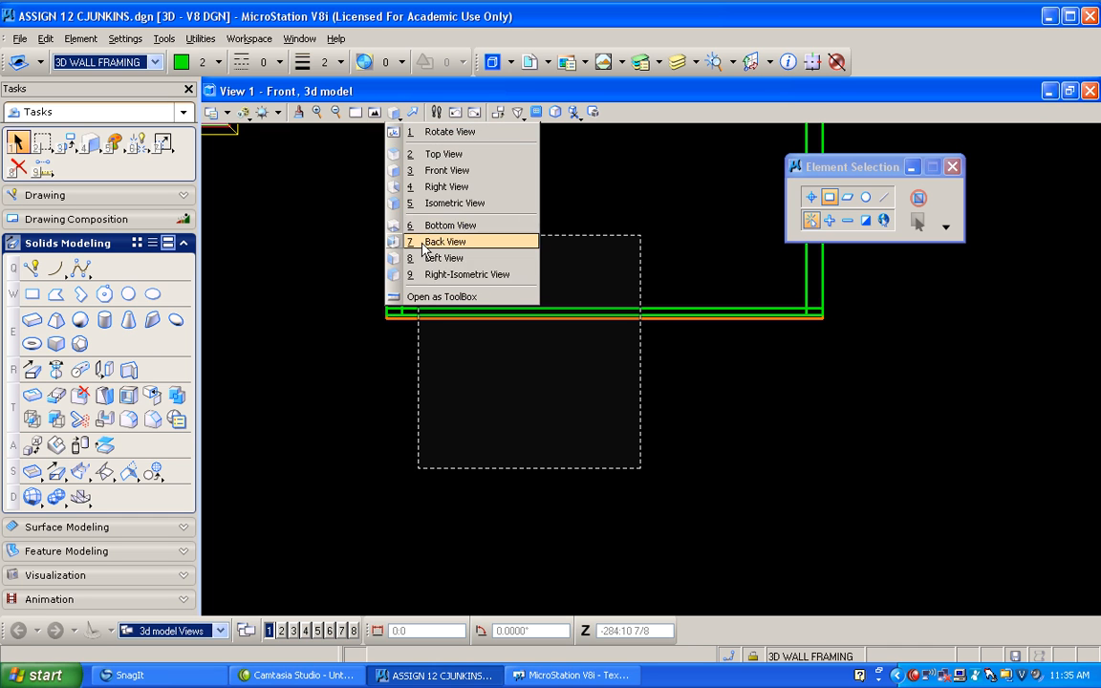
{"action": "left_click", "coordinate": [452, 203]}
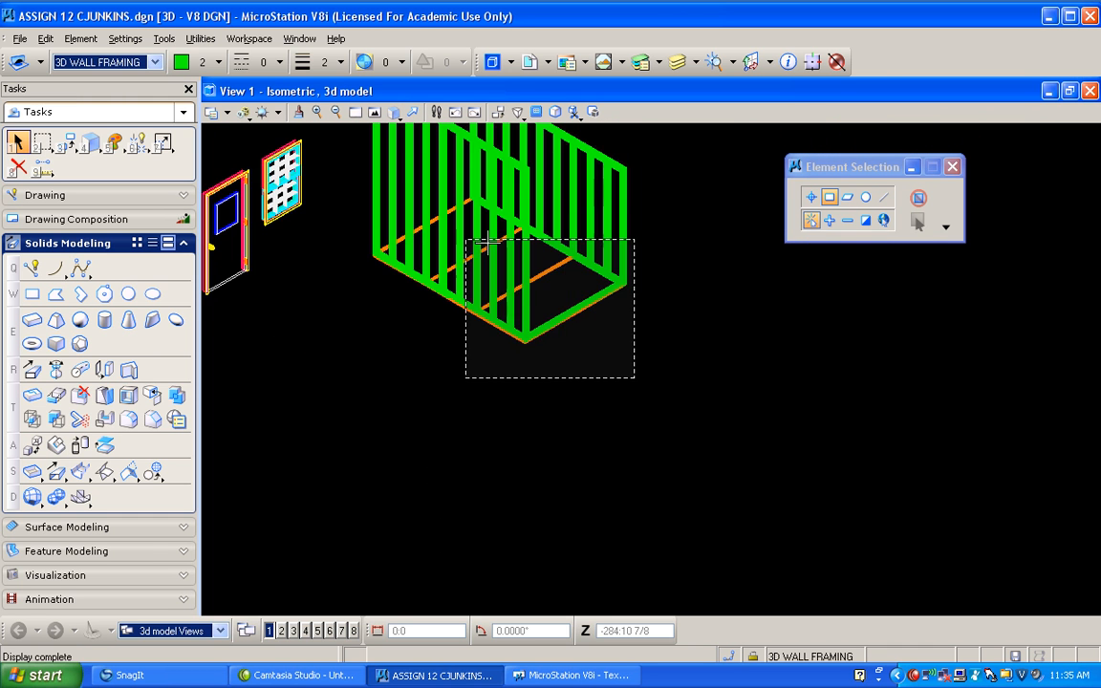
{"action": "left_click", "coordinate": [154, 62]}
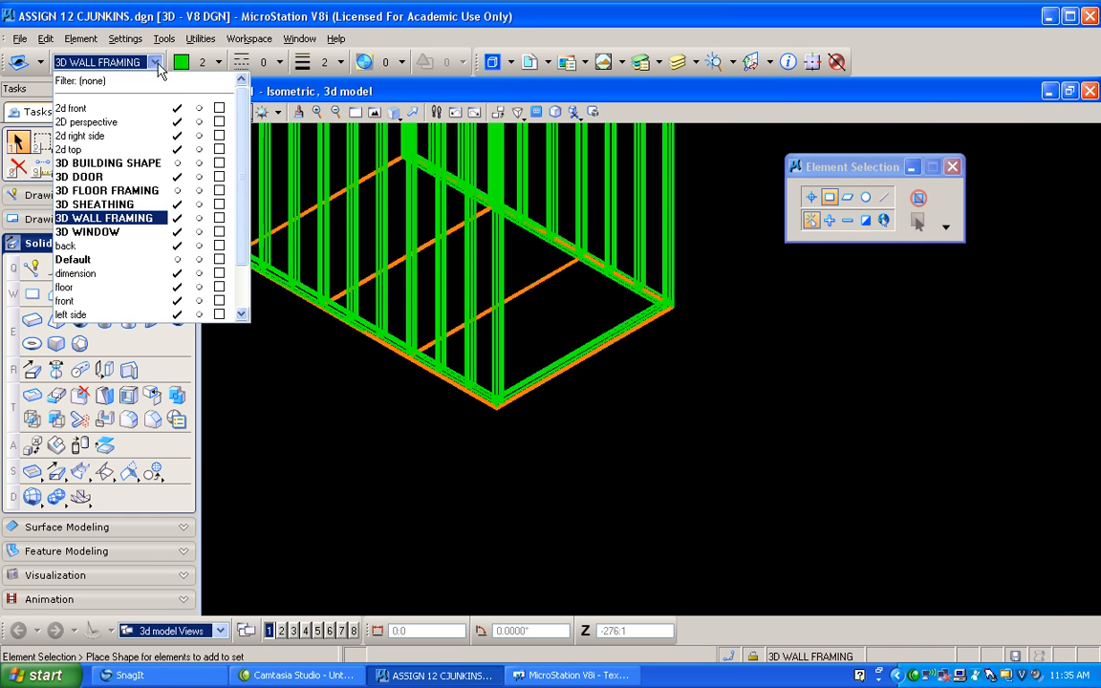
{"action": "left_click", "coordinate": [177, 205]}
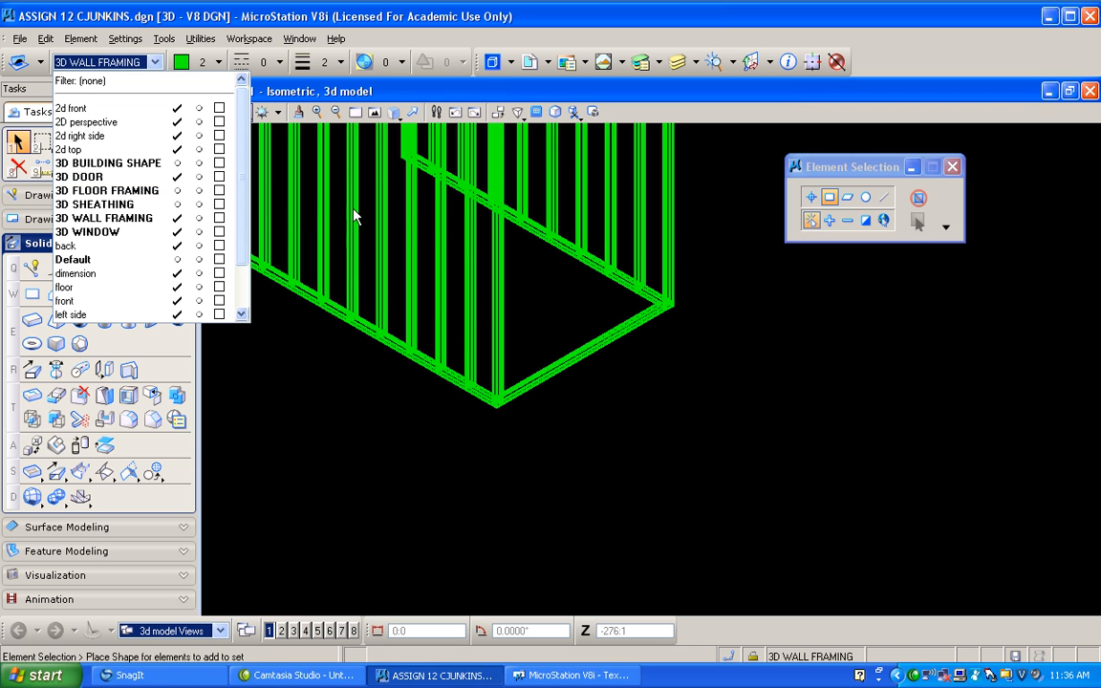
{"action": "left_click", "coordinate": [752, 456]}
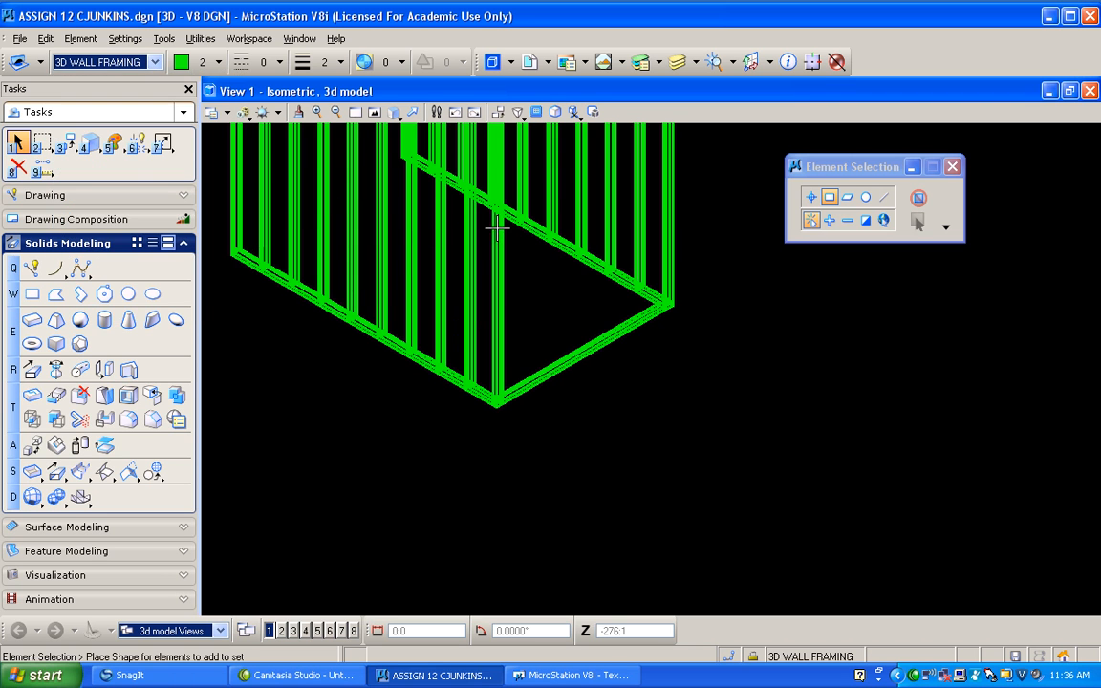
- Model a 12-foot stud with a 3 1/2 by 1 1/2 inch section on the end-wall plate at the front corner
{"action": "left_click", "coordinate": [354, 112]}
{"action": "left_click", "coordinate": [453, 427]}
{"action": "left_click", "coordinate": [526, 373]}
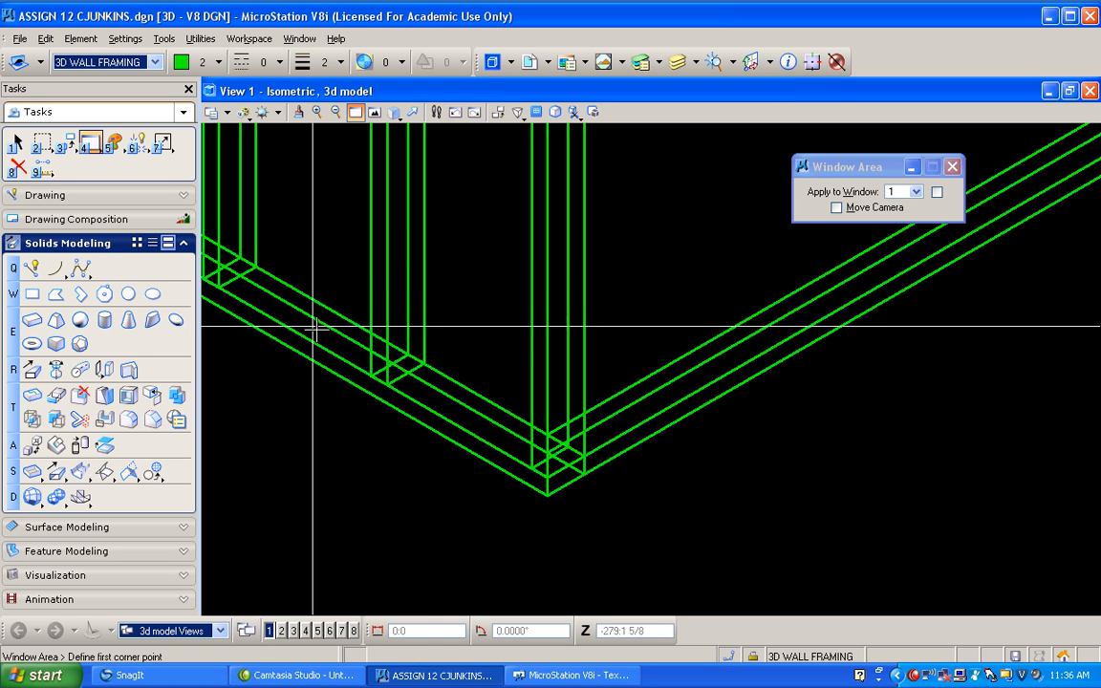
{"action": "left_click", "coordinate": [31, 319]}
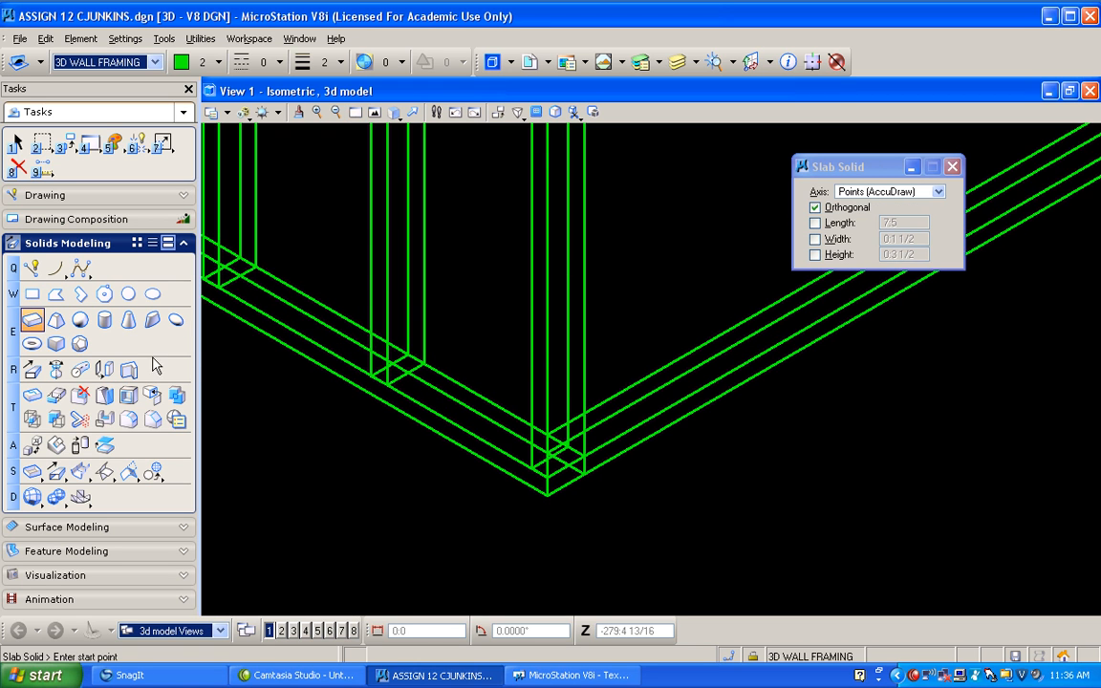
{"action": "left_click", "coordinate": [579, 450]}
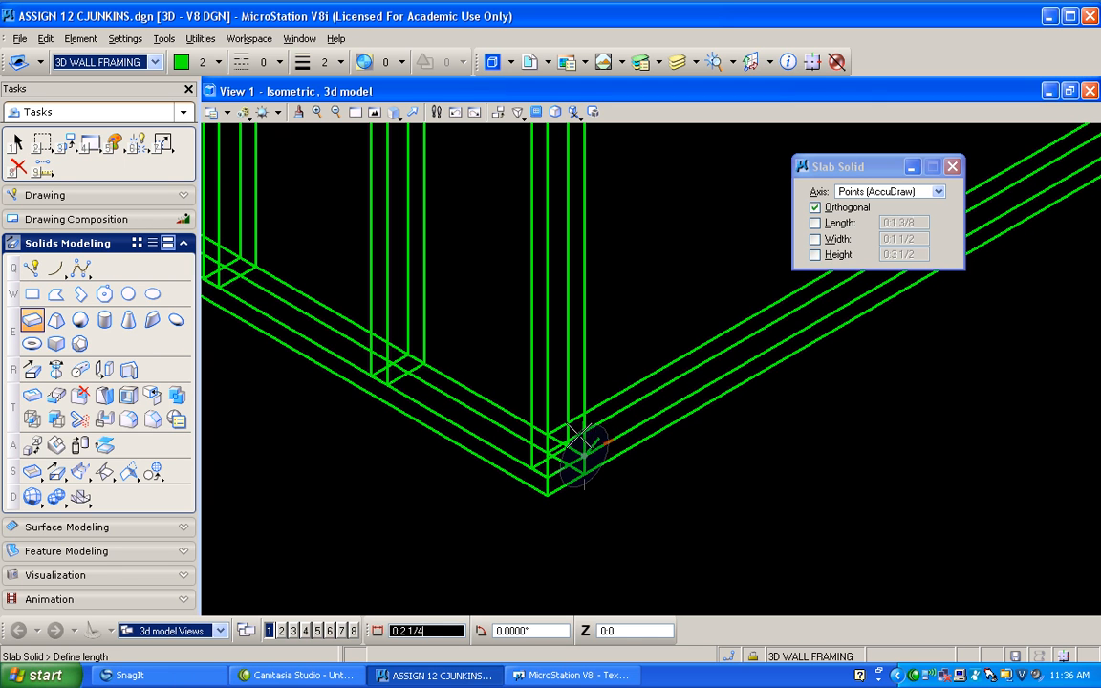
{"action": "left_click", "coordinate": [548, 435]}
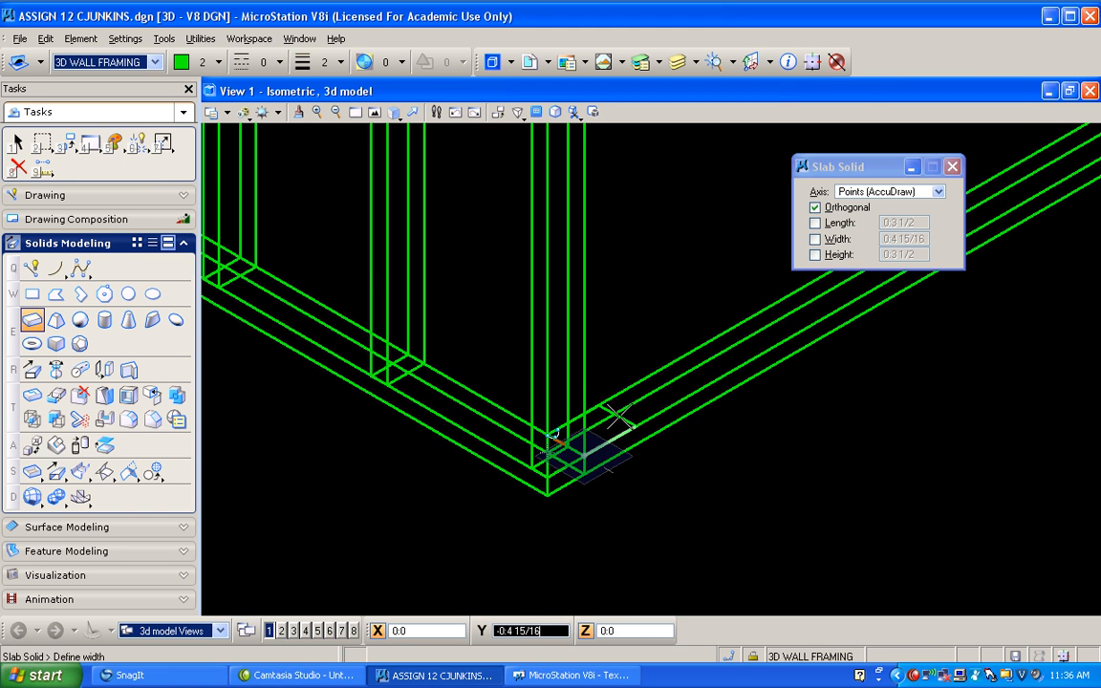
{"action": "type", "text": "1.5"}
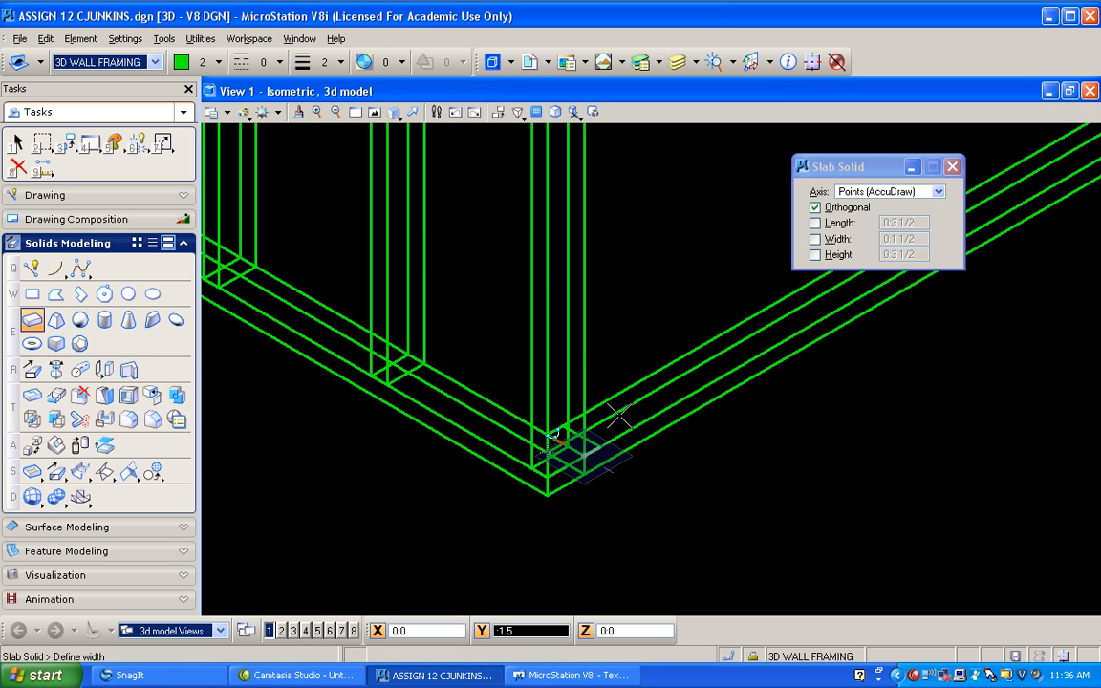
{"action": "left_click", "coordinate": [602, 417]}
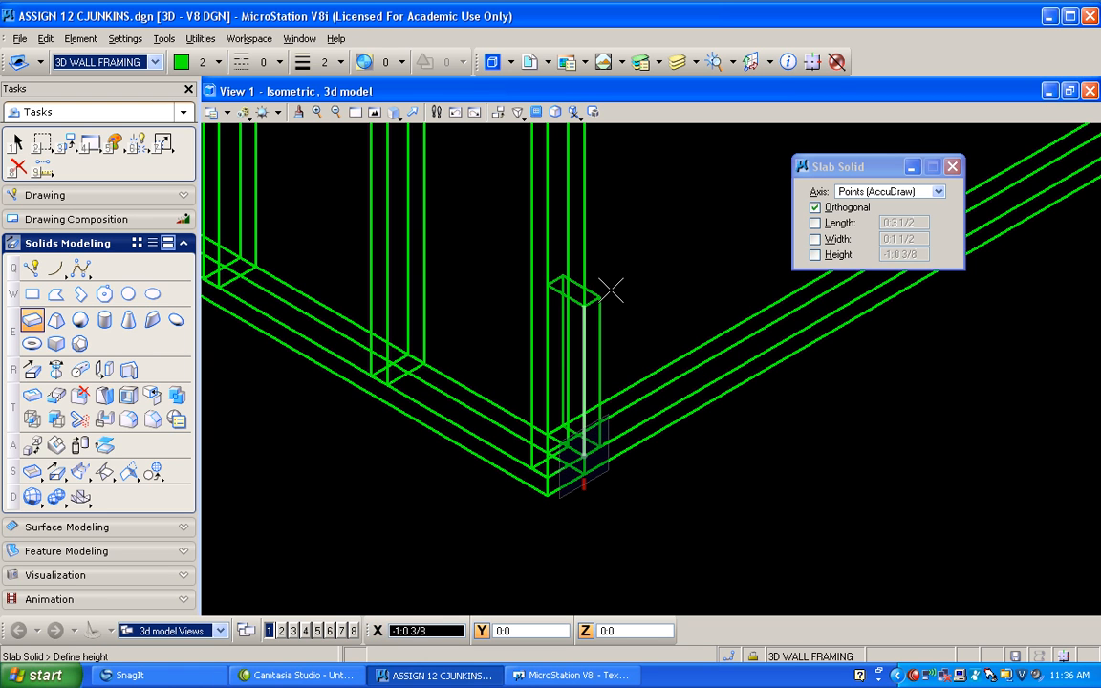
{"action": "type", "text": "7"}
{"action": "type", "text": "12"}
{"action": "left_click", "coordinate": [609, 290]}
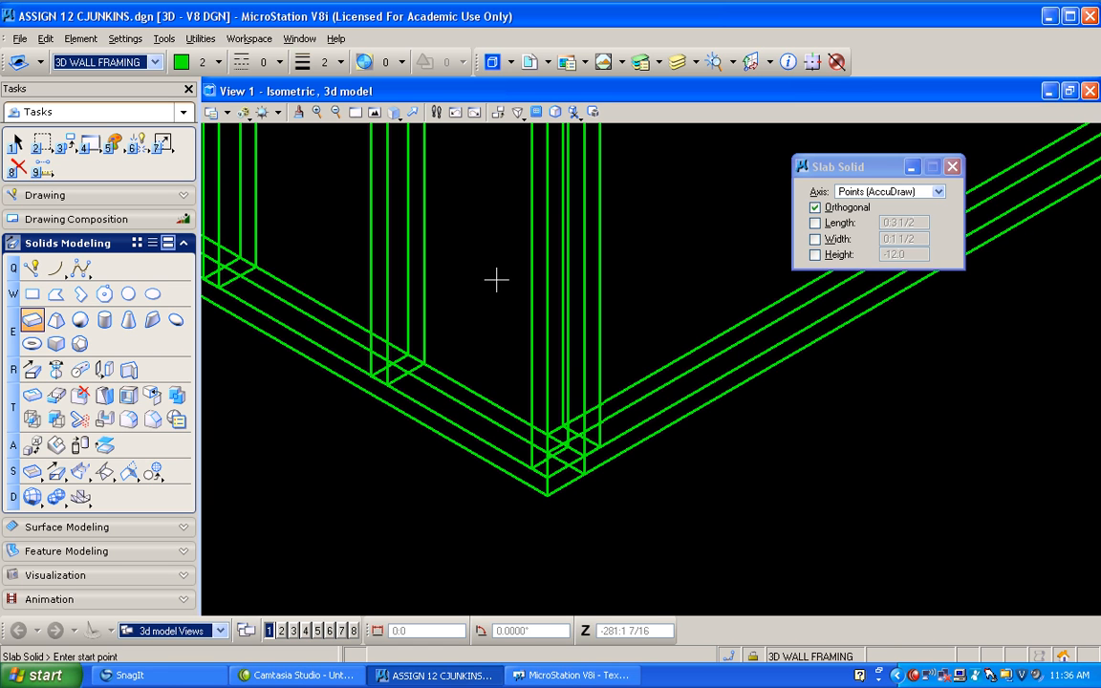
- Copy the side wall's corner stud 3 1/2 inches inward along its bottom plate
{"action": "scroll", "coordinate": [517, 373], "scroll_direction": "up", "scroll_amount": 5}
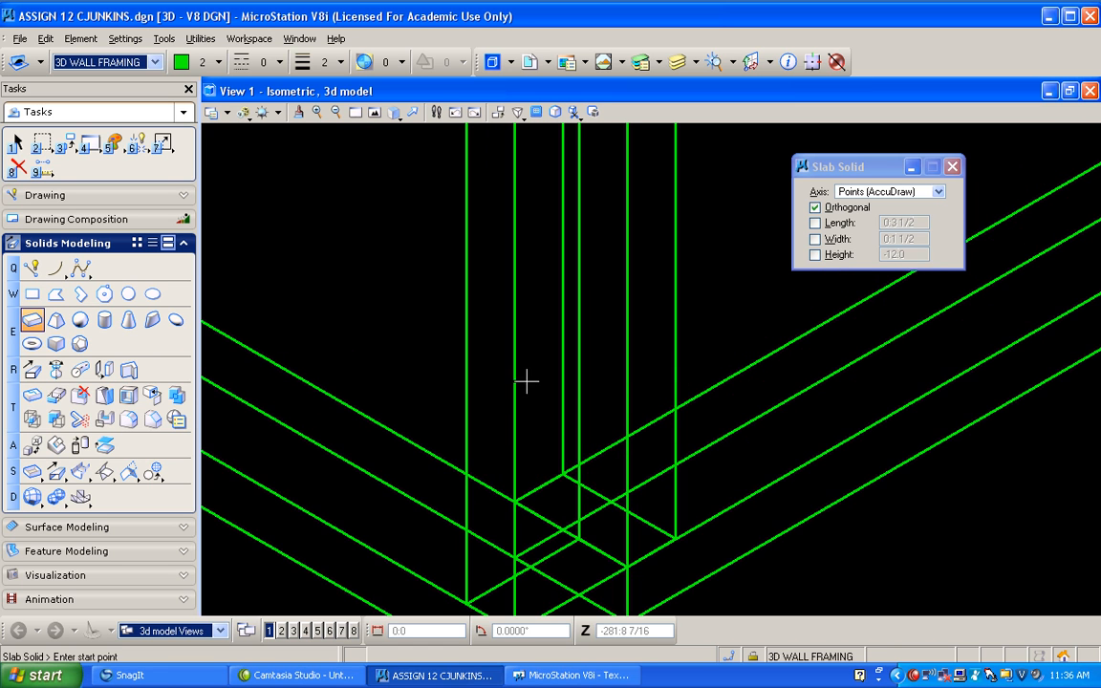
{"action": "scroll", "coordinate": [526, 380], "scroll_direction": "down", "scroll_amount": 2}
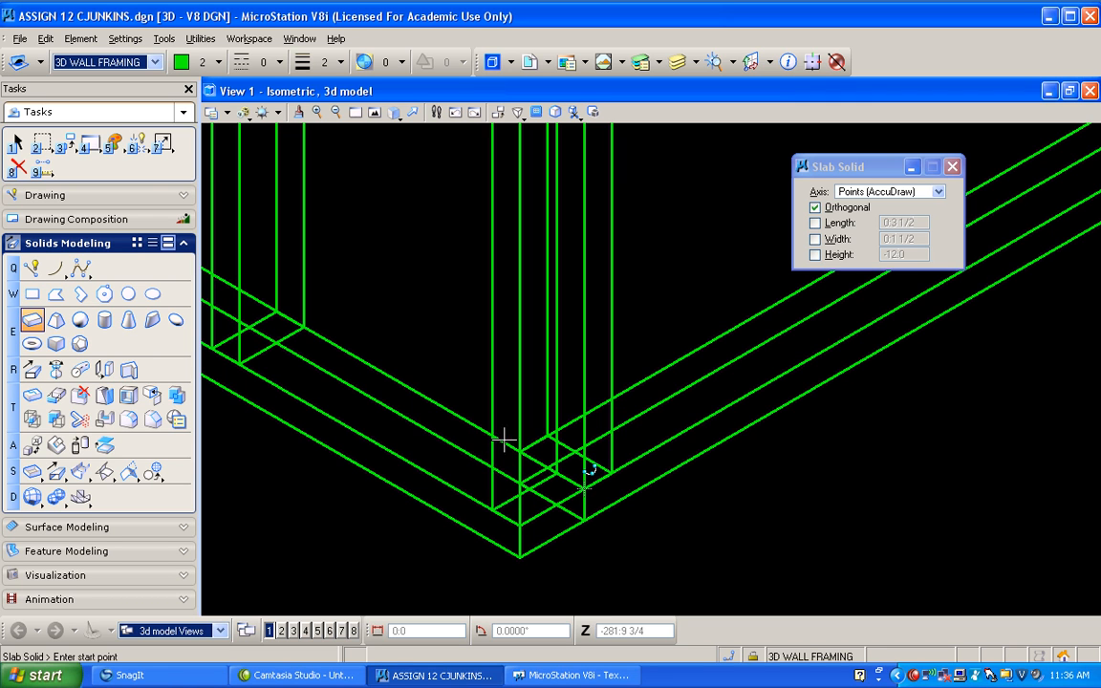
{"action": "left_click", "coordinate": [64, 141]}
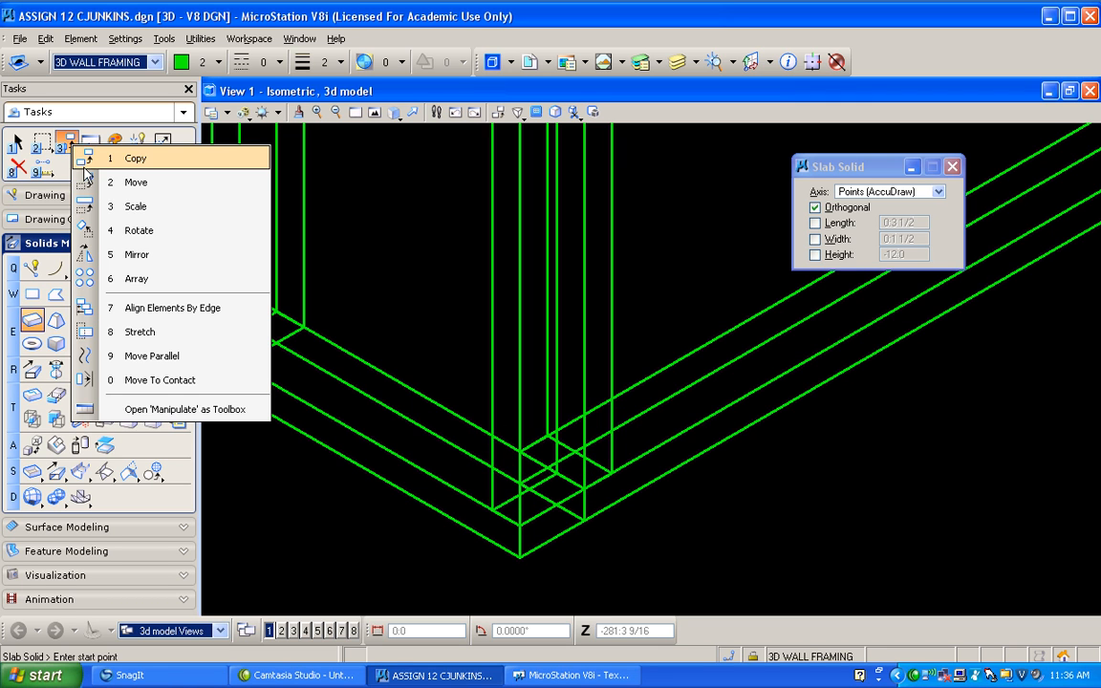
{"action": "left_click", "coordinate": [84, 163]}
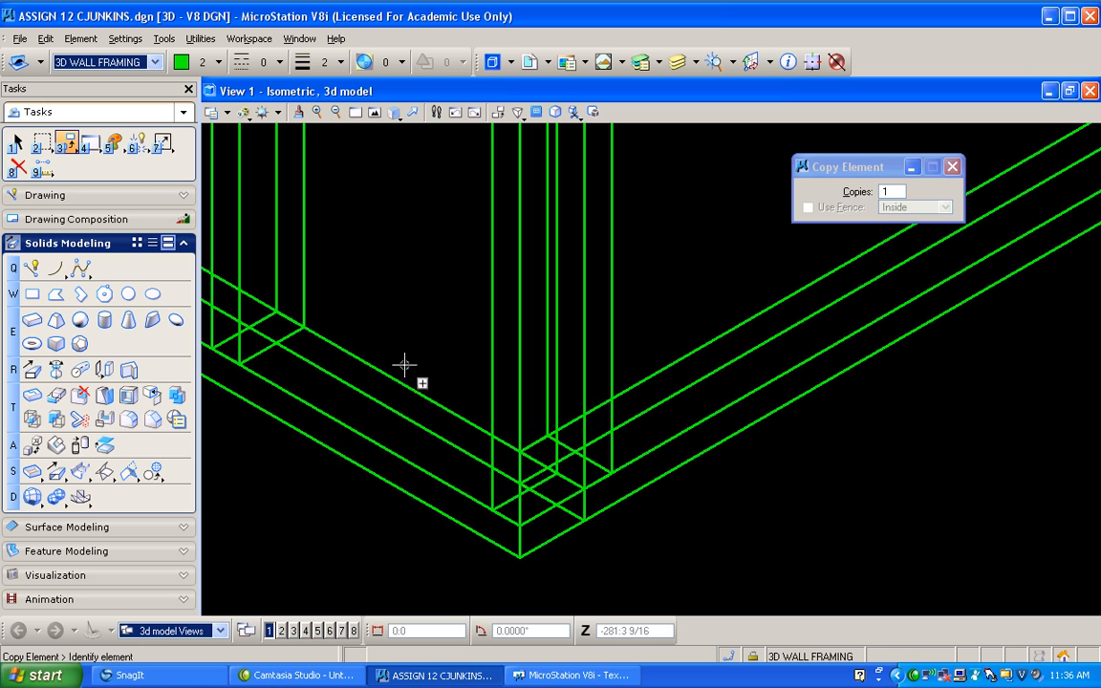
{"action": "left_click", "coordinate": [583, 489]}
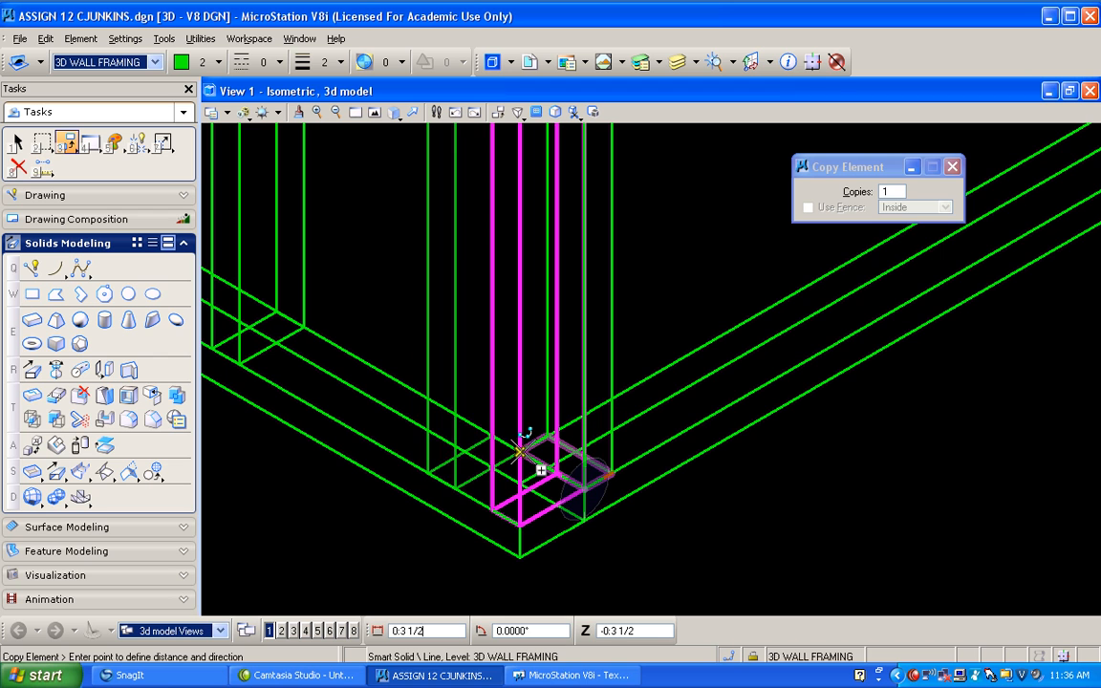
{"action": "right_click", "coordinate": [517, 459]}
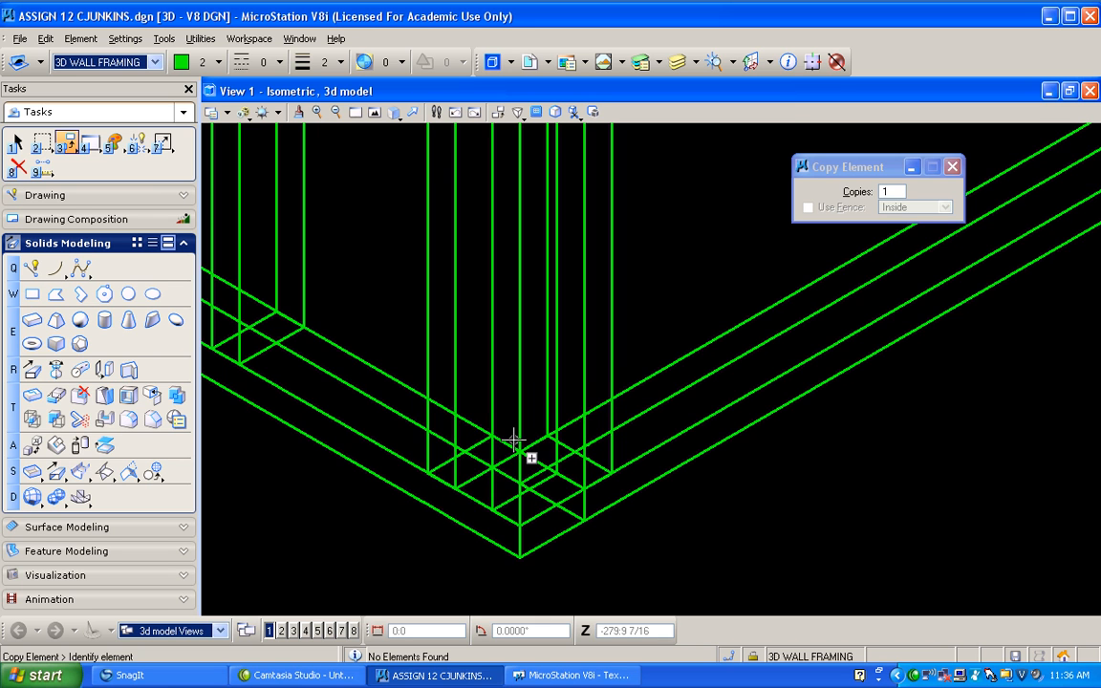
- Draw a guide line 16 inches along the end-wall plate from the outer corner, ending in a short vertical mark downward
{"action": "scroll", "coordinate": [514, 440], "scroll_direction": "down", "scroll_amount": 4}
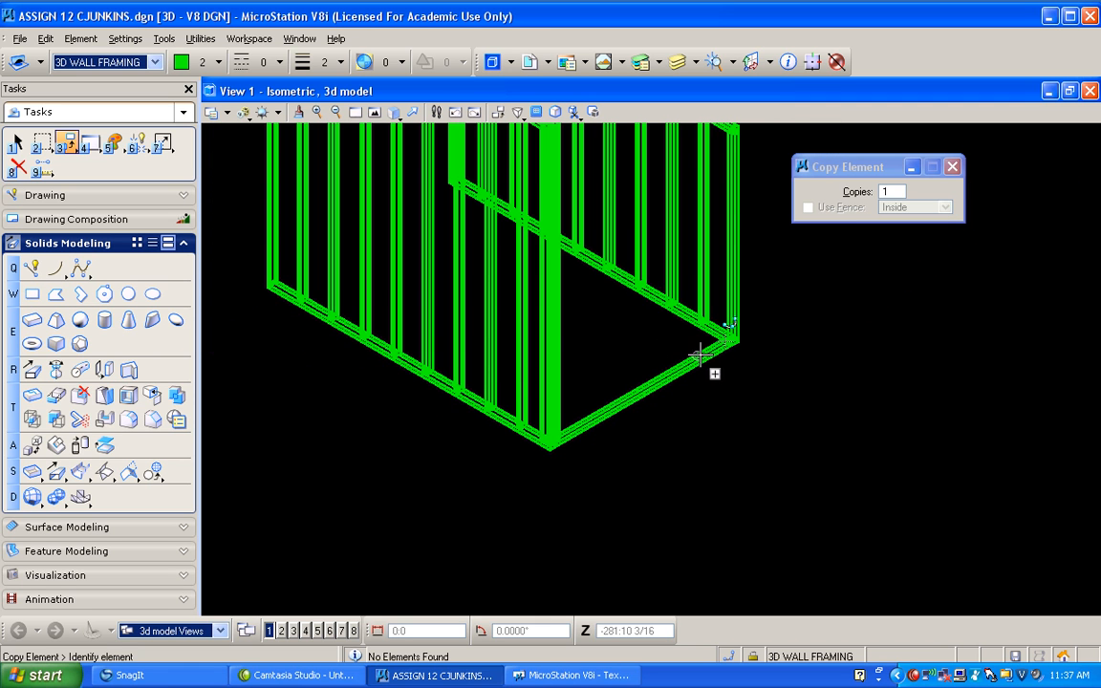
{"action": "scroll", "coordinate": [708, 345], "scroll_direction": "up", "scroll_amount": 3}
{"action": "scroll", "coordinate": [707, 345], "scroll_direction": "down", "scroll_amount": 2}
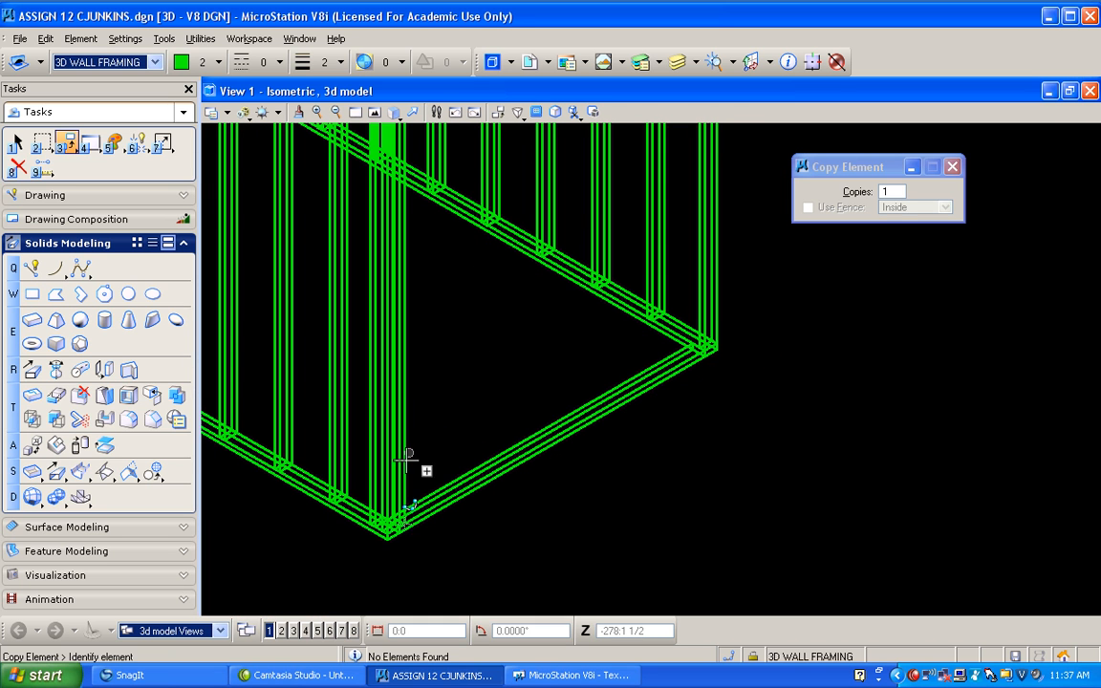
{"action": "scroll", "coordinate": [402, 487], "scroll_direction": "up", "scroll_amount": 2}
{"action": "scroll", "coordinate": [382, 521], "scroll_direction": "down", "scroll_amount": 1}
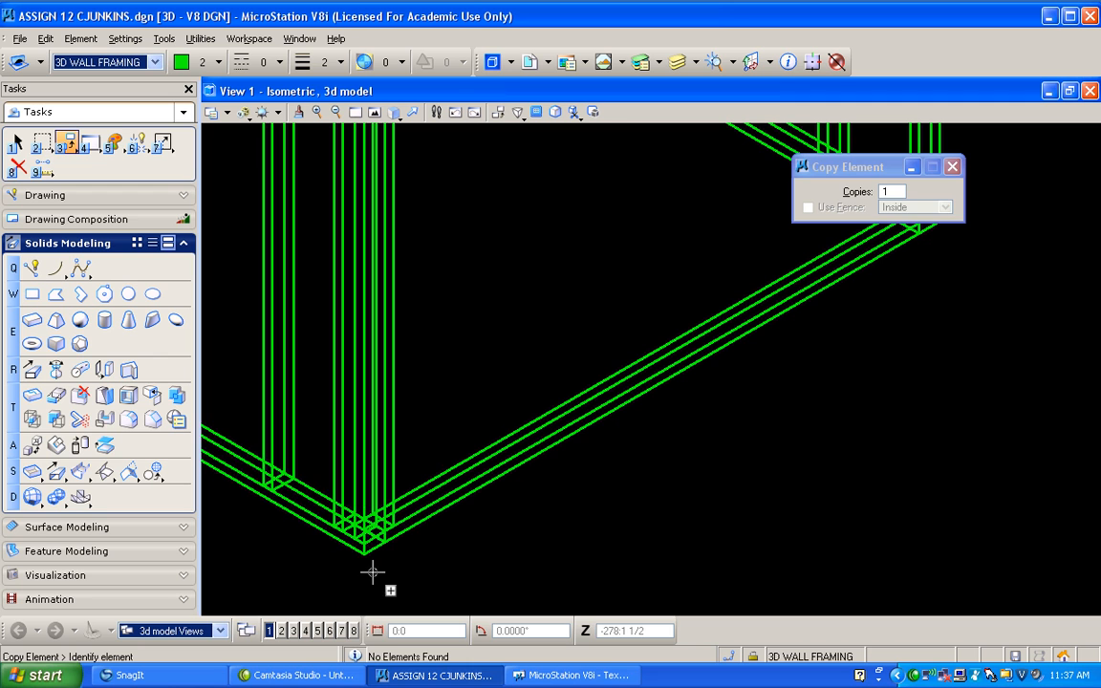
{"action": "left_click", "coordinate": [32, 269]}
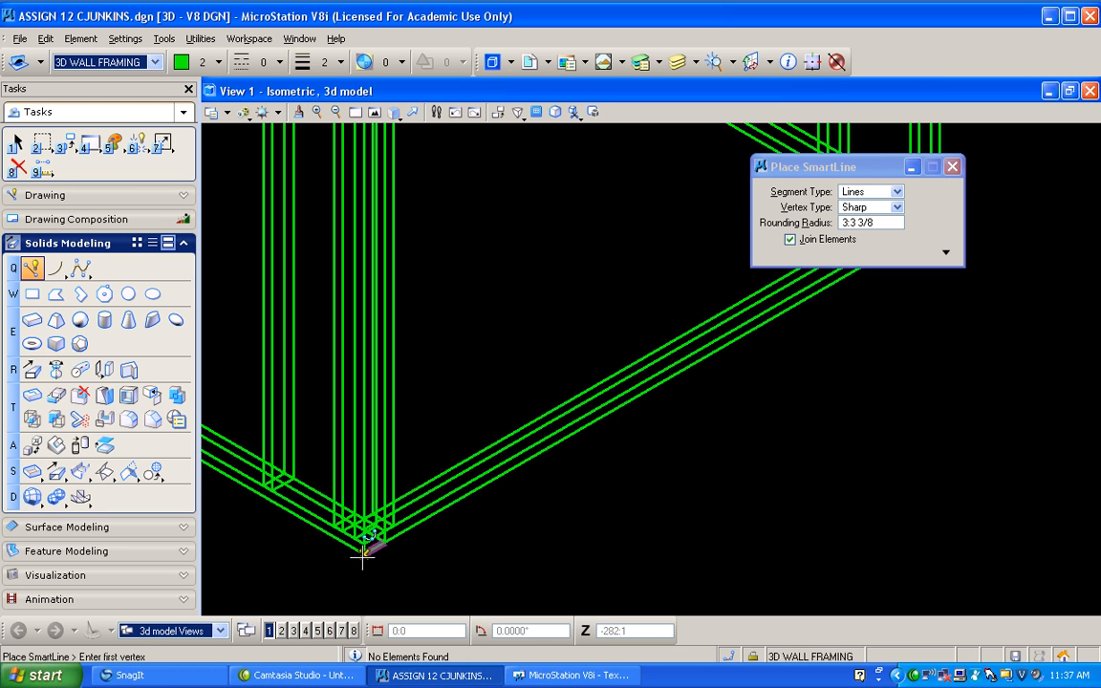
{"action": "left_click", "coordinate": [364, 553]}
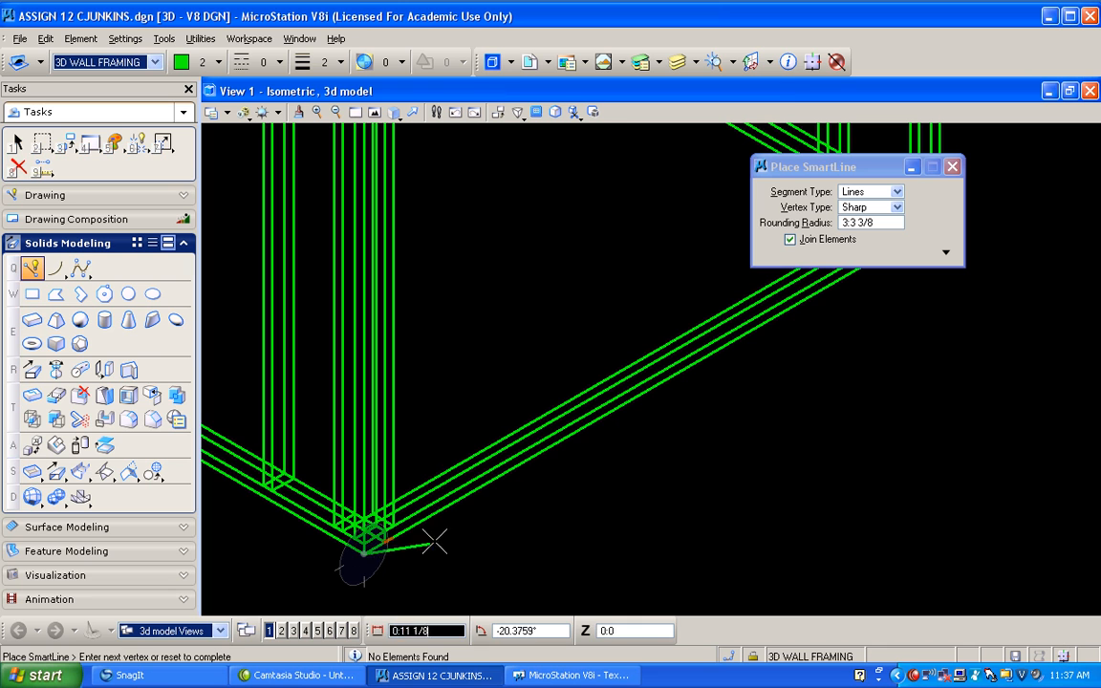
{"action": "type", "text": ":16"}
{"action": "left_click", "coordinate": [480, 487]}
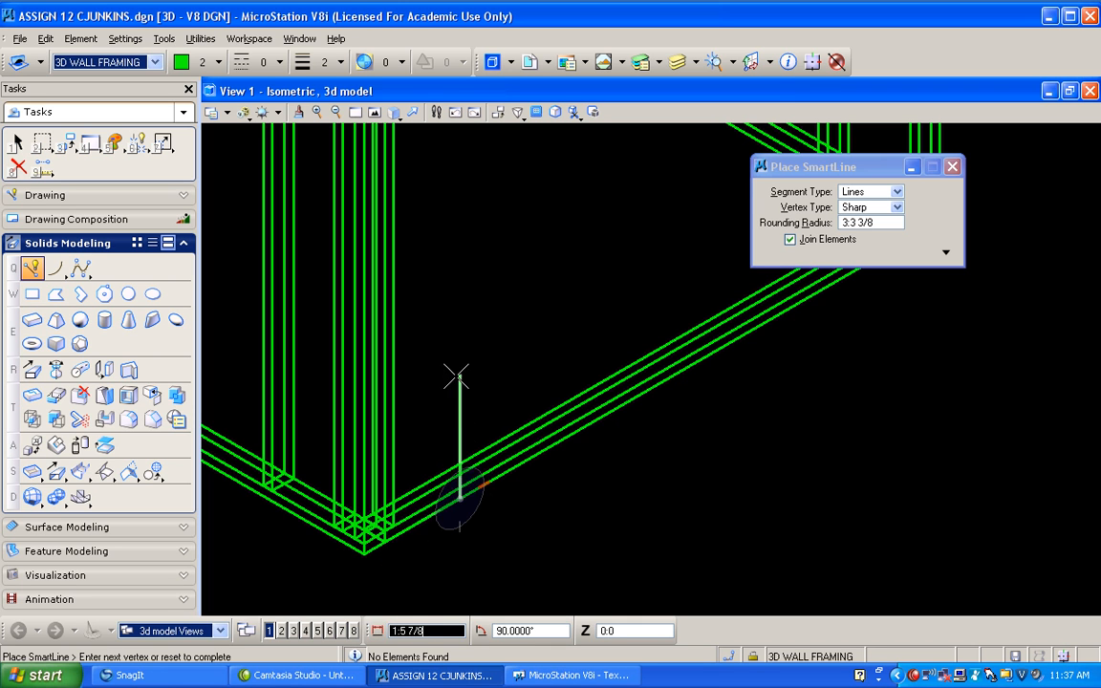
{"action": "left_click", "coordinate": [460, 567]}
{"action": "right_click", "coordinate": [460, 564]}
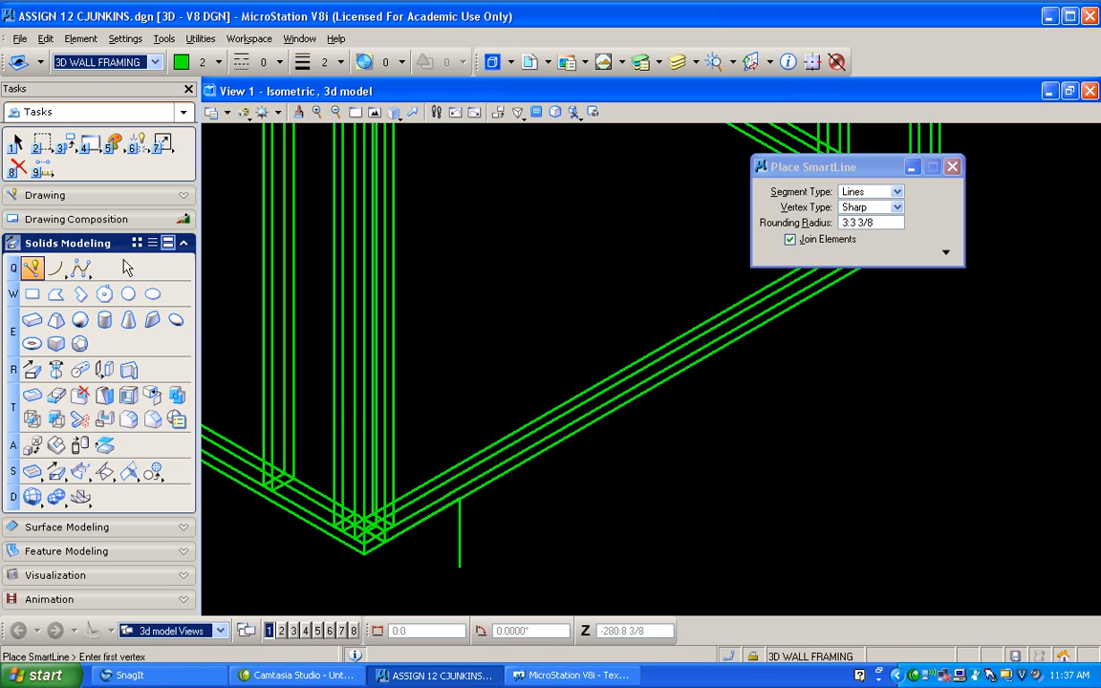
- Copy the end-wall corner stud to the 16-inch guide mark, centring it on the mark
{"action": "left_click", "coordinate": [65, 143]}
{"action": "left_click", "coordinate": [120, 163]}
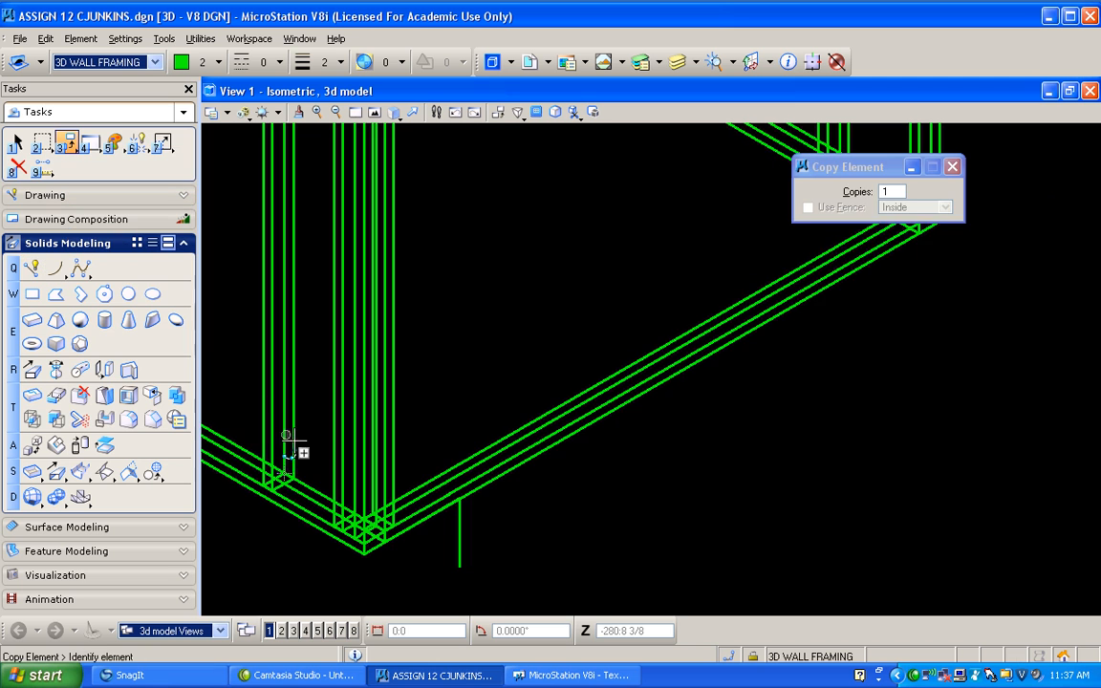
{"action": "scroll", "coordinate": [287, 421], "scroll_direction": "up", "scroll_amount": 3}
{"action": "scroll", "coordinate": [382, 478], "scroll_direction": "down", "scroll_amount": 3}
{"action": "left_click_drag", "start_coordinate": [312, 354], "coordinate": [369, 438], "text": "shift"}
{"action": "left_click", "coordinate": [401, 390]}
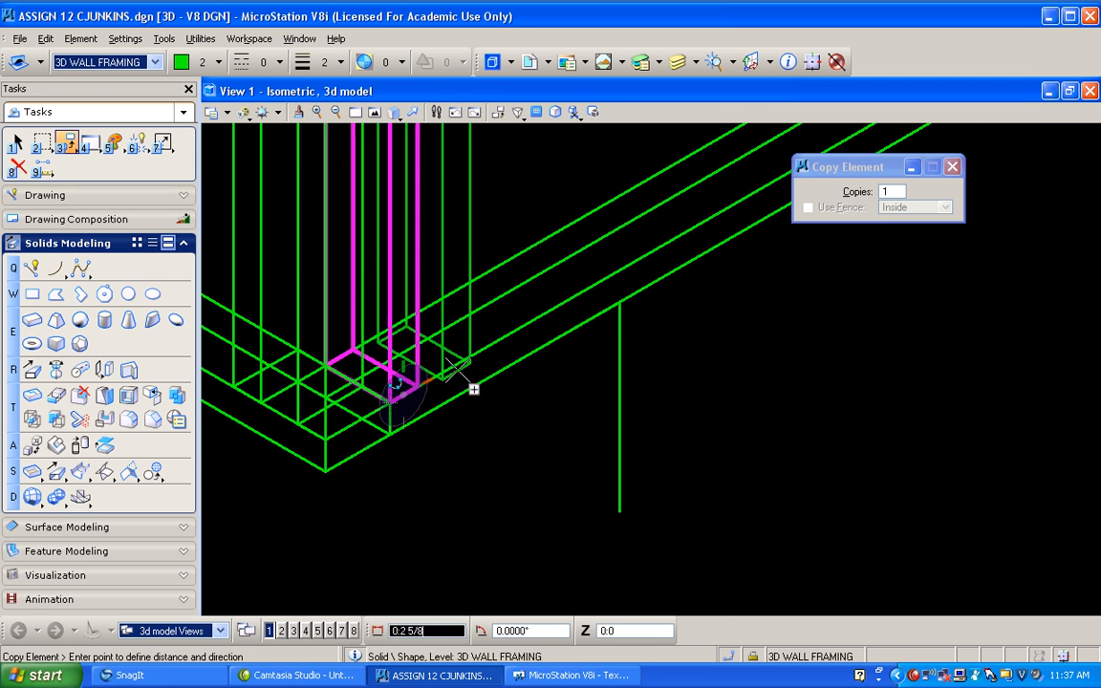
{"action": "left_click", "coordinate": [620, 302]}
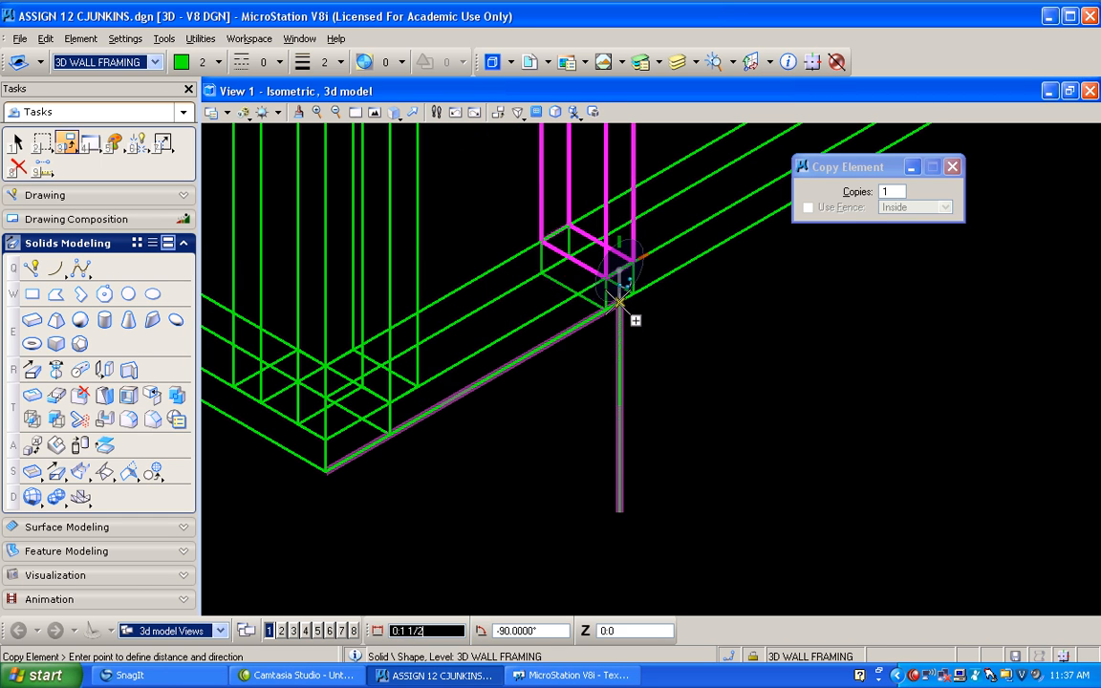
{"action": "right_click", "coordinate": [620, 305]}
- Copy the new stud repeatedly along the end-wall plate at 16-inch spacing up to the far corner, and delete the guide line
{"action": "scroll", "coordinate": [658, 418], "scroll_direction": "down", "scroll_amount": 2}
{"action": "scroll", "coordinate": [658, 421], "scroll_direction": "down", "scroll_amount": 1}
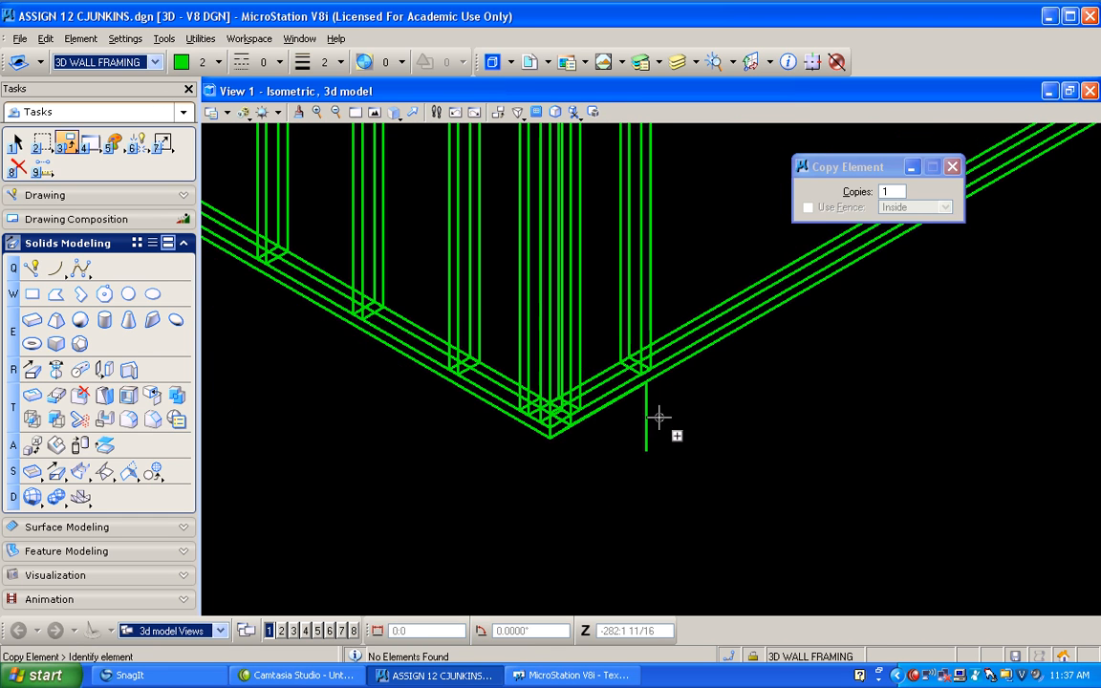
{"action": "scroll", "coordinate": [656, 423], "scroll_direction": "down", "scroll_amount": 1}
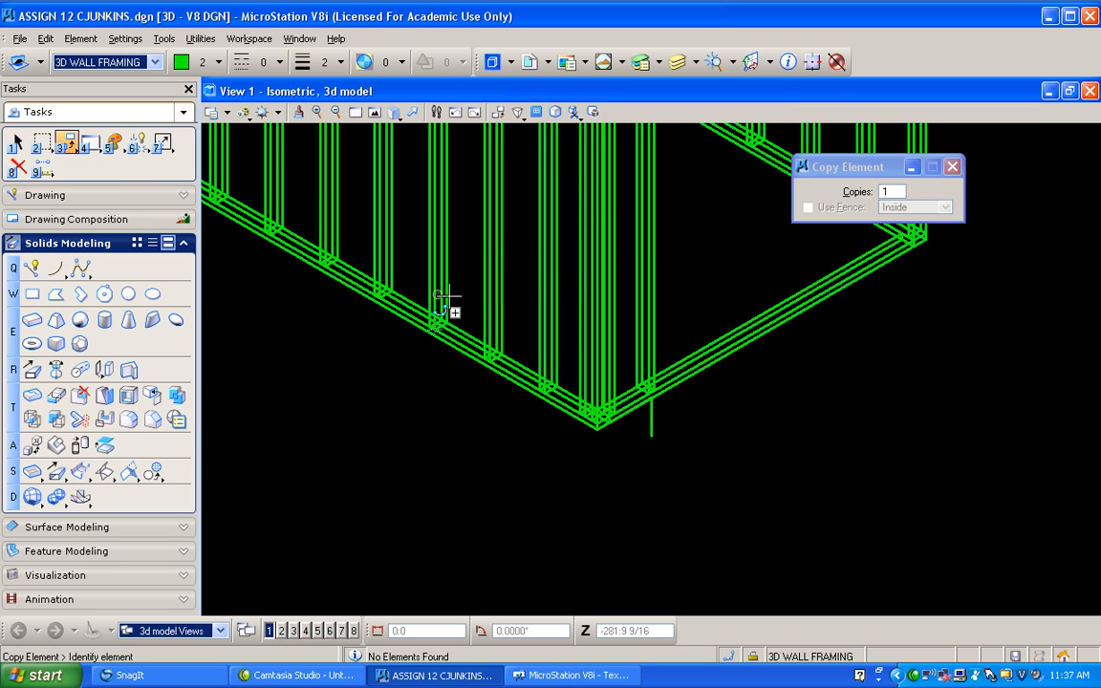
{"action": "left_click", "coordinate": [65, 143]}
{"action": "left_click", "coordinate": [71, 153]}
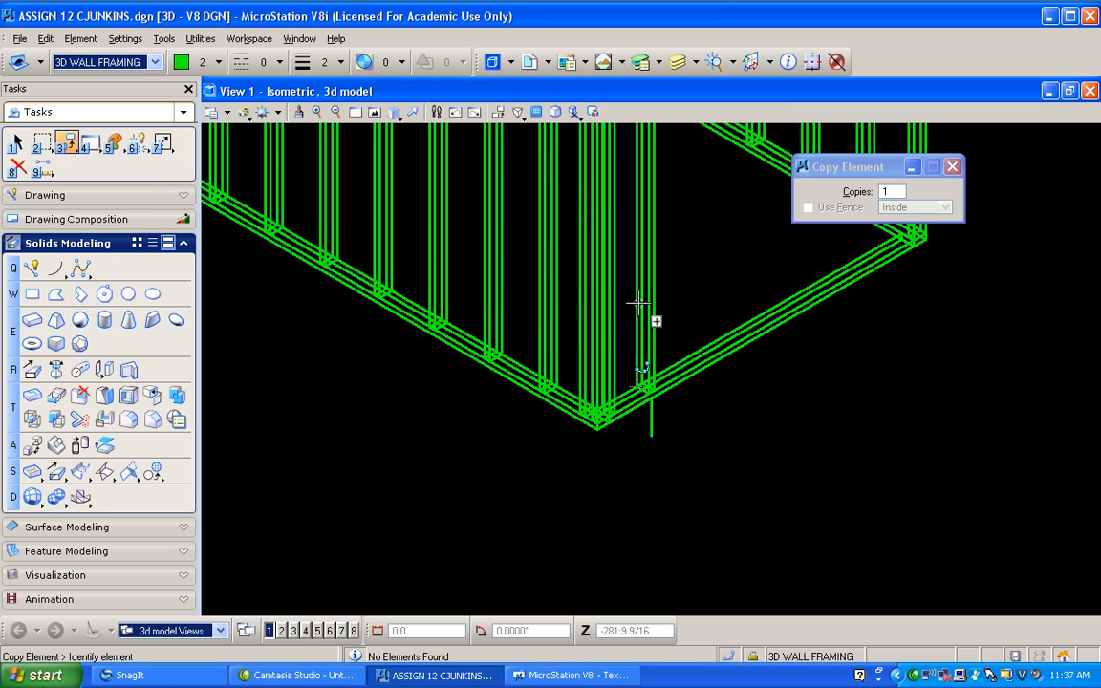
{"action": "left_click", "coordinate": [654, 314]}
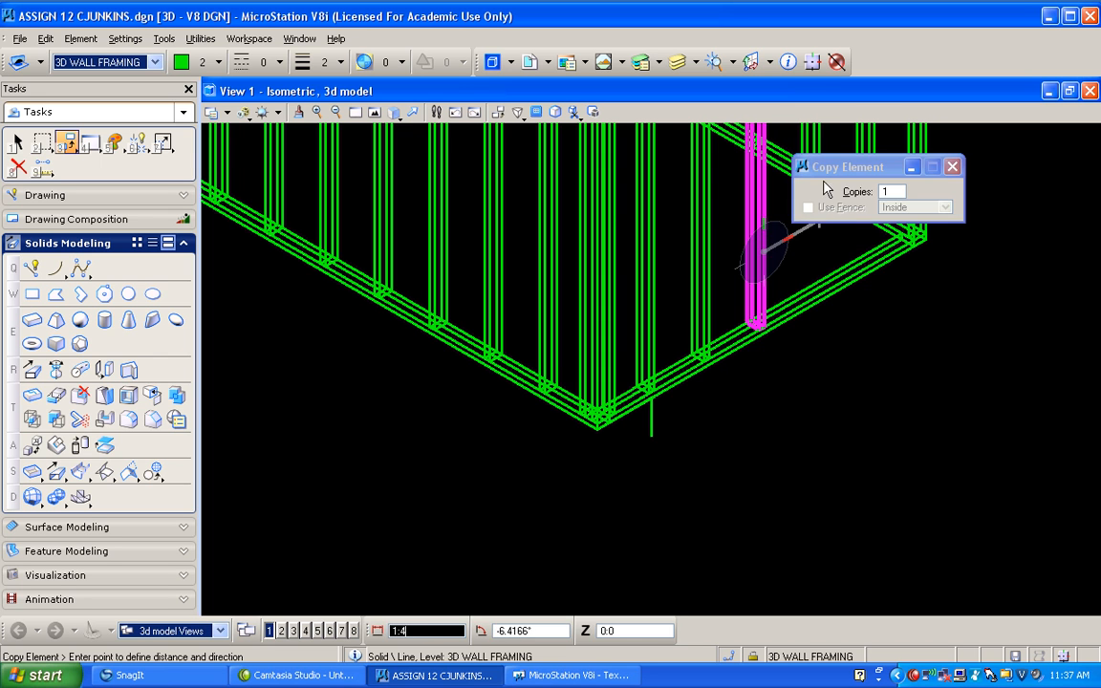
{"action": "left_click_drag", "start_coordinate": [894, 167], "coordinate": [1033, 165]}
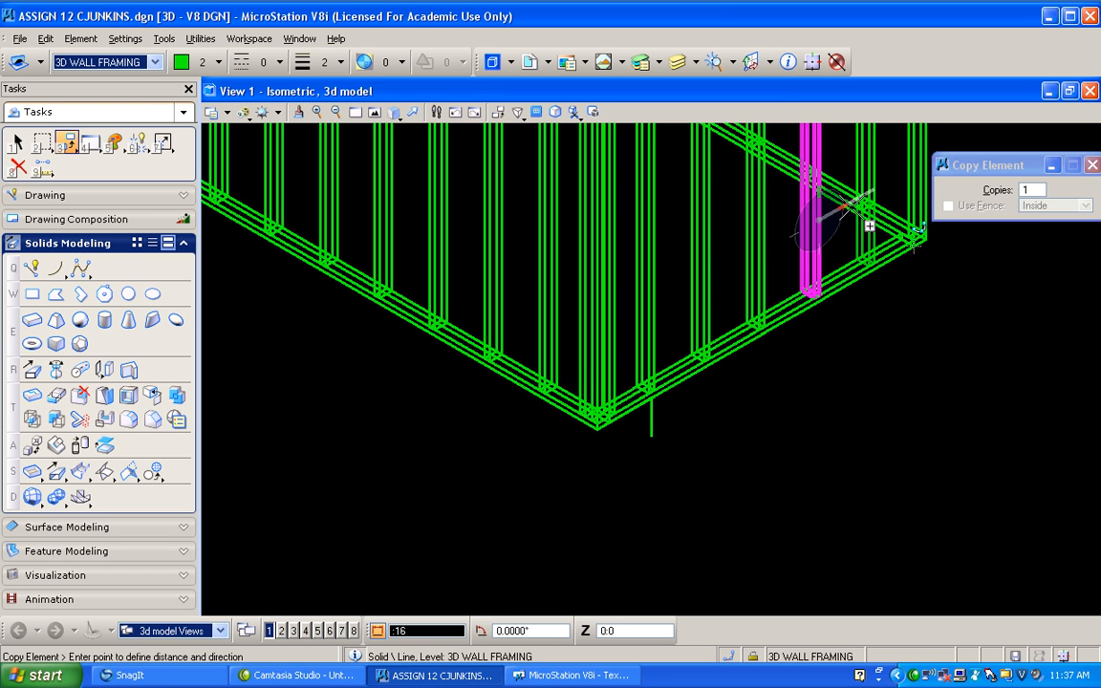
{"action": "left_click", "coordinate": [843, 213]}
{"action": "right_click", "coordinate": [836, 217]}
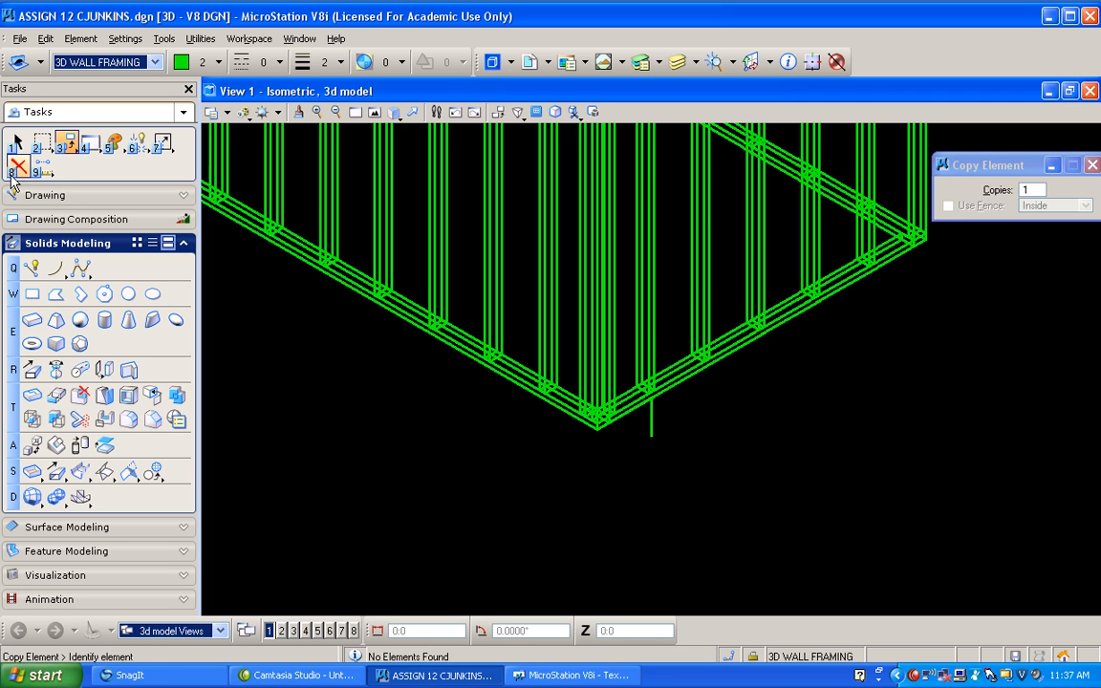
{"action": "left_click", "coordinate": [17, 169]}
{"action": "left_click", "coordinate": [651, 433]}
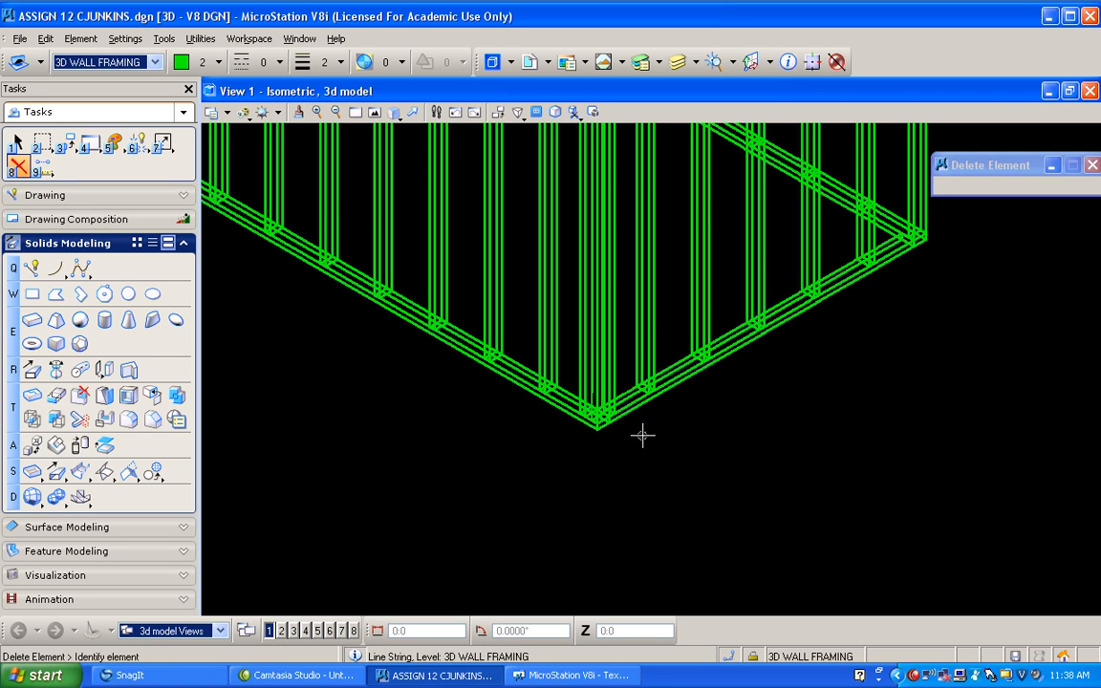
- Check the framing in the right view and switch to the front view, focused on the tops of the end-wall studs
{"action": "left_click", "coordinate": [395, 114]}
{"action": "left_click", "coordinate": [416, 188]}
{"action": "left_click", "coordinate": [413, 113]}
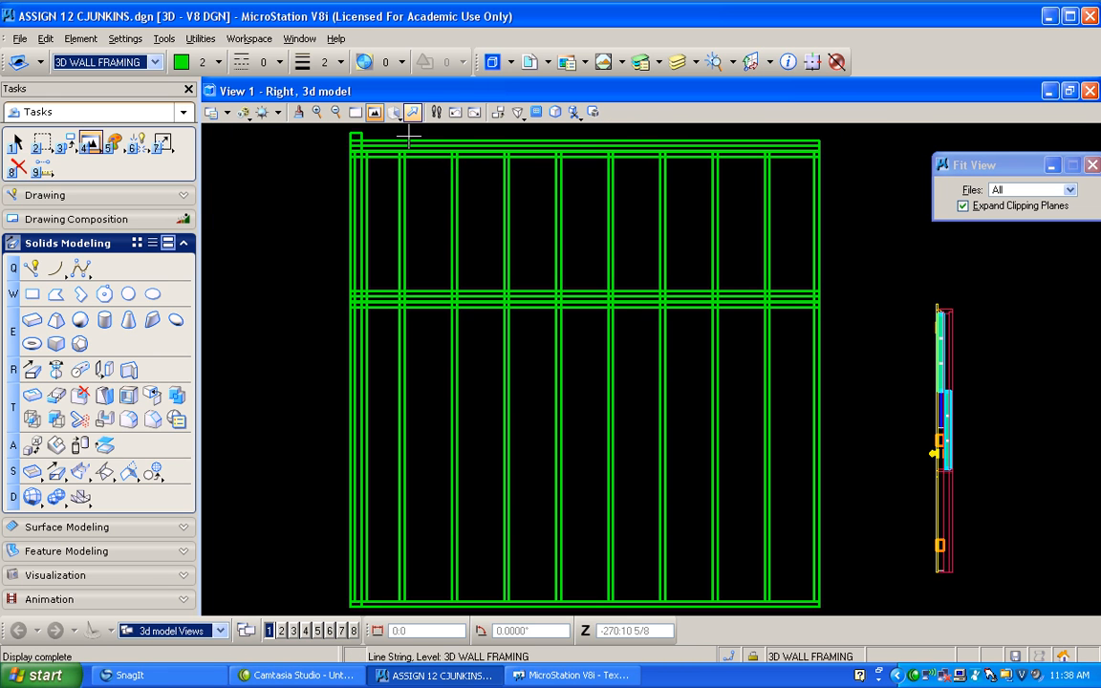
{"action": "left_click", "coordinate": [394, 114]}
{"action": "left_click", "coordinate": [421, 171]}
{"action": "scroll", "coordinate": [538, 215], "scroll_direction": "down", "scroll_amount": 1}
{"action": "scroll", "coordinate": [764, 173], "scroll_direction": "up", "scroll_amount": 2}
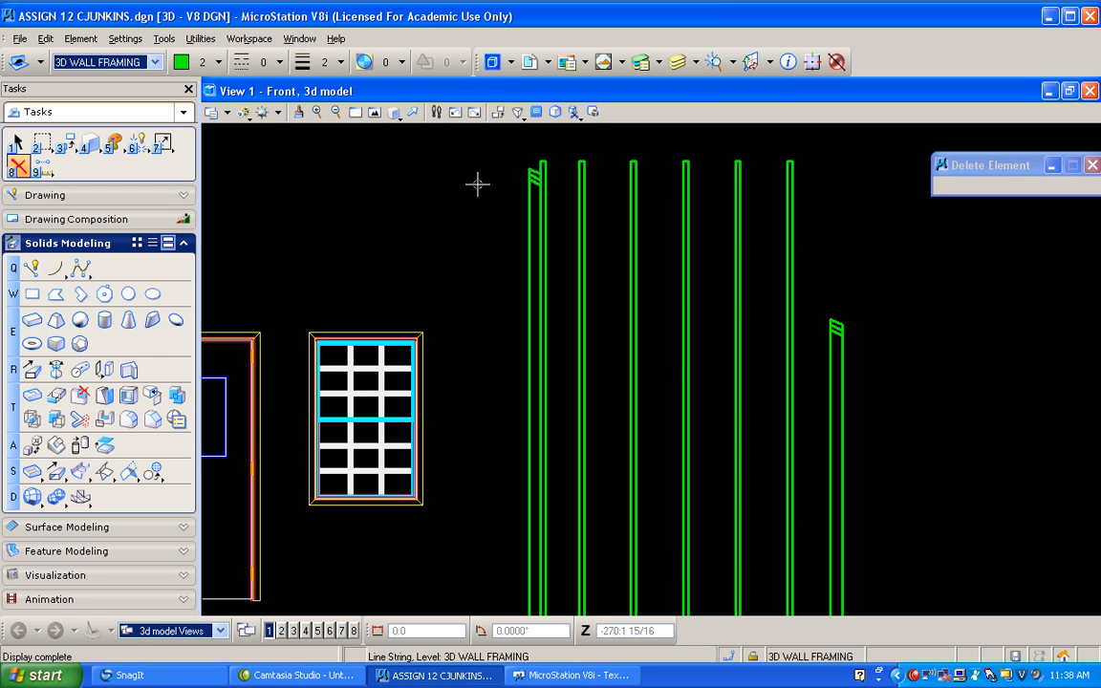
- Turn on the ACS Plane Snap lock for placing a SmartLine in the front view
{"action": "left_click", "coordinate": [31, 268]}
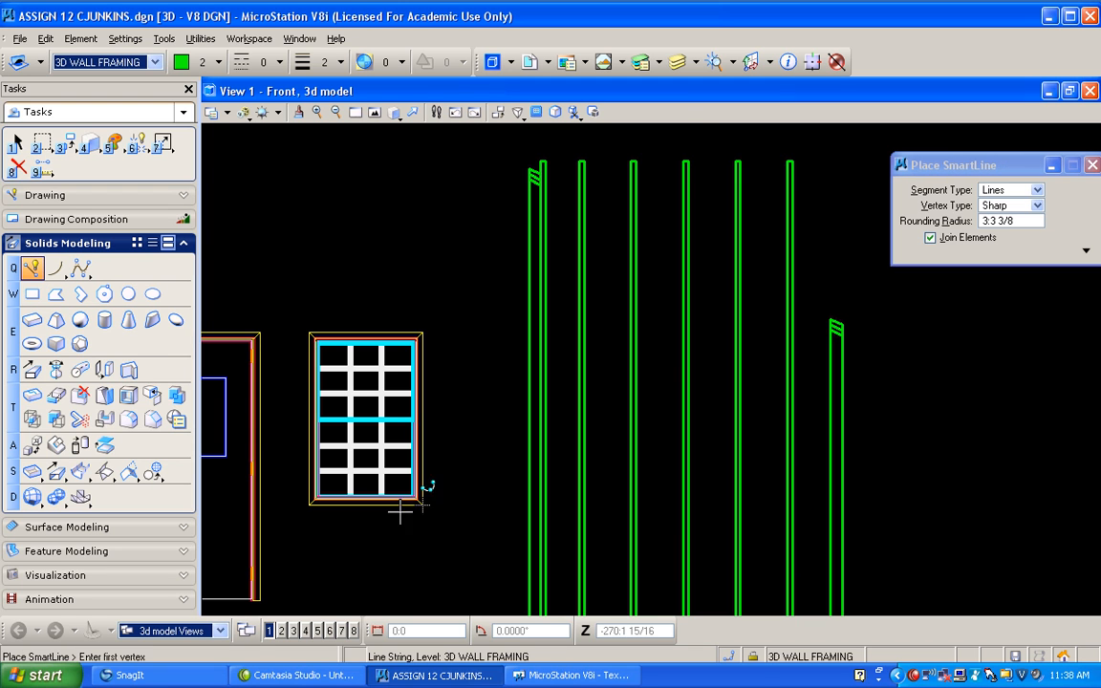
{"action": "left_click", "coordinate": [753, 658]}
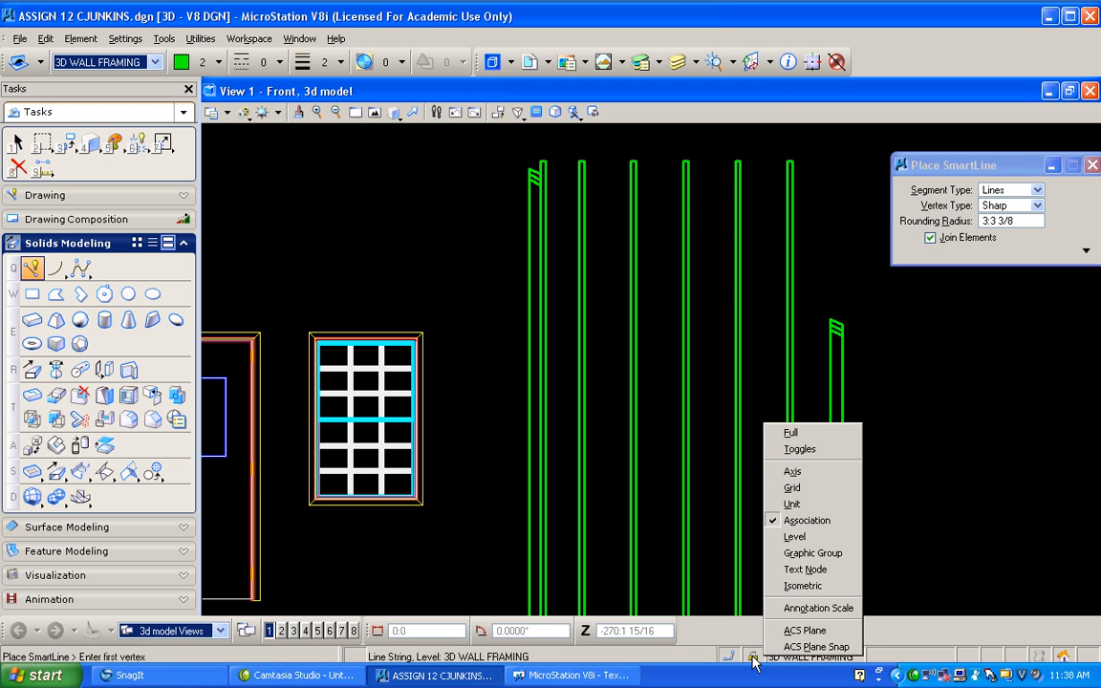
{"action": "left_click", "coordinate": [784, 644]}
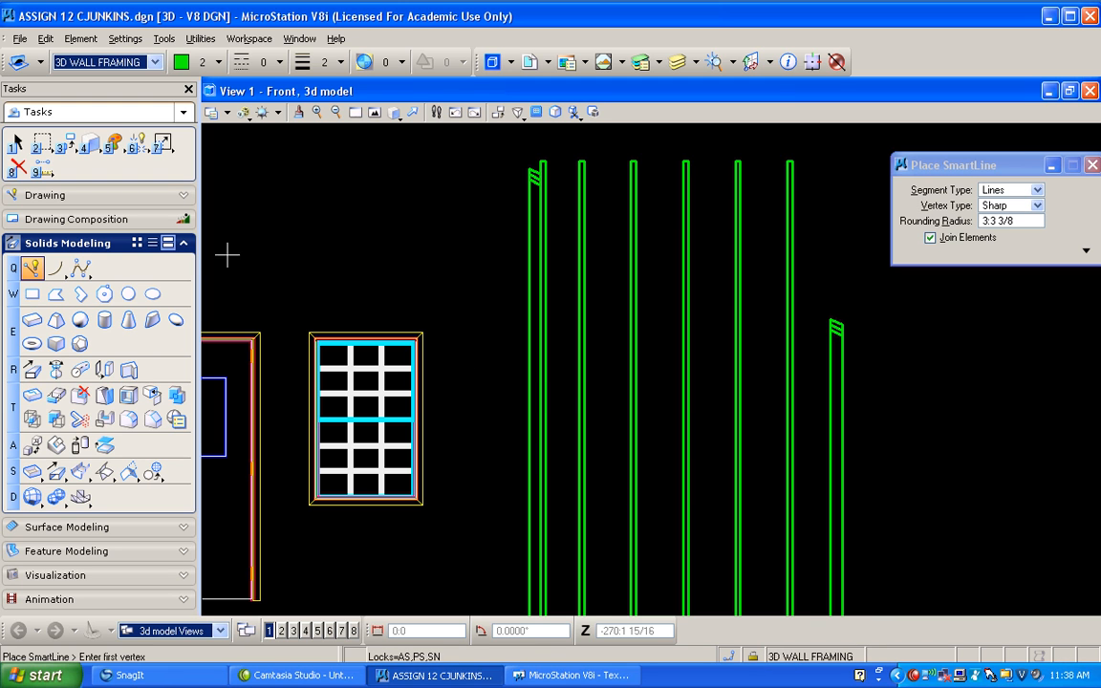
- Draw a closed SmartLine profile along the roof slope between the two end-wall top plates, enclosing the stud tops above it
{"action": "left_click", "coordinate": [528, 179]}
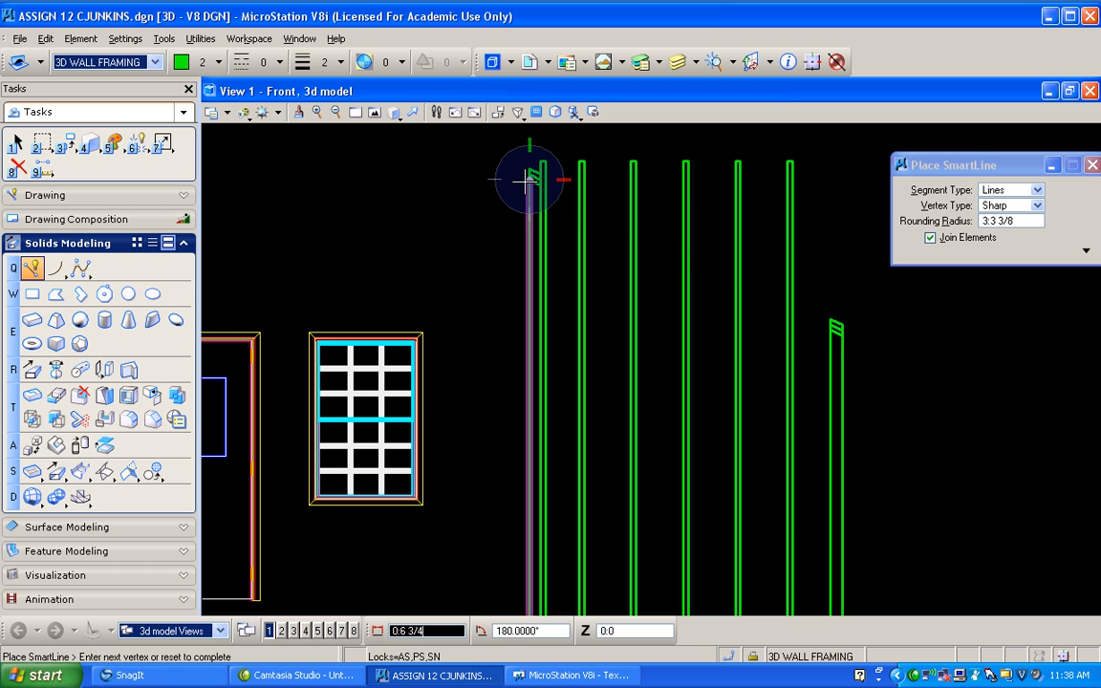
{"action": "left_click", "coordinate": [838, 331]}
{"action": "left_click", "coordinate": [919, 350]}
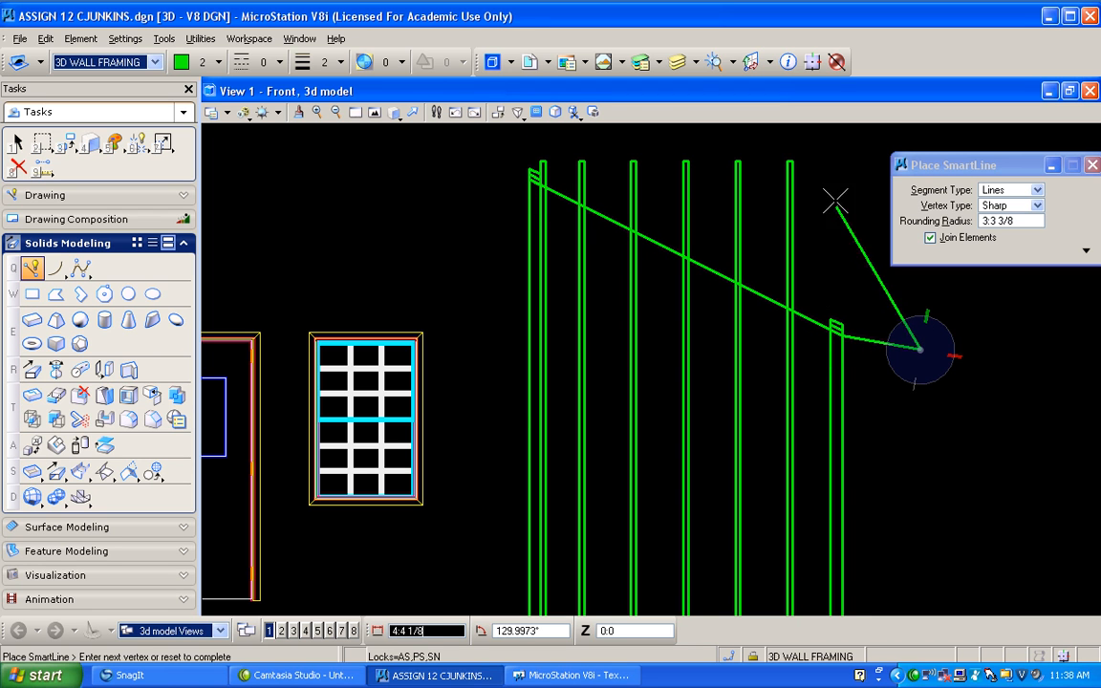
{"action": "left_click", "coordinate": [848, 137]}
{"action": "left_click", "coordinate": [447, 135]}
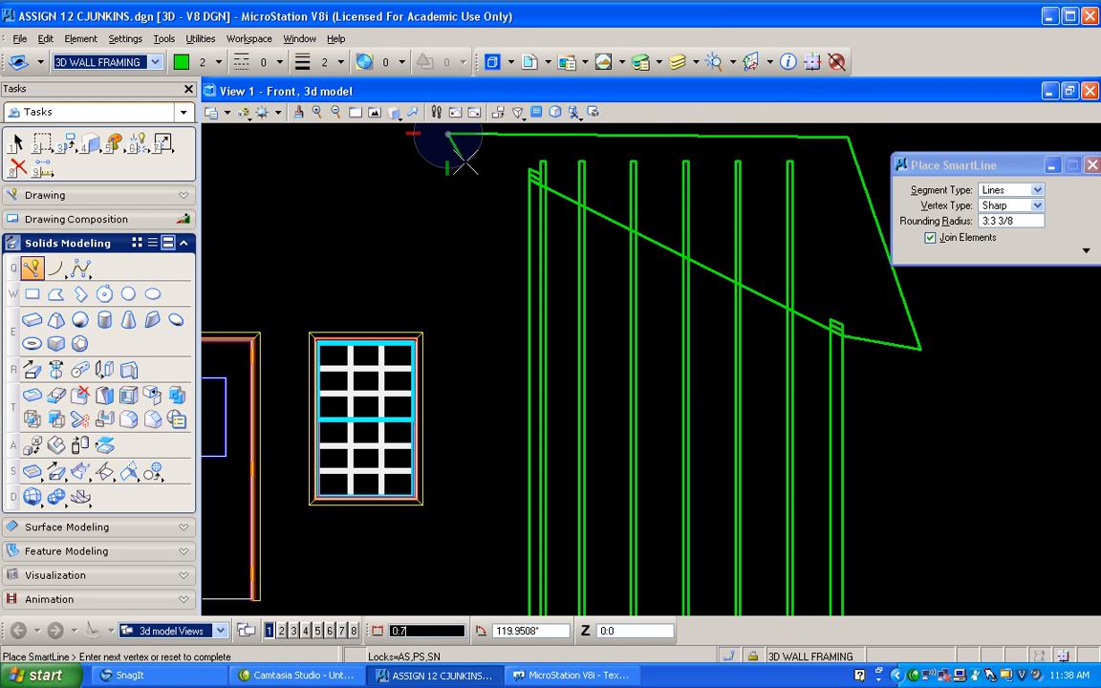
{"action": "left_click", "coordinate": [529, 179]}
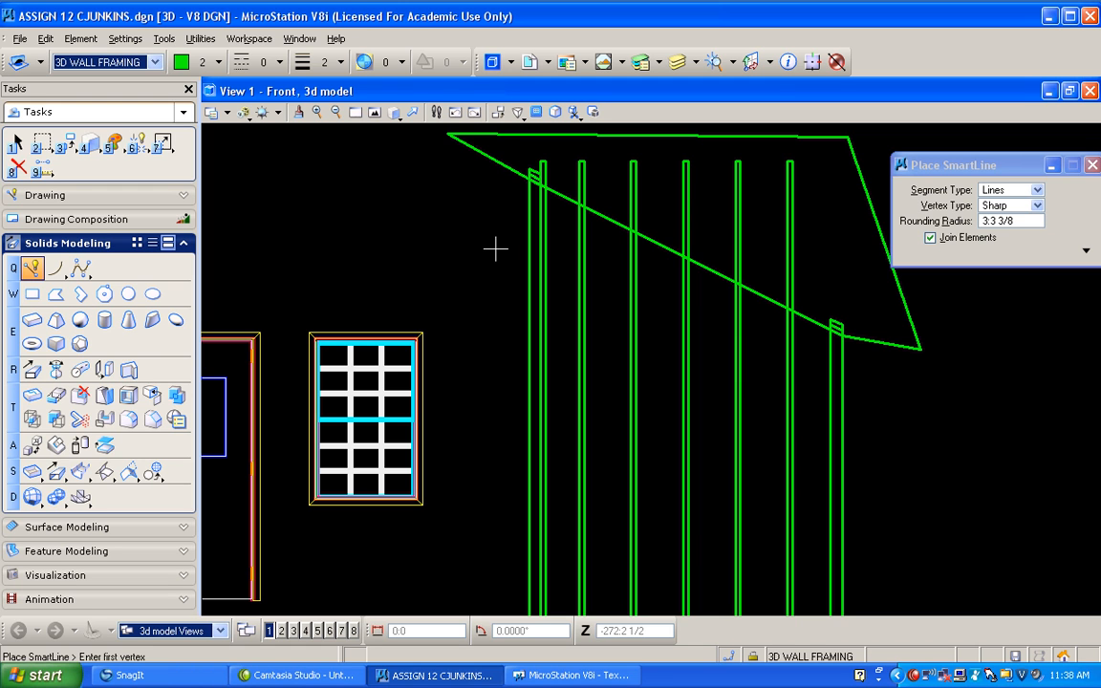
- Cut the three end-wall studs nearest the taller wall to the slope profile using Cut Solids by Curves
{"action": "left_click", "coordinate": [104, 419]}
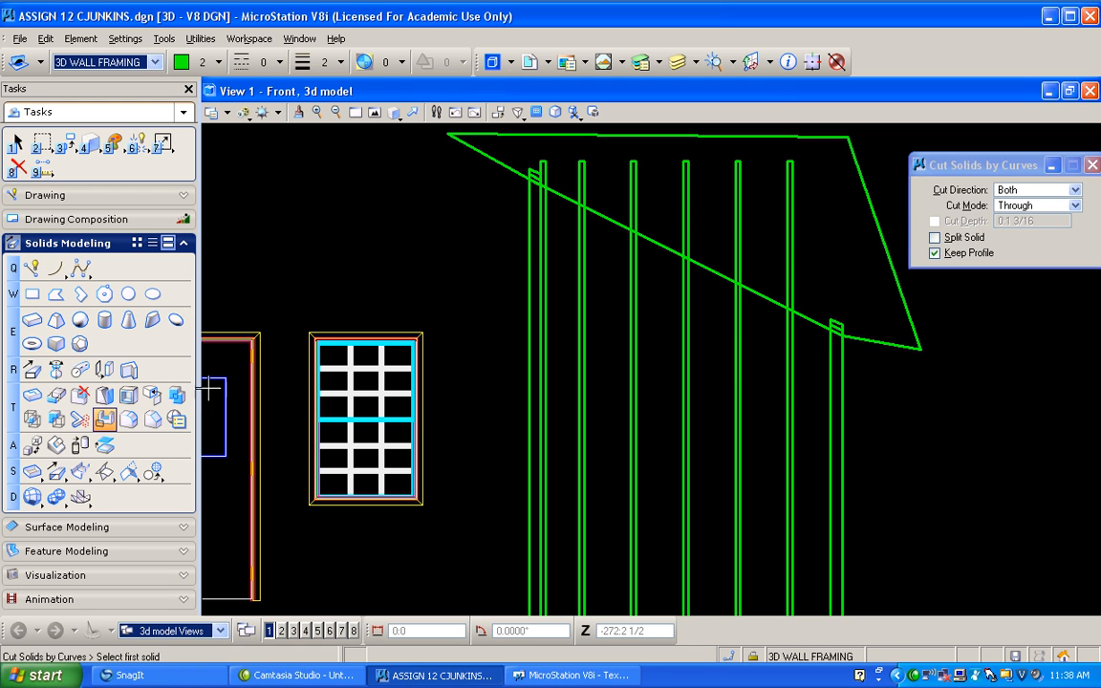
{"action": "left_click", "coordinate": [543, 170]}
{"action": "left_click", "coordinate": [560, 143]}
{"action": "left_click", "coordinate": [562, 150]}
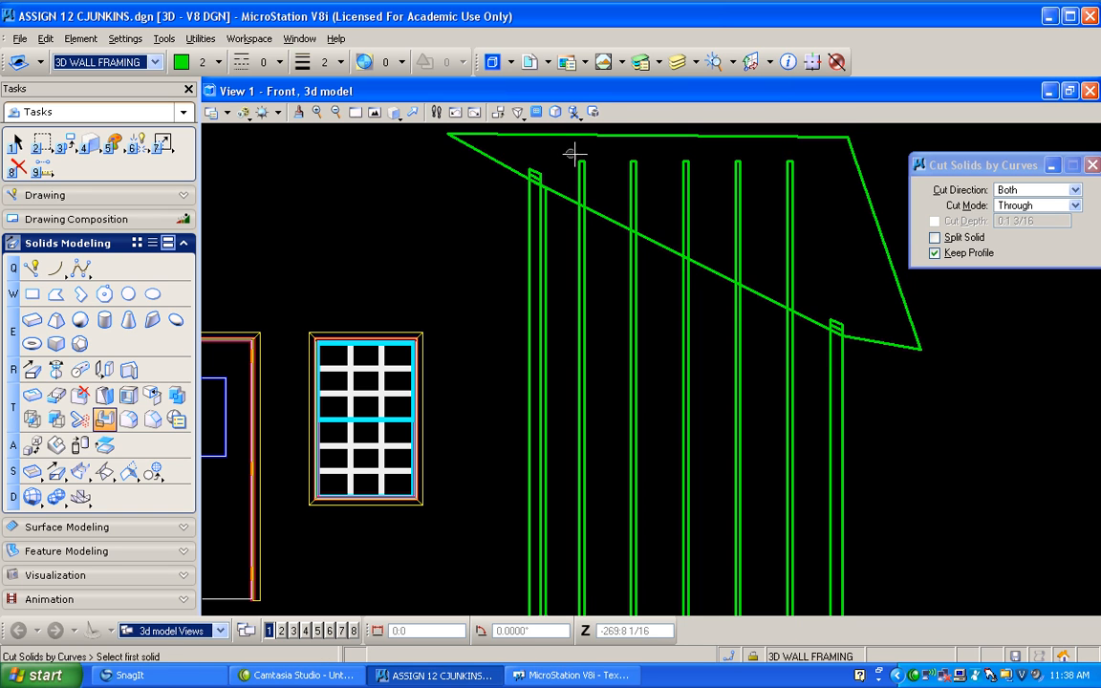
{"action": "left_click", "coordinate": [579, 161]}
{"action": "left_click", "coordinate": [595, 162]}
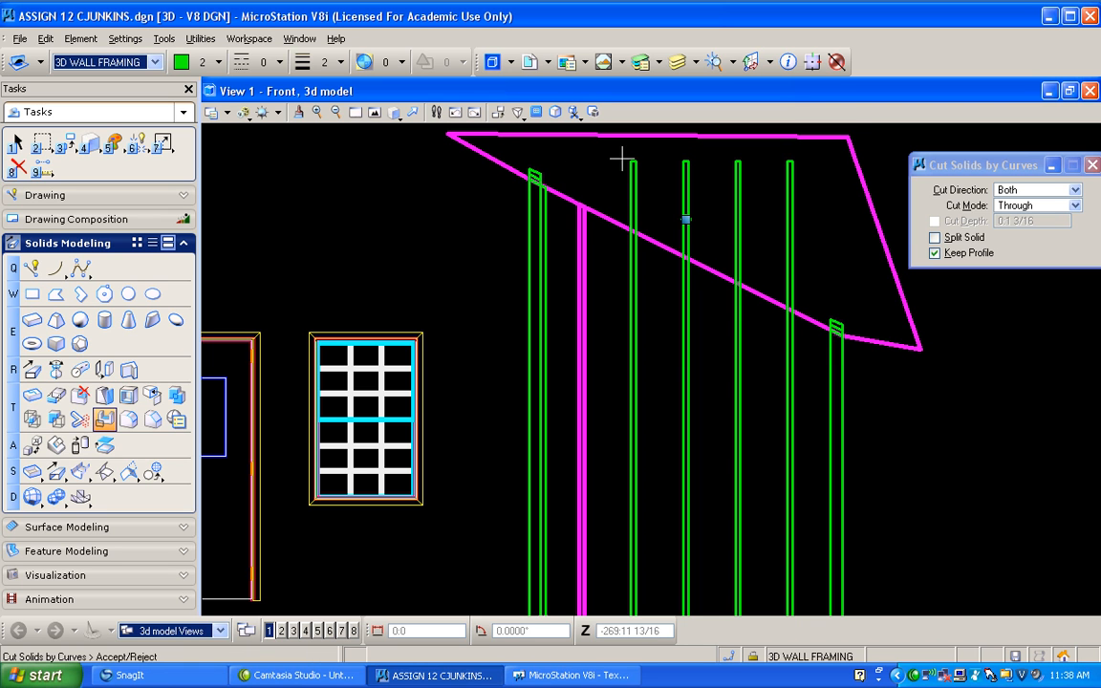
{"action": "left_click", "coordinate": [619, 153]}
{"action": "left_click", "coordinate": [634, 167]}
{"action": "left_click", "coordinate": [632, 133]}
{"action": "left_click", "coordinate": [656, 166]}
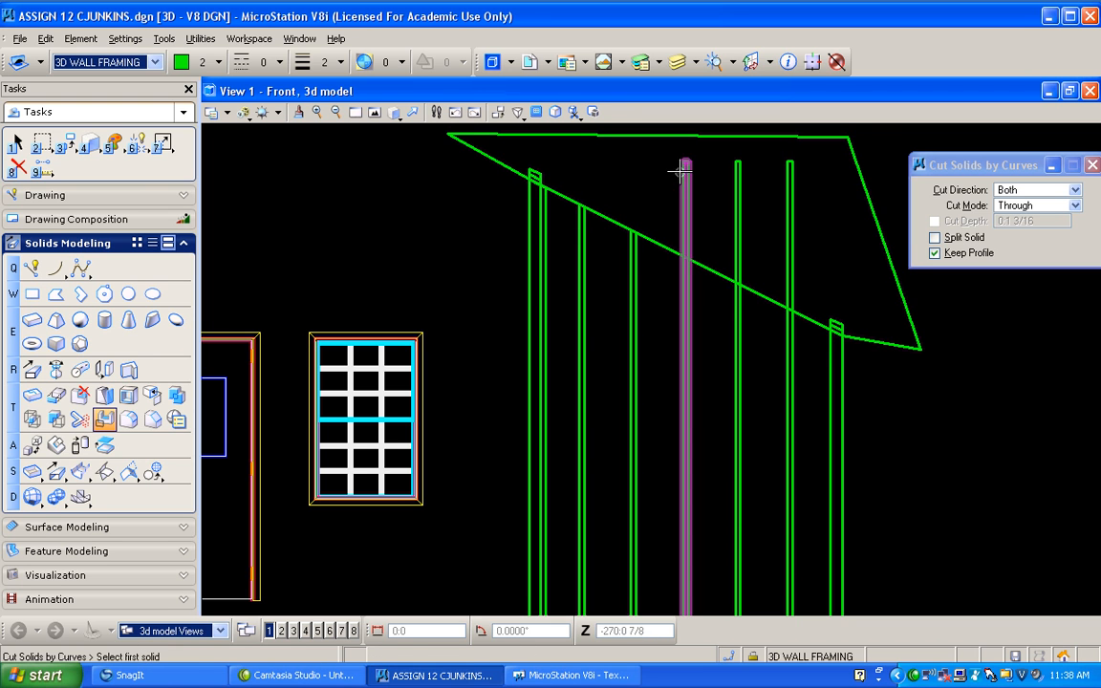
- Cut the remaining three end-wall studs toward the lower wall with the same slope profile
{"action": "left_click", "coordinate": [686, 167]}
{"action": "left_click", "coordinate": [698, 137]}
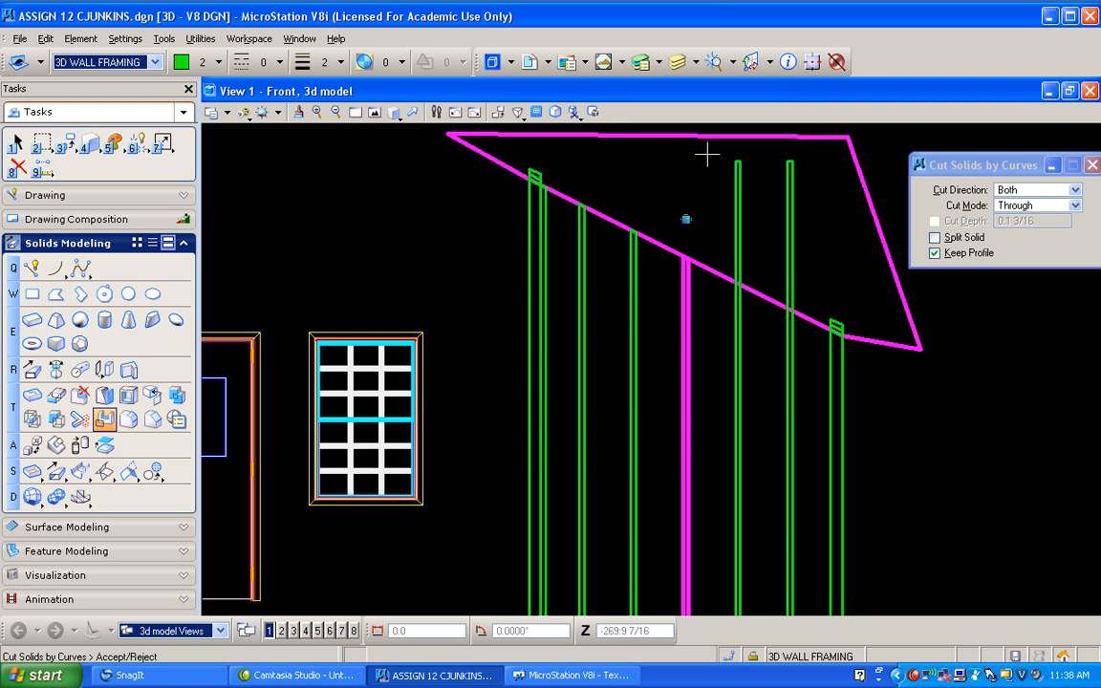
{"action": "left_click", "coordinate": [708, 153]}
{"action": "left_click", "coordinate": [737, 145]}
{"action": "left_click", "coordinate": [709, 138]}
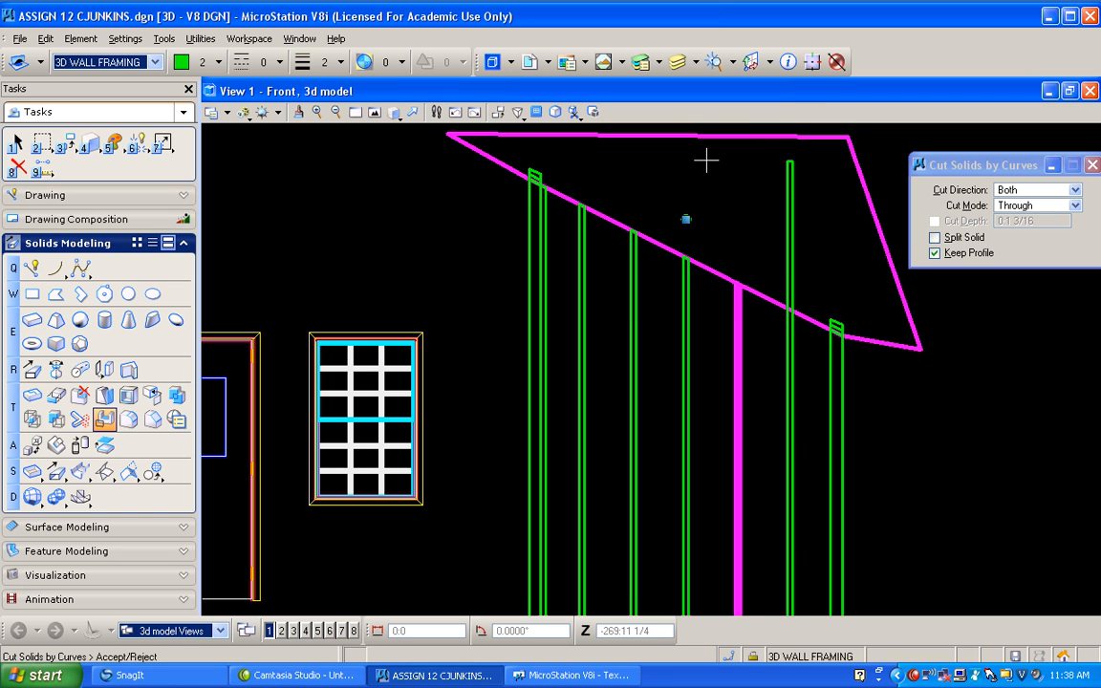
{"action": "left_click", "coordinate": [710, 158]}
{"action": "left_click", "coordinate": [789, 161]}
{"action": "left_click", "coordinate": [772, 137]}
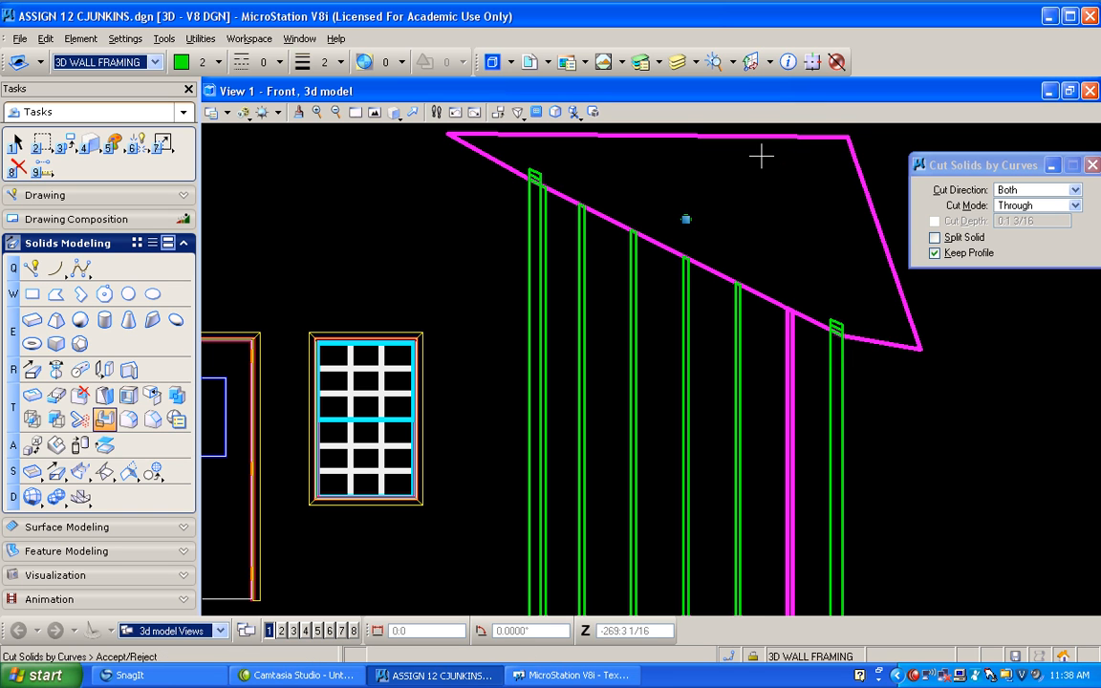
{"action": "left_click", "coordinate": [709, 142]}
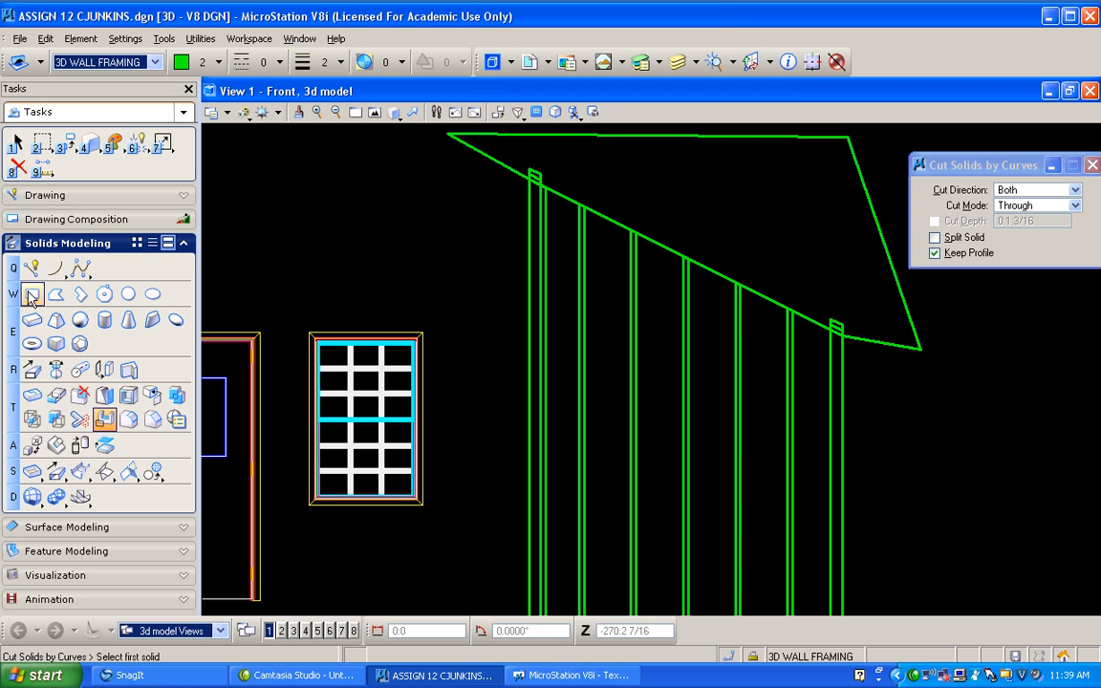
- Delete the closed slope profile used for cutting the studs
{"action": "left_click", "coordinate": [18, 166]}
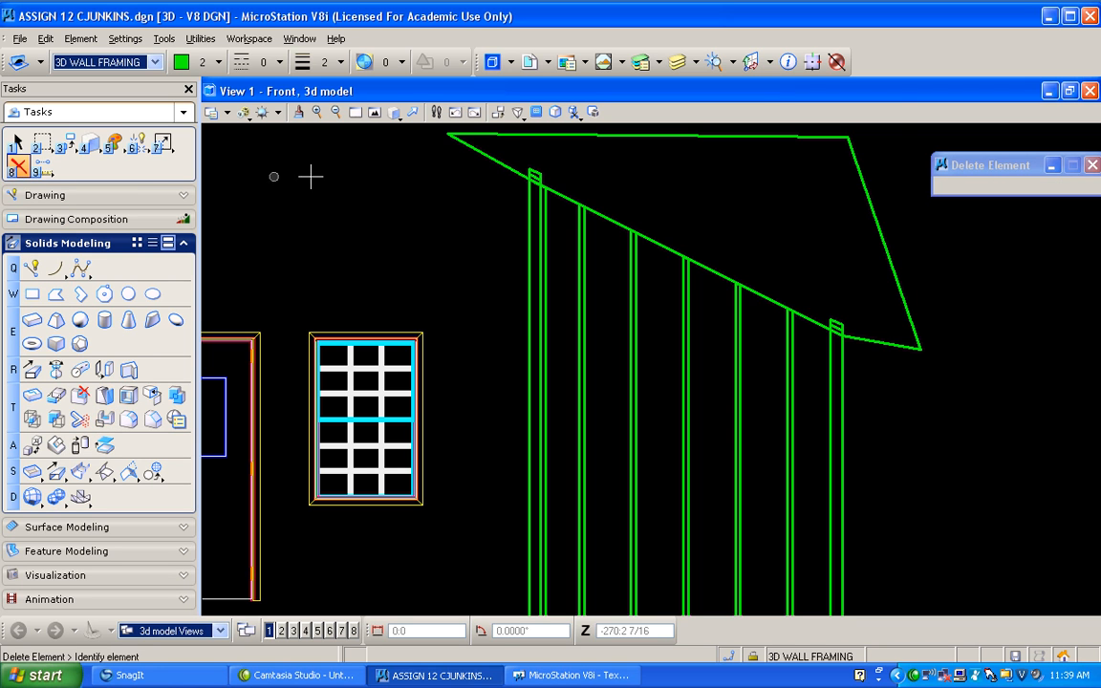
{"action": "left_click", "coordinate": [501, 161]}
{"action": "left_click", "coordinate": [393, 211]}
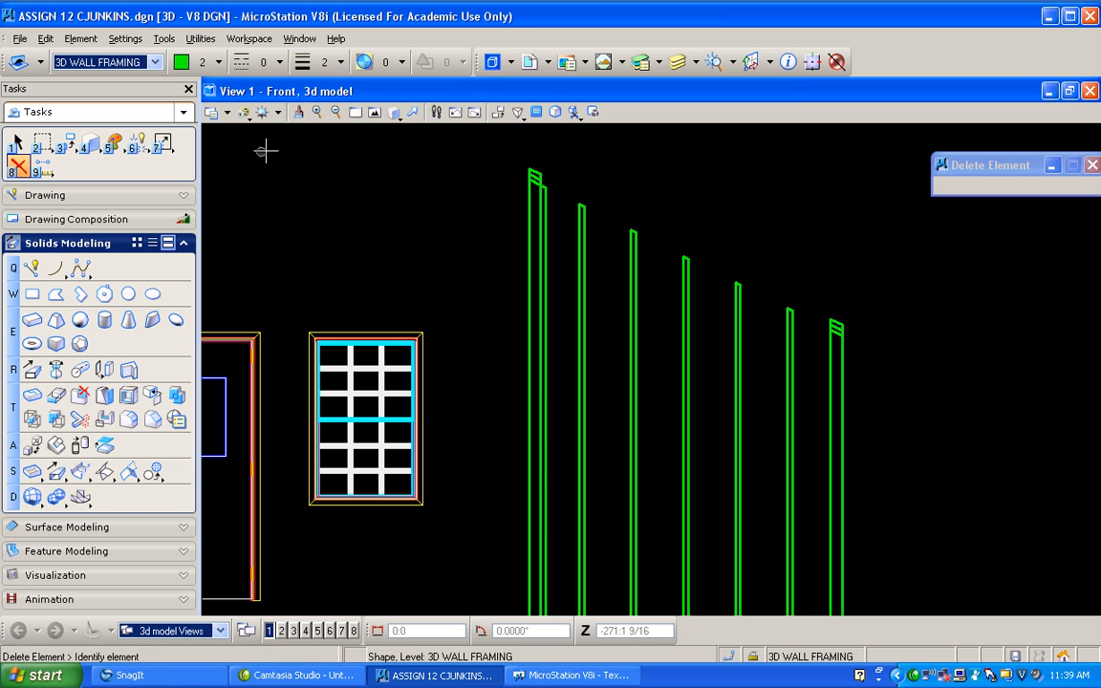
- Switch to the isometric view at the end-wall corner and turn off the ACS Plane Snap lock for placing a SmartLine
{"action": "left_click", "coordinate": [395, 113]}
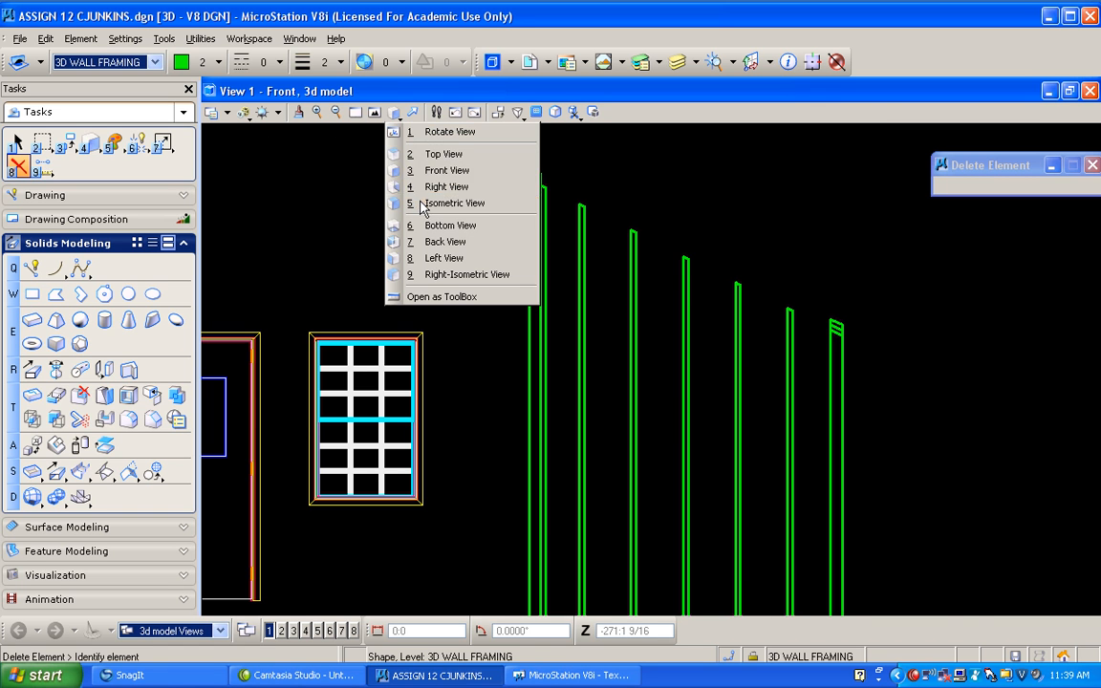
{"action": "left_click", "coordinate": [446, 199]}
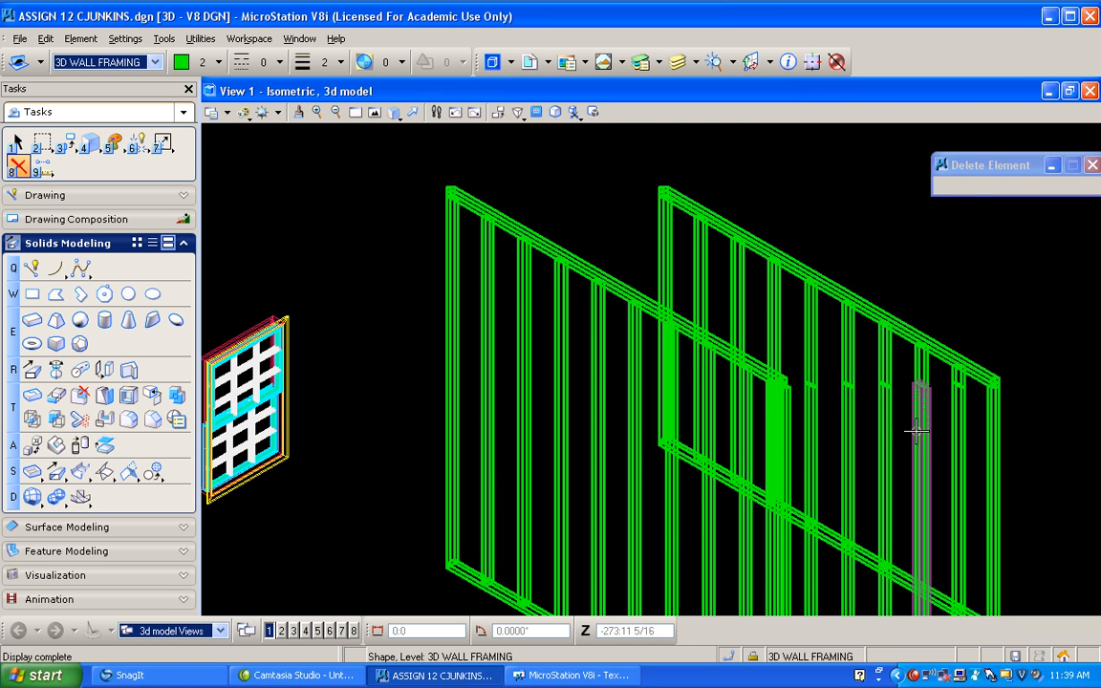
{"action": "scroll", "coordinate": [829, 394], "scroll_direction": "up", "scroll_amount": 3}
{"action": "scroll", "coordinate": [749, 374], "scroll_direction": "up", "scroll_amount": 2}
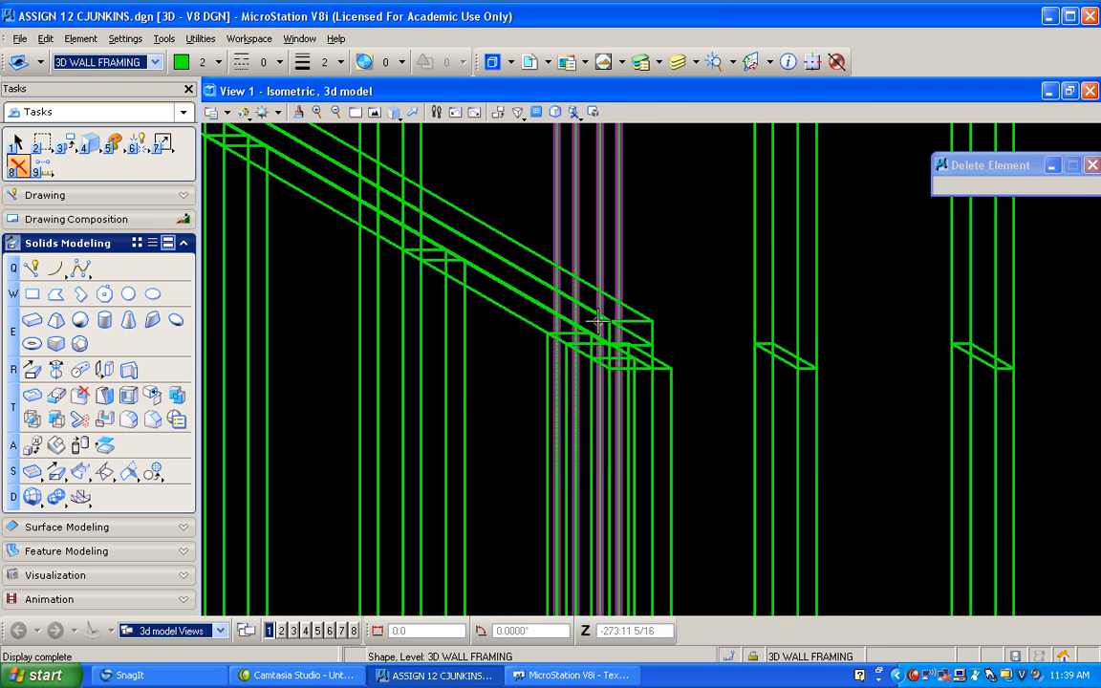
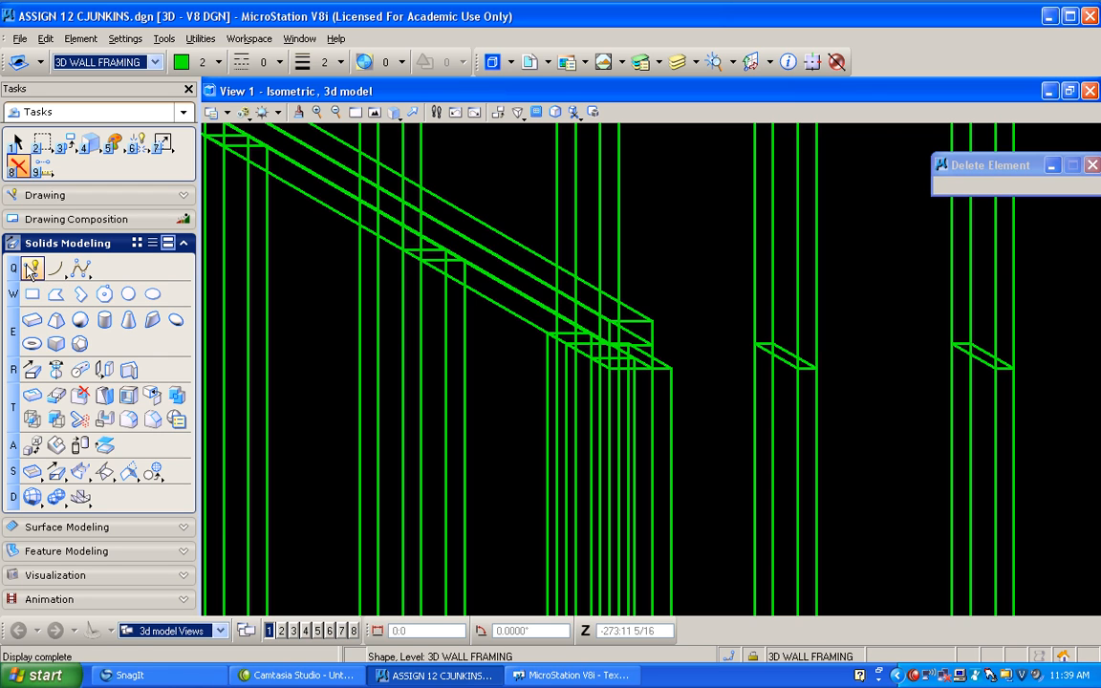
{"action": "left_click", "coordinate": [30, 270]}
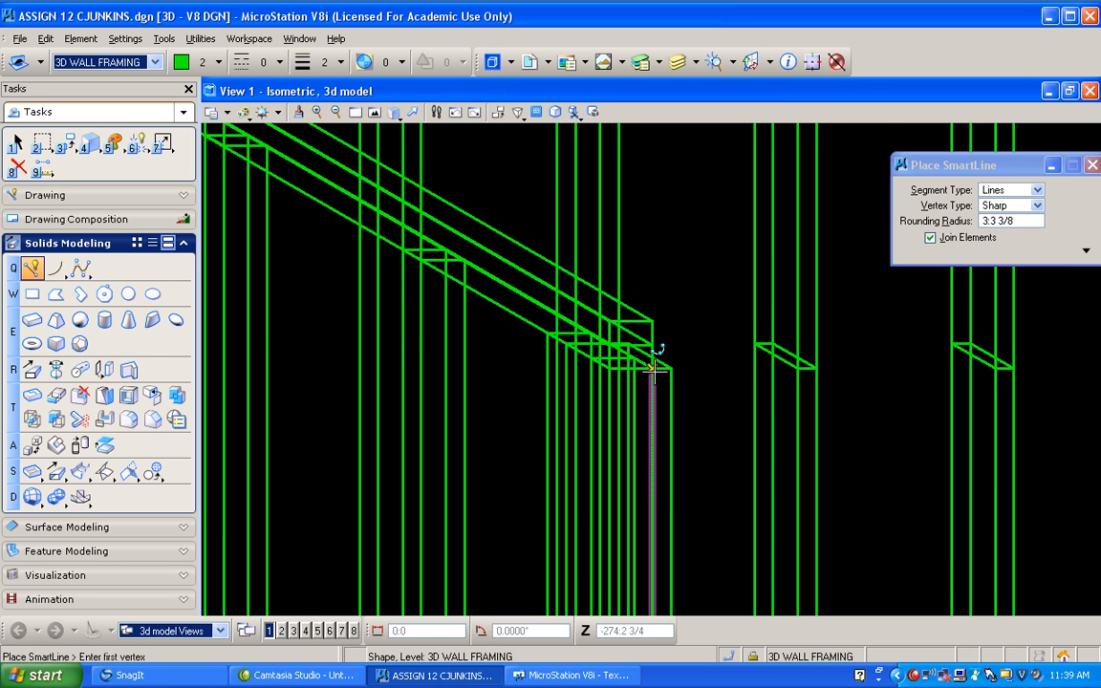
{"action": "left_click", "coordinate": [754, 658]}
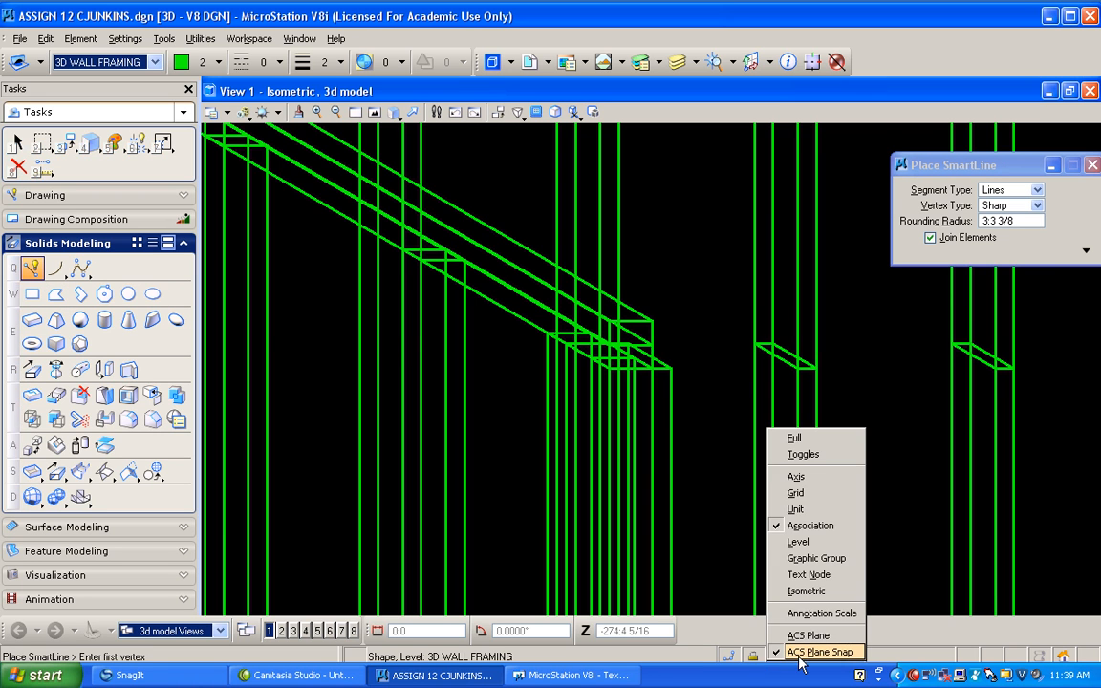
{"action": "left_click", "coordinate": [801, 652]}
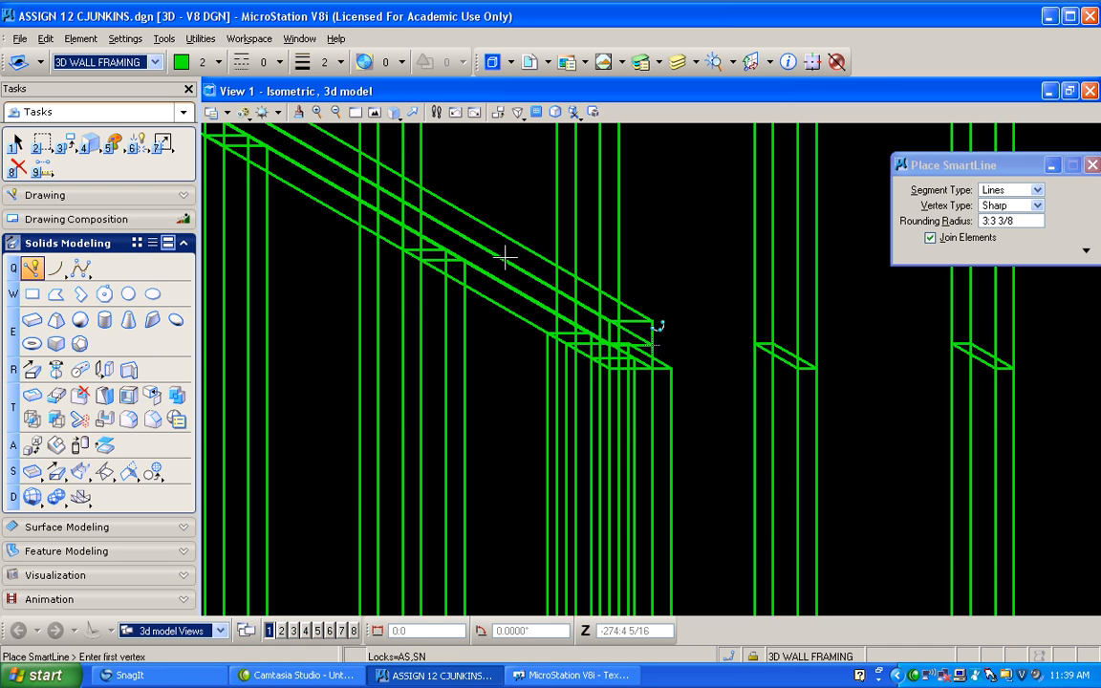
- Check the end-wall corner in the top view and return to the isometric view
{"action": "left_click", "coordinate": [393, 111]}
{"action": "left_click", "coordinate": [440, 150]}
{"action": "left_click", "coordinate": [414, 179]}
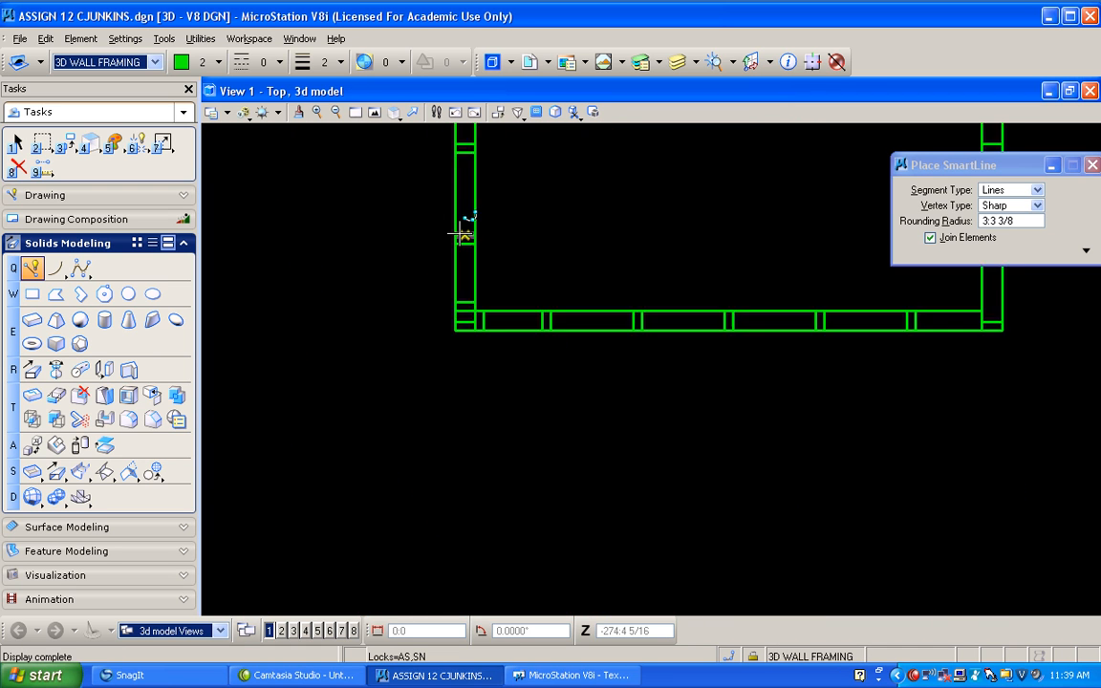
{"action": "left_click", "coordinate": [394, 112]}
{"action": "left_click", "coordinate": [437, 203]}
{"action": "left_click", "coordinate": [455, 241]}
{"action": "scroll", "coordinate": [488, 210], "scroll_direction": "up", "scroll_amount": 2}
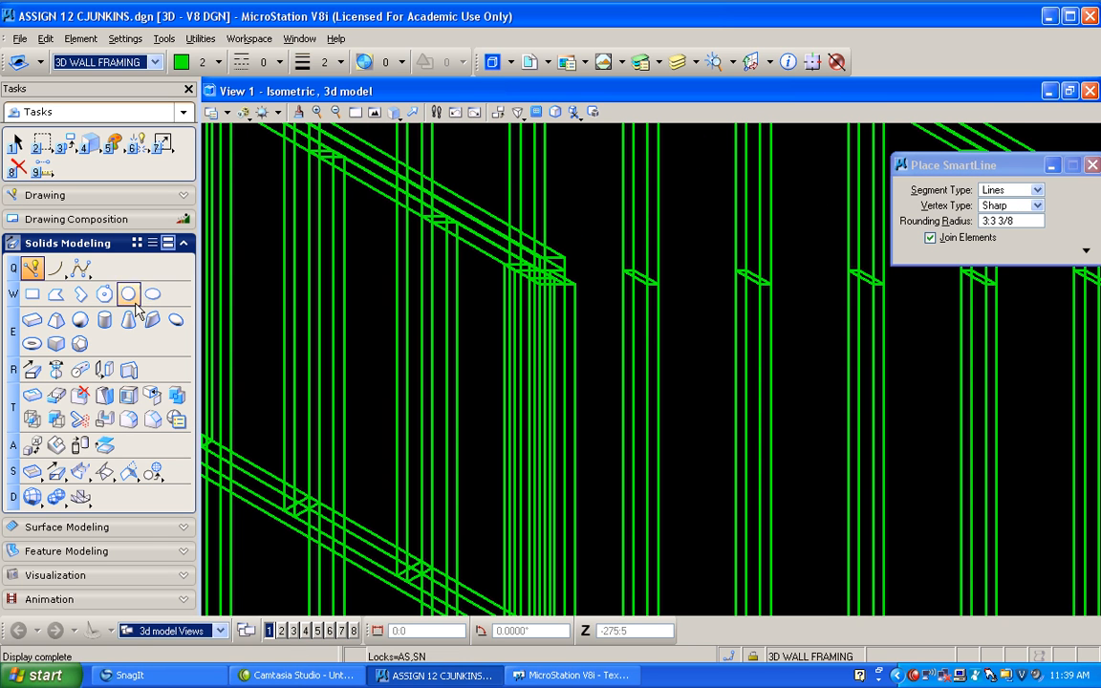
- Draw a SmartLine segment across the stud tops from one end-wall corner to the opposite corner, and undo the misplaced extra vertex
{"action": "left_click", "coordinate": [564, 287]}
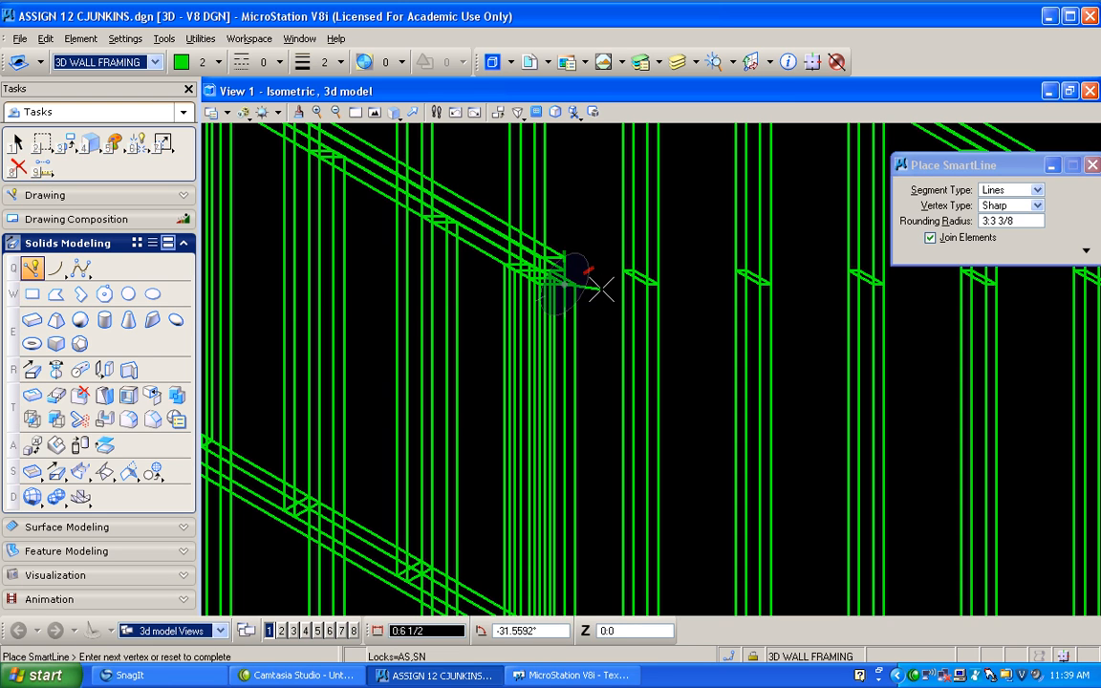
{"action": "scroll", "coordinate": [602, 218], "scroll_direction": "down", "scroll_amount": 3}
{"action": "scroll", "coordinate": [696, 289], "scroll_direction": "up", "scroll_amount": 3}
{"action": "scroll", "coordinate": [808, 291], "scroll_direction": "up", "scroll_amount": 2}
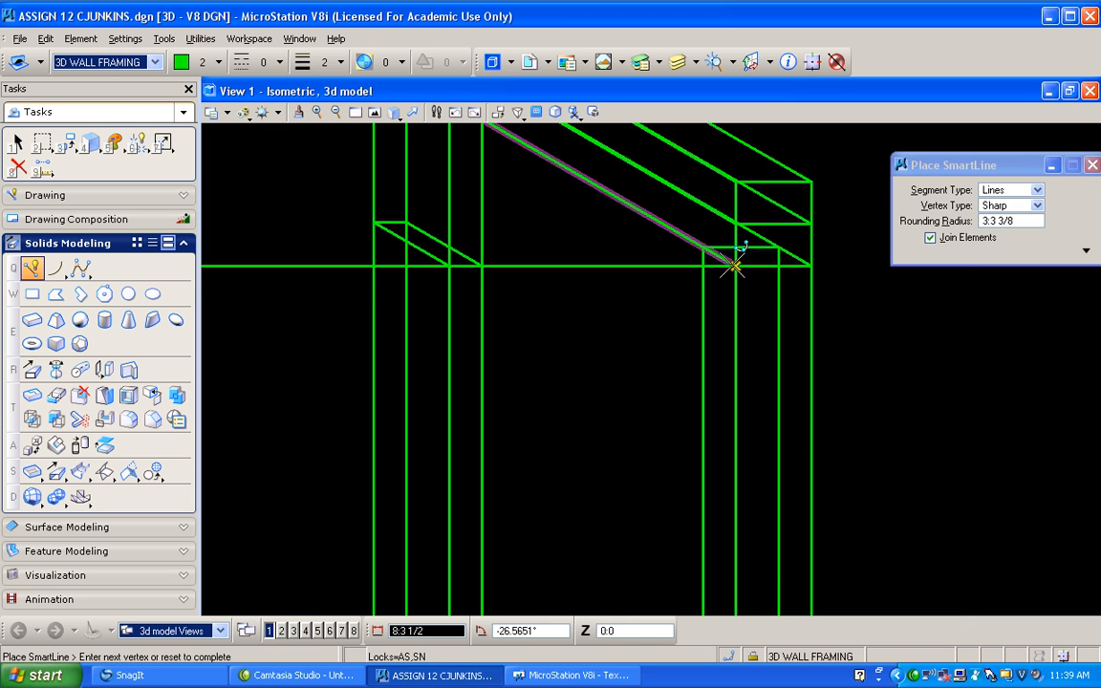
{"action": "left_click", "coordinate": [734, 267]}
{"action": "left_click", "coordinate": [724, 230]}
{"action": "key", "text": "ctrl+z"}
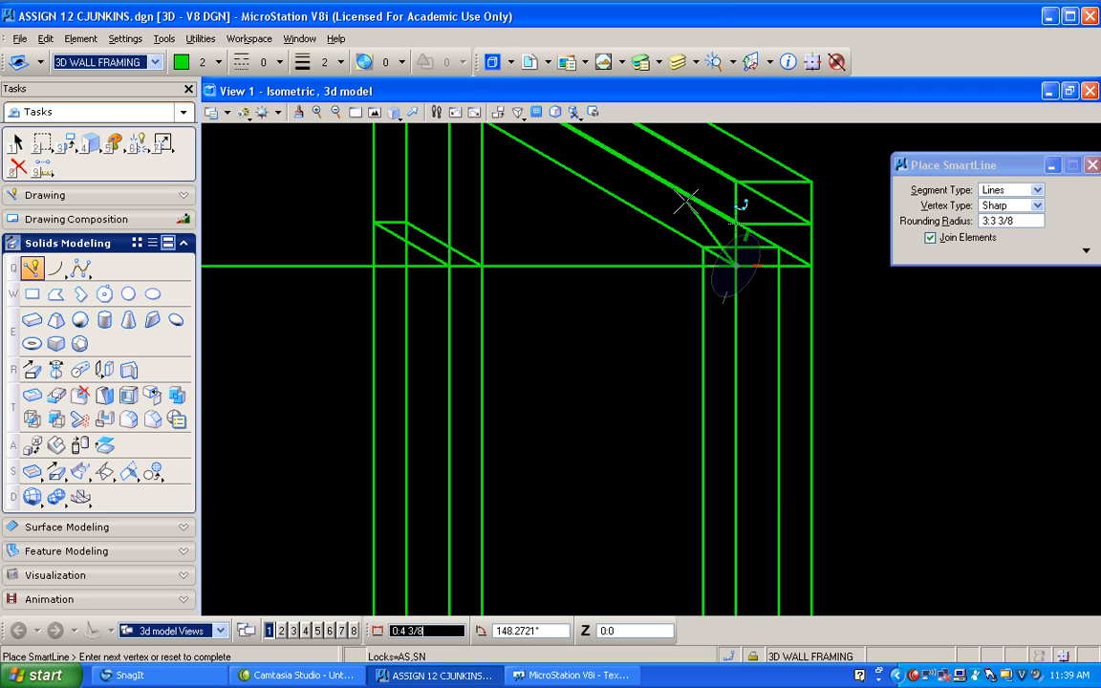
- Add a 1.5-inch vertical segment going up from the far corner of the end wall
{"action": "key", "text": "v"}
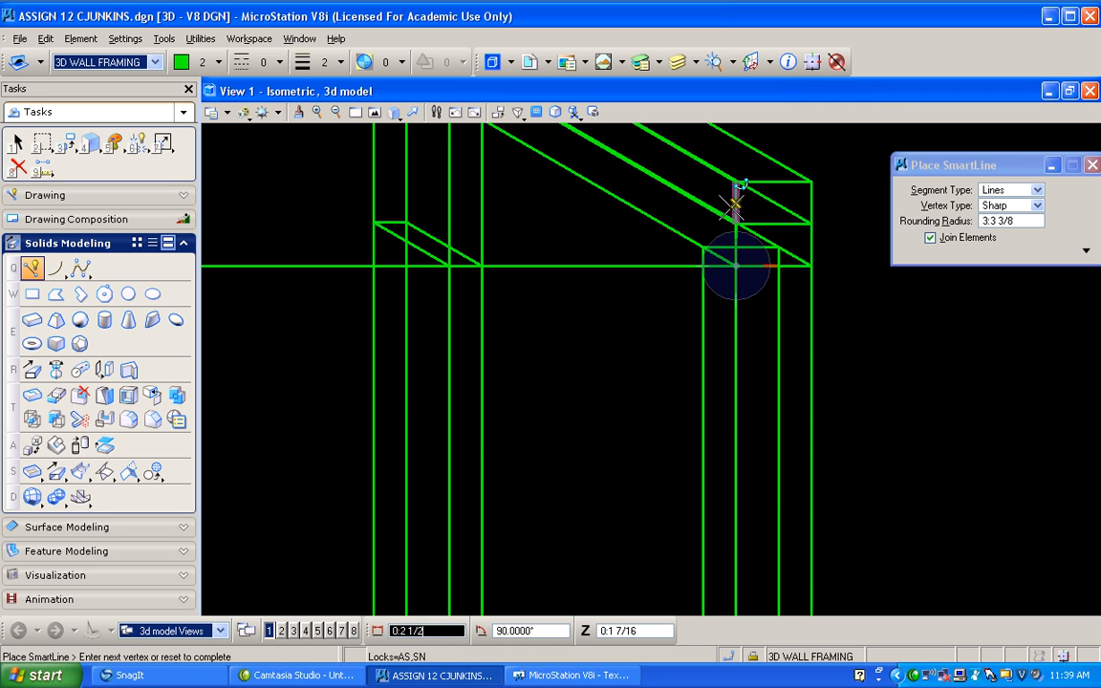
{"action": "key", "text": "s"}
{"action": "key", "text": "f"}
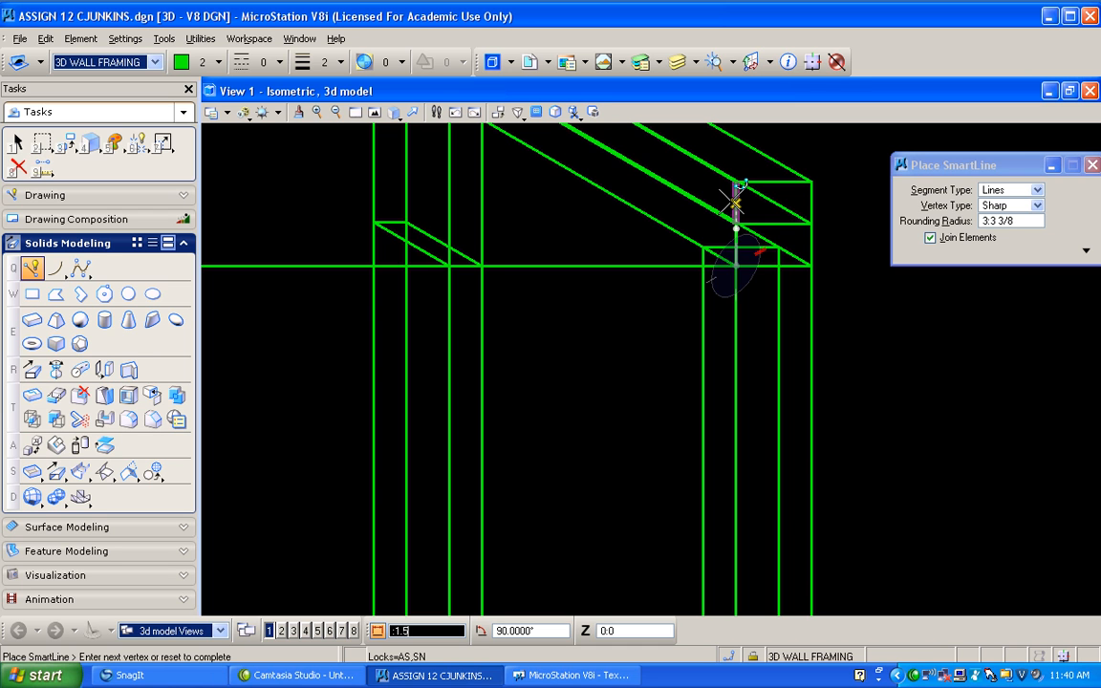
{"action": "left_click", "coordinate": [736, 226]}
- Try to bring the SmartLine back to the near end-wall corner and add a 1.5-inch segment up from it
{"action": "scroll", "coordinate": [576, 187], "scroll_direction": "down", "scroll_amount": 2}
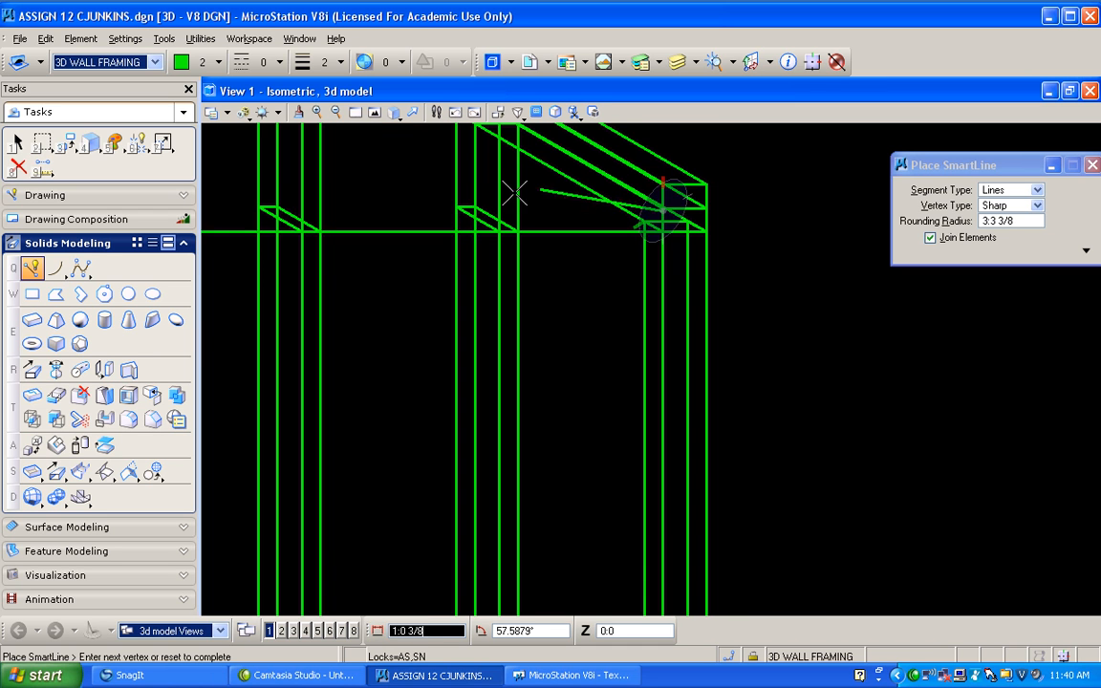
{"action": "scroll", "coordinate": [401, 201], "scroll_direction": "down", "scroll_amount": 3}
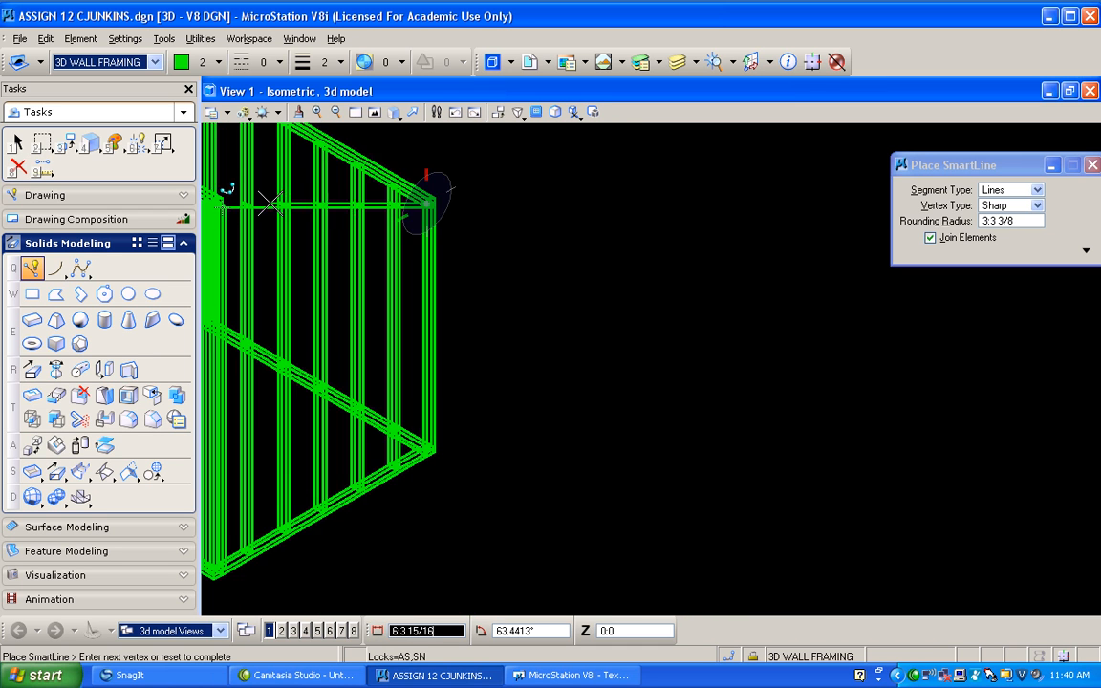
{"action": "scroll", "coordinate": [363, 199], "scroll_direction": "up", "scroll_amount": 5}
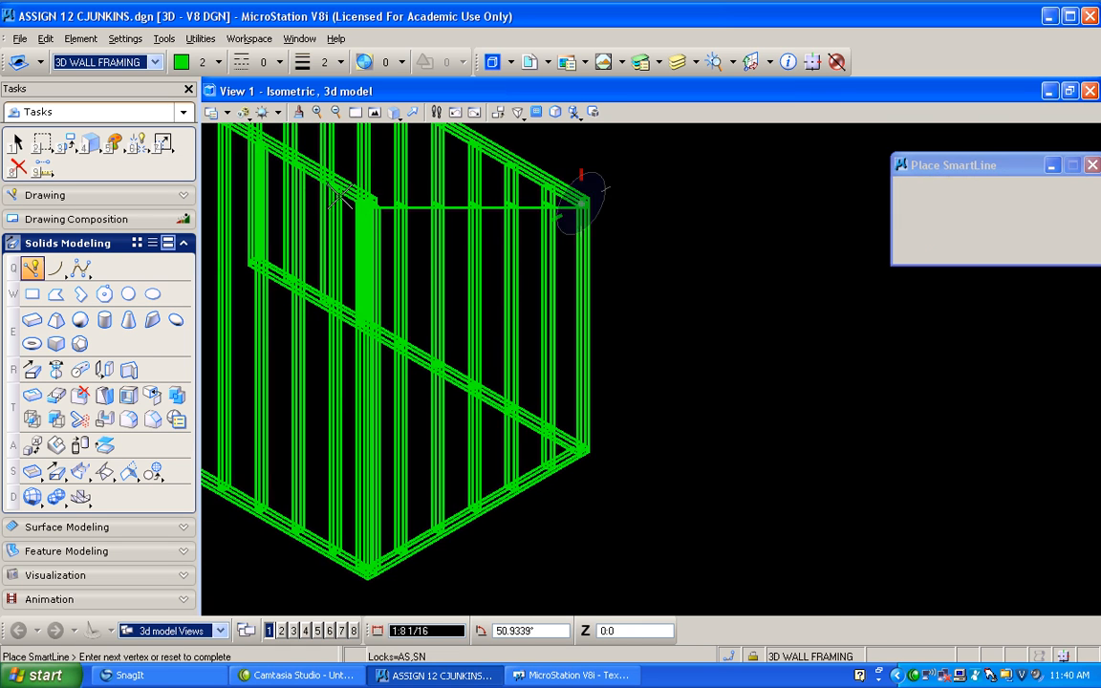
{"action": "left_click", "coordinate": [492, 261]}
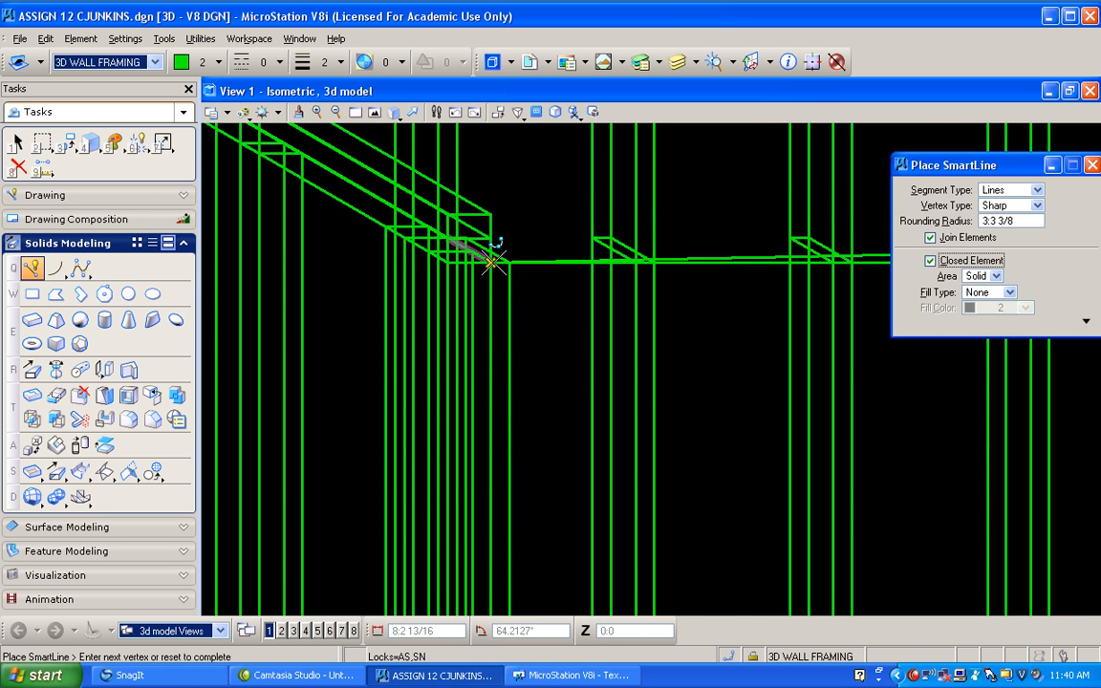
{"action": "scroll", "coordinate": [491, 261], "scroll_direction": "up", "scroll_amount": 2}
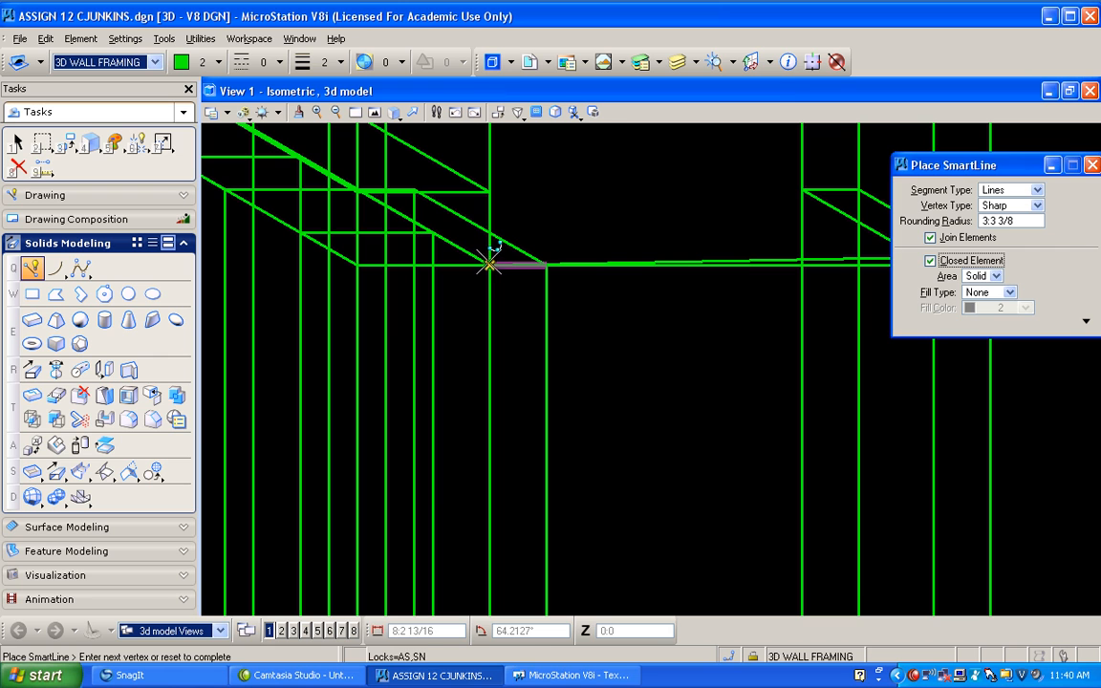
{"action": "middle_click", "coordinate": [490, 265]}
{"action": "left_click", "coordinate": [489, 264]}
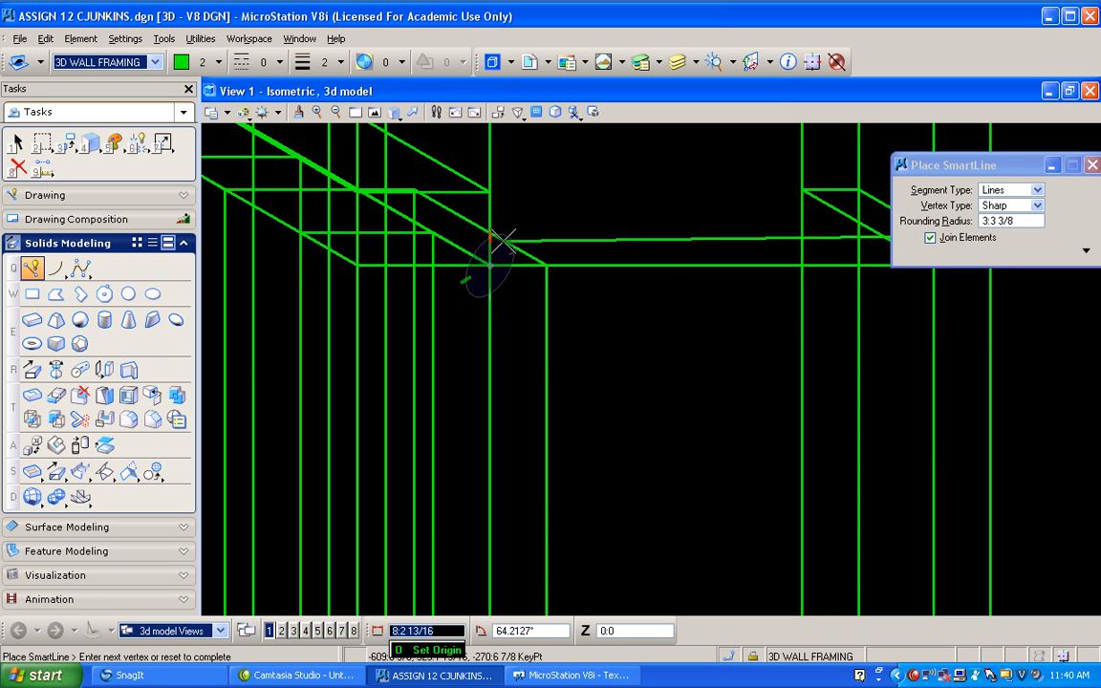
{"action": "type", "text": ":1.5"}
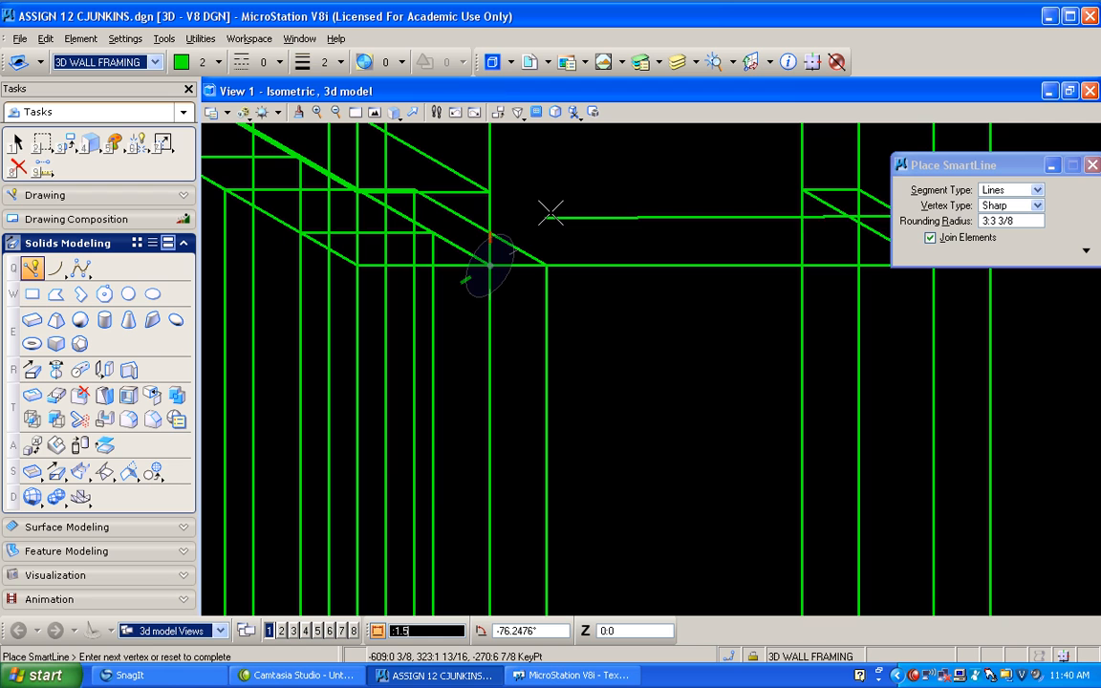
{"action": "right_click", "coordinate": [551, 208]}
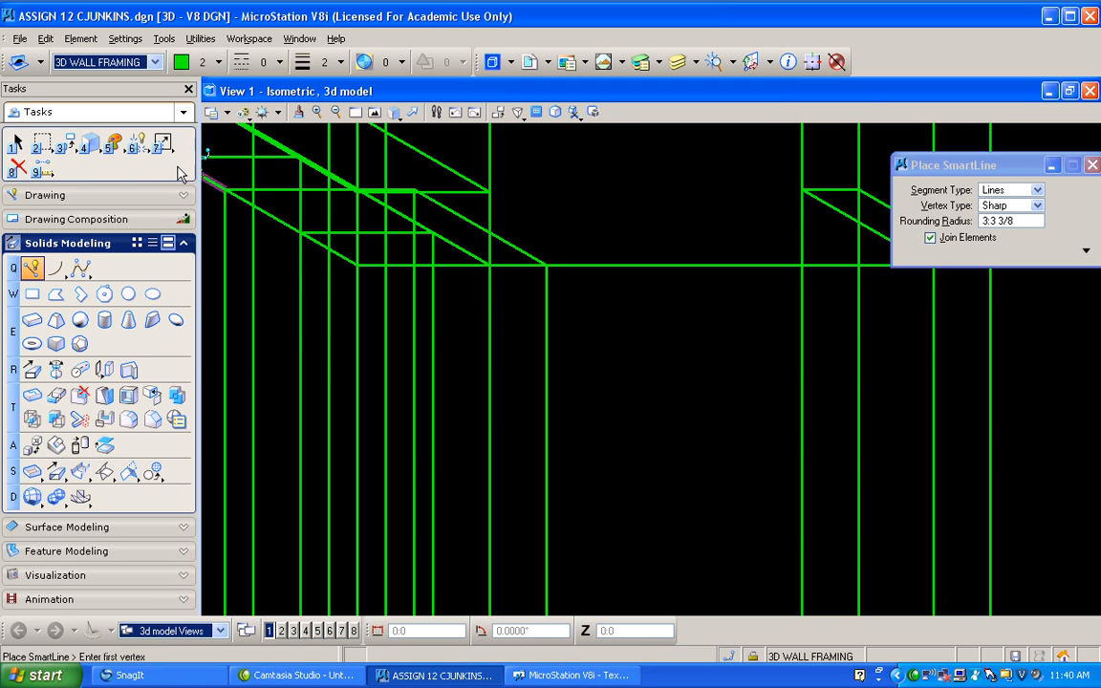
- Delete the SmartLine drawn across the end-wall stud tops and set the view to isometric
{"action": "left_click", "coordinate": [18, 167]}
{"action": "left_click", "coordinate": [693, 266]}
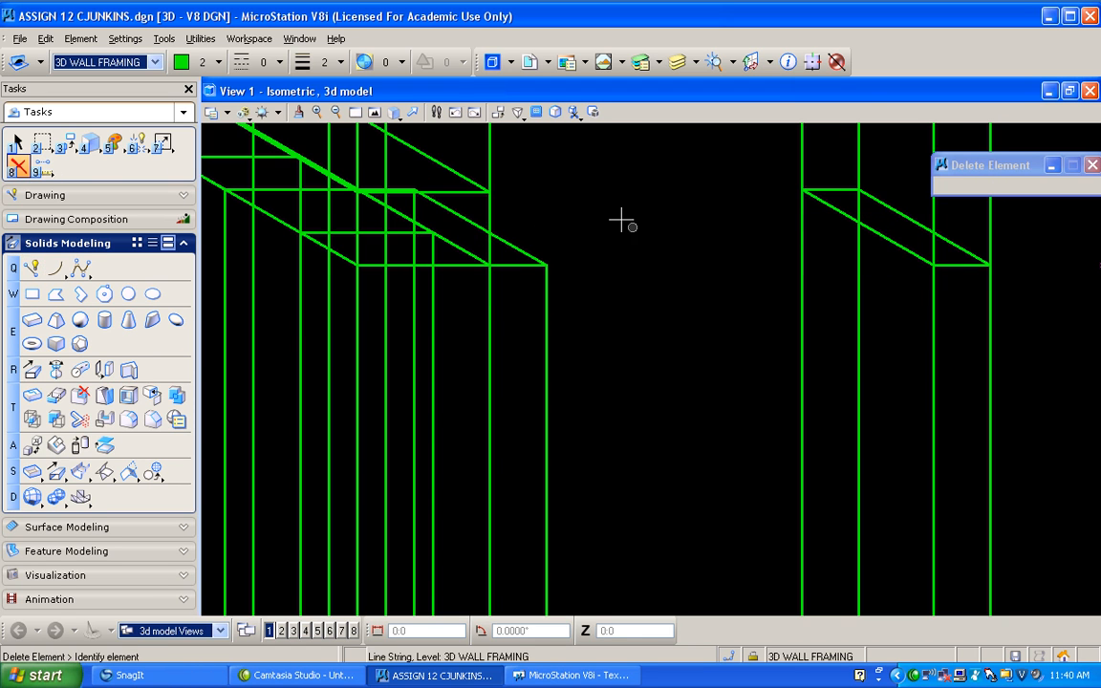
{"action": "left_click", "coordinate": [395, 113]}
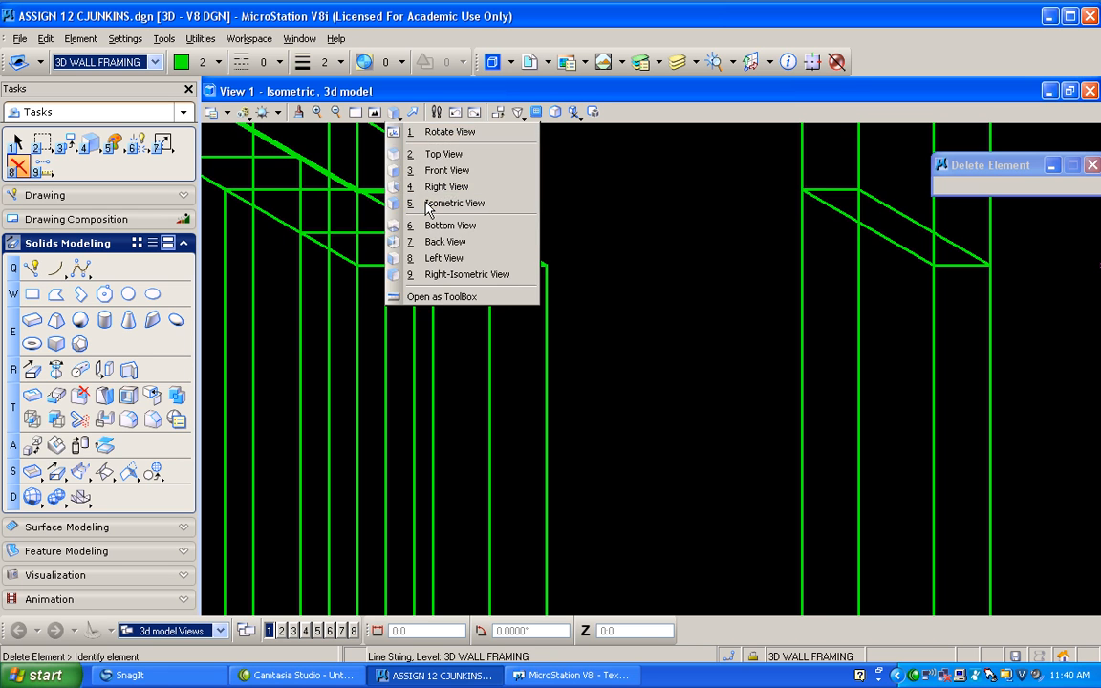
{"action": "left_click", "coordinate": [427, 203]}
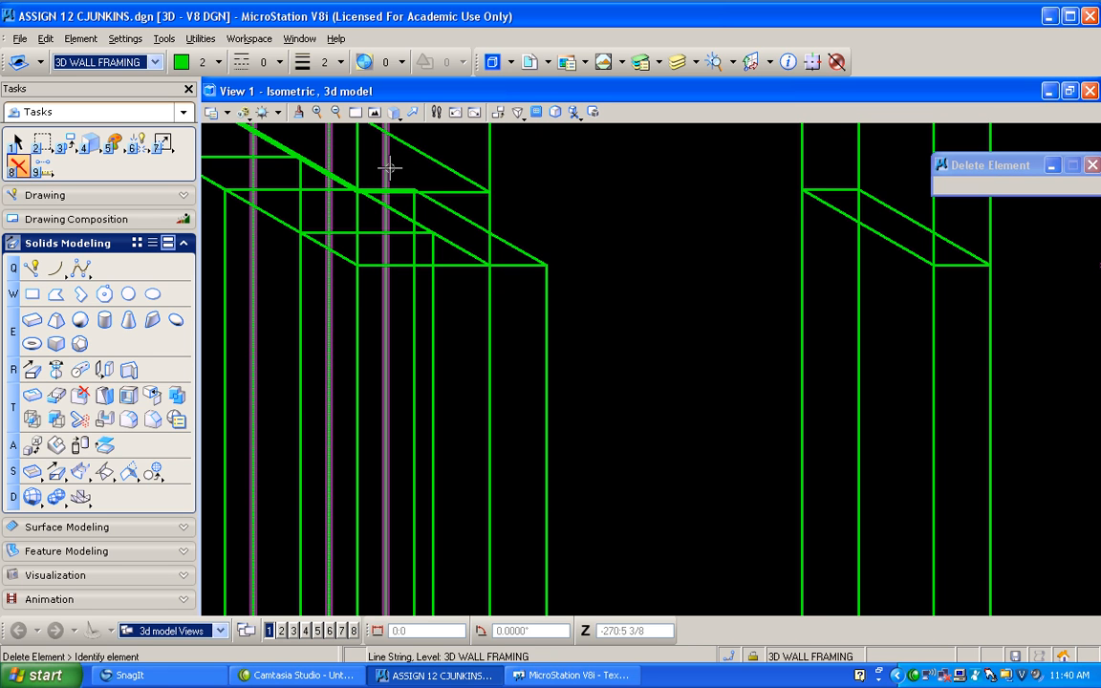
{"action": "scroll", "coordinate": [384, 165], "scroll_direction": "down", "scroll_amount": 3}
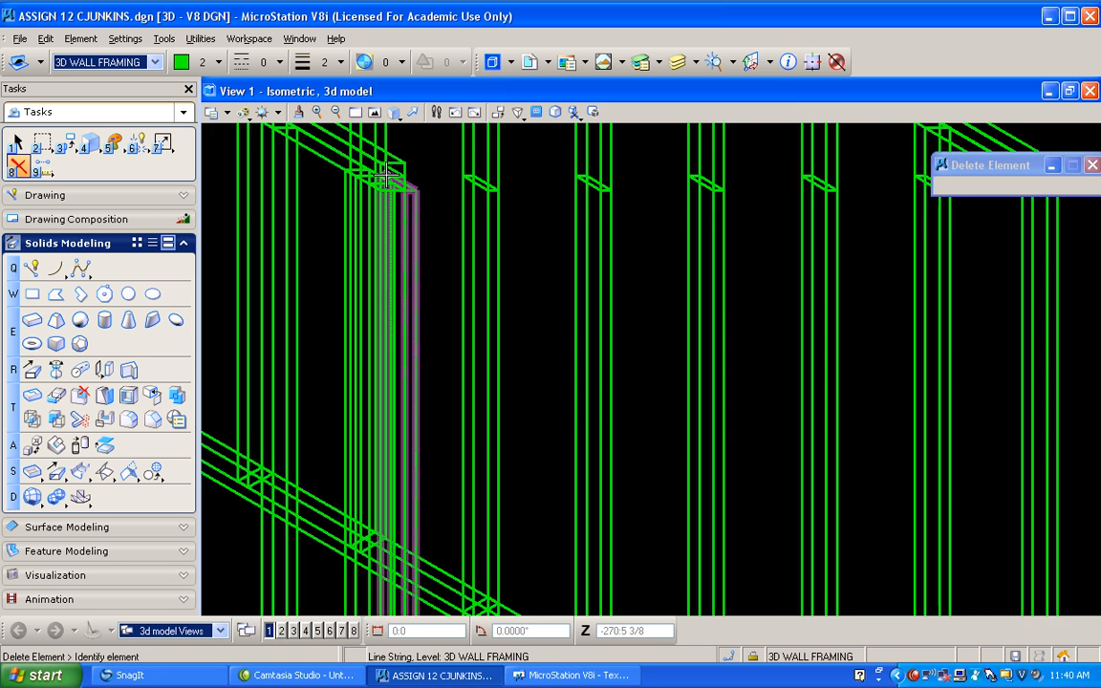
{"action": "scroll", "coordinate": [476, 188], "scroll_direction": "up", "scroll_amount": 2}
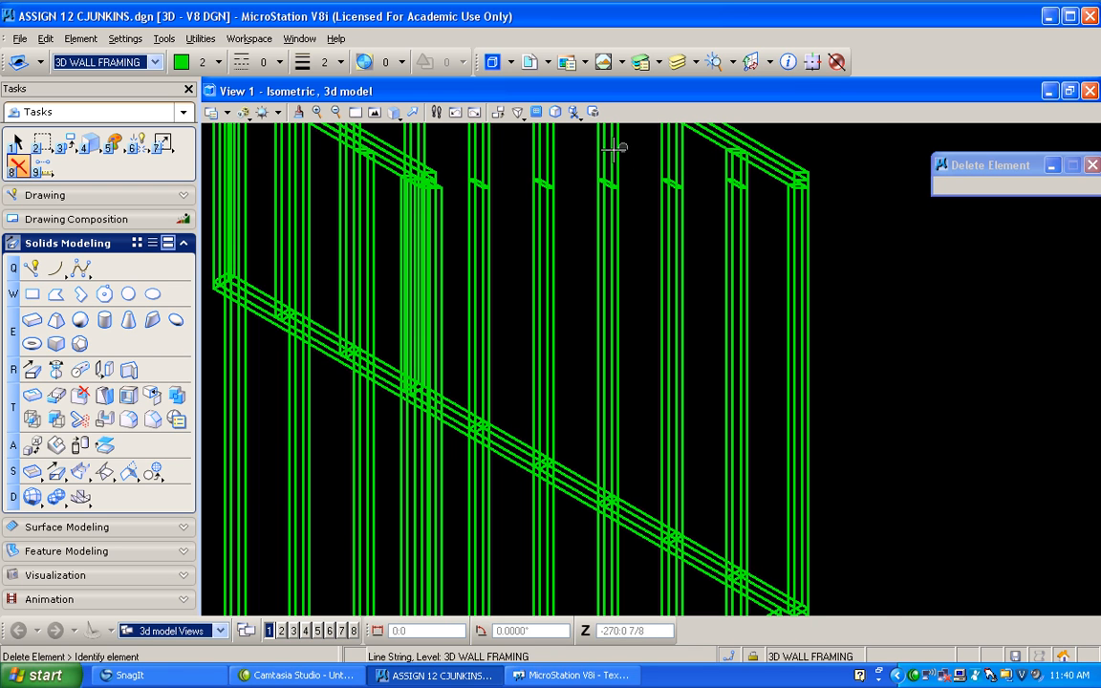
{"action": "scroll", "coordinate": [405, 182], "scroll_direction": "up", "scroll_amount": 4}
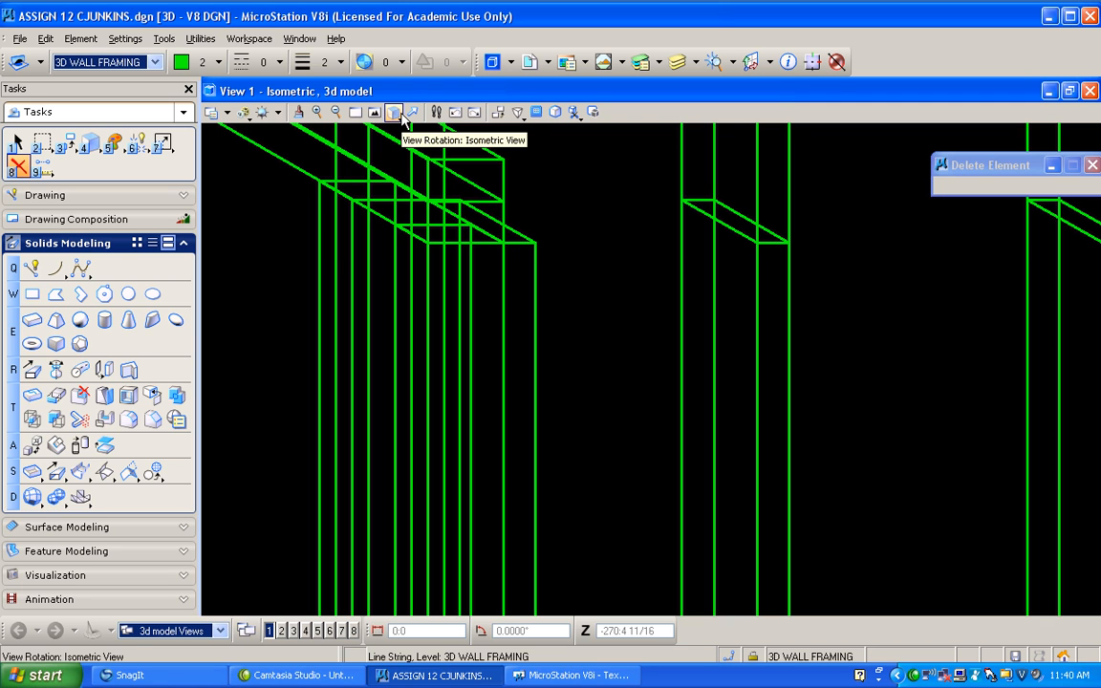
{"action": "left_click", "coordinate": [31, 319]}
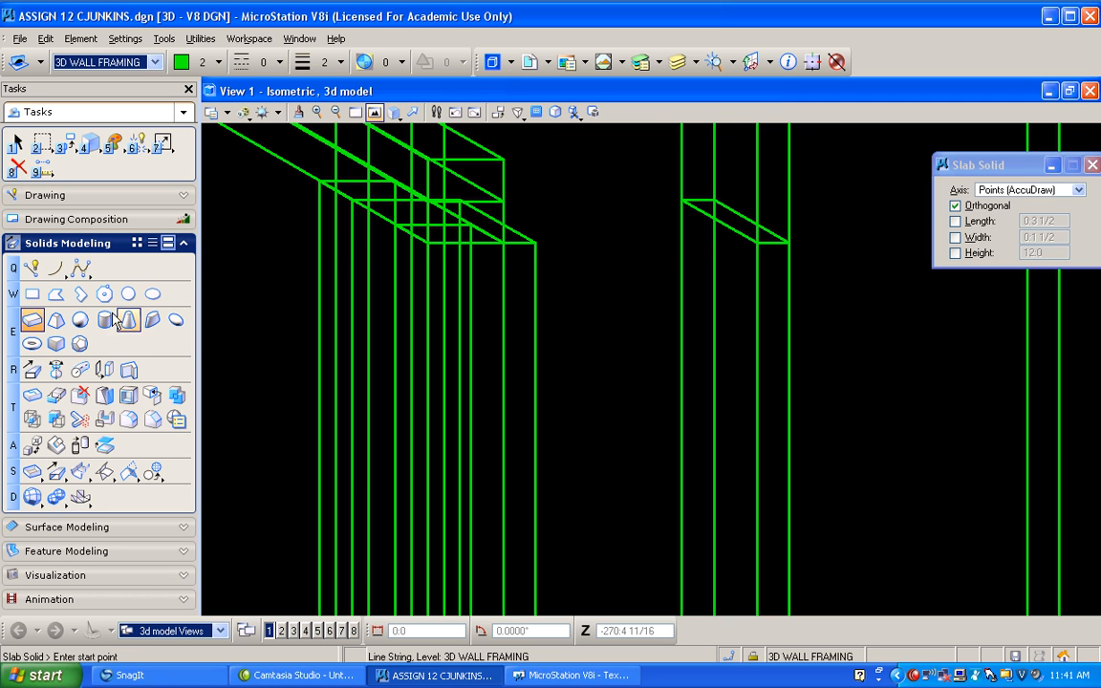
{"action": "left_click", "coordinate": [504, 242]}
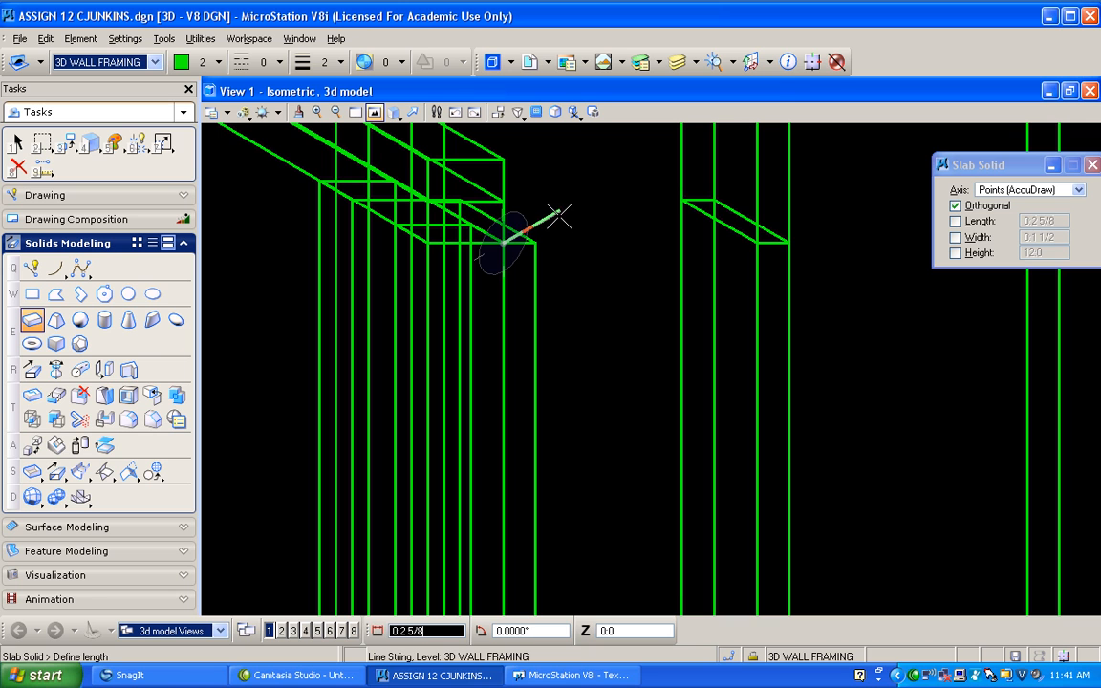
{"action": "key", "text": "f"}
{"action": "key", "text": "s"}
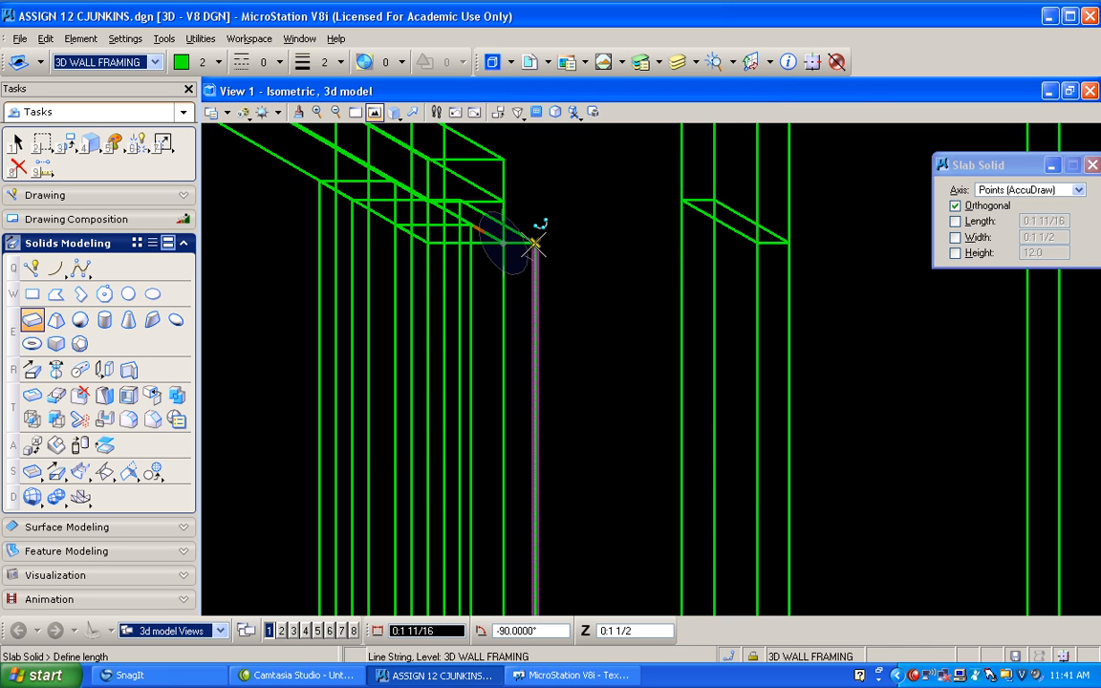
{"action": "left_click", "coordinate": [790, 243]}
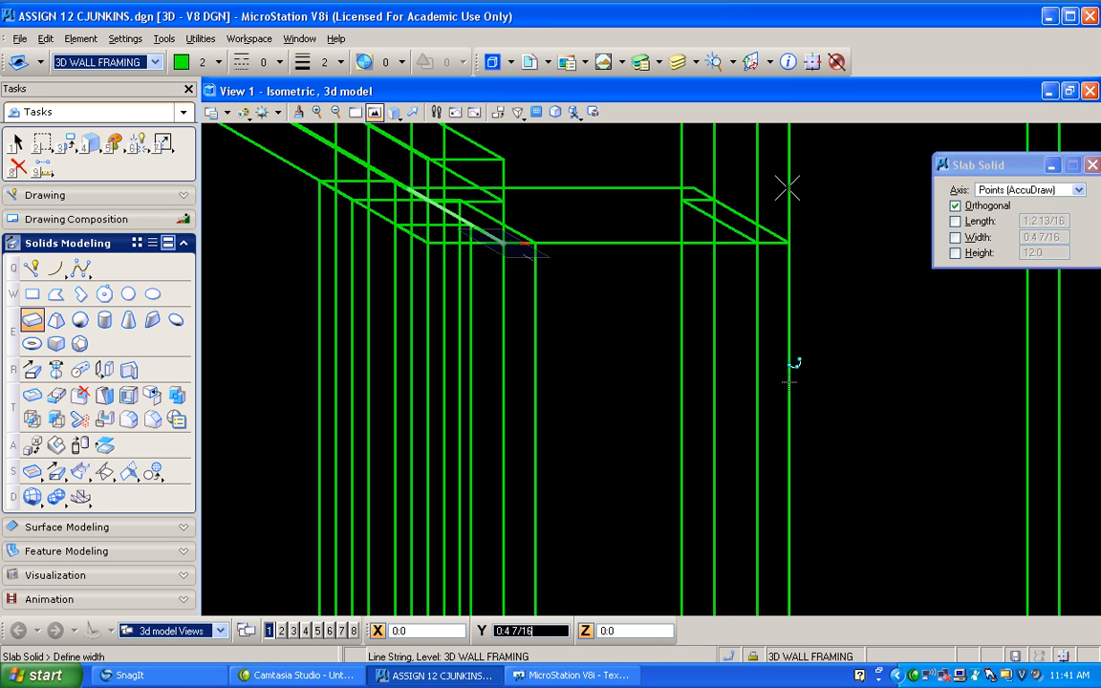
{"action": "left_click", "coordinate": [683, 199]}
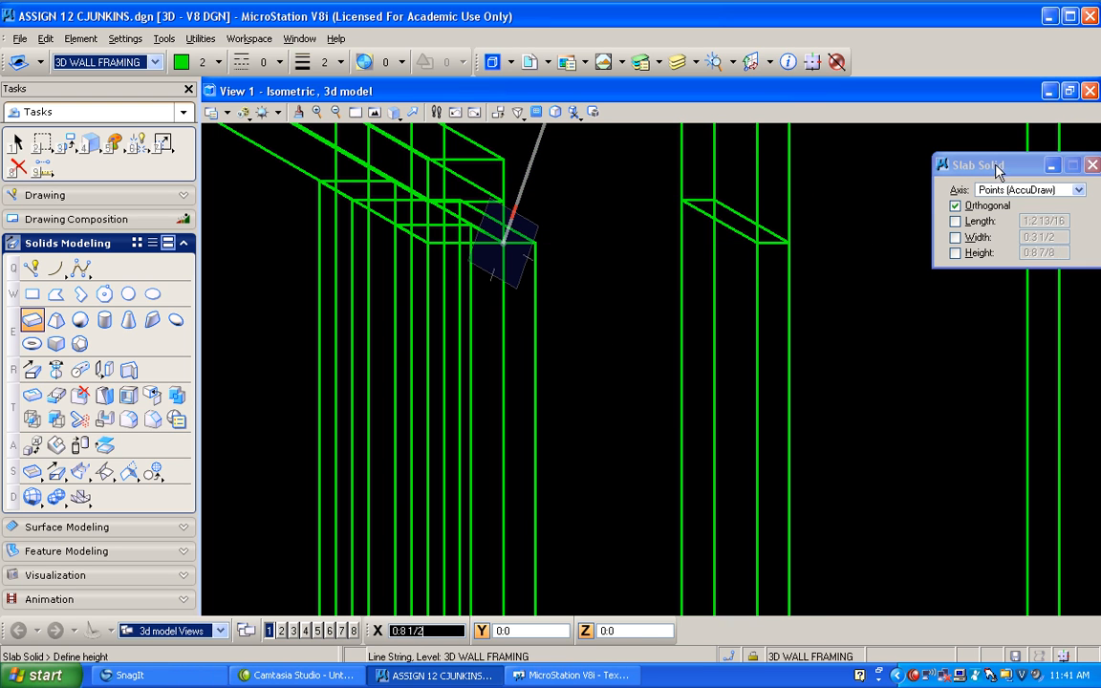
{"action": "left_click_drag", "start_coordinate": [998, 171], "coordinate": [910, 186]}
{"action": "left_click", "coordinate": [980, 207]}
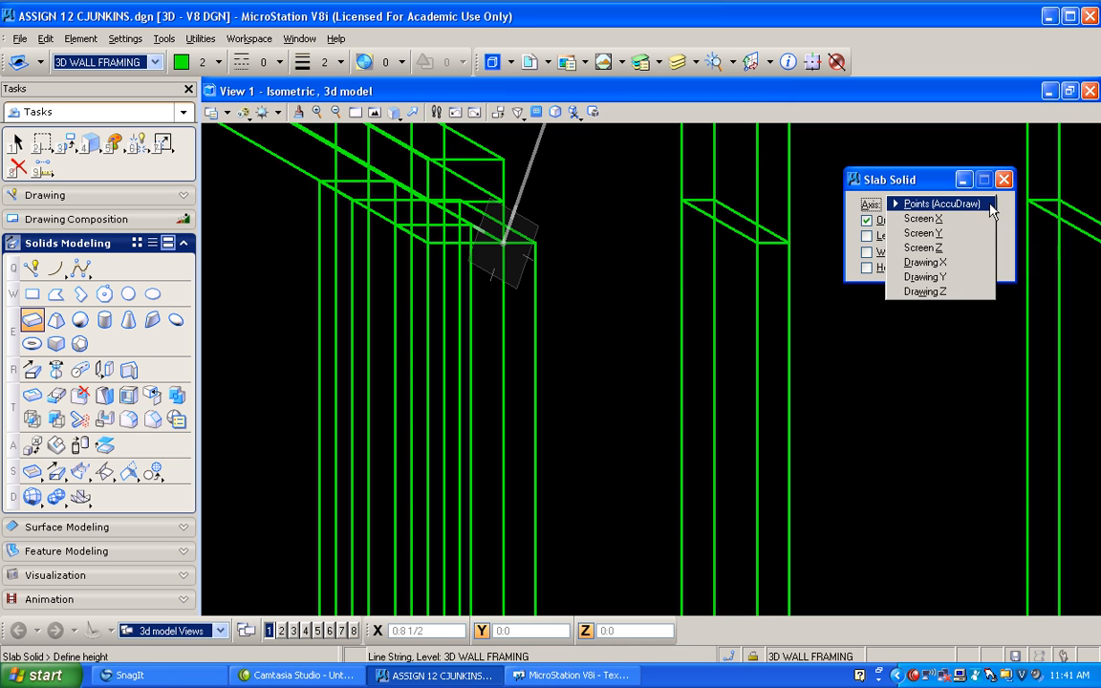
{"action": "left_click", "coordinate": [962, 205]}
{"action": "right_click", "coordinate": [569, 229]}
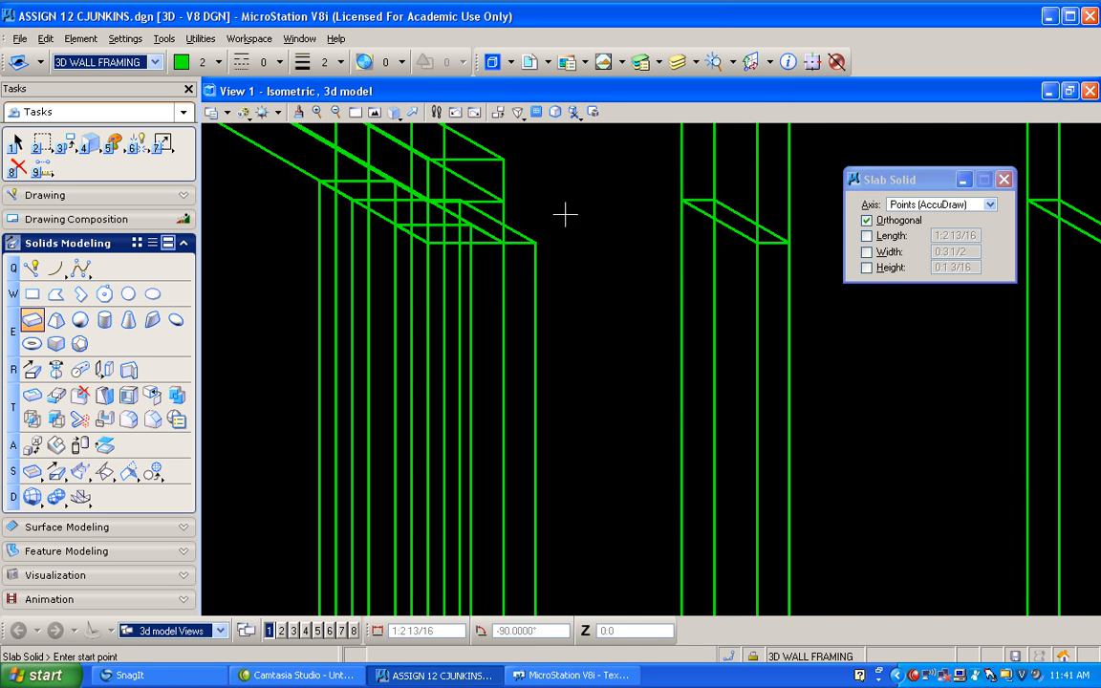
- In the front view, draw a SmartLine along the end-wall top plate's sloping upper edge, from the high side wall's lower plate to the low side wall's
{"action": "scroll", "coordinate": [557, 245], "scroll_direction": "down", "scroll_amount": 4}
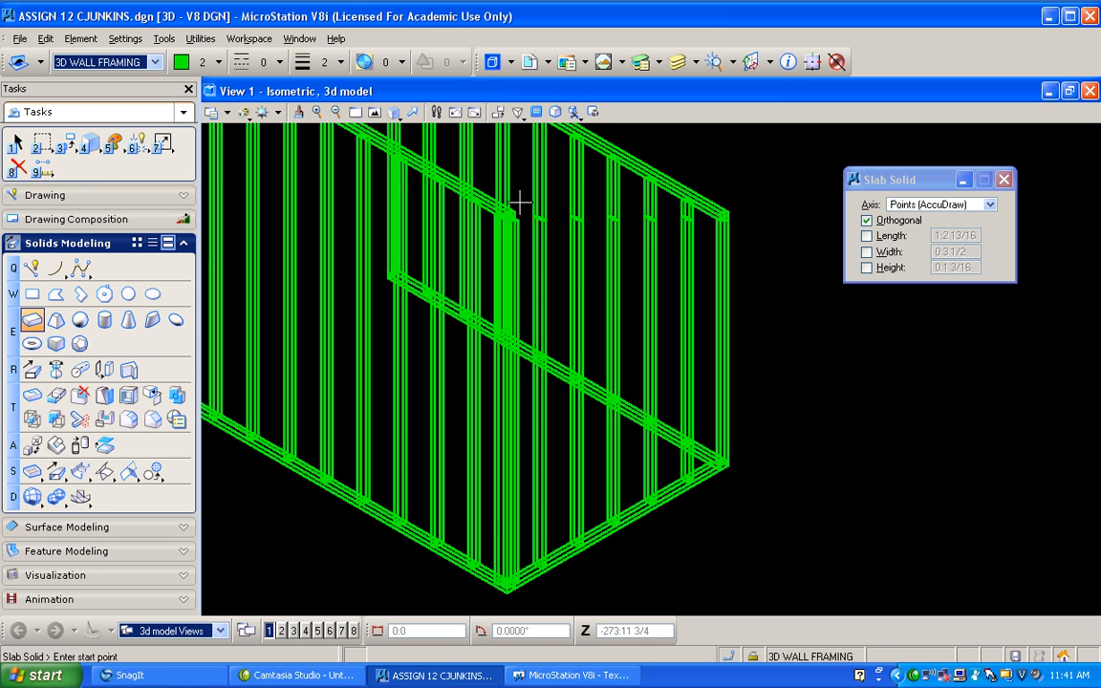
{"action": "left_click", "coordinate": [396, 113]}
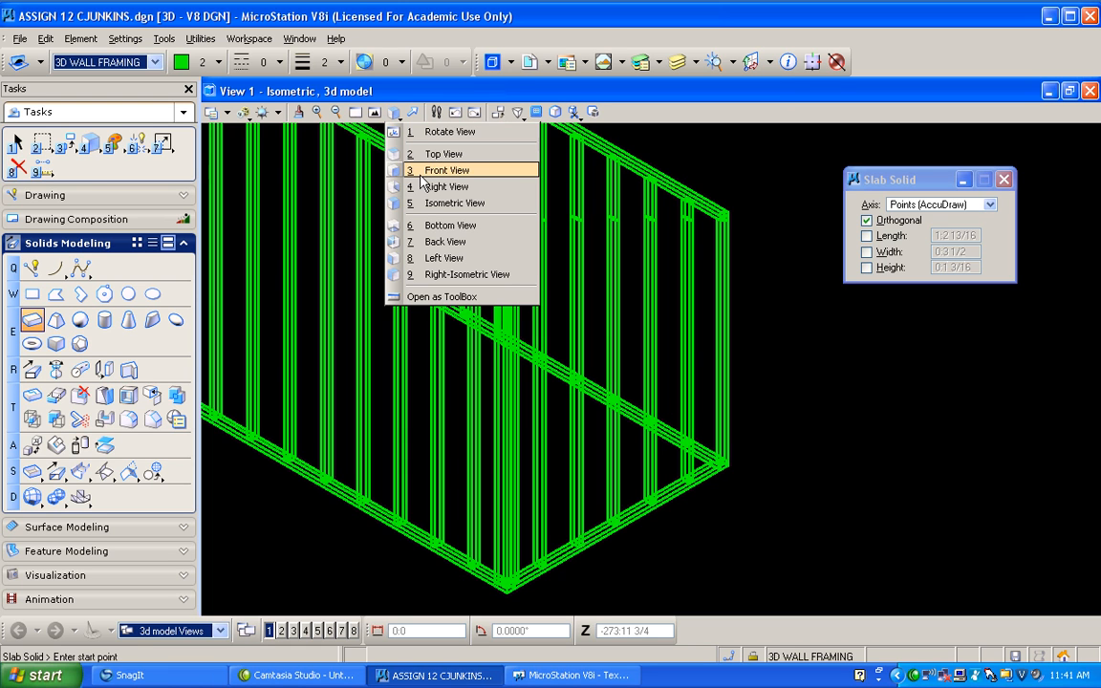
{"action": "left_click", "coordinate": [425, 170]}
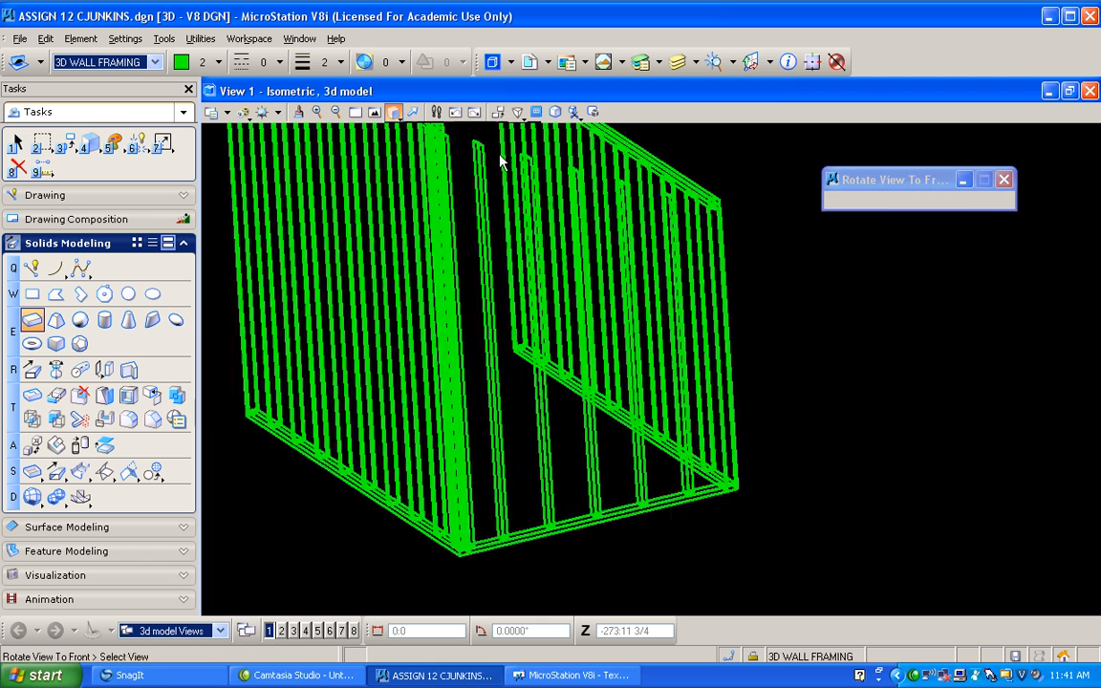
{"action": "left_click_drag", "start_coordinate": [463, 300], "coordinate": [459, 196], "text": "shift"}
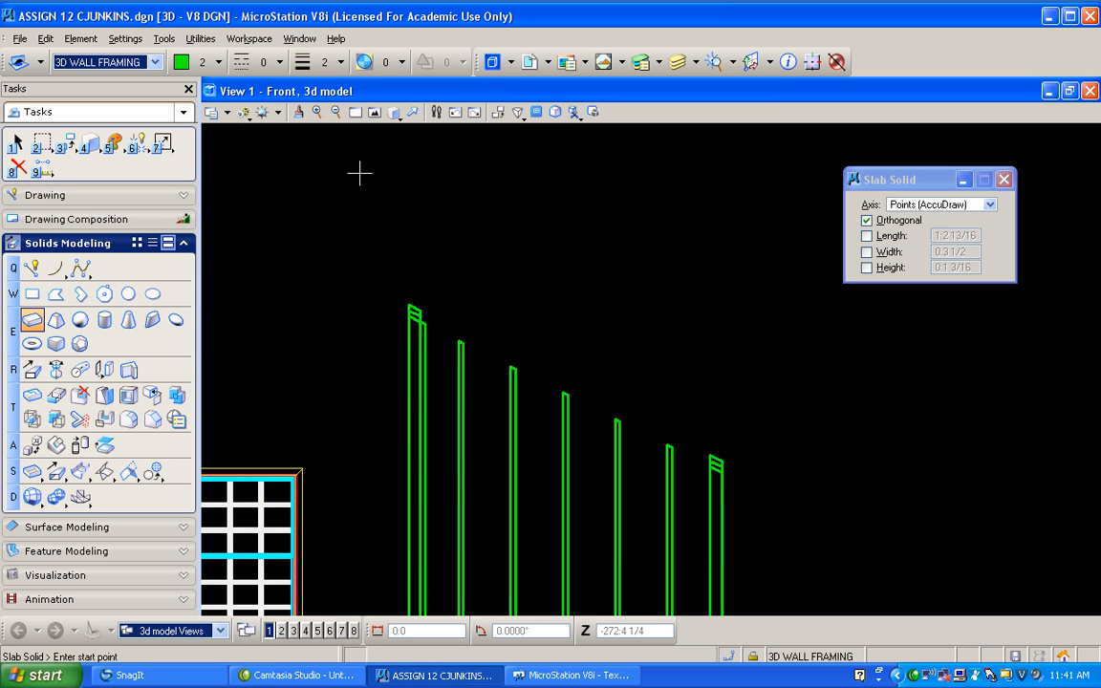
{"action": "left_click", "coordinate": [32, 270]}
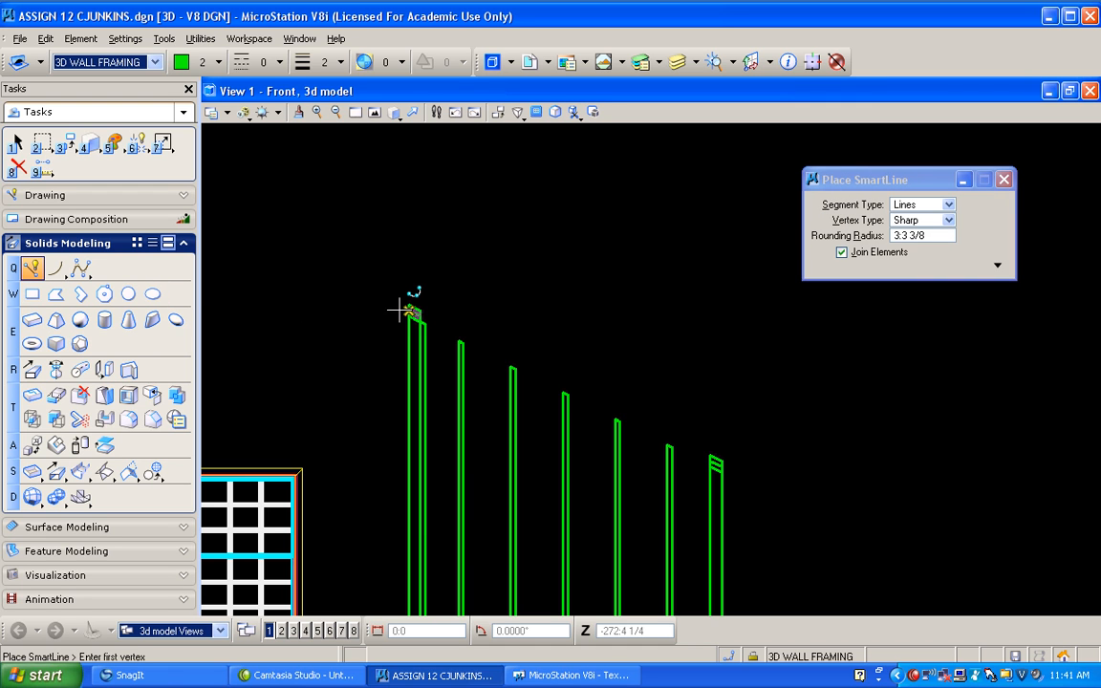
{"action": "scroll", "coordinate": [411, 308], "scroll_direction": "up", "scroll_amount": 2}
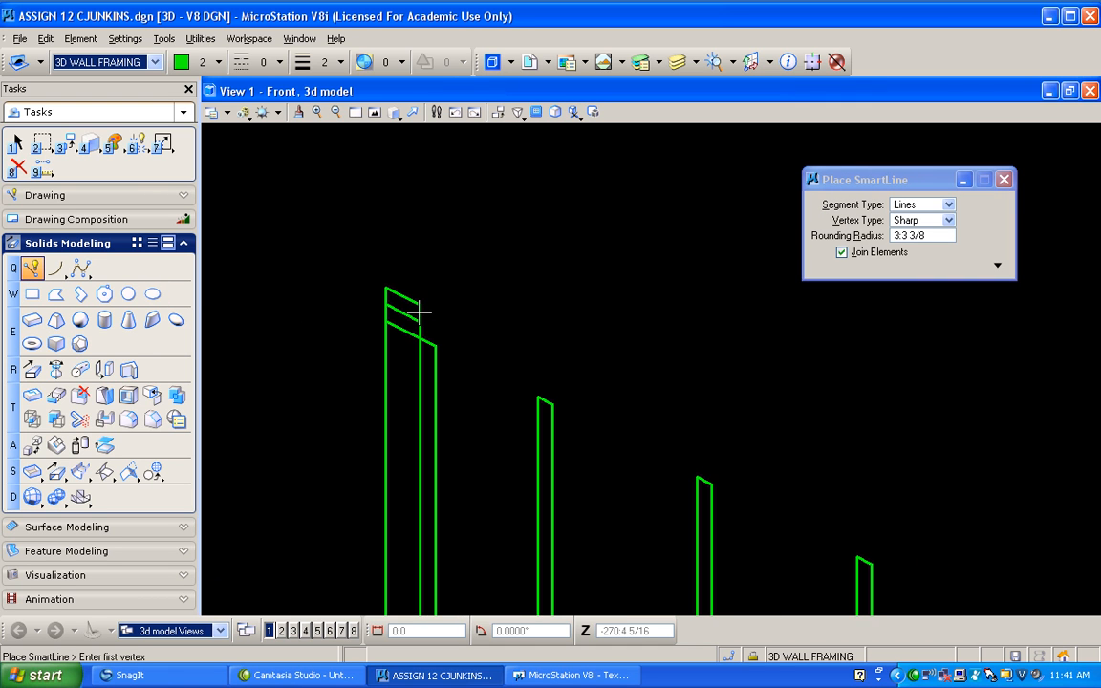
{"action": "left_click", "coordinate": [383, 304]}
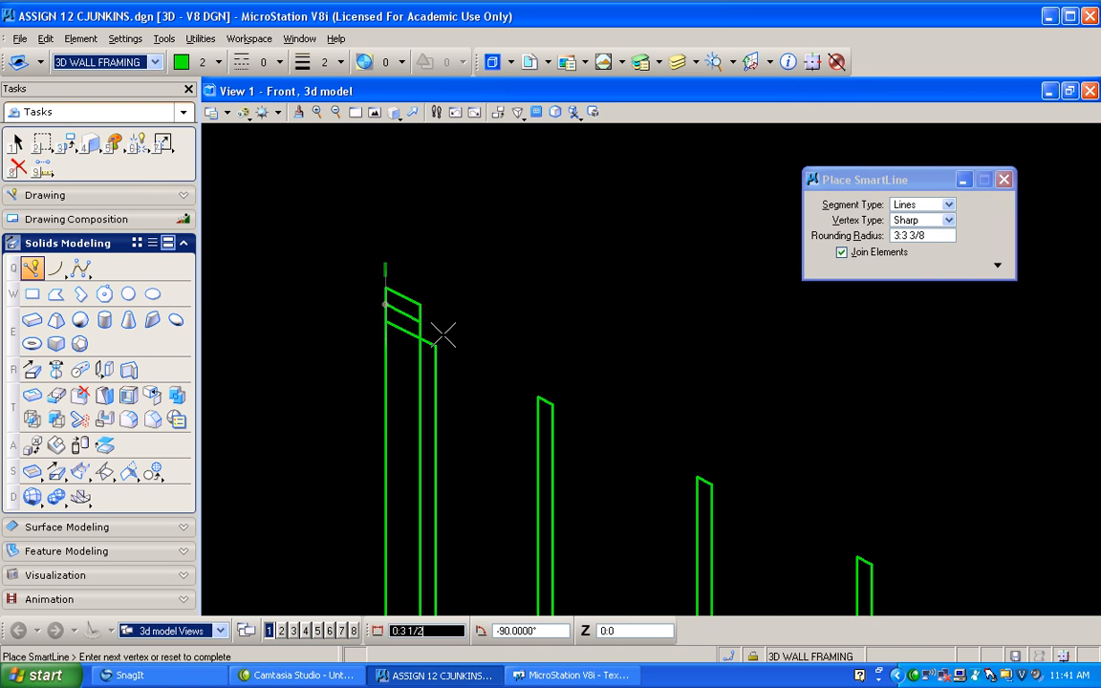
{"action": "scroll", "coordinate": [443, 328], "scroll_direction": "down", "scroll_amount": 2}
{"action": "key", "text": "f"}
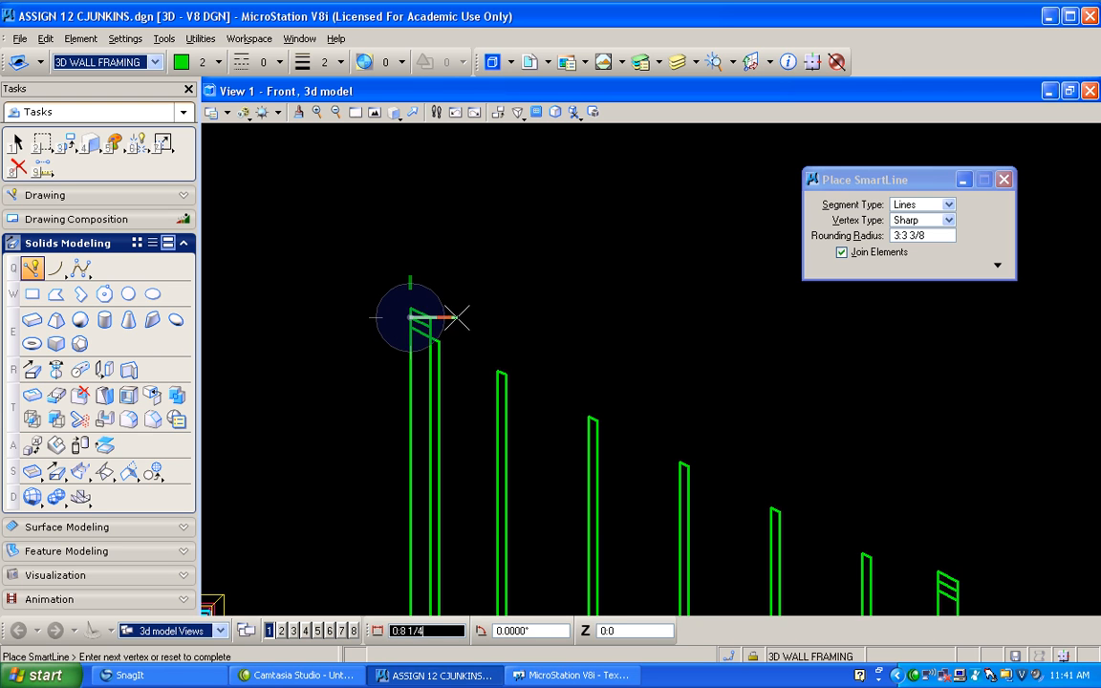
{"action": "scroll", "coordinate": [478, 334], "scroll_direction": "down", "scroll_amount": 2}
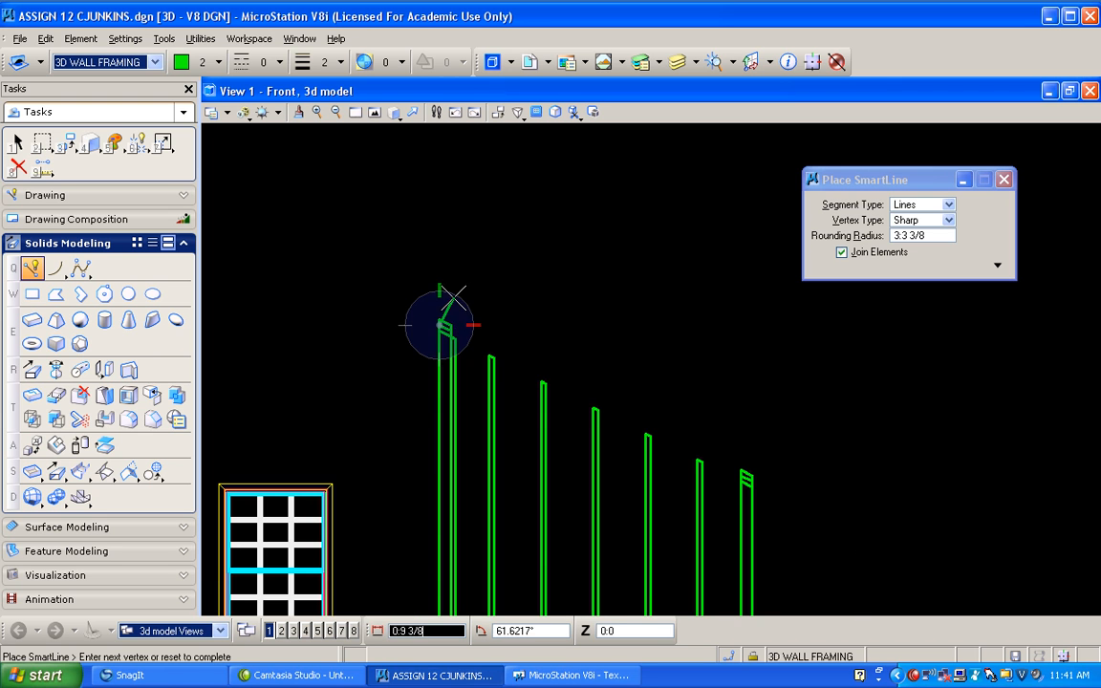
{"action": "scroll", "coordinate": [731, 467], "scroll_direction": "up", "scroll_amount": 4}
- Complete the plate outline with an end edge of about 1 11/16 inches and the sloping underside back to the start, and return to the isometric view
{"action": "left_click", "coordinate": [726, 478]}
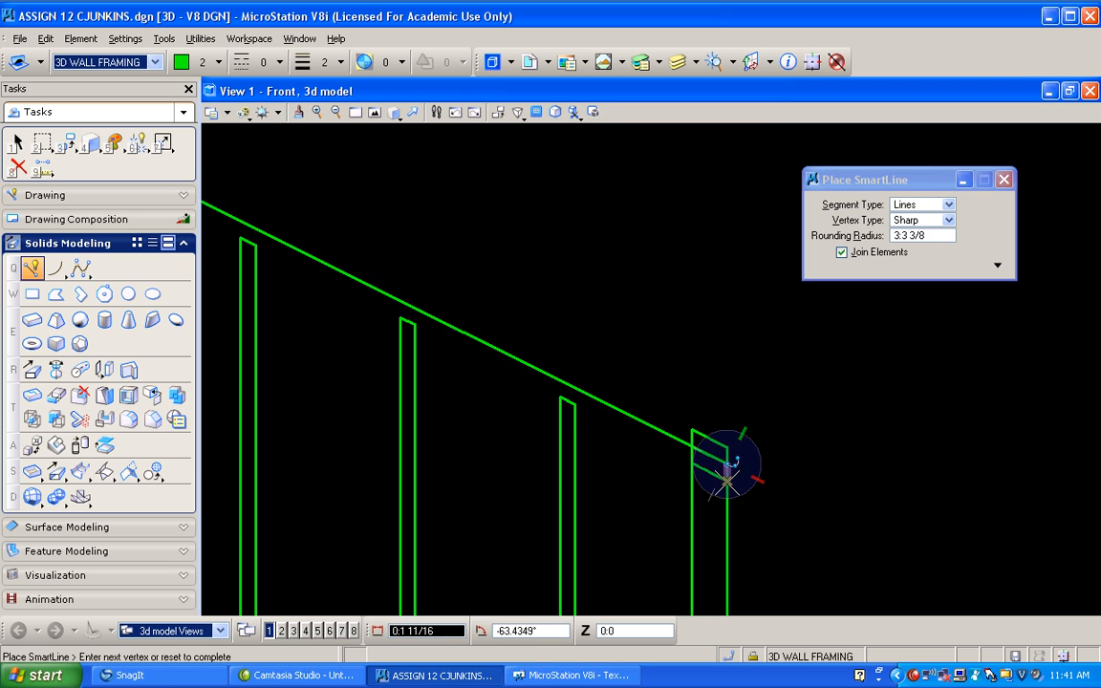
{"action": "scroll", "coordinate": [681, 467], "scroll_direction": "down", "scroll_amount": 3}
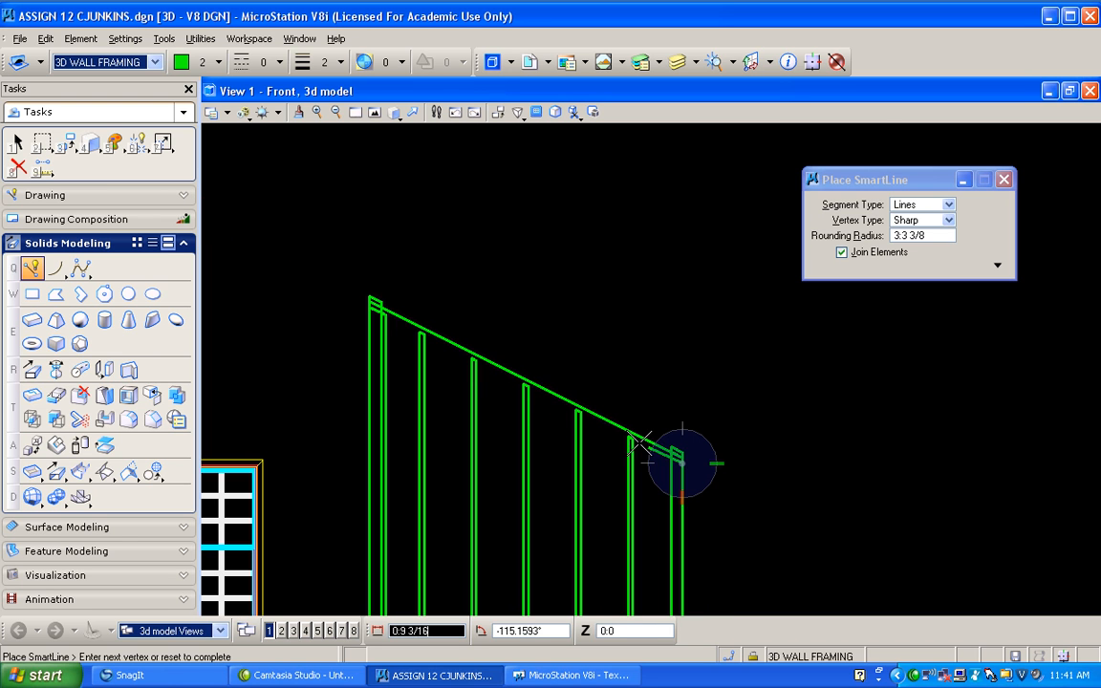
{"action": "left_click", "coordinate": [369, 308]}
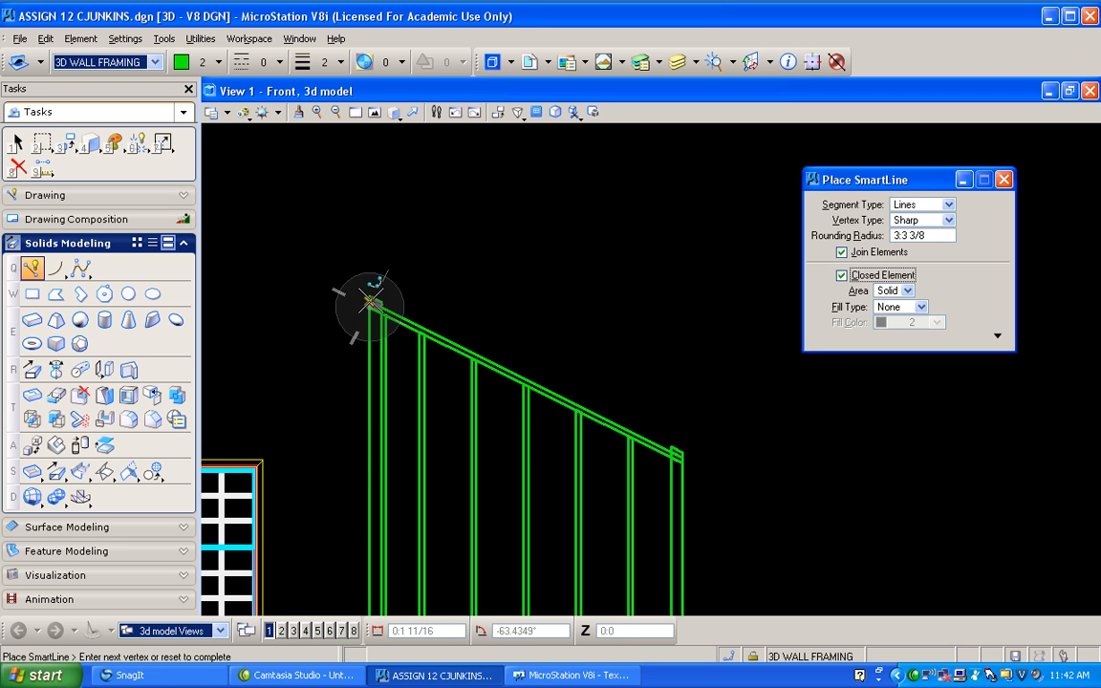
{"action": "right_click", "coordinate": [369, 304]}
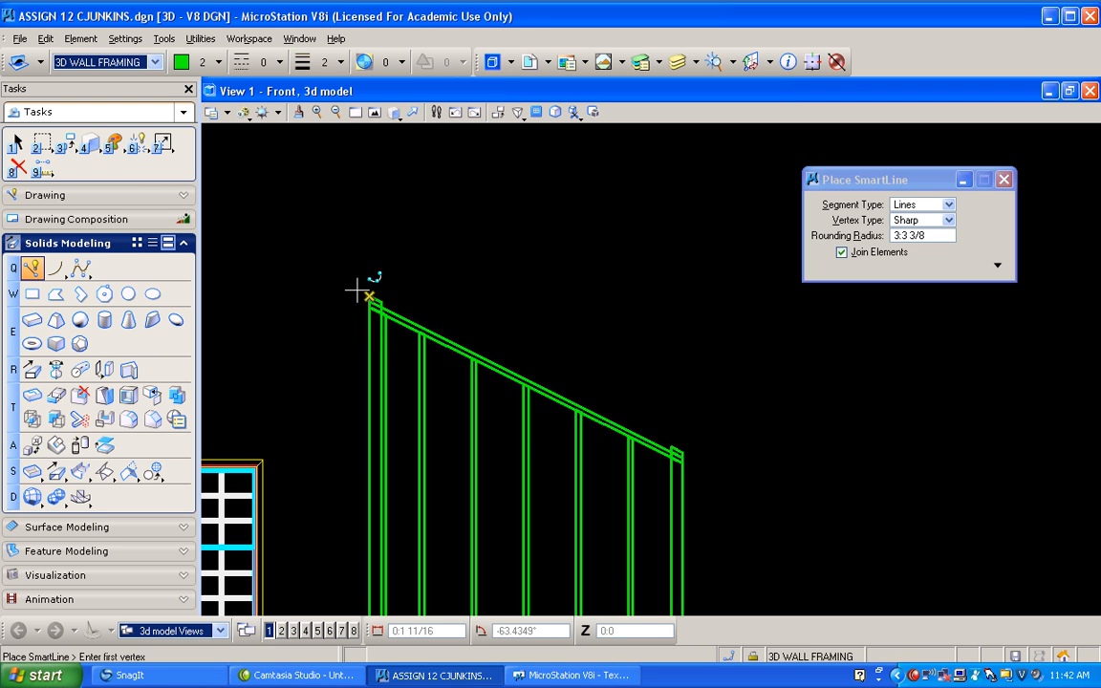
{"action": "left_click", "coordinate": [395, 113]}
{"action": "left_click", "coordinate": [401, 203]}
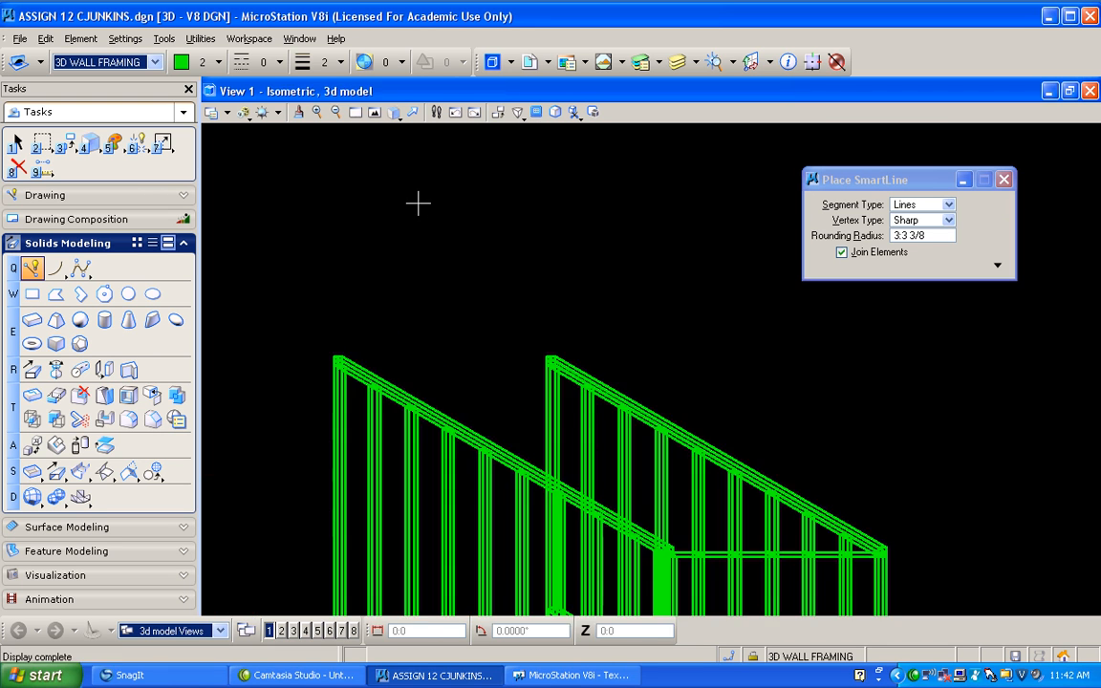
- Extrude the end wall's sloped top plate outline 3.5 inches as a solid in the isometric view, and return to the front view
{"action": "left_click", "coordinate": [395, 113]}
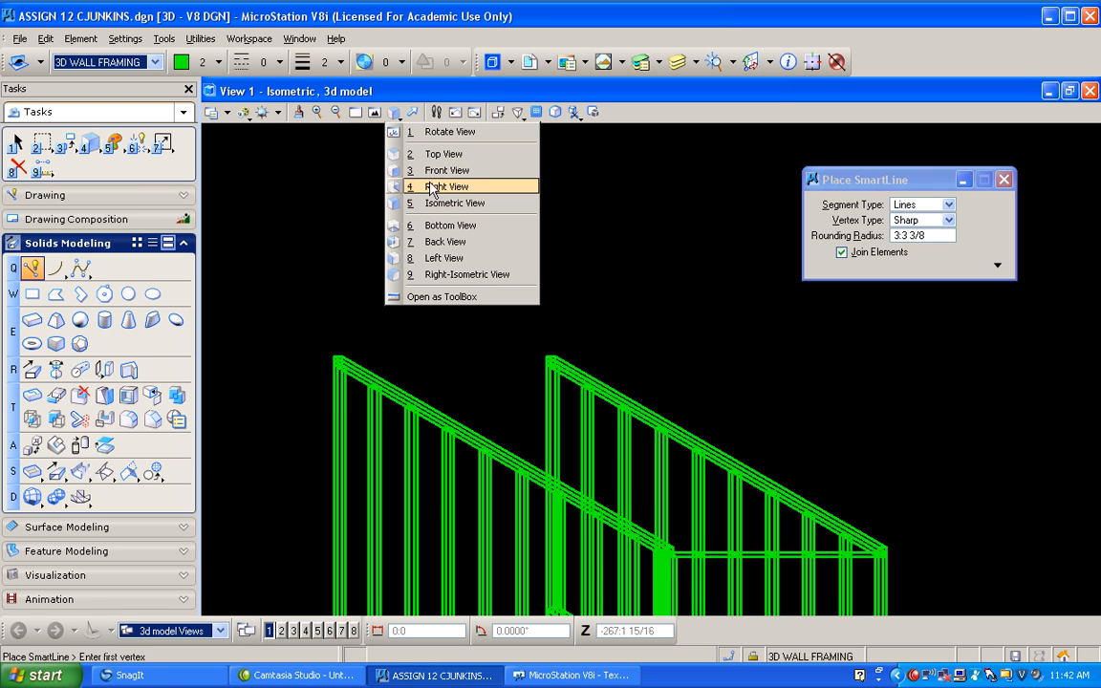
{"action": "left_click", "coordinate": [435, 170]}
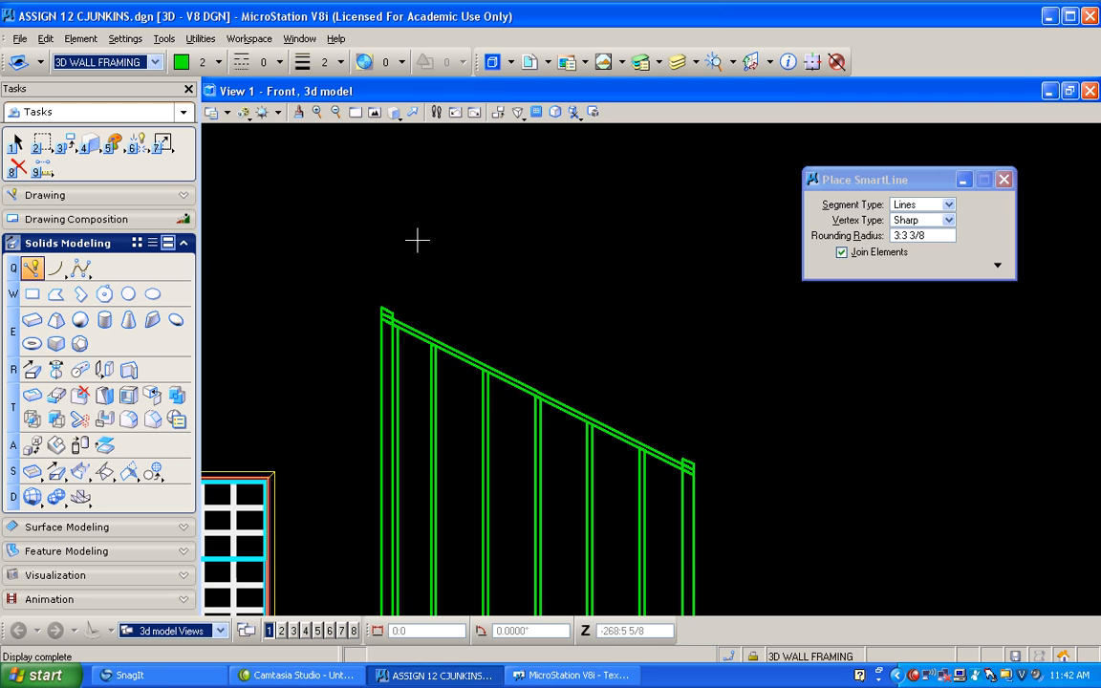
{"action": "scroll", "coordinate": [367, 282], "scroll_direction": "up", "scroll_amount": 1}
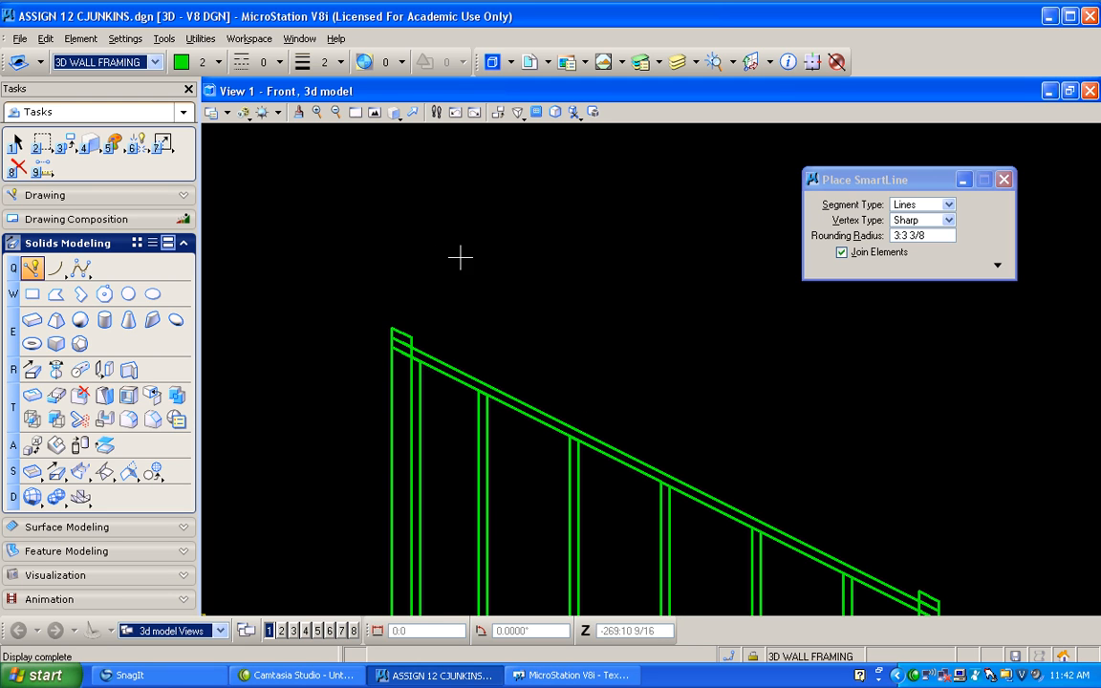
{"action": "left_click", "coordinate": [395, 114]}
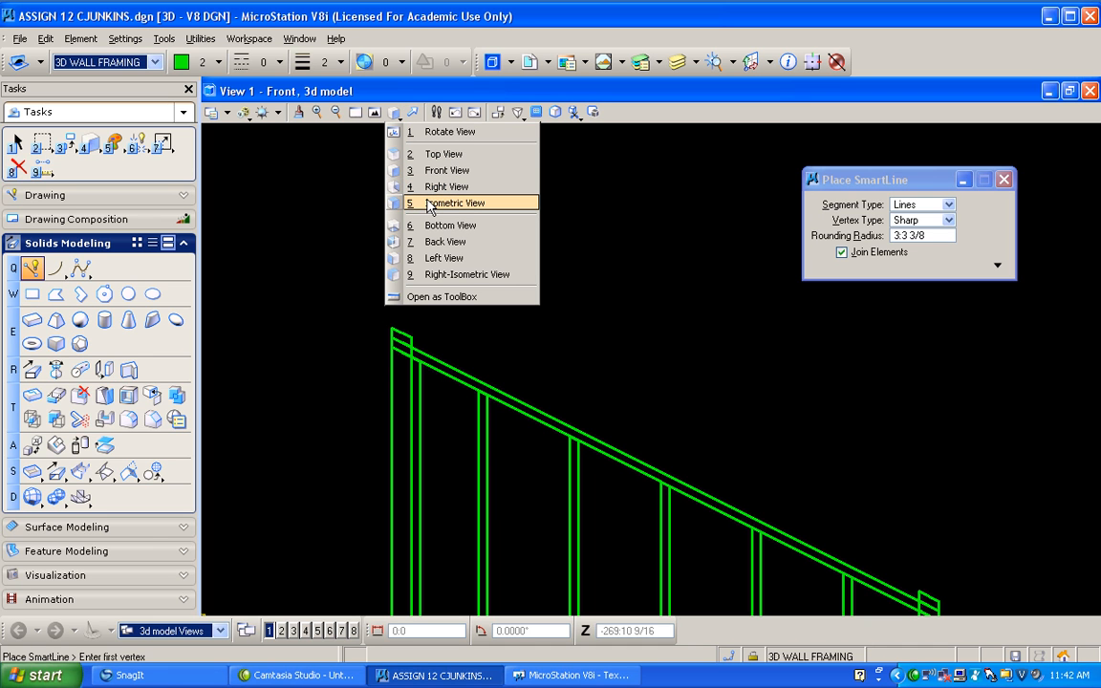
{"action": "left_click", "coordinate": [429, 203]}
{"action": "scroll", "coordinate": [492, 353], "scroll_direction": "down", "scroll_amount": 3}
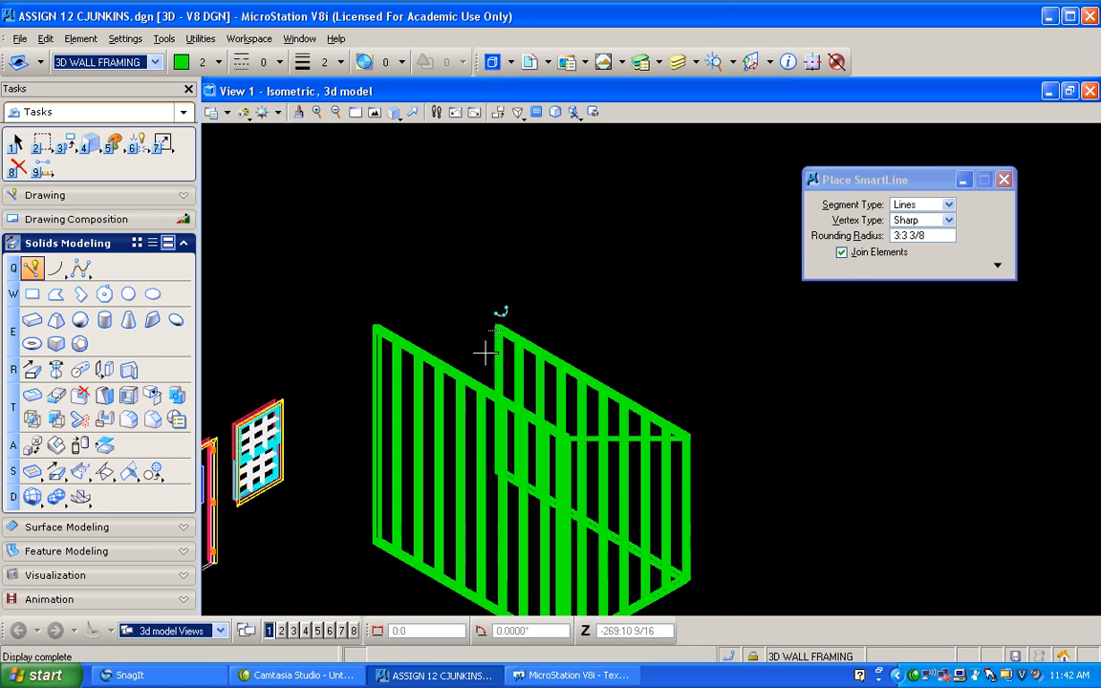
{"action": "scroll", "coordinate": [645, 445], "scroll_direction": "up", "scroll_amount": 3}
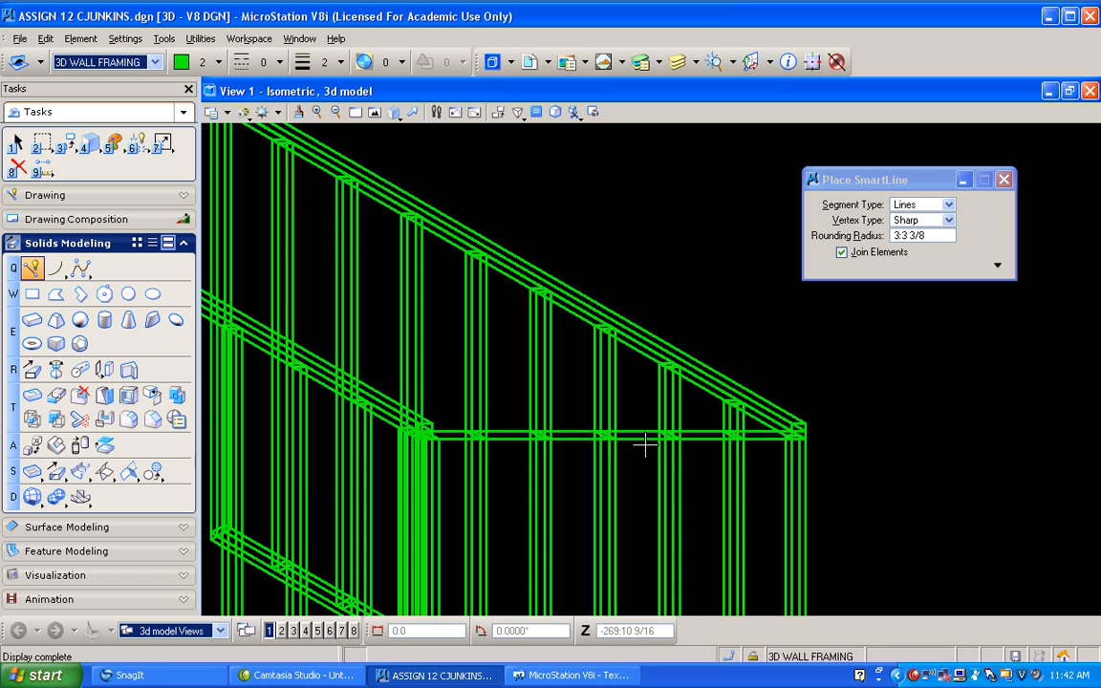
{"action": "left_click", "coordinate": [32, 370]}
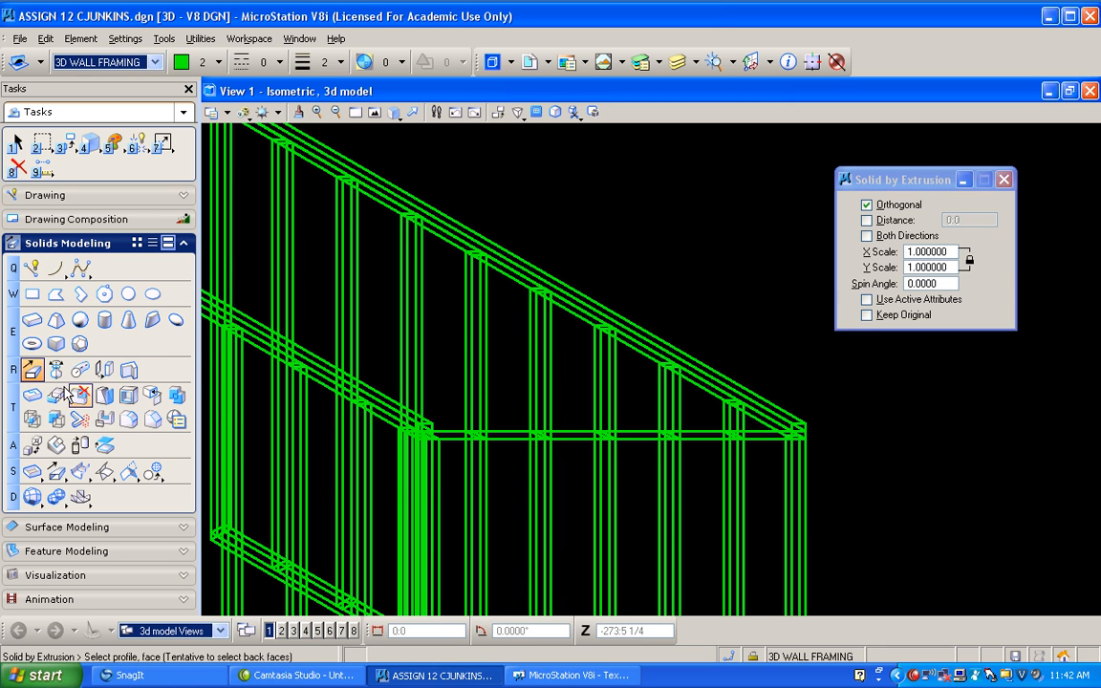
{"action": "left_click", "coordinate": [514, 432]}
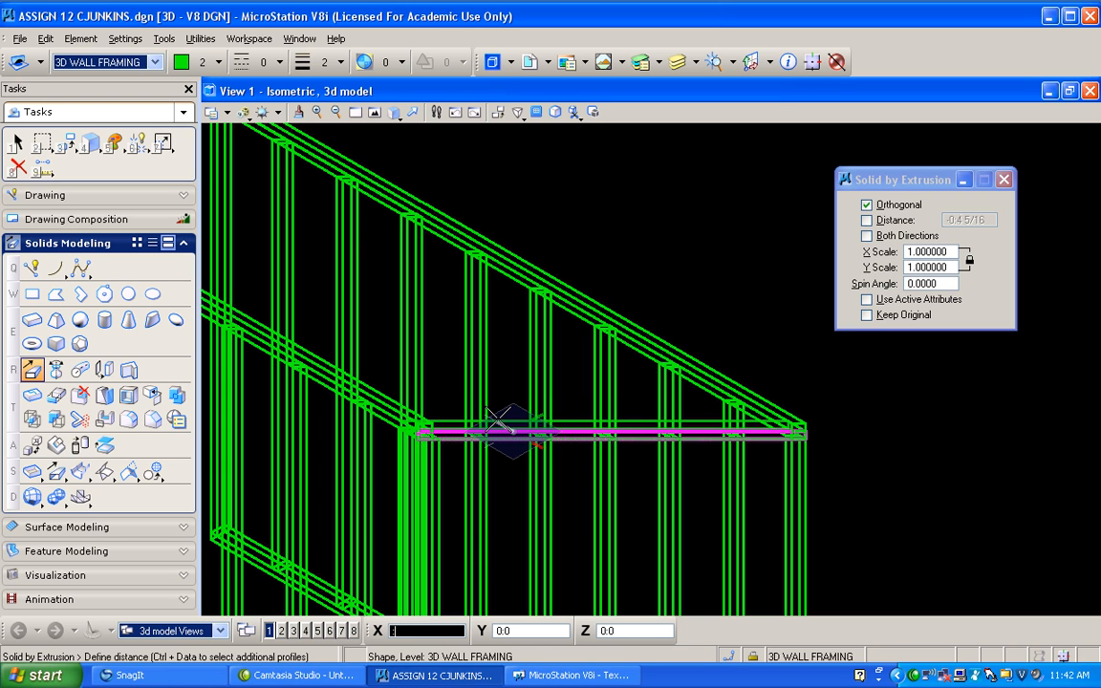
{"action": "type", "text": "3.5"}
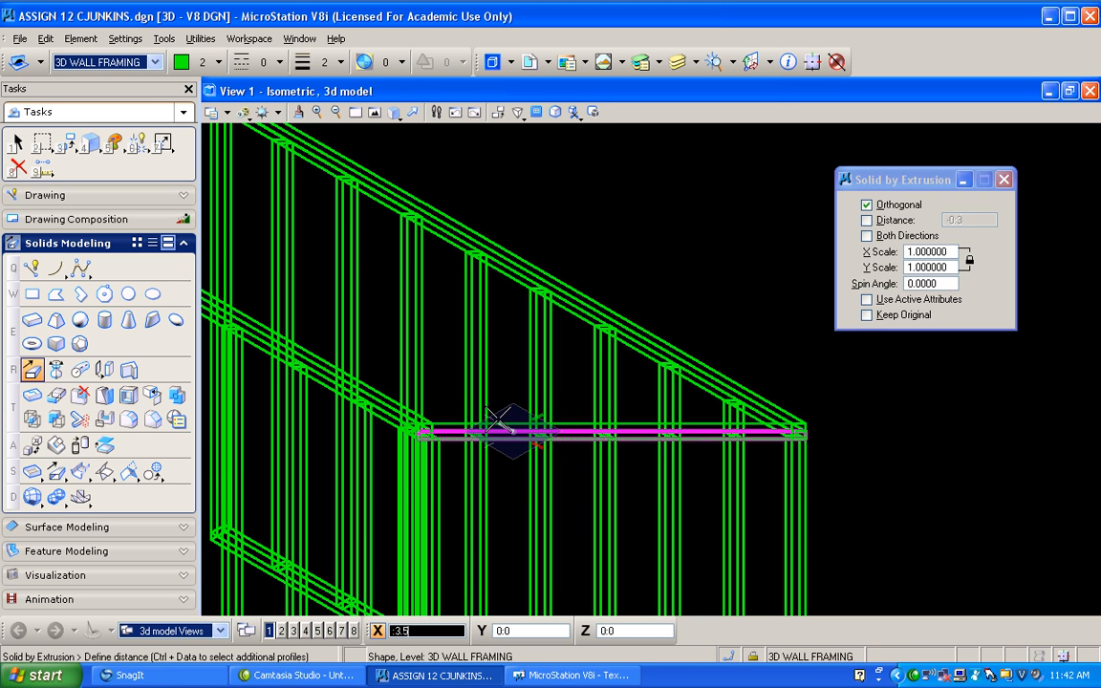
{"action": "left_click", "coordinate": [497, 421]}
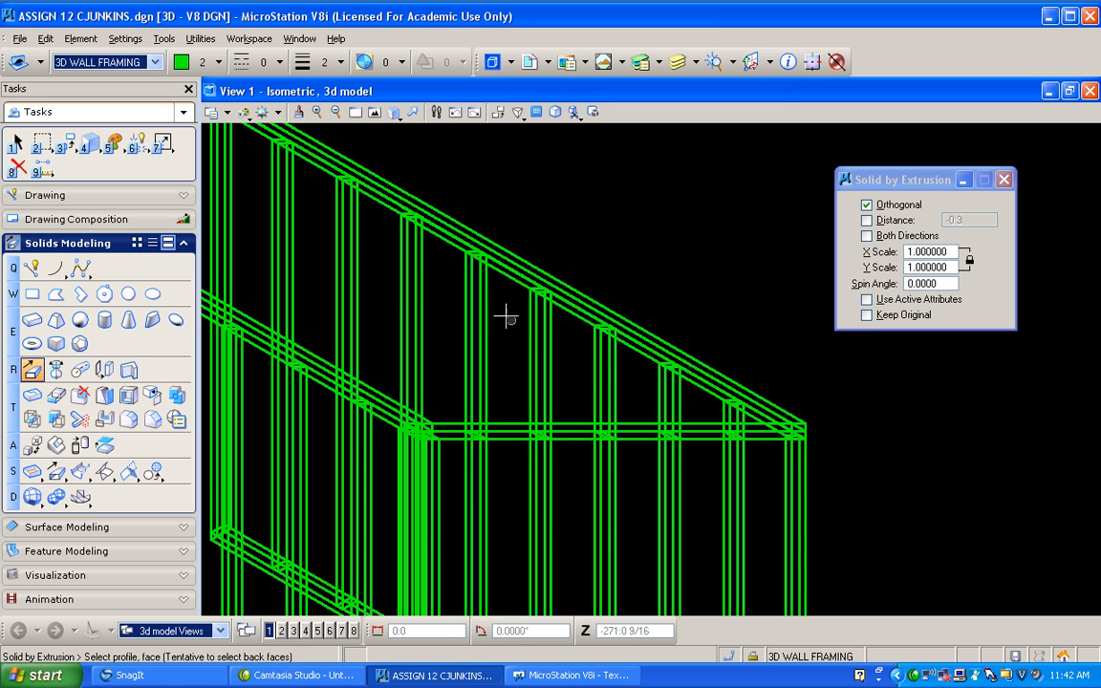
{"action": "left_click", "coordinate": [351, 114]}
{"action": "left_click", "coordinate": [395, 113]}
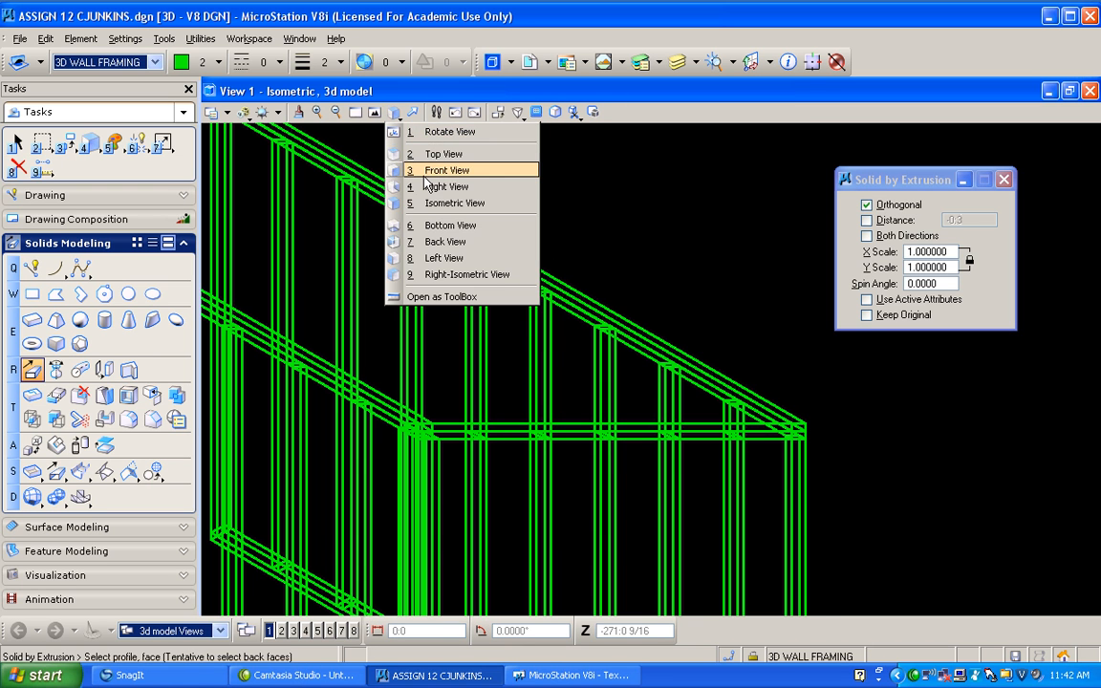
{"action": "left_click", "coordinate": [426, 173]}
{"action": "scroll", "coordinate": [229, 186], "scroll_direction": "up", "scroll_amount": 2}
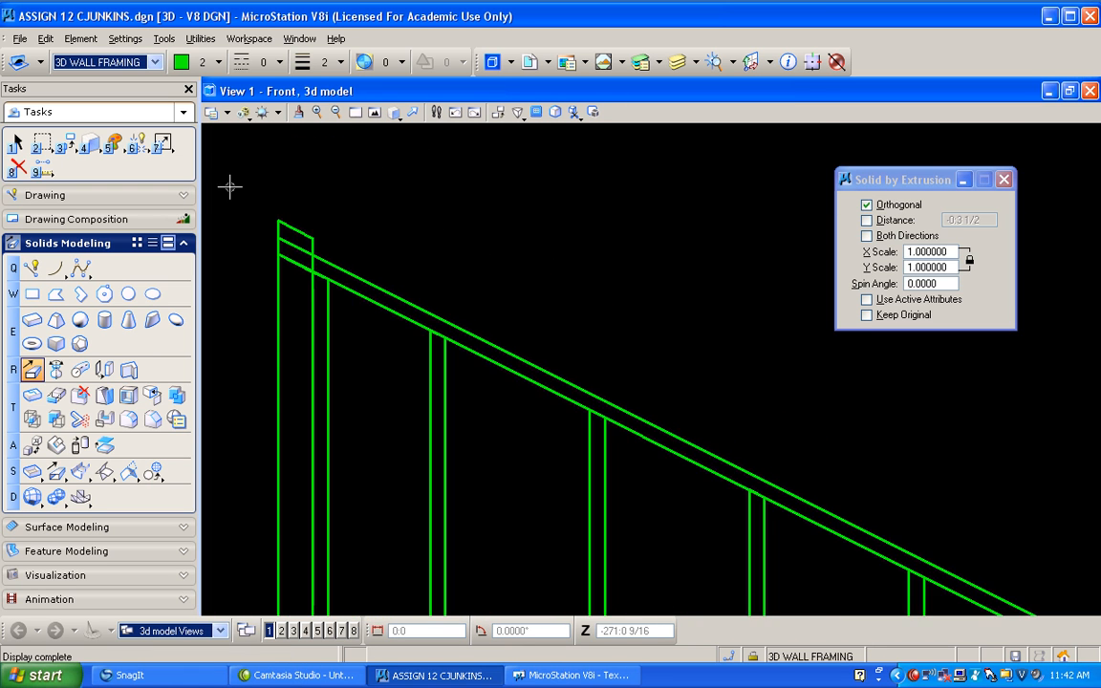
- Try to cut off the sloped plate's high end with a rectangle drawn over it up to the side wall's inner face
{"action": "left_click", "coordinate": [32, 293]}
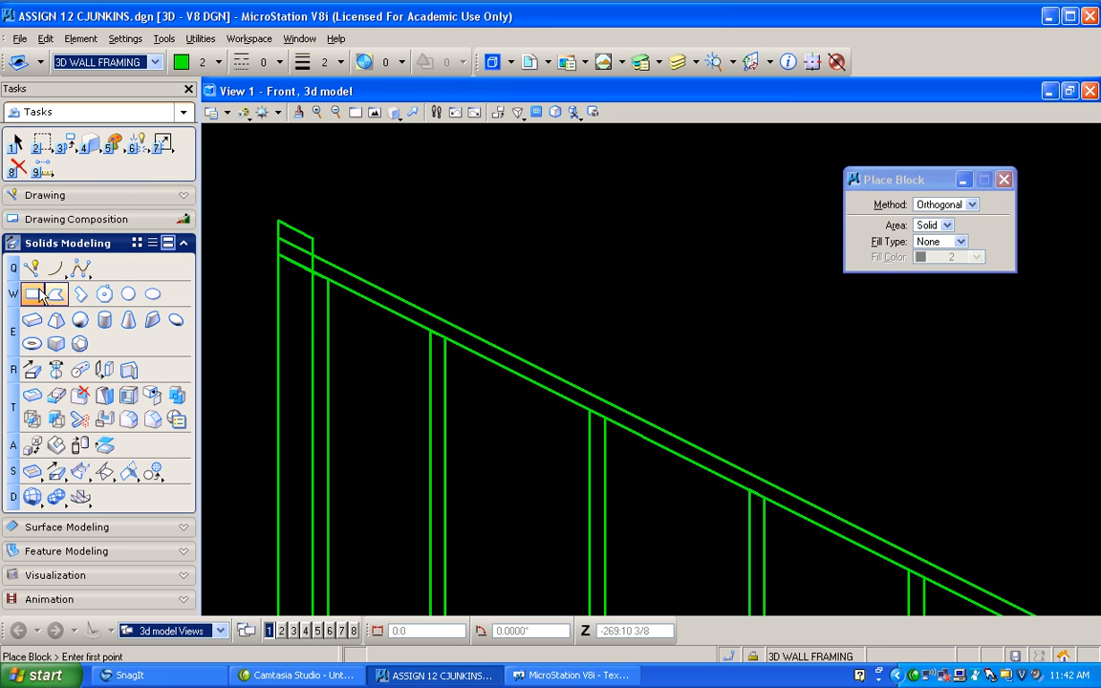
{"action": "left_click", "coordinate": [234, 165]}
{"action": "key", "text": "space"}
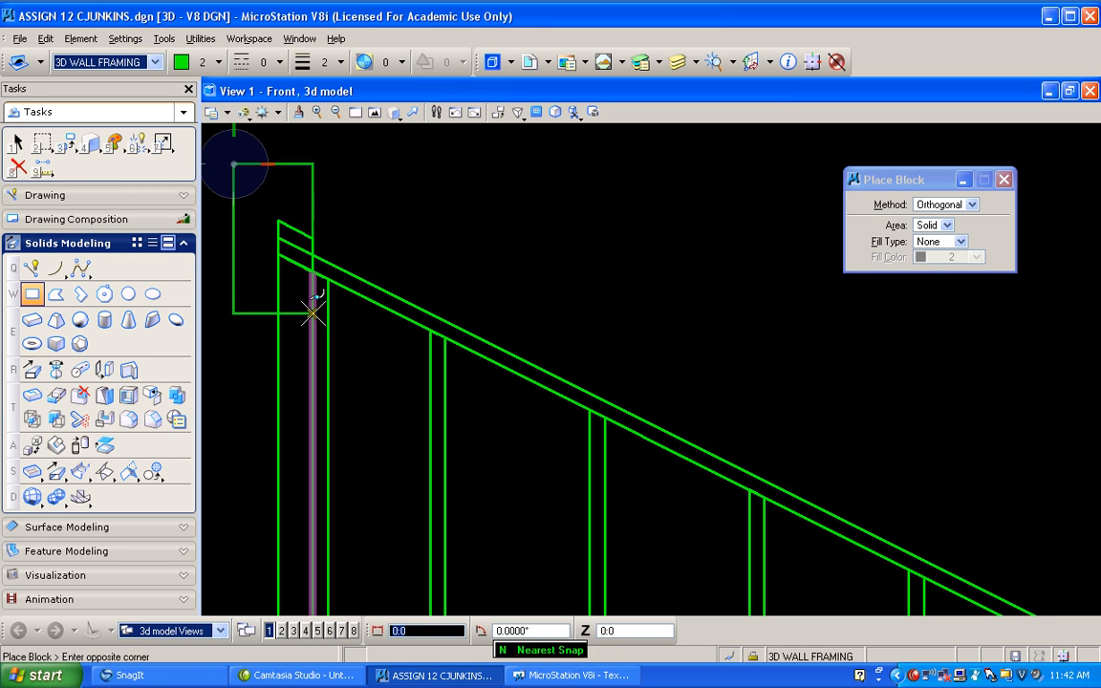
{"action": "left_click", "coordinate": [313, 313]}
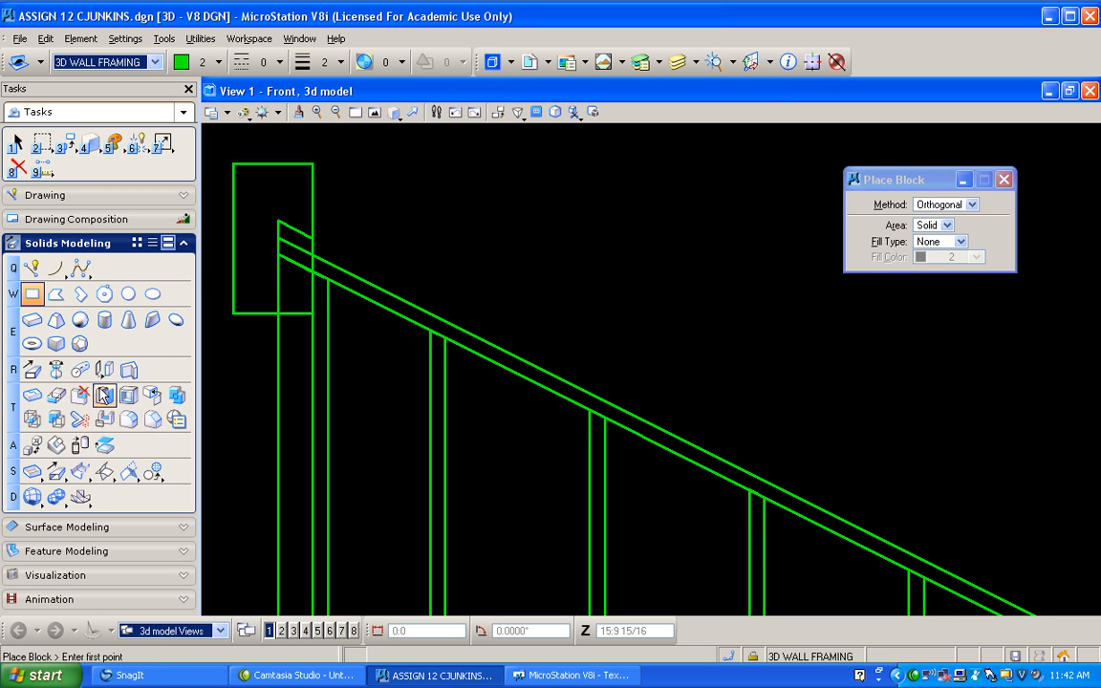
{"action": "left_click", "coordinate": [104, 419]}
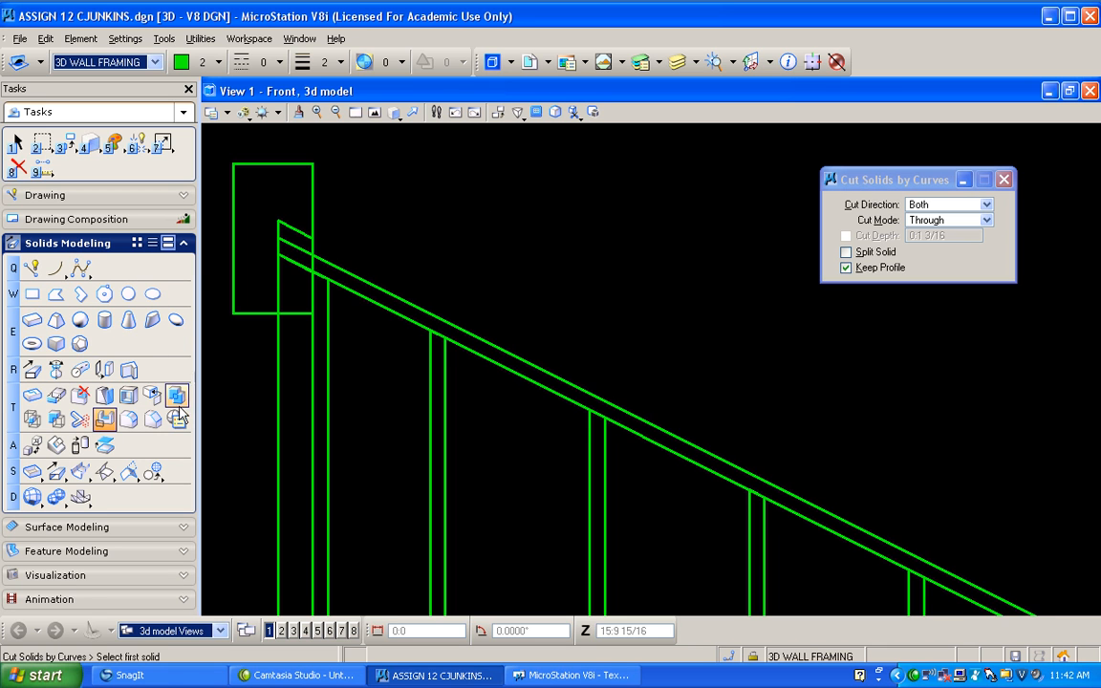
{"action": "left_click", "coordinate": [371, 283]}
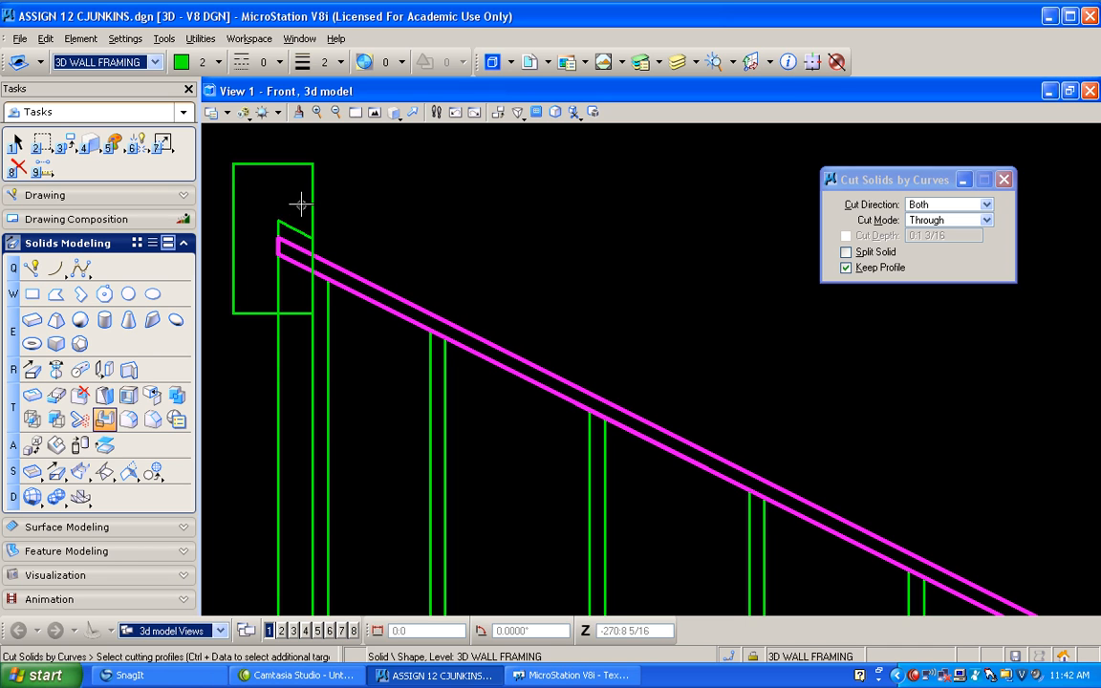
{"action": "left_click", "coordinate": [307, 169]}
{"action": "left_click", "coordinate": [381, 193]}
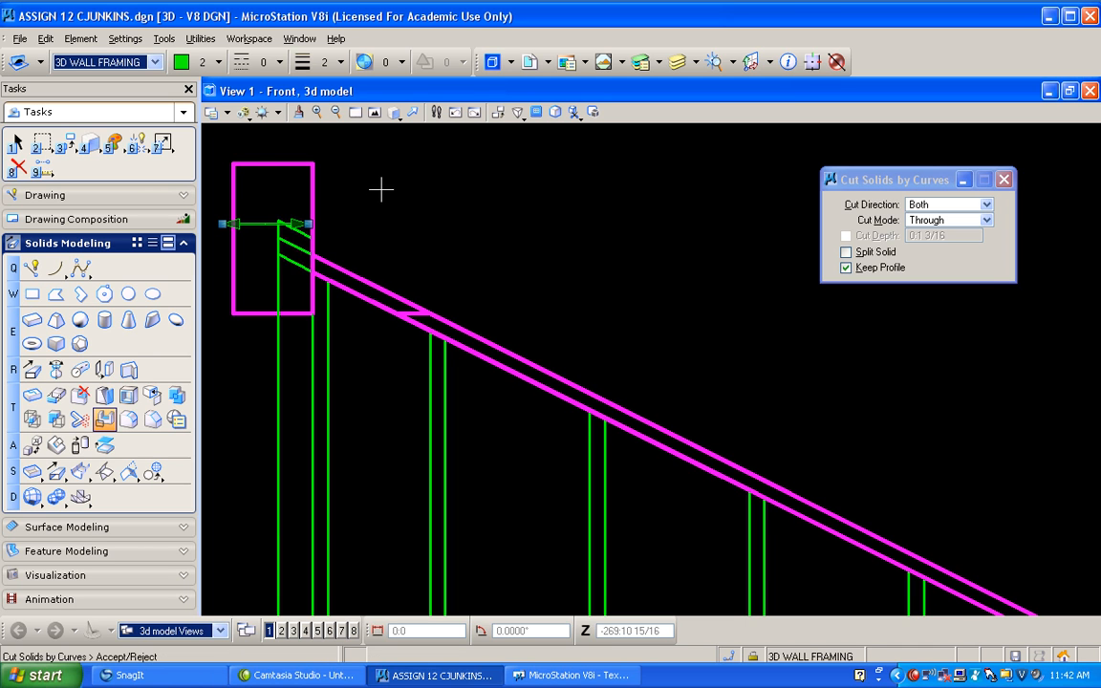
- Discard the cut at the plate's high end and delete its cutting rectangle
{"action": "key", "text": "ctrl+z"}
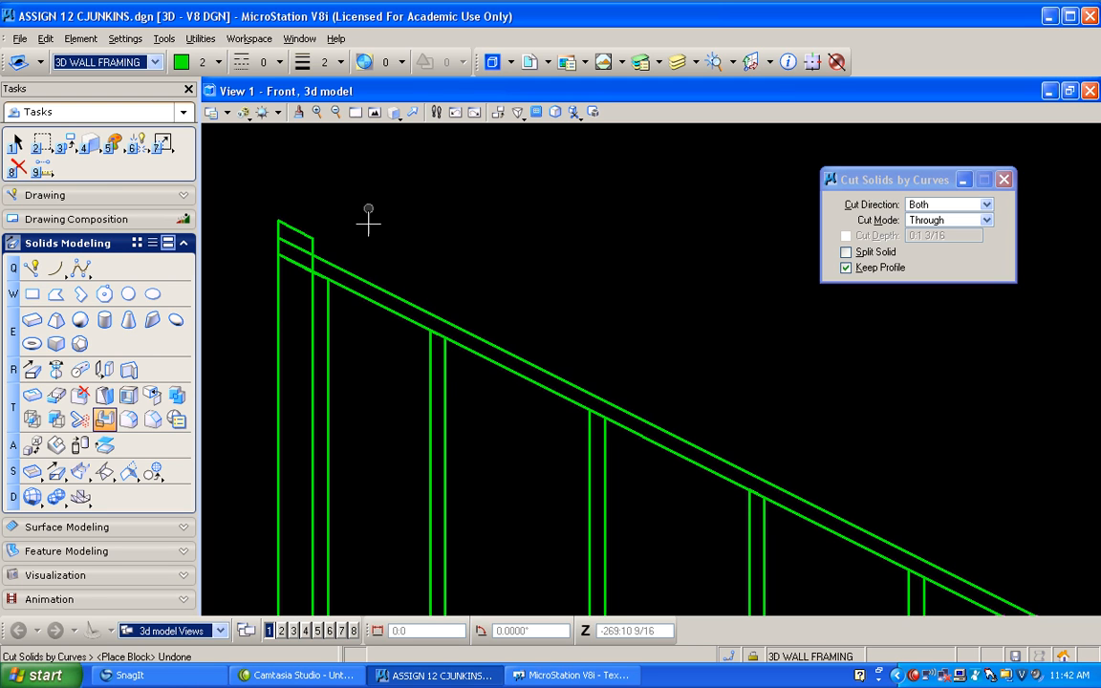
{"action": "key", "text": "ctrl+r"}
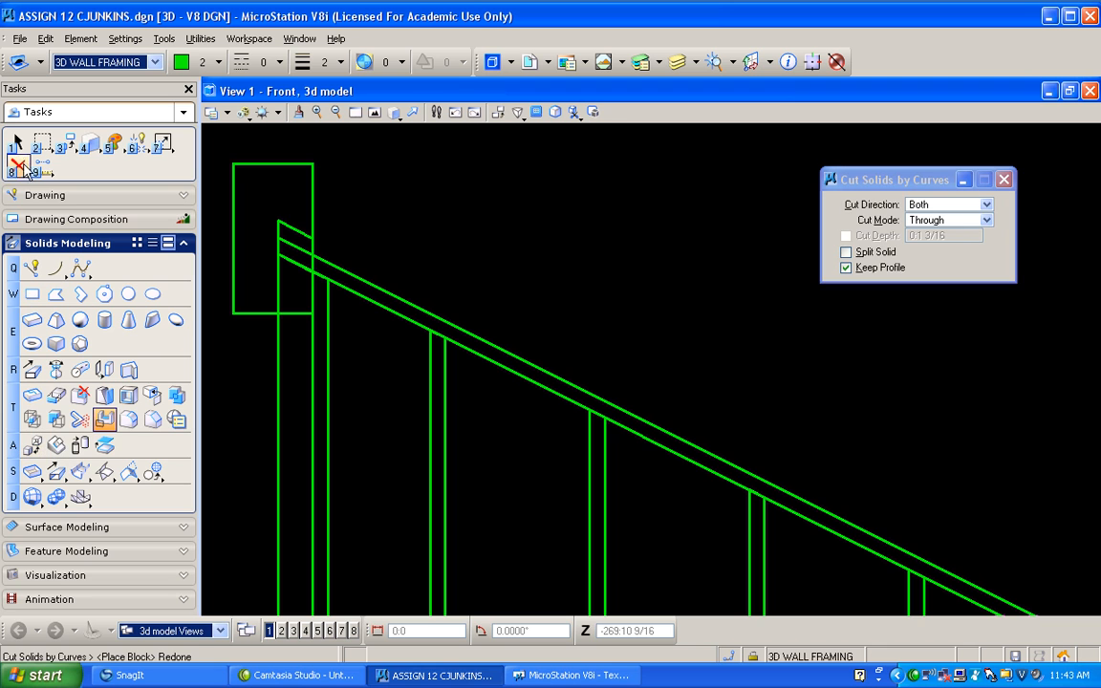
{"action": "left_click", "coordinate": [18, 168]}
{"action": "left_click", "coordinate": [252, 311]}
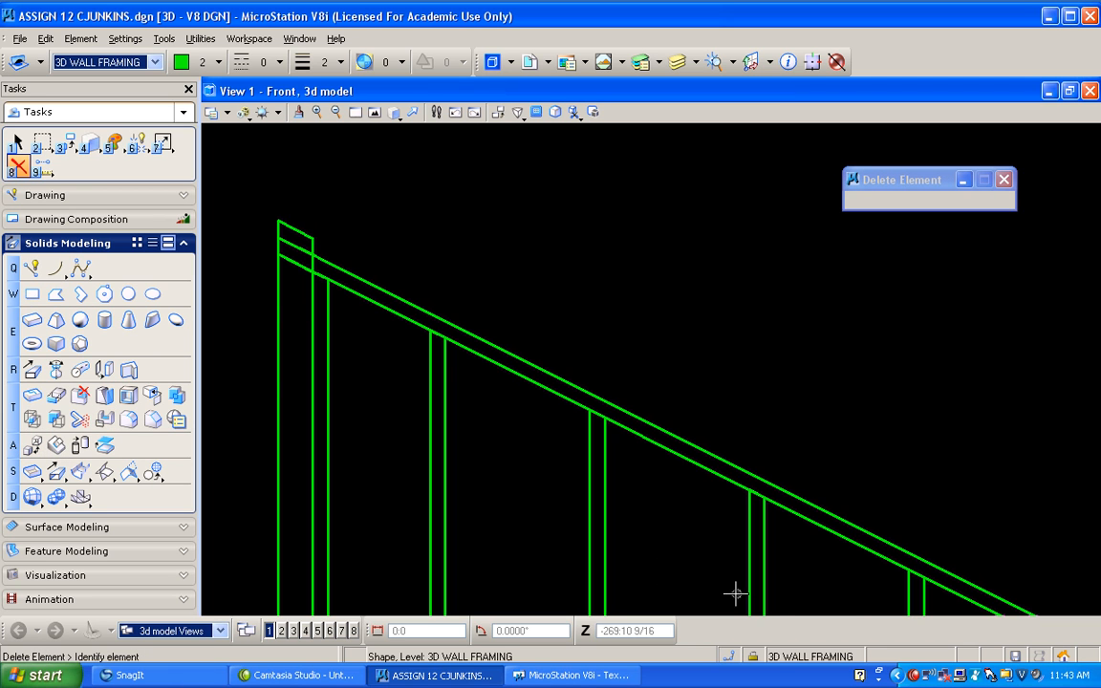
- Turn on the ACS plane snap (PS) lock and draw a rectangle about 9.5 by 23.5 inches over the plate's high end, up to the side wall's inner face
{"action": "left_click", "coordinate": [754, 658]}
{"action": "left_click", "coordinate": [808, 649]}
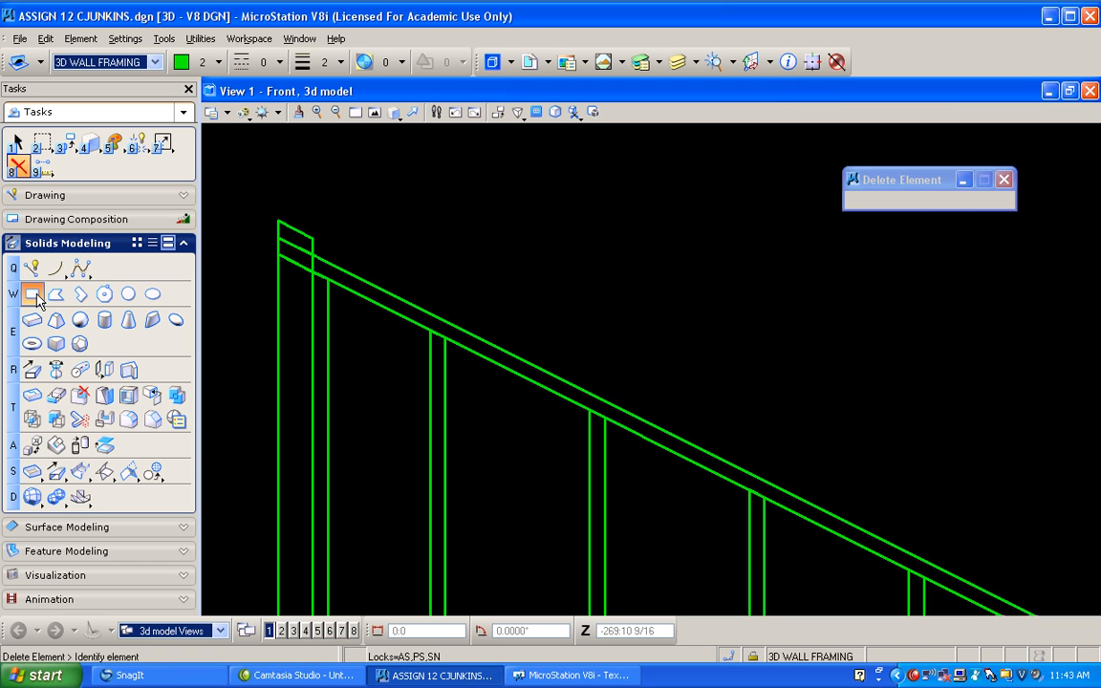
{"action": "left_click", "coordinate": [32, 293]}
{"action": "left_click", "coordinate": [219, 138]}
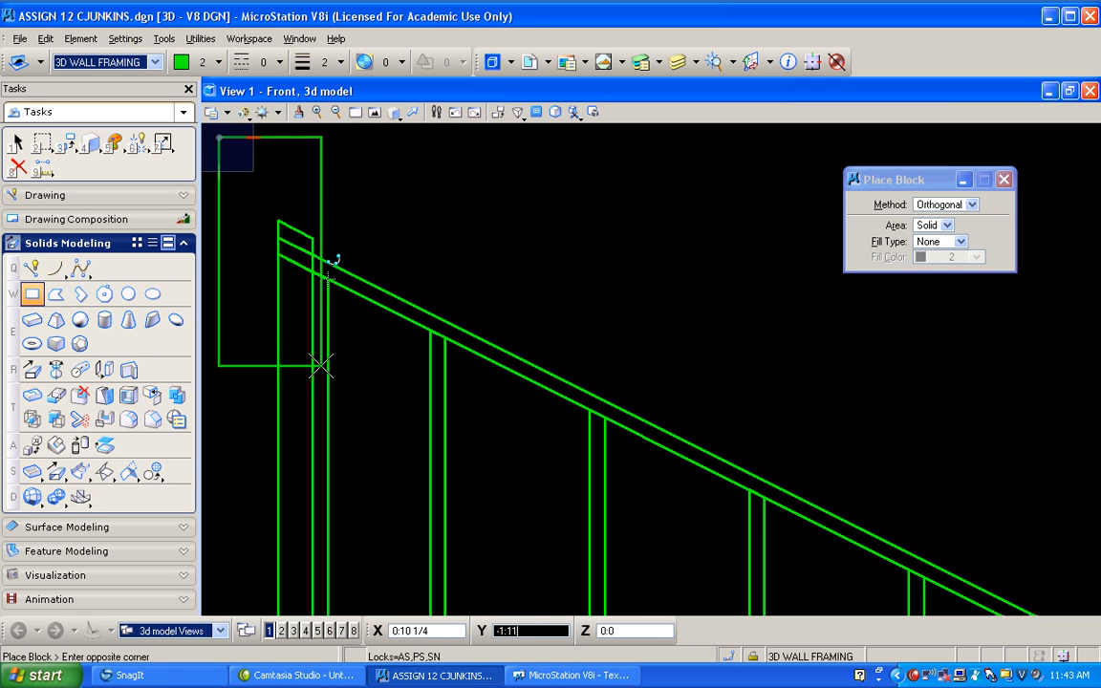
{"action": "left_click", "coordinate": [311, 371]}
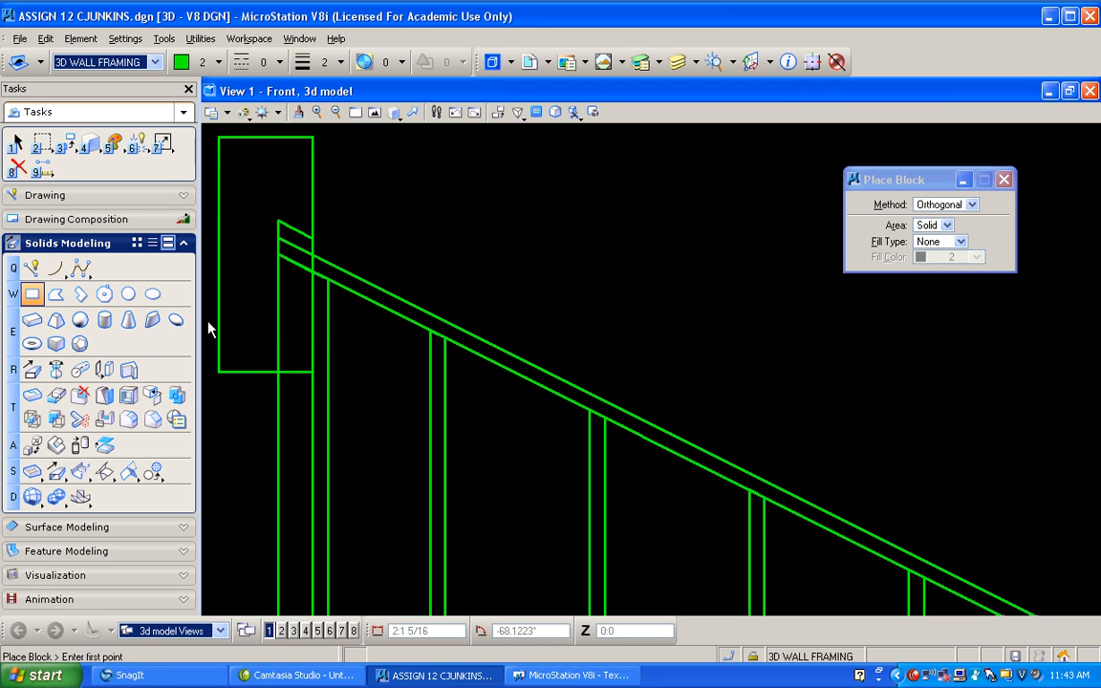
- Cut the sloped top plate's high end back to the side wall's inner face with the rectangle, and delete the rectangle
{"action": "left_click", "coordinate": [104, 421]}
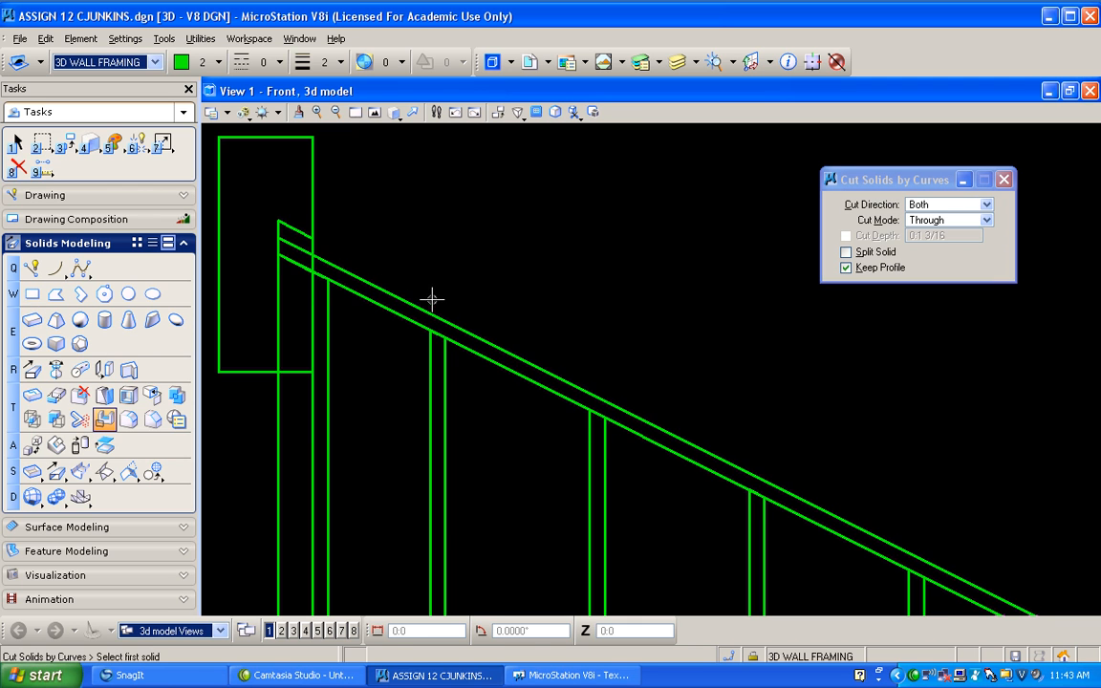
{"action": "left_click", "coordinate": [432, 312]}
{"action": "left_click", "coordinate": [256, 231]}
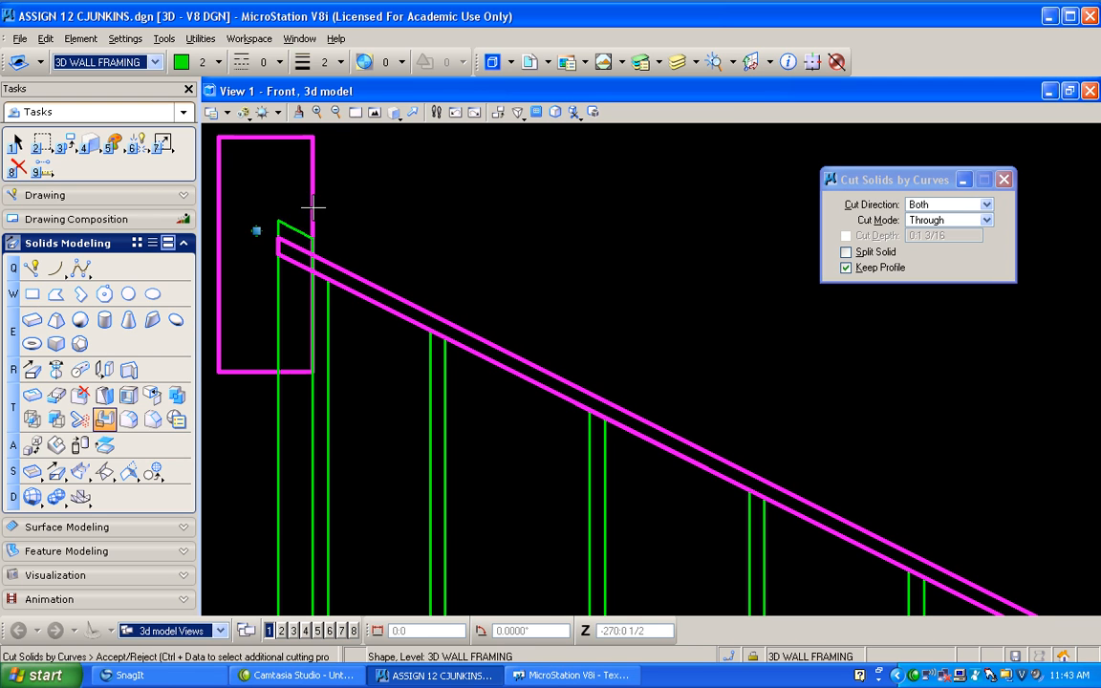
{"action": "left_click", "coordinate": [257, 231]}
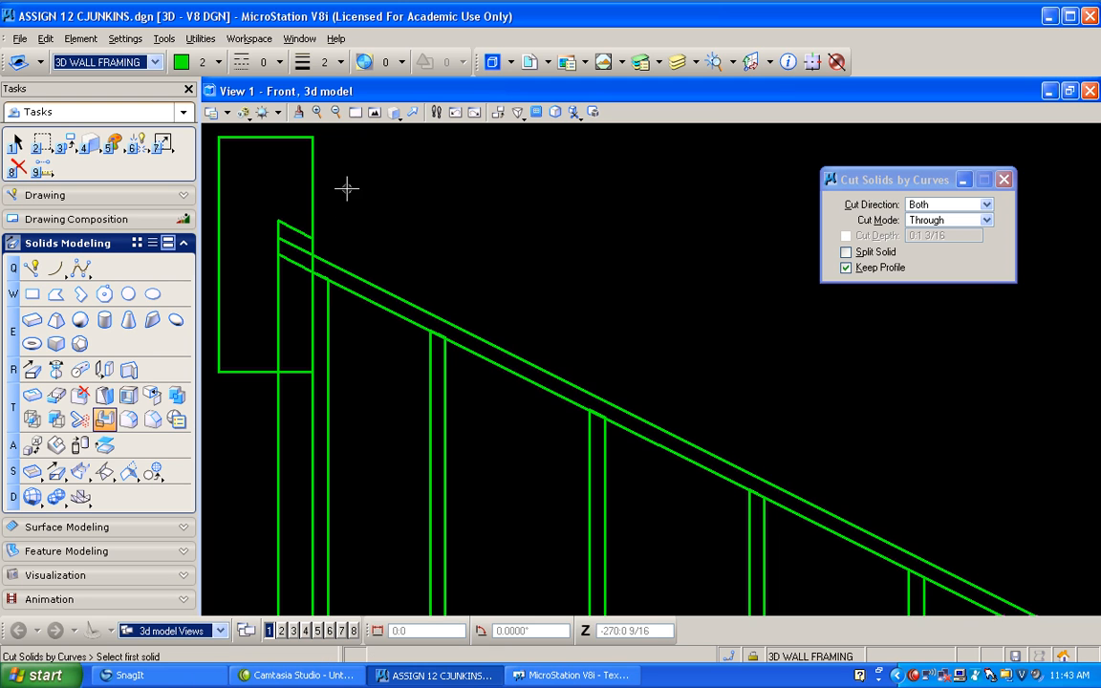
{"action": "left_click", "coordinate": [17, 167]}
{"action": "left_click", "coordinate": [236, 138]}
- Draw a rectangle over the plate's low end, starting at the upper inner corner of the low side wall's top plate
{"action": "left_click_drag", "start_coordinate": [272, 173], "coordinate": [499, 303], "text": "shift"}
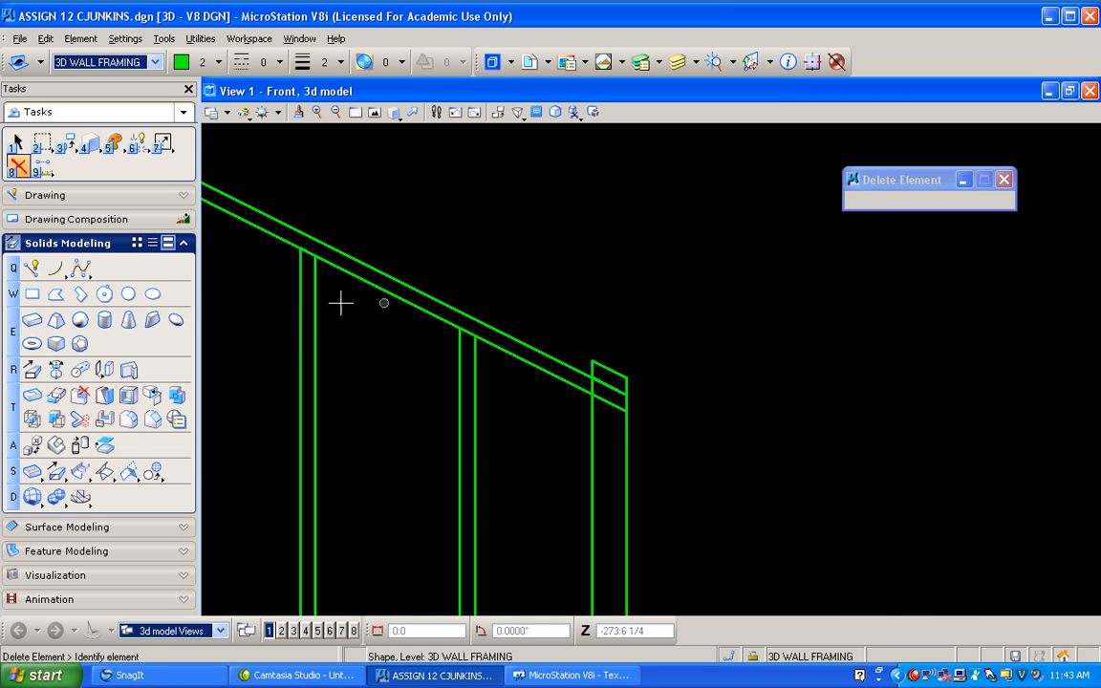
{"action": "left_click", "coordinate": [33, 295]}
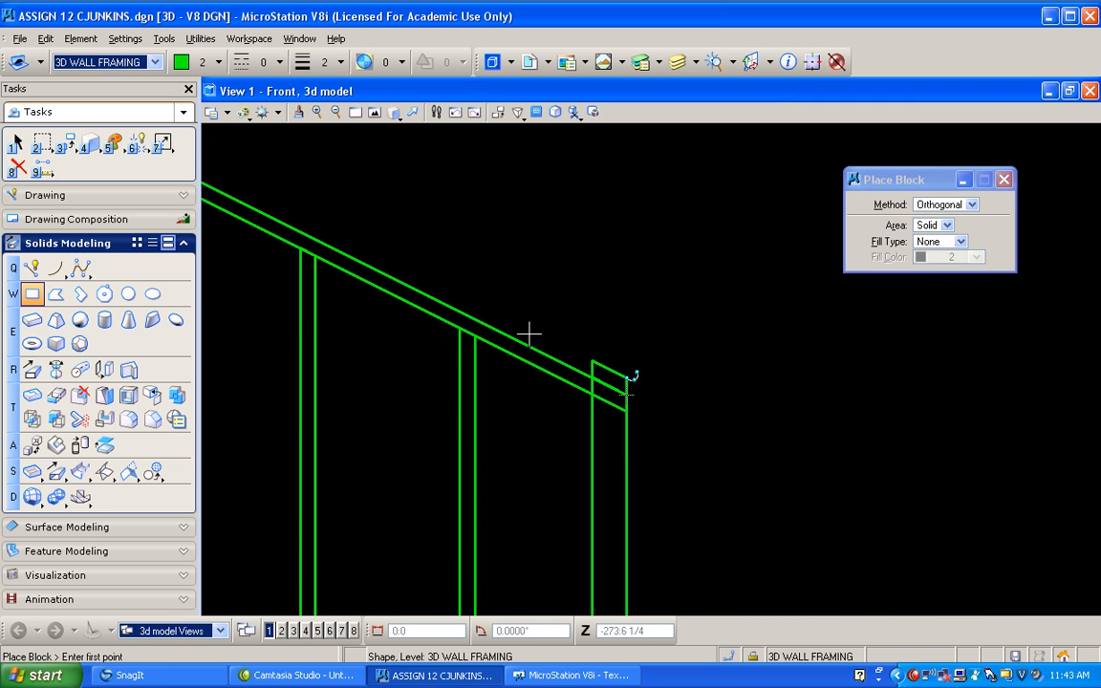
{"action": "left_click", "coordinate": [593, 363]}
{"action": "left_click", "coordinate": [705, 496]}
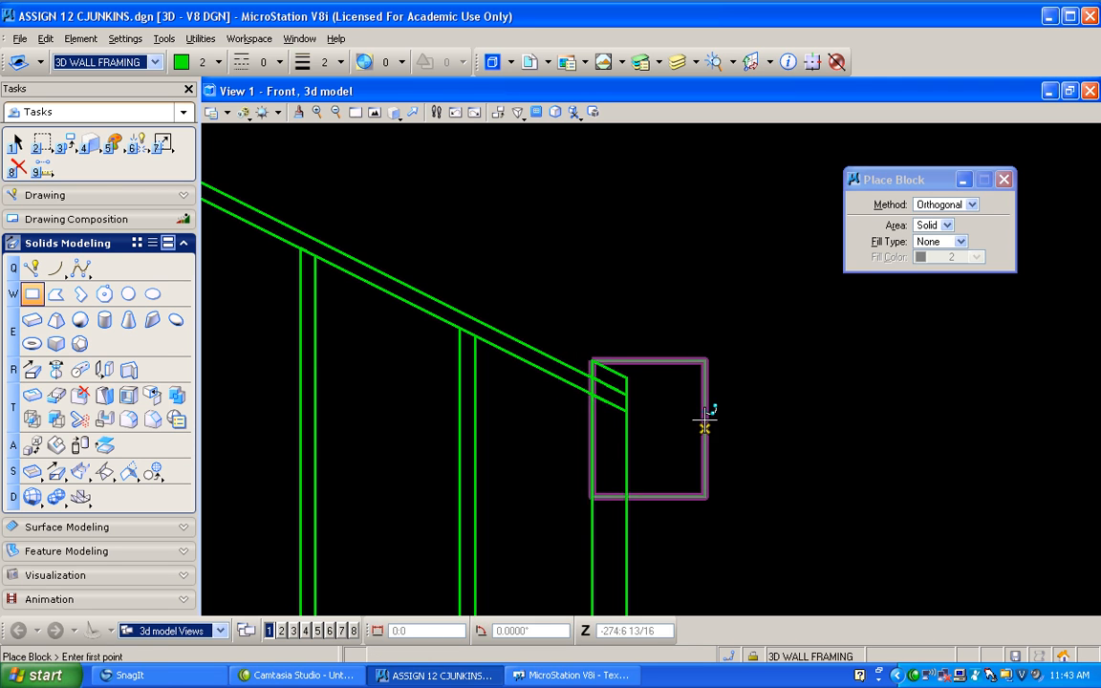
- Cut the sloped top plate's low end back to the low side wall's inner face with the rectangle, and delete the rectangle
{"action": "left_click", "coordinate": [105, 418]}
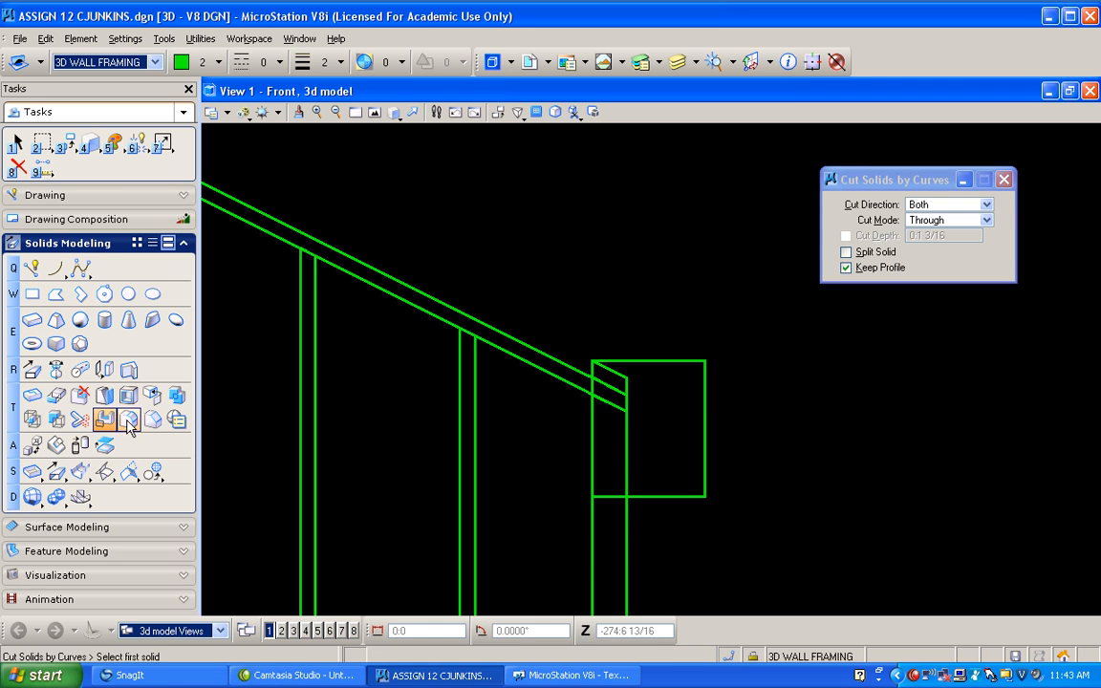
{"action": "left_click", "coordinate": [560, 367]}
{"action": "left_click", "coordinate": [657, 358]}
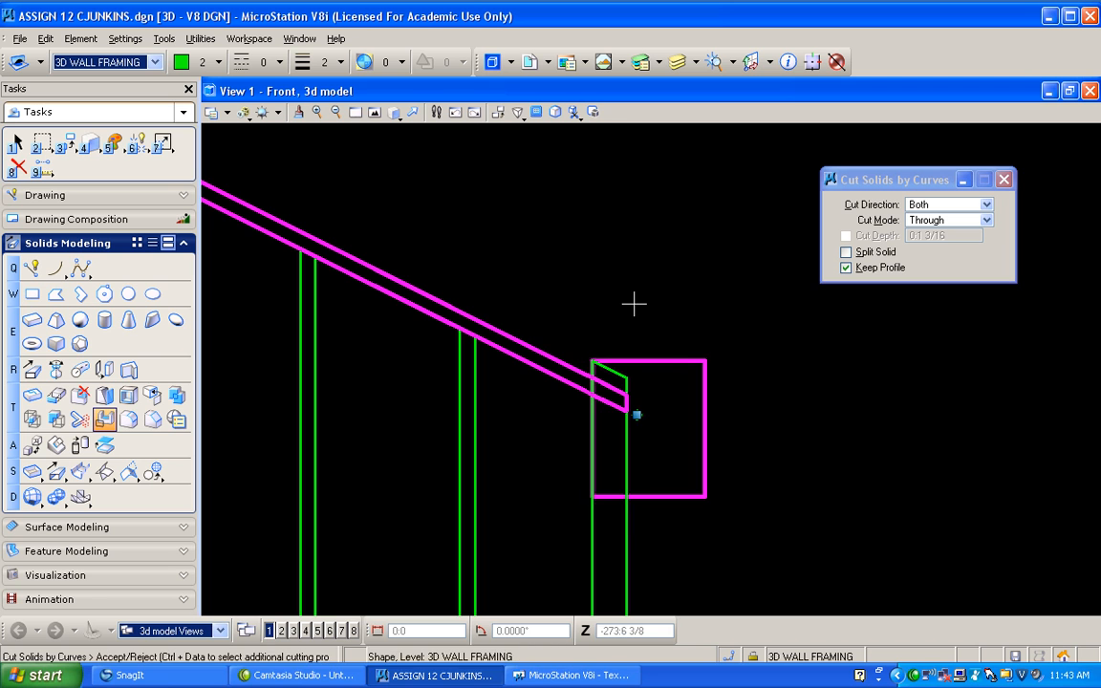
{"action": "left_click", "coordinate": [634, 304]}
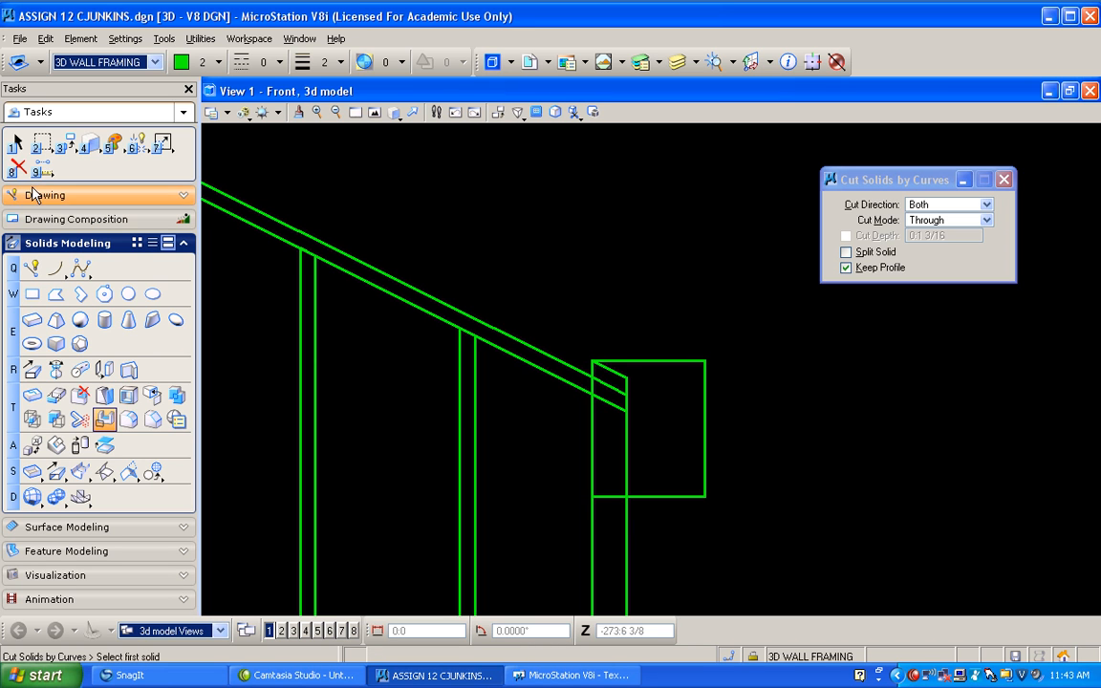
{"action": "left_click", "coordinate": [18, 166]}
{"action": "left_click", "coordinate": [641, 366]}
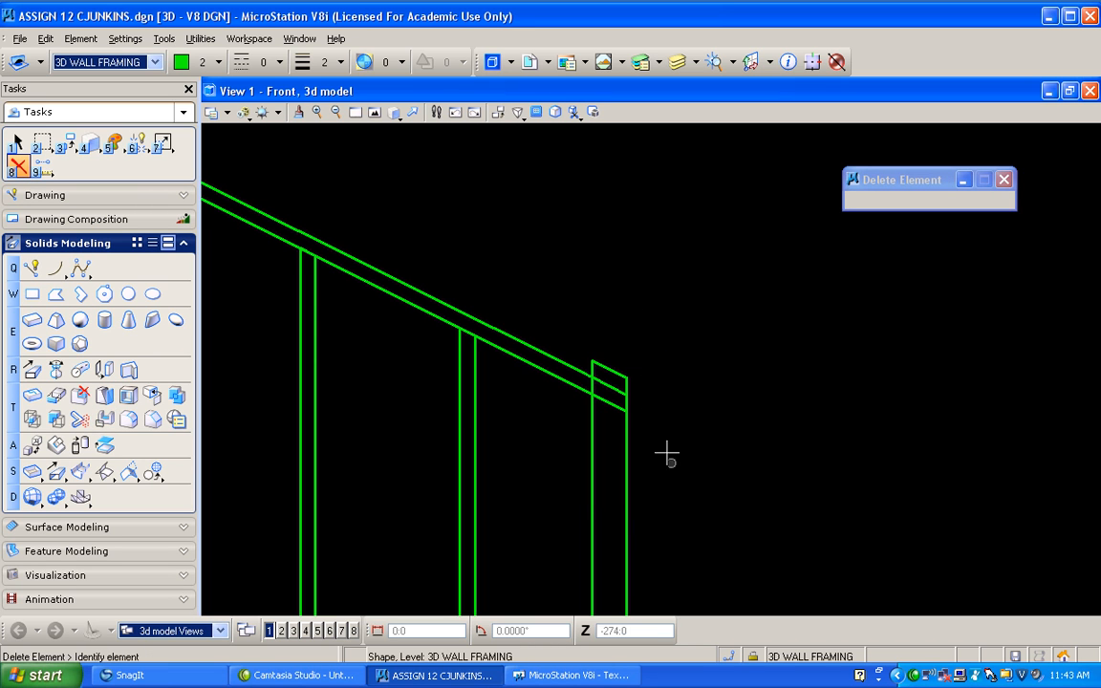
- Turn off the ACS plane snap (PS) lock
{"action": "left_click", "coordinate": [755, 658]}
{"action": "left_click", "coordinate": [749, 627]}
{"action": "scroll", "coordinate": [548, 374], "scroll_direction": "up", "scroll_amount": 2}
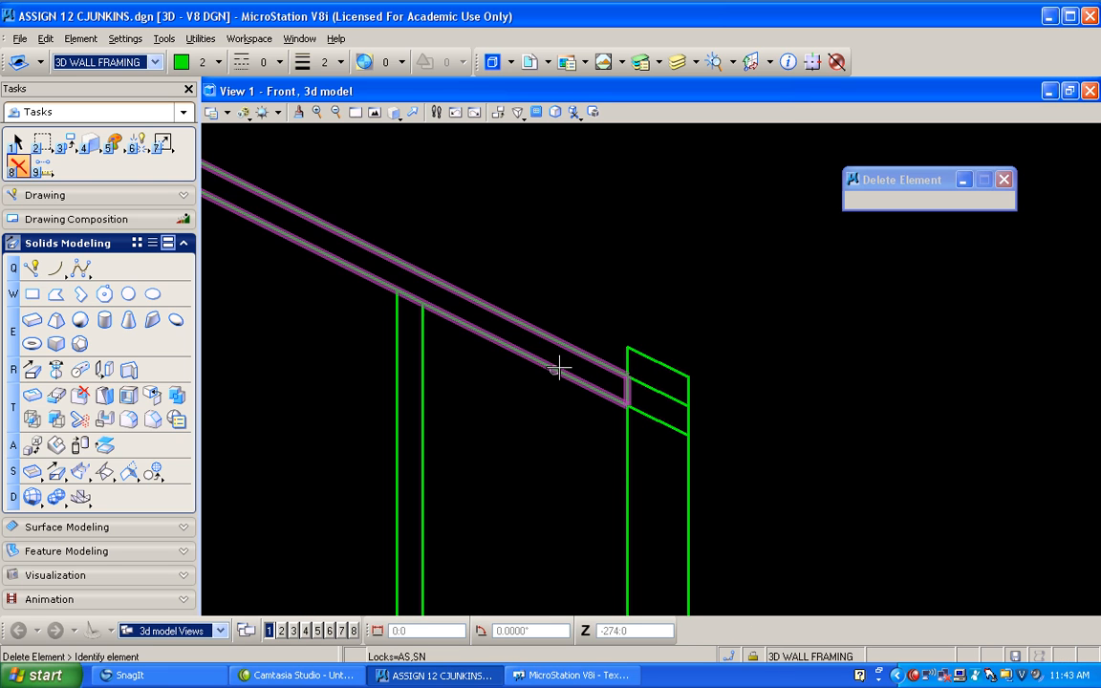
- Copy the sloped top plate straight up from its lower to its upper corner at the low end, stacking a second plate on it
{"action": "left_click", "coordinate": [67, 145]}
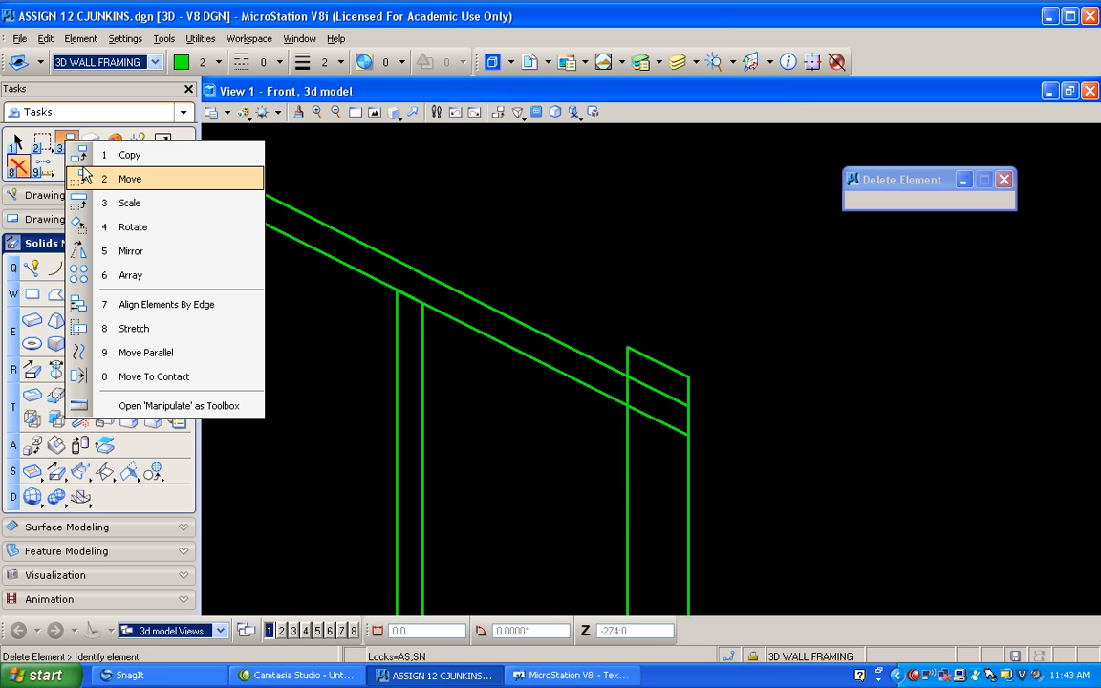
{"action": "left_click", "coordinate": [81, 153]}
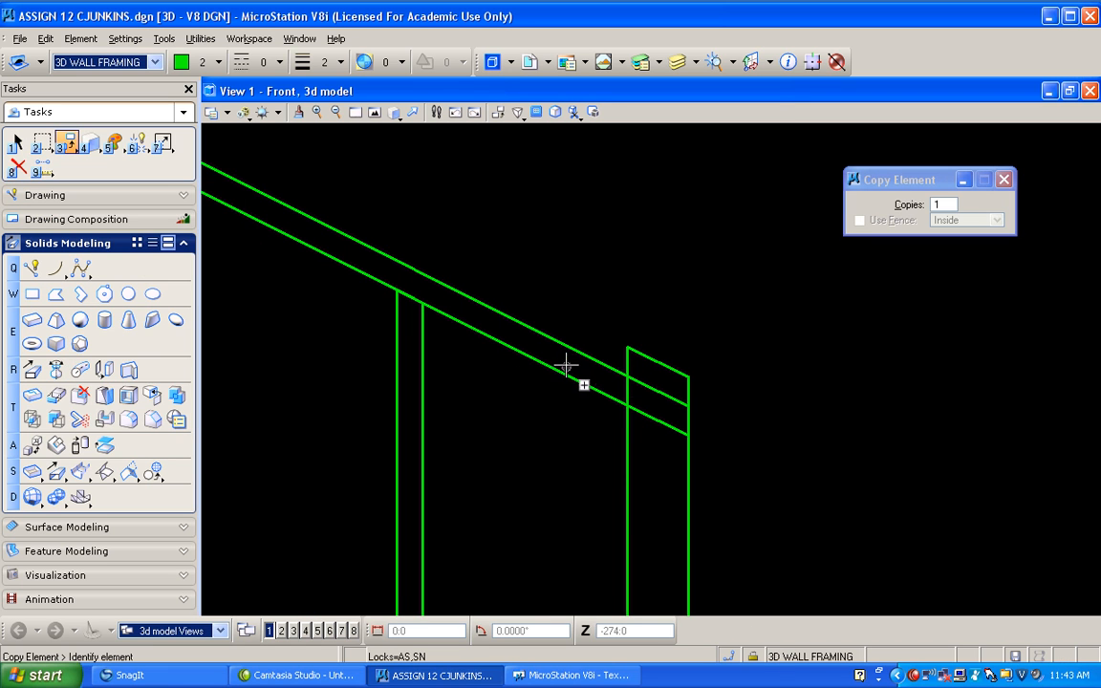
{"action": "left_click", "coordinate": [627, 404]}
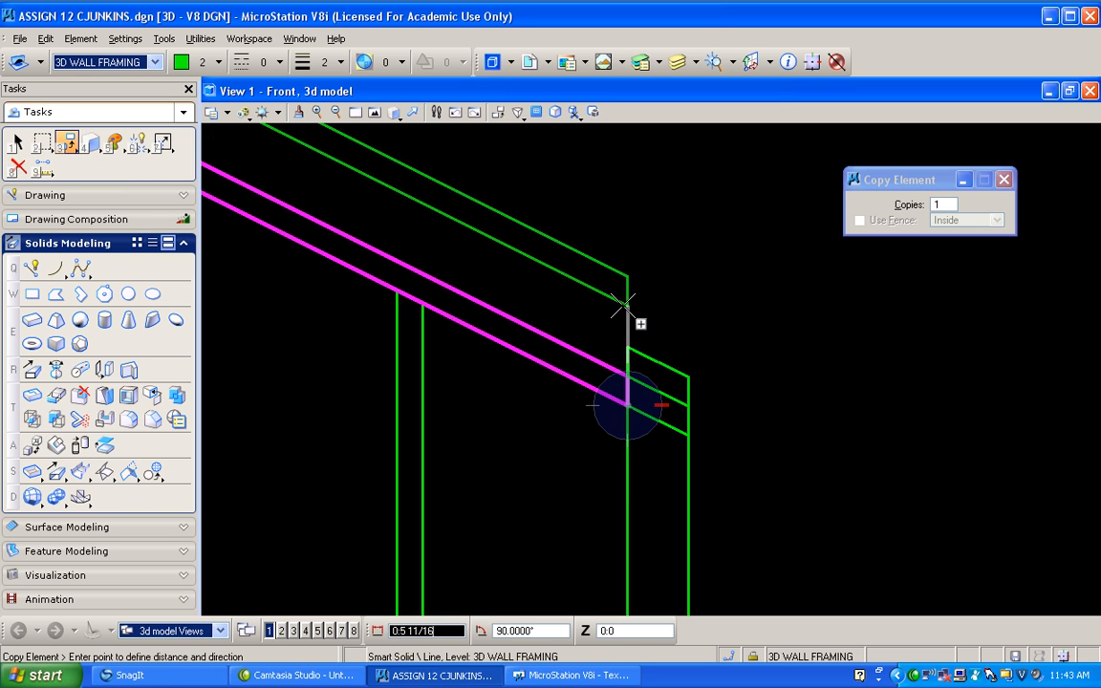
{"action": "left_click", "coordinate": [626, 376]}
{"action": "right_click", "coordinate": [628, 372]}
{"action": "scroll", "coordinate": [660, 287], "scroll_direction": "down", "scroll_amount": 6}
{"action": "scroll", "coordinate": [479, 230], "scroll_direction": "up", "scroll_amount": 4}
{"action": "scroll", "coordinate": [478, 215], "scroll_direction": "down", "scroll_amount": 4}
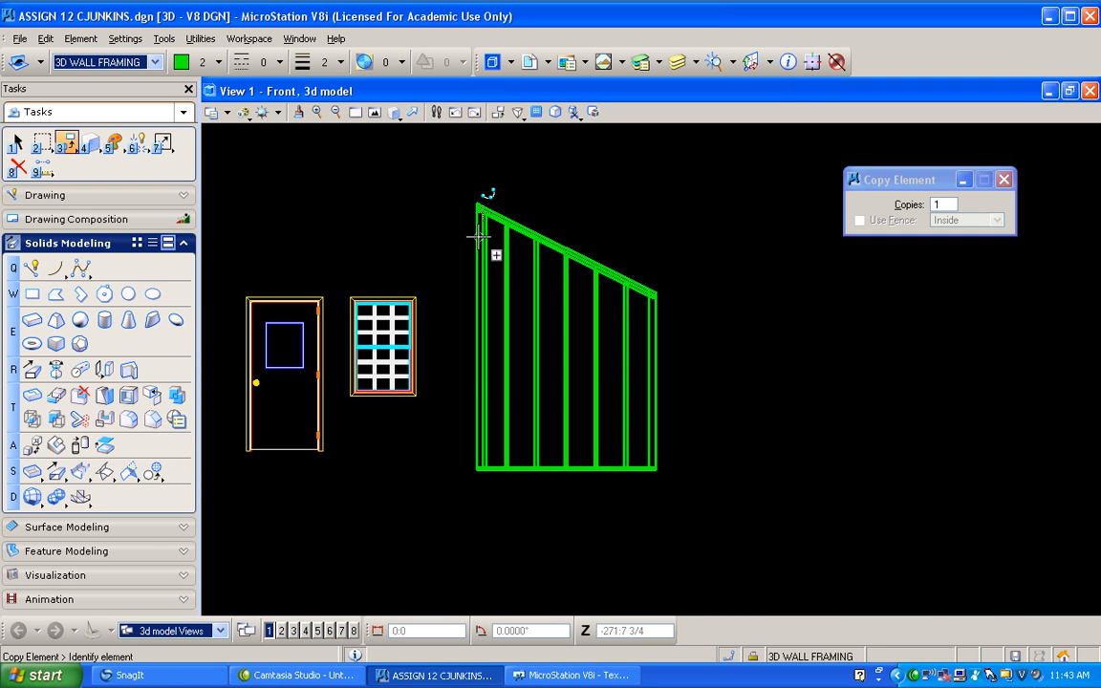
{"action": "left_click", "coordinate": [16, 142]}
{"action": "scroll", "coordinate": [479, 195], "scroll_direction": "up", "scroll_amount": 2}
{"action": "left_click_drag", "start_coordinate": [482, 195], "coordinate": [685, 551]}
{"action": "scroll", "coordinate": [686, 550], "scroll_direction": "down", "scroll_amount": 4}
{"action": "scroll", "coordinate": [658, 608], "scroll_direction": "up", "scroll_amount": 4}
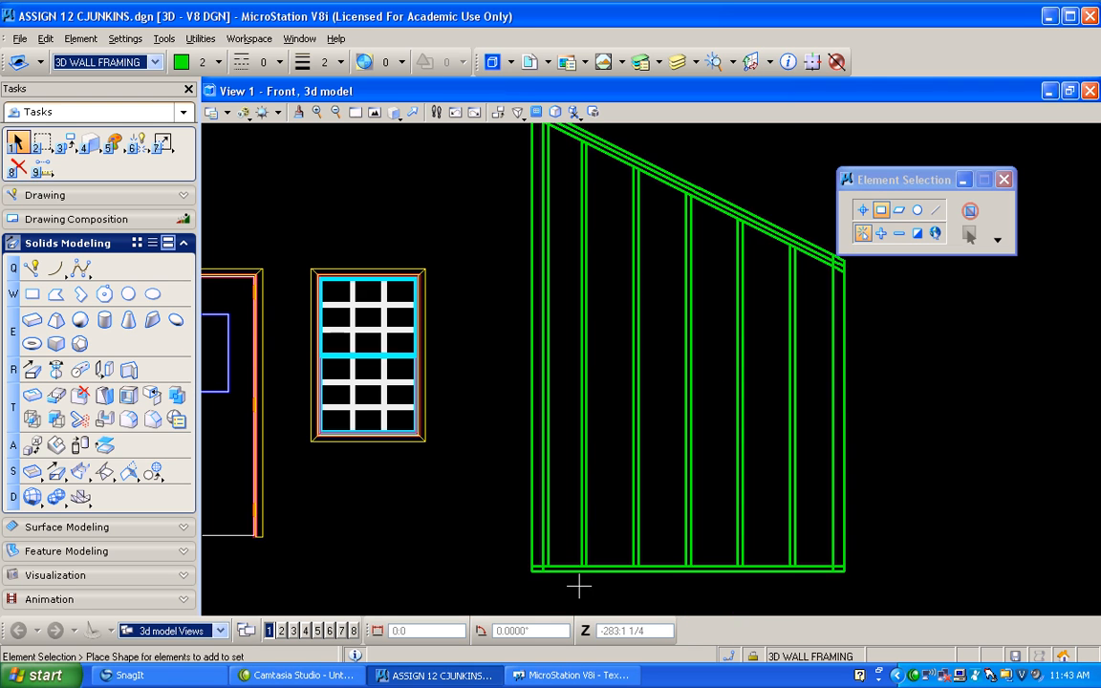
{"action": "scroll", "coordinate": [547, 584], "scroll_direction": "down", "scroll_amount": 2}
{"action": "left_click_drag", "start_coordinate": [544, 580], "coordinate": [713, 261]}
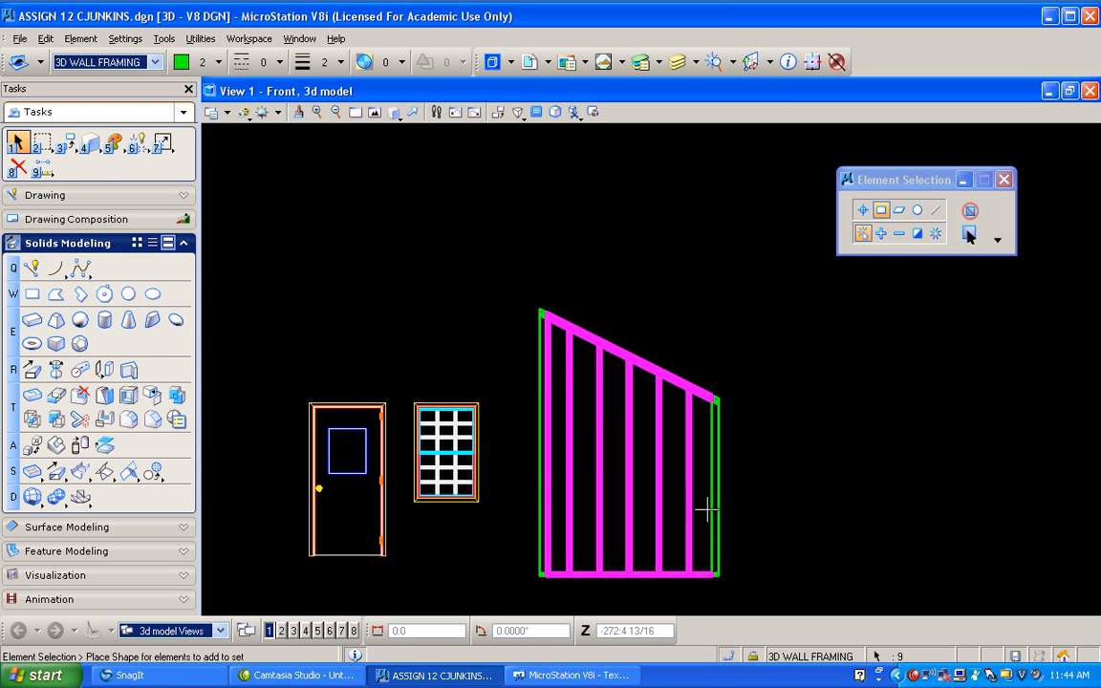
{"action": "scroll", "coordinate": [729, 528], "scroll_direction": "up", "scroll_amount": 2}
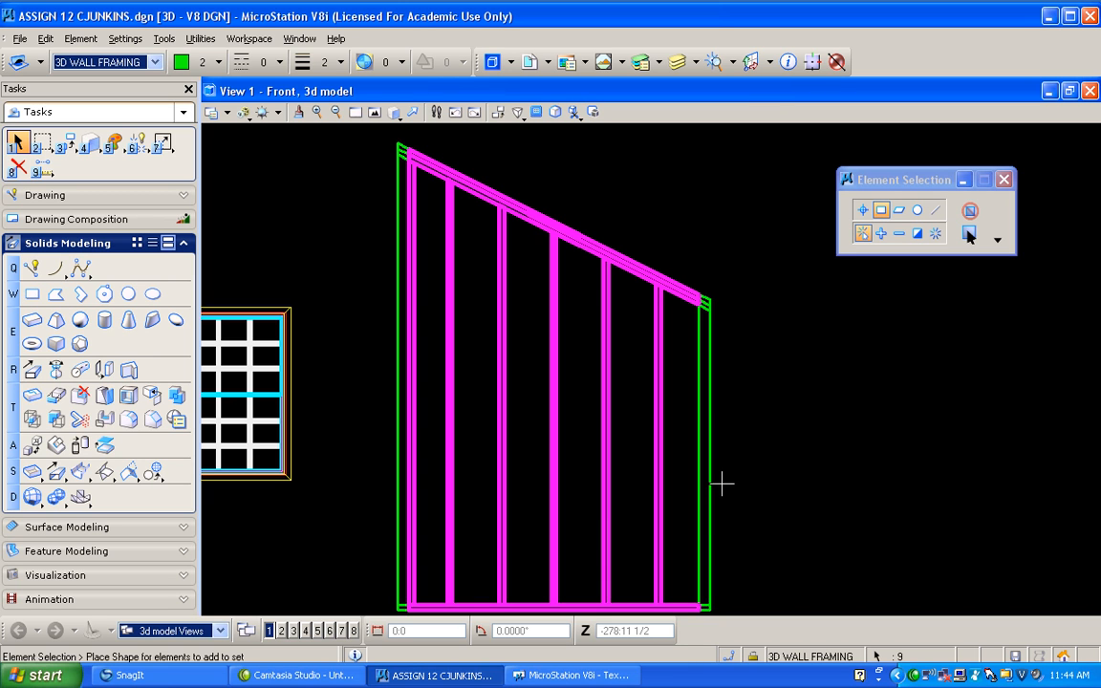
{"action": "left_click", "coordinate": [763, 478]}
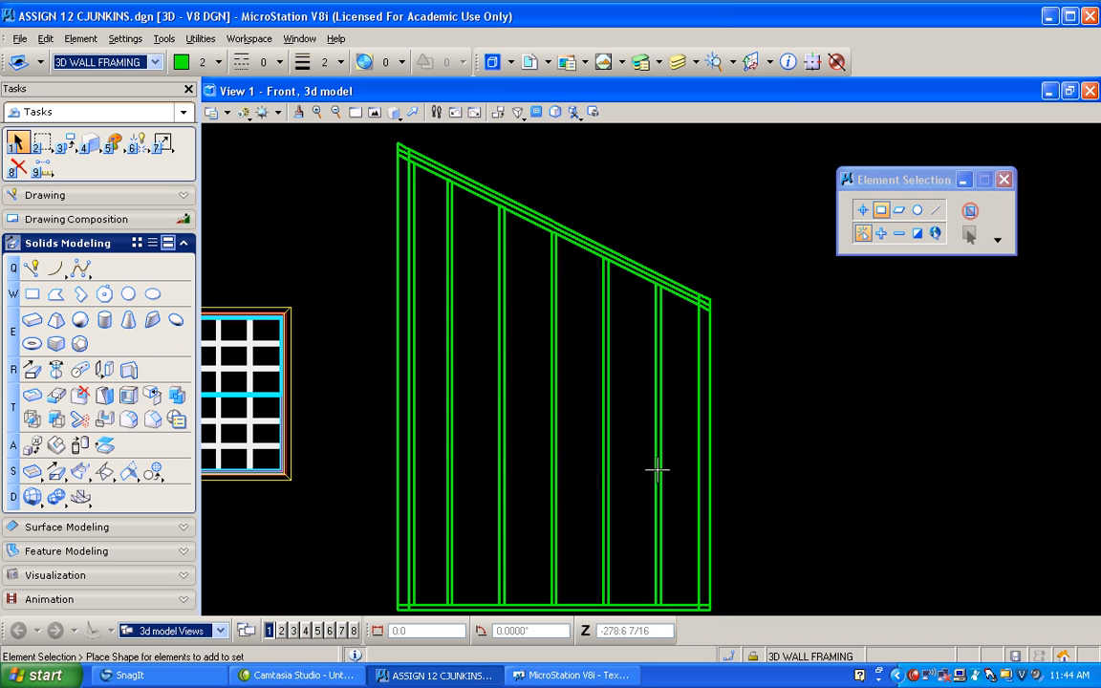
- Move the end-wall stud nearest the low side onto the bottom plate's end, against the low side wall's inner face
{"action": "left_click", "coordinate": [69, 145]}
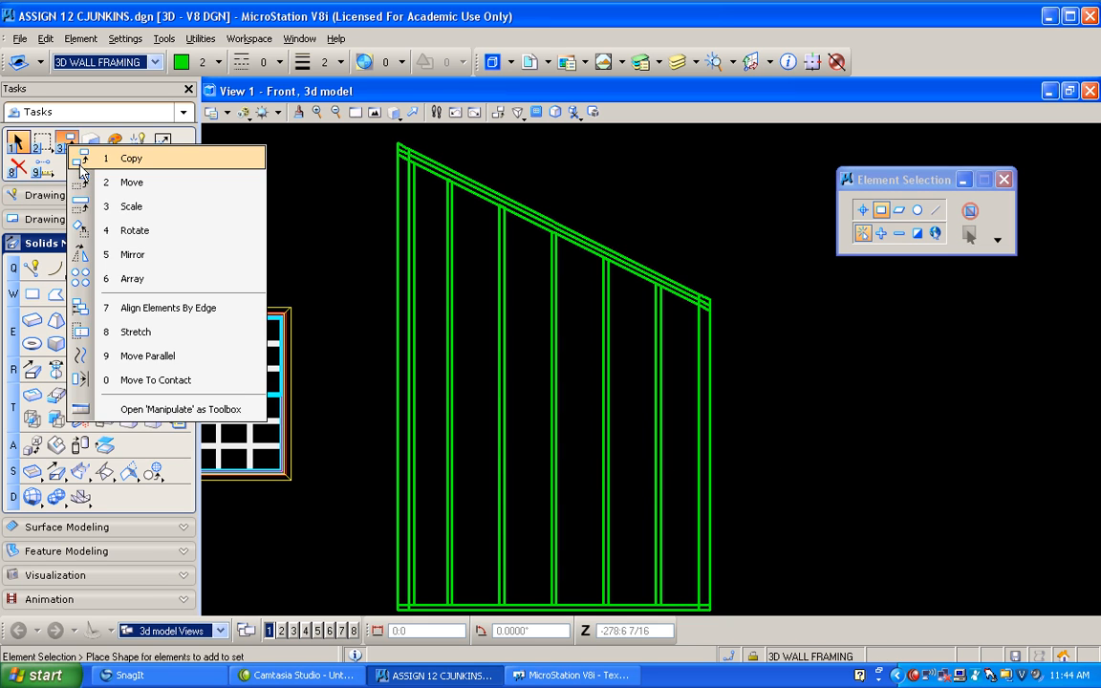
{"action": "left_click", "coordinate": [84, 182]}
{"action": "left_click", "coordinate": [657, 598]}
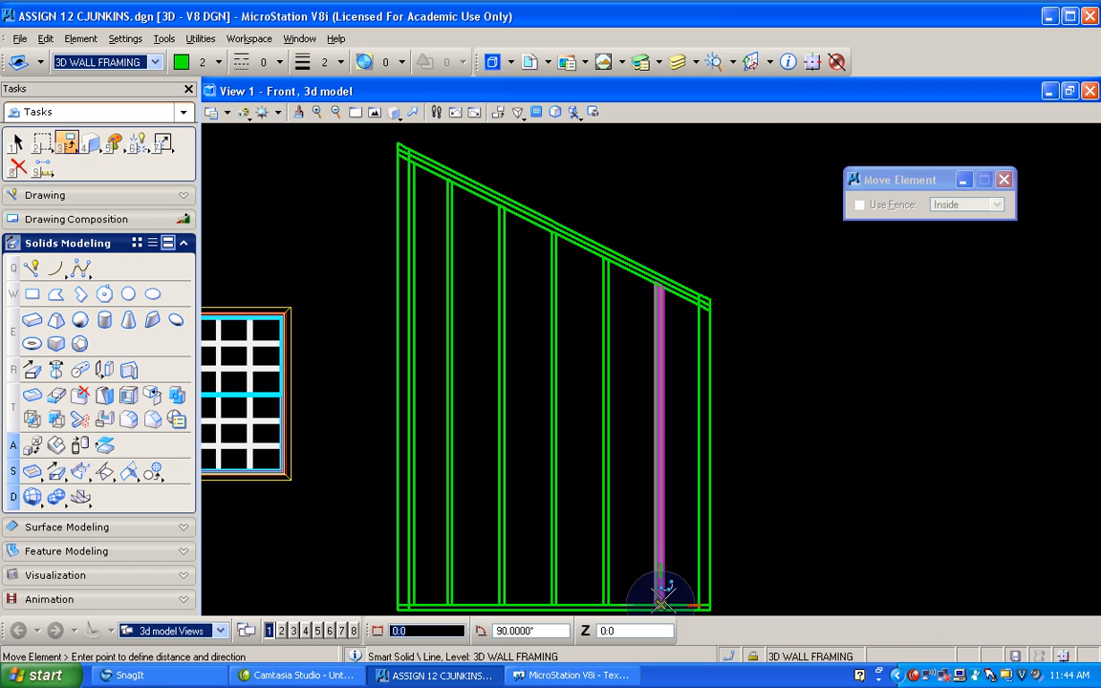
{"action": "scroll", "coordinate": [669, 600], "scroll_direction": "up", "scroll_amount": 5}
{"action": "middle_click_drag", "start_coordinate": [688, 521], "coordinate": [696, 516]}
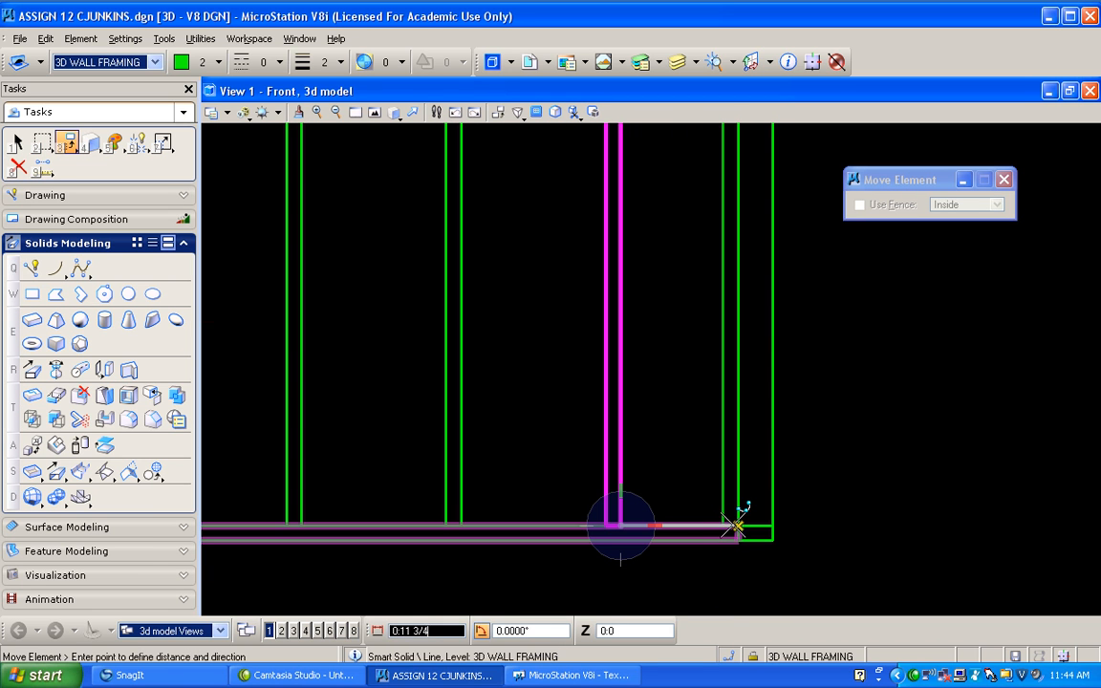
{"action": "left_click", "coordinate": [738, 524]}
{"action": "middle_click_drag", "start_coordinate": [863, 599], "coordinate": [860, 436], "text": "shift"}
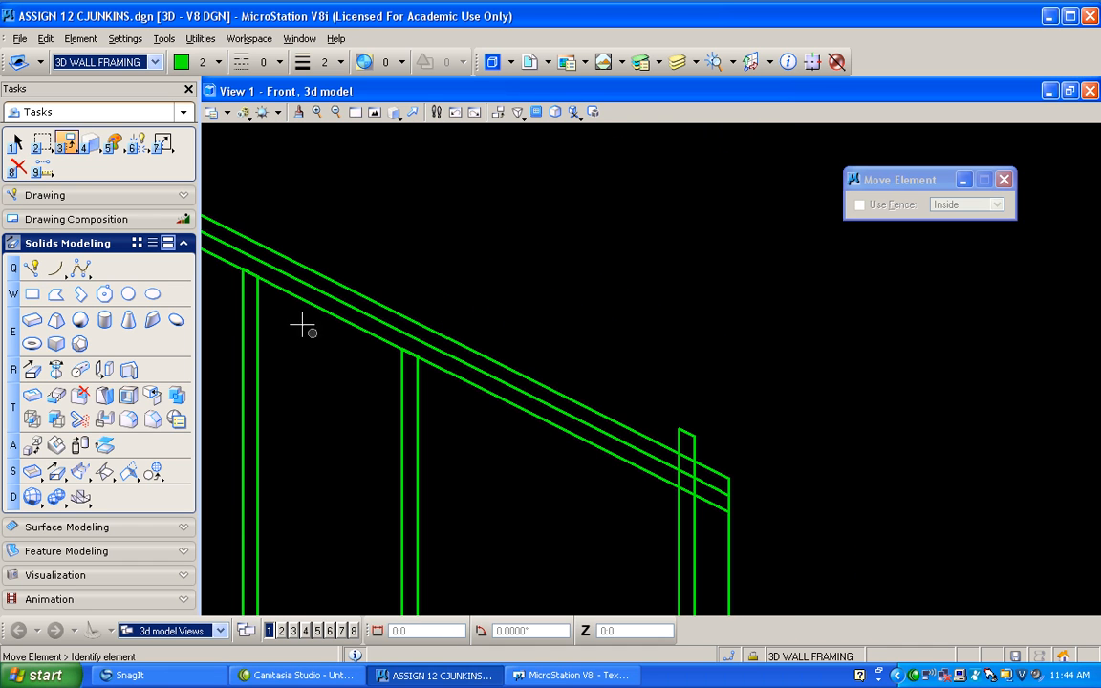
- Set the Place Block method to Rotated and turn on the ACS plane snap (PS) lock
{"action": "left_click", "coordinate": [32, 294]}
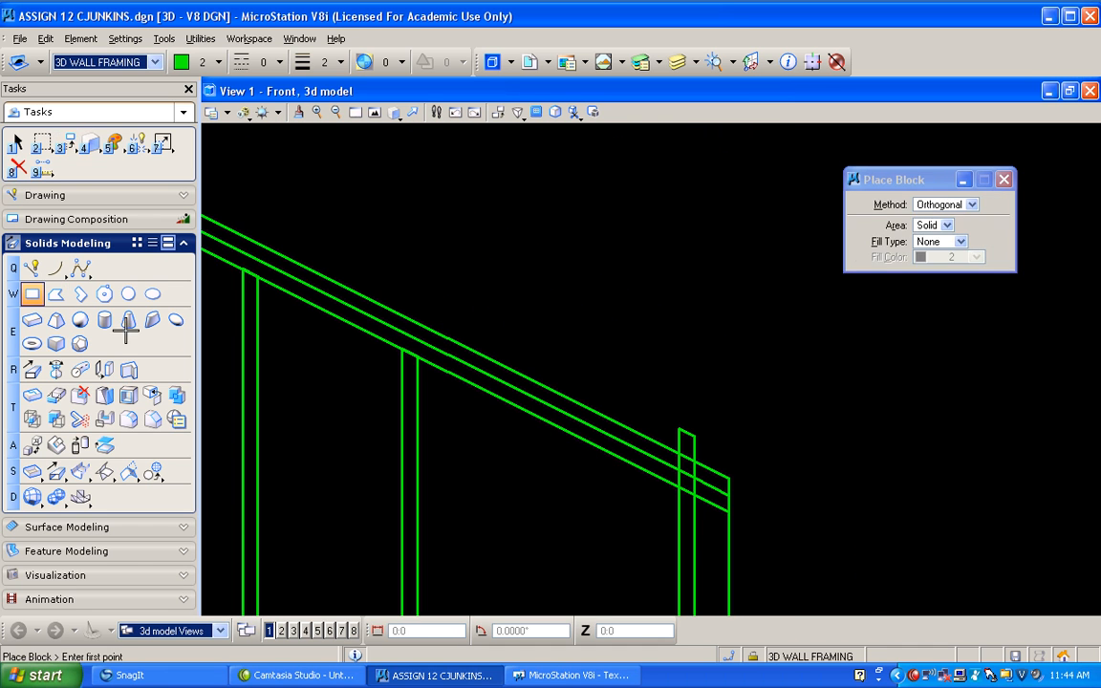
{"action": "left_click", "coordinate": [728, 512]}
{"action": "left_click", "coordinate": [972, 205]}
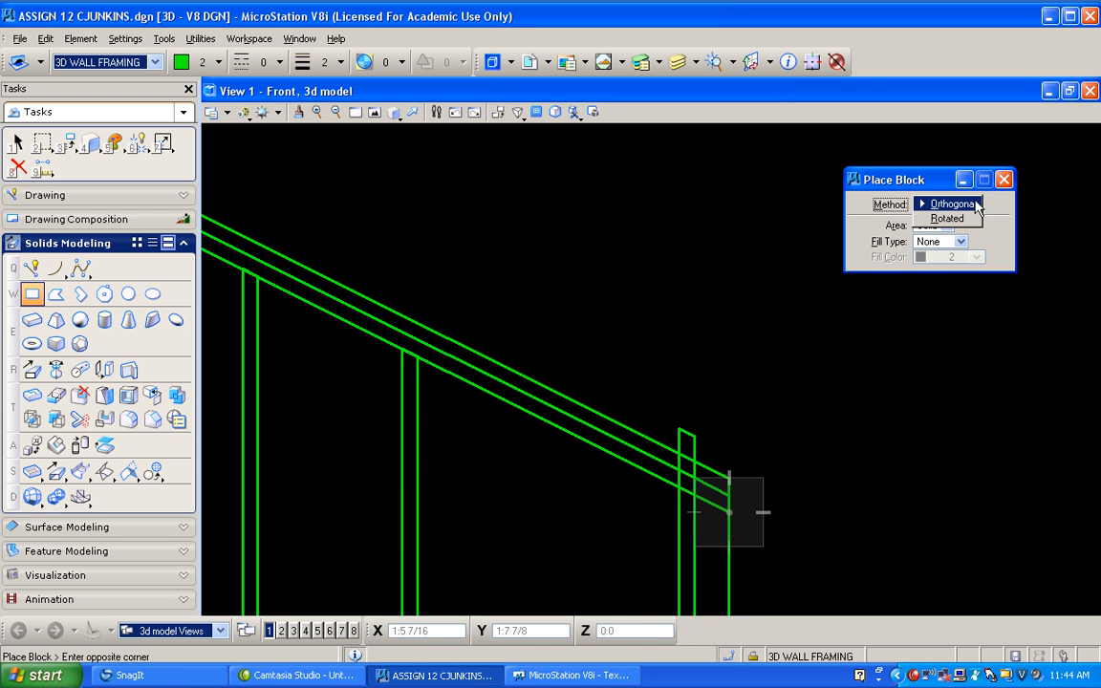
{"action": "left_click", "coordinate": [965, 219]}
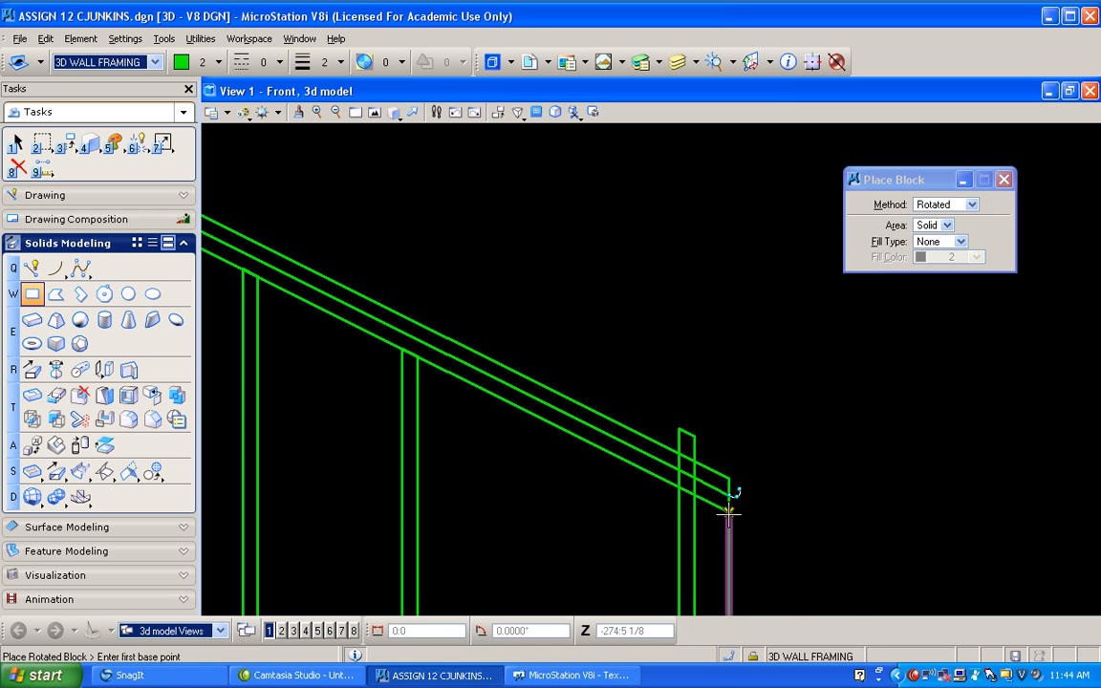
{"action": "left_click", "coordinate": [753, 656]}
{"action": "left_click", "coordinate": [813, 649]}
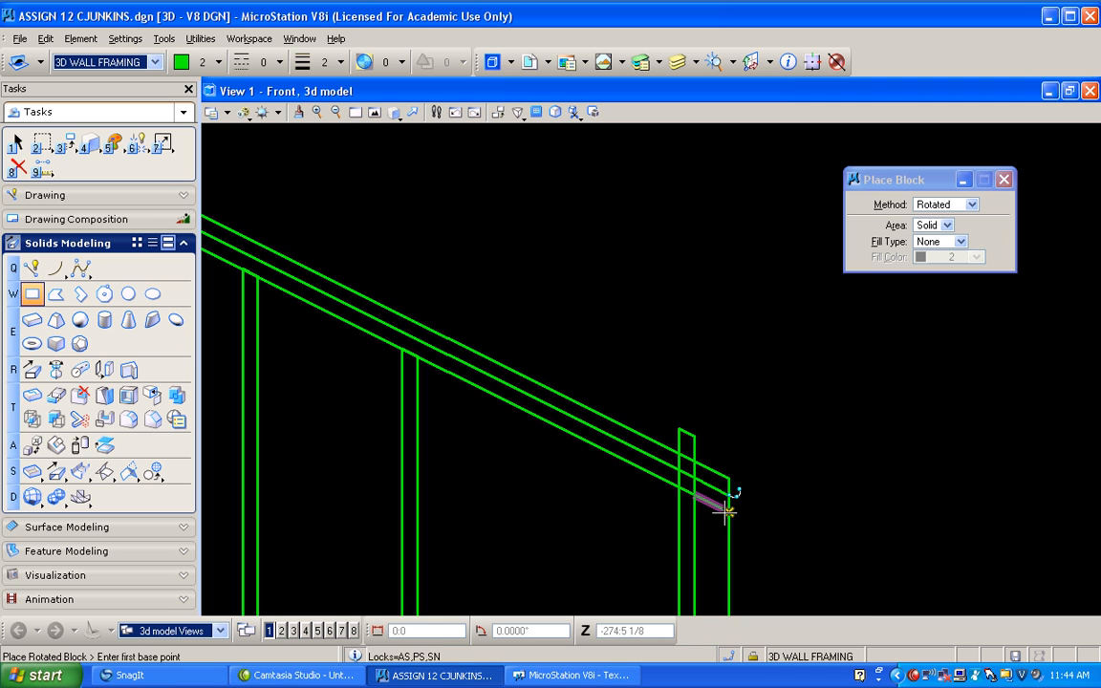
- Draw a rotated rectangle over the moved stud's top, based on the sloped plate's underside from the low side wall's outer edge
{"action": "left_click", "coordinate": [729, 513]}
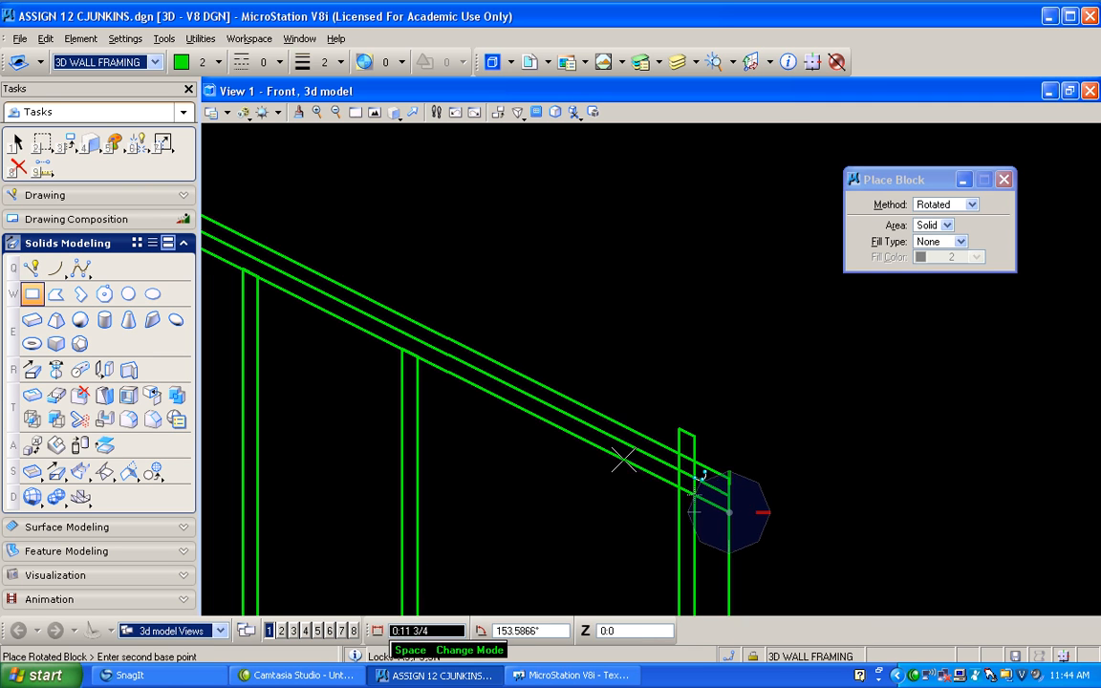
{"action": "left_click", "coordinate": [620, 457]}
{"action": "left_click", "coordinate": [695, 341]}
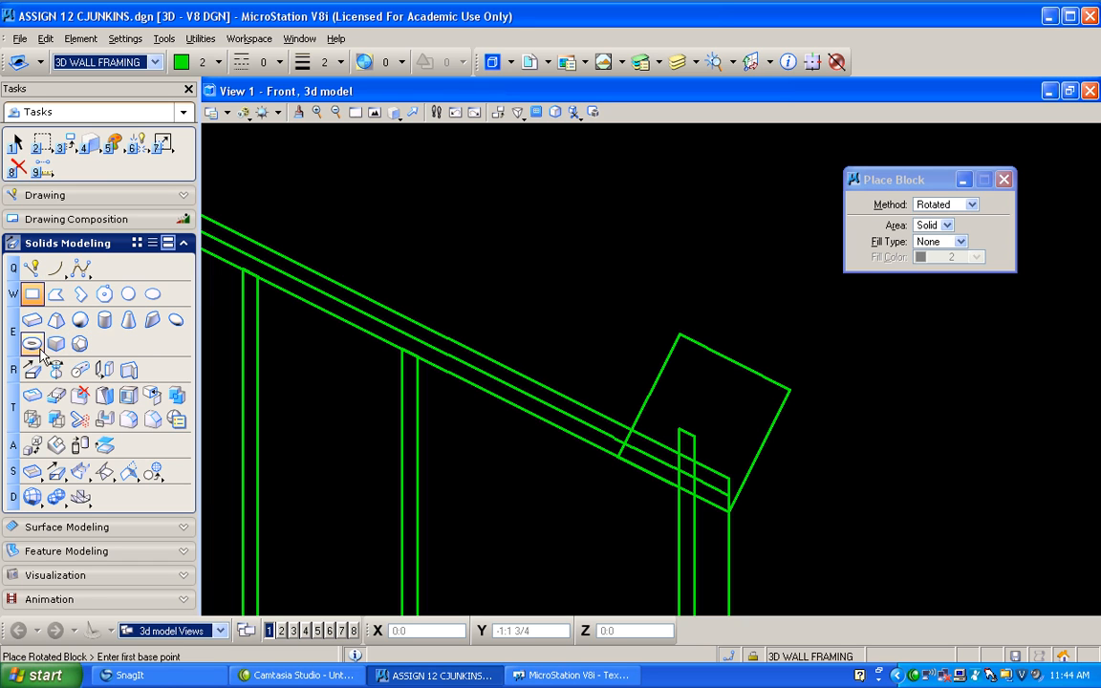
- Cut the moved stud's top to the plate slope with the rotated rectangle, and delete the rectangle
{"action": "left_click", "coordinate": [104, 419]}
{"action": "left_click", "coordinate": [687, 440]}
{"action": "left_click", "coordinate": [662, 366]}
{"action": "left_click", "coordinate": [607, 322]}
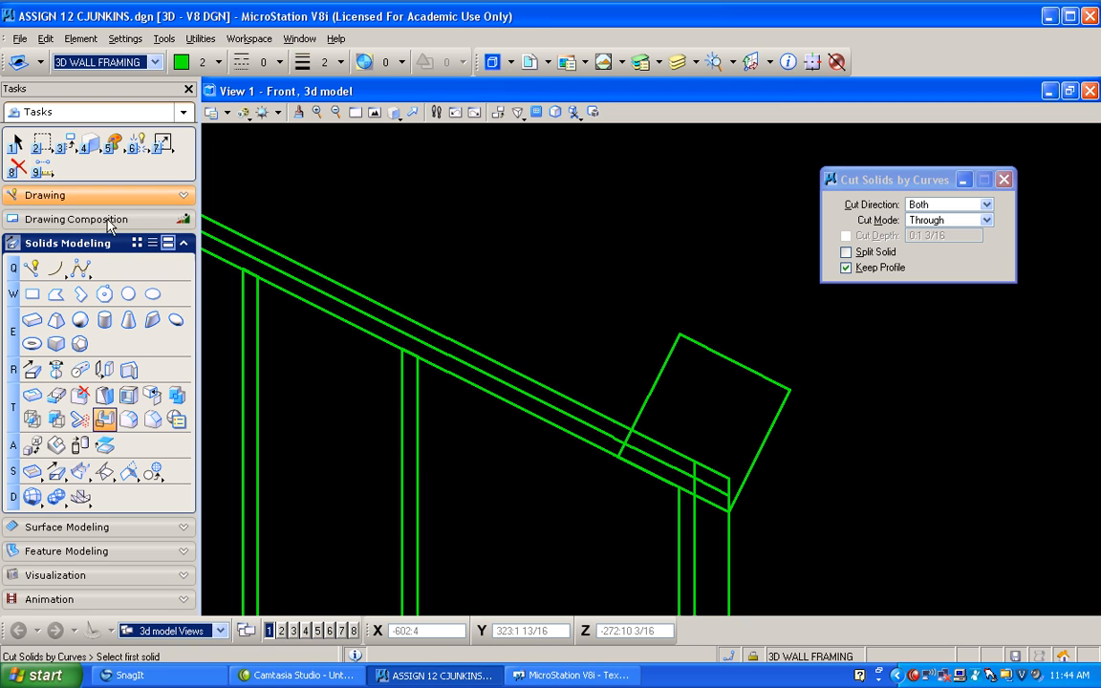
{"action": "left_click", "coordinate": [18, 167]}
{"action": "left_click", "coordinate": [665, 381]}
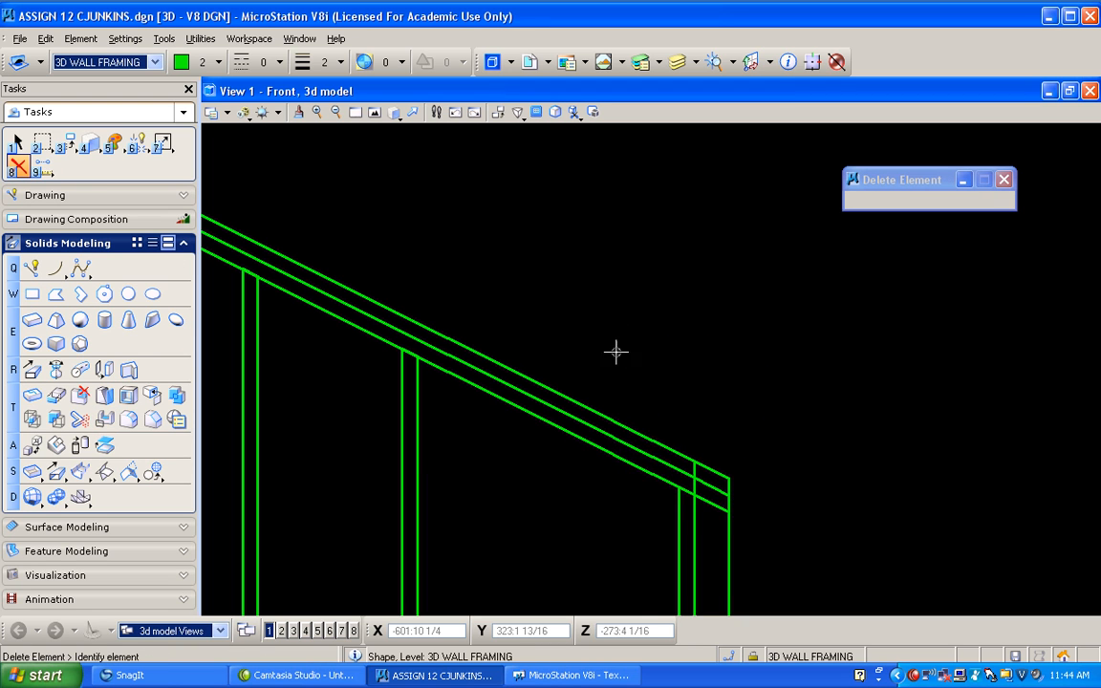
- Undo the rectangle deletion, the stud cut, the rotated rectangle and the stud move
{"action": "scroll", "coordinate": [604, 344], "scroll_direction": "down", "scroll_amount": 4}
{"action": "key", "text": "ctrl+z"}
{"action": "key", "text": "ctrl+z"}
{"action": "key", "text": "ctrl+z"}
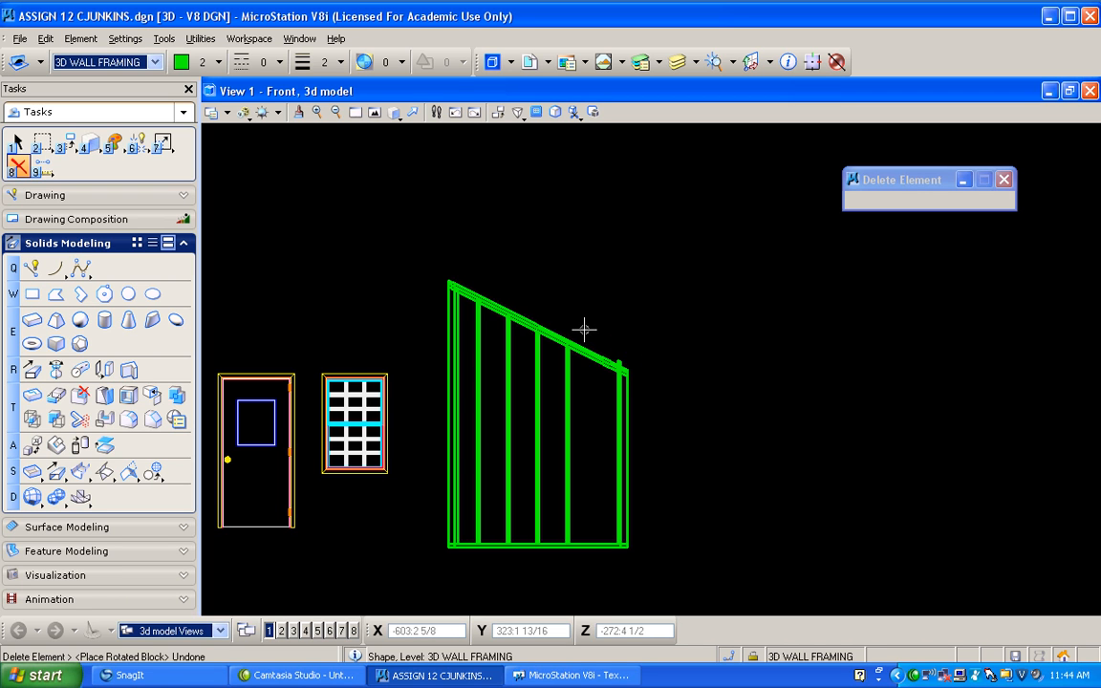
{"action": "key", "text": "ctrl+z"}
- Copy the end-wall stud nearest the low side onto the bottom plate's end, against the low side wall's inner face
{"action": "left_click_drag", "start_coordinate": [69, 147], "coordinate": [75, 151]}
{"action": "scroll", "coordinate": [574, 487], "scroll_direction": "up", "scroll_amount": 5}
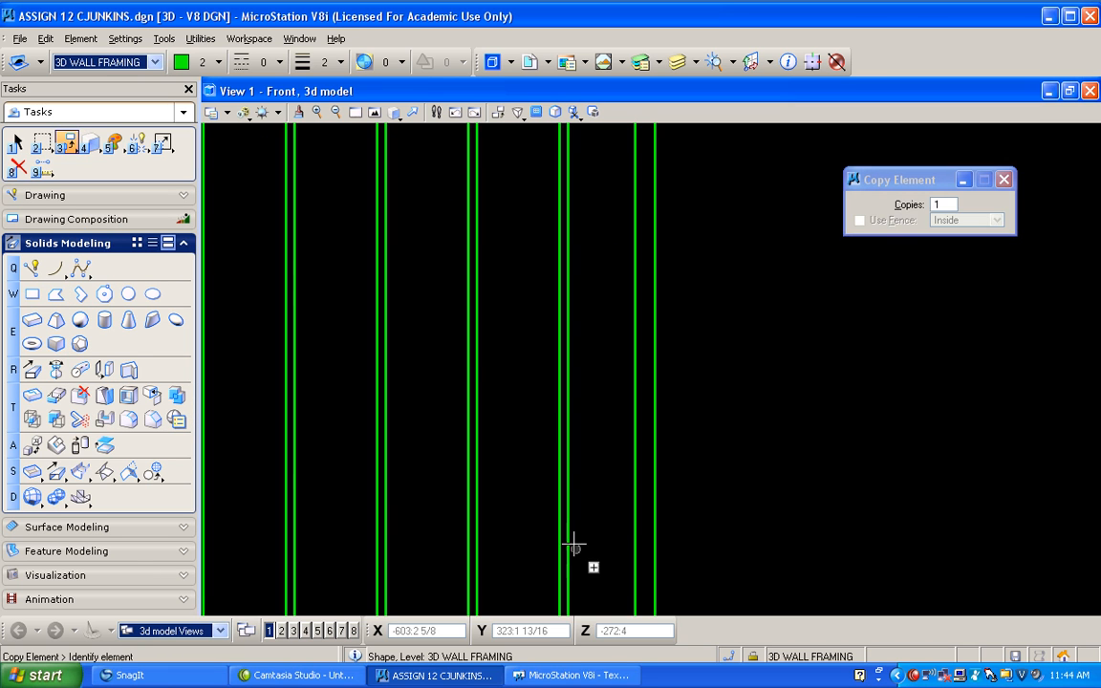
{"action": "middle_click_drag", "start_coordinate": [516, 415], "coordinate": [564, 526]}
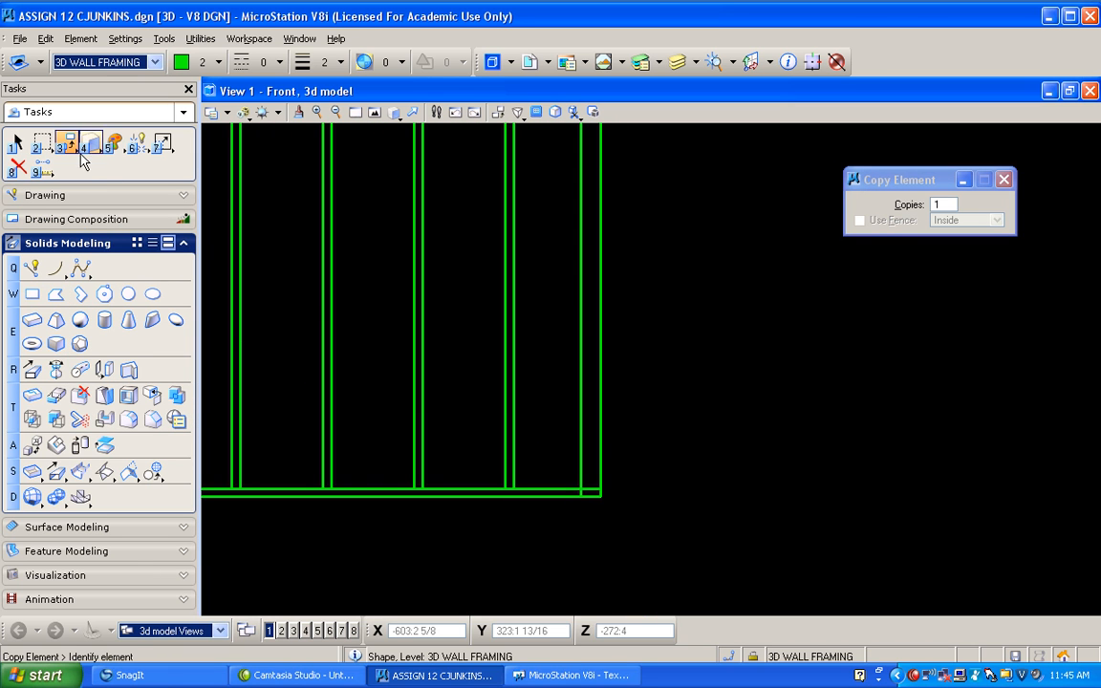
{"action": "left_click_drag", "start_coordinate": [73, 148], "coordinate": [92, 154]}
{"action": "left_click", "coordinate": [514, 486]}
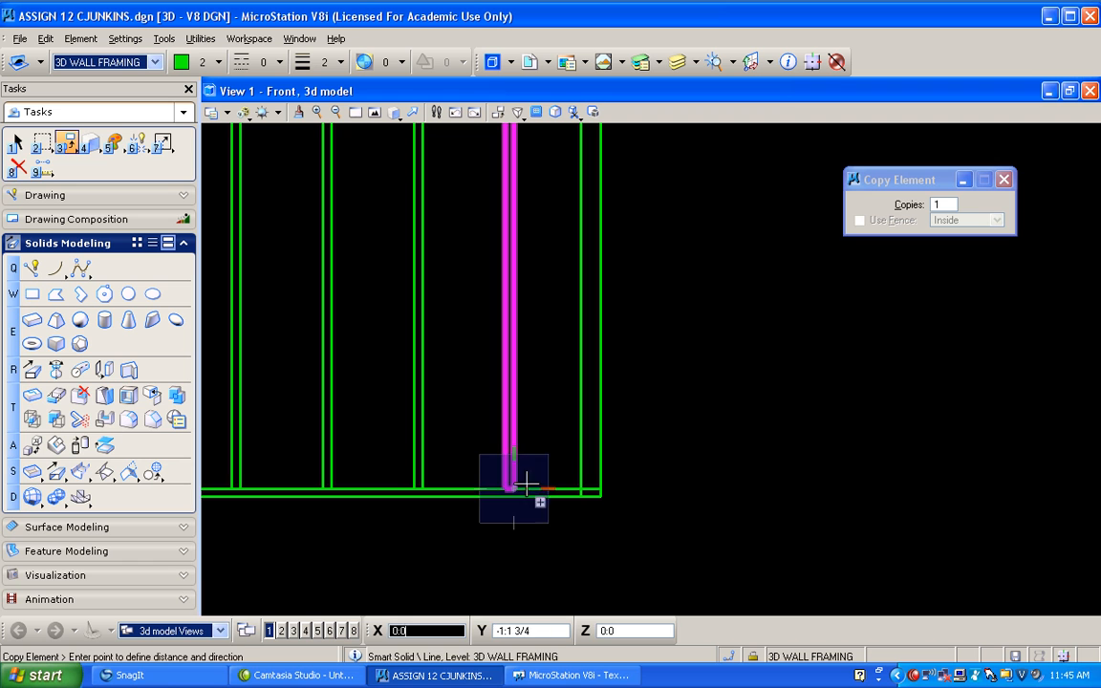
{"action": "left_click", "coordinate": [582, 486]}
{"action": "right_click", "coordinate": [676, 469]}
- Draw a rotated rectangle over the copied stud's top, its base about 10 5/16 inches along the sloped plate's underside from the outer edge
{"action": "middle_click_drag", "start_coordinate": [688, 533], "coordinate": [650, 367], "text": "shift"}
{"action": "left_click", "coordinate": [32, 294]}
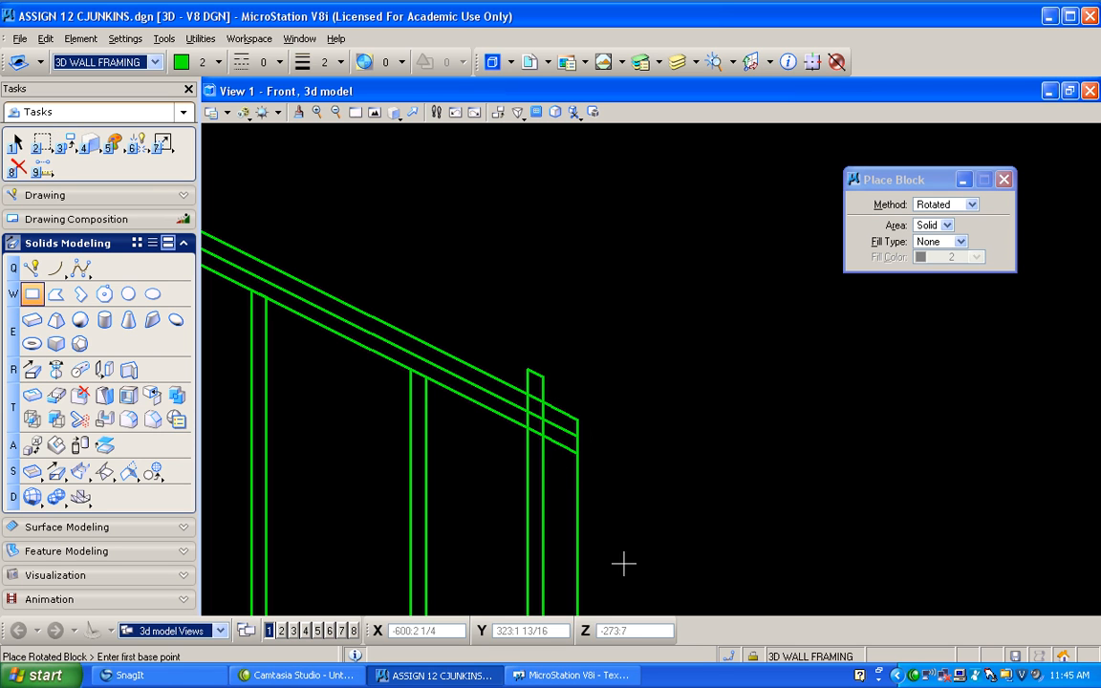
{"action": "left_click", "coordinate": [751, 658]}
{"action": "left_click", "coordinate": [563, 466]}
{"action": "left_click", "coordinate": [575, 453]}
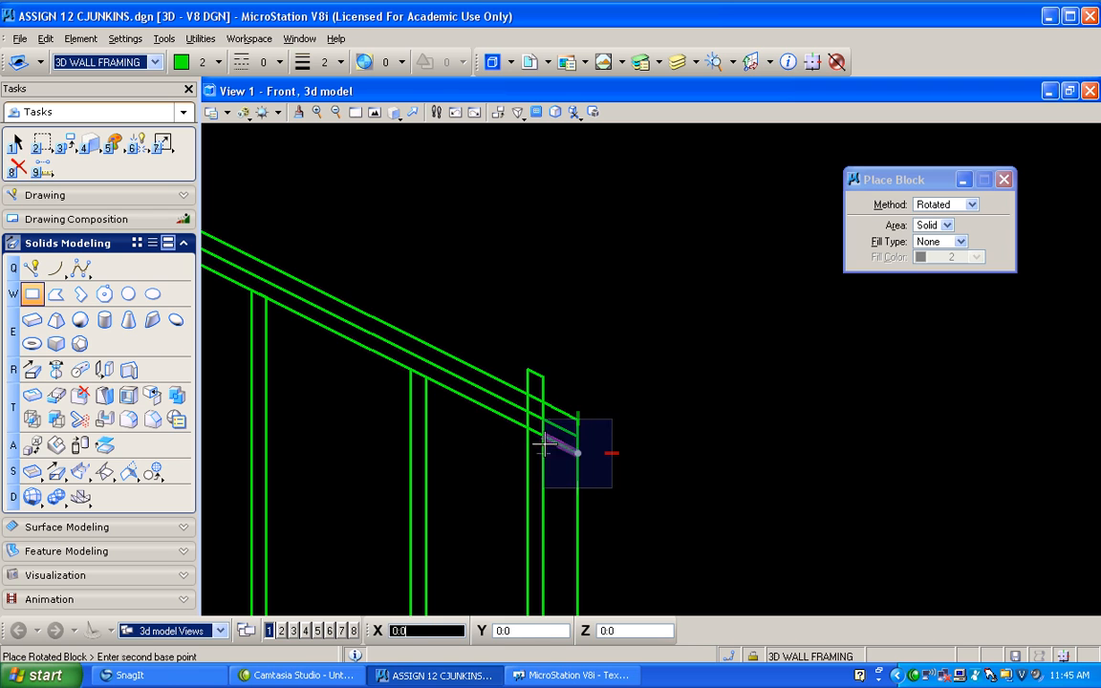
{"action": "left_click", "coordinate": [493, 412]}
{"action": "left_click", "coordinate": [538, 302]}
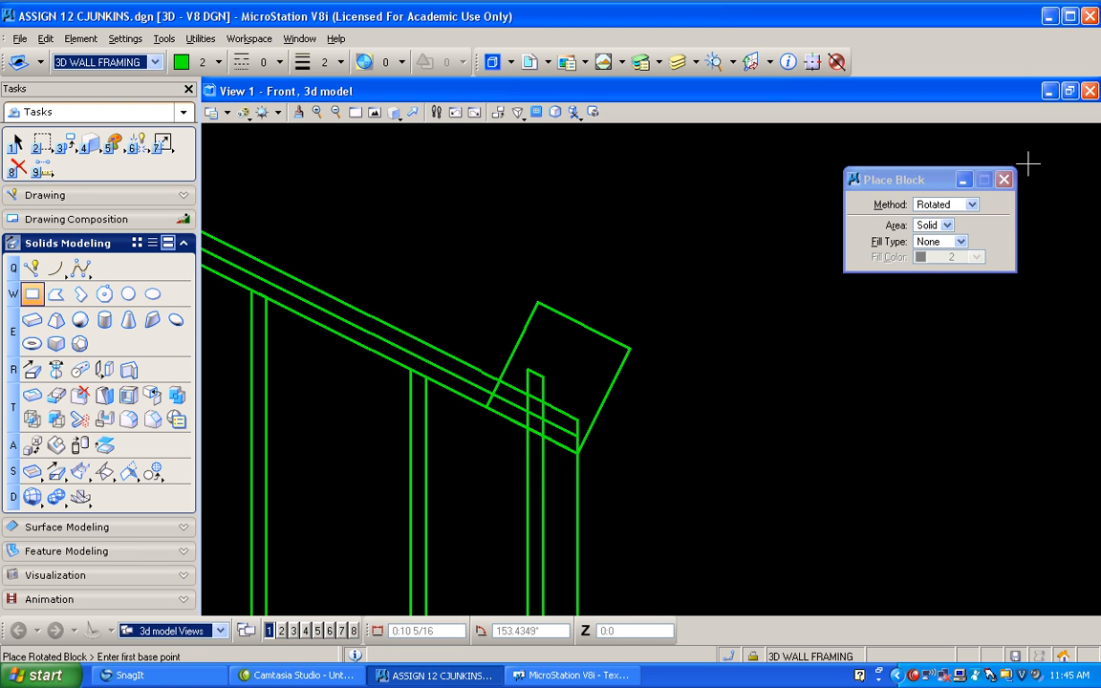
- Cut the copied stud's top to the plate slope with the rotated rectangle, and delete the rectangle
{"action": "left_click", "coordinate": [104, 419]}
{"action": "left_click", "coordinate": [545, 369]}
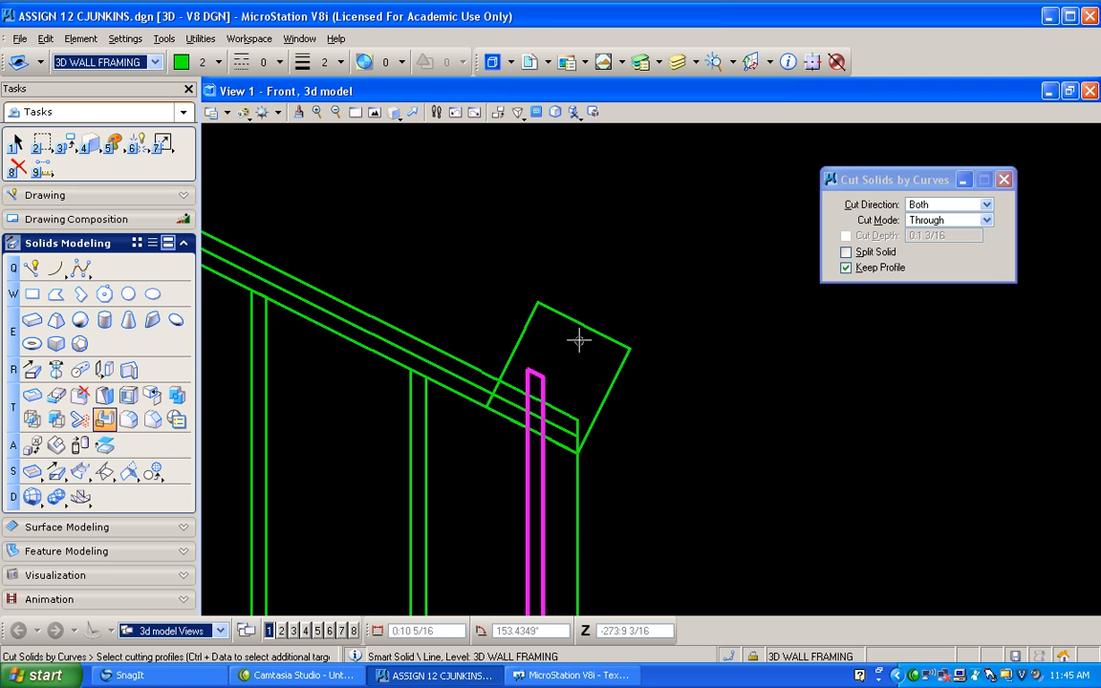
{"action": "left_click", "coordinate": [585, 322]}
{"action": "left_click", "coordinate": [595, 293]}
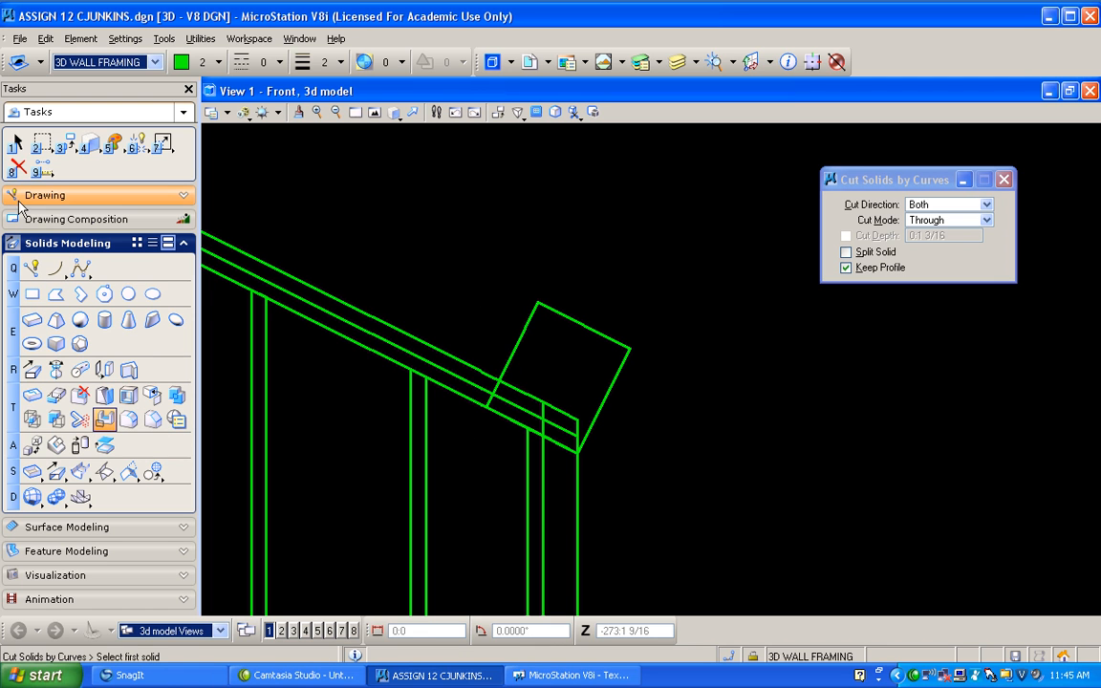
{"action": "left_click", "coordinate": [18, 166]}
{"action": "left_click", "coordinate": [513, 344]}
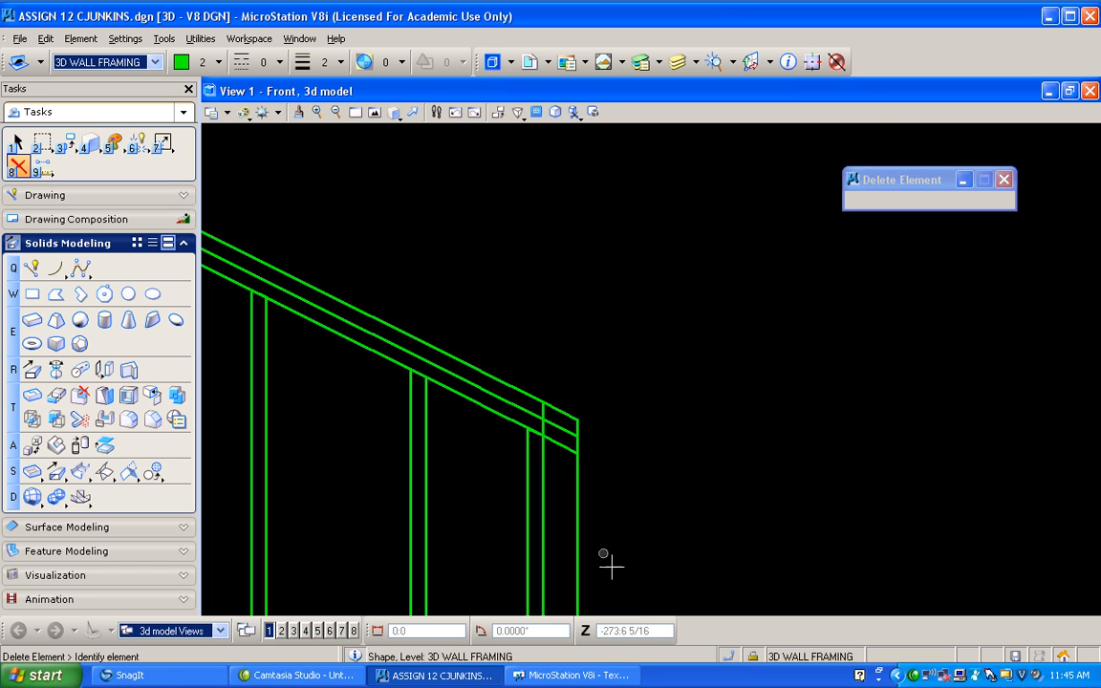
- Turn off the ACS plane snap (PS) lock and show the low corner of the framing in the isometric view
{"action": "left_click", "coordinate": [755, 661]}
{"action": "left_click", "coordinate": [808, 646]}
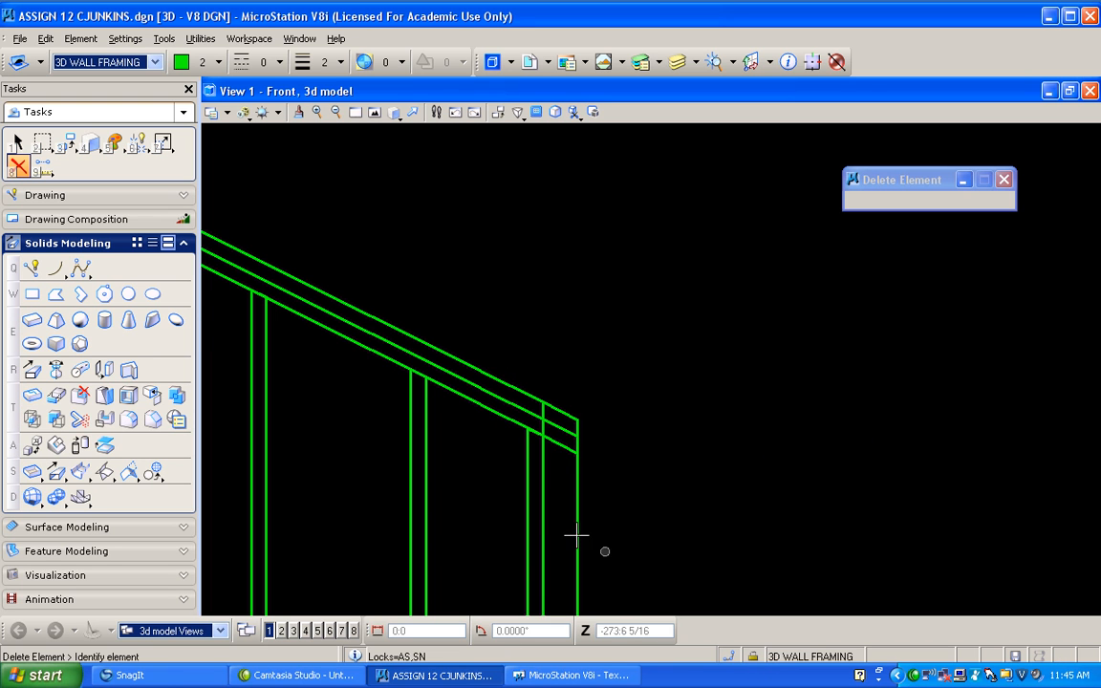
{"action": "scroll", "coordinate": [442, 461], "scroll_direction": "down", "scroll_amount": 3}
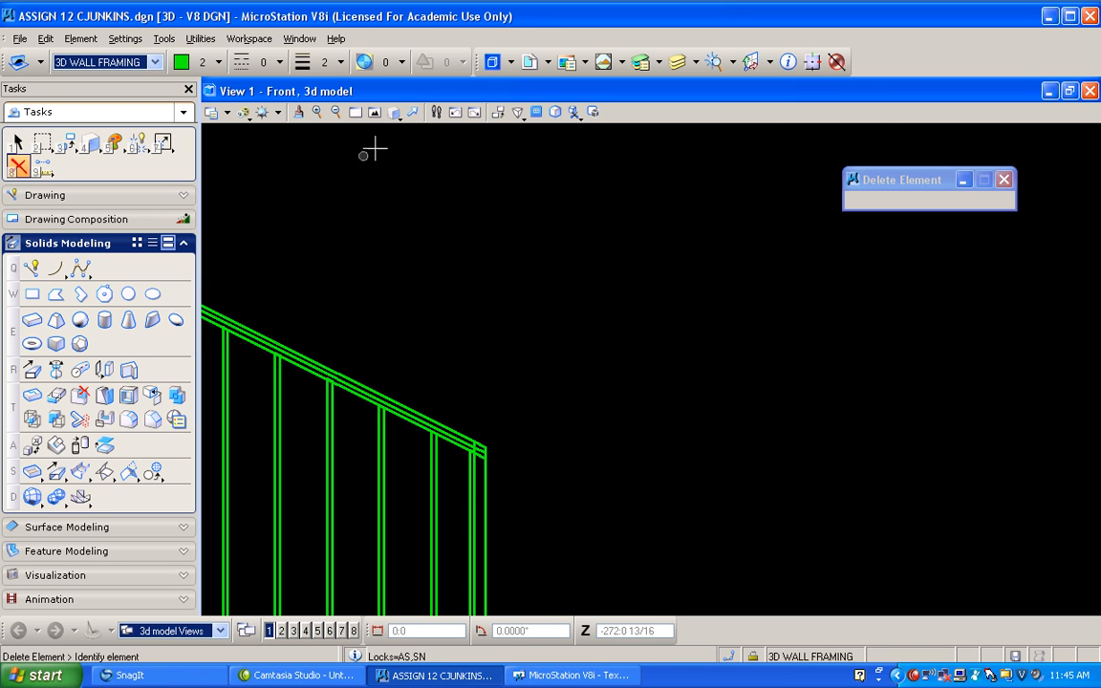
{"action": "left_click", "coordinate": [395, 112]}
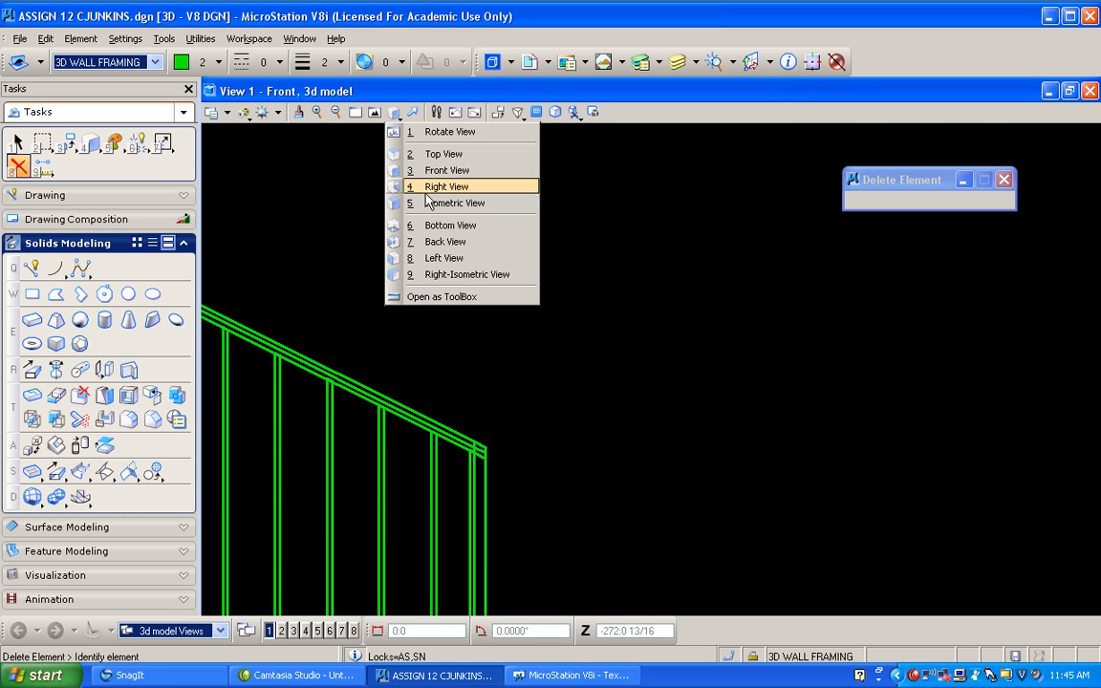
{"action": "left_click", "coordinate": [449, 203]}
{"action": "scroll", "coordinate": [430, 224], "scroll_direction": "down", "scroll_amount": 3}
{"action": "scroll", "coordinate": [486, 342], "scroll_direction": "up", "scroll_amount": 5}
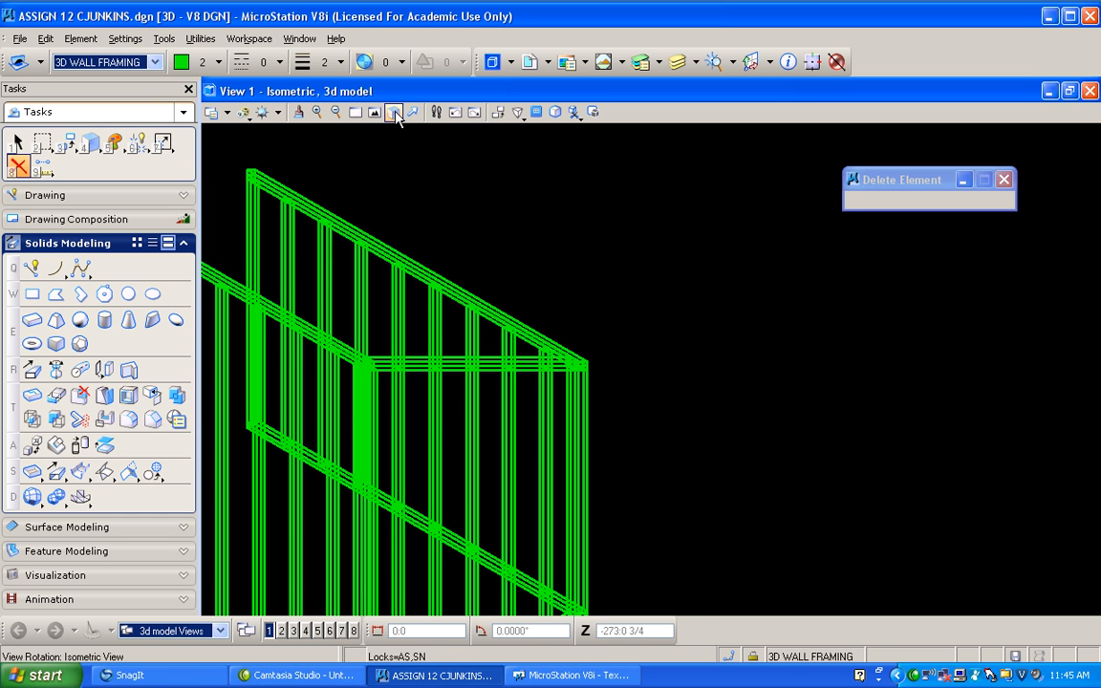
{"action": "scroll", "coordinate": [588, 394], "scroll_direction": "up", "scroll_amount": 4}
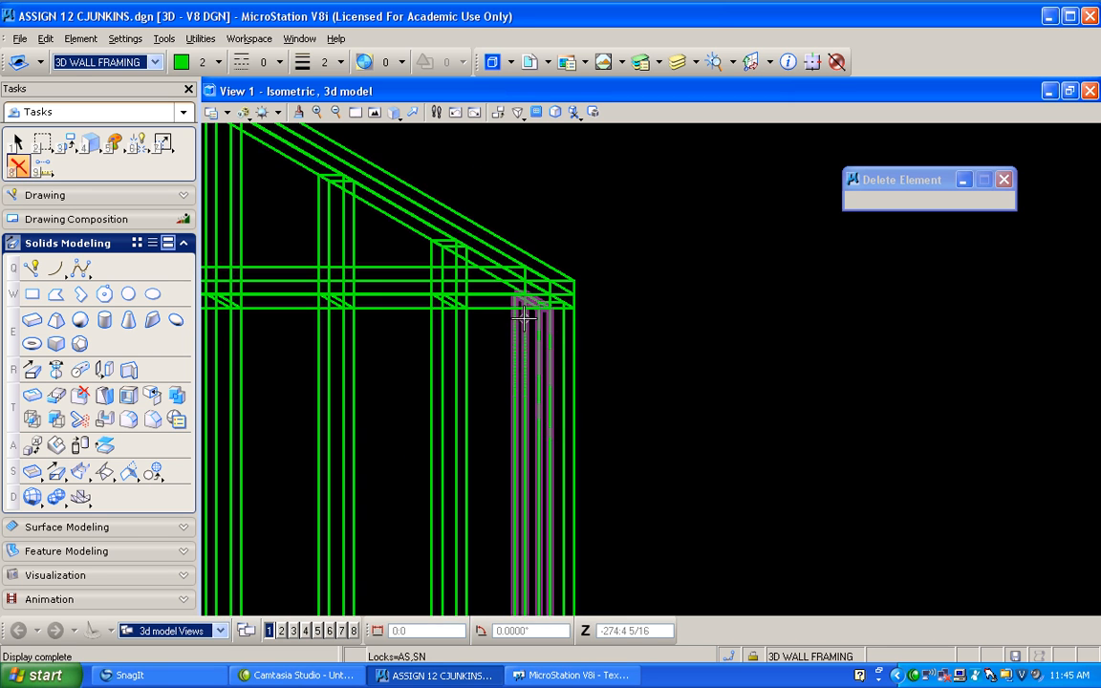
- Copy the low side wall's end stud 3 1/2 inches inward along the wall, against the end wall's inner face
{"action": "scroll", "coordinate": [524, 321], "scroll_direction": "up", "scroll_amount": 4}
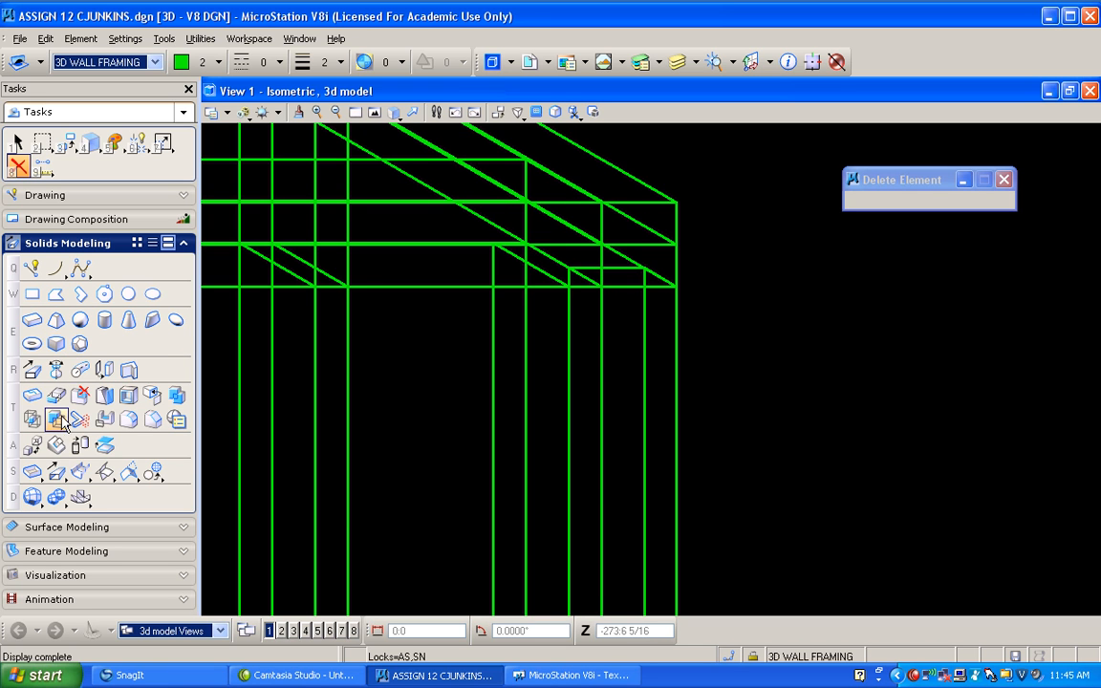
{"action": "left_click", "coordinate": [69, 145]}
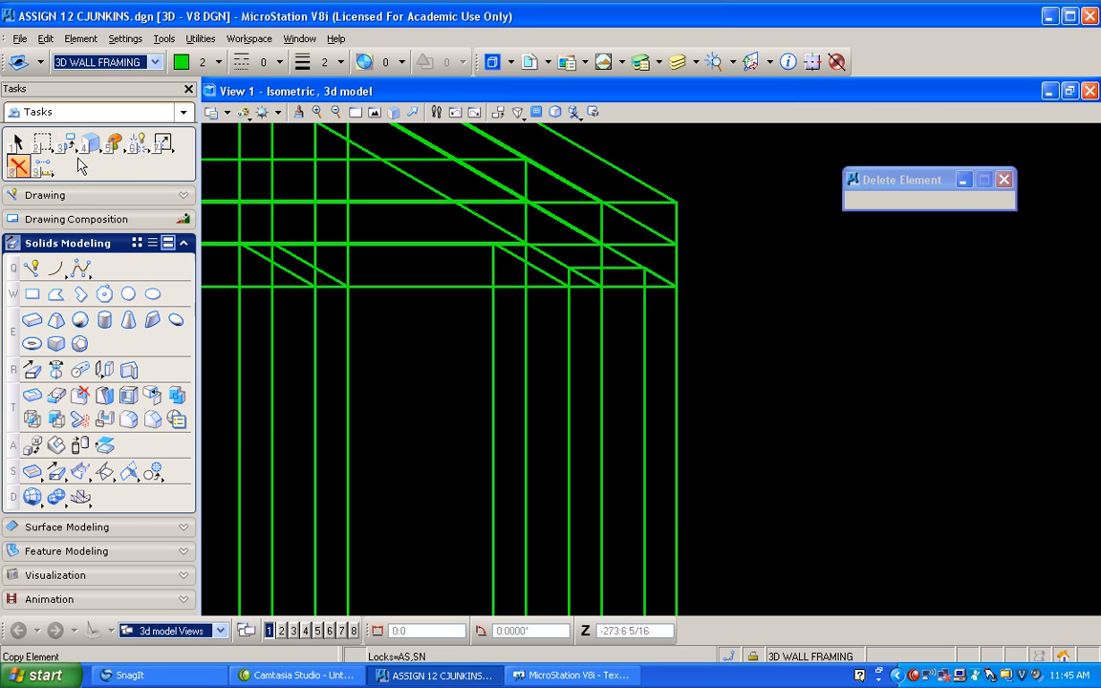
{"action": "left_click", "coordinate": [126, 150]}
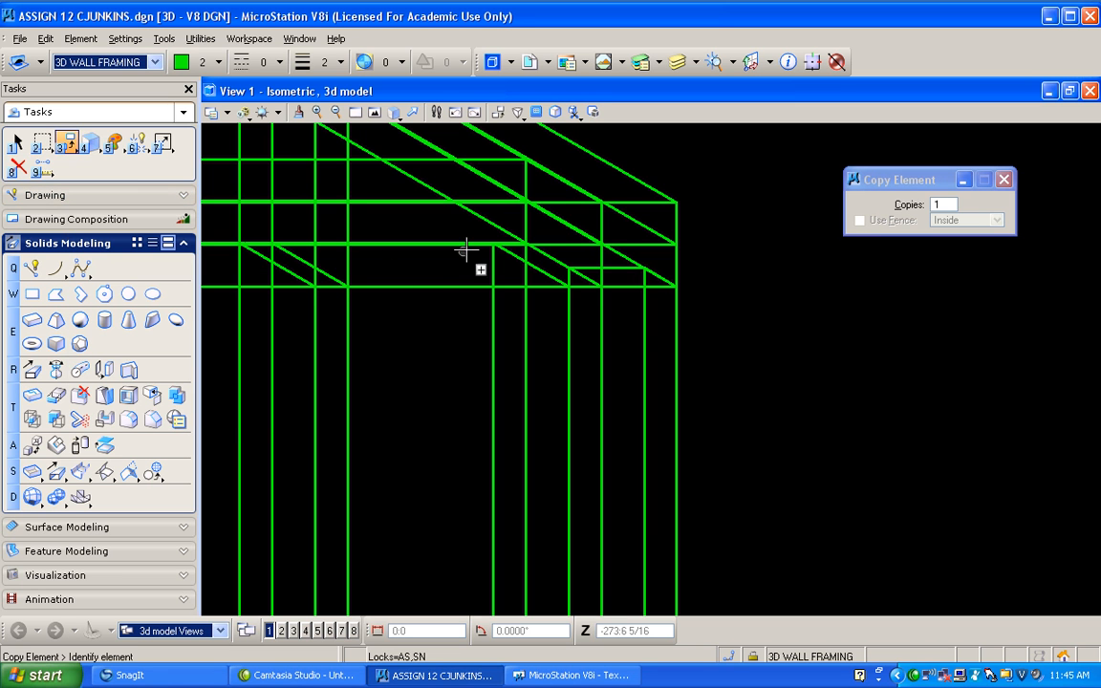
{"action": "left_click", "coordinate": [601, 287]}
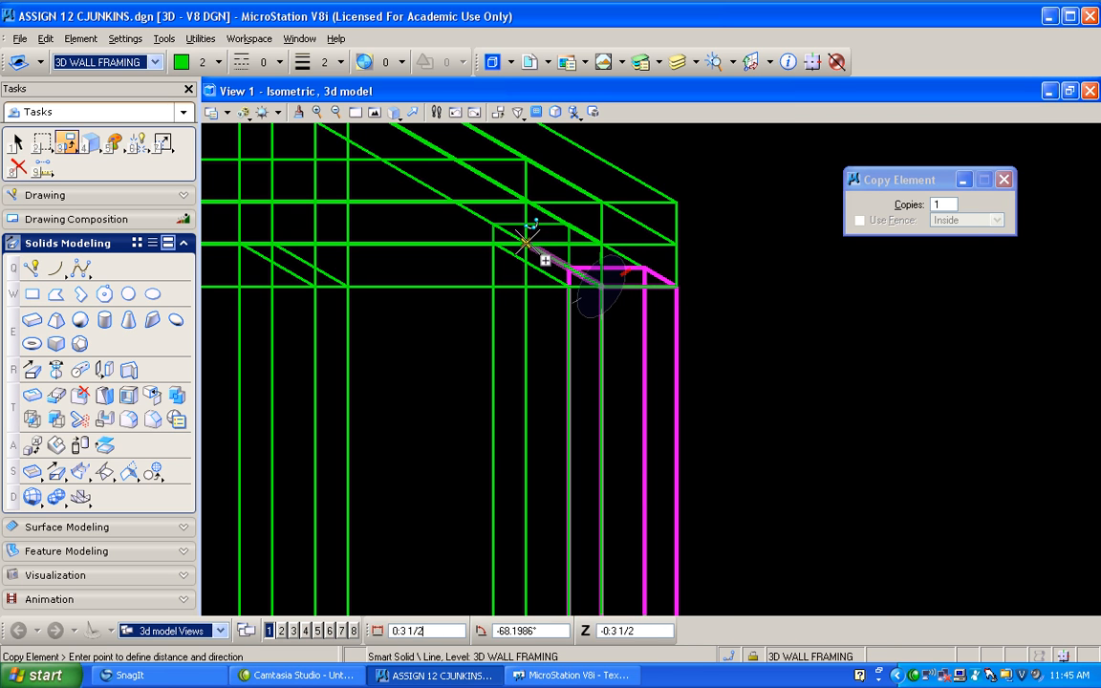
{"action": "scroll", "coordinate": [525, 245], "scroll_direction": "up", "scroll_amount": 4}
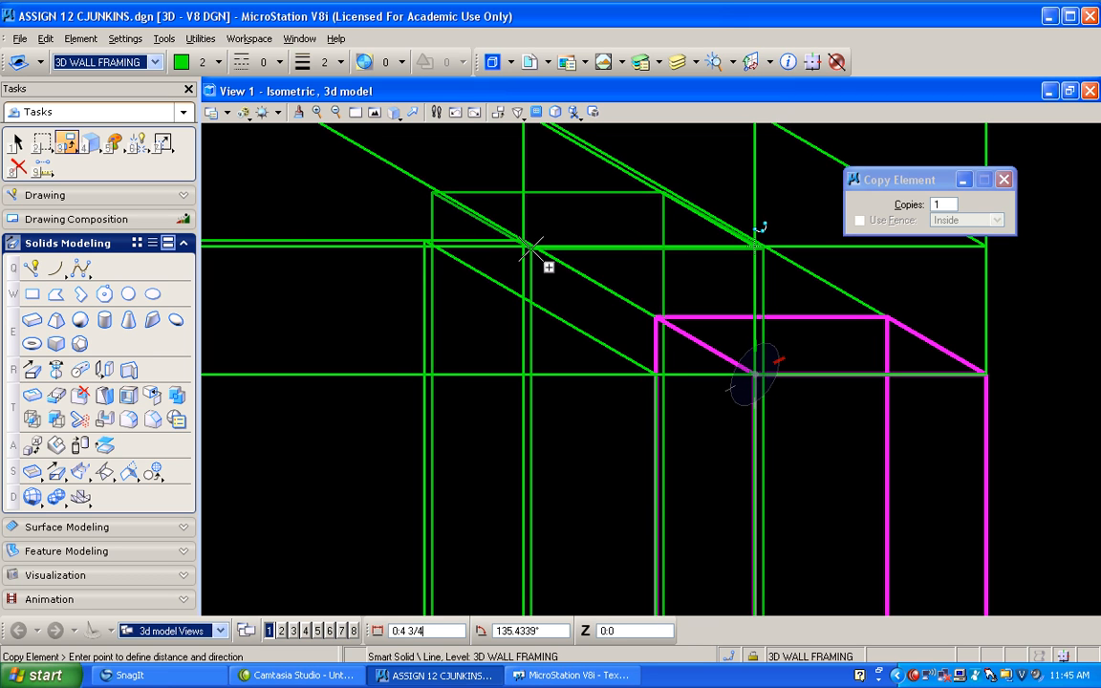
{"action": "middle_click", "coordinate": [531, 249]}
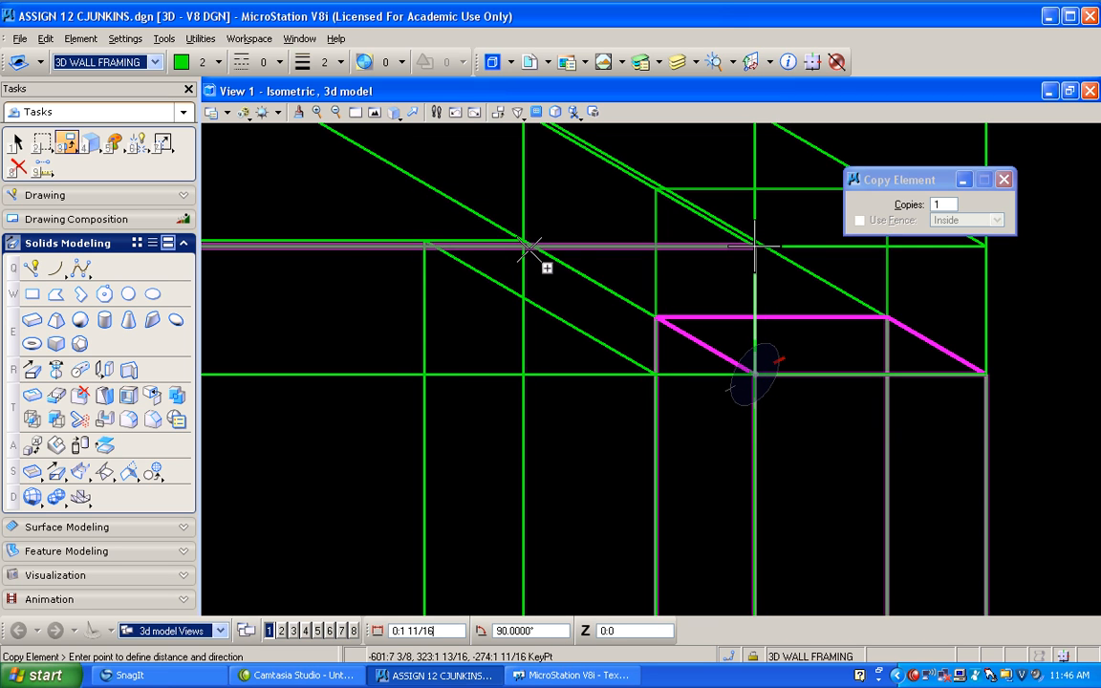
{"action": "middle_click", "coordinate": [525, 243]}
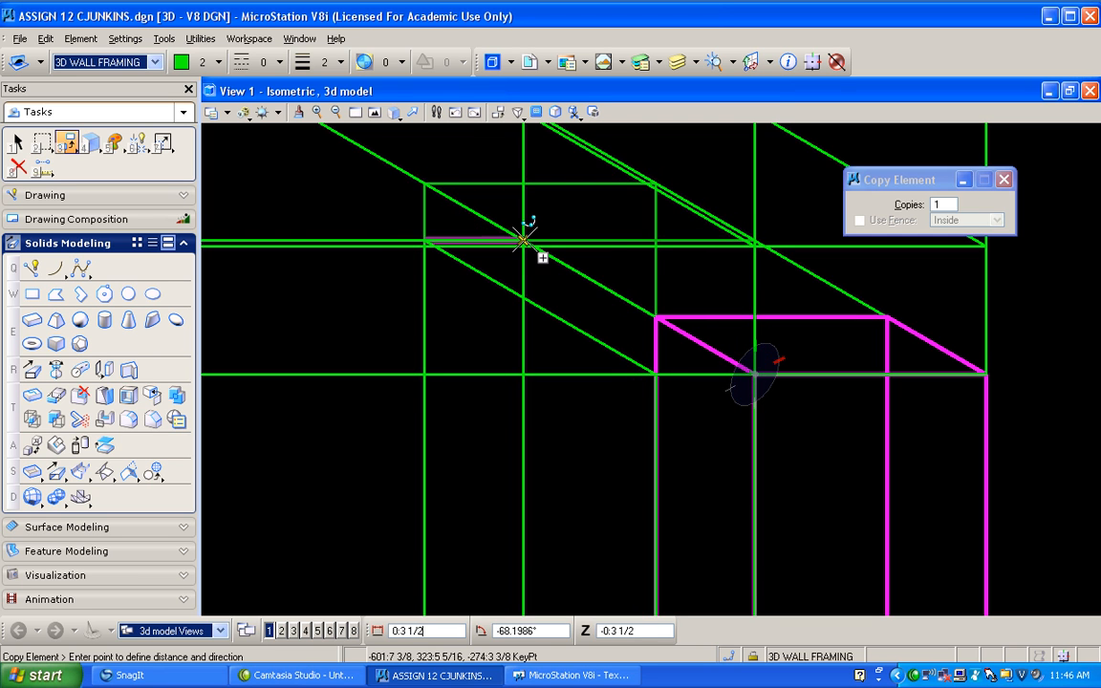
{"action": "left_click", "coordinate": [523, 240]}
{"action": "right_click", "coordinate": [525, 240]}
{"action": "scroll", "coordinate": [376, 207], "scroll_direction": "down", "scroll_amount": 2}
{"action": "scroll", "coordinate": [350, 198], "scroll_direction": "down", "scroll_amount": 3}
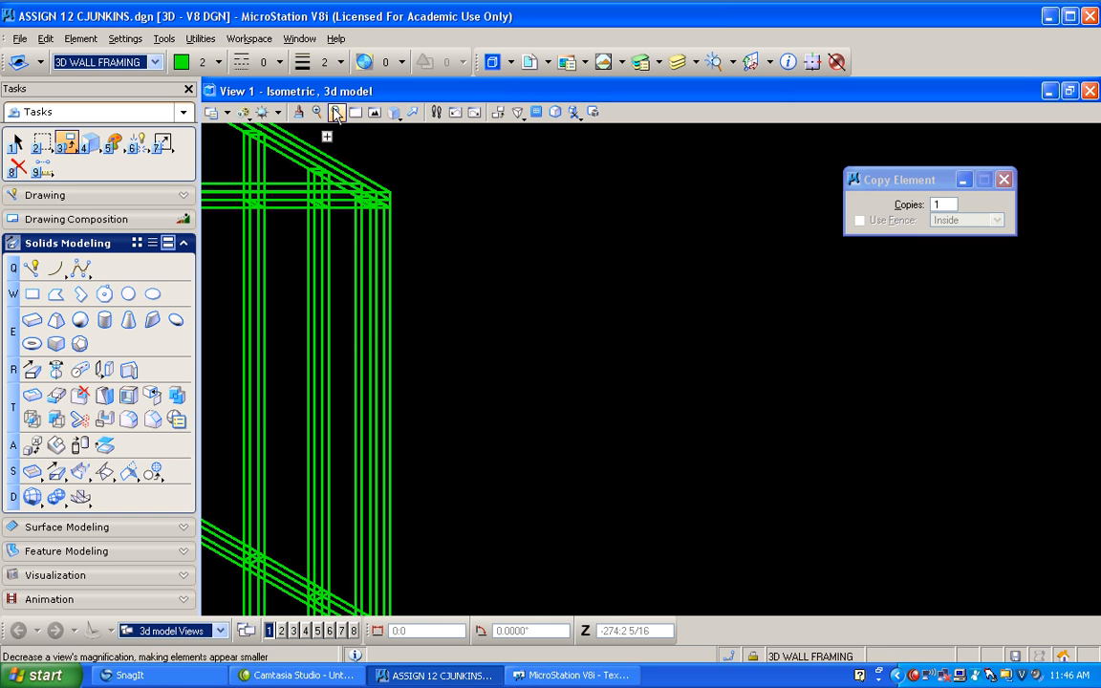
- Copy the whole end-wall framing between the side walls, with its studs, bottom plate and sloped top plates, to the side walls' opposite end
{"action": "left_click", "coordinate": [394, 113]}
{"action": "left_click", "coordinate": [426, 173]}
{"action": "left_click", "coordinate": [448, 211]}
{"action": "scroll", "coordinate": [355, 183], "scroll_direction": "up", "scroll_amount": 3}
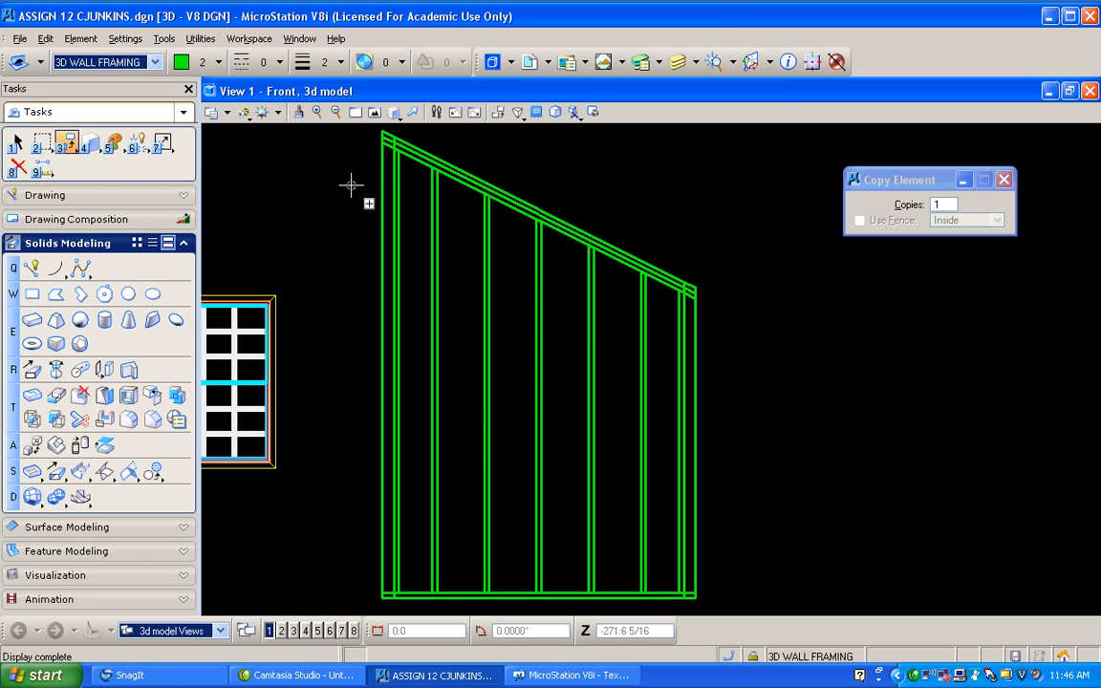
{"action": "left_click", "coordinate": [16, 143]}
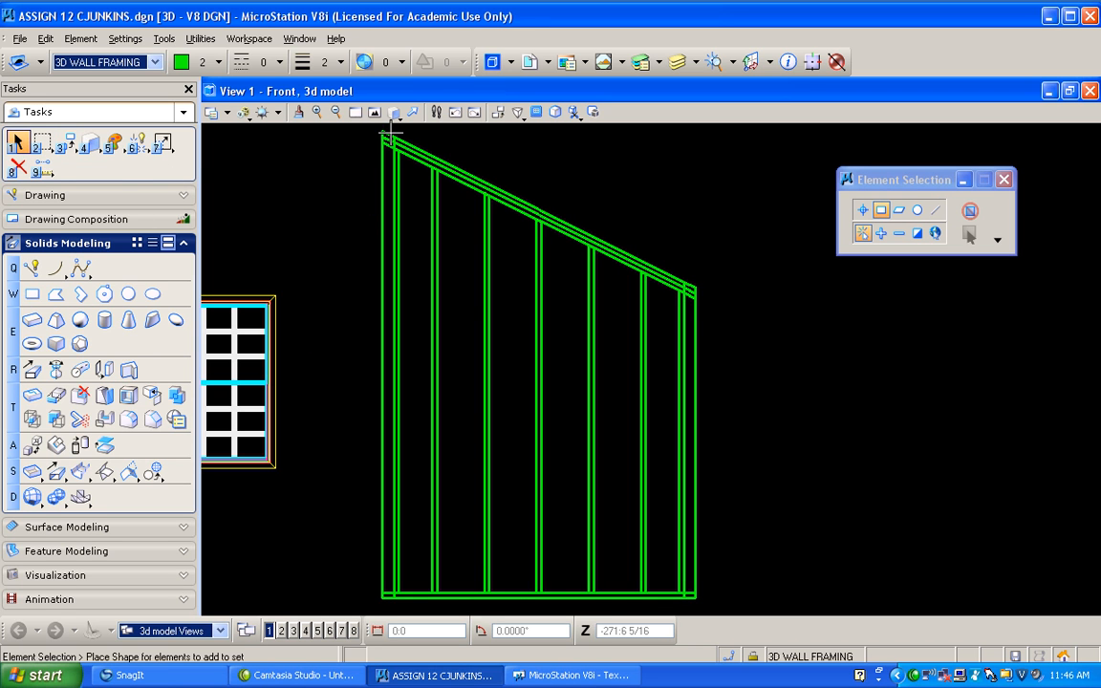
{"action": "left_click_drag", "start_coordinate": [388, 127], "coordinate": [688, 609]}
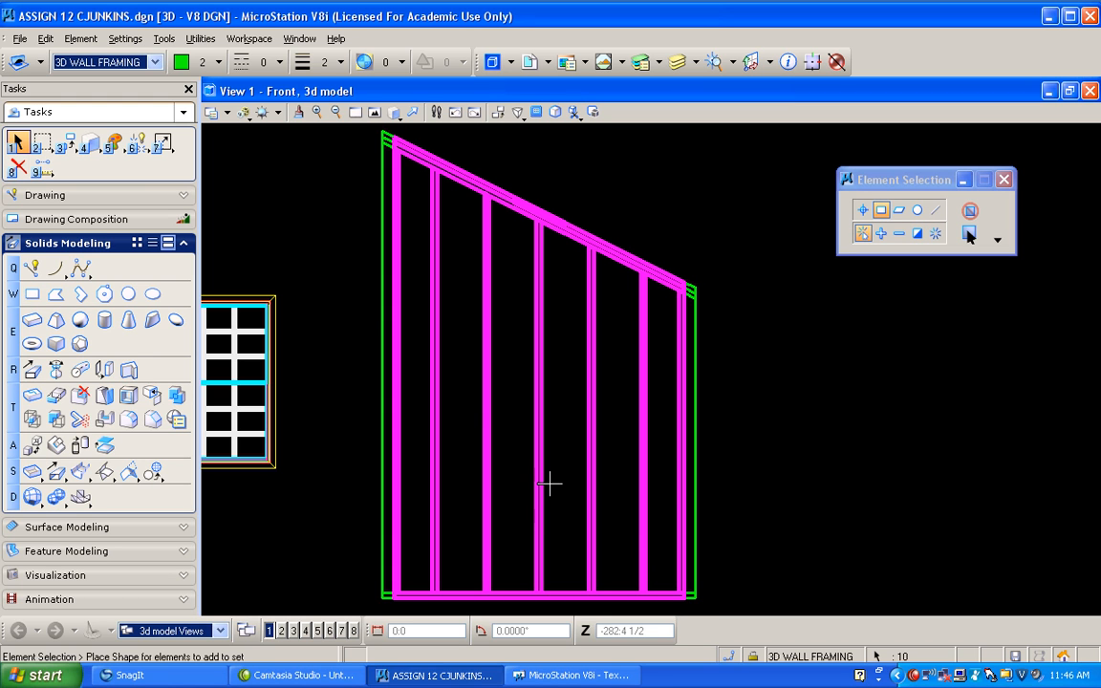
{"action": "left_click", "coordinate": [395, 113]}
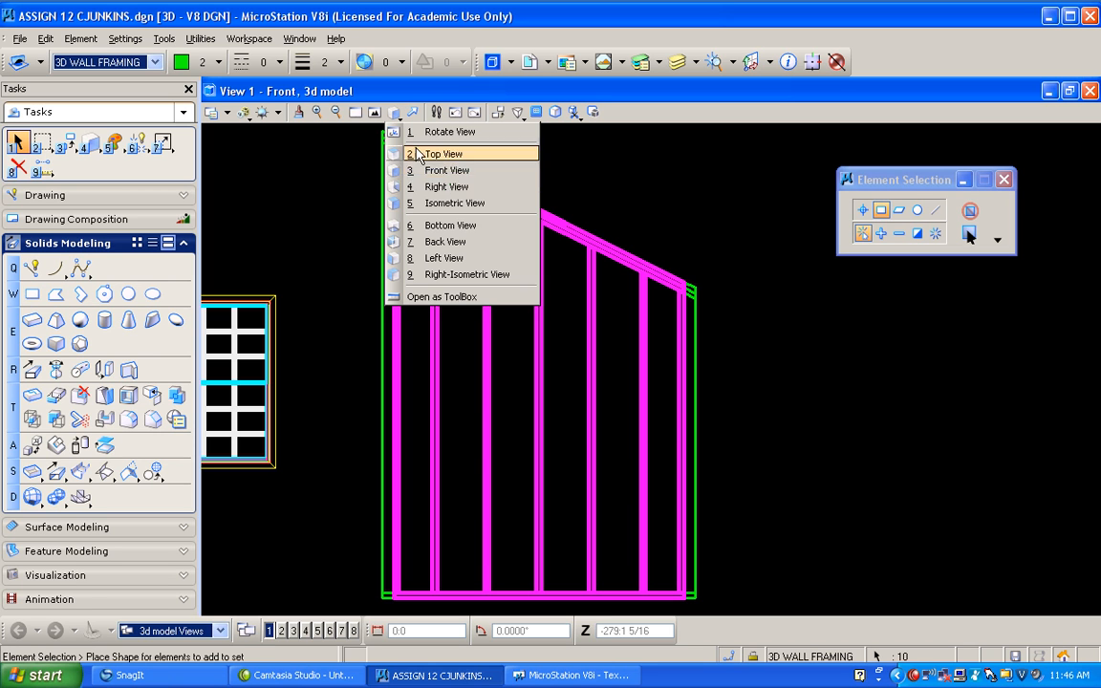
{"action": "left_click", "coordinate": [454, 187]}
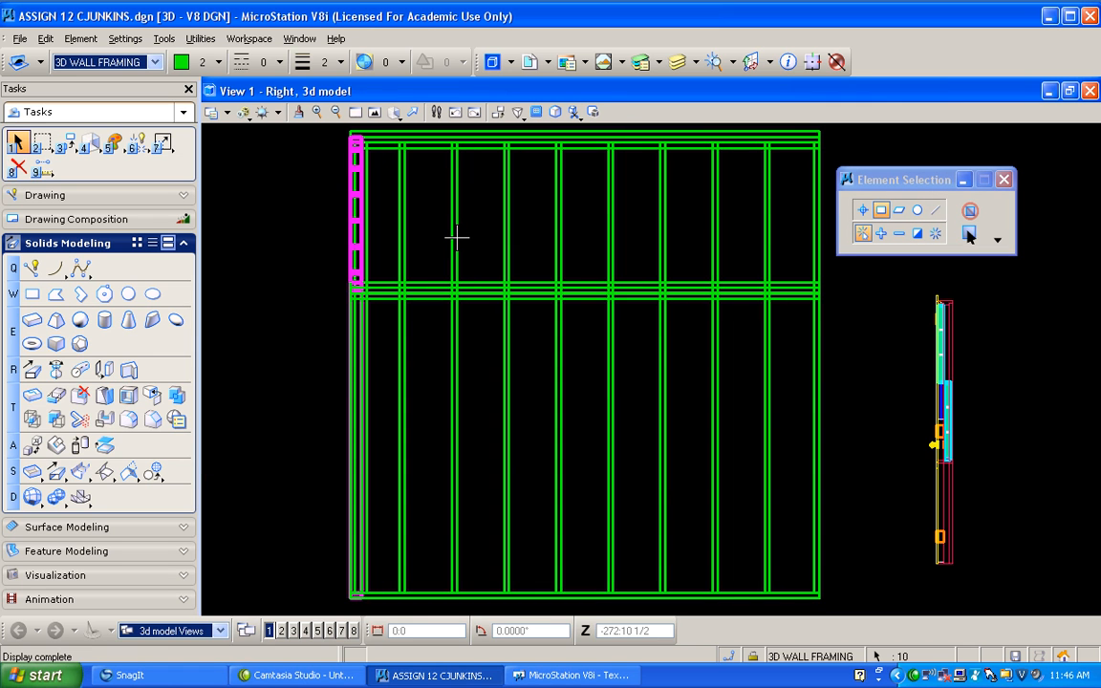
{"action": "left_click", "coordinate": [67, 144]}
{"action": "left_click", "coordinate": [78, 153]}
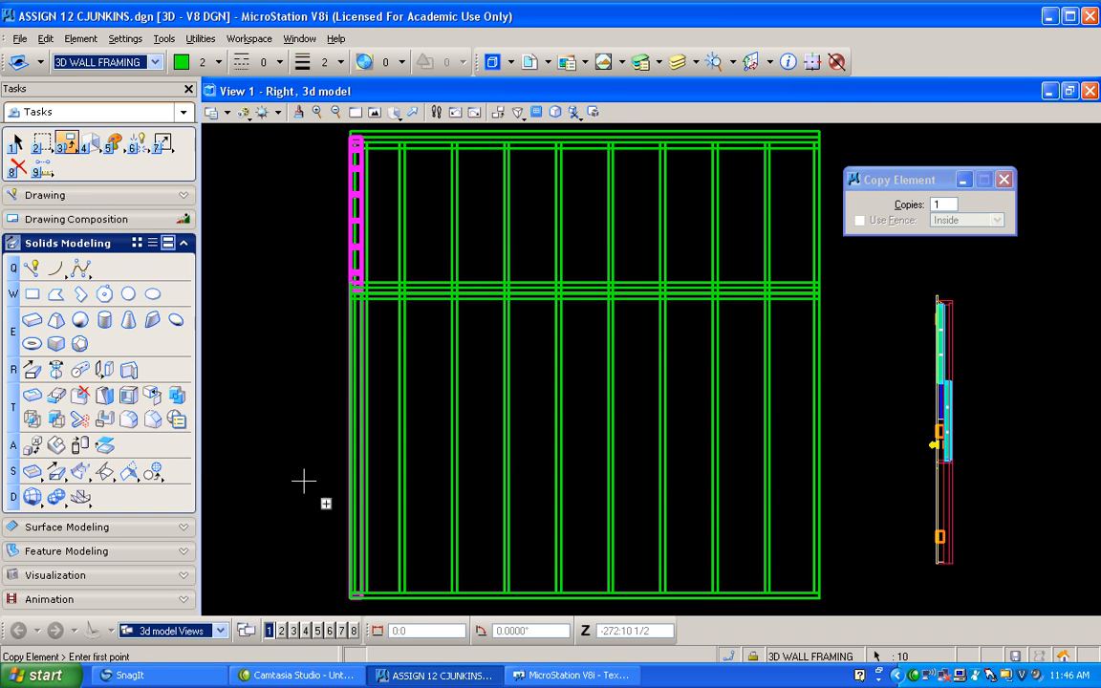
{"action": "left_click", "coordinate": [357, 593]}
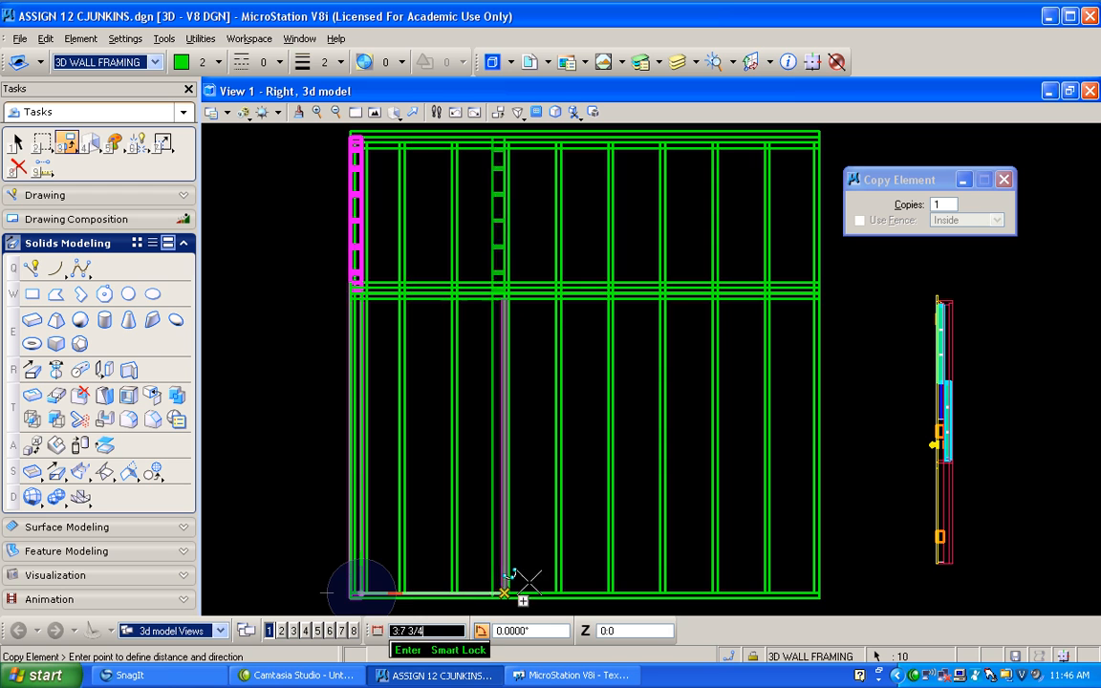
{"action": "left_click", "coordinate": [820, 593]}
{"action": "right_click", "coordinate": [810, 590]}
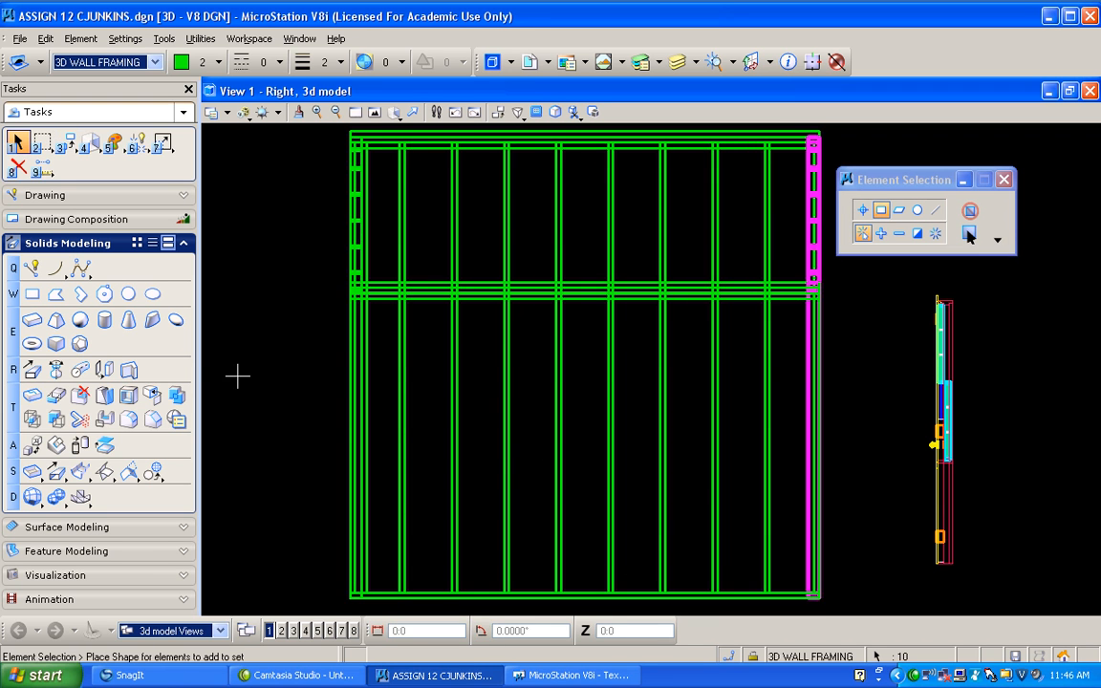
{"action": "left_click", "coordinate": [233, 356]}
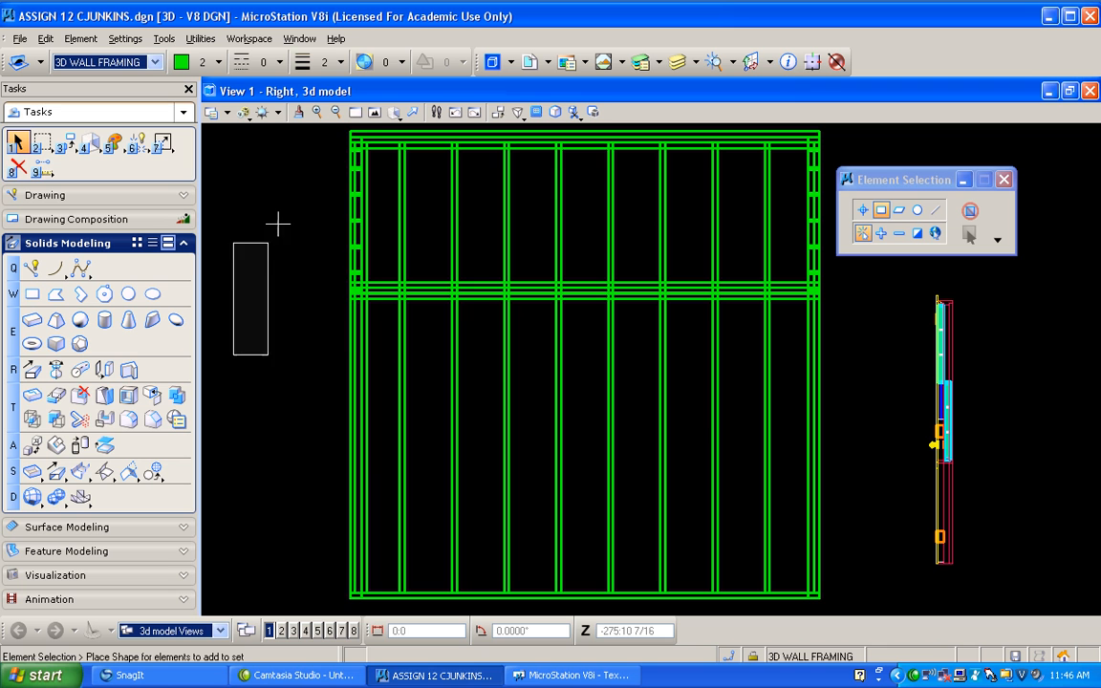
- Show the copied end wall's high corner in the isometric view and start the Copy tool
{"action": "left_click", "coordinate": [394, 113]}
{"action": "left_click", "coordinate": [431, 211]}
{"action": "scroll", "coordinate": [504, 246], "scroll_direction": "down", "scroll_amount": 3}
{"action": "scroll", "coordinate": [536, 240], "scroll_direction": "up", "scroll_amount": 6}
{"action": "scroll", "coordinate": [456, 387], "scroll_direction": "down", "scroll_amount": 3}
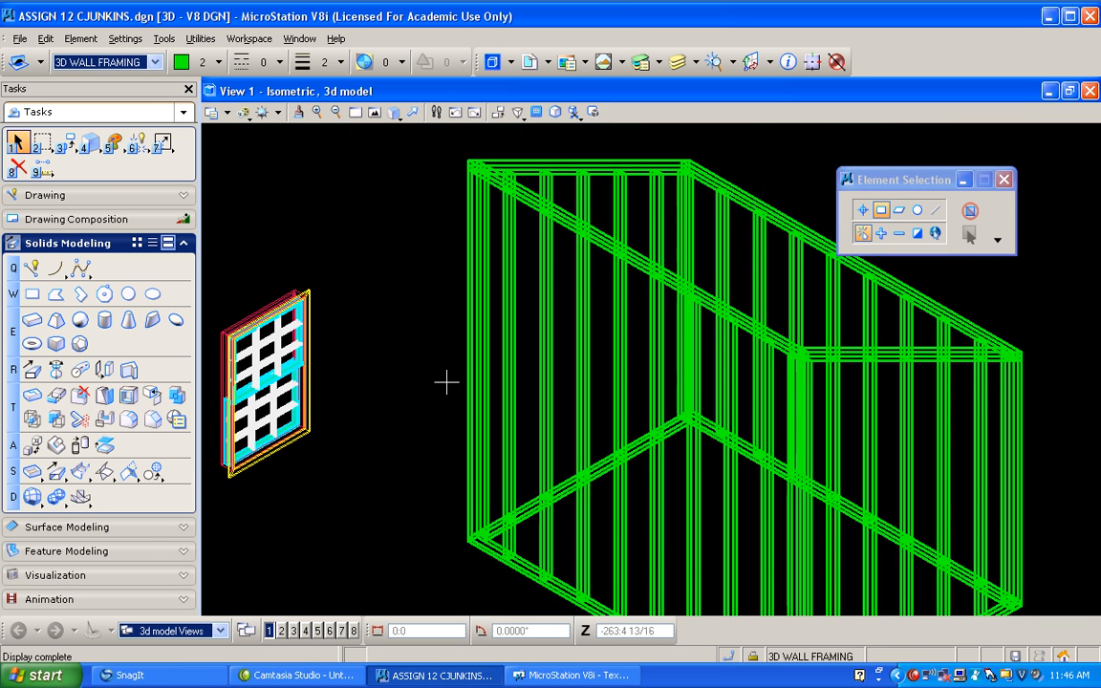
{"action": "scroll", "coordinate": [467, 155], "scroll_direction": "up", "scroll_amount": 4}
{"action": "scroll", "coordinate": [517, 246], "scroll_direction": "up", "scroll_amount": 2}
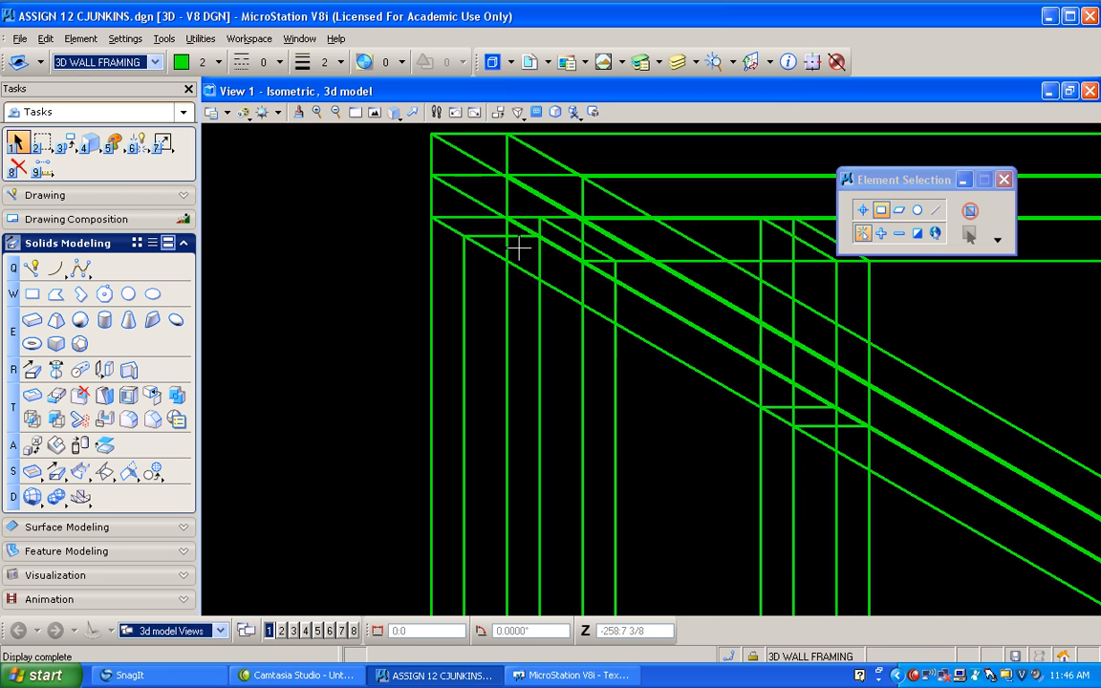
{"action": "scroll", "coordinate": [532, 235], "scroll_direction": "up", "scroll_amount": 2}
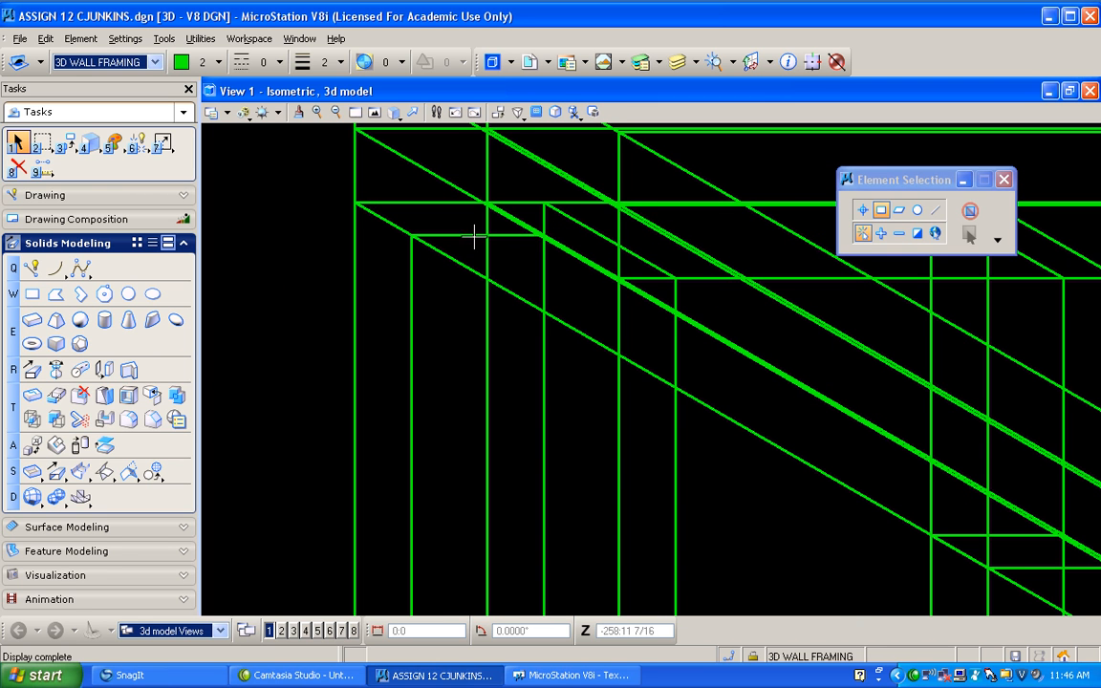
{"action": "left_click", "coordinate": [67, 144]}
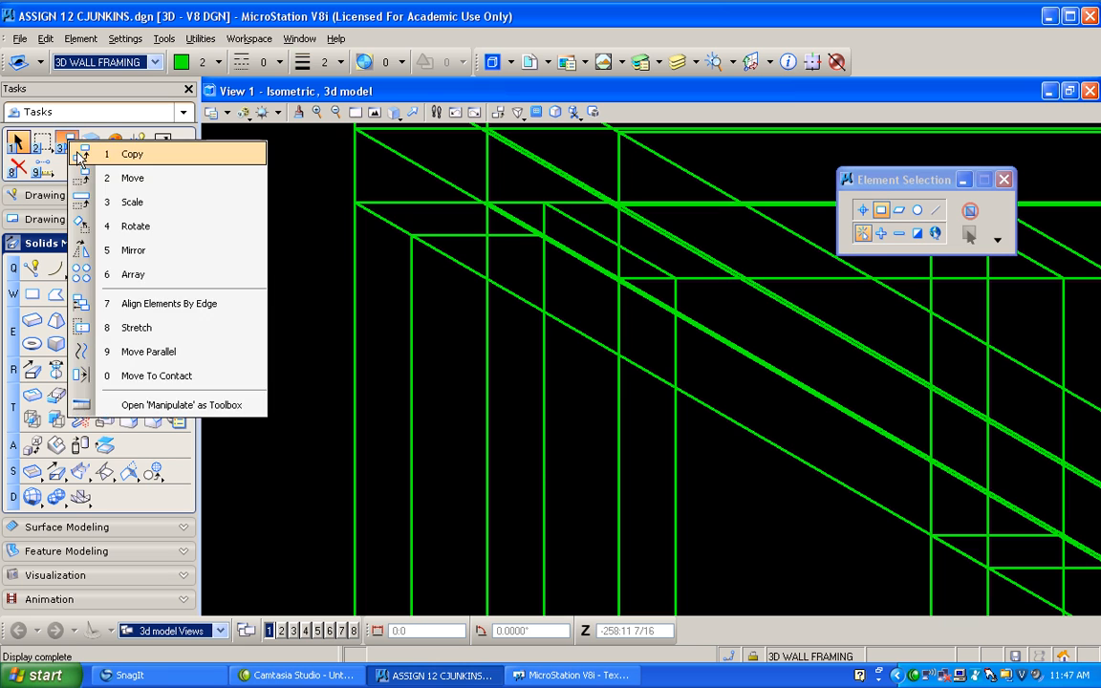
{"action": "left_click", "coordinate": [91, 154]}
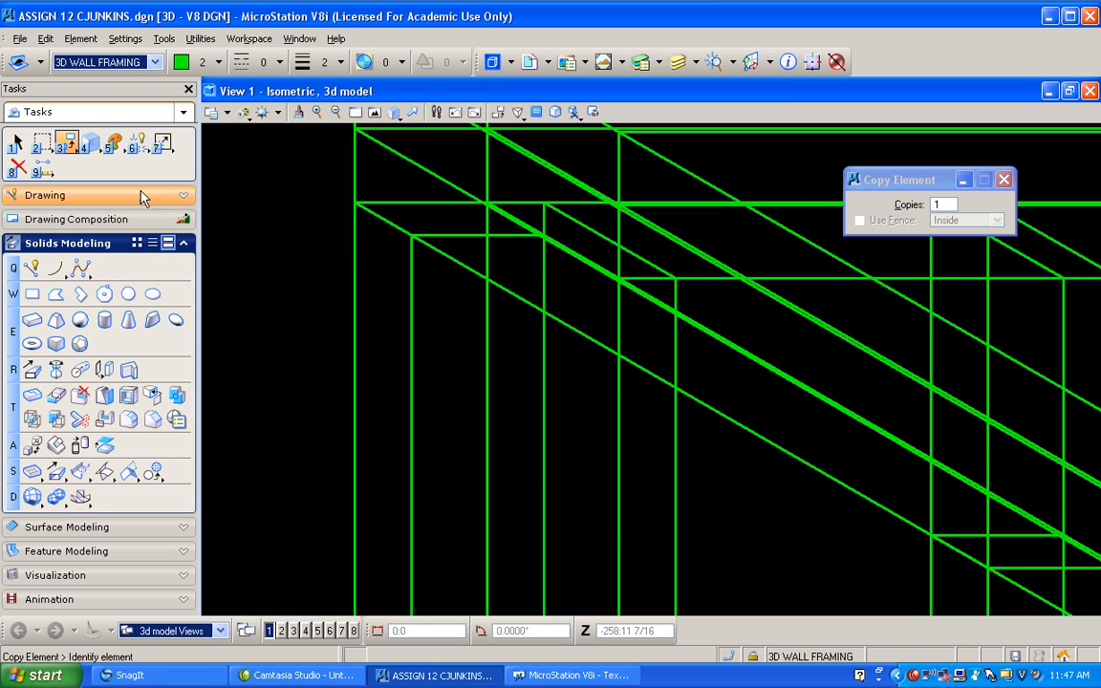
{"action": "left_click", "coordinate": [542, 234]}
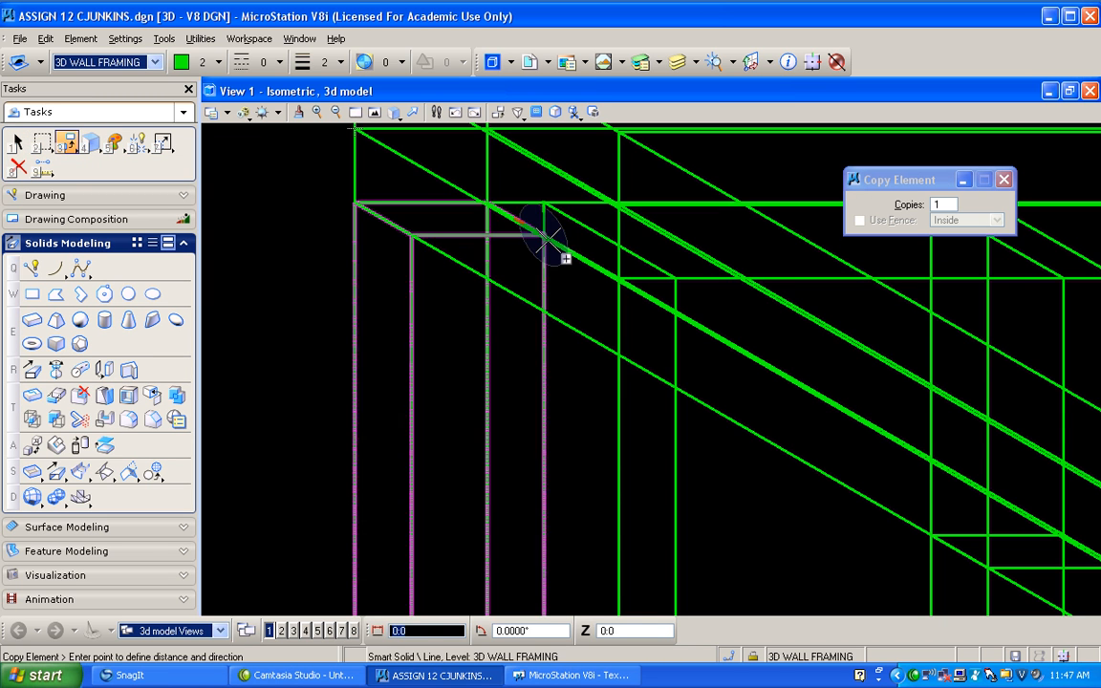
{"action": "right_click", "coordinate": [466, 202]}
{"action": "right_click", "coordinate": [471, 204]}
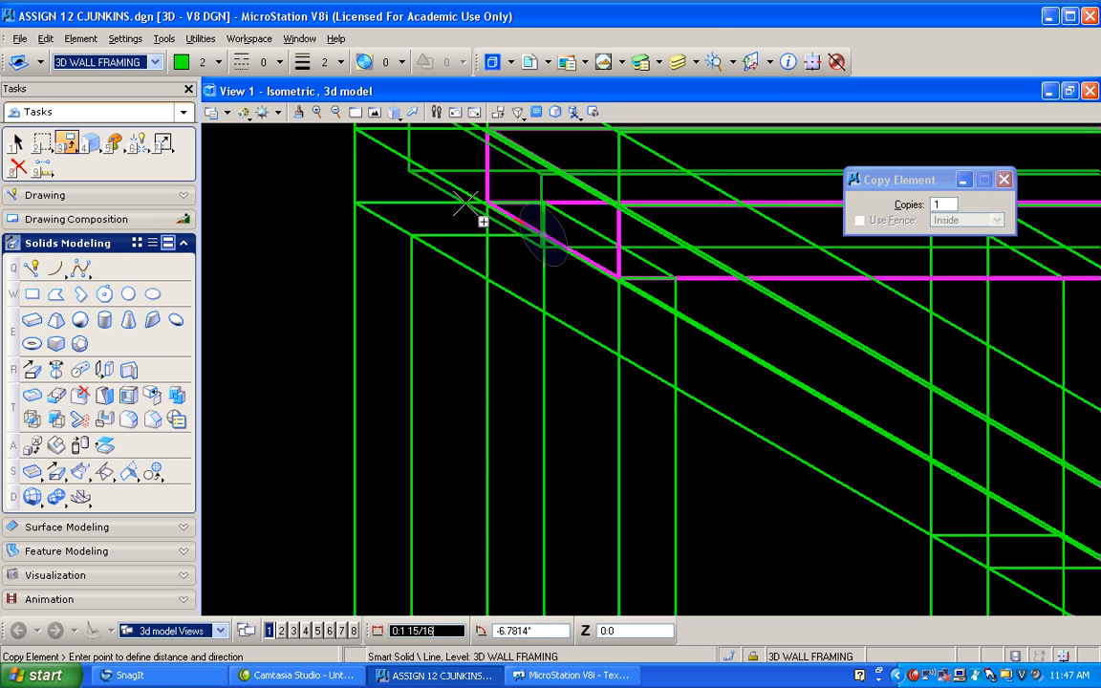
{"action": "right_click", "coordinate": [468, 203]}
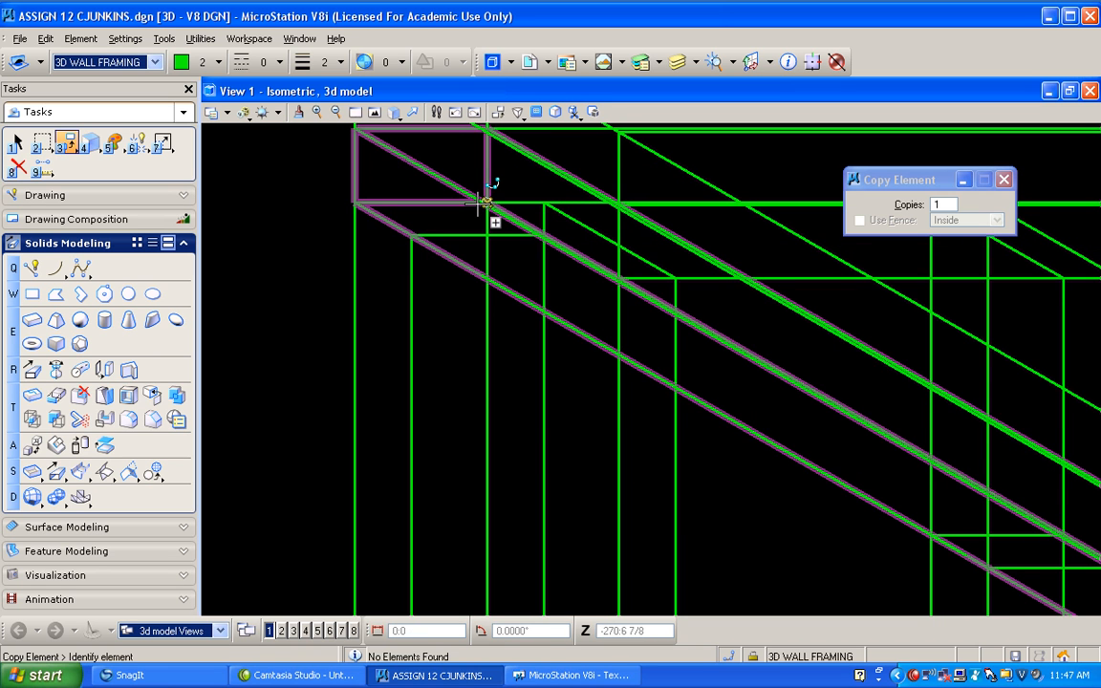
- Copy the high side wall's end stud inward along the wall, against the copied end wall's inner face
{"action": "right_click", "coordinate": [478, 203]}
{"action": "left_click", "coordinate": [478, 202]}
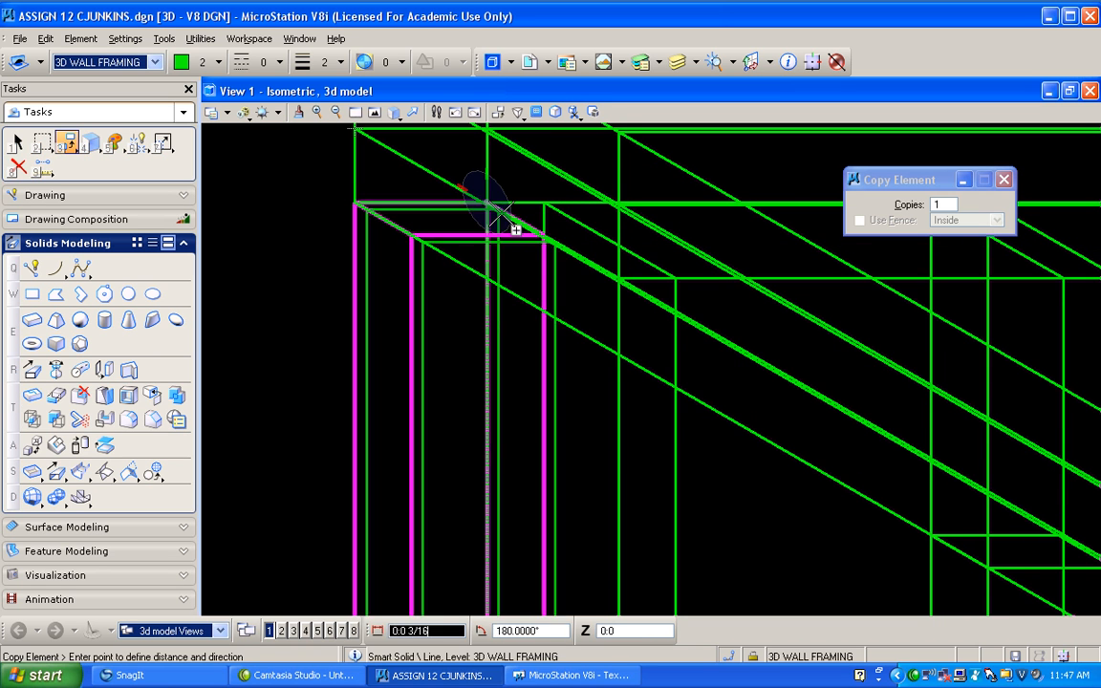
{"action": "left_click", "coordinate": [619, 275]}
{"action": "right_click", "coordinate": [618, 277]}
{"action": "scroll", "coordinate": [518, 227], "scroll_direction": "down", "scroll_amount": 5}
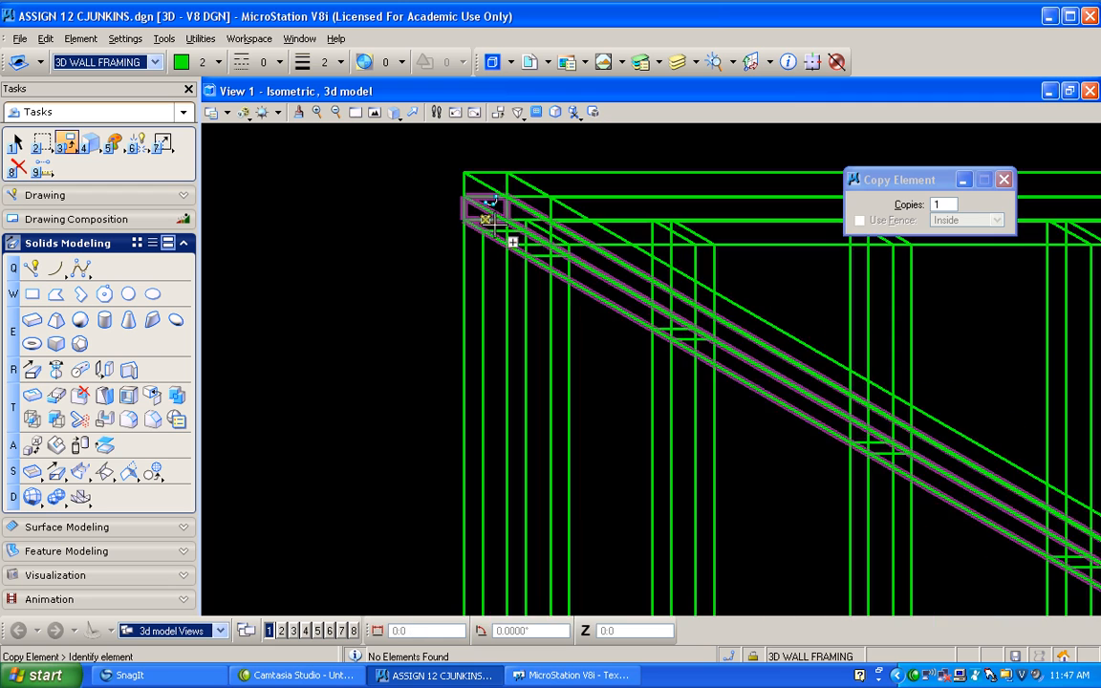
- Copy the low side wall's end stud at the copied end wall inward along the wall, against that end wall's inner face
{"action": "middle_click_drag", "start_coordinate": [396, 226], "coordinate": [700, 215]}
{"action": "scroll", "coordinate": [273, 257], "scroll_direction": "up", "scroll_amount": 4}
{"action": "scroll", "coordinate": [275, 199], "scroll_direction": "up", "scroll_amount": 2}
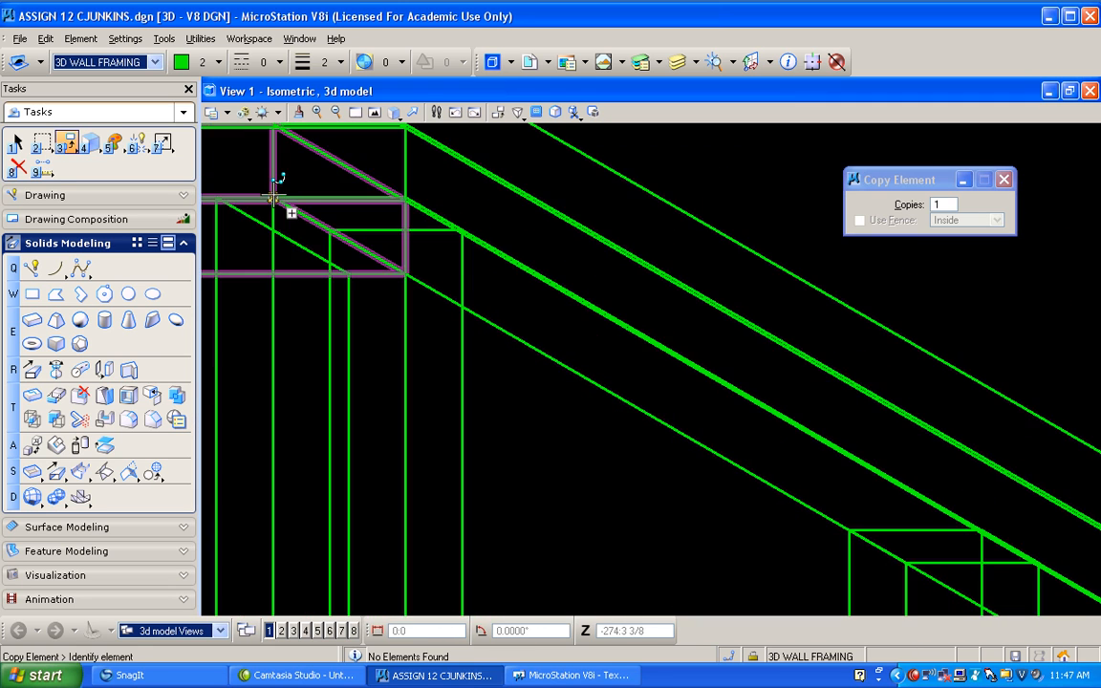
{"action": "left_click", "coordinate": [65, 145]}
{"action": "left_click", "coordinate": [85, 155]}
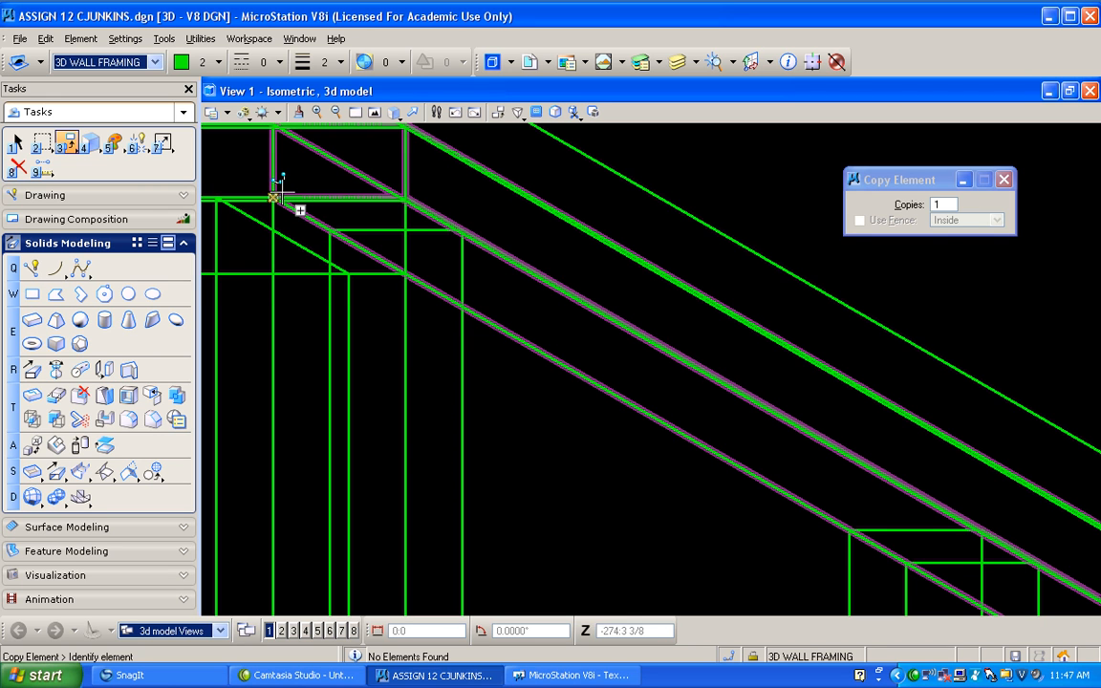
{"action": "left_click", "coordinate": [272, 197]}
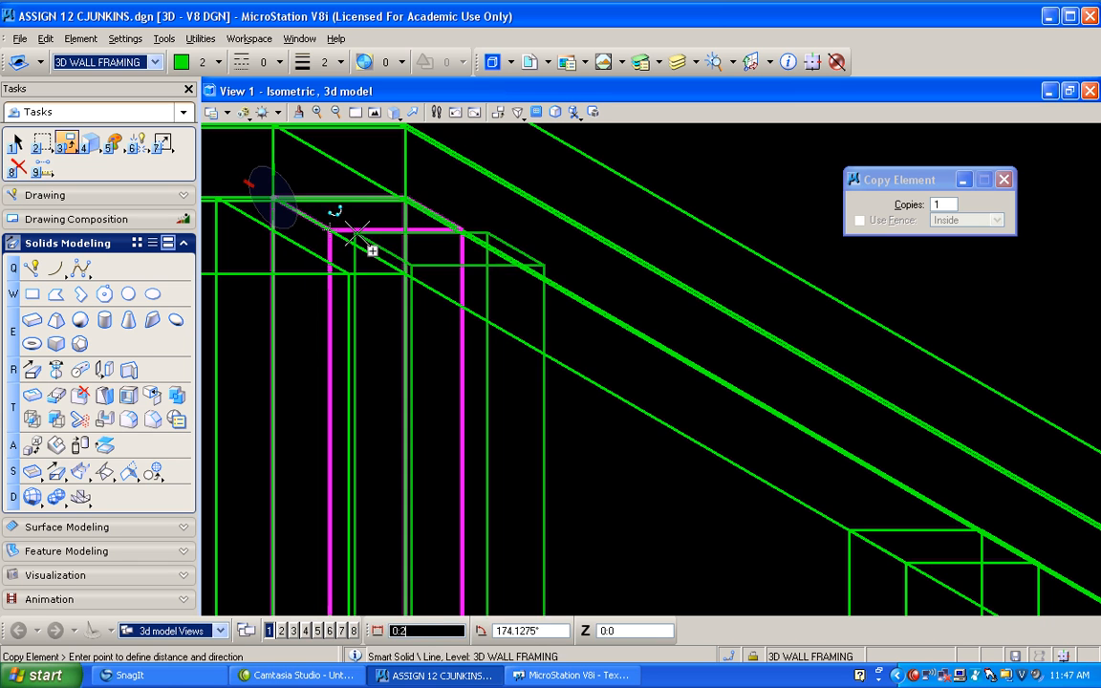
{"action": "left_click", "coordinate": [405, 274]}
{"action": "right_click", "coordinate": [407, 274]}
{"action": "scroll", "coordinate": [427, 191], "scroll_direction": "down", "scroll_amount": 7}
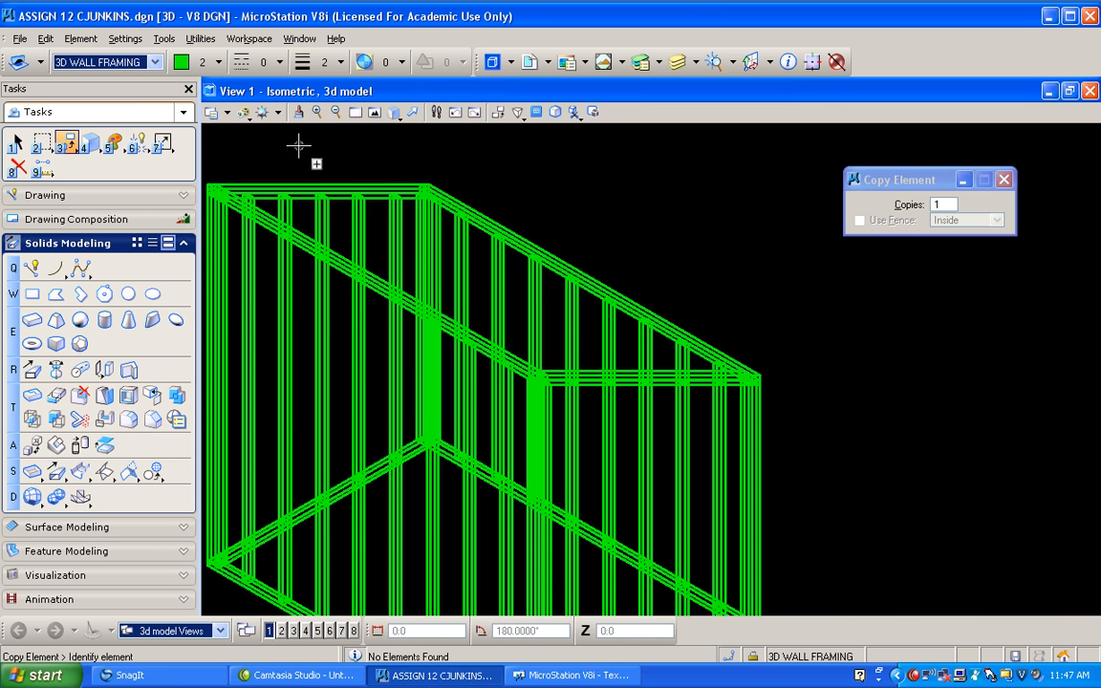
- Apply the Illustration With Shadows display style and rotate the view dynamically to inspect the wall framing
{"action": "left_click", "coordinate": [246, 111]}
{"action": "left_click", "coordinate": [298, 181]}
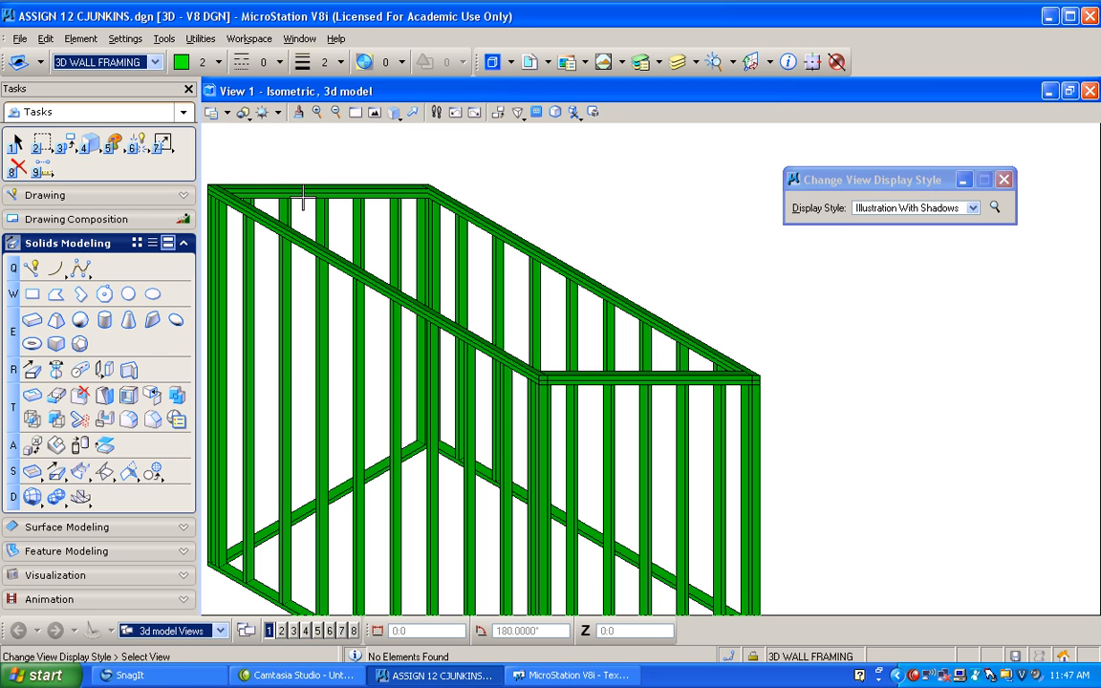
{"action": "left_click", "coordinate": [394, 114]}
{"action": "left_click", "coordinate": [405, 134]}
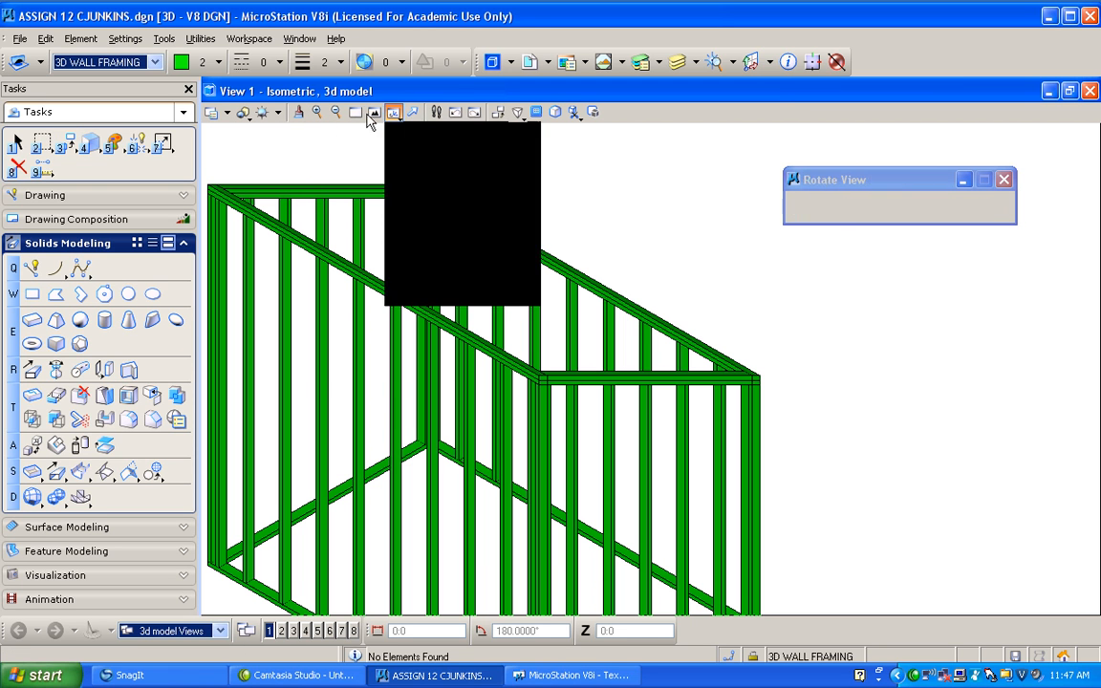
{"action": "left_click_drag", "start_coordinate": [296, 361], "coordinate": [369, 192]}
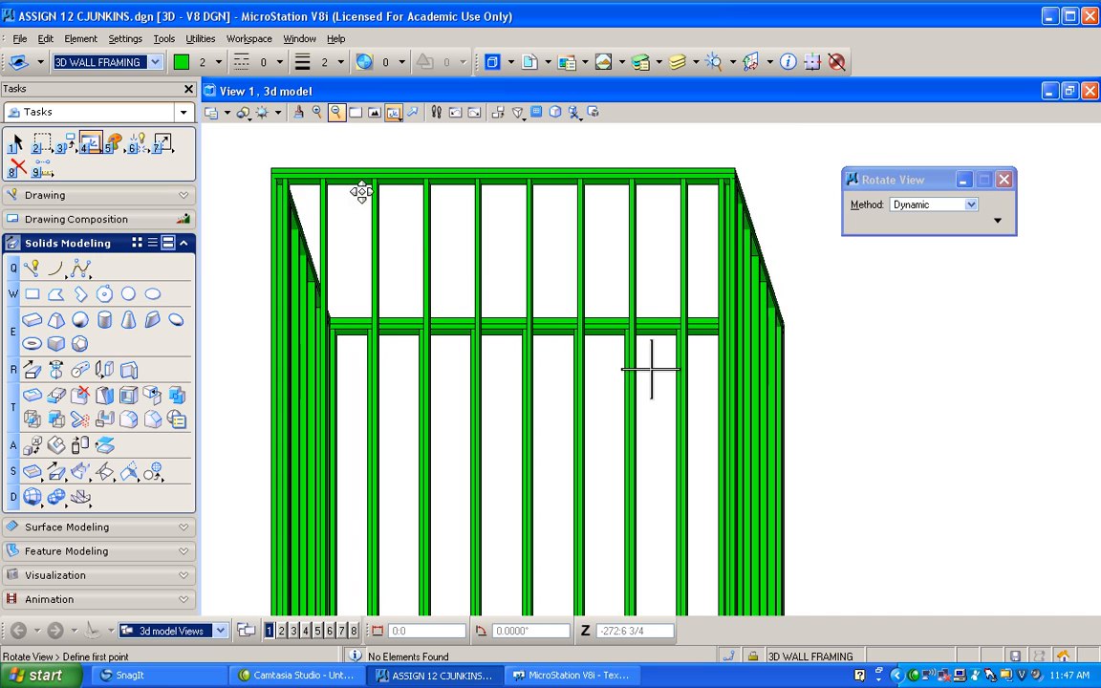
- Make 3D FLOOR FRAMING the active level, fit the whole model in the view, and rotate it to show the walls standing on the floor framing
{"action": "left_click", "coordinate": [154, 62]}
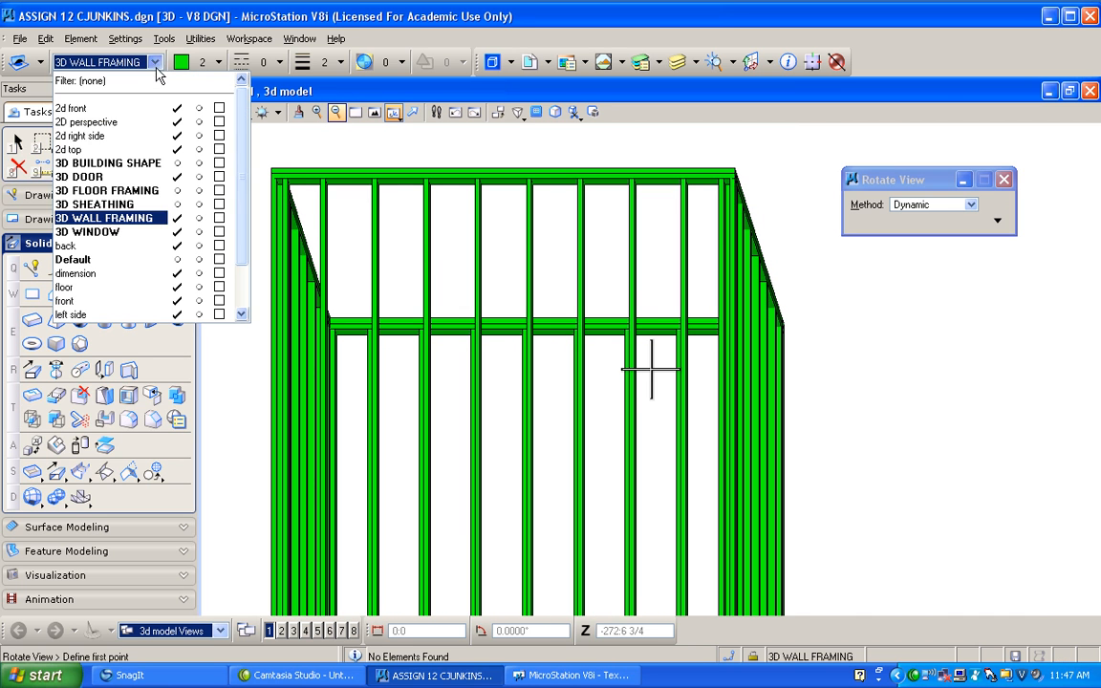
{"action": "left_click", "coordinate": [141, 190]}
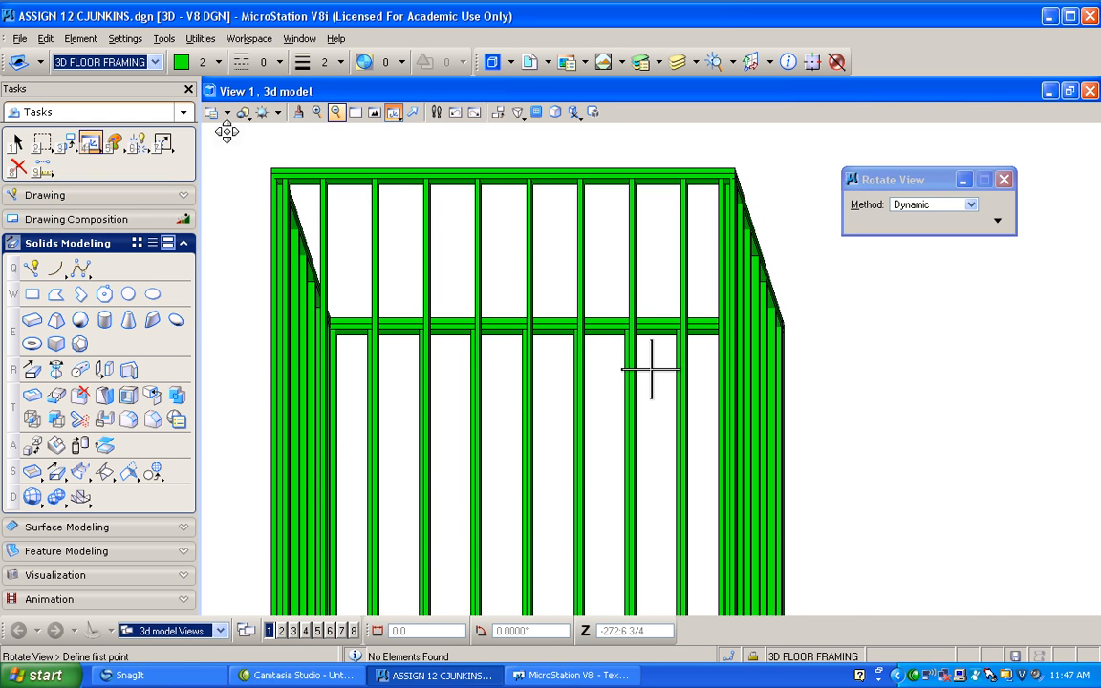
{"action": "left_click", "coordinate": [374, 116]}
{"action": "left_click", "coordinate": [394, 114]}
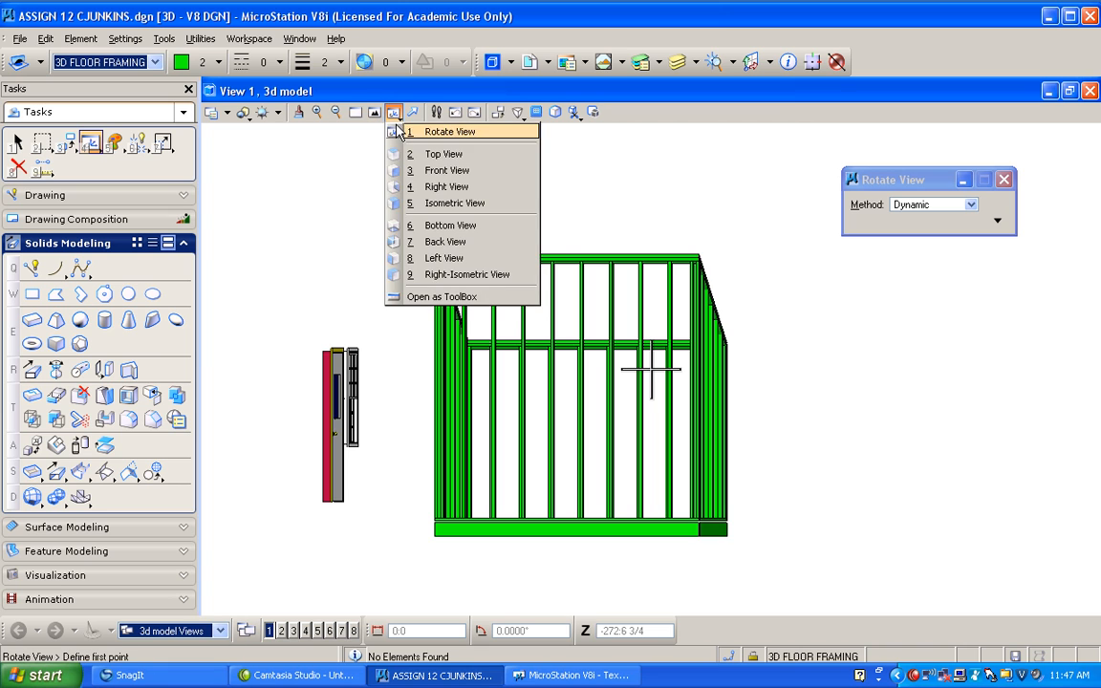
{"action": "left_click", "coordinate": [403, 135]}
{"action": "left_click_drag", "start_coordinate": [384, 287], "coordinate": [482, 372]}
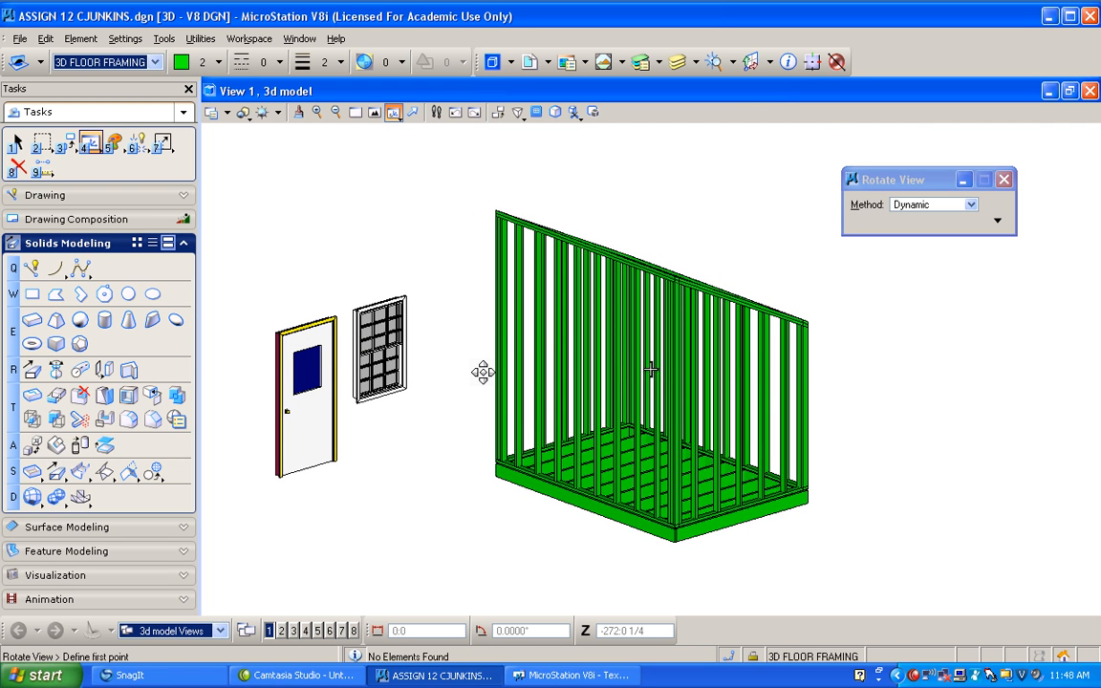
{"action": "left_click_drag", "start_coordinate": [482, 373], "coordinate": [431, 381]}
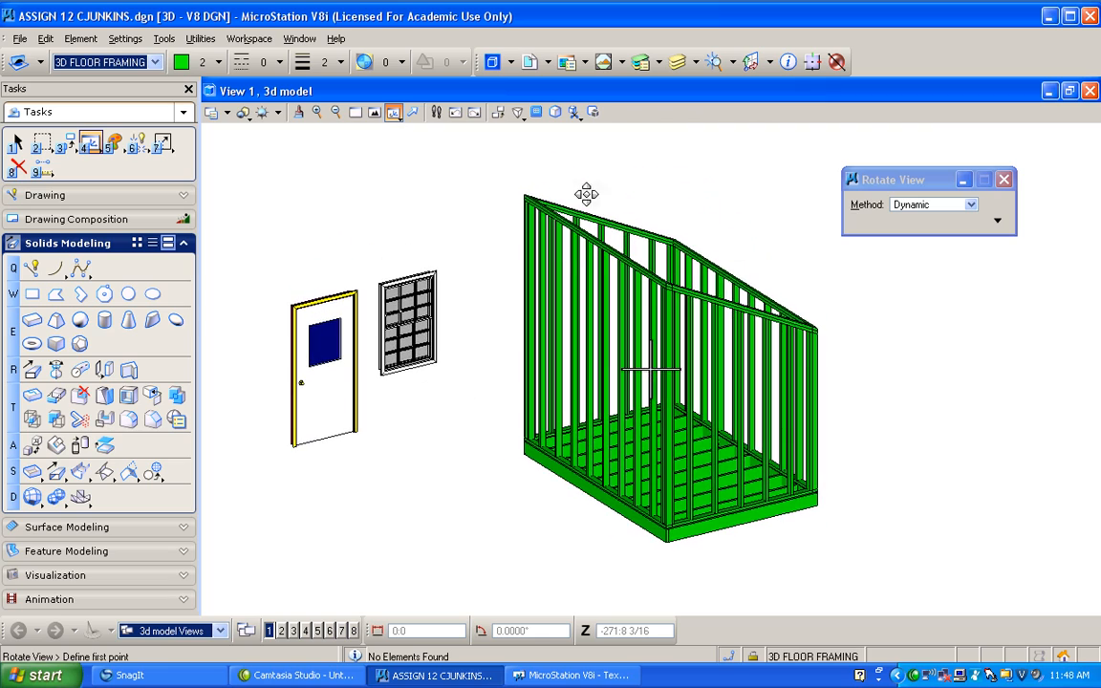